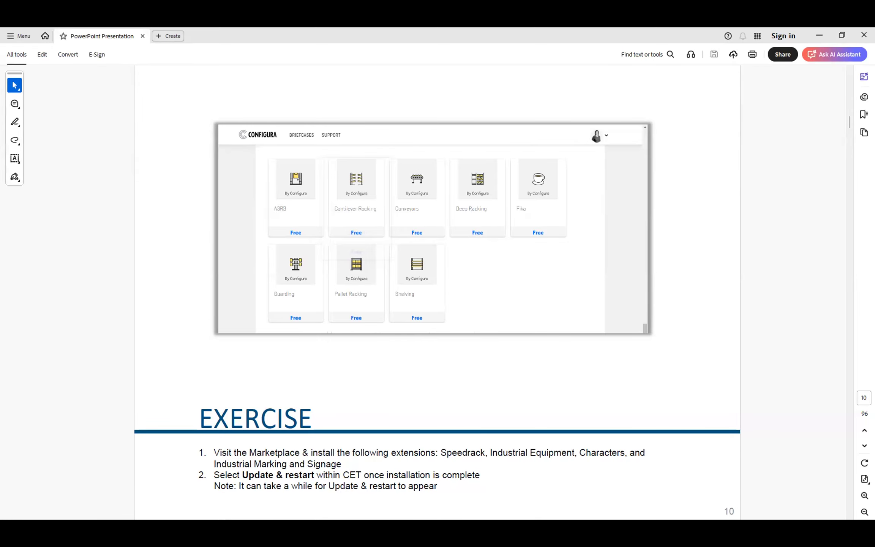
# - Switch to the MyConfigura Marketplace in the browser and examine the Accessories and Building extensions, including Industrial Equipment
pyautogui.hotkey('alt', 'Tab')
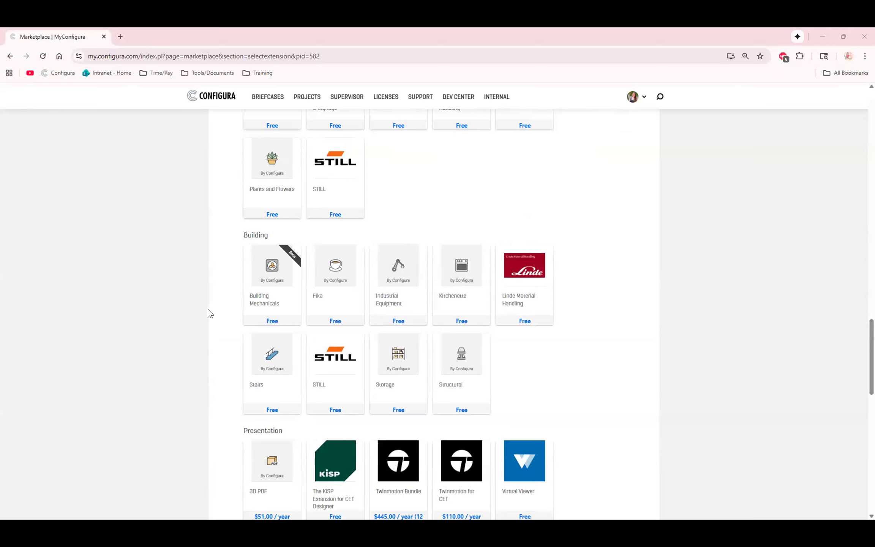
pyautogui.scroll(2, 207, 314)
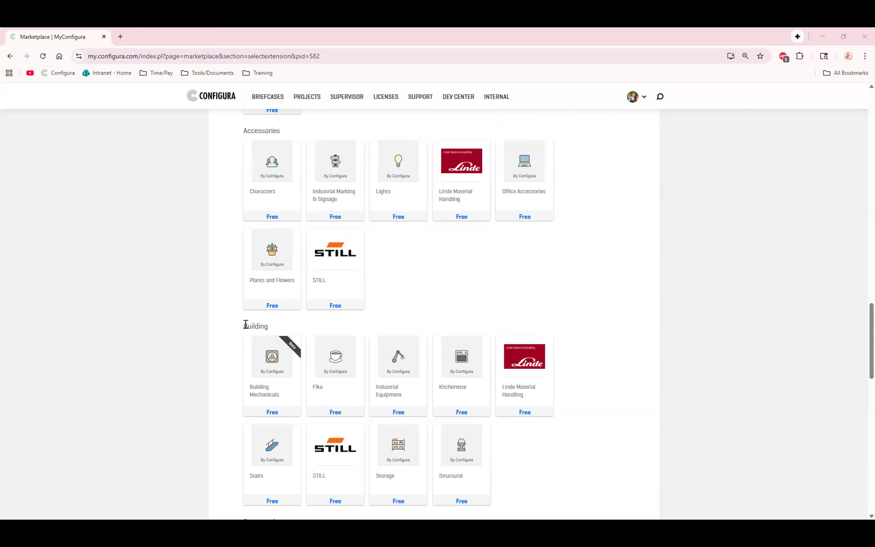
pyautogui.moveTo(399, 374)
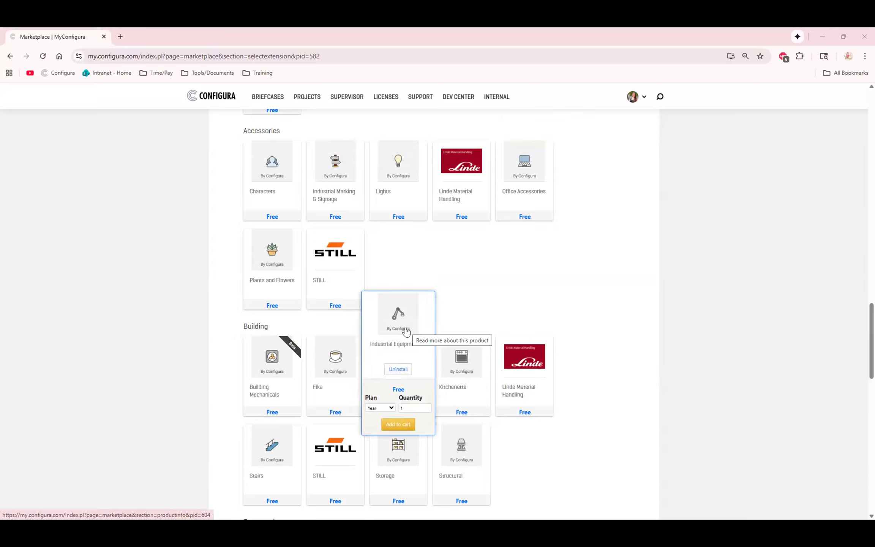
pyautogui.moveTo(272, 251)
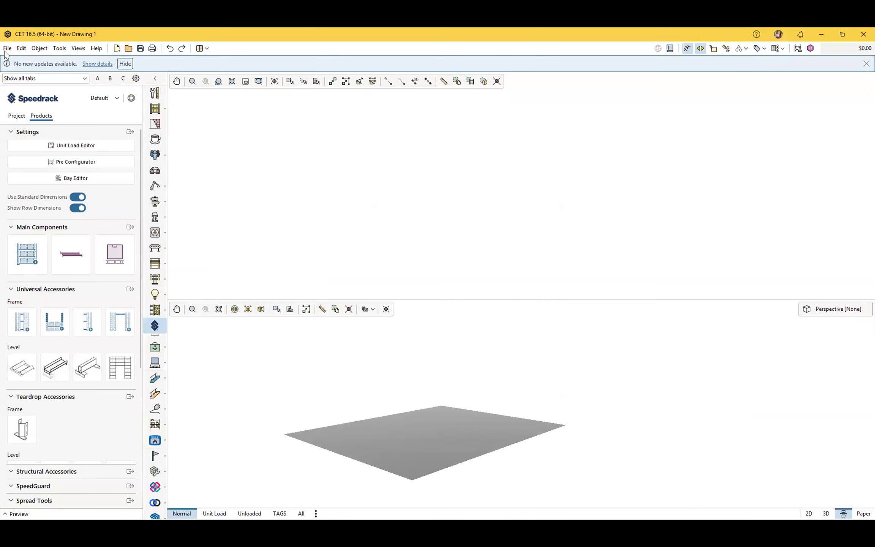
# - Switch to CET, view the Updates & Network settings in the Control Panel, and check for updates
pyautogui.click(7, 48)
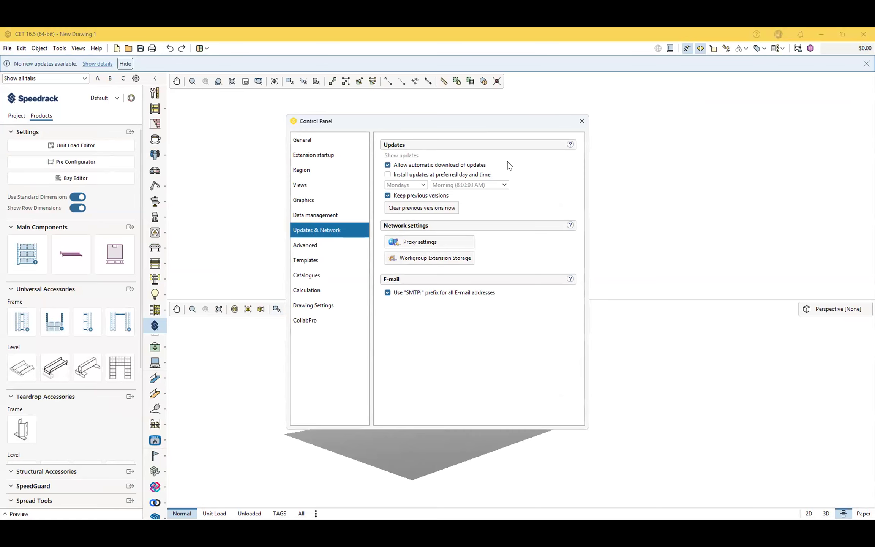
pyautogui.click(585, 121)
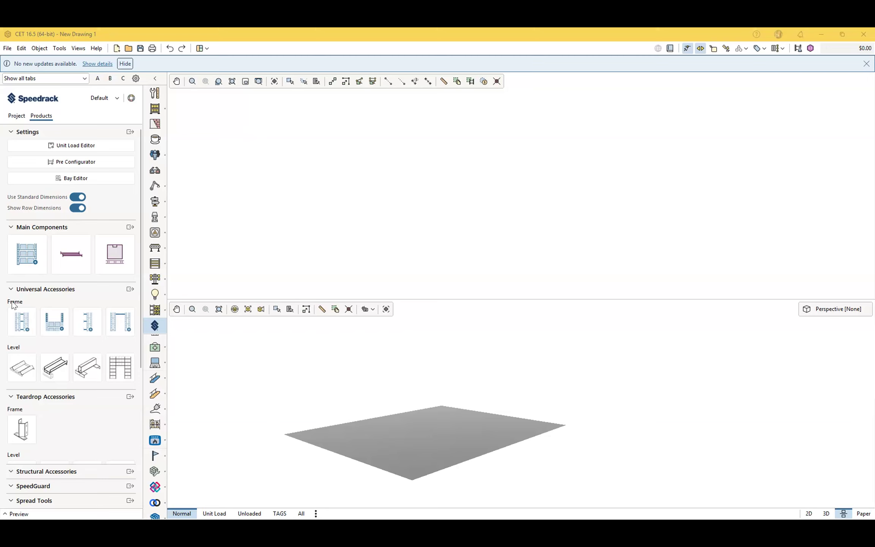
pyautogui.click(96, 48)
pyautogui.click(113, 88)
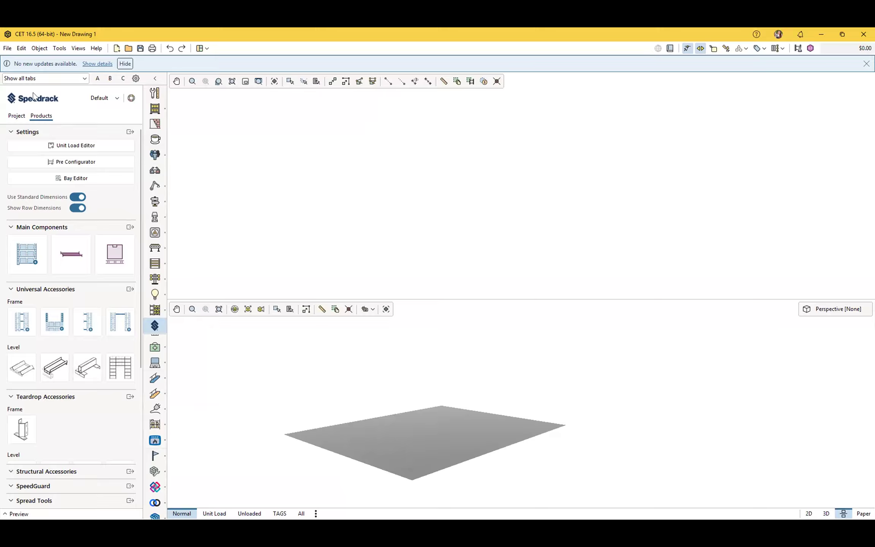
pyautogui.click(96, 48)
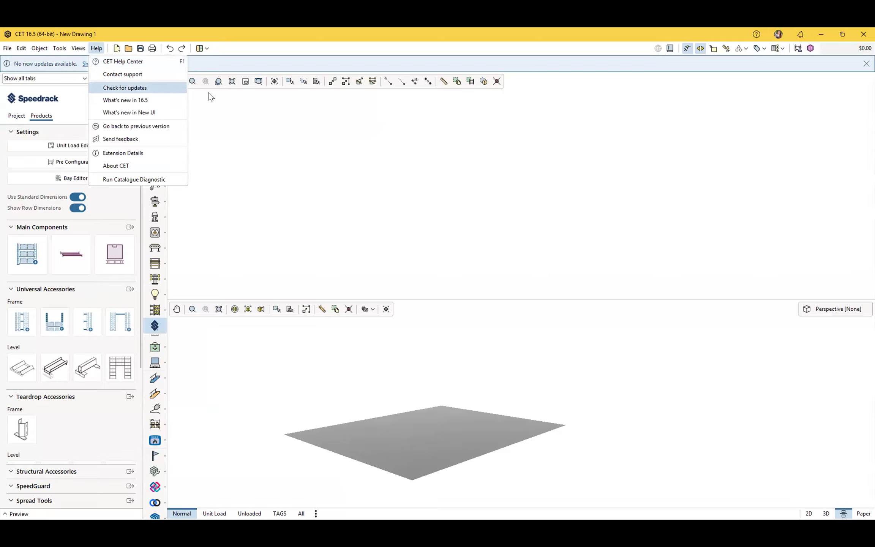
pyautogui.click(262, 113)
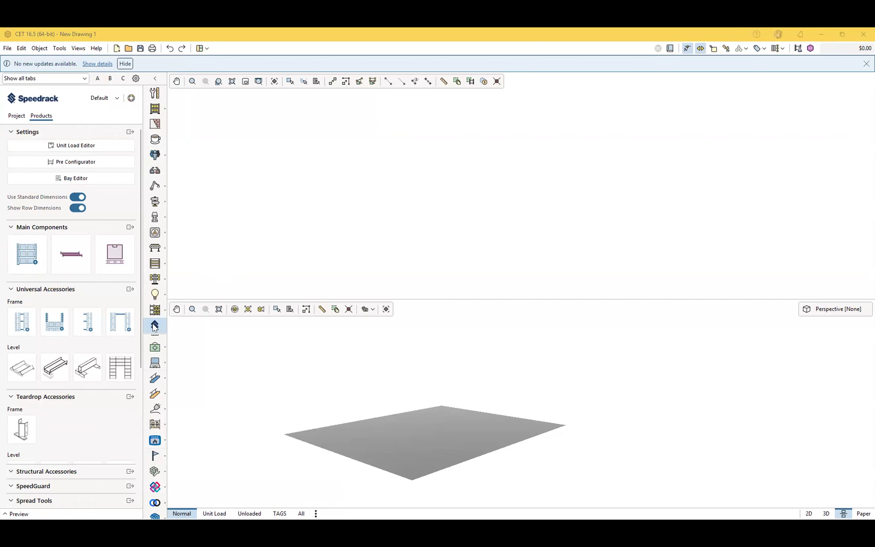
# - View the components of the Industrial Equipment, Industrial Marking & Signage, Characters and Speedrack extensions in turn
pyautogui.moveTo(155, 327)
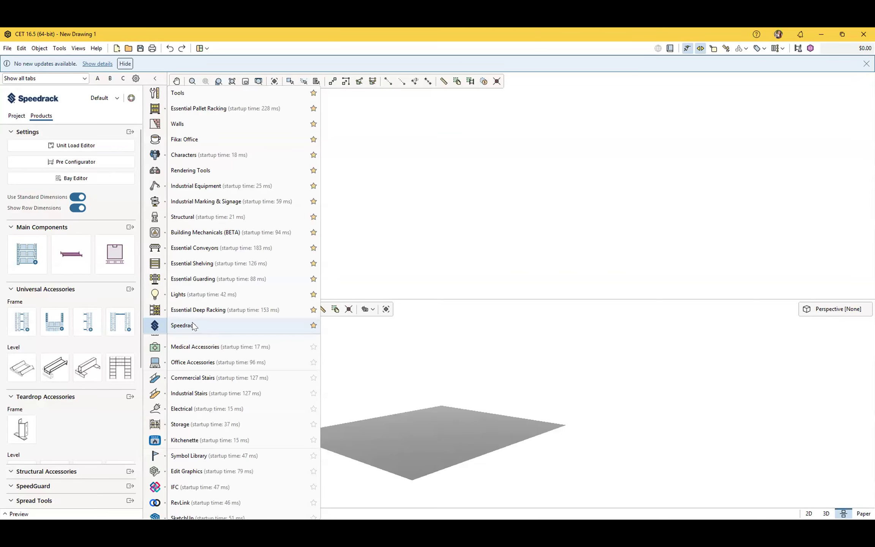
pyautogui.click(201, 186)
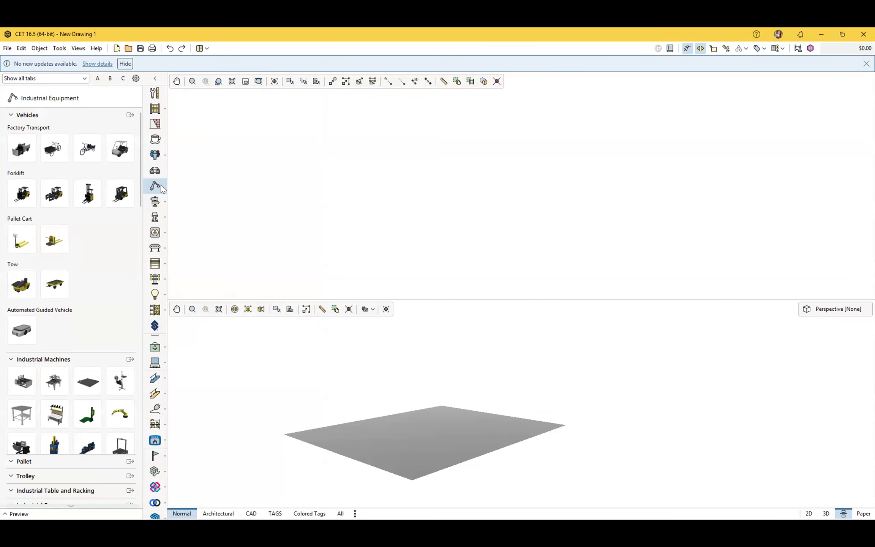
pyautogui.click(156, 205)
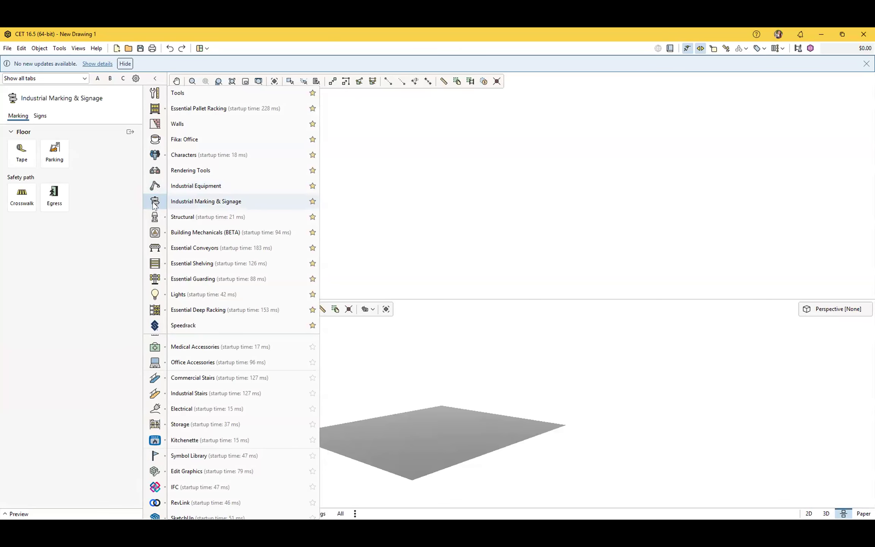
pyautogui.click(156, 156)
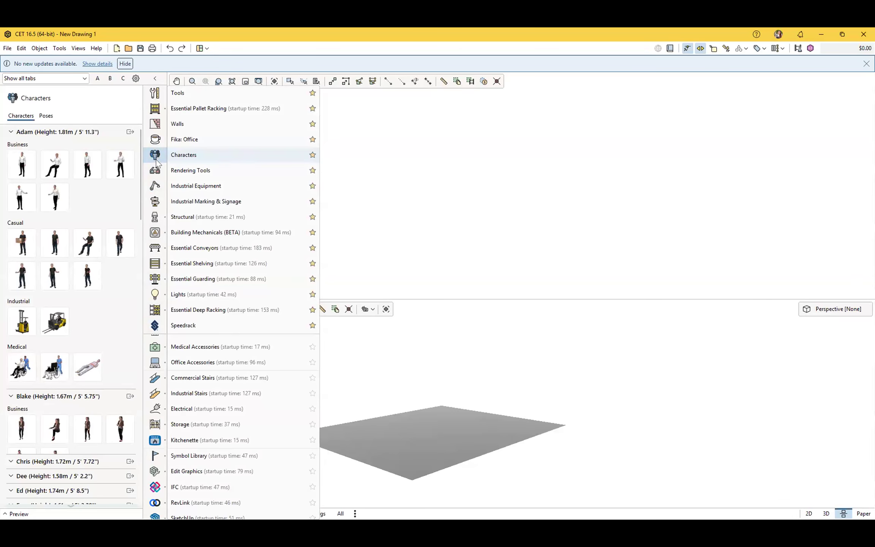
pyautogui.click(155, 329)
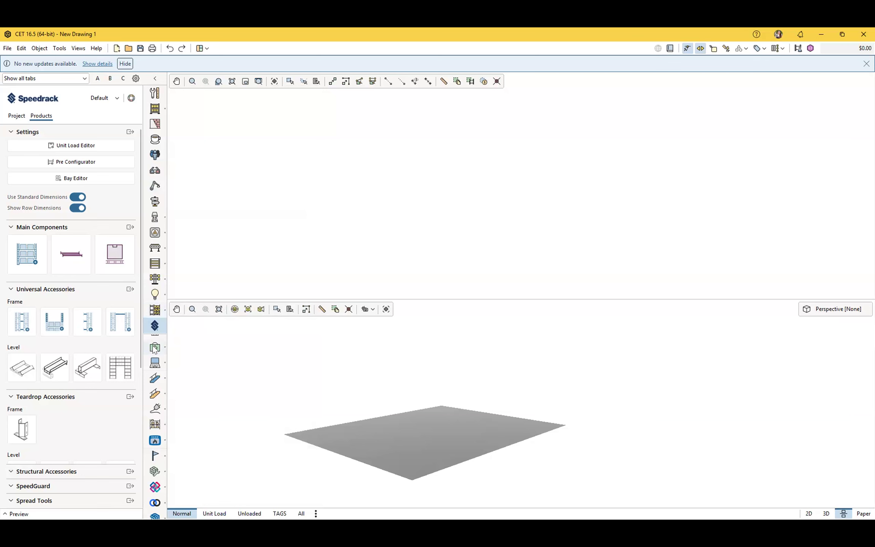
# - Unpin Essential Deep Racking, Lights, Essential Guarding, Essential Shelving, Essential Conveyors, Building Mechanicals, Structural, Fika: Office and Essential Pallet Racking from the extension list
pyautogui.moveTo(155, 348)
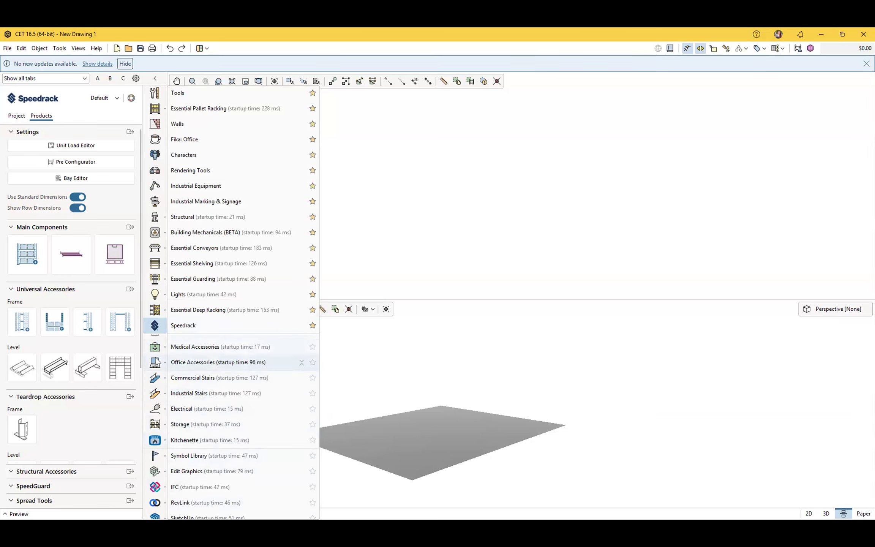
pyautogui.scroll(-3, 156, 362)
pyautogui.scroll(3, 157, 362)
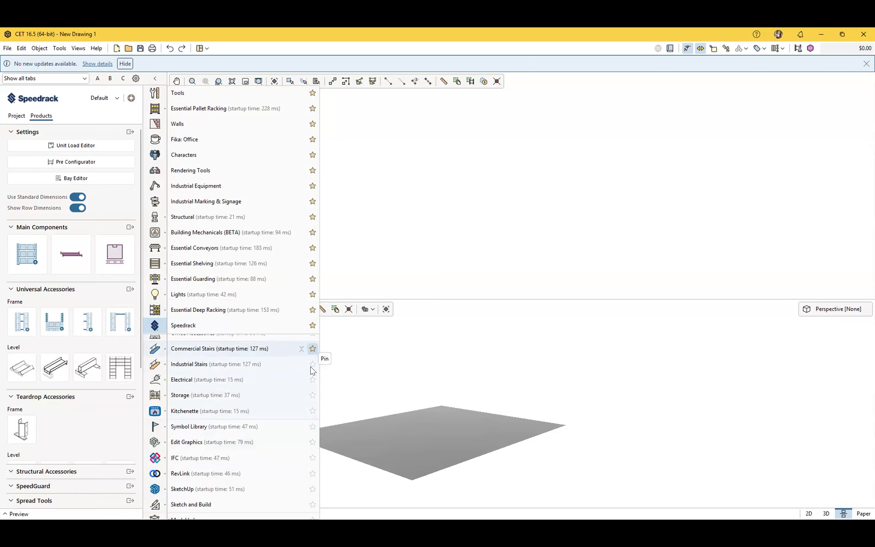
pyautogui.click(311, 349)
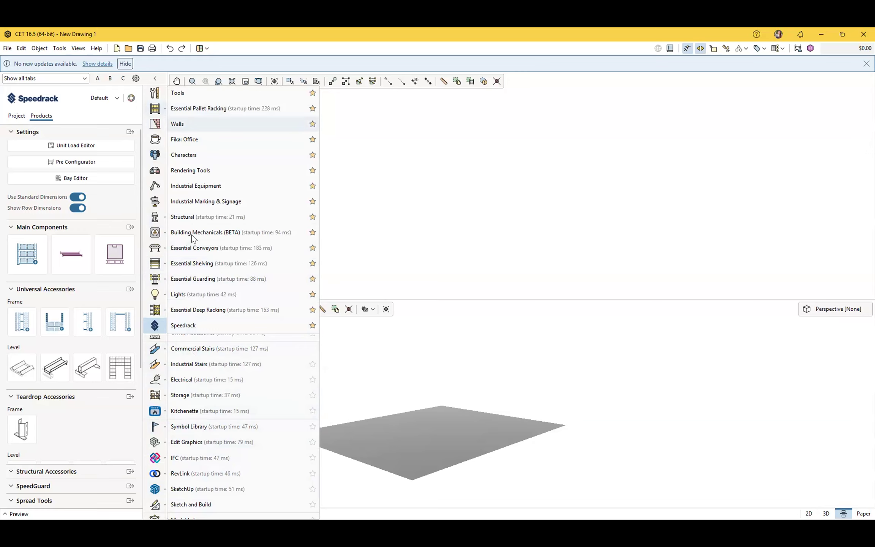
pyautogui.click(312, 309)
pyautogui.click(312, 295)
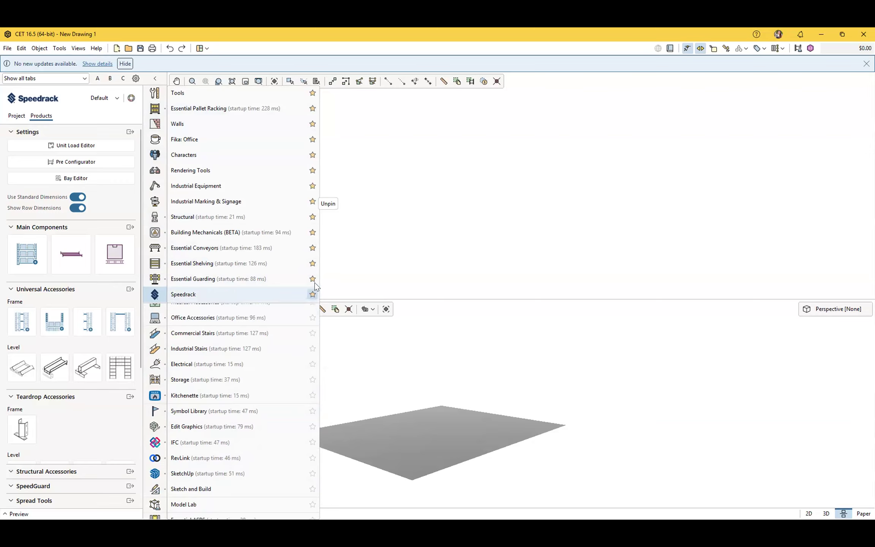
pyautogui.click(312, 279)
pyautogui.click(312, 263)
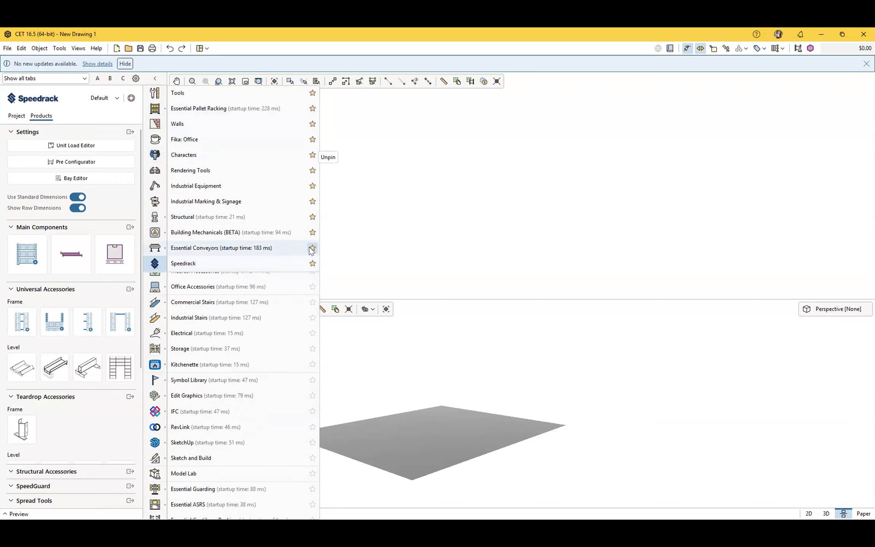
pyautogui.click(312, 248)
pyautogui.click(312, 232)
pyautogui.click(313, 217)
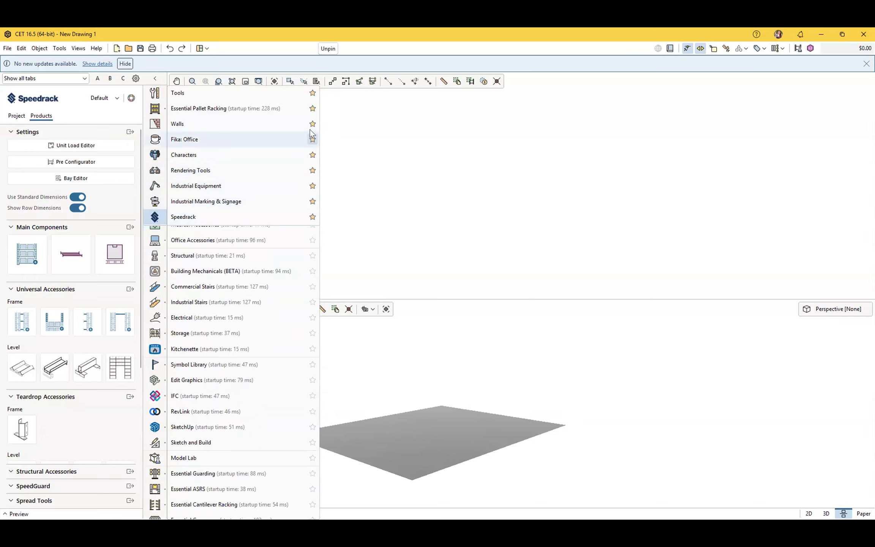
pyautogui.click(313, 140)
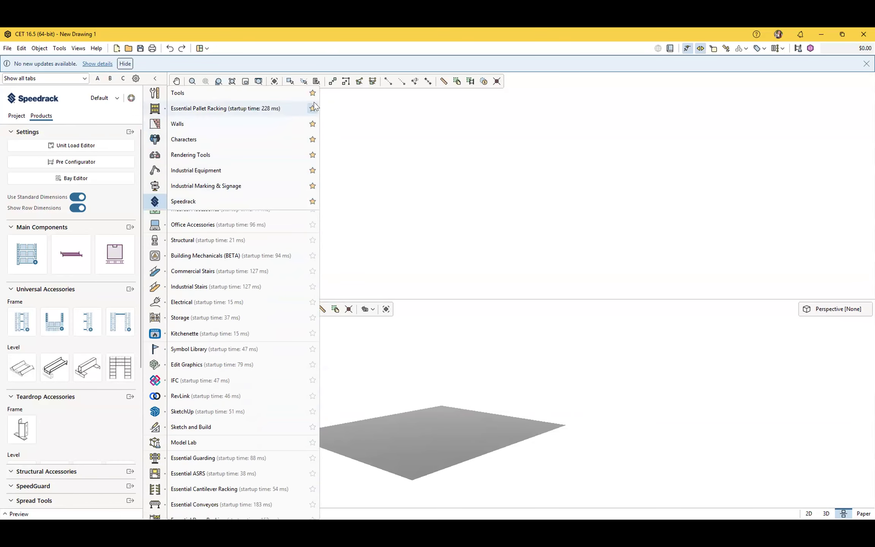
pyautogui.click(312, 109)
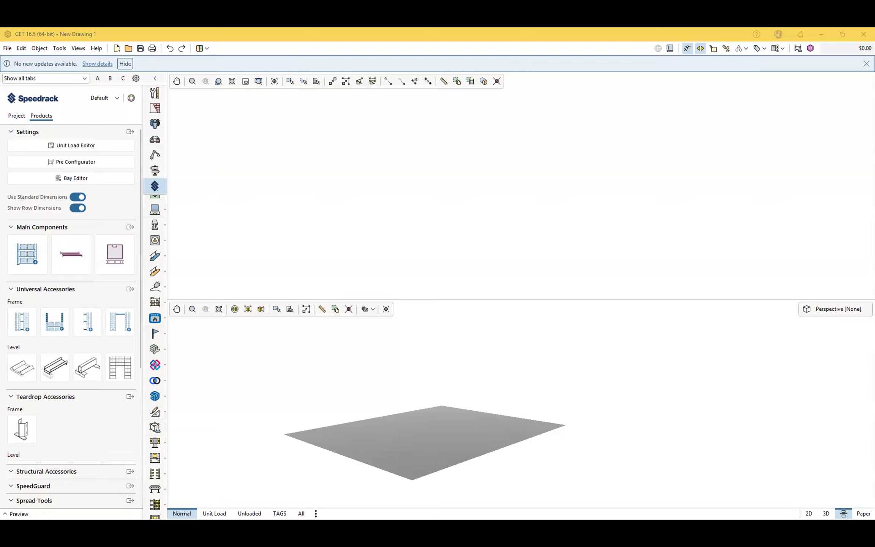
# - Look through the Industrial Equipment component categories, including vehicles, machines, pallets, trolleys and racking
pyautogui.click(154, 154)
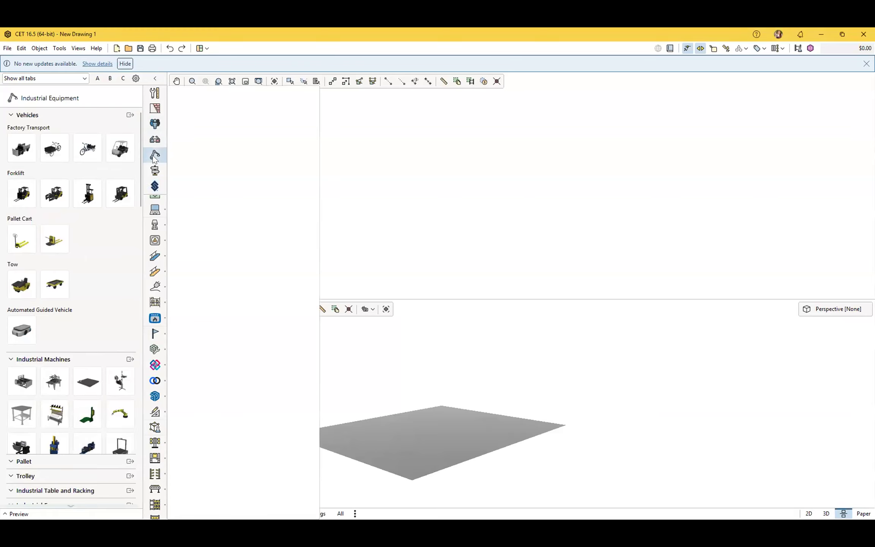
pyautogui.scroll(-5, 53, 301)
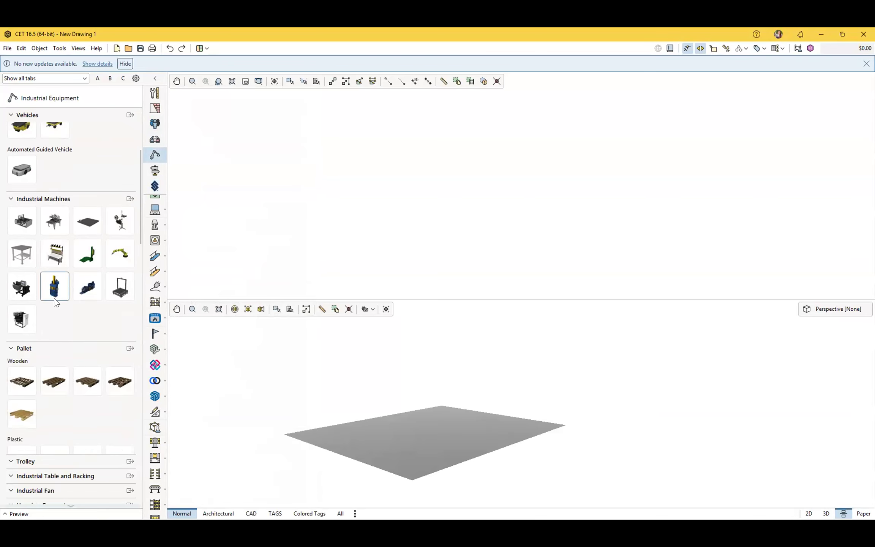
pyautogui.scroll(-5, 53, 302)
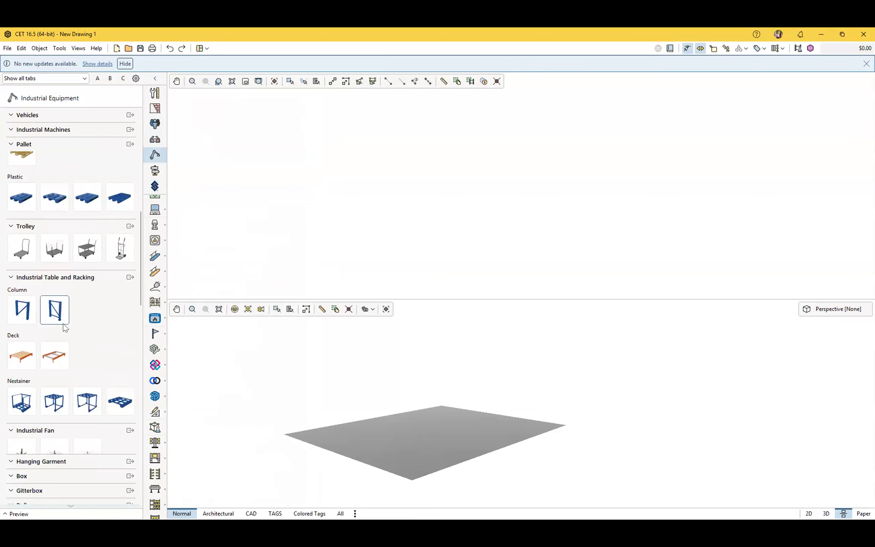
pyautogui.scroll(-3, 76, 399)
pyautogui.scroll(-2, 76, 409)
pyautogui.scroll(6, 75, 397)
pyautogui.scroll(8, 77, 397)
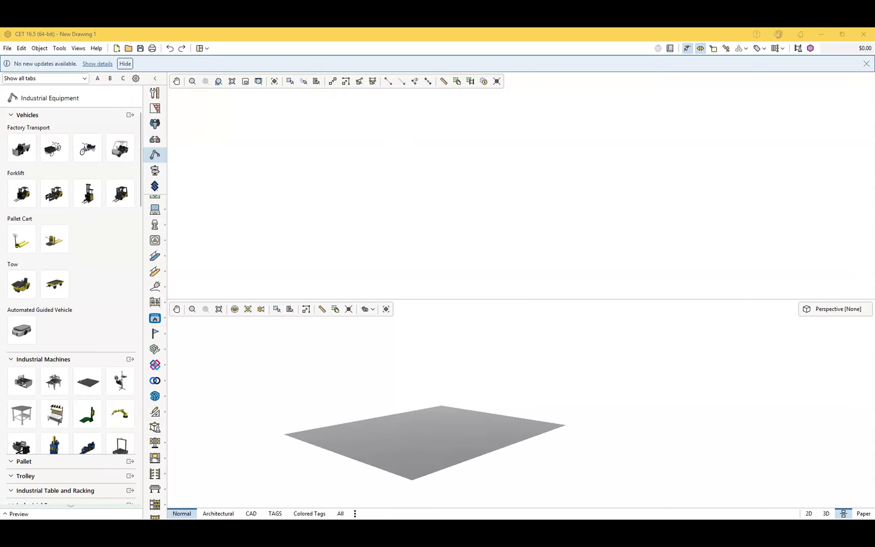
# - Switch to the training PDF, read the exercise and Control Panel sections on pages 10 to 12, and return to CET
pyautogui.hotkey('alt', 'Tab')
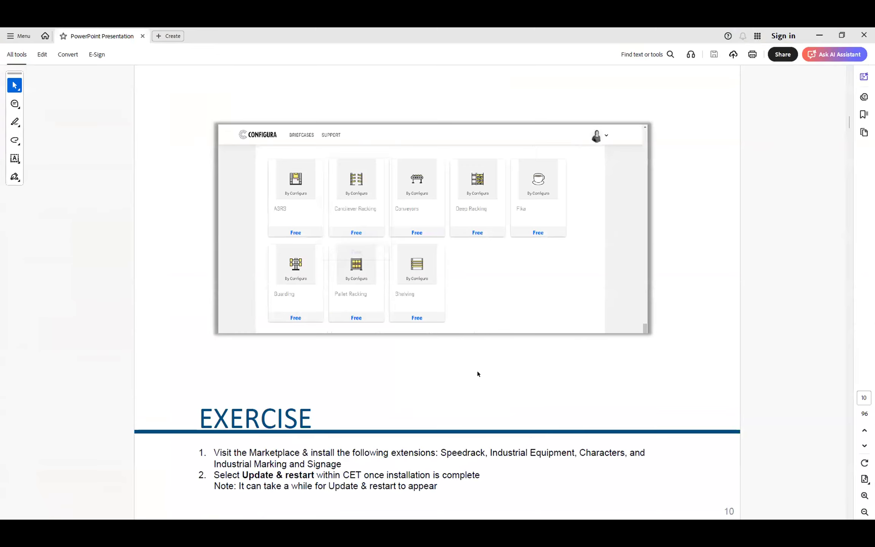
pyautogui.scroll(-1, 477, 378)
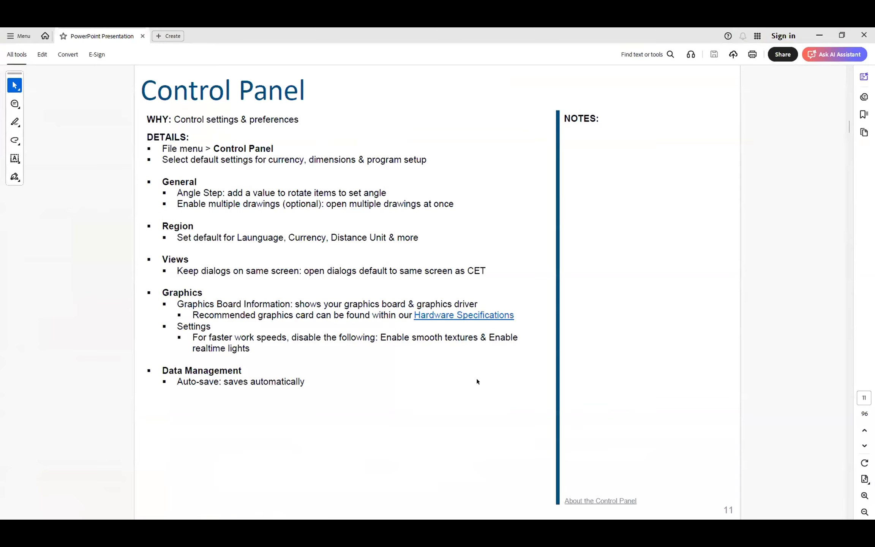
pyautogui.scroll(1, 478, 378)
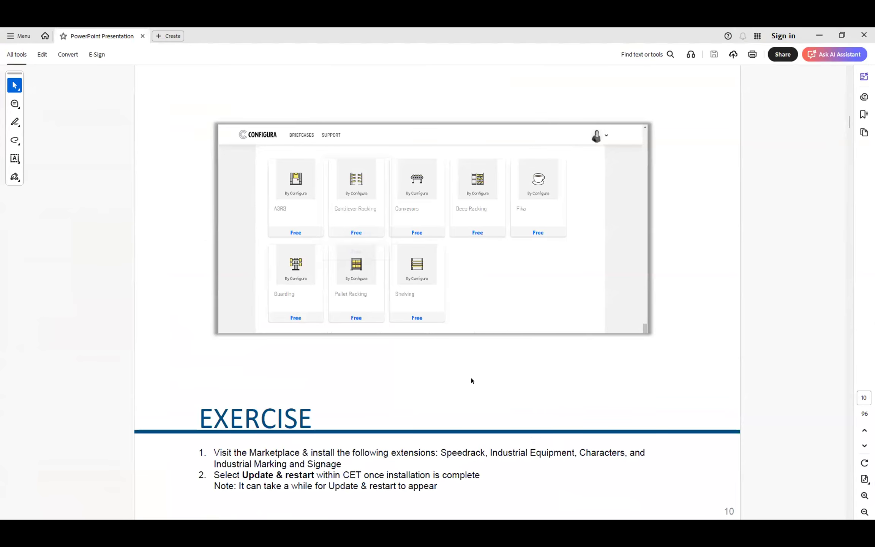
pyautogui.scroll(-1, 472, 380)
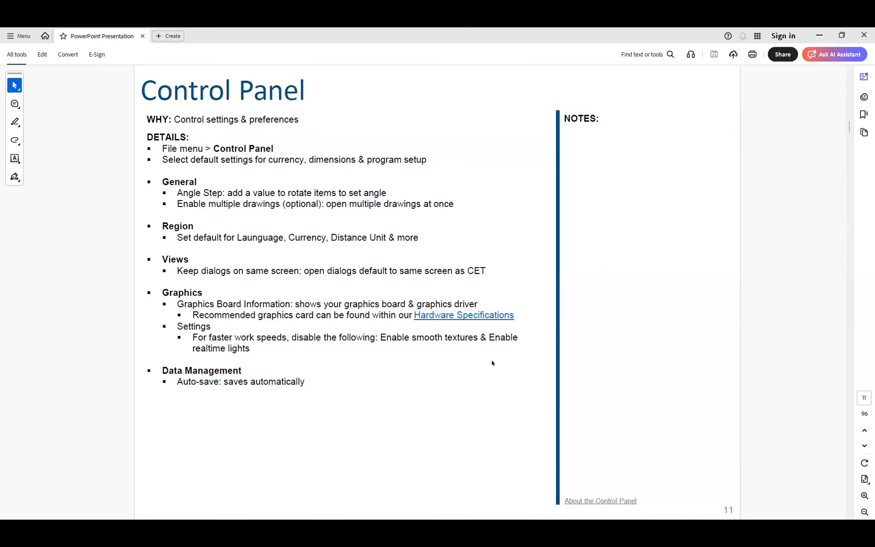
pyautogui.scroll(-2, 435, 296)
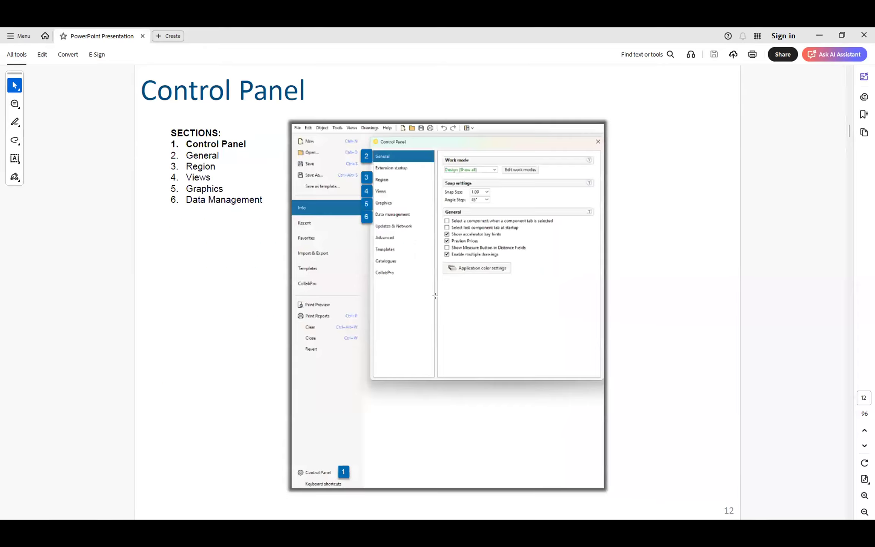
pyautogui.scroll(1, 437, 298)
pyautogui.scroll(1, 439, 281)
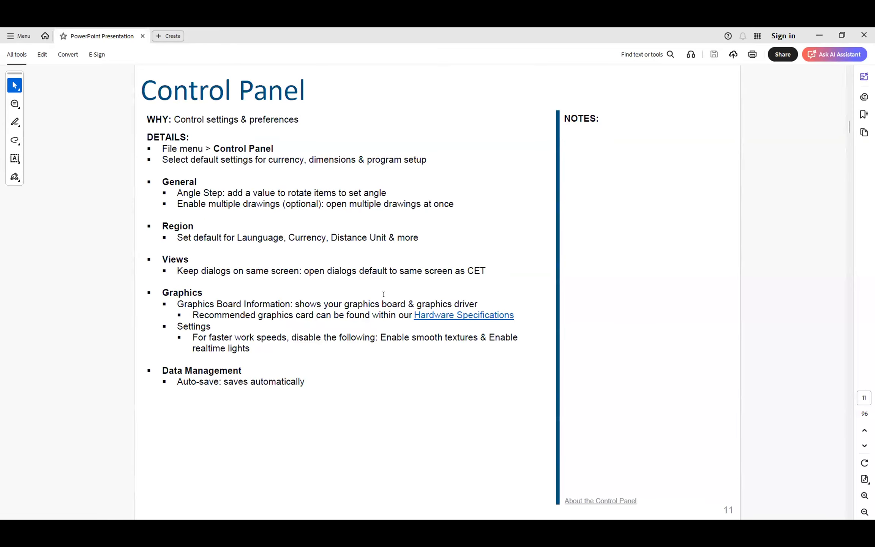
pyautogui.scroll(-2, 361, 366)
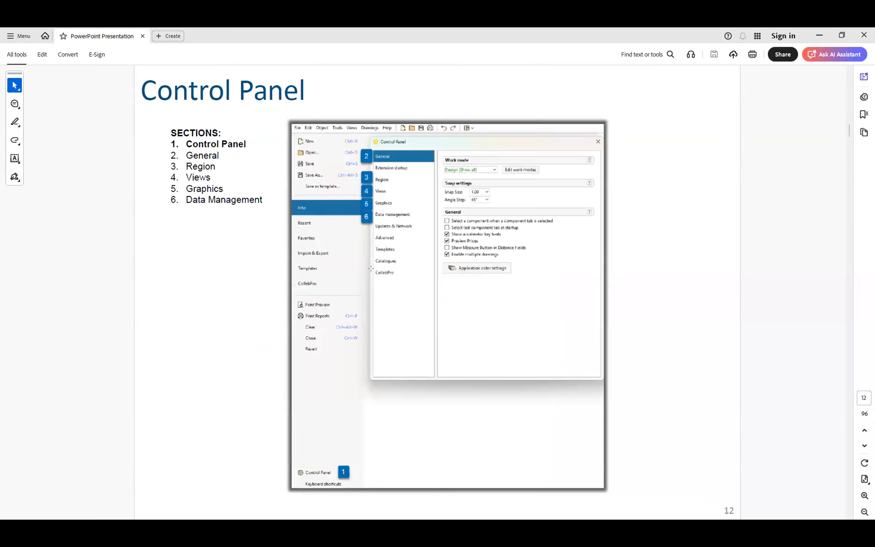
pyautogui.scroll(3, 389, 376)
pyautogui.scroll(-1, 382, 373)
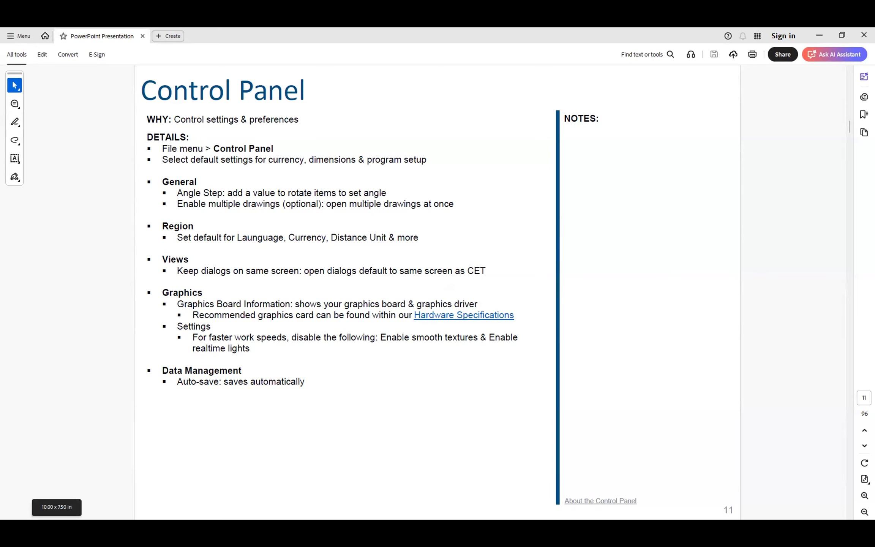
pyautogui.hotkey('alt', 'Tab')
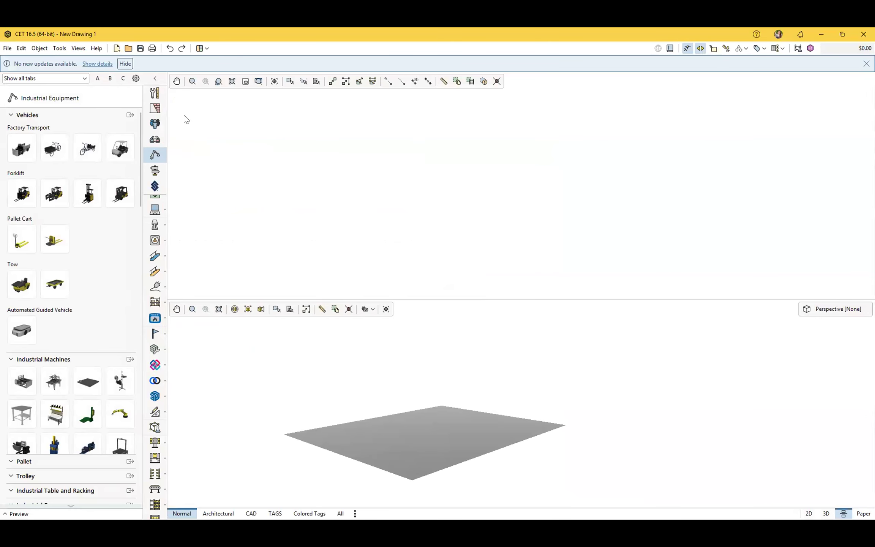
# - Hide the update notification
pyautogui.click(125, 64)
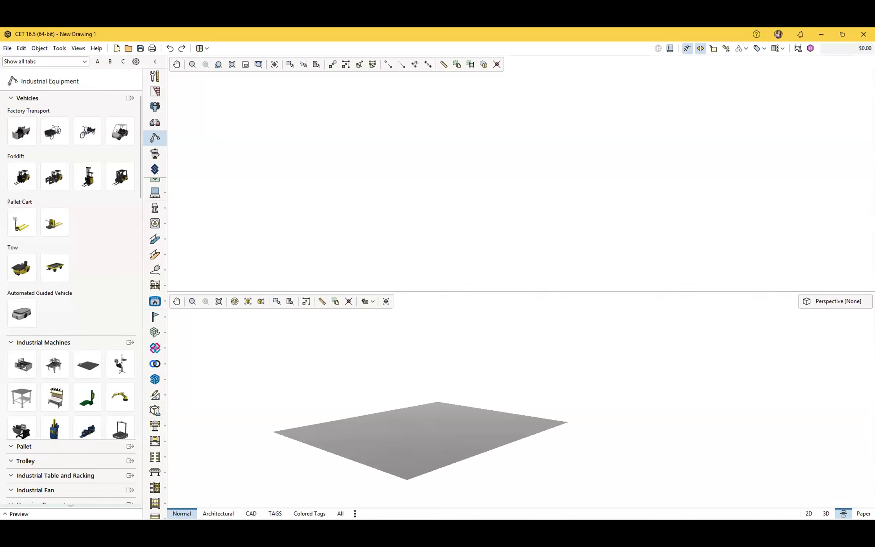
pyautogui.click(7, 48)
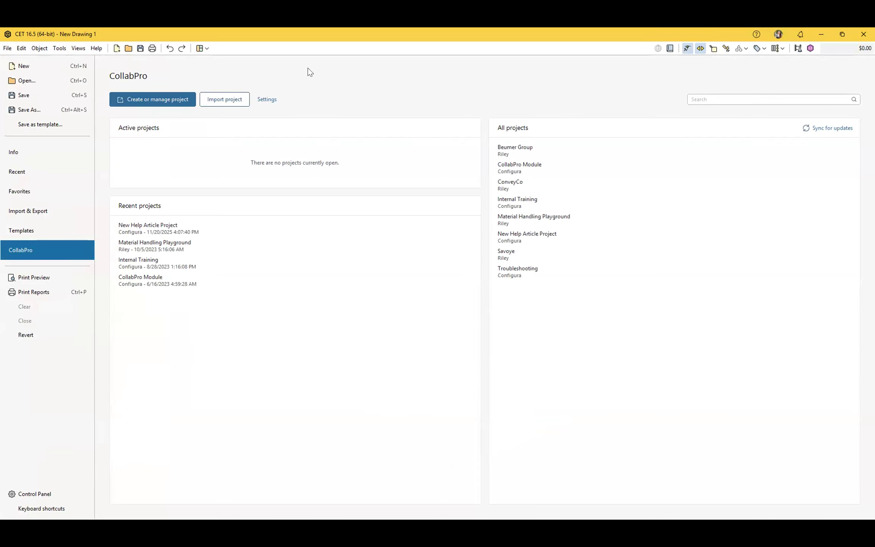
pyautogui.click(37, 494)
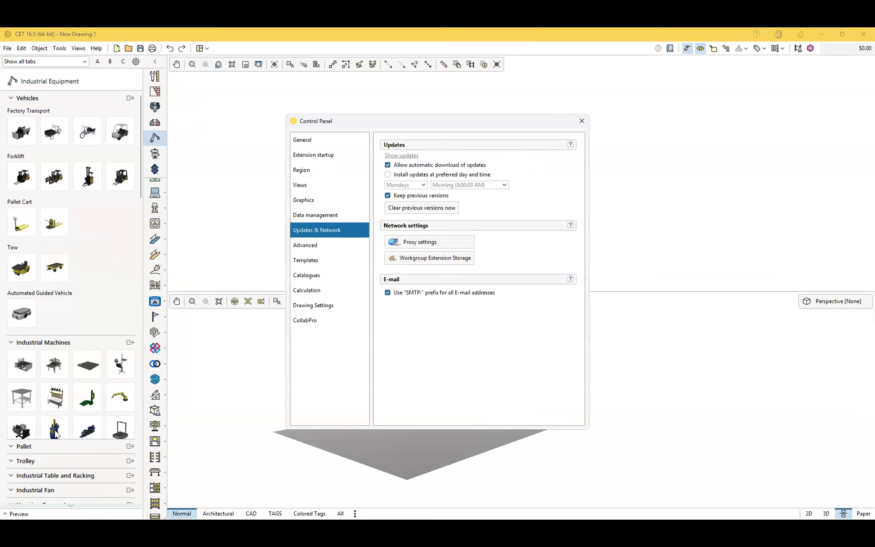
pyautogui.click(582, 121)
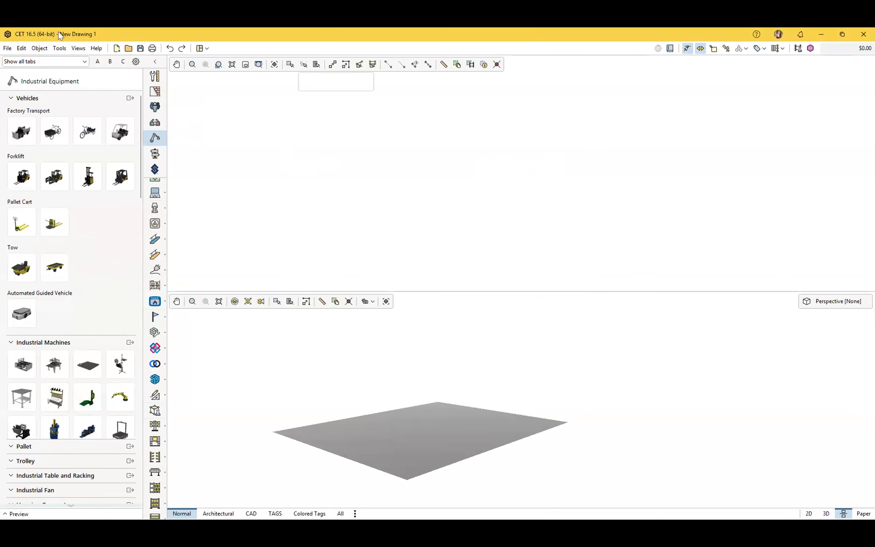
pyautogui.click(21, 48)
pyautogui.click(8, 49)
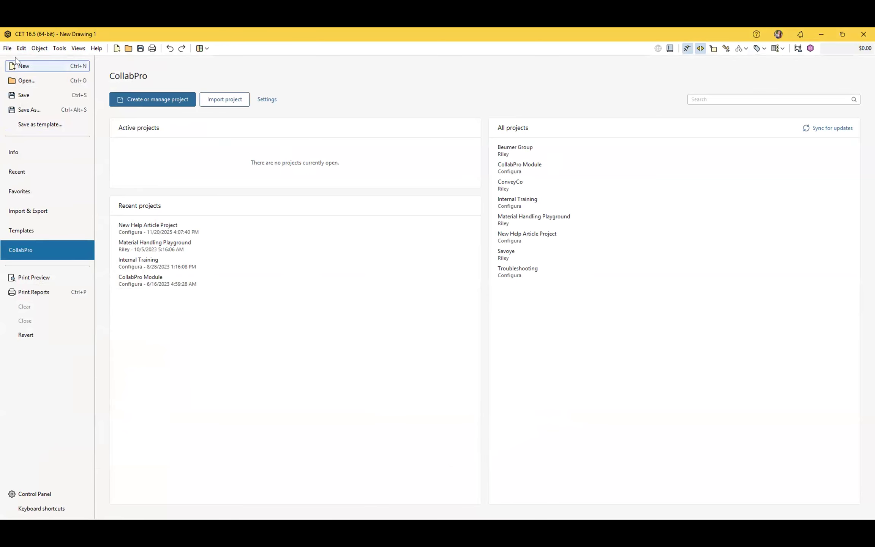
pyautogui.click(8, 48)
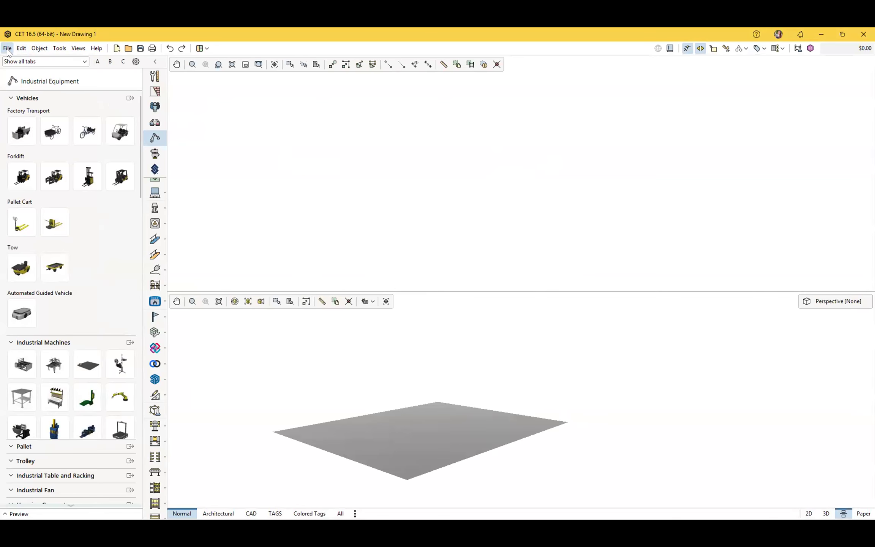
# - Open the General settings of the Control Panel and move its window clear of the plan view
pyautogui.click(7, 50)
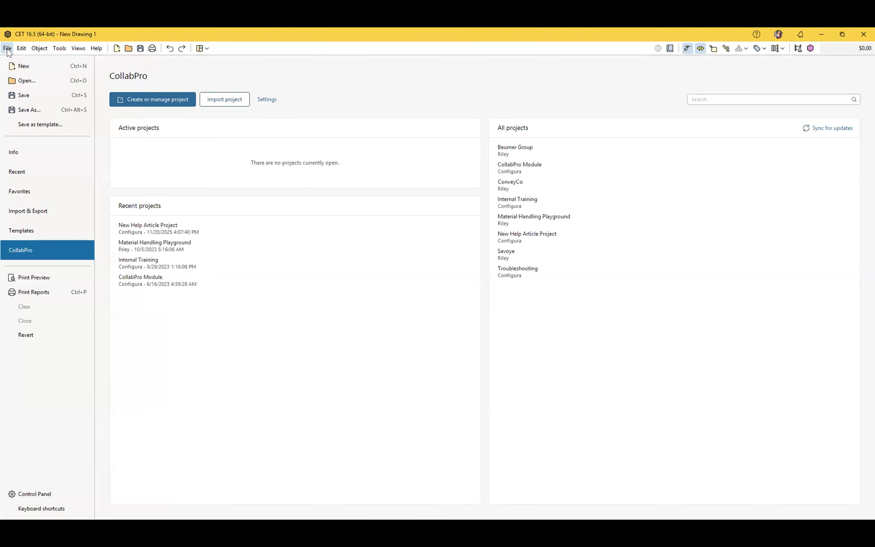
pyautogui.click(32, 492)
pyautogui.click(48, 494)
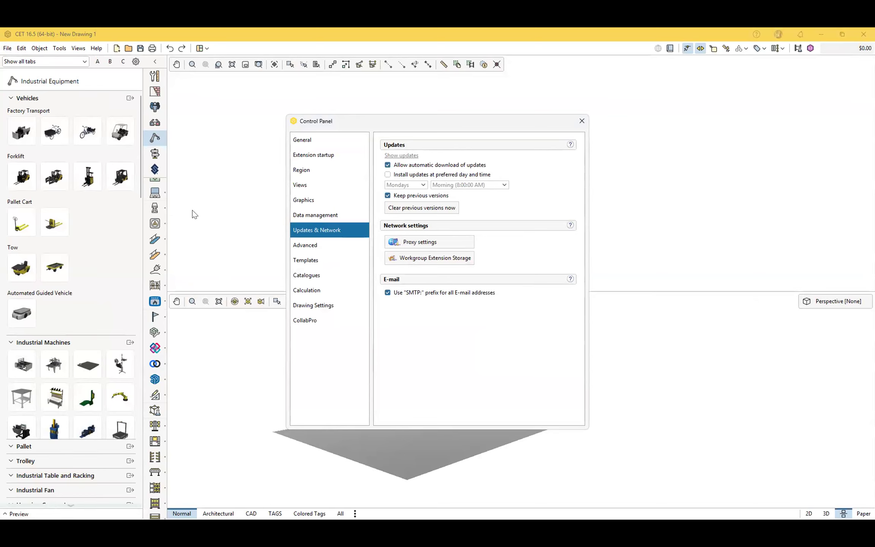
pyautogui.click(322, 140)
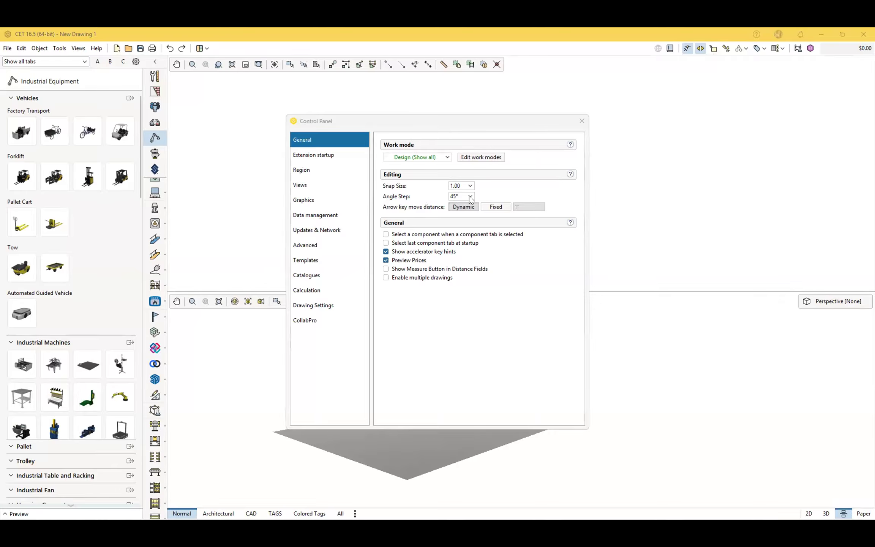
pyautogui.moveTo(497, 122); pyautogui.dragTo(691, 110)
pyautogui.moveTo(377, 404); pyautogui.dragTo(340, 346, button='middle')
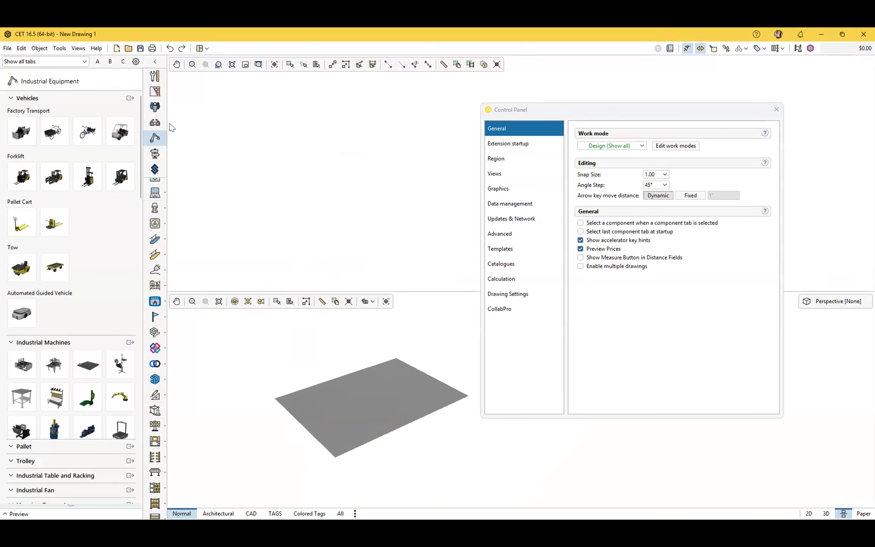
# - Start a regular wall in the plan view to try out the 45° angle step, and cancel it
pyautogui.click(155, 91)
pyautogui.click(24, 182)
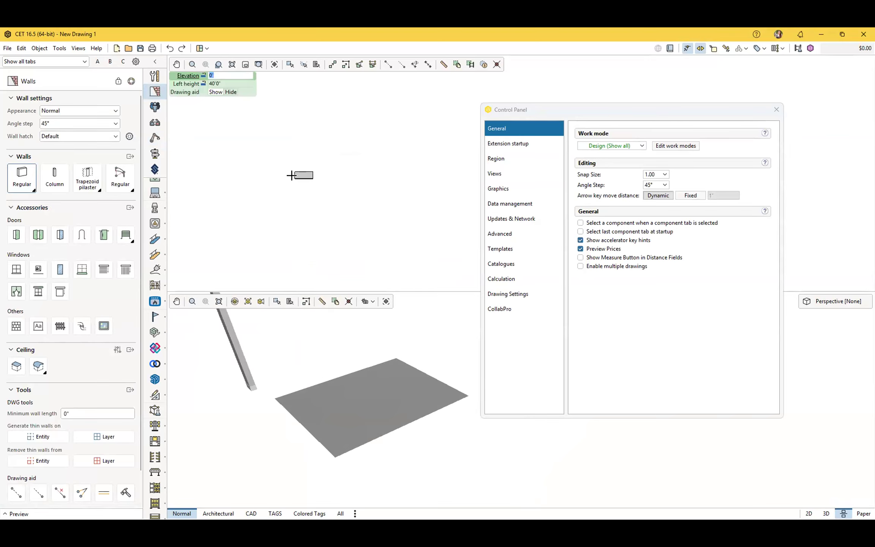
pyautogui.press('Escape')
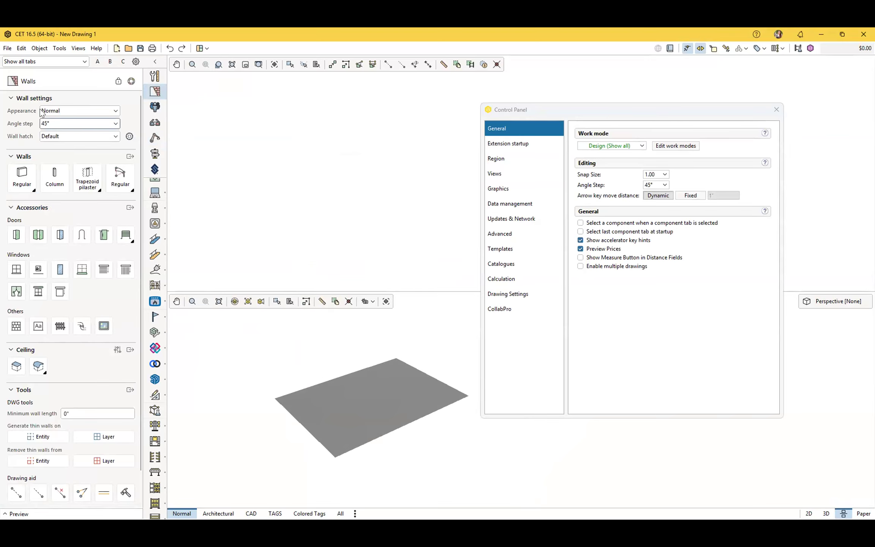
pyautogui.click(21, 184)
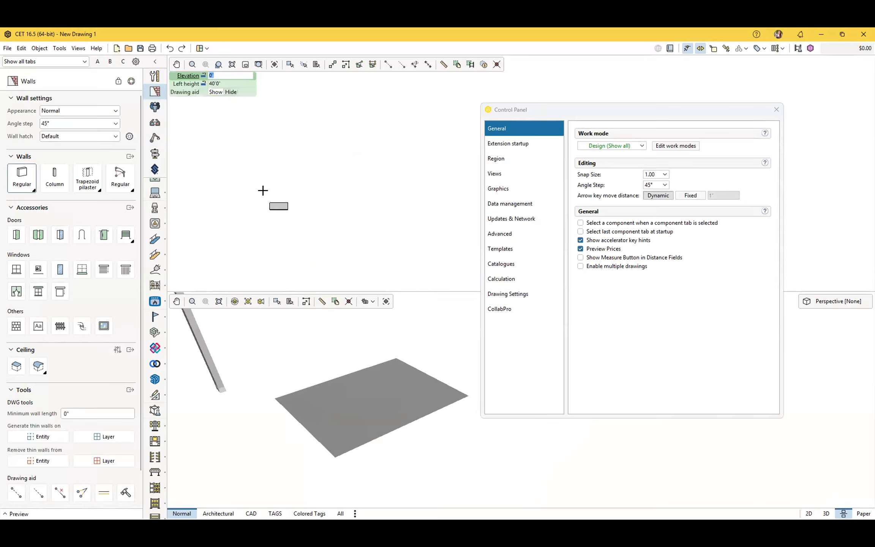
pyautogui.click(266, 191)
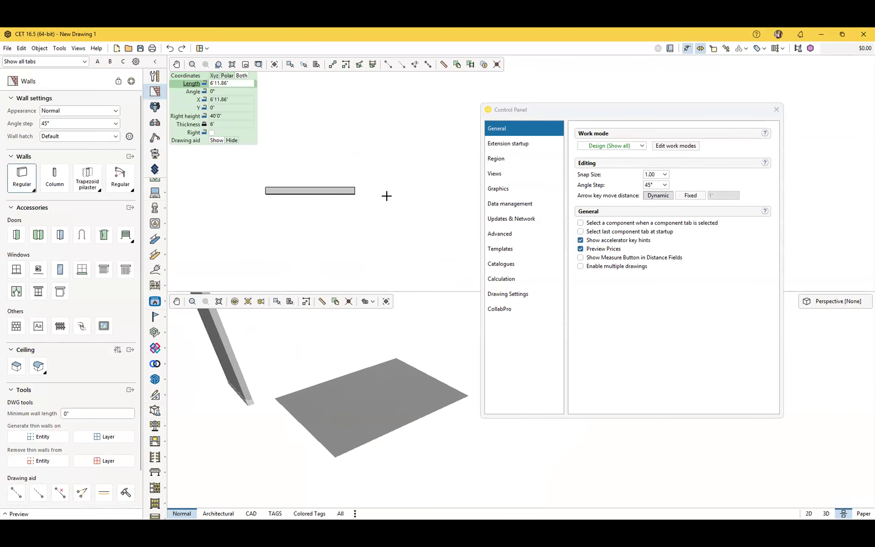
pyautogui.moveTo(386, 197); pyautogui.dragTo(421, 199, button='middle')
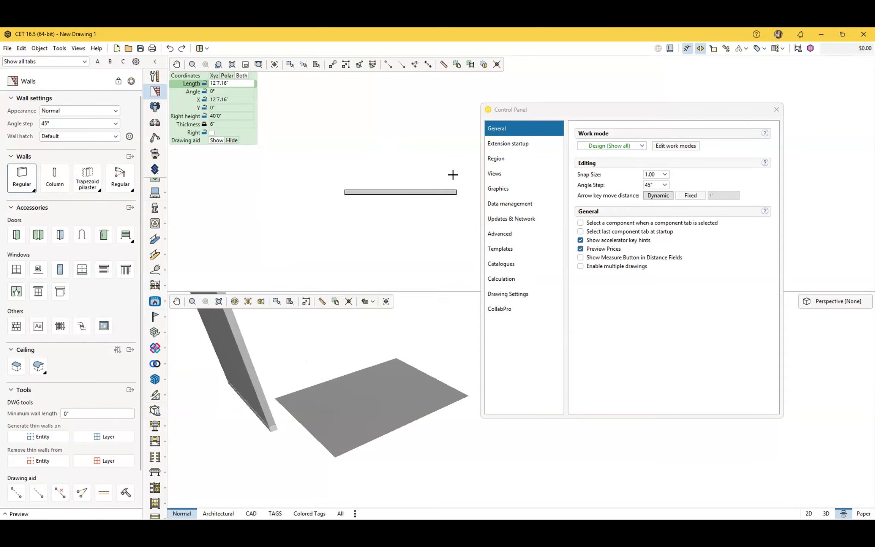
pyautogui.press('Escape')
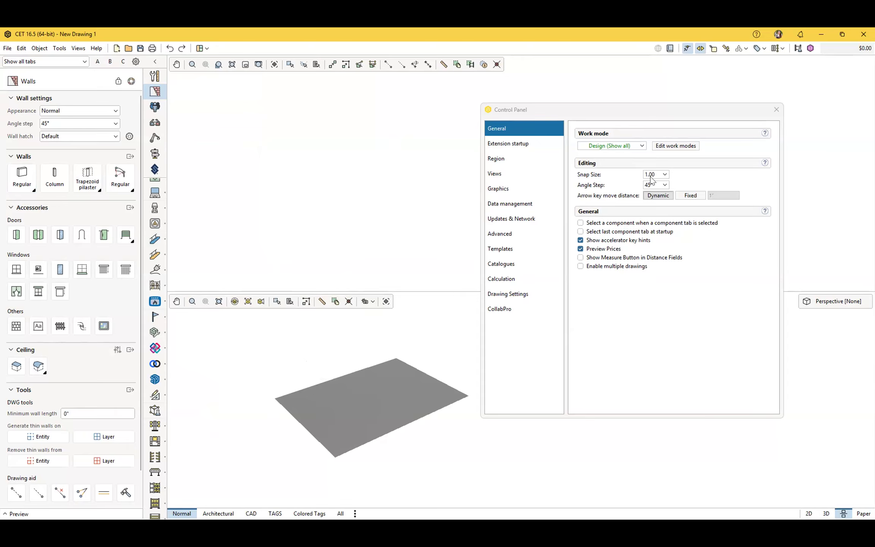
# - Set the angle step to 1°, try it with a slightly sloping regular wall, and cancel the wall
pyautogui.click(665, 186)
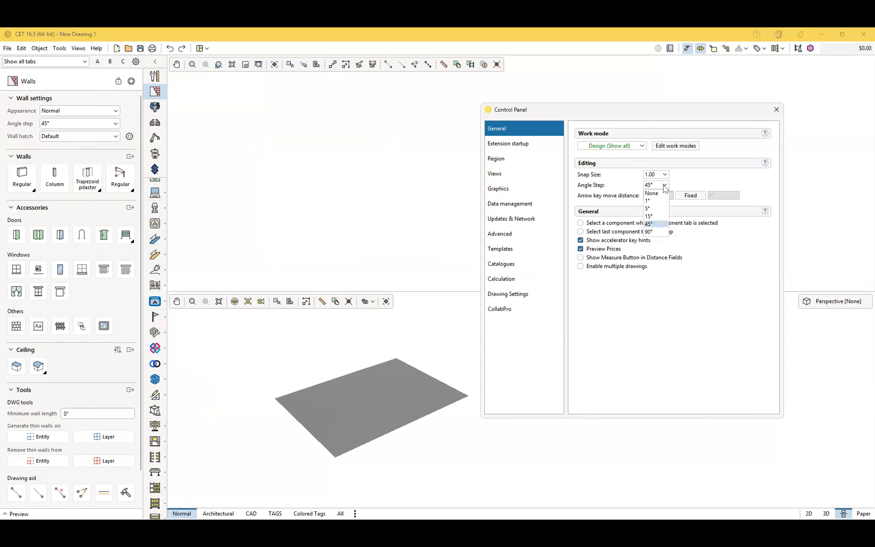
pyautogui.click(649, 201)
pyautogui.click(22, 174)
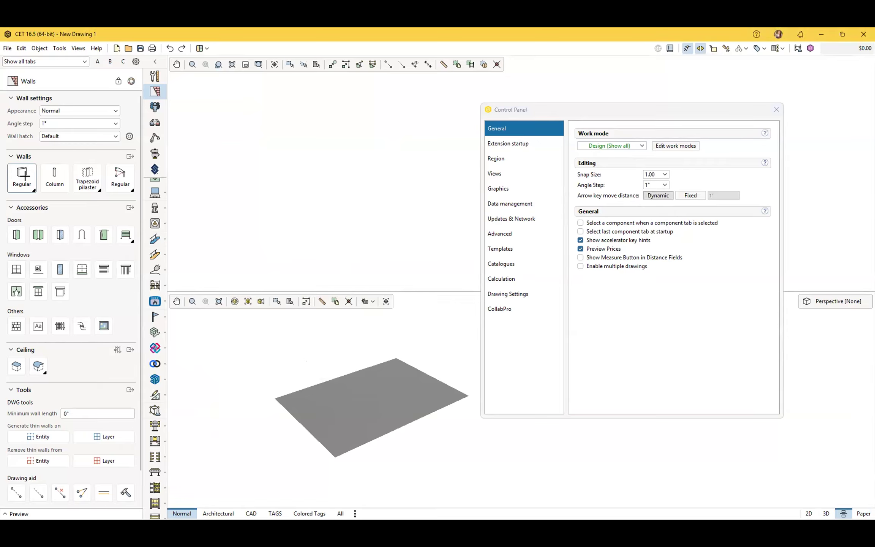
pyautogui.click(283, 170)
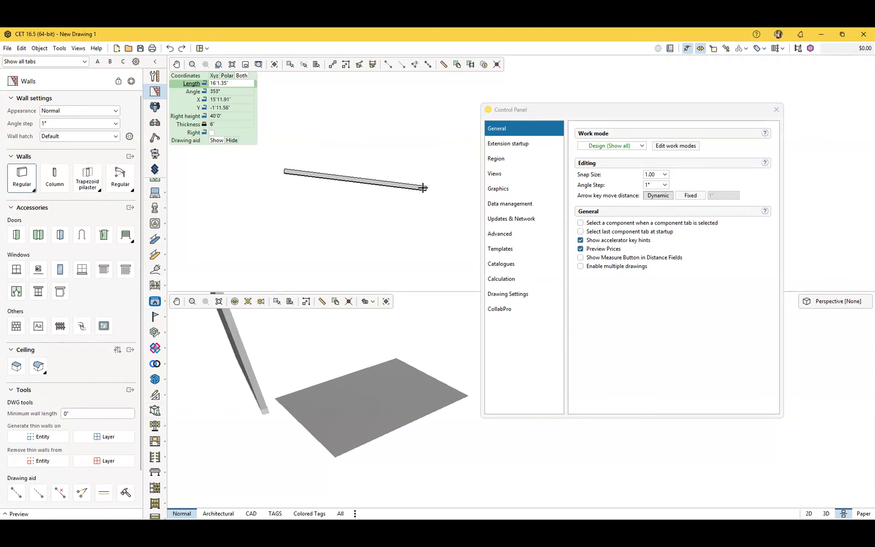
pyautogui.press('Escape')
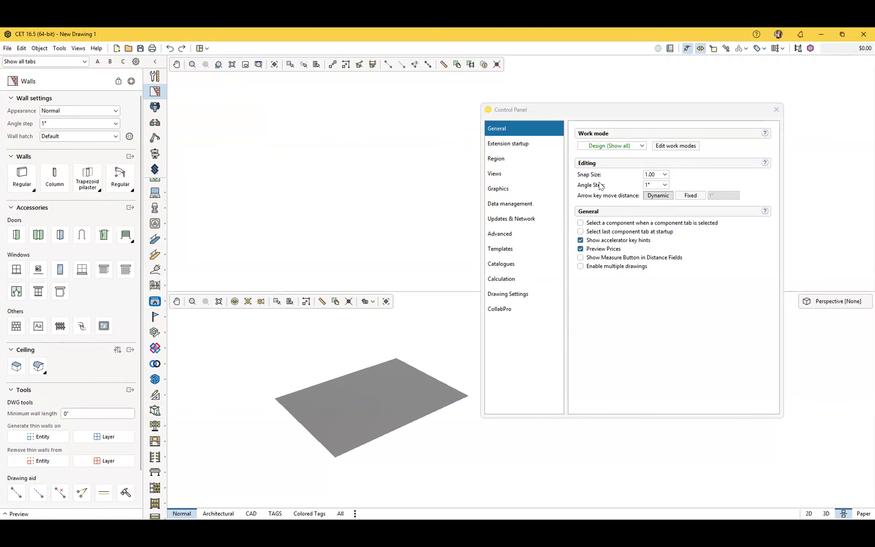
# - Set the angle step to 45°, draw a horizontal regular wall about 11'9" long in the plan view, and select it
pyautogui.click(666, 185)
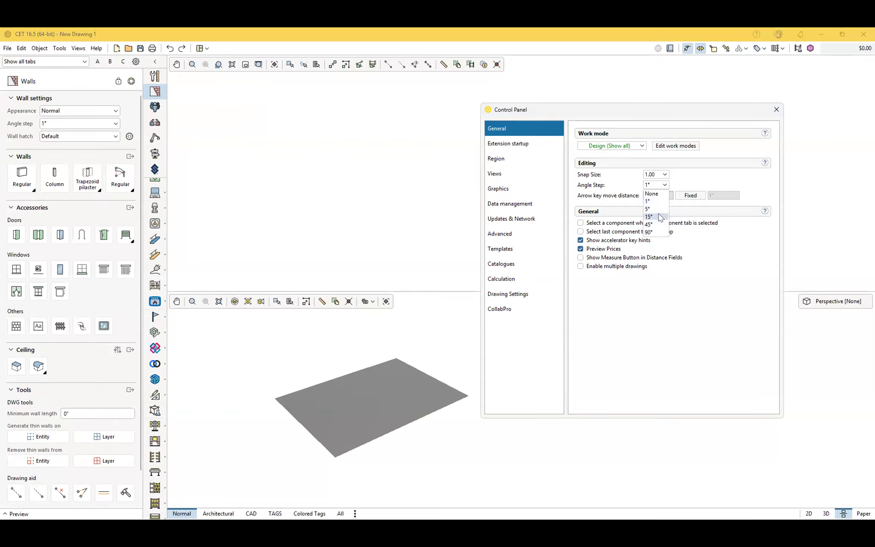
pyautogui.click(657, 224)
pyautogui.click(329, 177)
pyautogui.click(22, 173)
pyautogui.click(308, 187)
pyautogui.click(406, 185)
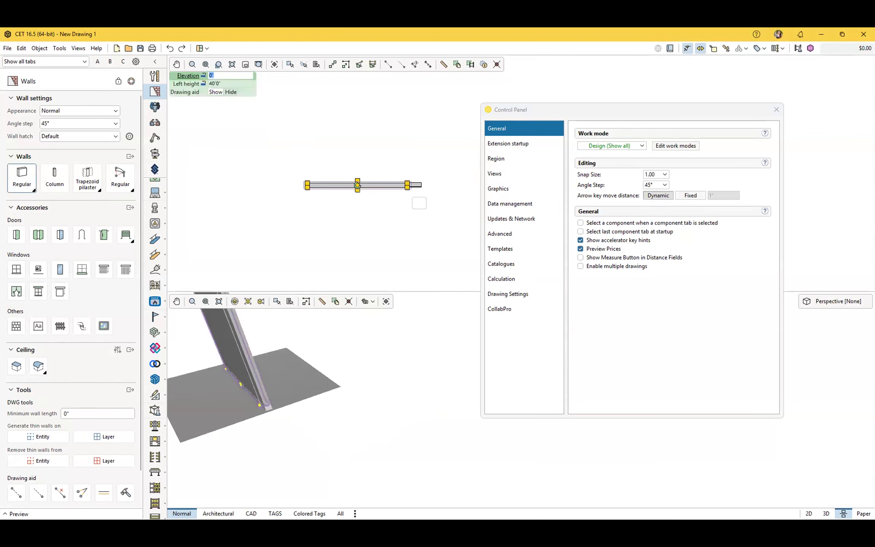
pyautogui.press('Escape')
pyautogui.click(353, 206)
pyautogui.click(366, 186)
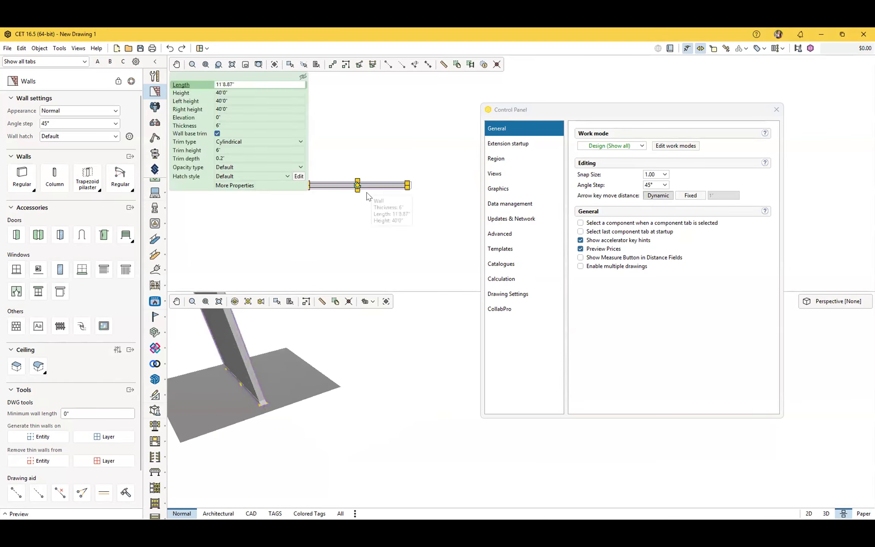
pyautogui.moveTo(359, 187); pyautogui.dragTo(421, 207)
# - Review the angle step options in the General settings
pyautogui.click(658, 186)
pyautogui.click(658, 186)
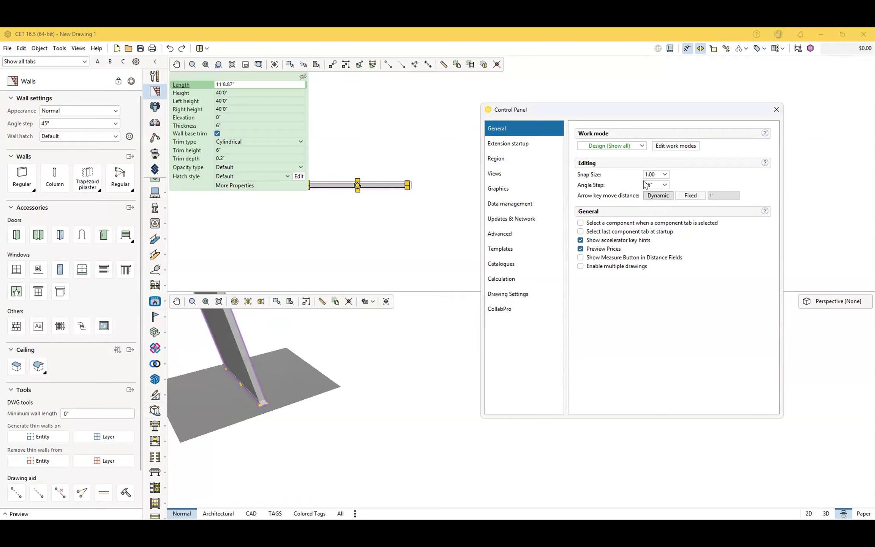
pyautogui.click(657, 186)
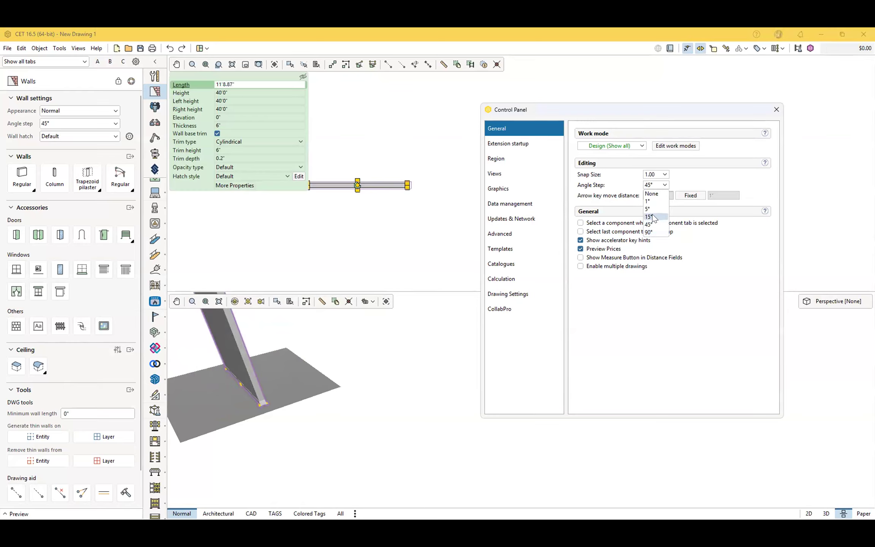
pyautogui.click(678, 182)
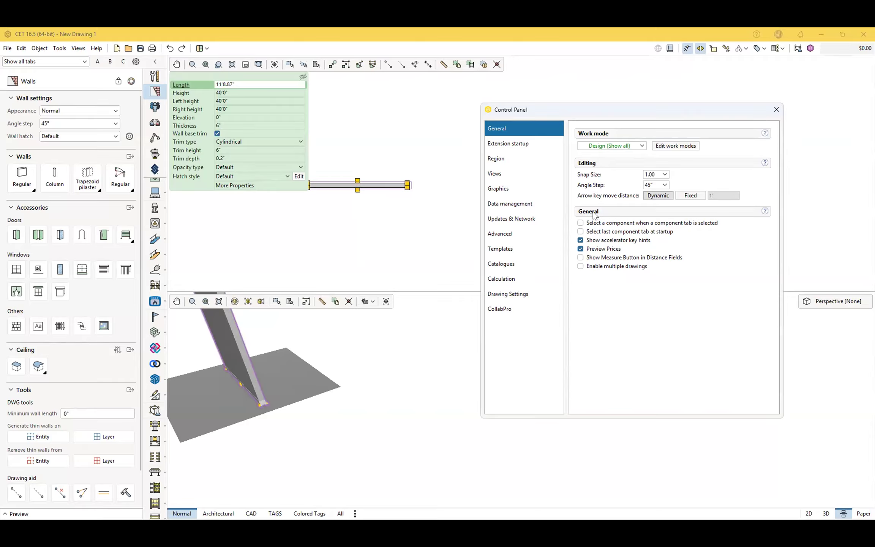
# - Enable multiple drawings in the General settings and deselect the wall
pyautogui.click(581, 267)
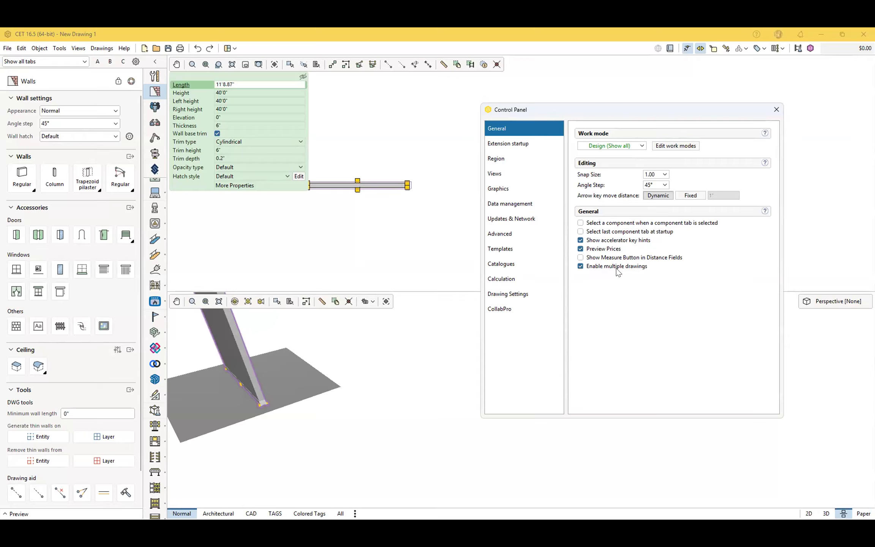
pyautogui.click(580, 266)
pyautogui.click(580, 266)
pyautogui.click(383, 238)
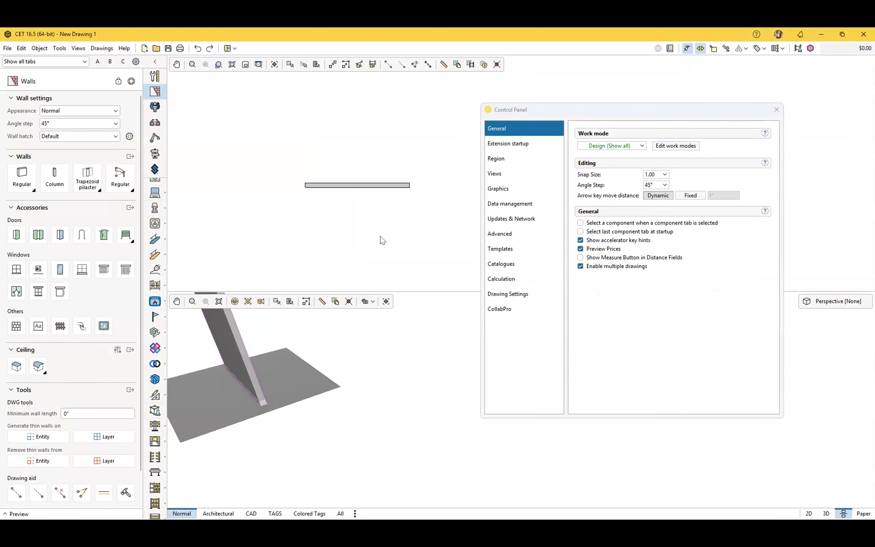
# - Create a second, blank drawing alongside the one containing the wall
pyautogui.click(144, 48)
pyautogui.scroll(2, 353, 353)
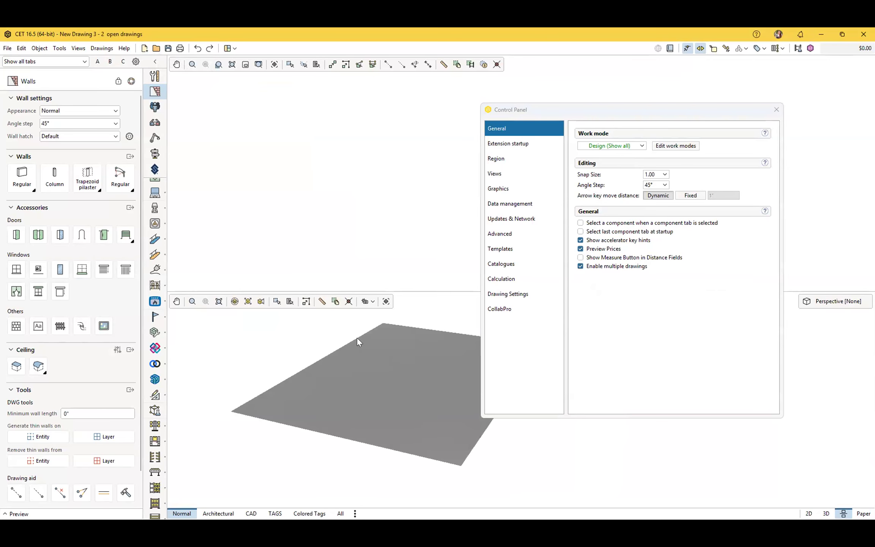
pyautogui.scroll(2, 352, 390)
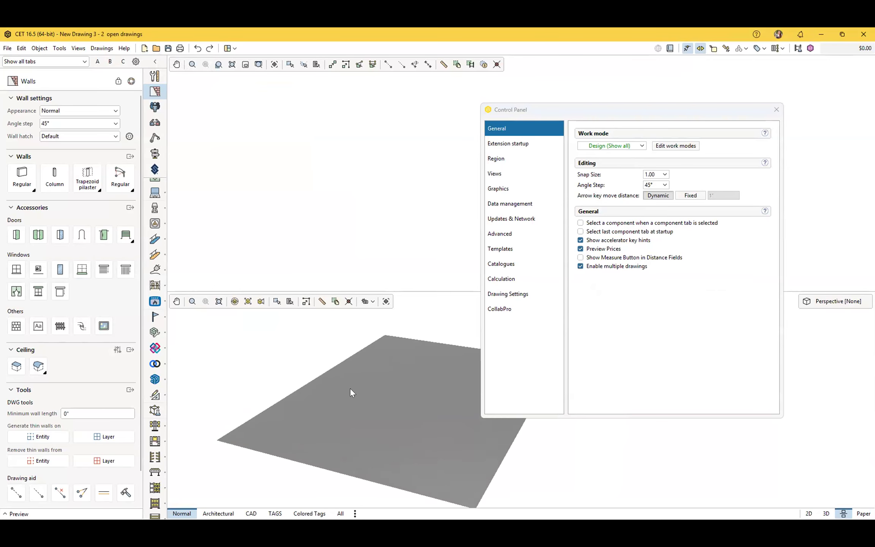
# - Switch back and forth between New Drawing 1 and New Drawing 3, finishing on New Drawing 1
pyautogui.click(96, 50)
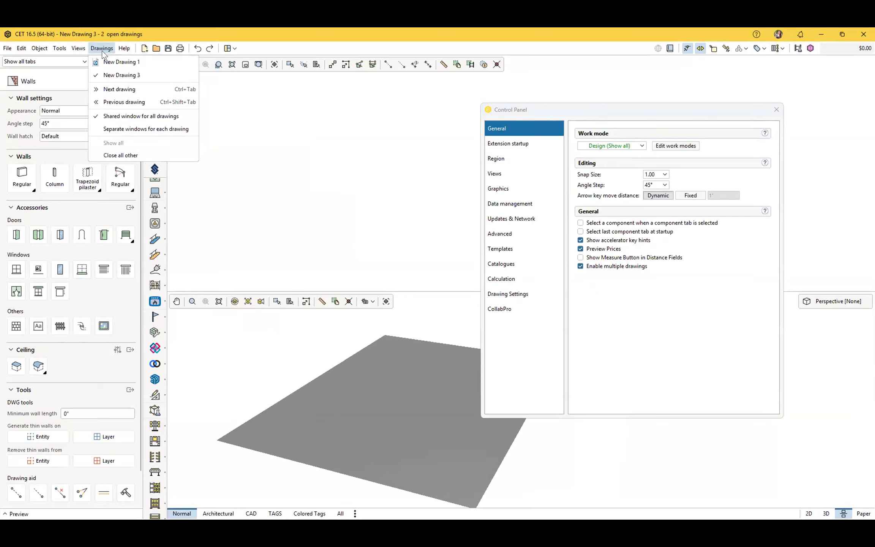
pyautogui.click(114, 62)
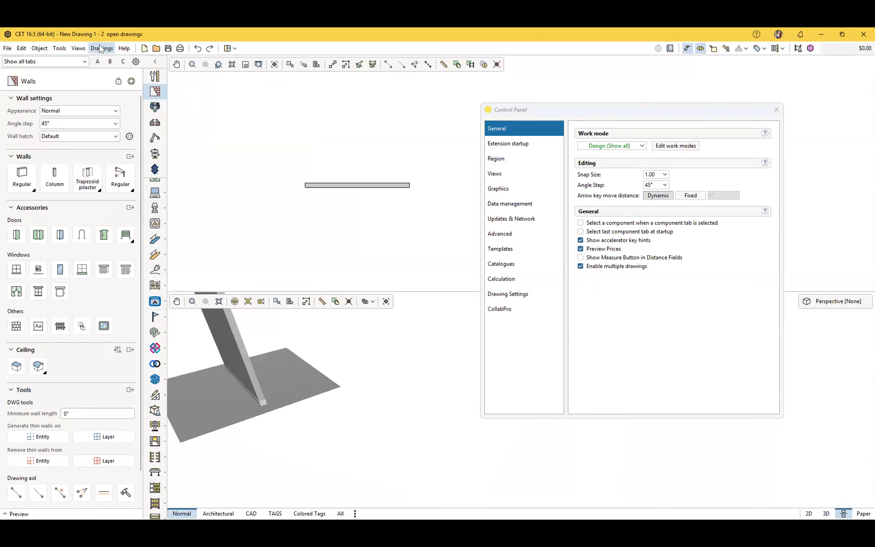
pyautogui.click(101, 49)
pyautogui.click(104, 74)
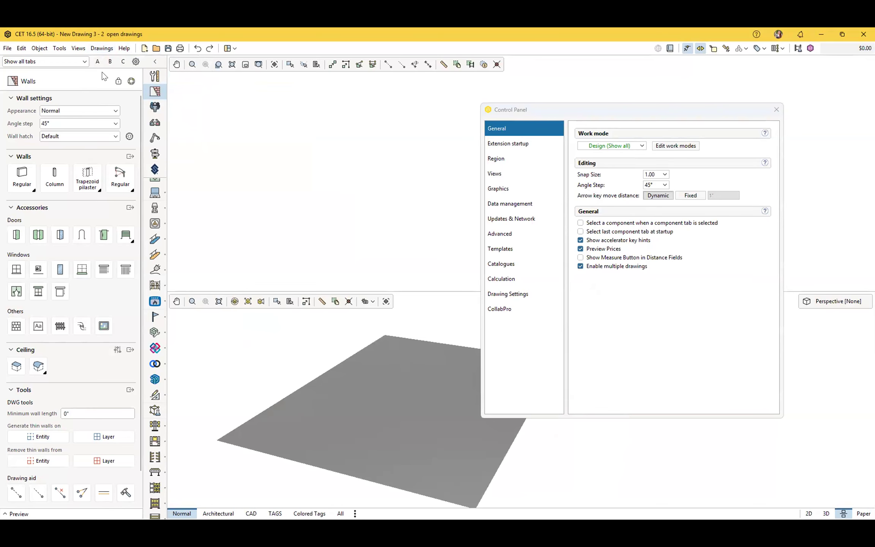
pyautogui.click(97, 49)
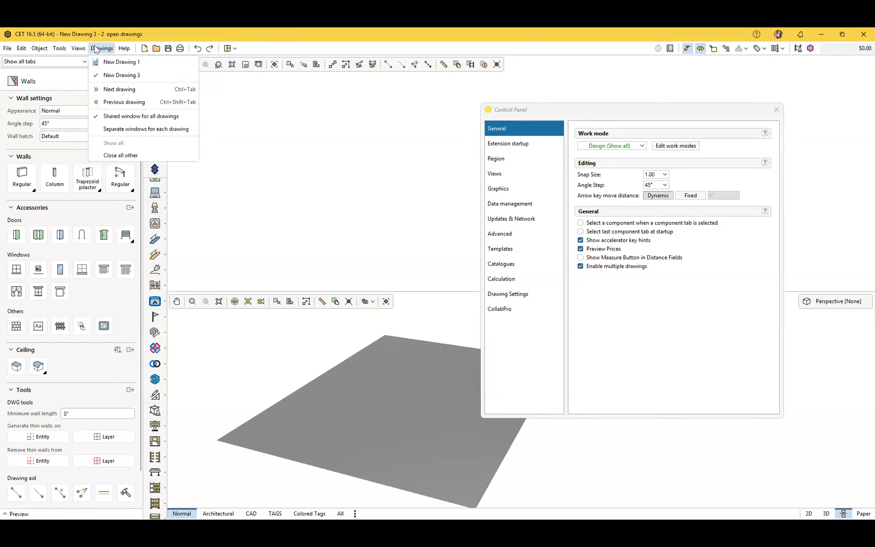
pyautogui.click(114, 62)
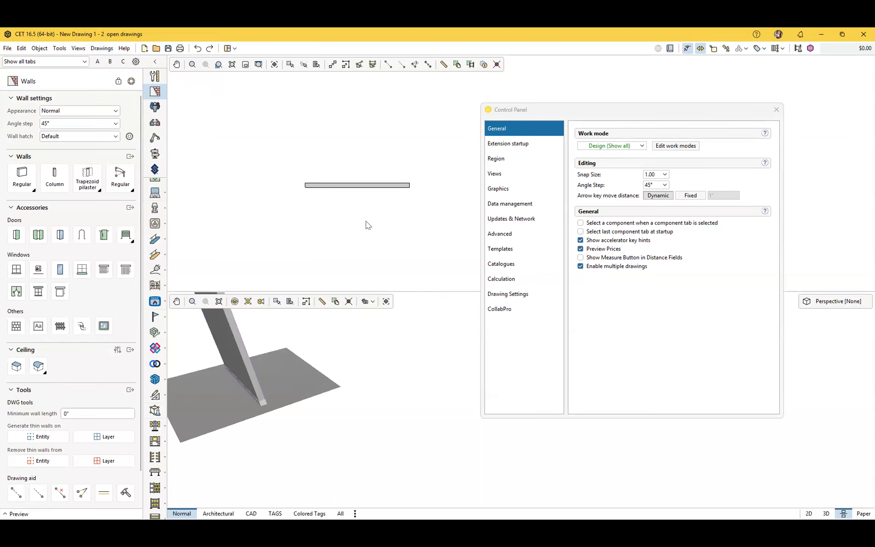
# - Display New Drawing 3 and return to New Drawing 1
pyautogui.click(102, 49)
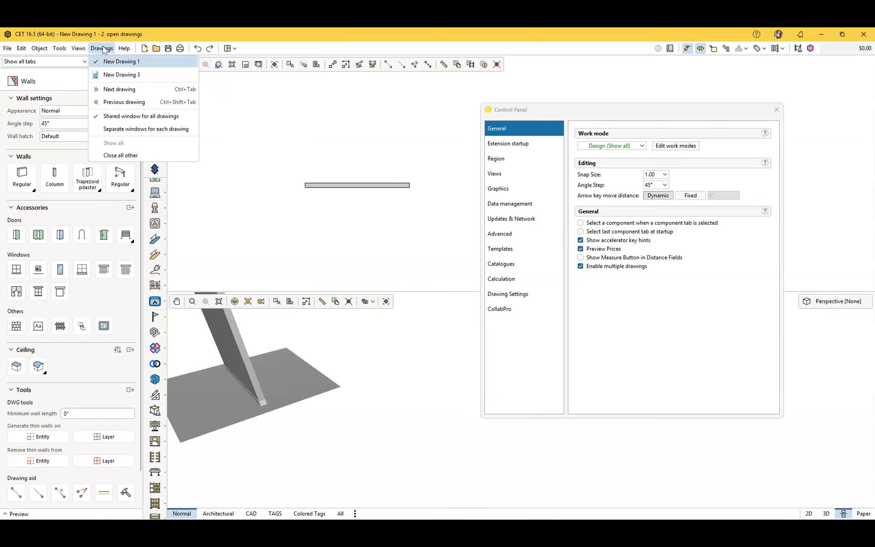
pyautogui.click(108, 75)
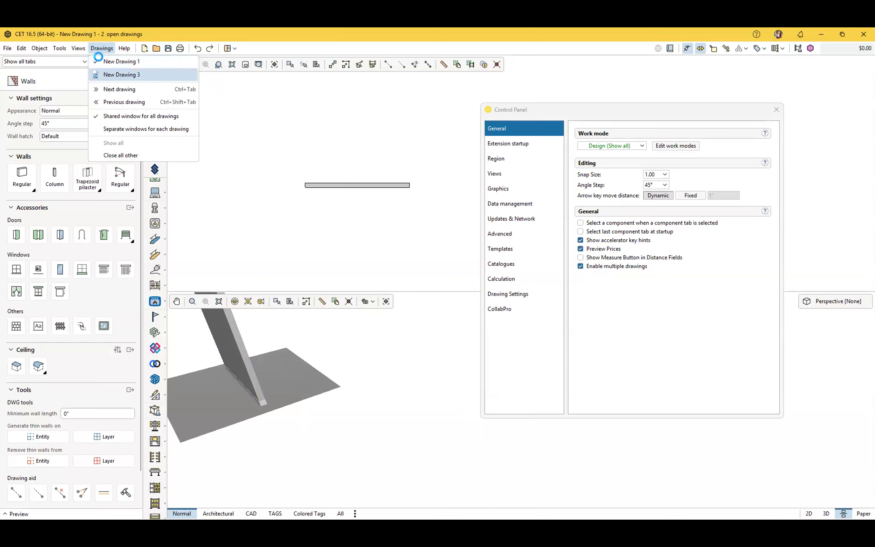
pyautogui.click(100, 49)
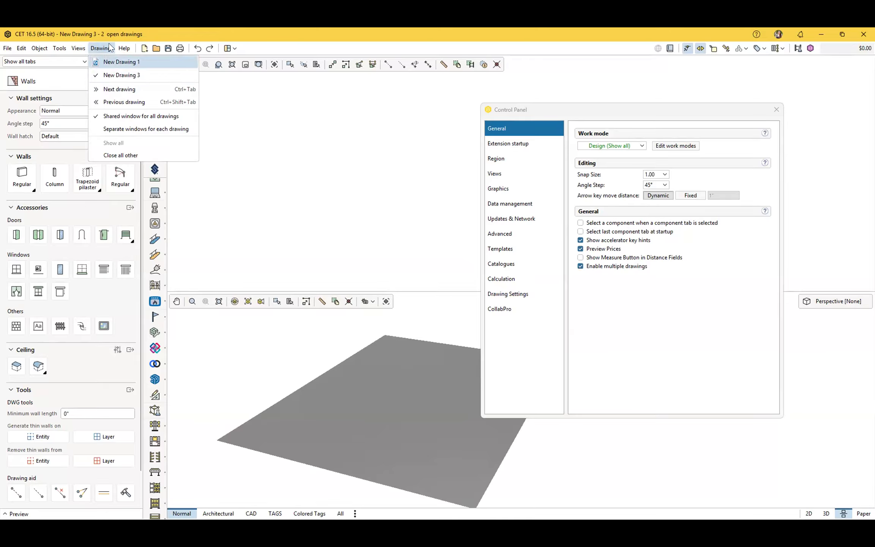
pyautogui.press('Right')
pyautogui.moveTo(99, 50)
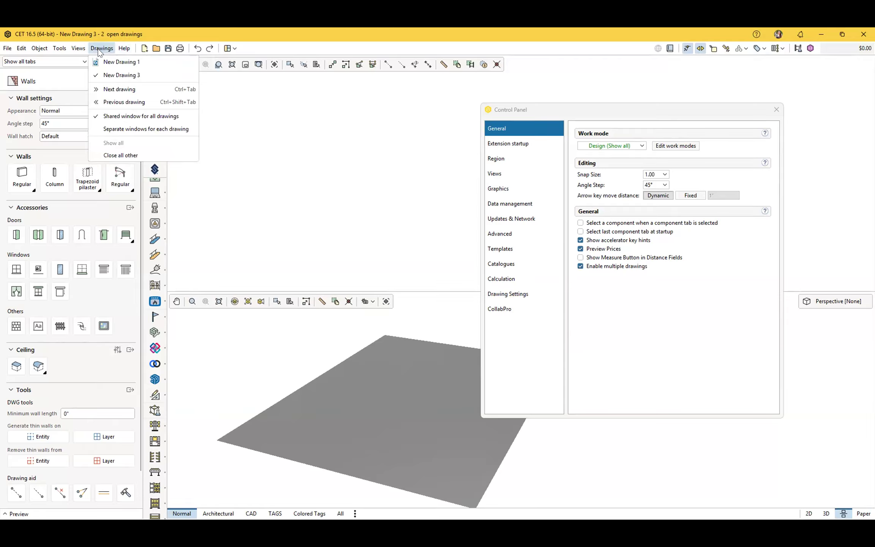
pyautogui.click(111, 61)
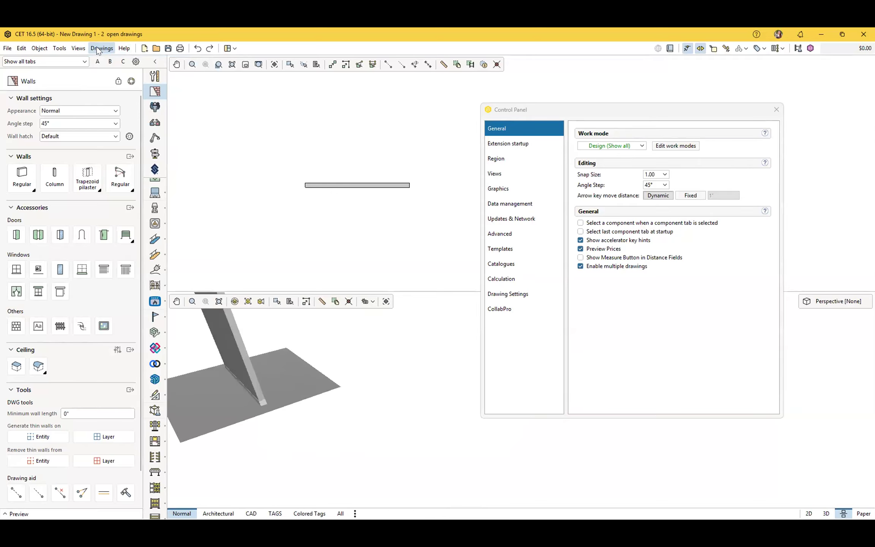
# - Close all other open drawings, keeping only New Drawing 1 with the wall
pyautogui.click(8, 48)
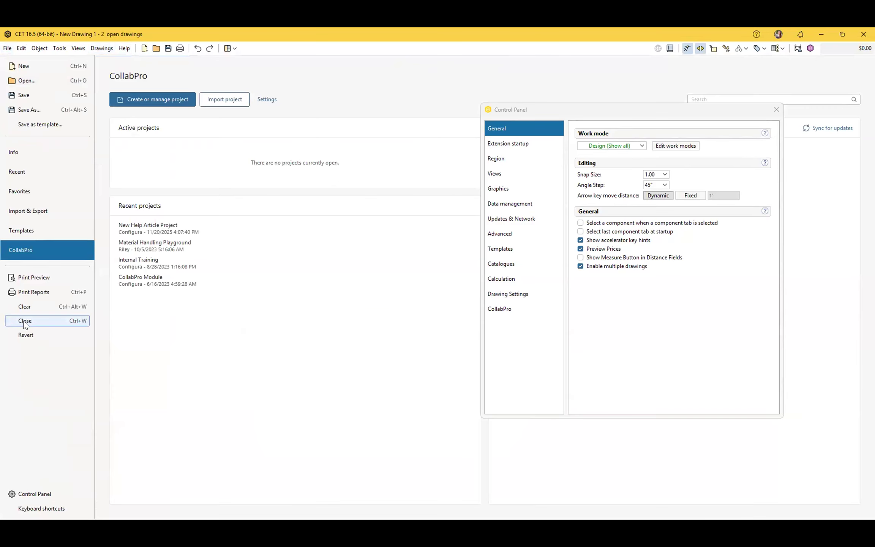
pyautogui.click(102, 48)
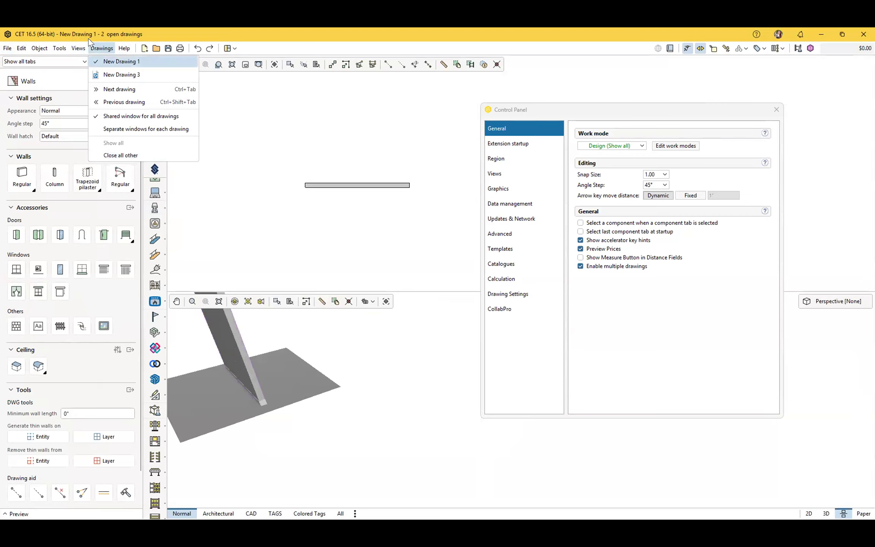
pyautogui.click(116, 156)
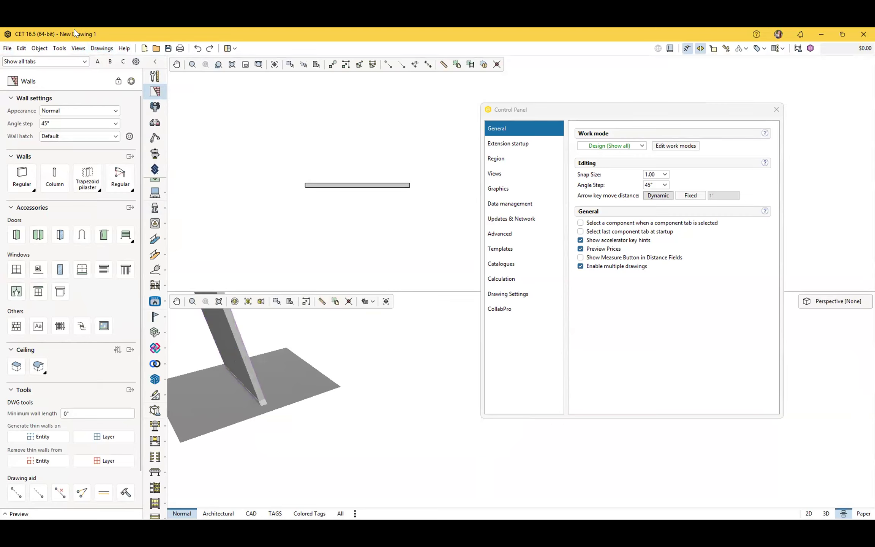
pyautogui.moveTo(307, 405); pyautogui.dragTo(289, 429)
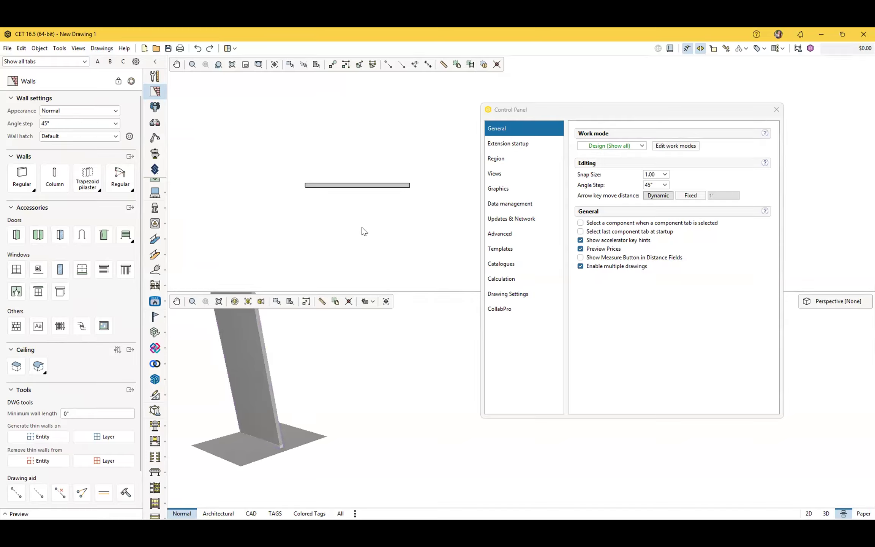
# - Toggle Preview Prices off and on twice in the General settings, leaving it enabled
pyautogui.click(580, 249)
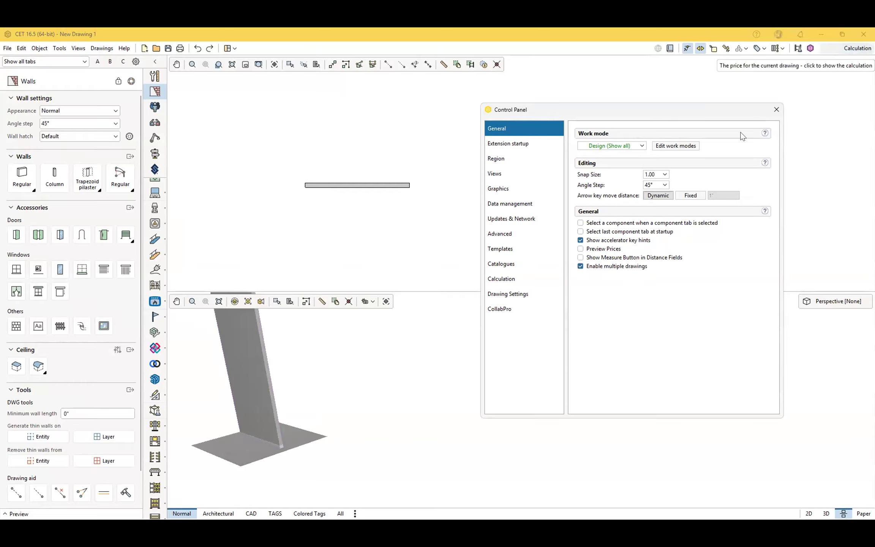
pyautogui.click(620, 250)
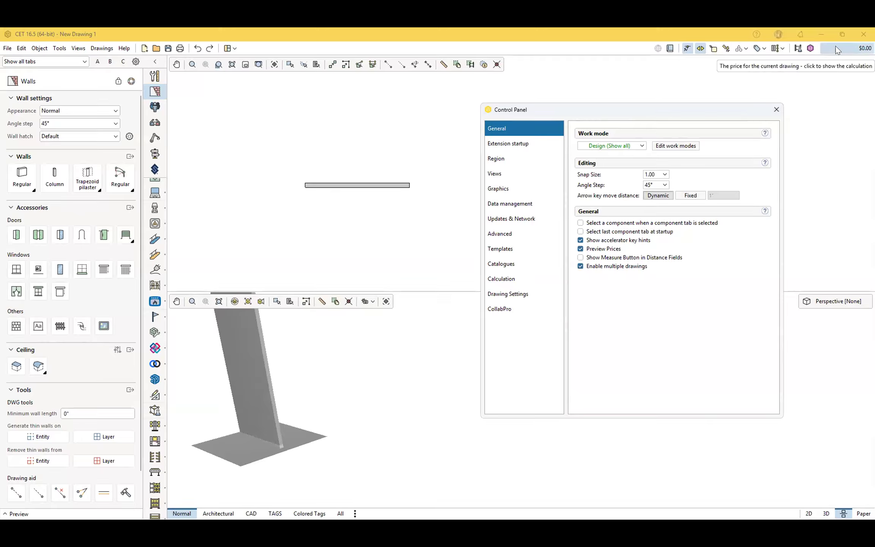
pyautogui.click(609, 249)
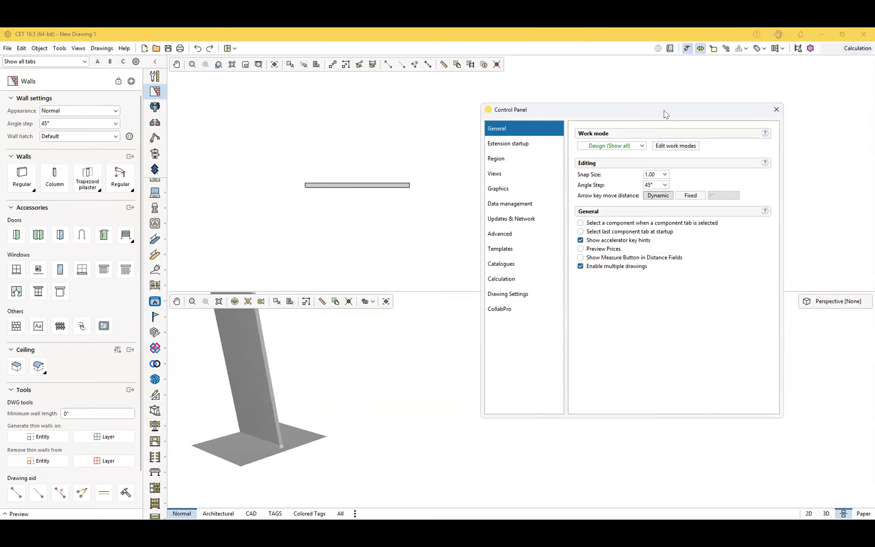
pyautogui.moveTo(664, 110); pyautogui.dragTo(623, 121)
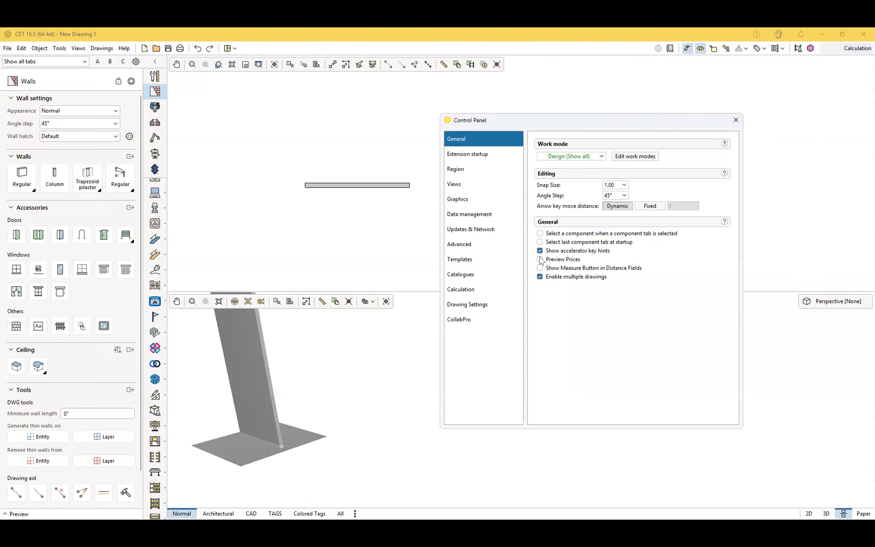
pyautogui.click(551, 258)
# - Review the currency and distance unit options in the Region settings, keeping Feet and inches as the distance unit
pyautogui.click(464, 171)
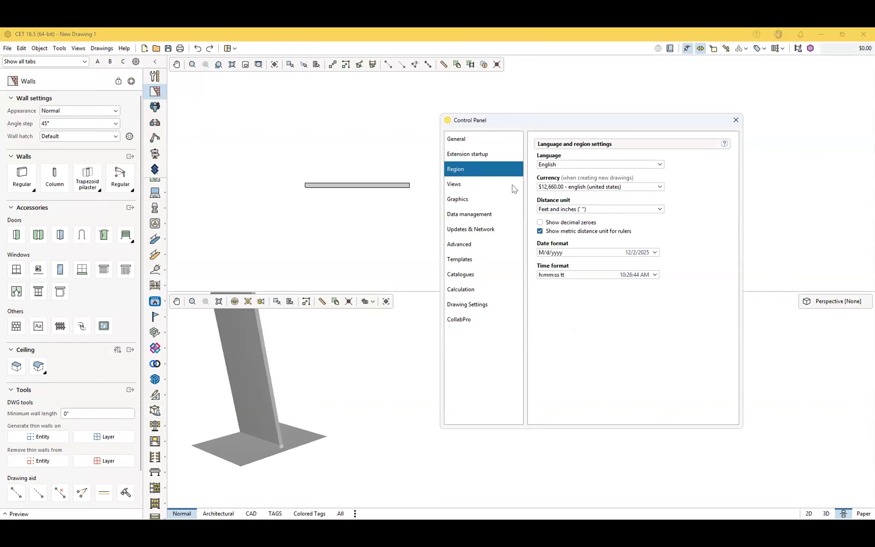
pyautogui.click(586, 187)
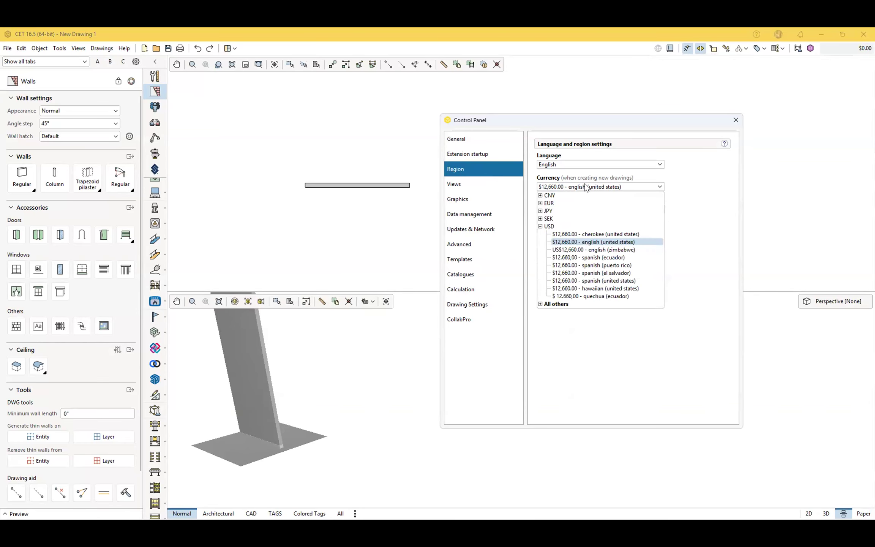
pyautogui.click(586, 187)
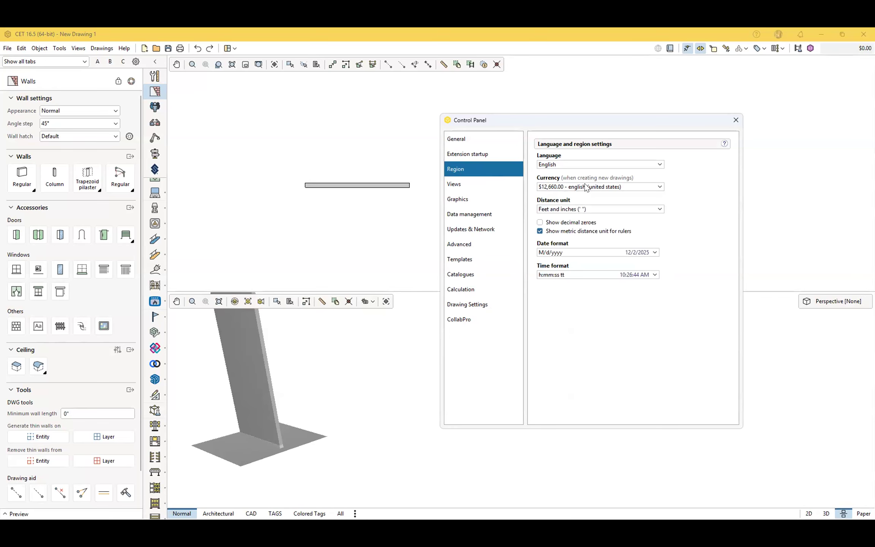
pyautogui.click(591, 211)
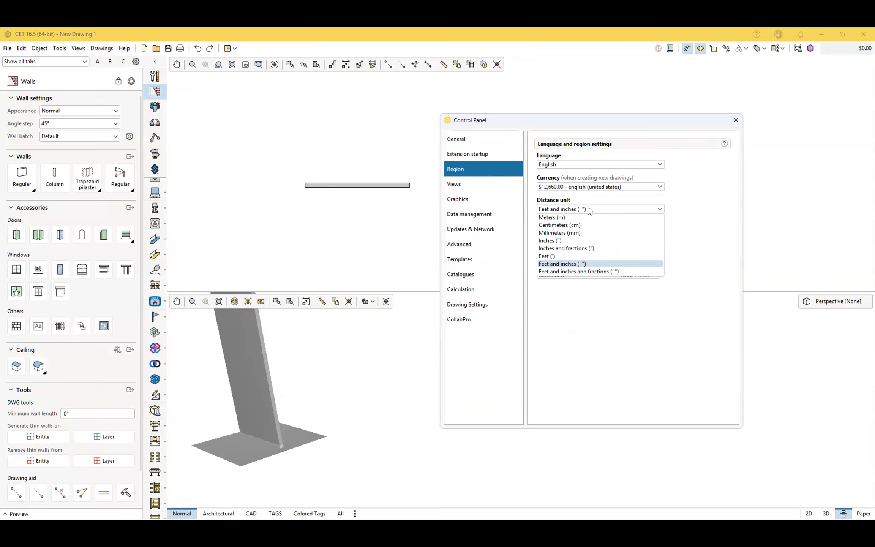
pyautogui.click(574, 265)
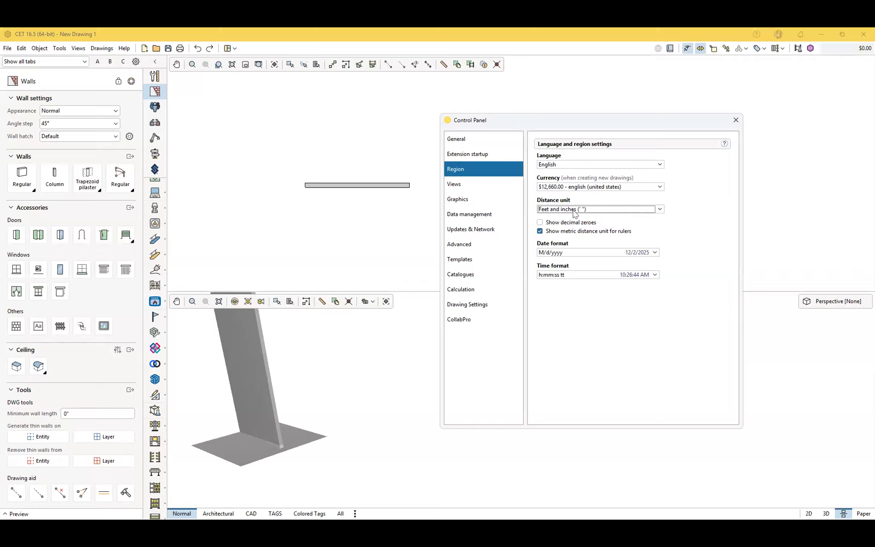
pyautogui.click(575, 210)
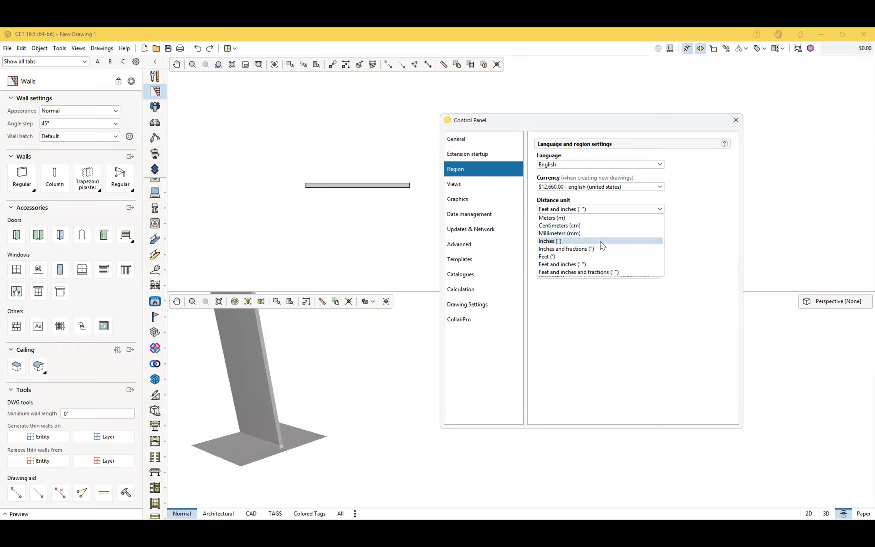
pyautogui.click(587, 265)
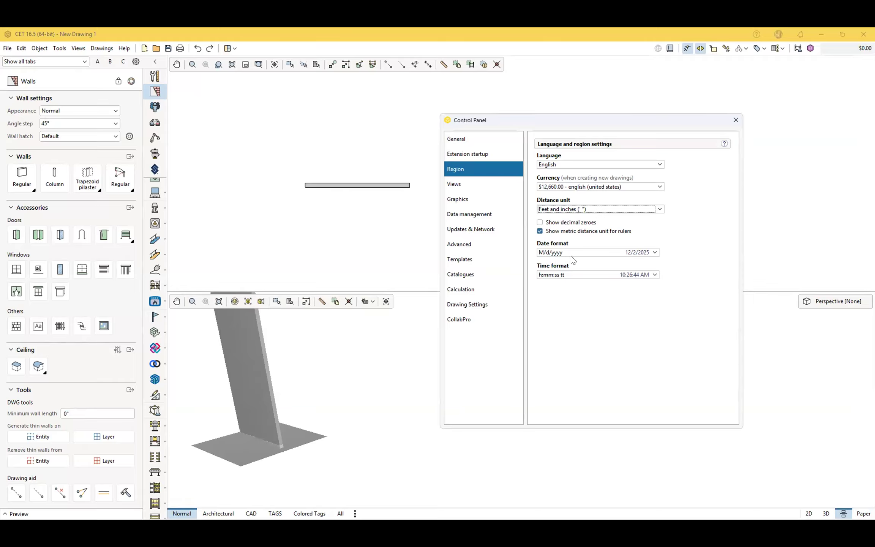
# - Look over the Views settings, return to the Region settings and move the Control Panel clear of the wall
pyautogui.click(457, 184)
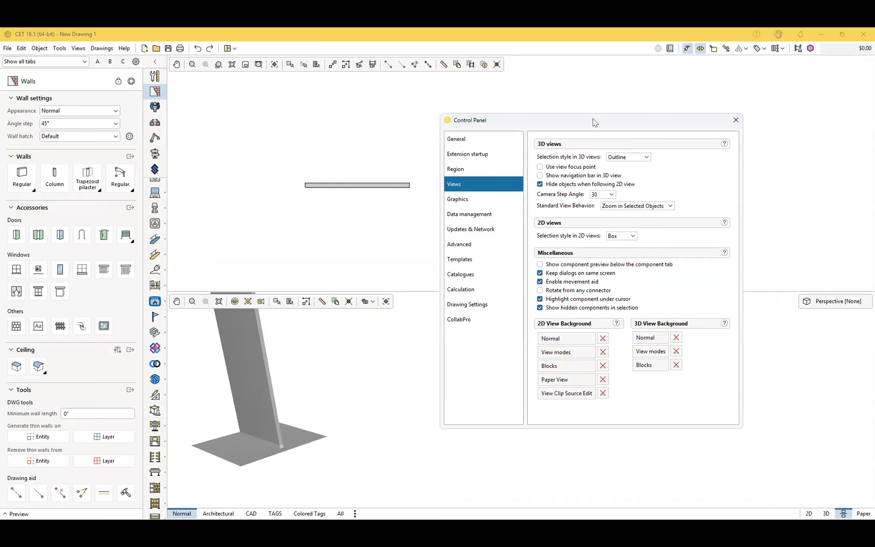
pyautogui.moveTo(593, 119); pyautogui.dragTo(531, 112)
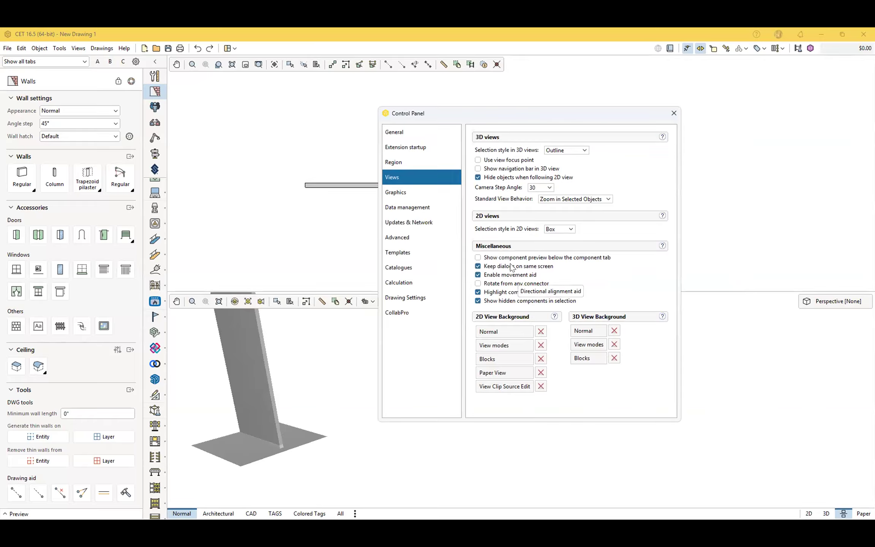
pyautogui.click(394, 161)
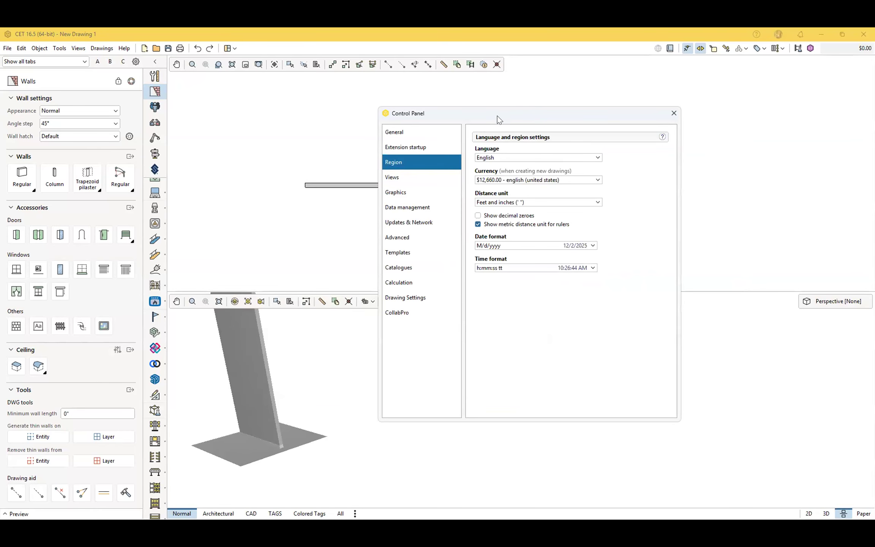
pyautogui.moveTo(497, 116); pyautogui.dragTo(537, 130)
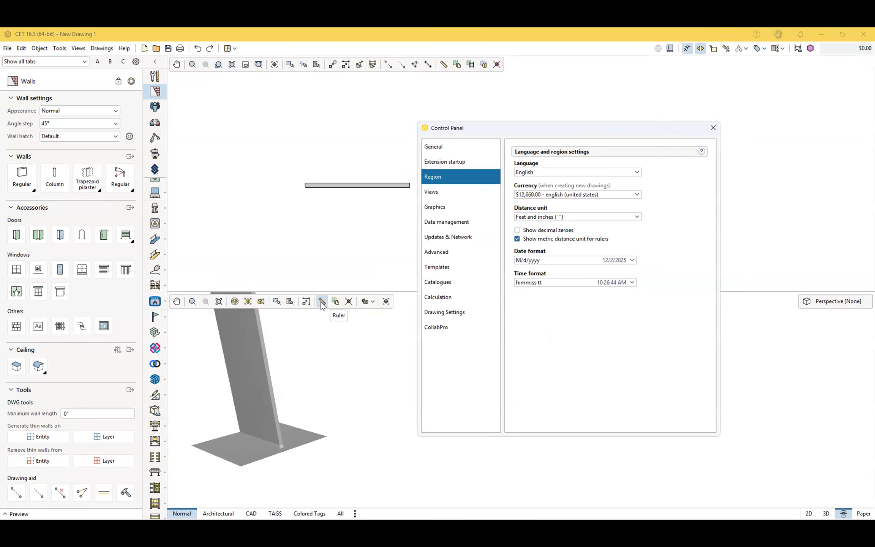
# - Measure a horizontal distance above the wall in the 2D view with the Ruler, and discard the measurement
pyautogui.click(442, 67)
pyautogui.click(298, 147)
pyautogui.click(384, 147)
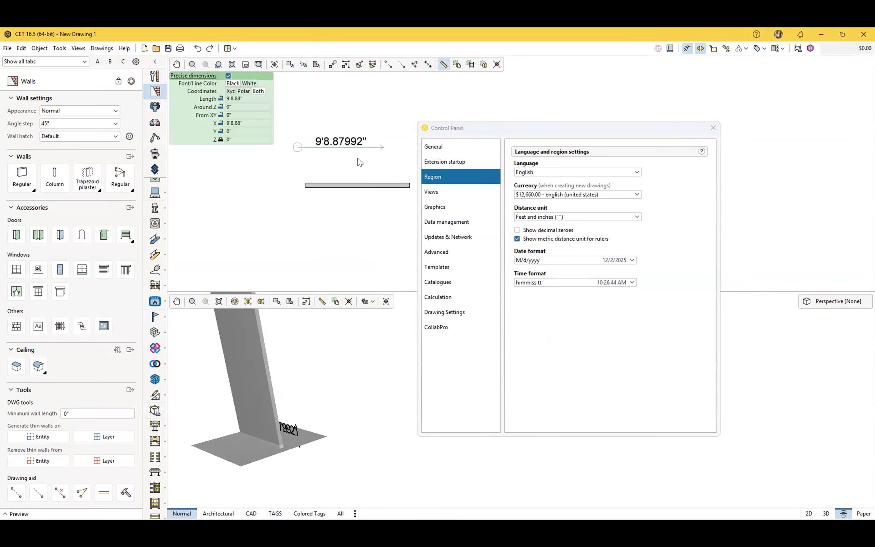
pyautogui.press('Escape')
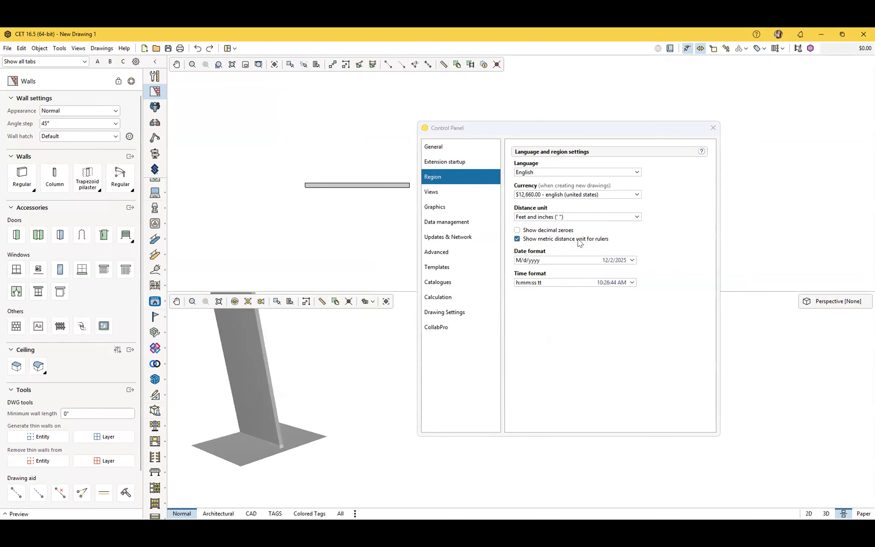
# - Disable Show metric distance unit for rulers and try a horizontal Ruler measurement above the wall
pyautogui.click(517, 240)
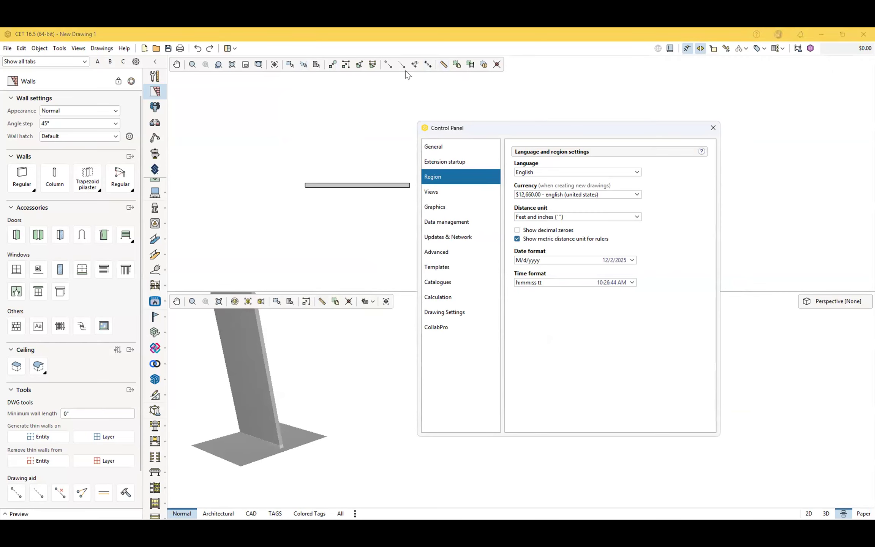
pyautogui.click(443, 64)
pyautogui.click(301, 146)
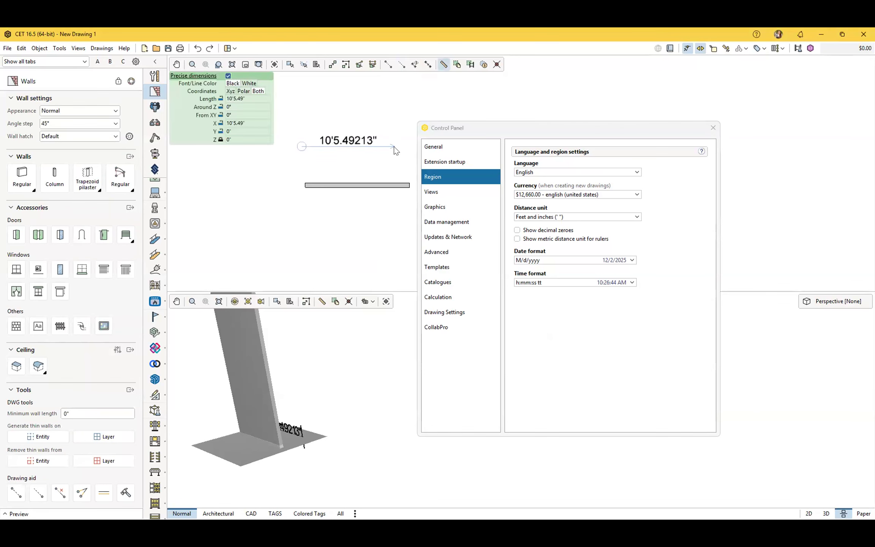
pyautogui.press('Escape')
# - Re-enable Show metric distance unit for rulers and try another horizontal Ruler measurement above the wall
pyautogui.click(518, 239)
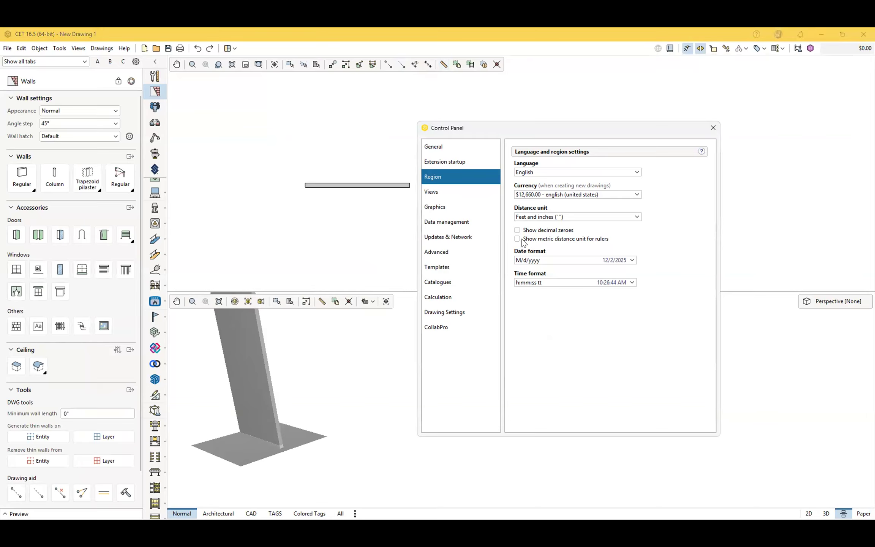
pyautogui.click(444, 65)
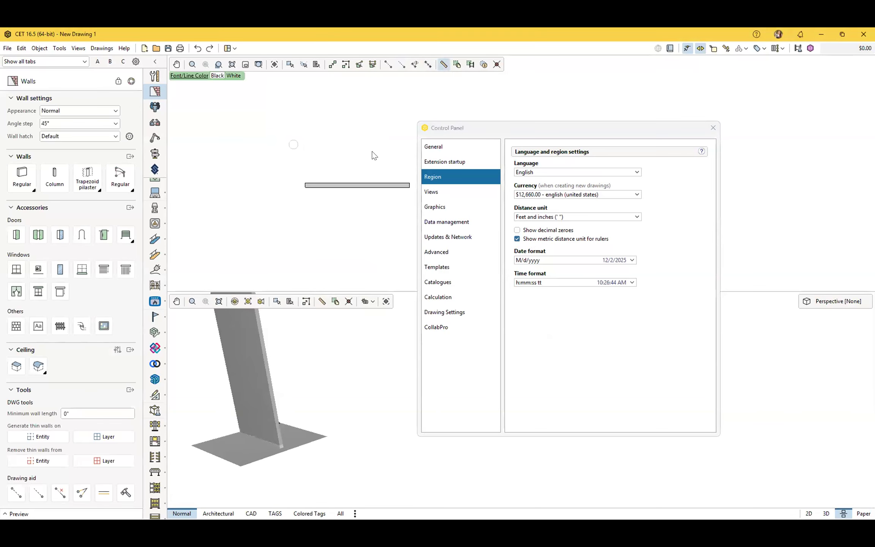
pyautogui.click(294, 144)
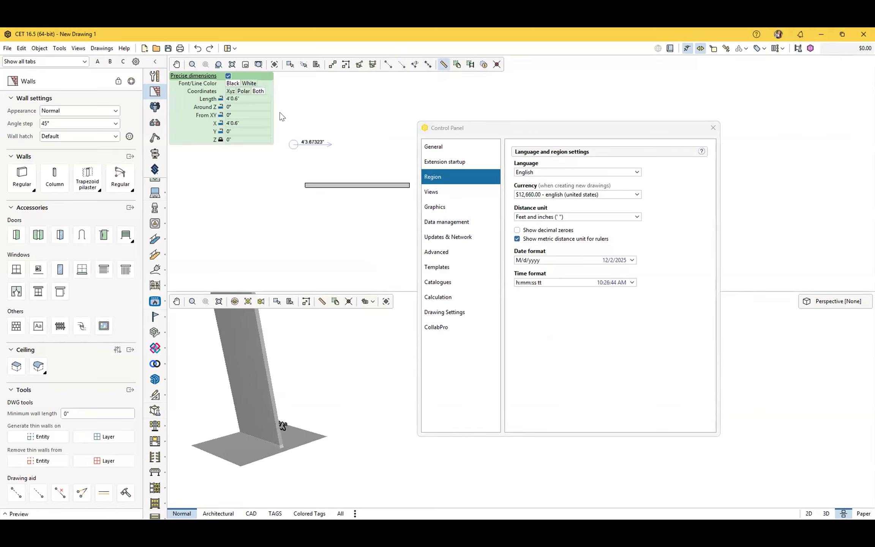
pyautogui.press('Escape')
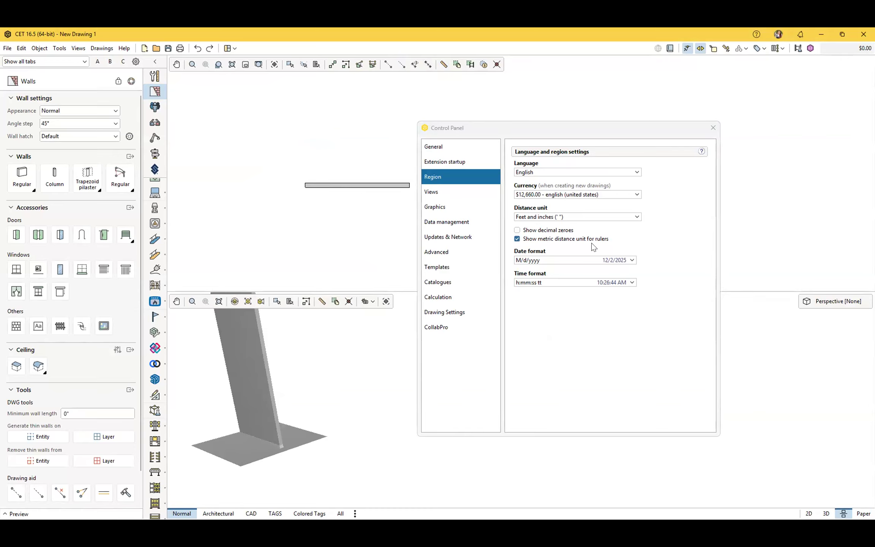
# - Turn off Show metric distance unit for rulers and bring up the Views settings
pyautogui.click(517, 239)
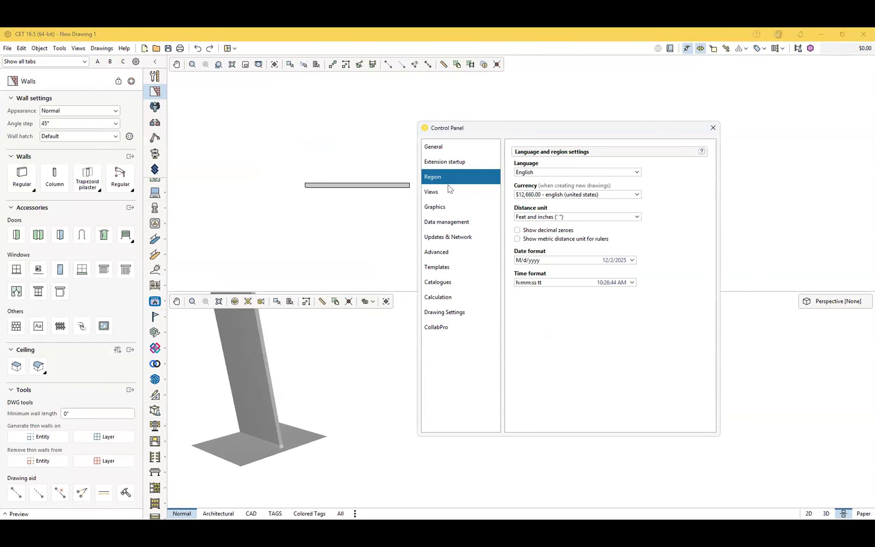
pyautogui.click(451, 194)
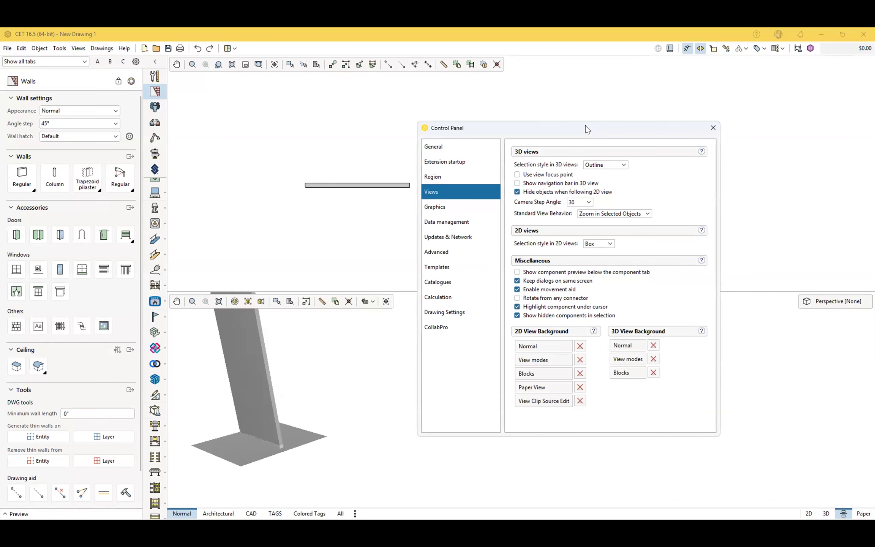
pyautogui.moveTo(585, 127); pyautogui.dragTo(550, 109)
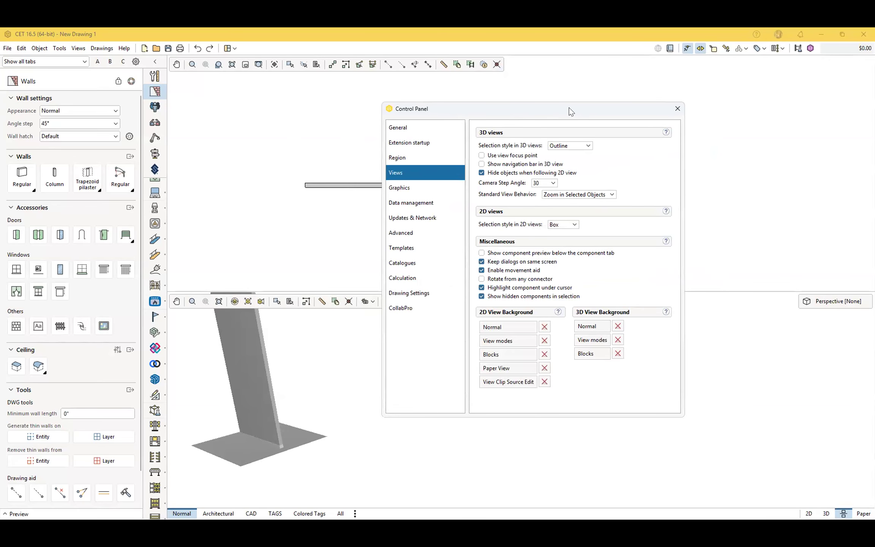
pyautogui.moveTo(568, 108); pyautogui.dragTo(601, 101)
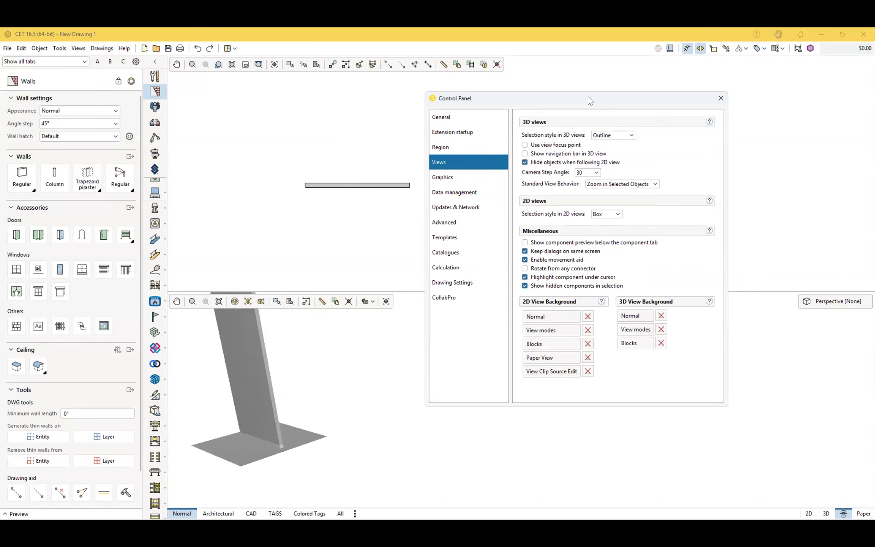
pyautogui.moveTo(584, 95); pyautogui.dragTo(568, 101)
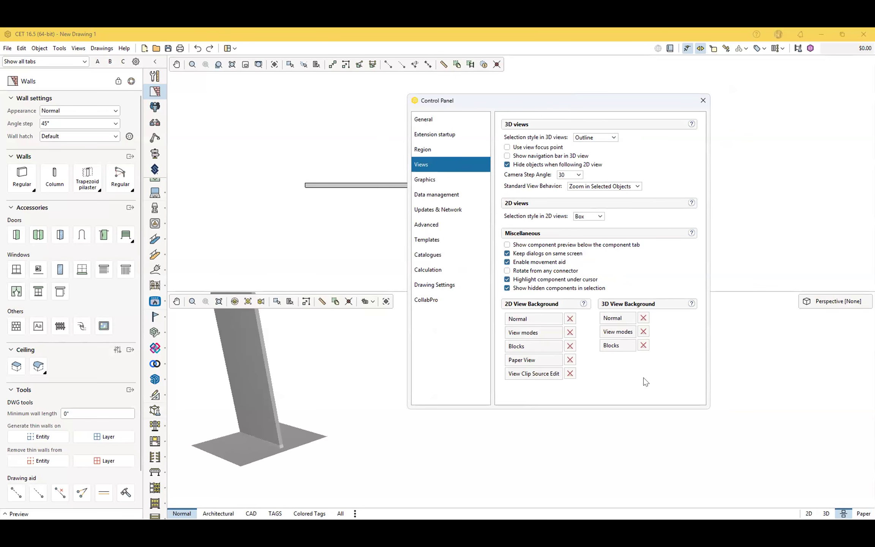
pyautogui.moveTo(607, 101); pyautogui.dragTo(622, 94)
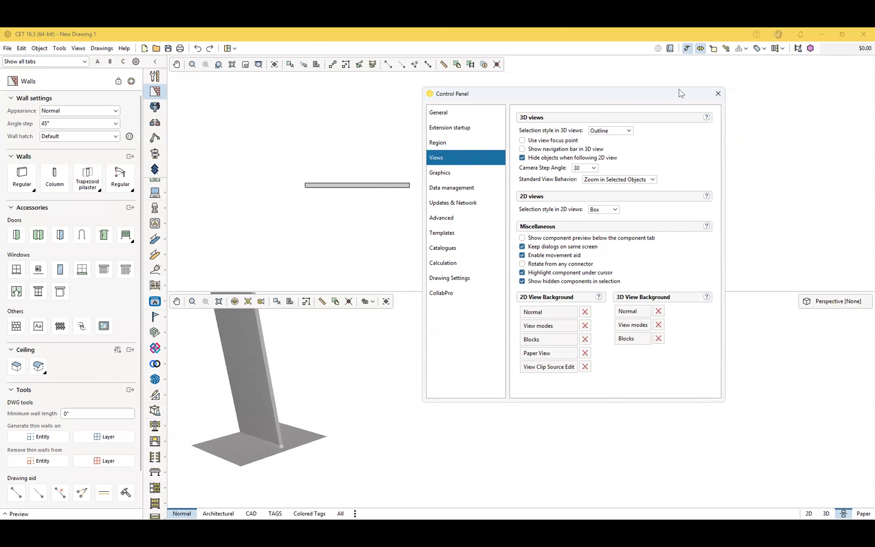
pyautogui.moveTo(610, 96); pyautogui.dragTo(616, 136)
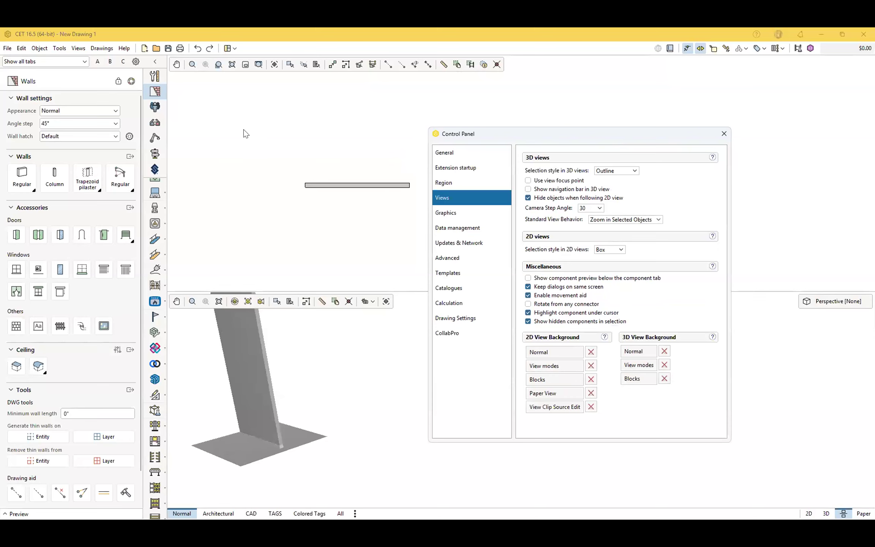
# - Open the Calculation window to check which screen it appears on, and close it
pyautogui.click(840, 49)
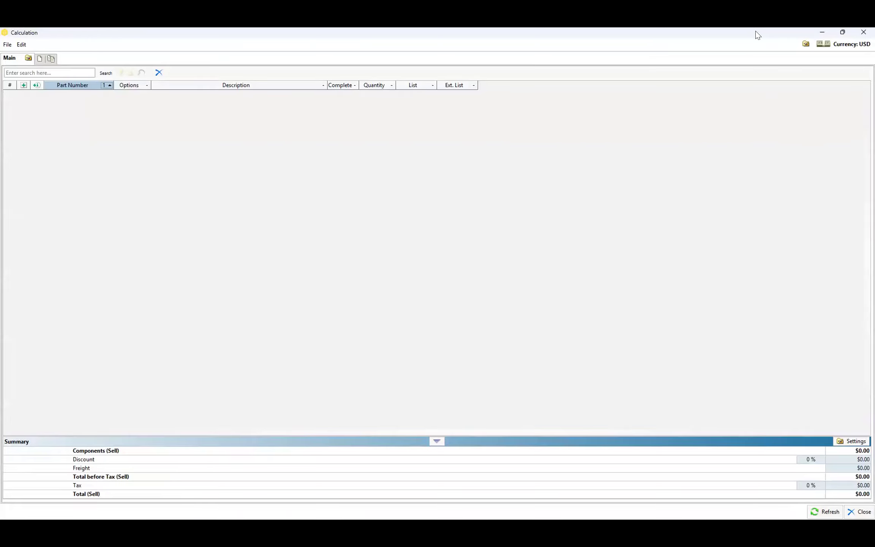
pyautogui.moveTo(755, 31); pyautogui.dragTo(873, 38)
pyautogui.click(858, 37)
pyautogui.click(864, 35)
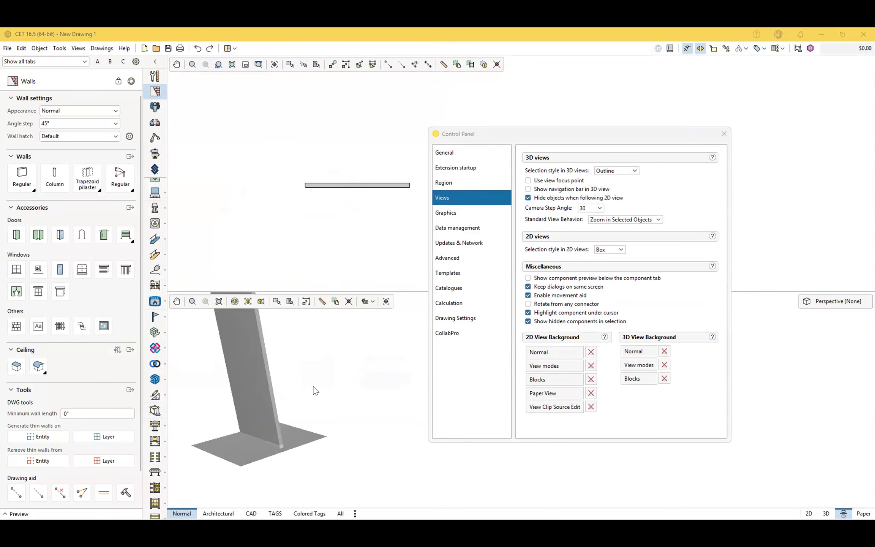
# - Toggle Enable movement aid off and on, and compare the wall's 2D hover highlight with Highlight component under cursor off and on
pyautogui.click(528, 295)
pyautogui.click(528, 295)
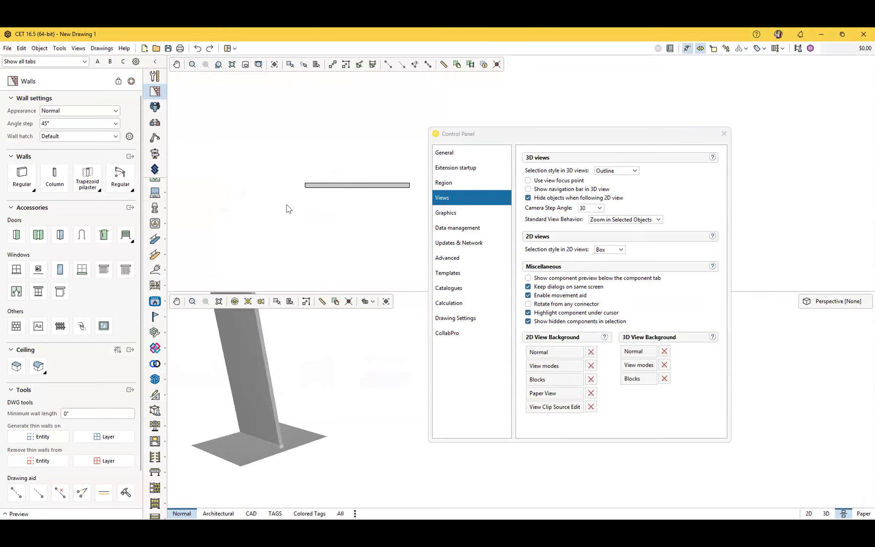
pyautogui.moveTo(239, 379)
pyautogui.click(529, 312)
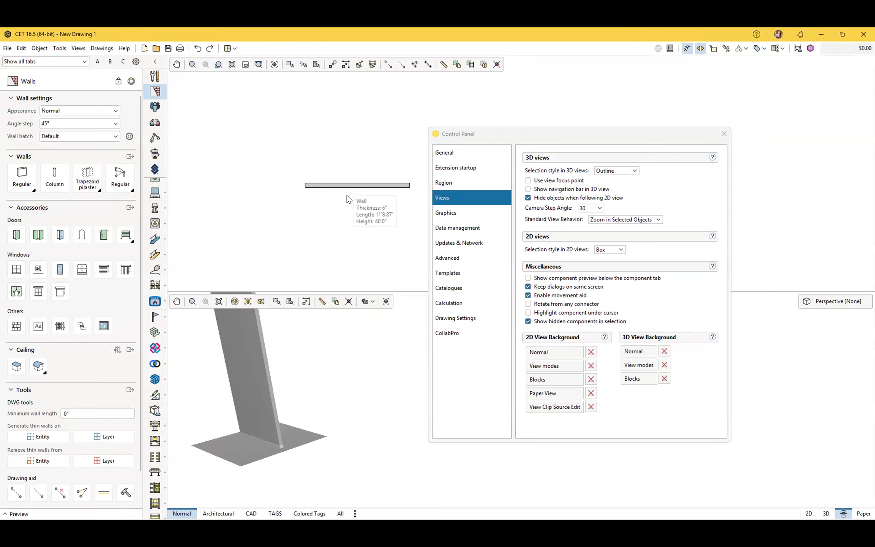
pyautogui.moveTo(352, 187)
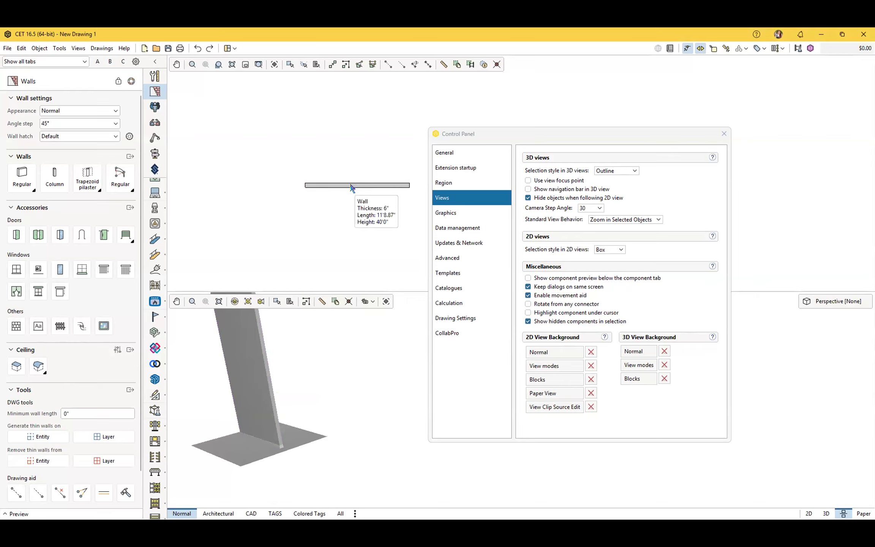
pyautogui.click(528, 312)
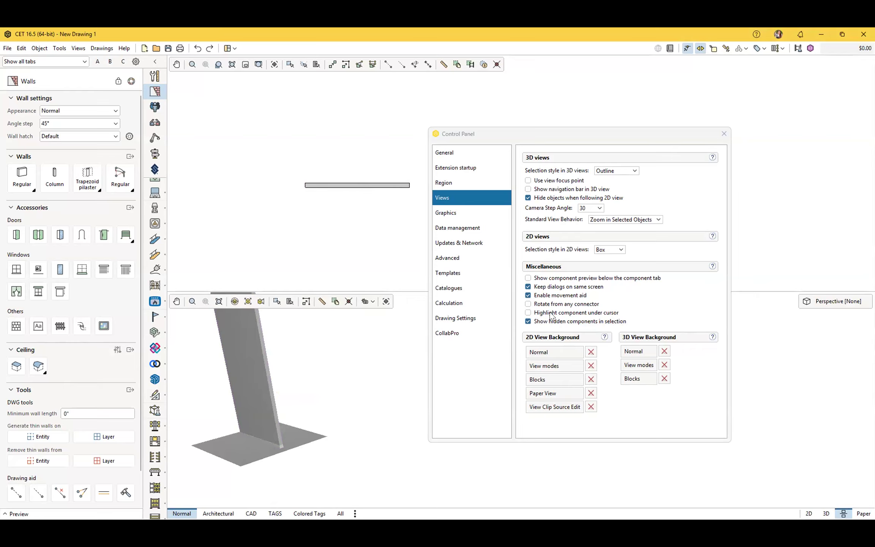
pyautogui.moveTo(332, 192)
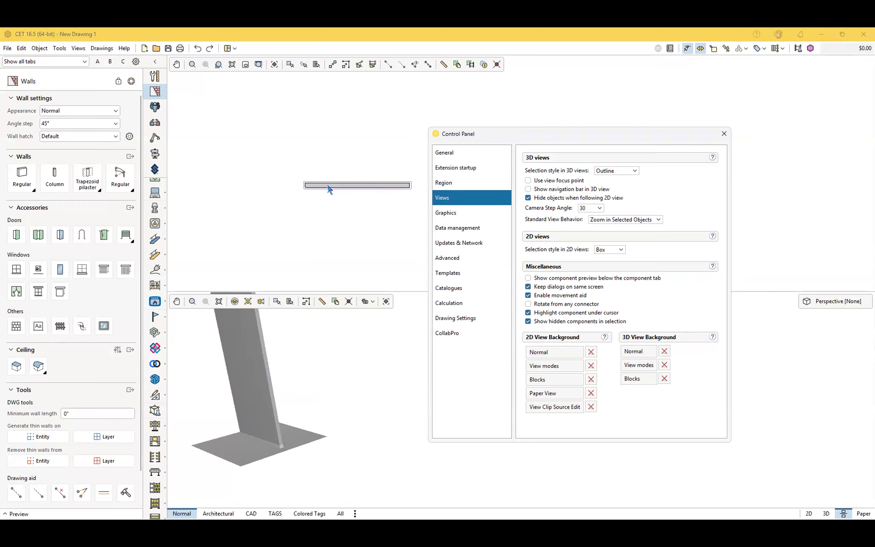
pyautogui.click(331, 234)
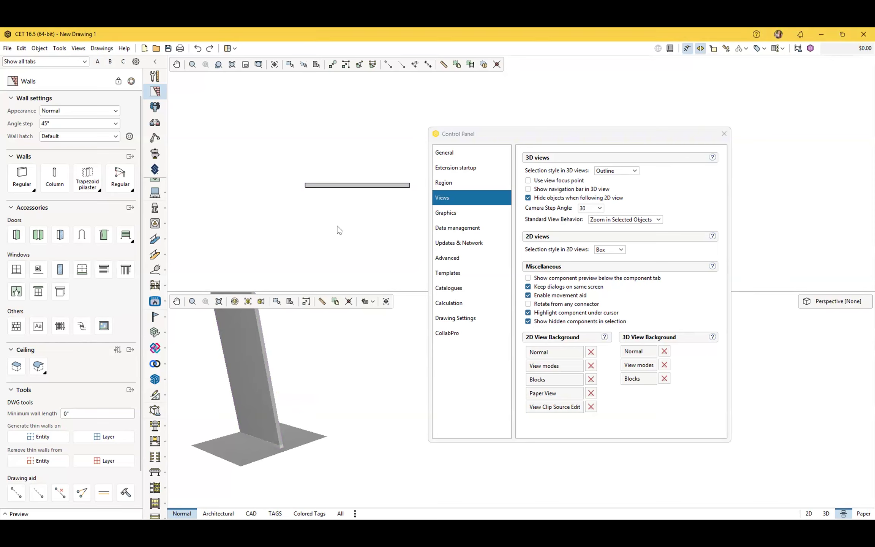
# - Show the Graphics settings, switch to the training PDF, follow its Hardware Specifications link and examine the high-end, recommended and minimum requirements
pyautogui.click(455, 214)
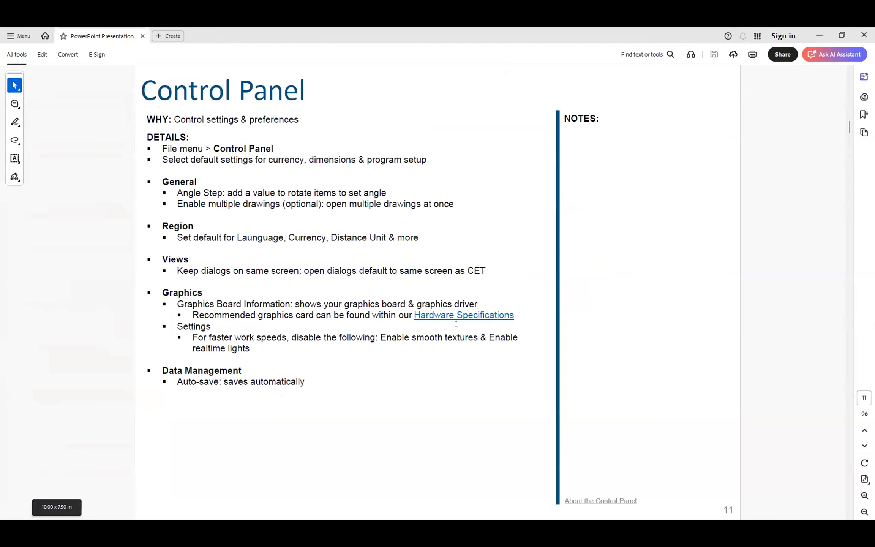
pyautogui.click(488, 316)
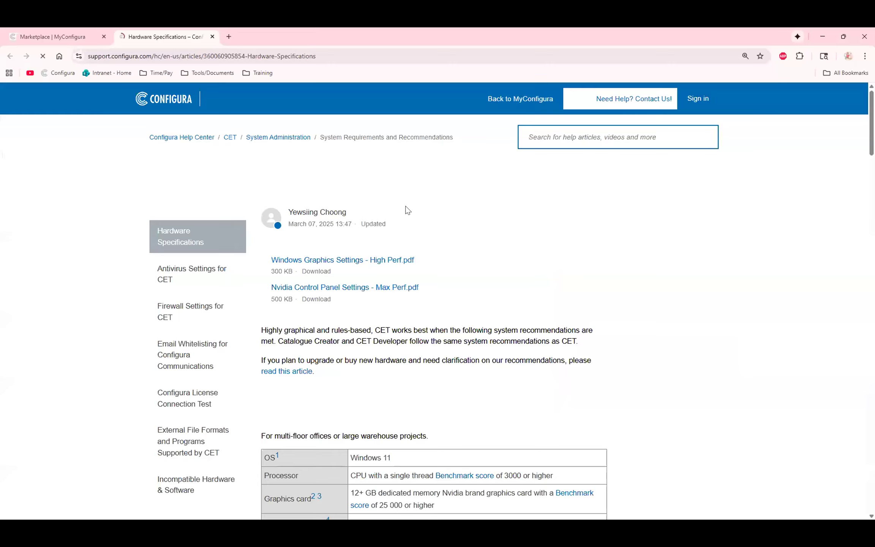
pyautogui.scroll(-3, 488, 256)
pyautogui.scroll(-3, 483, 255)
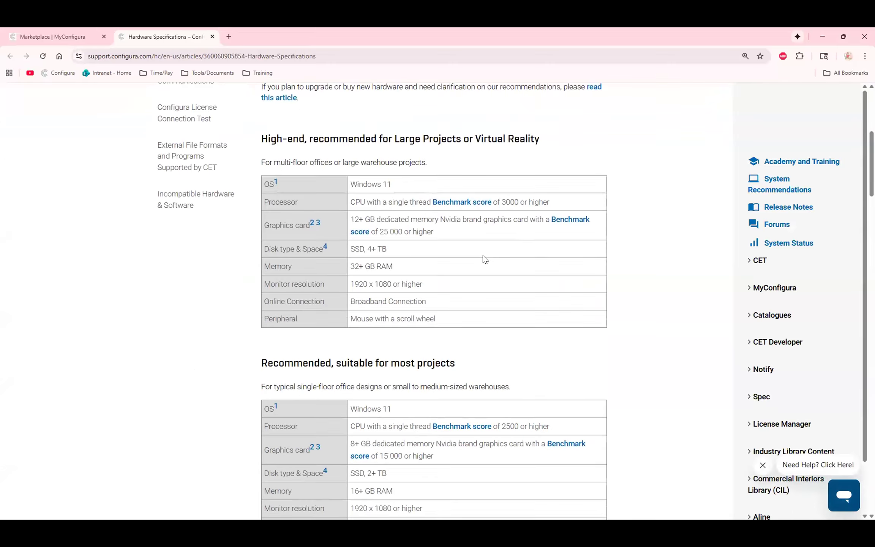
pyautogui.scroll(-2, 483, 261)
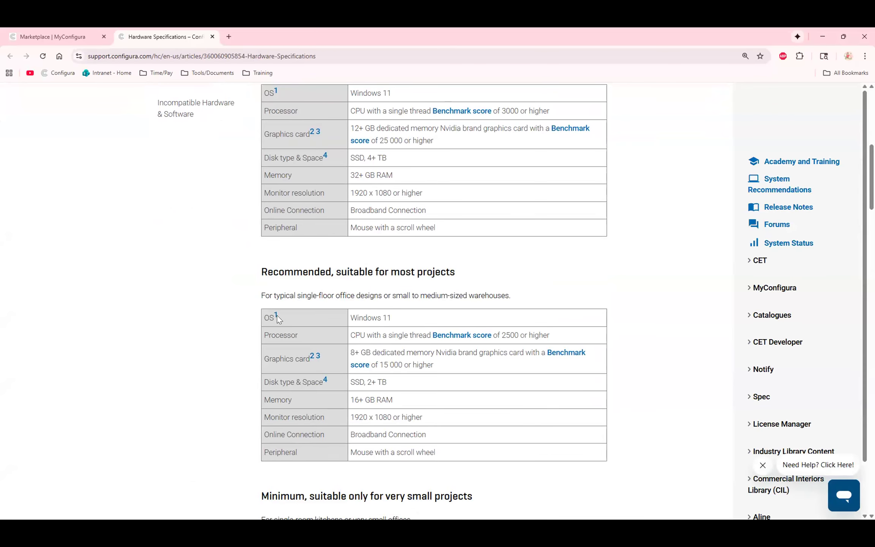
pyautogui.scroll(1, 521, 331)
pyautogui.scroll(2, 521, 334)
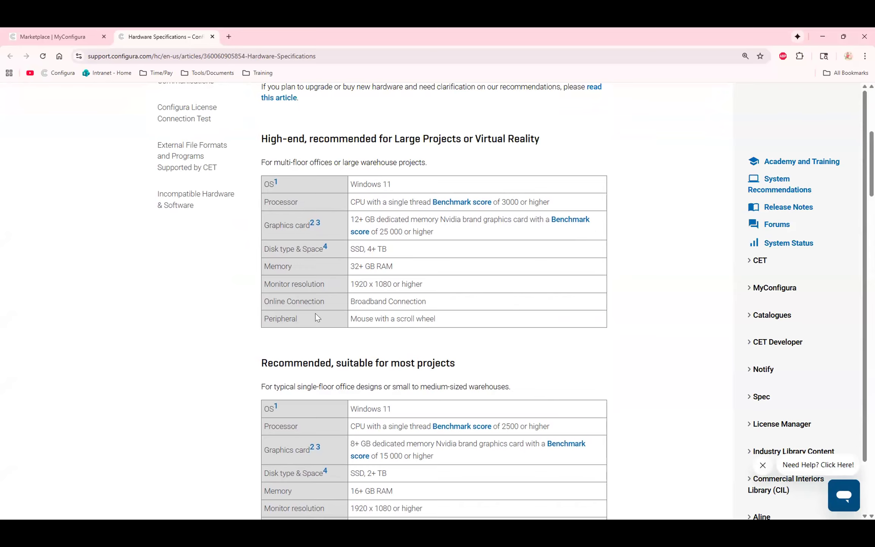
pyautogui.scroll(-3, 483, 371)
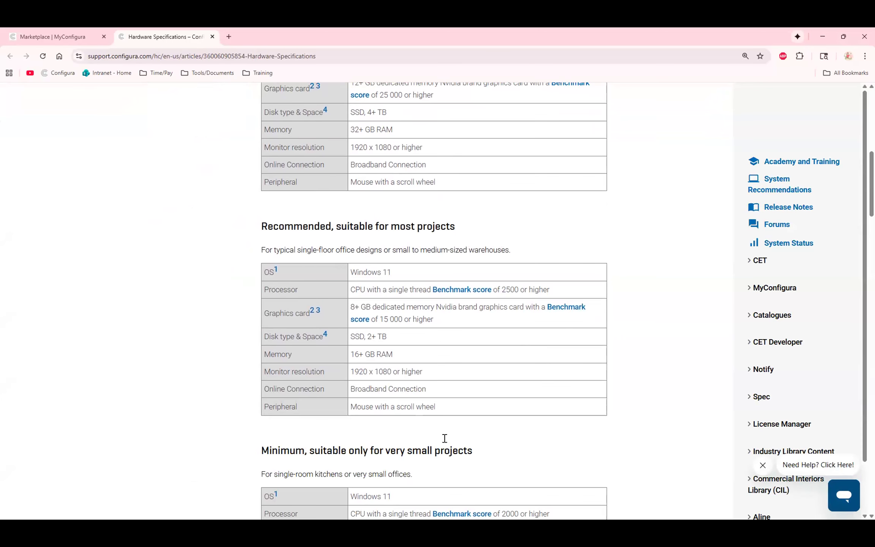
pyautogui.scroll(-2, 516, 420)
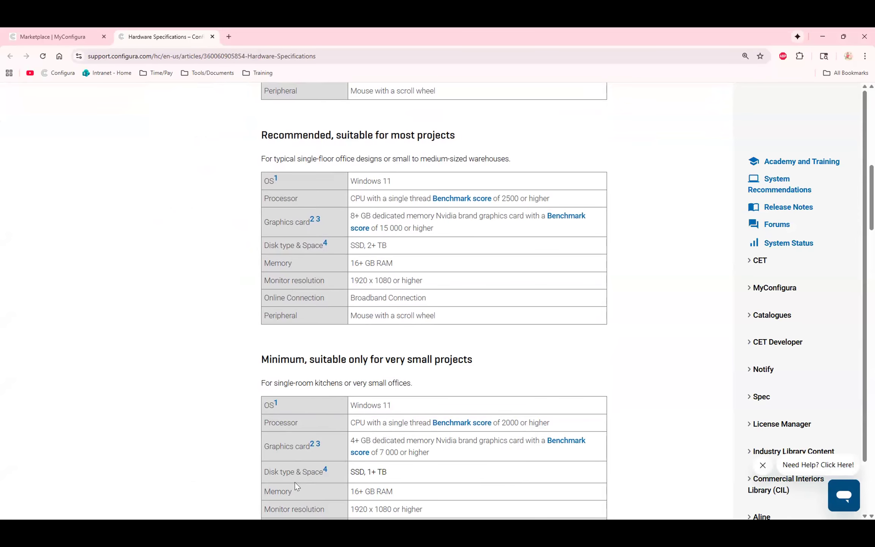
pyautogui.scroll(2, 295, 482)
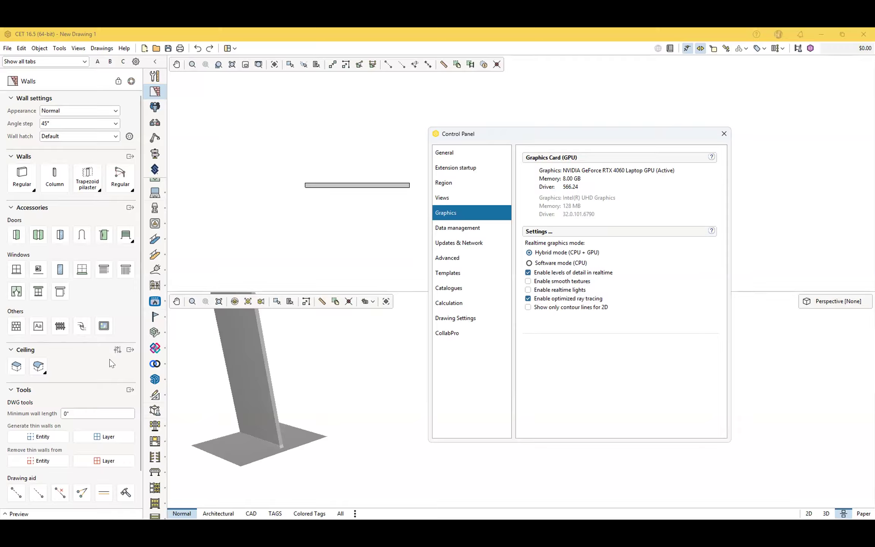
# - Turn on Enable smooth textures and inspect the wall's surface up close in the 3D view
pyautogui.scroll(2, 269, 377)
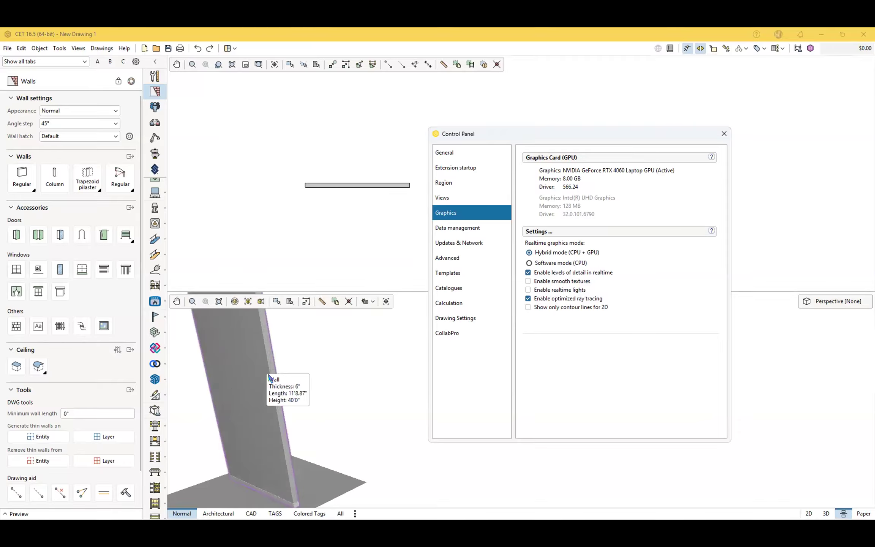
pyautogui.scroll(1, 269, 378)
pyautogui.moveTo(309, 405); pyautogui.dragTo(375, 417, button='middle')
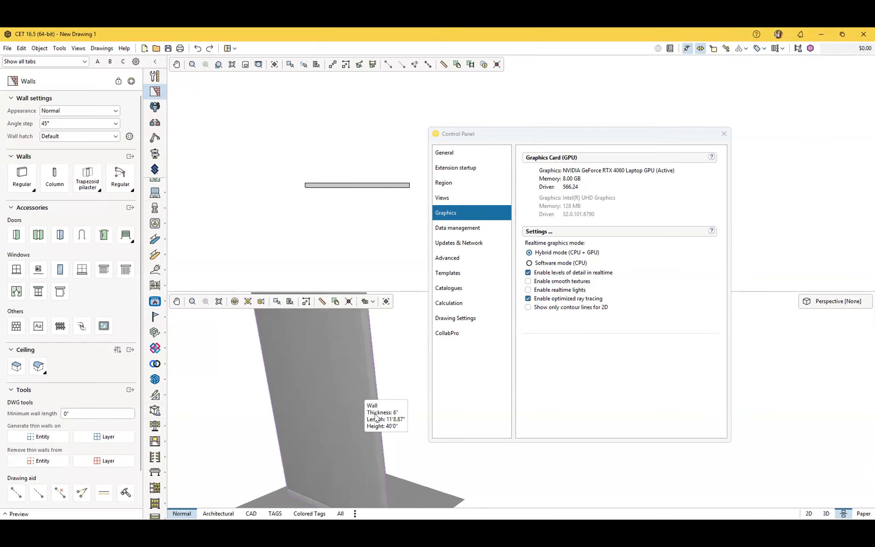
pyautogui.scroll(2, 376, 419)
pyautogui.click(528, 281)
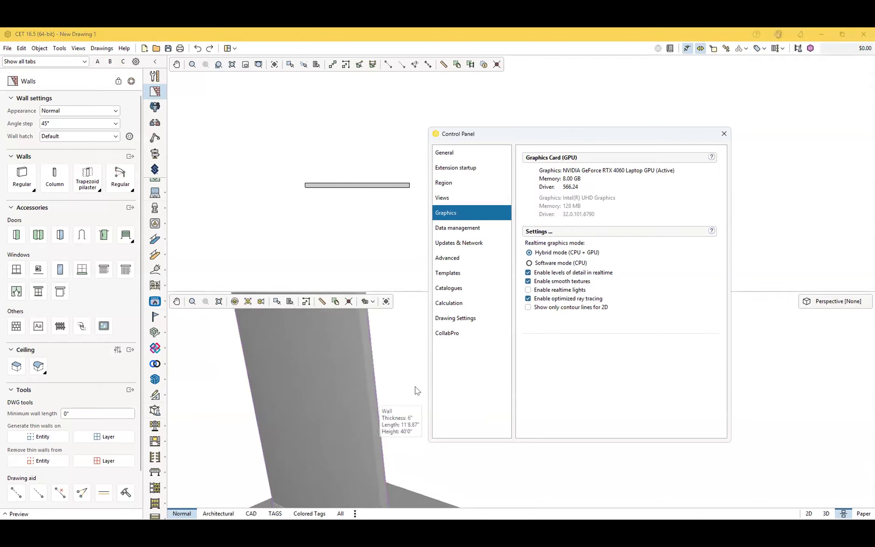
pyautogui.moveTo(342, 418)
pyautogui.mouseDown(button='middle')
pyautogui.moveTo(334, 411)
pyautogui.moveTo(383, 444)
pyautogui.moveTo(416, 430)
pyautogui.moveTo(347, 434)
pyautogui.moveTo(387, 434)
pyautogui.mouseUp(button='middle')
pyautogui.scroll(2, 338, 461)
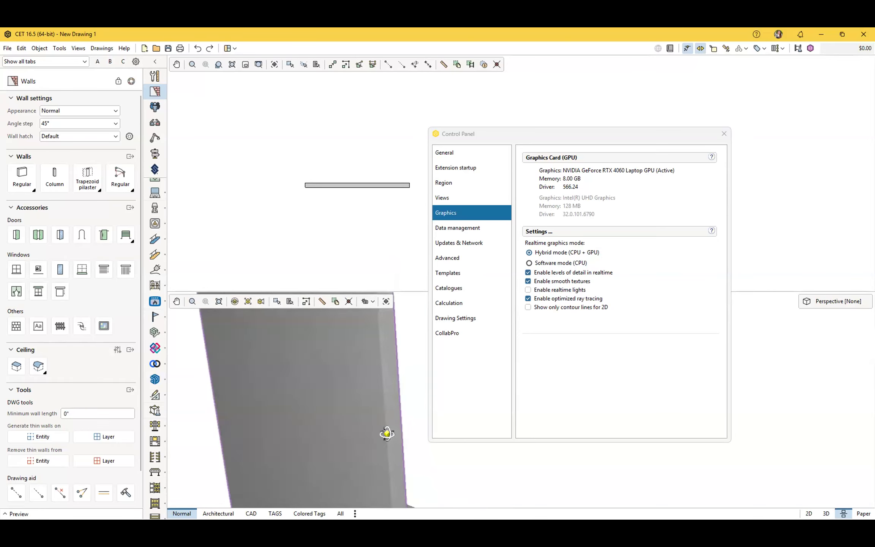
# - Turn off Enable smooth textures and inspect the wall in the 3D view from several angles and distances
pyautogui.click(401, 452)
pyautogui.click(529, 281)
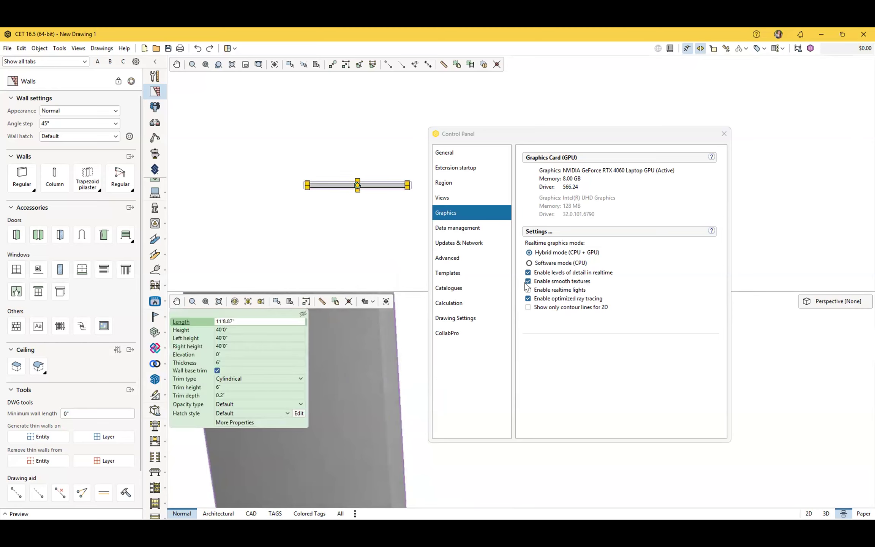
pyautogui.click(404, 427)
pyautogui.moveTo(414, 442); pyautogui.dragTo(364, 467, button='middle')
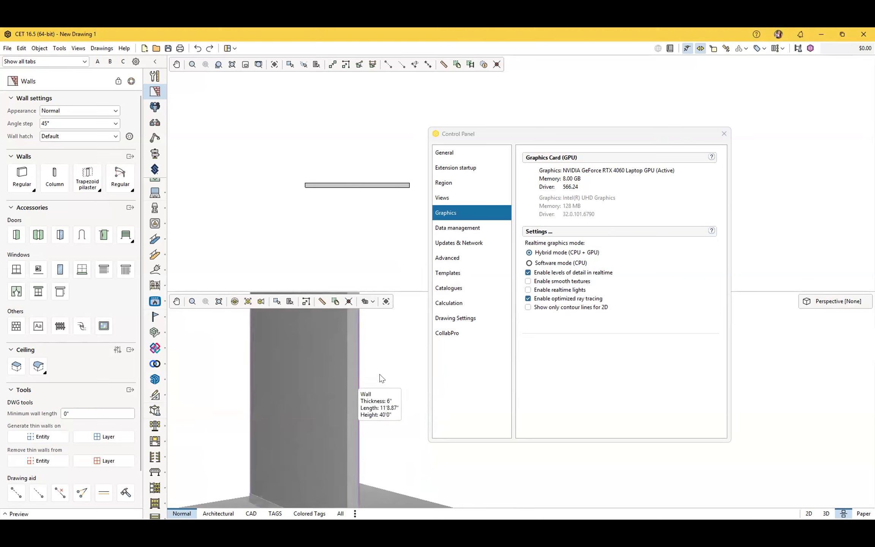
pyautogui.scroll(-3, 365, 412)
pyautogui.moveTo(362, 414); pyautogui.dragTo(366, 441, button='middle')
pyautogui.scroll(3, 360, 464)
pyautogui.scroll(-3, 400, 424)
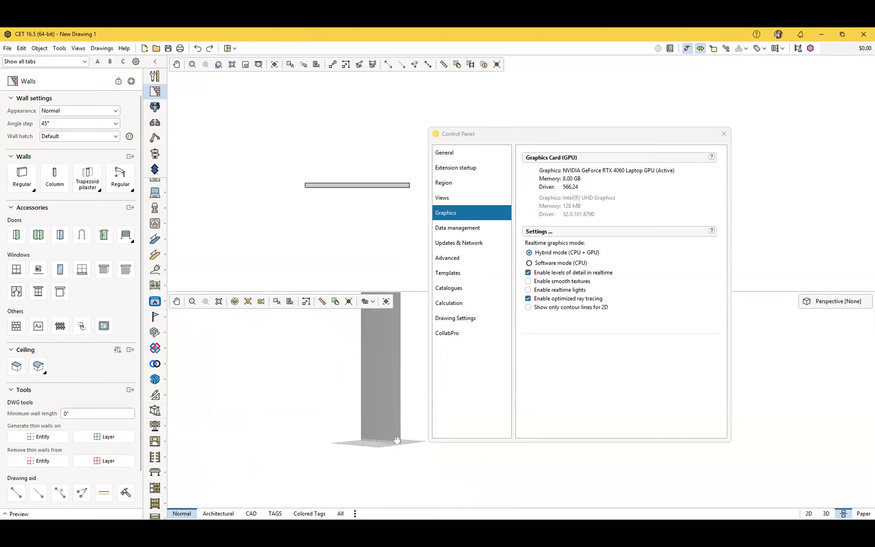
pyautogui.scroll(3, 398, 440)
pyautogui.scroll(-1, 394, 442)
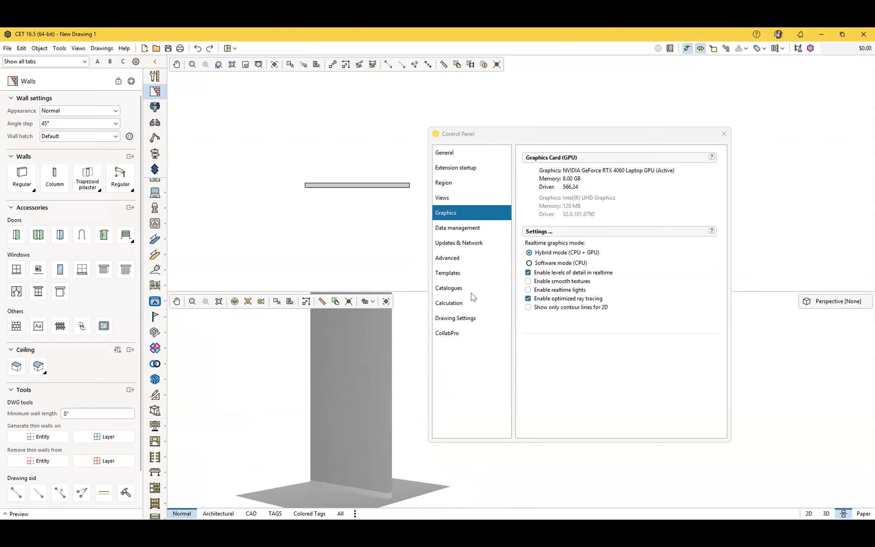
# - Review the auto backup and auto save options in the Data management settings, and close the Control Panel
pyautogui.click(469, 231)
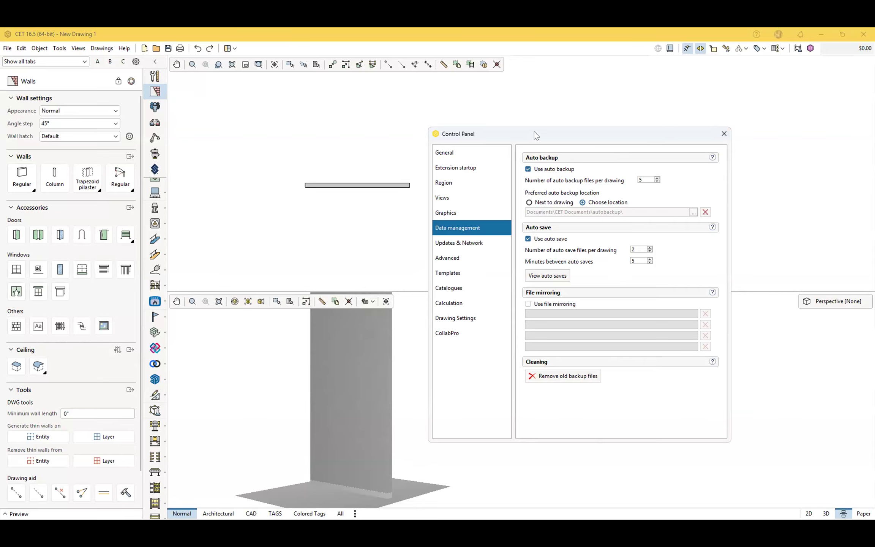
pyautogui.click(724, 135)
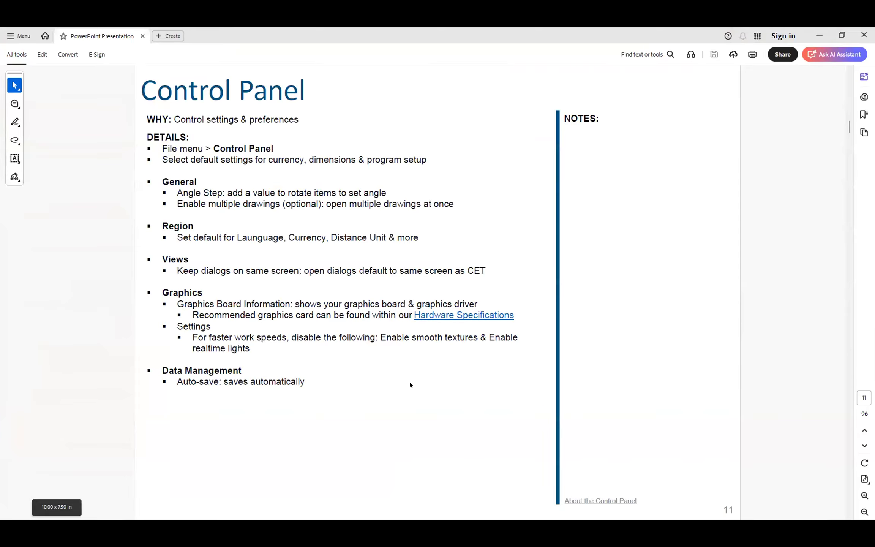
# - Switch to the training PDF and review the Control Panel summary and its illustrated list of sections
pyautogui.scroll(-1, 414, 386)
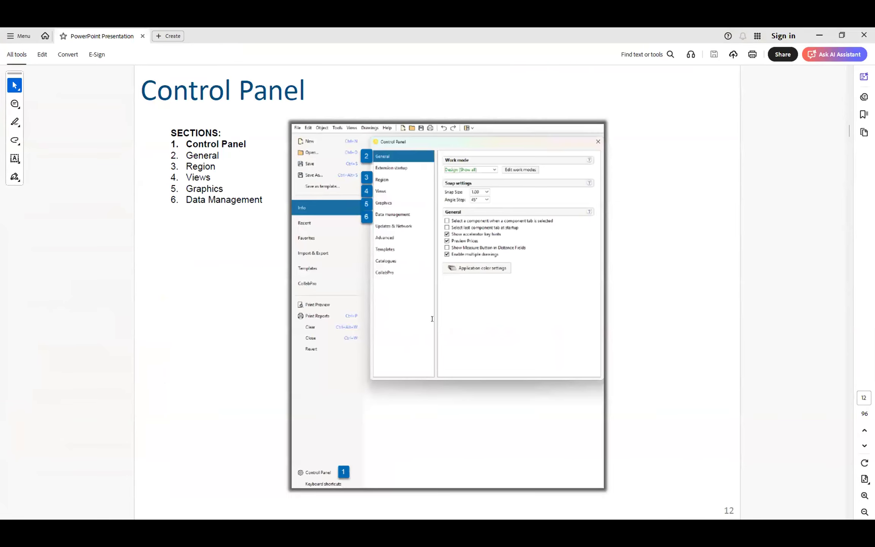
pyautogui.scroll(1, 570, 447)
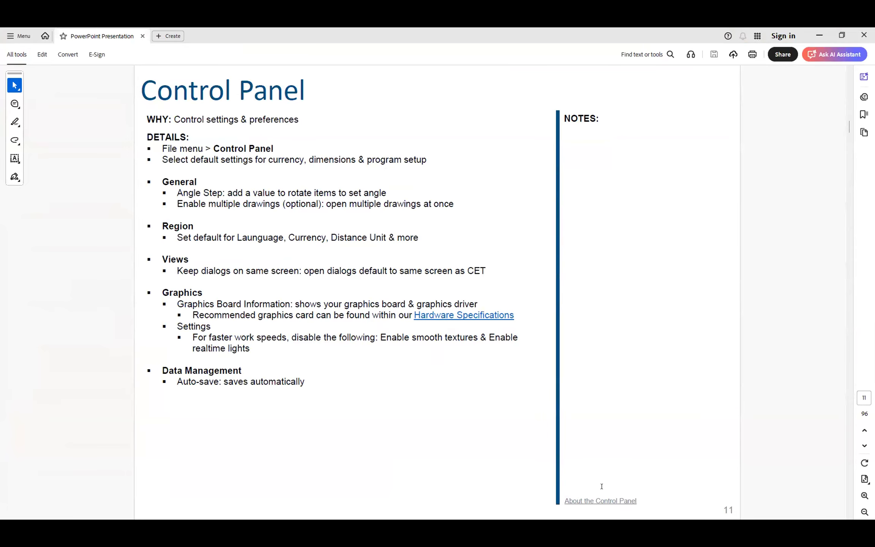
pyautogui.scroll(-2, 601, 339)
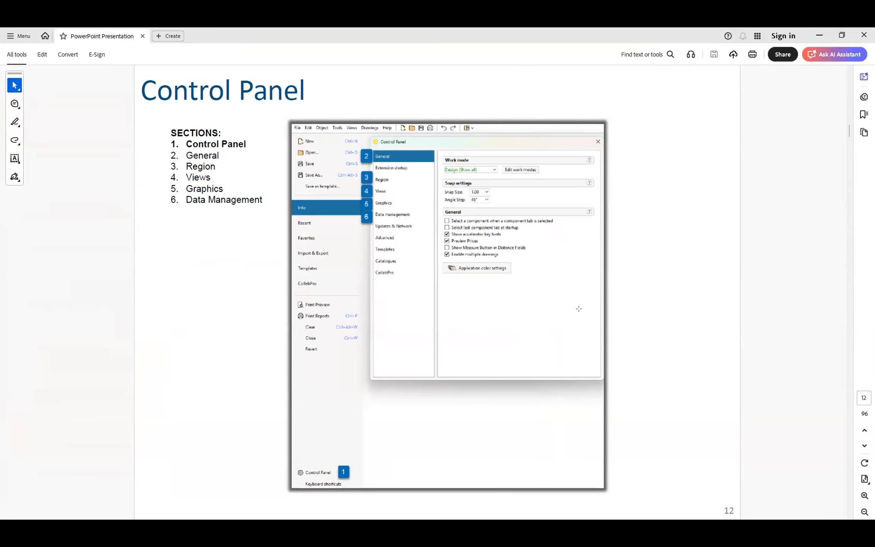
pyautogui.scroll(-2, 582, 304)
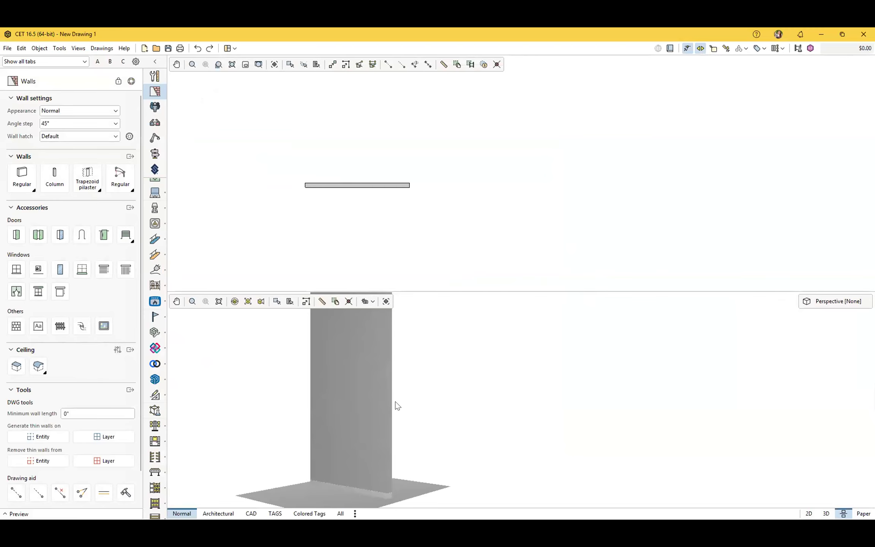
# - Switch back to the CET drawing and delete the wall
pyautogui.click(366, 414)
pyautogui.press('Delete')
pyautogui.moveTo(494, 463)
pyautogui.mouseDown(button='middle')
pyautogui.moveTo(471, 427)
pyautogui.moveTo(483, 452)
pyautogui.mouseUp(button='middle')
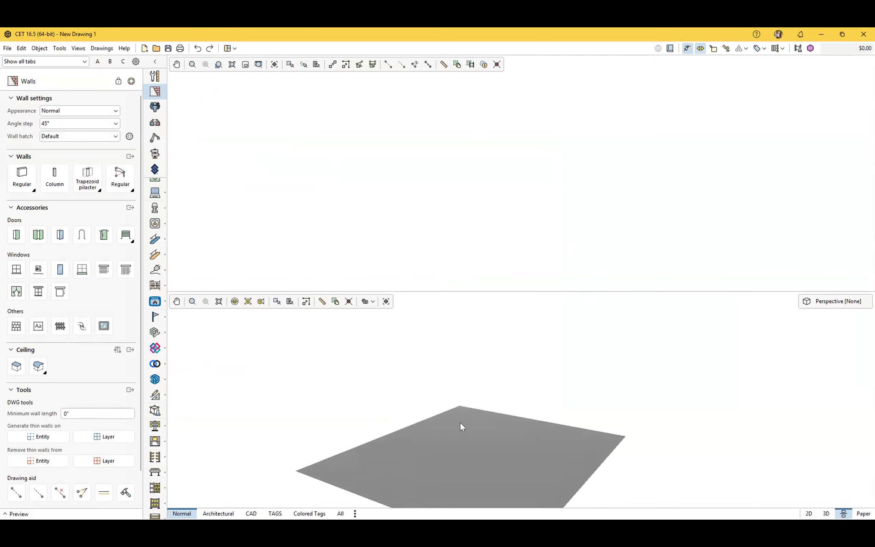
# - Compare the 2D, 3D and split views of the drawing, and try resizing the panes in the split view
pyautogui.press('Insert')
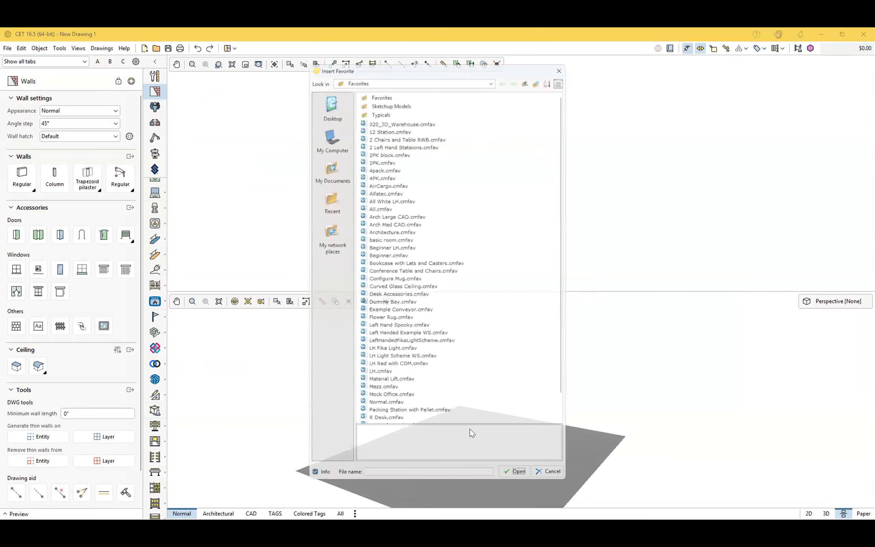
pyautogui.click(564, 61)
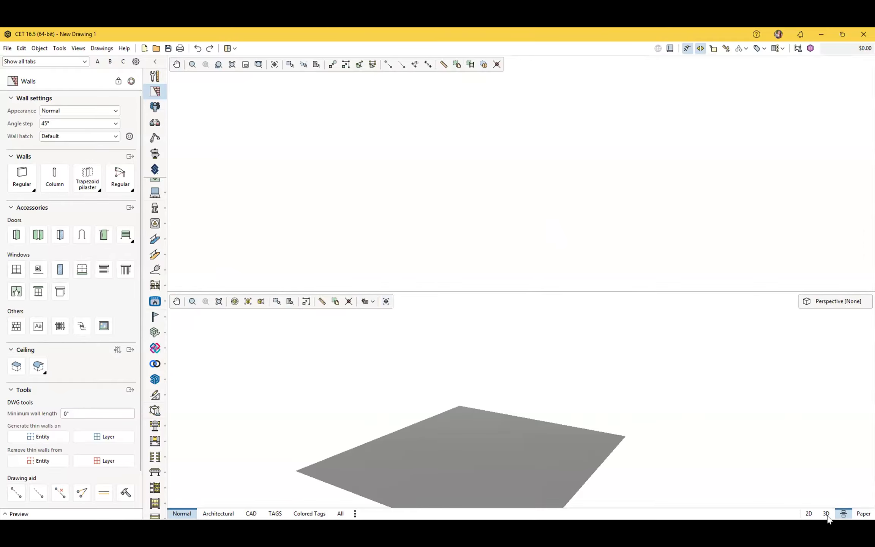
pyautogui.click(809, 514)
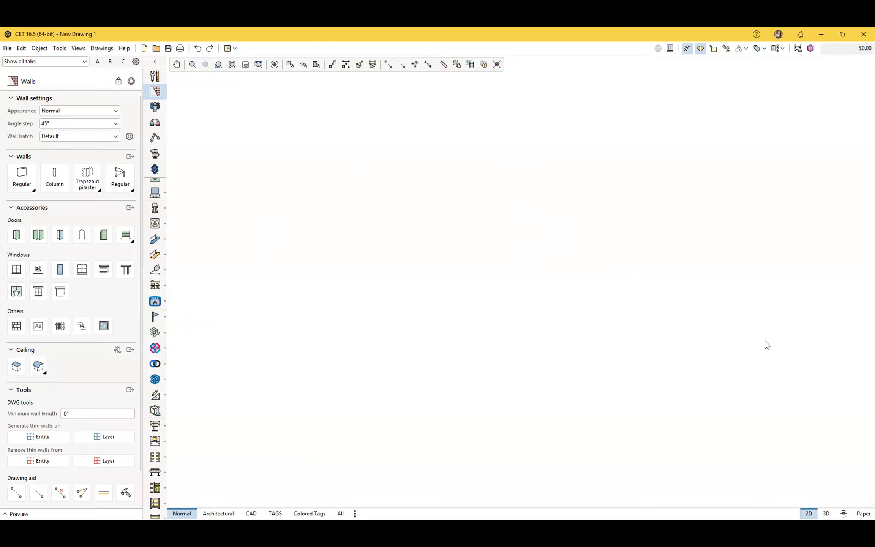
pyautogui.click(825, 514)
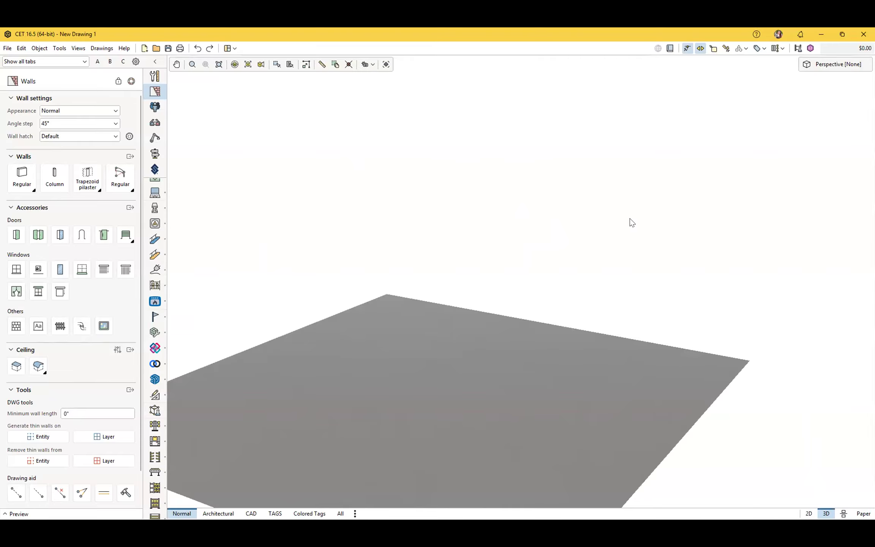
pyautogui.click(843, 513)
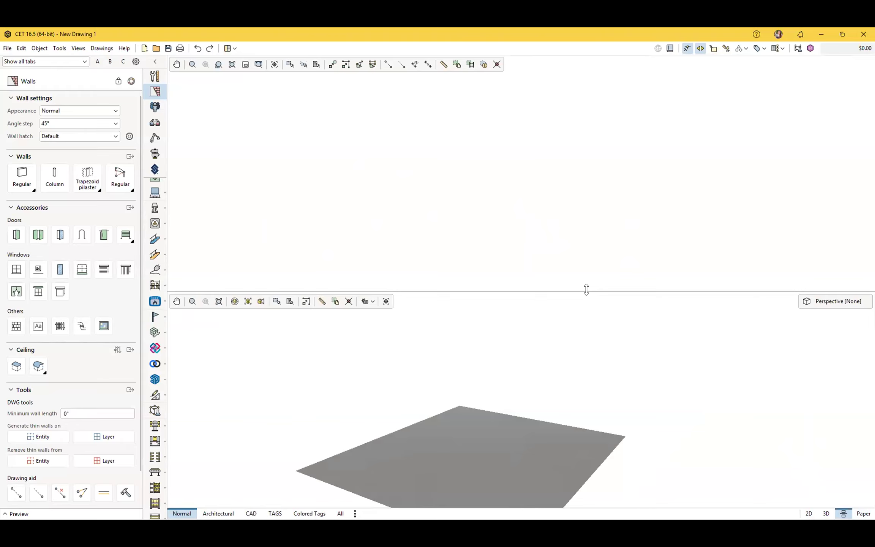
pyautogui.moveTo(587, 289); pyautogui.dragTo(585, 211)
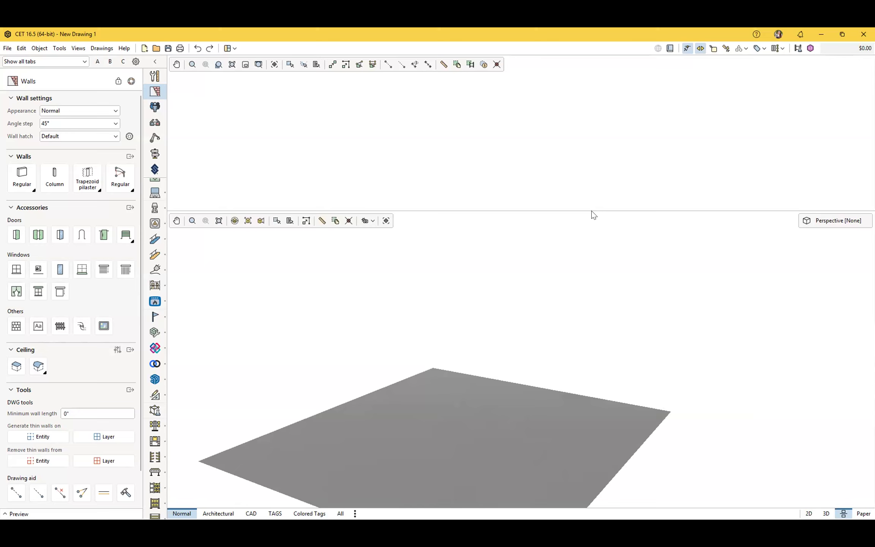
pyautogui.moveTo(591, 211); pyautogui.dragTo(596, 291)
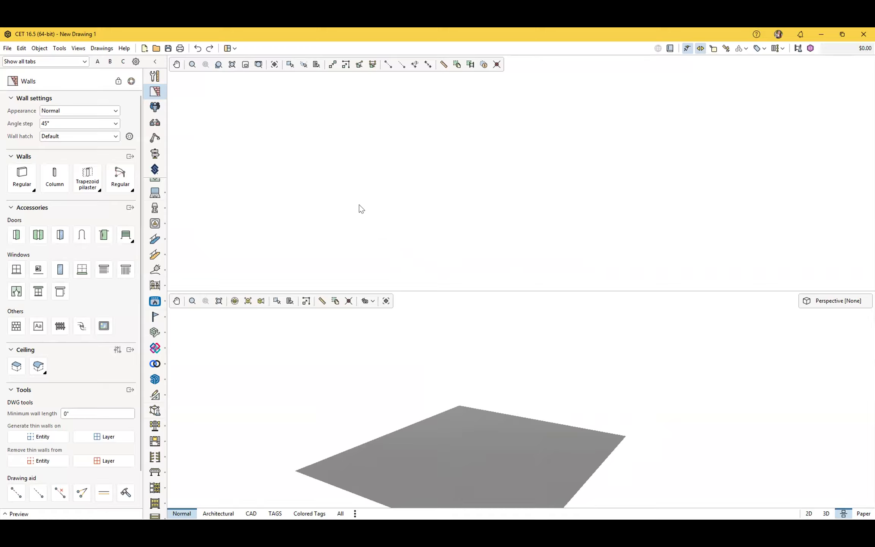
# - Place the standing Adam character in business attire on the ground plane
pyautogui.click(155, 107)
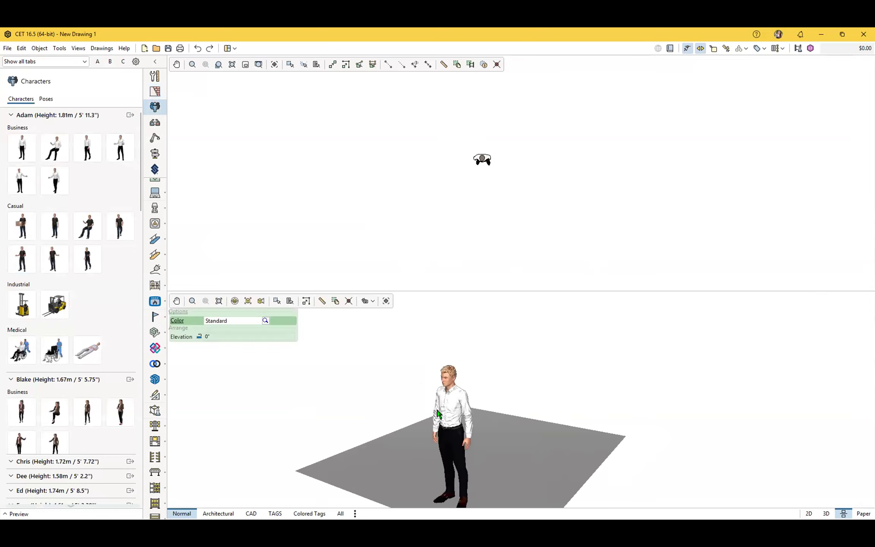
pyautogui.click(442, 401)
pyautogui.press('Escape')
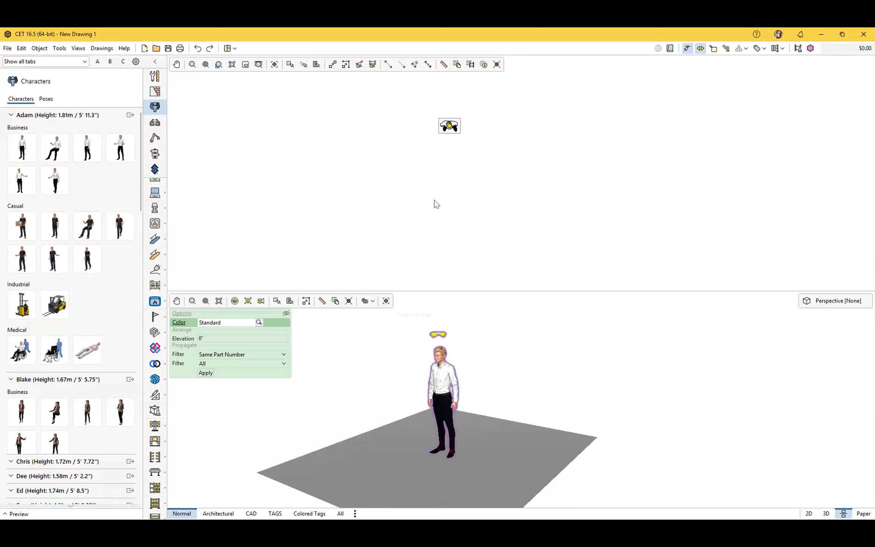
pyautogui.click(433, 204)
# - Zoom in and out on the character in the 2D view
pyautogui.scroll(5, 455, 121)
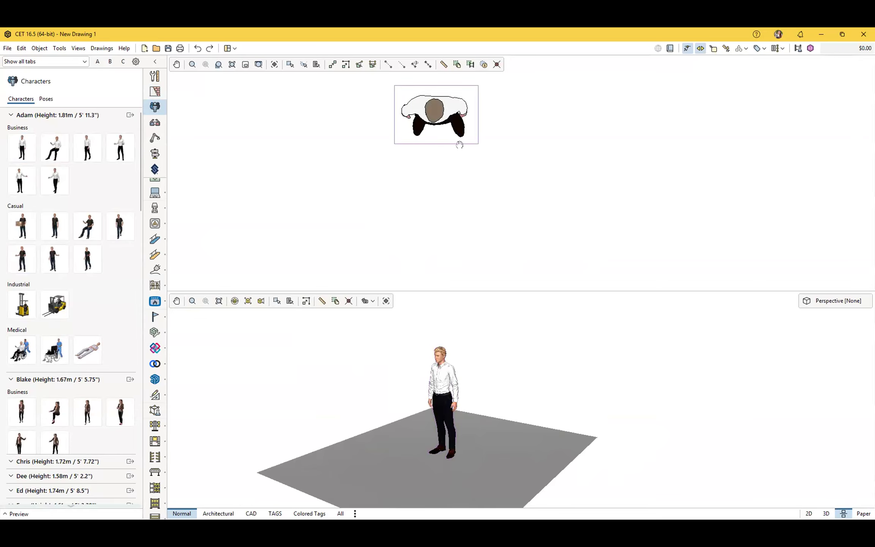
pyautogui.scroll(-2, 477, 415)
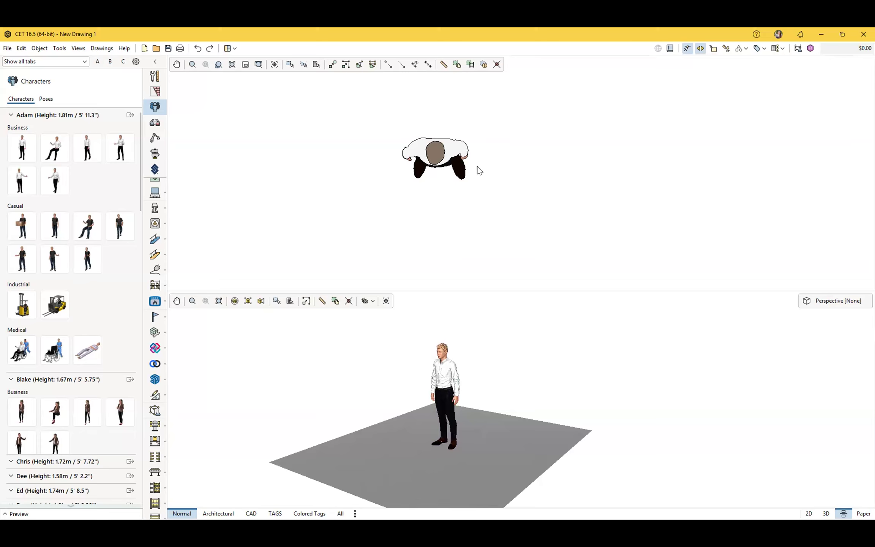
pyautogui.scroll(-5, 477, 168)
pyautogui.scroll(5, 478, 167)
pyautogui.scroll(3, 479, 165)
pyautogui.scroll(-4, 478, 163)
pyautogui.scroll(1, 478, 160)
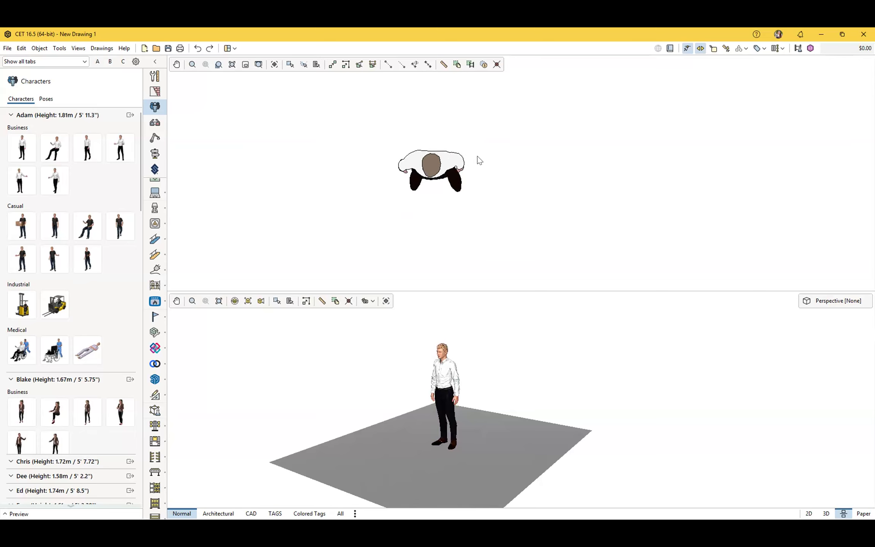
pyautogui.scroll(3, 479, 160)
pyautogui.scroll(-4, 480, 161)
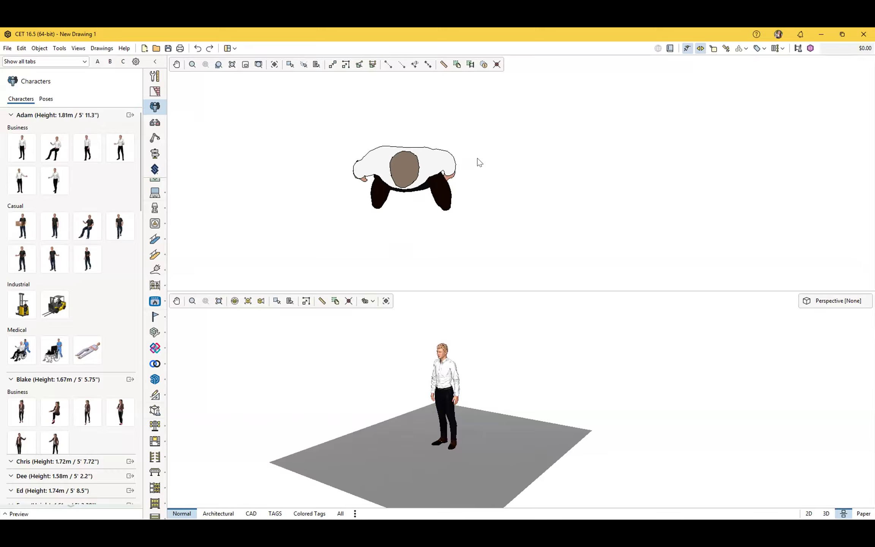
pyautogui.scroll(3, 479, 162)
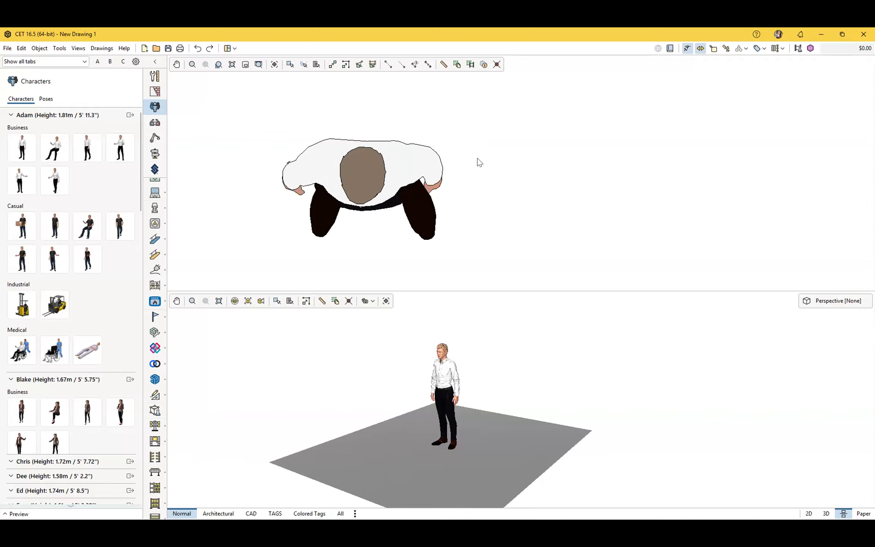
pyautogui.scroll(-2, 480, 163)
pyautogui.scroll(-1, 479, 163)
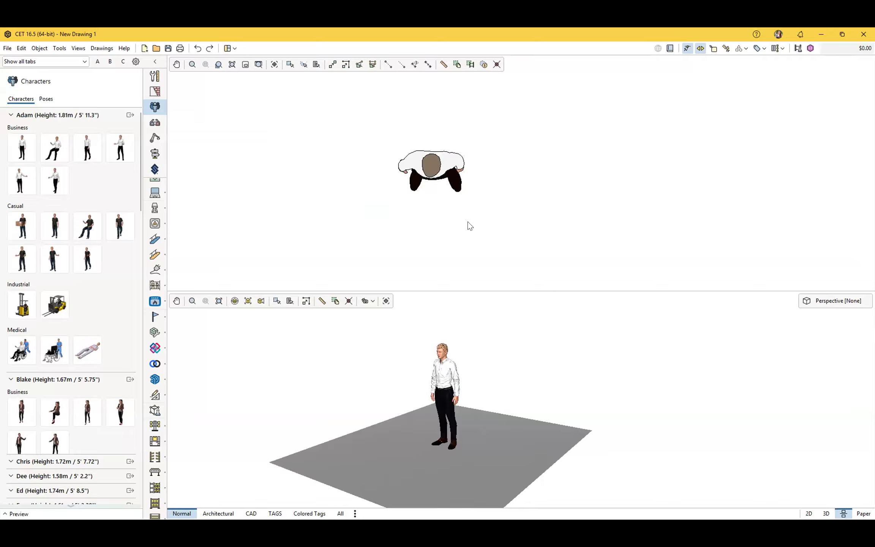
# - Zoom in and out around the character's head and body in the 3D view
pyautogui.scroll(3, 462, 379)
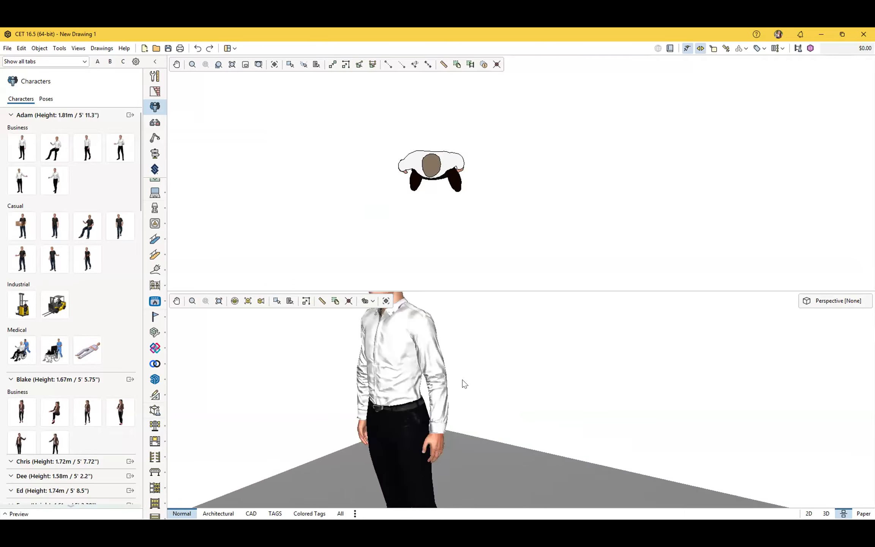
pyautogui.scroll(-3, 463, 380)
pyautogui.scroll(3, 466, 340)
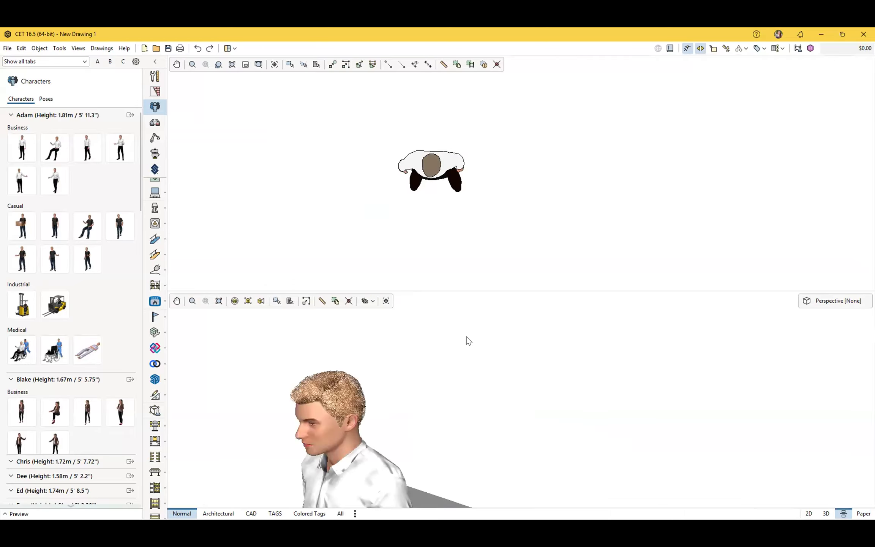
pyautogui.scroll(-2, 465, 340)
pyautogui.scroll(-2, 467, 341)
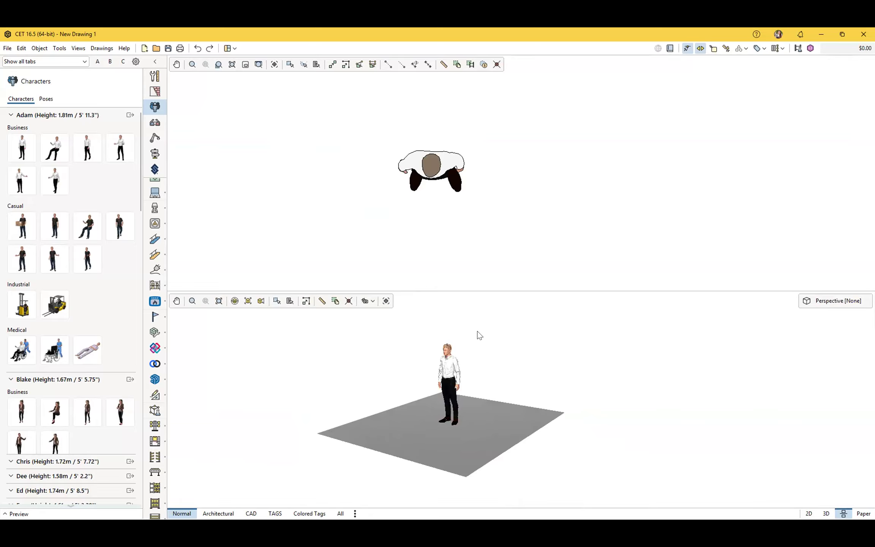
pyautogui.scroll(2, 476, 339)
pyautogui.scroll(2, 475, 340)
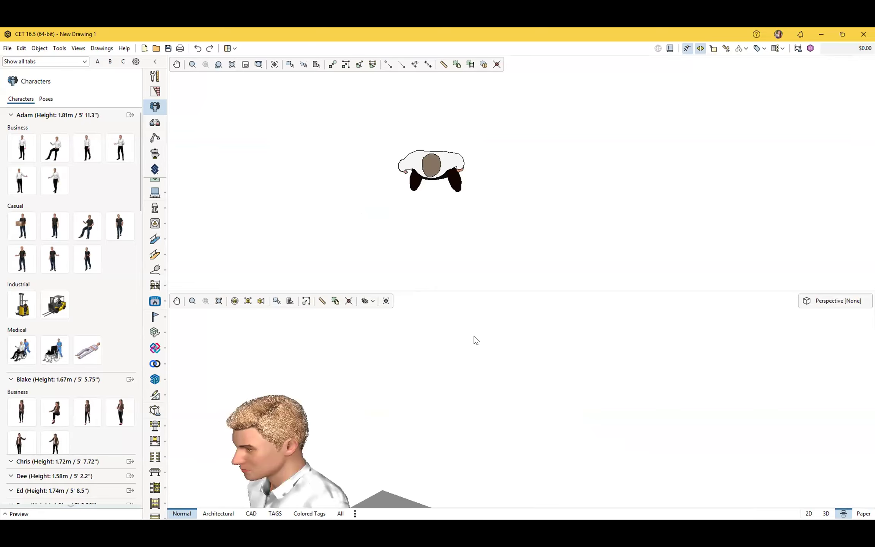
pyautogui.scroll(-4, 473, 340)
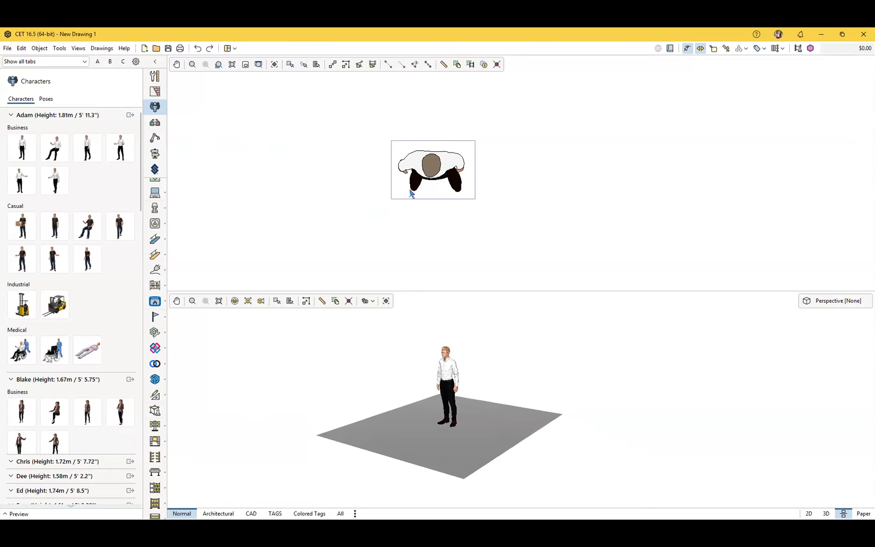
# - Zoom in on the character's foot and back out, first in the 2D view and then in the 3D view
pyautogui.scroll(6, 411, 193)
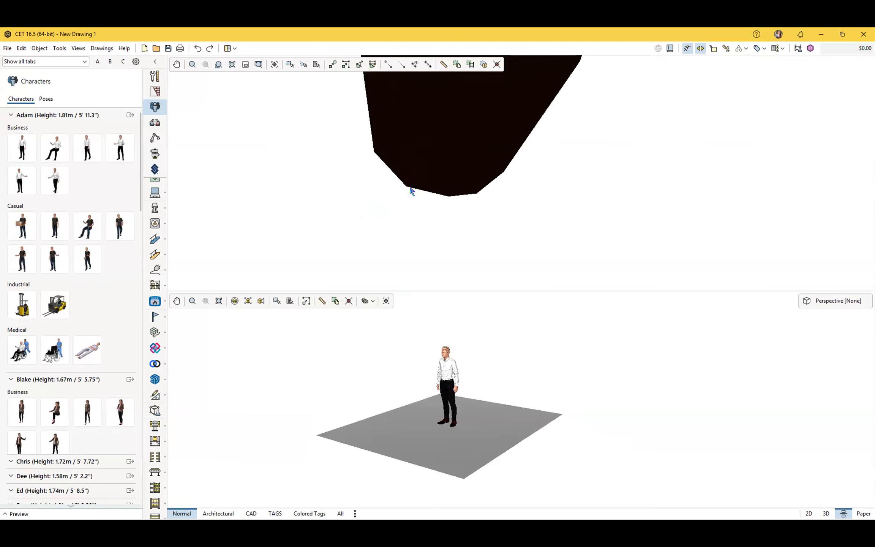
pyautogui.scroll(-3, 399, 185)
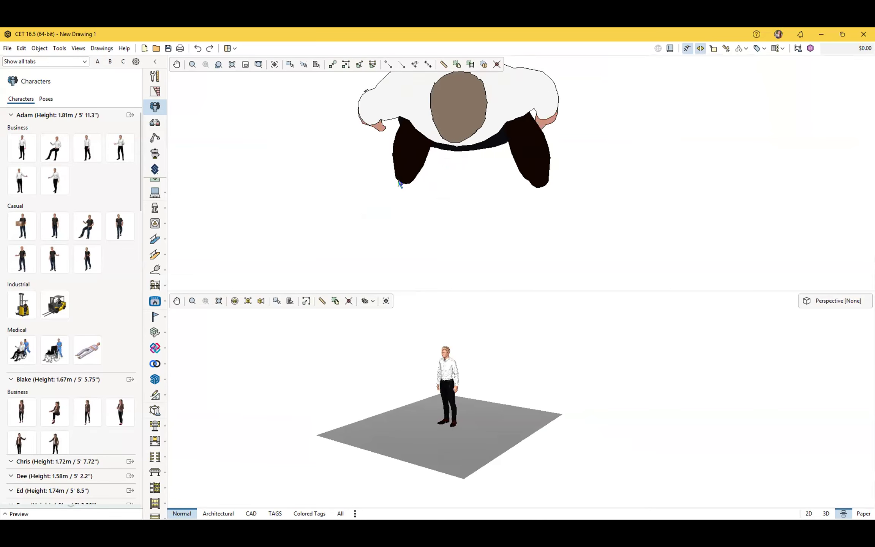
pyautogui.scroll(-3, 400, 183)
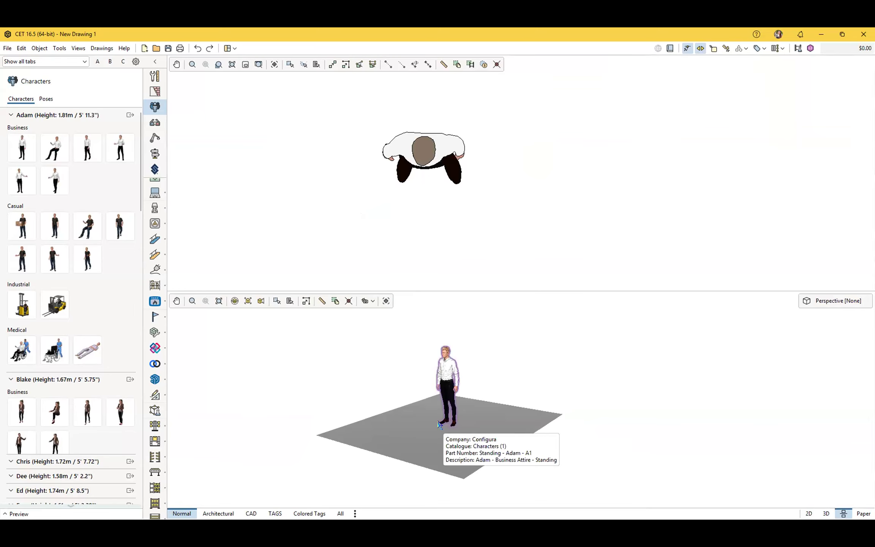
pyautogui.scroll(5, 439, 431)
pyautogui.scroll(4, 438, 422)
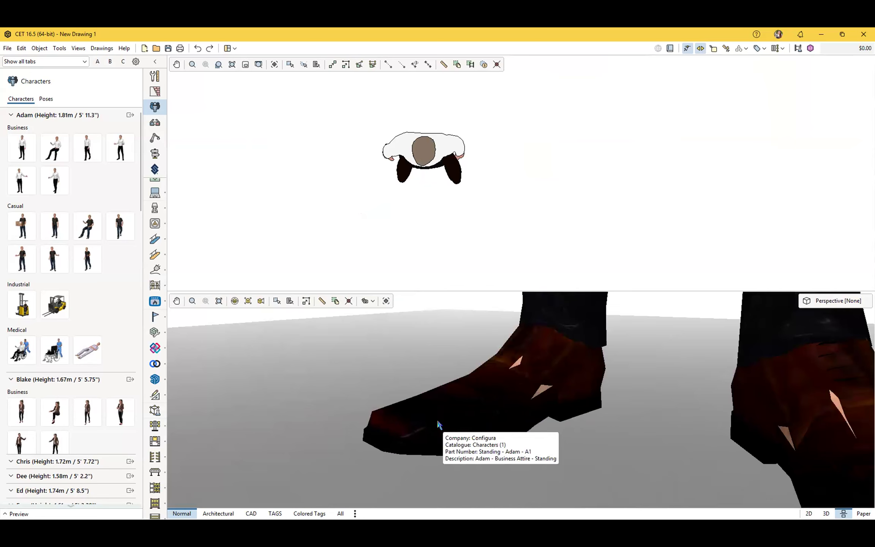
pyautogui.scroll(-8, 438, 424)
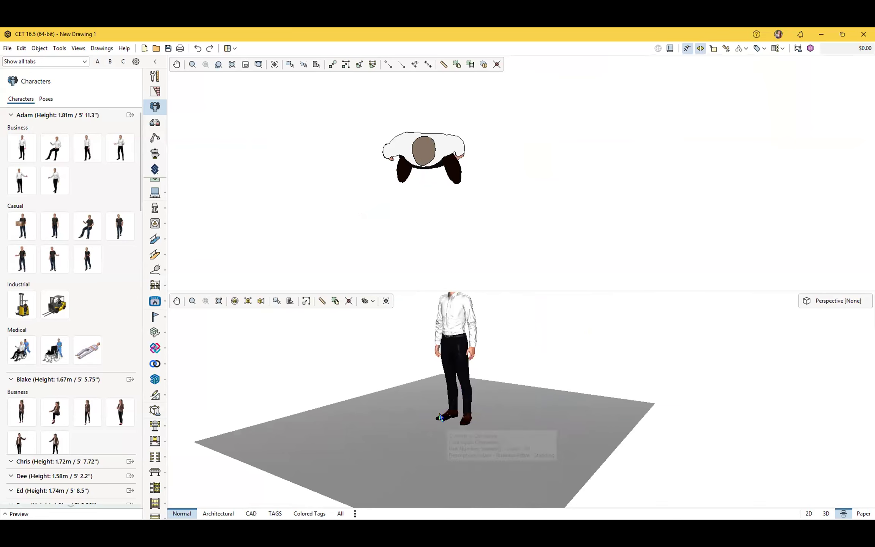
pyautogui.scroll(1, 481, 393)
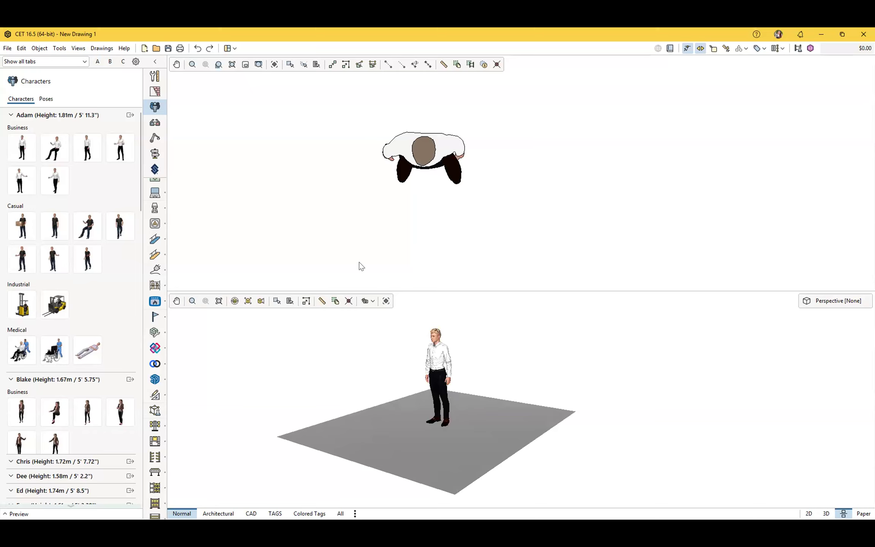
# - Pan the 2D view from side to side and zoom out from the character
pyautogui.moveTo(331, 255); pyautogui.dragTo(492, 277, button='middle')
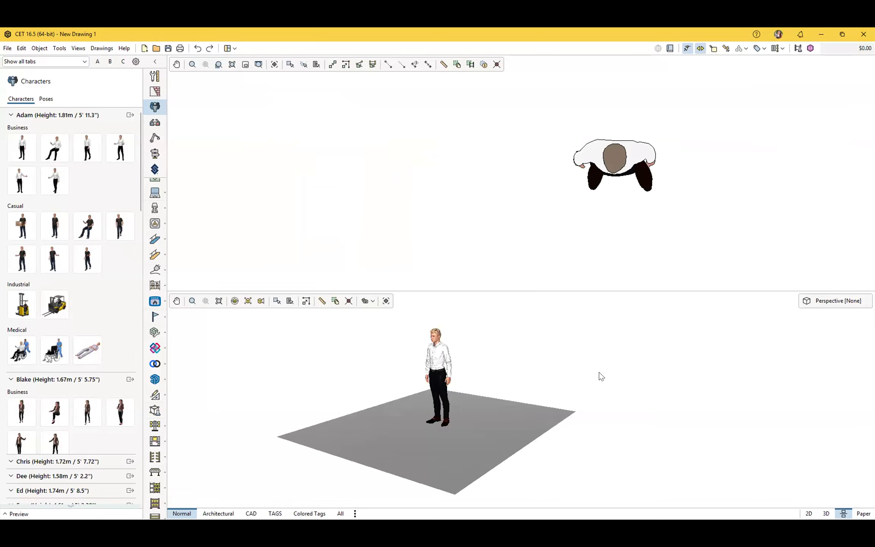
pyautogui.scroll(-2, 684, 220)
pyautogui.moveTo(684, 221); pyautogui.dragTo(326, 217, button='middle')
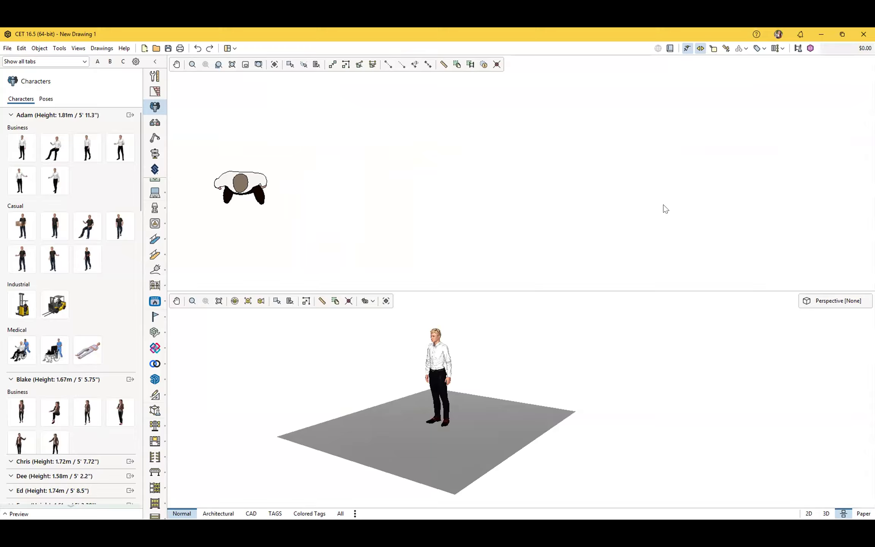
pyautogui.scroll(-2, 494, 203)
pyautogui.moveTo(502, 209); pyautogui.dragTo(465, 211, button='middle')
pyautogui.moveTo(223, 224); pyautogui.dragTo(438, 220, button='middle')
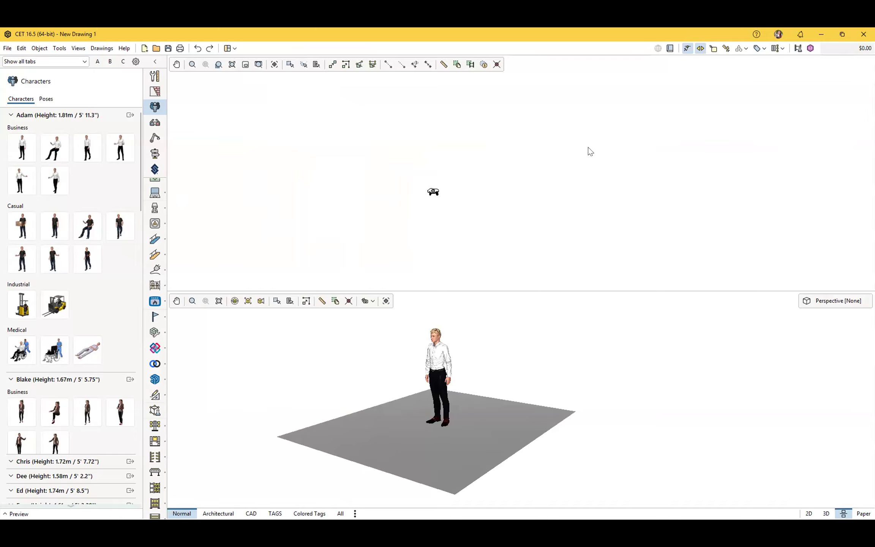
# - Pan the 3D view from side to side while zooming in and out on the character
pyautogui.moveTo(431, 443); pyautogui.dragTo(797, 454, button='middle')
pyautogui.moveTo(703, 452); pyautogui.dragTo(240, 420, button='middle')
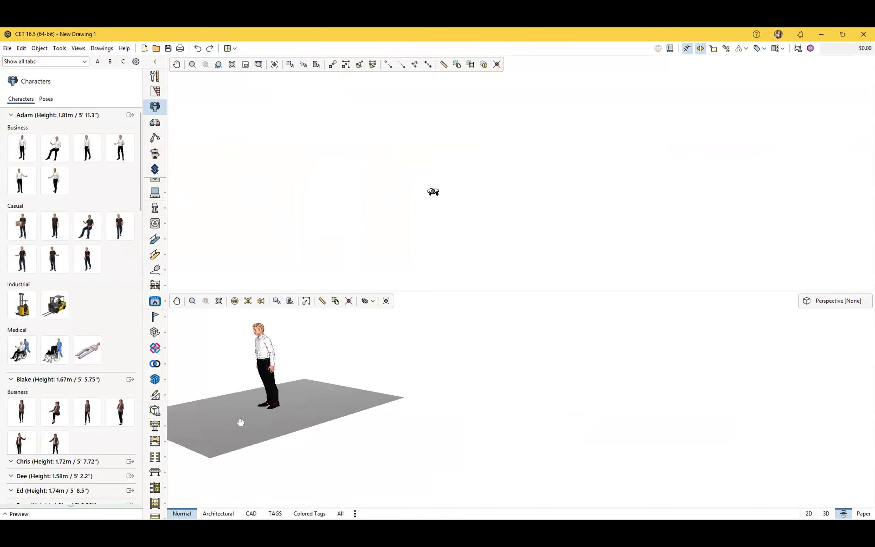
pyautogui.scroll(-3, 371, 348)
pyautogui.scroll(-3, 404, 336)
pyautogui.scroll(5, 404, 336)
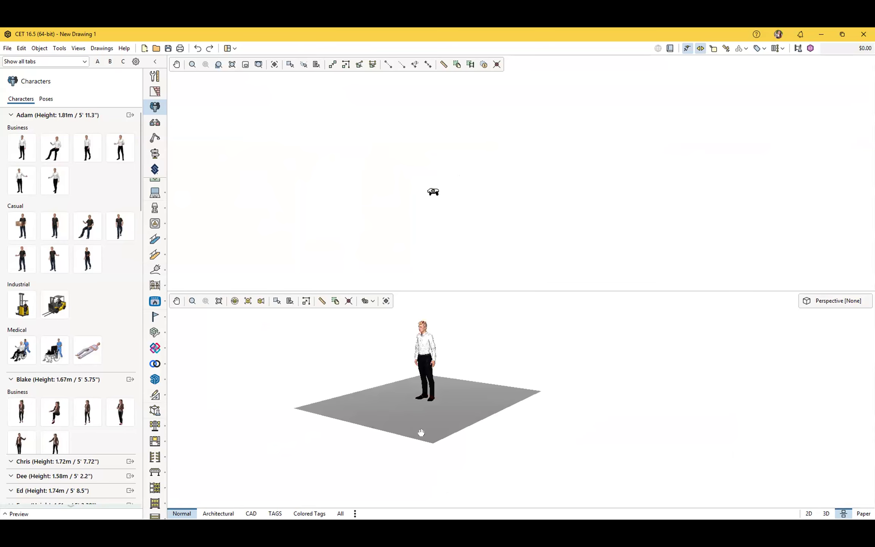
pyautogui.scroll(-3, 589, 376)
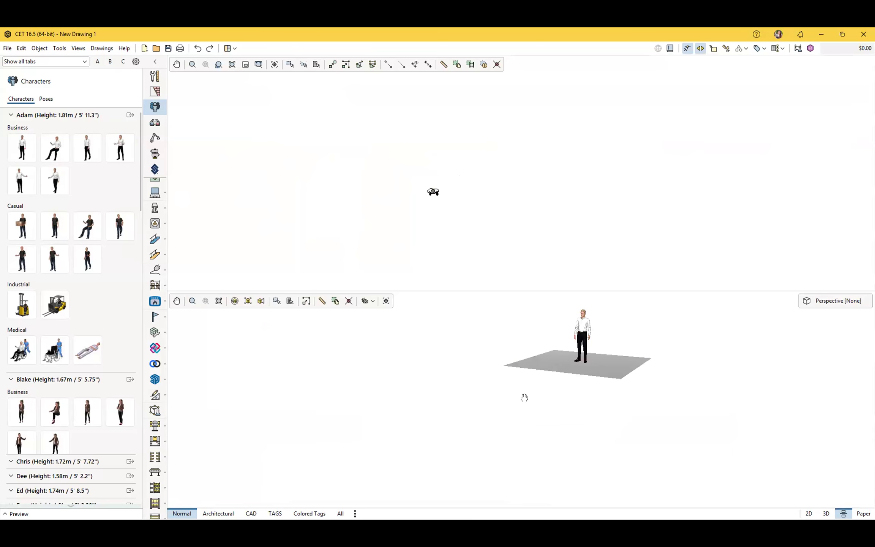
# - Bring the character closer and recentre it in both the 3D and 2D views
pyautogui.scroll(5, 444, 473)
pyautogui.scroll(4, 465, 228)
pyautogui.scroll(1, 443, 236)
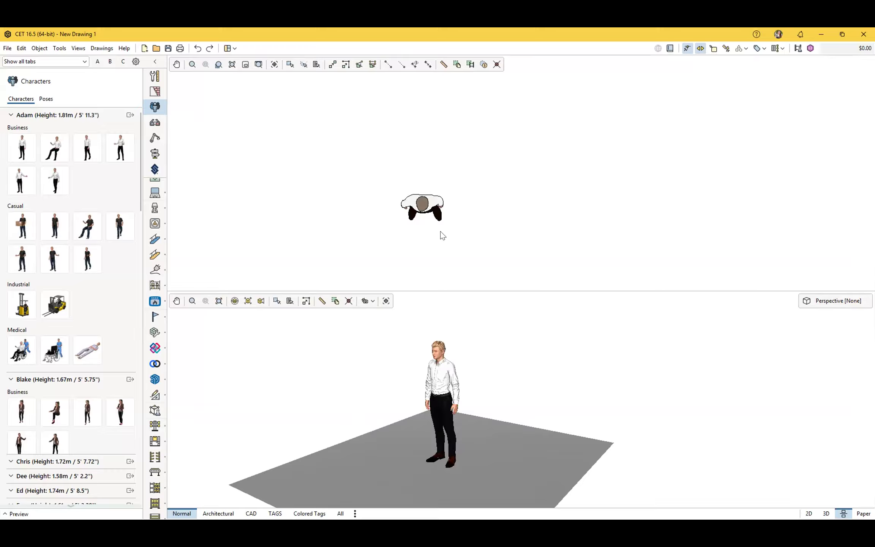
pyautogui.moveTo(544, 362); pyautogui.dragTo(251, 365, button='middle')
pyautogui.moveTo(428, 437); pyautogui.dragTo(469, 415, button='middle')
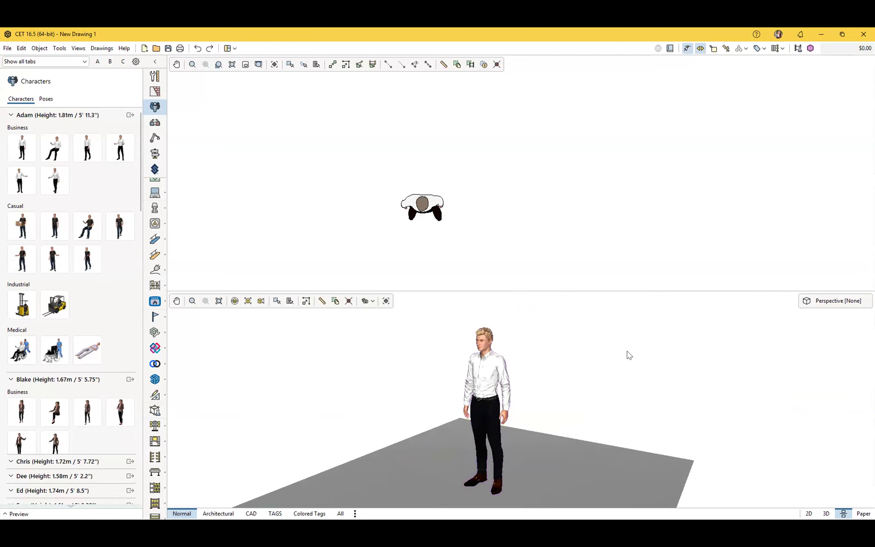
pyautogui.scroll(2, 464, 215)
pyautogui.moveTo(463, 216); pyautogui.dragTo(551, 208, button='middle')
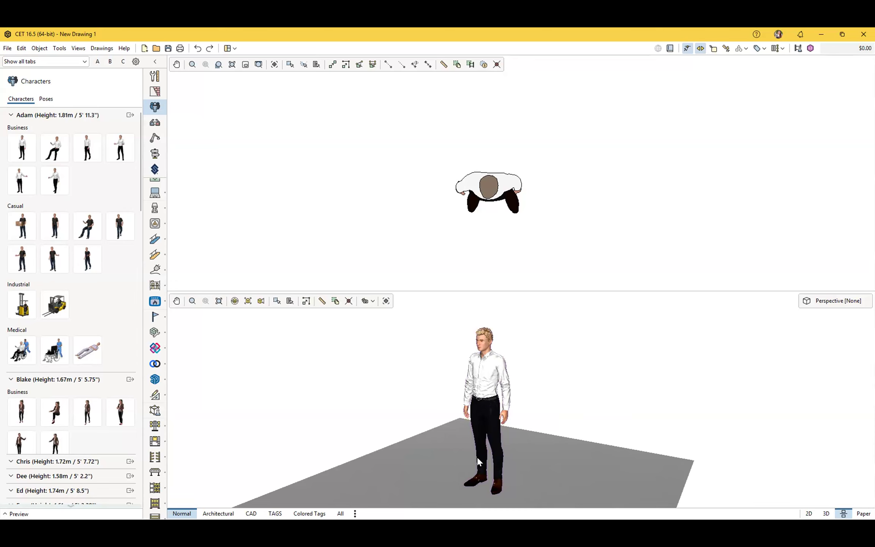
# - Switch the 3D view to Orthographic and show the character from the Top, Front and Right standard views, zooming in on the right view
pyautogui.click(836, 306)
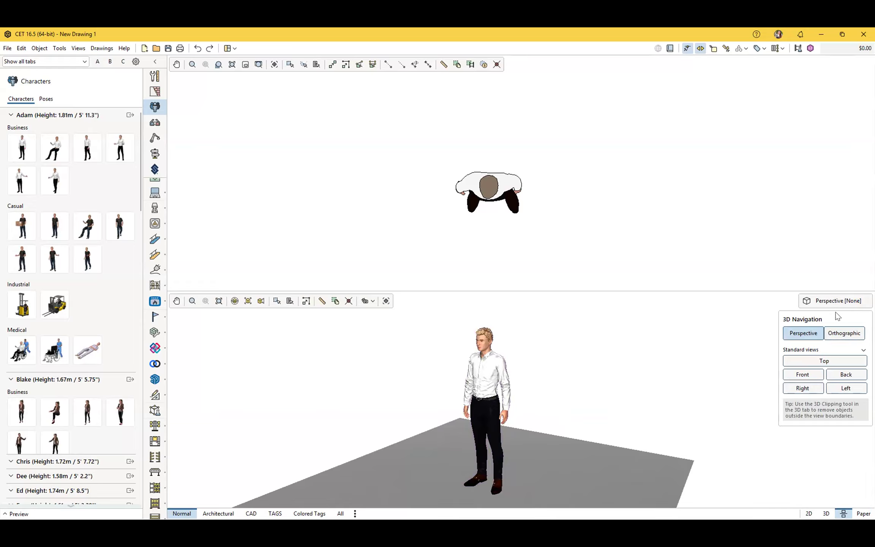
pyautogui.click(844, 337)
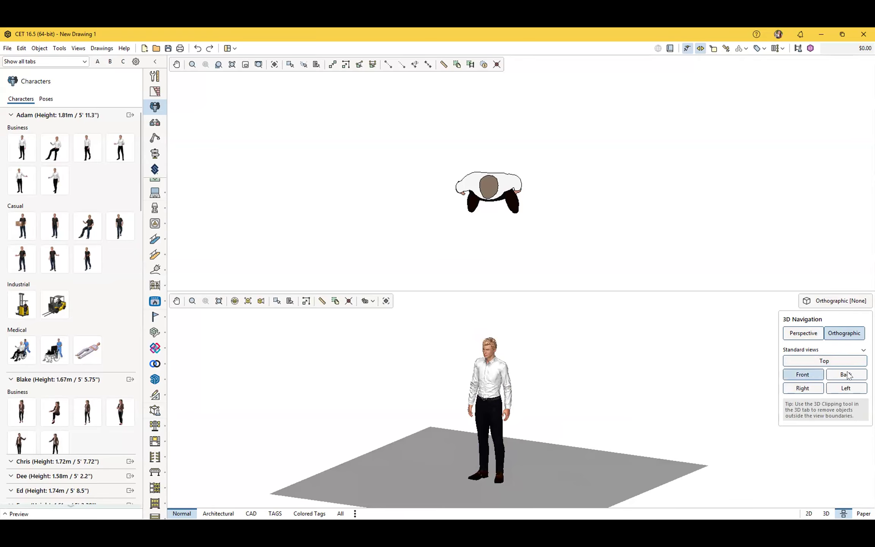
pyautogui.click(819, 361)
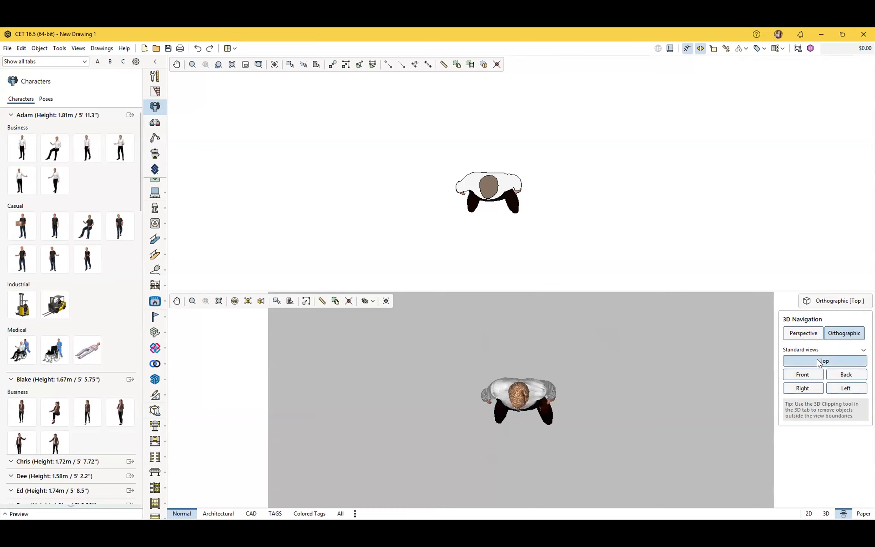
pyautogui.click(811, 377)
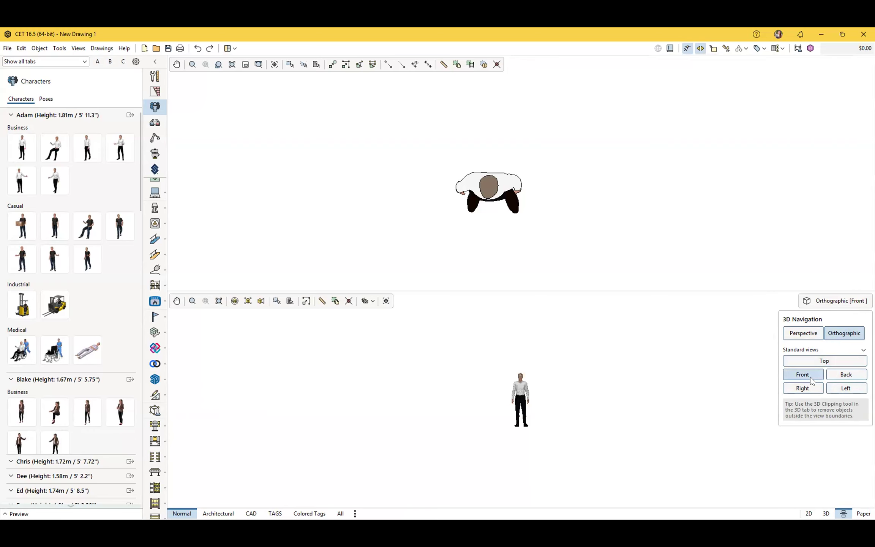
pyautogui.click(810, 392)
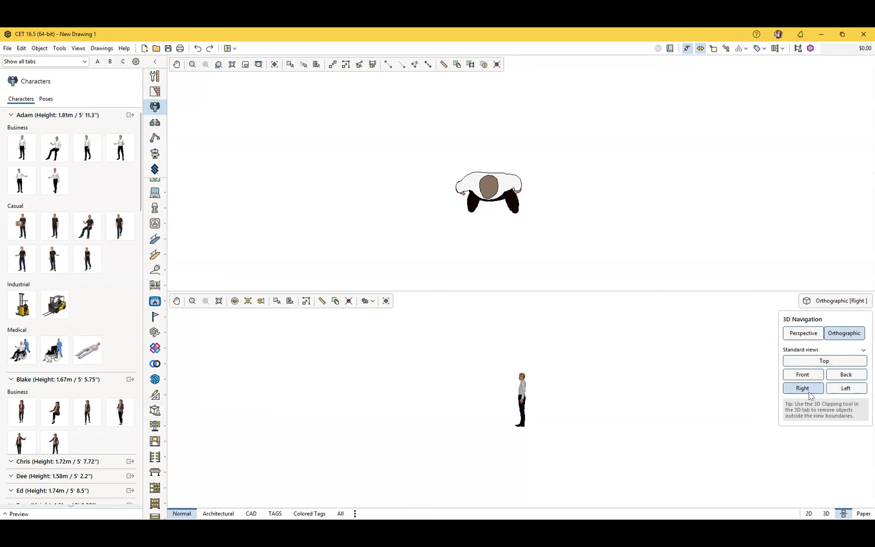
pyautogui.scroll(5, 540, 403)
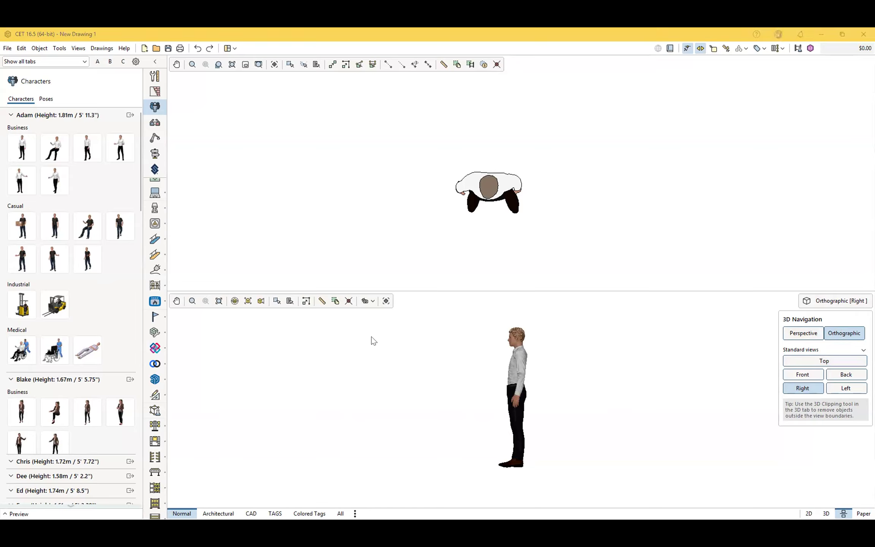
# - Return the 3D view to Perspective, orbit around the character, and pan the 2D view slightly
pyautogui.click(805, 334)
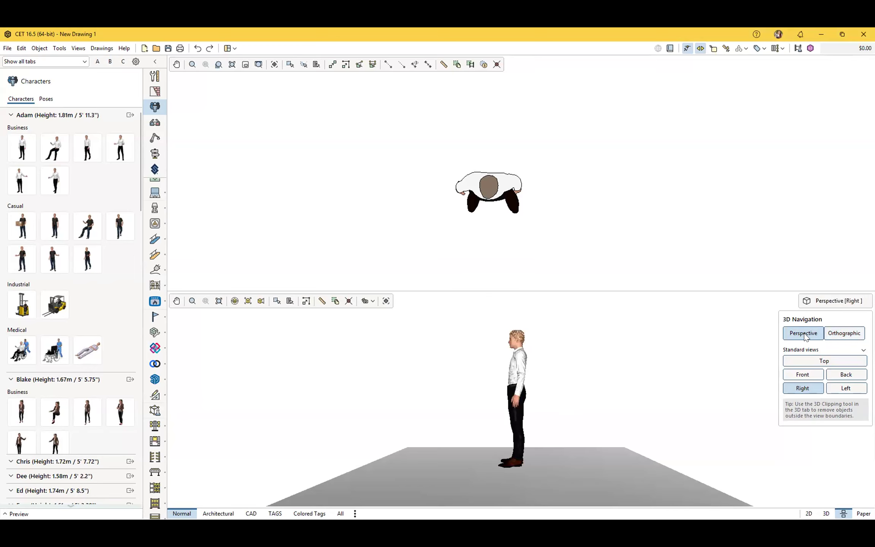
pyautogui.click(830, 300)
pyautogui.moveTo(557, 412); pyautogui.dragTo(532, 433)
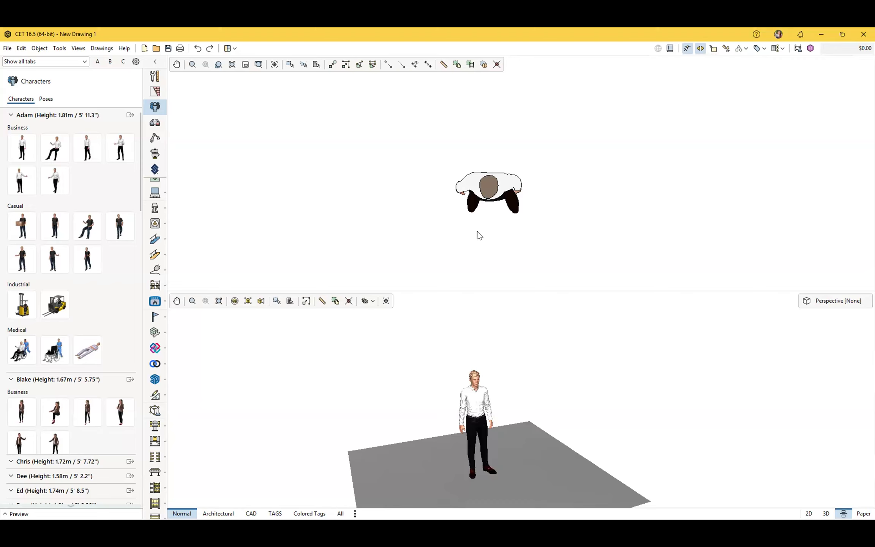
pyautogui.moveTo(490, 228); pyautogui.dragTo(470, 242, button='middle')
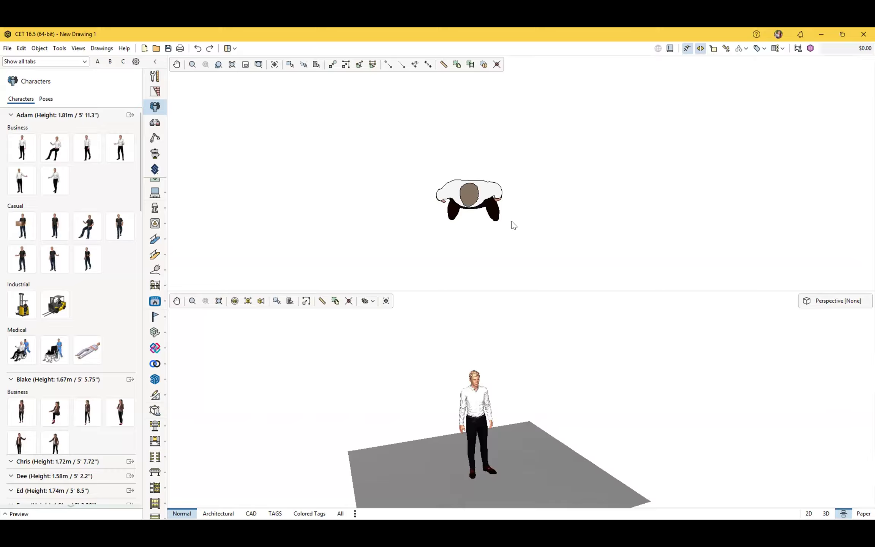
pyautogui.click(830, 301)
pyautogui.click(834, 303)
# - Compare the view modes offered by the Walls extension with those of the Speedrack extension, ending in Walls
pyautogui.click(156, 92)
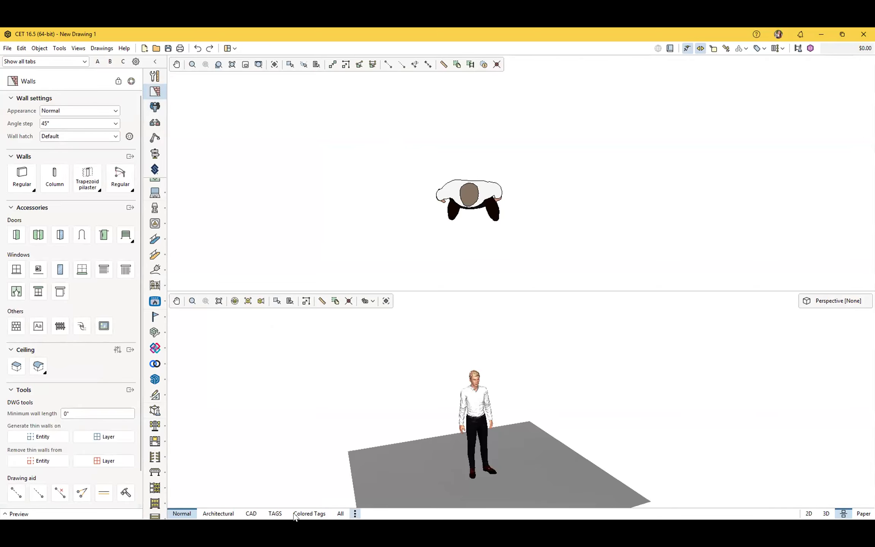
pyautogui.click(154, 169)
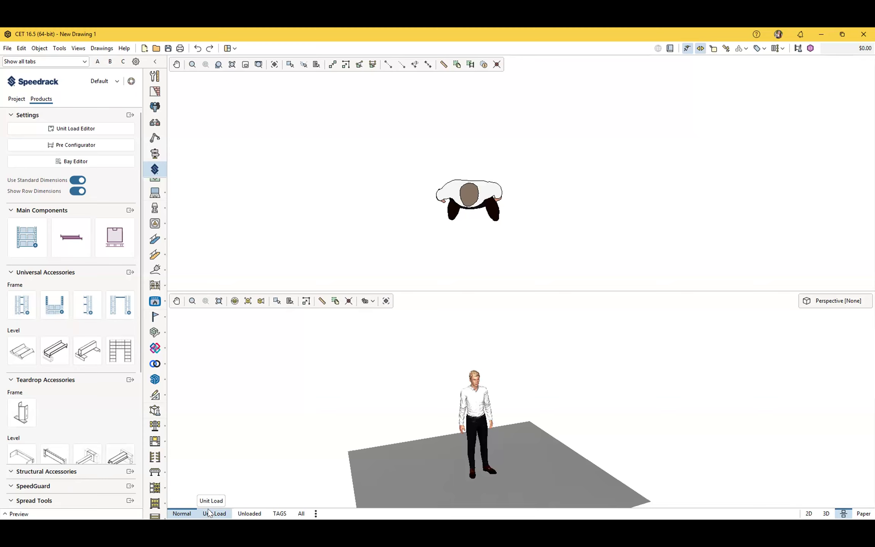
pyautogui.click(157, 93)
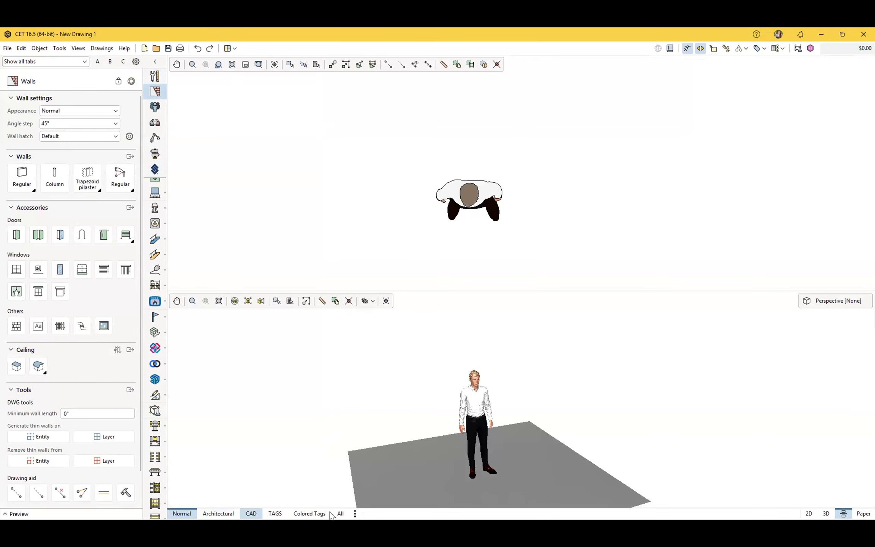
# - Draw a horizontal regular wall about 4'2" long beside the character in the 2D view and deselect it
pyautogui.click(21, 176)
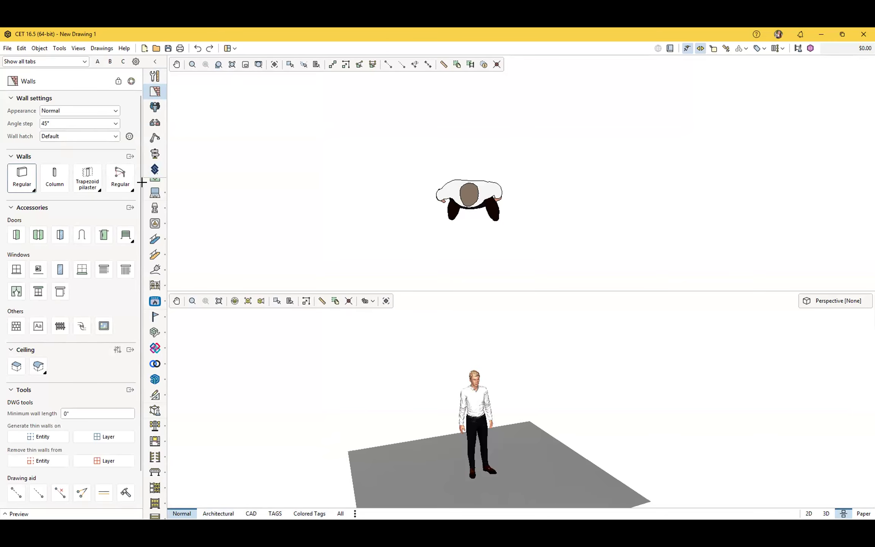
pyautogui.click(266, 222)
pyautogui.click(402, 222)
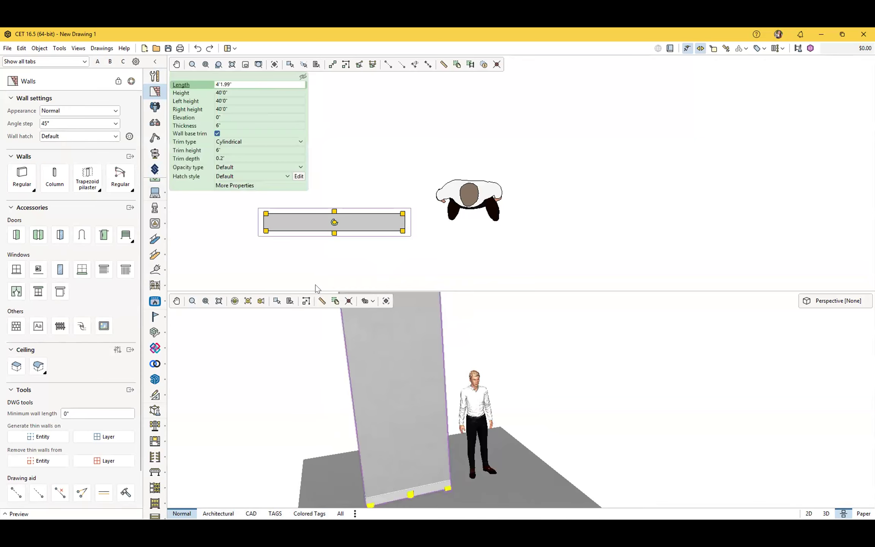
pyautogui.click(295, 418)
pyautogui.scroll(-2, 310, 430)
pyautogui.scroll(1, 388, 497)
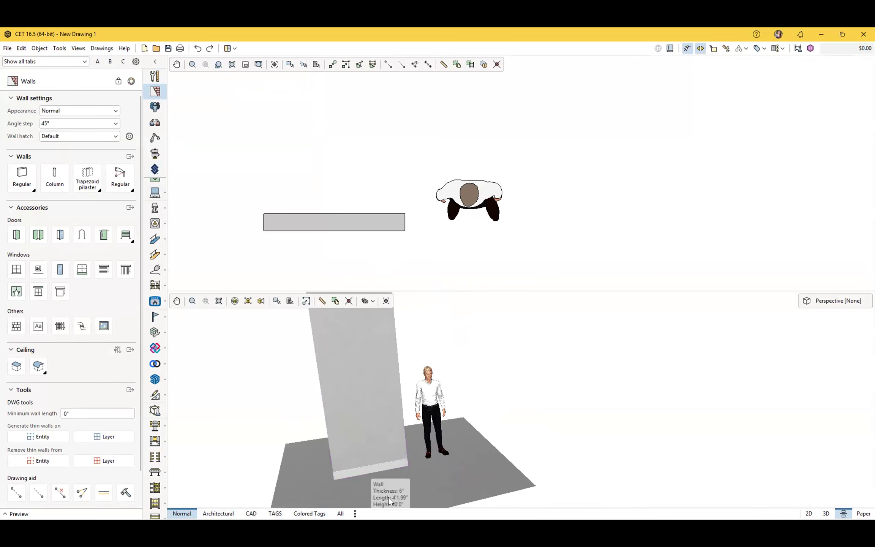
# - Compare how the wall and character display in the Architectural, CAD and Normal view modes, ending in Normal
pyautogui.click(223, 514)
pyautogui.moveTo(460, 443); pyautogui.dragTo(441, 449, button='middle')
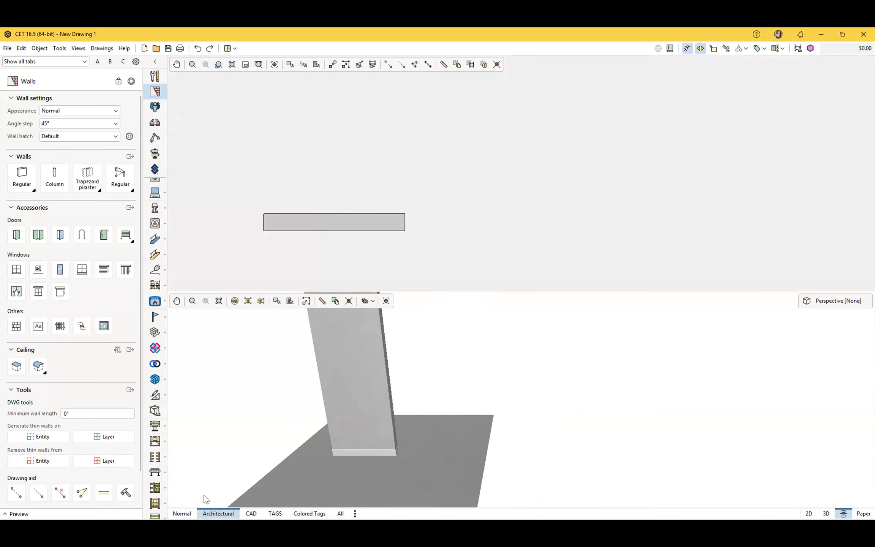
pyautogui.click(181, 514)
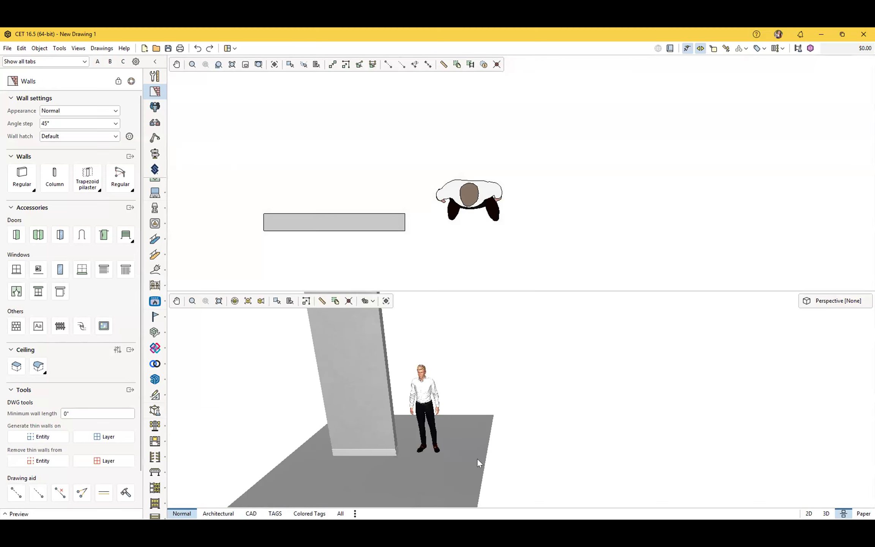
pyautogui.click(218, 514)
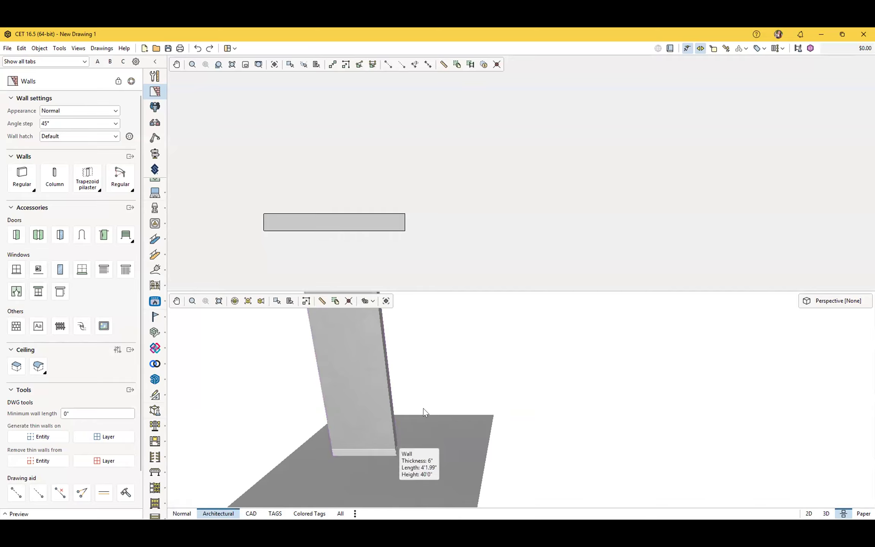
pyautogui.click(256, 514)
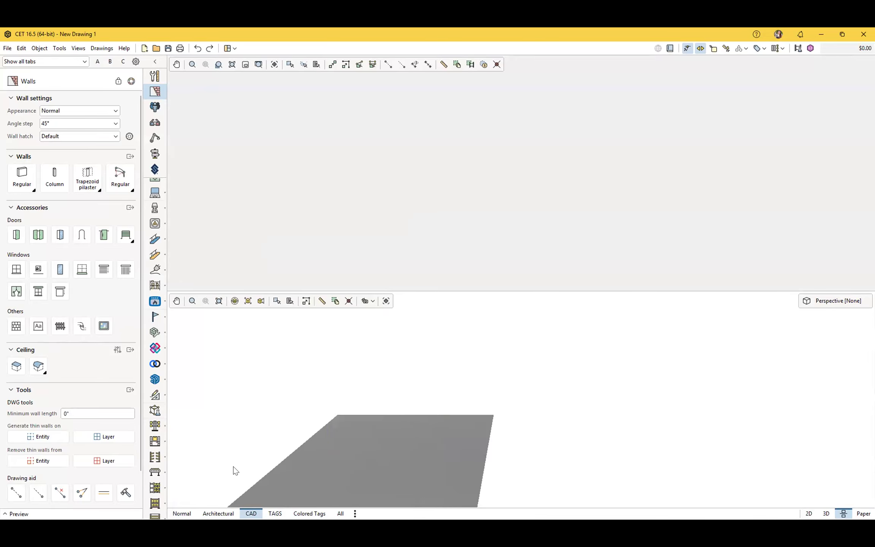
pyautogui.click(221, 513)
pyautogui.click(188, 513)
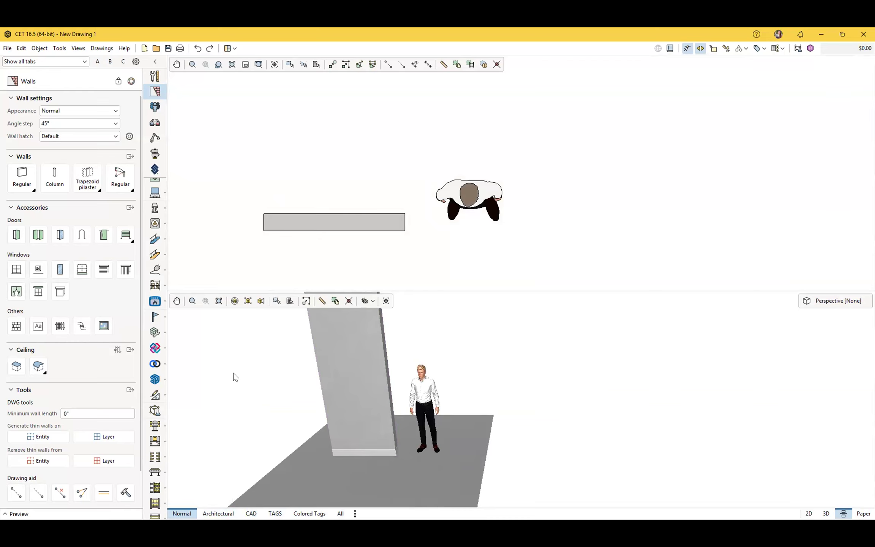
# - Examine the full list of extension tabs, from the starred favourites and Architectural group to the material handling libraries
pyautogui.moveTo(155, 107)
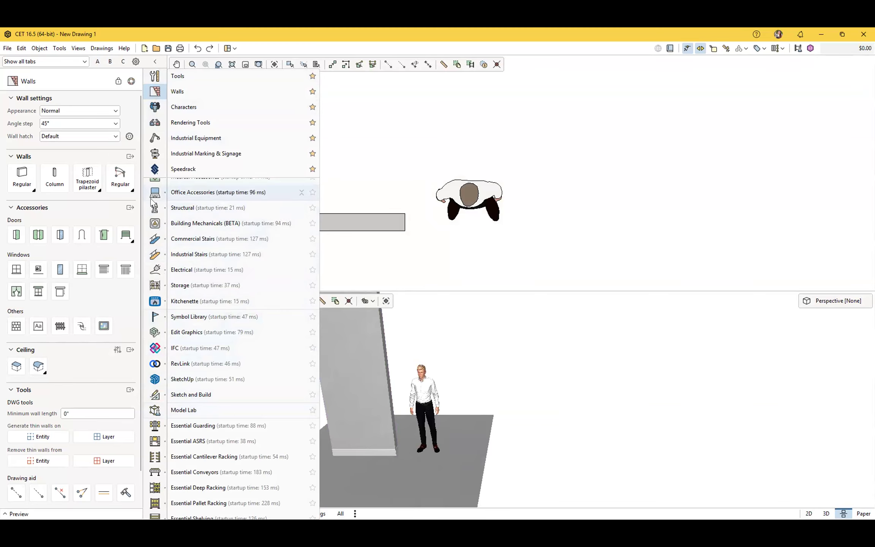
pyautogui.scroll(3, 151, 202)
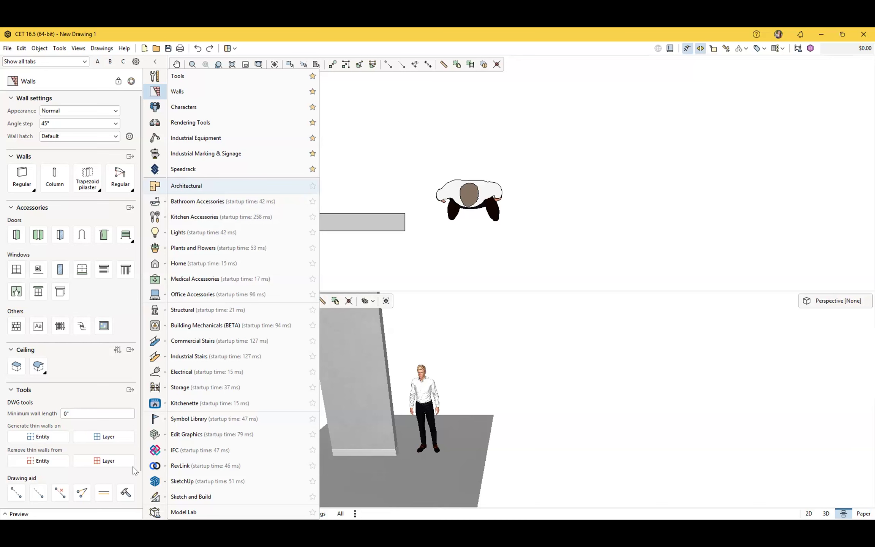
pyautogui.scroll(-9, 150, 201)
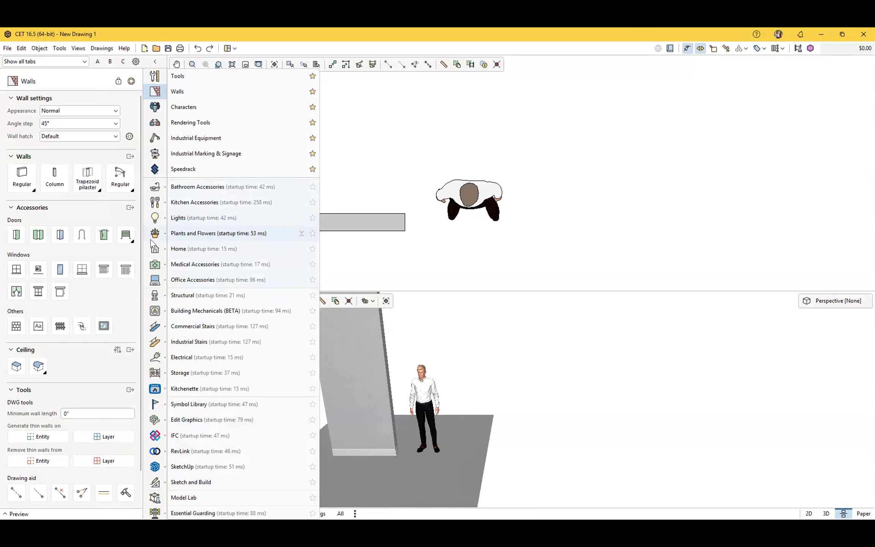
pyautogui.scroll(9, 151, 251)
pyautogui.scroll(-9, 155, 254)
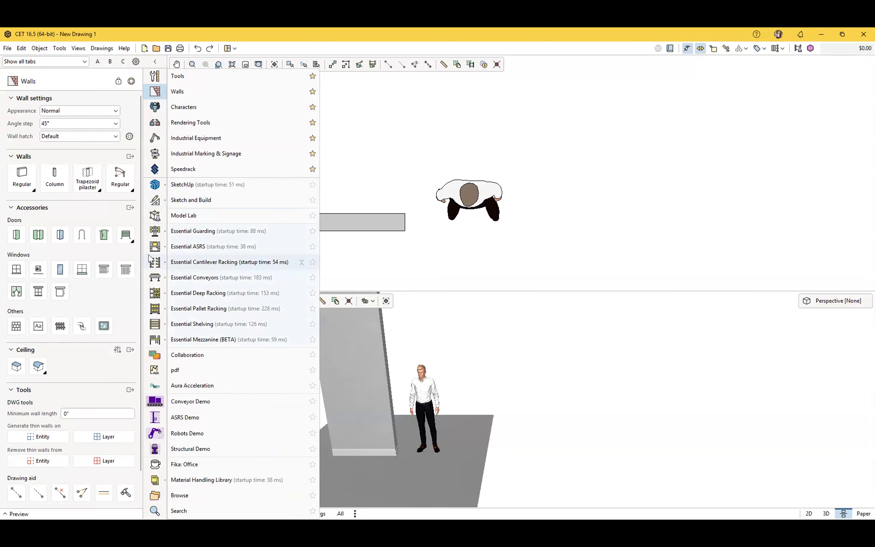
pyautogui.scroll(7, 151, 260)
pyautogui.scroll(2, 150, 260)
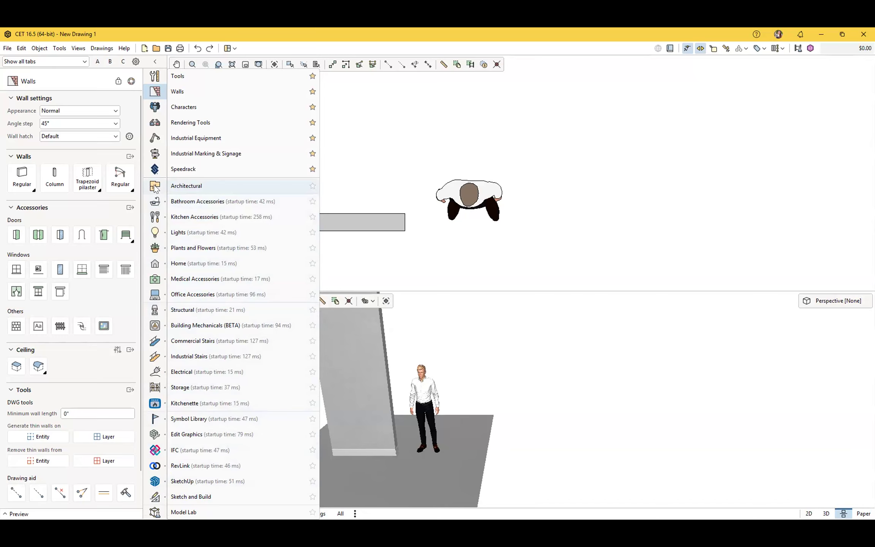
pyautogui.scroll(-3, 155, 190)
pyautogui.scroll(2, 155, 197)
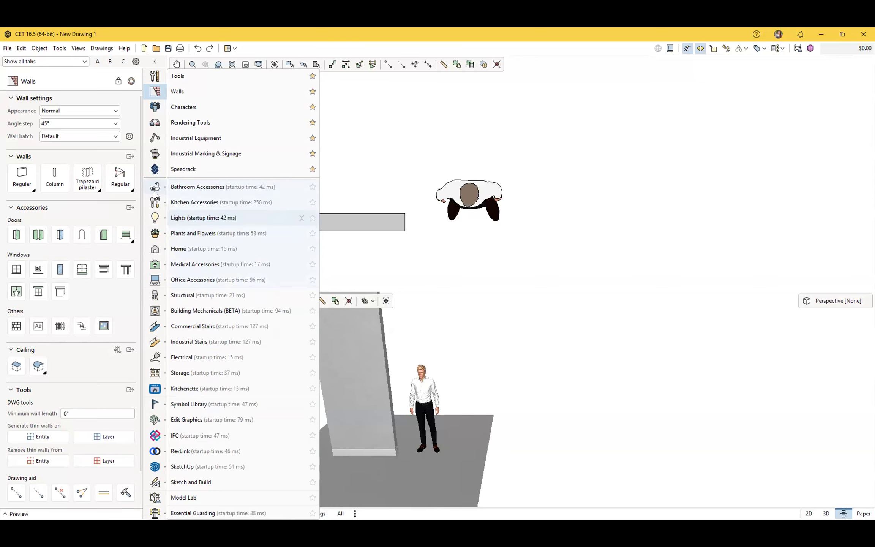
pyautogui.scroll(1, 156, 201)
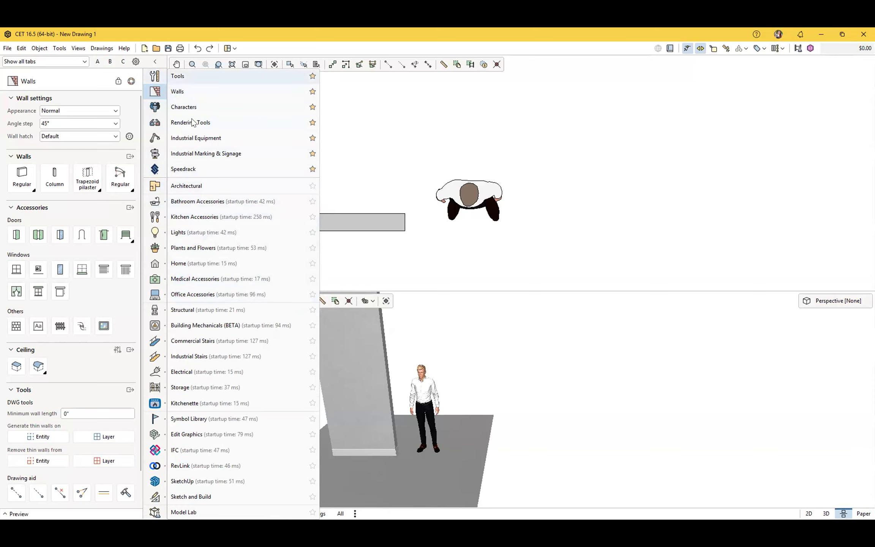
# - Move Speedrack to the first position among the favourite extension tabs
pyautogui.moveTo(153, 172); pyautogui.dragTo(158, 74)
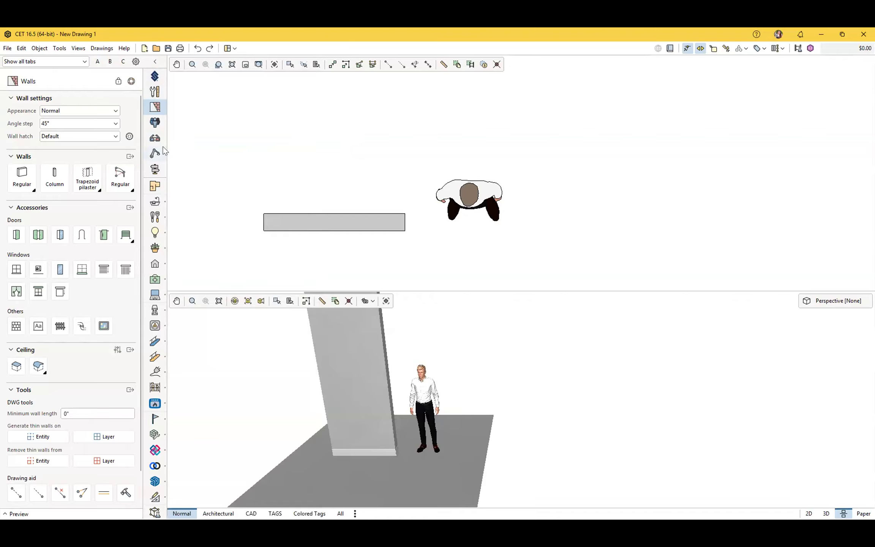
pyautogui.moveTo(156, 152)
pyautogui.moveTo(155, 107)
# - View the contents of the Speedrack, Tools and Walls extensions one after another
pyautogui.click(155, 77)
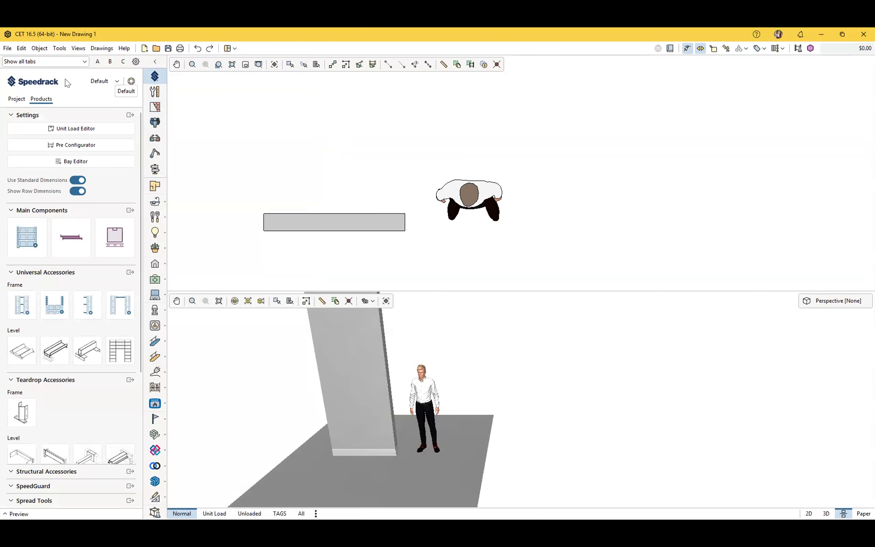
pyautogui.click(155, 92)
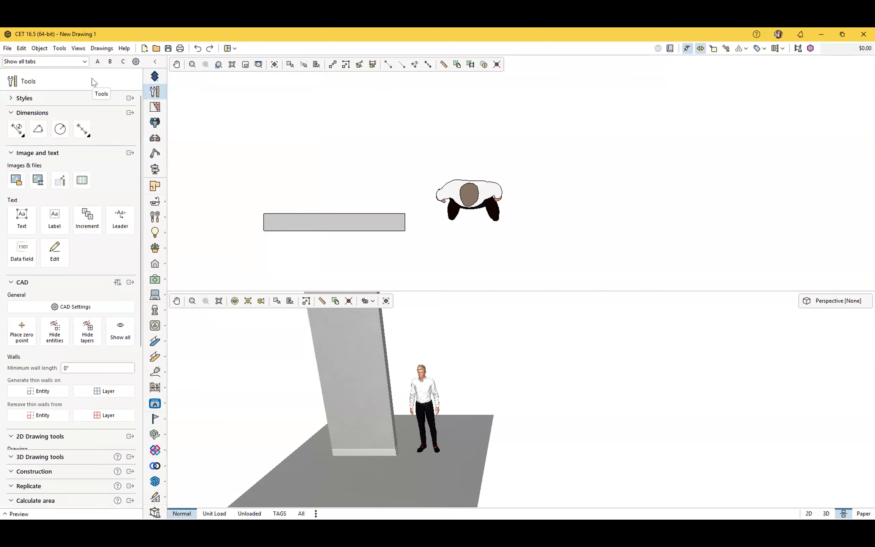
pyautogui.click(155, 108)
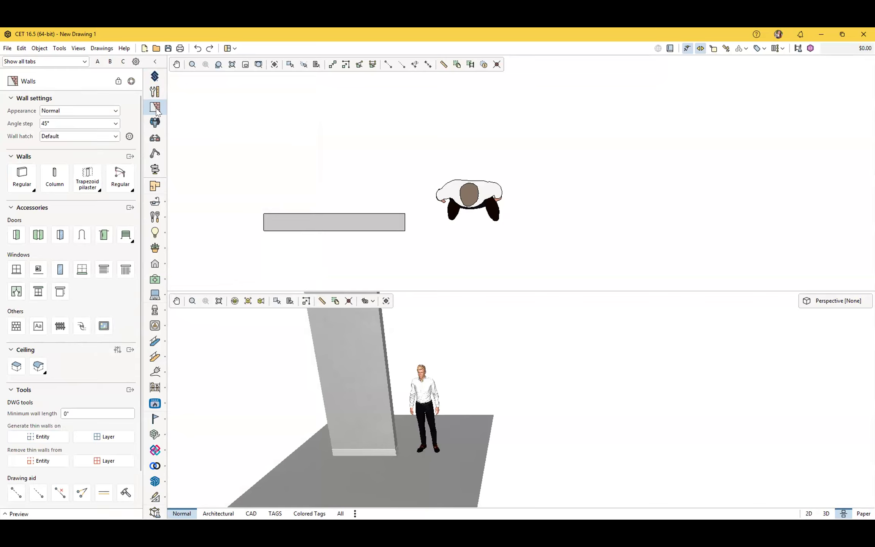
pyautogui.moveTo(154, 109)
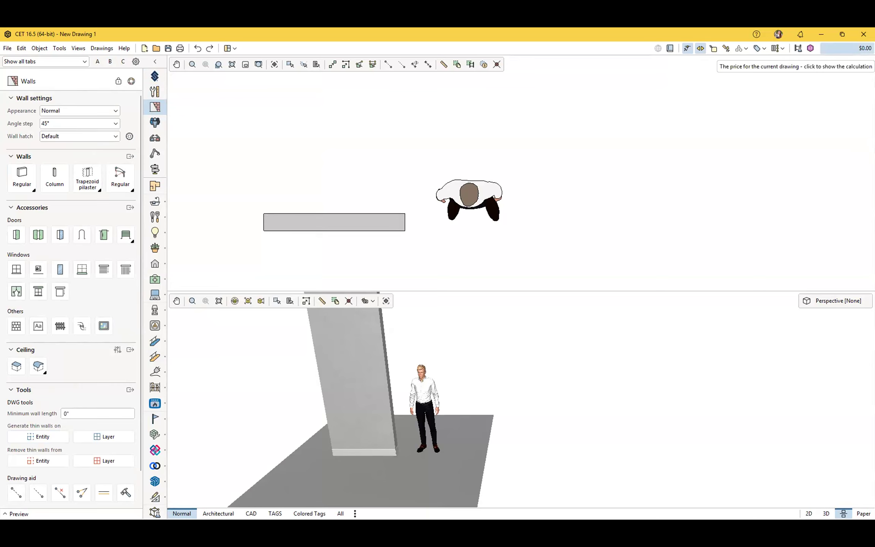
# - Open the price calculation for the current drawing, reposition its window and maximize it
pyautogui.click(835, 49)
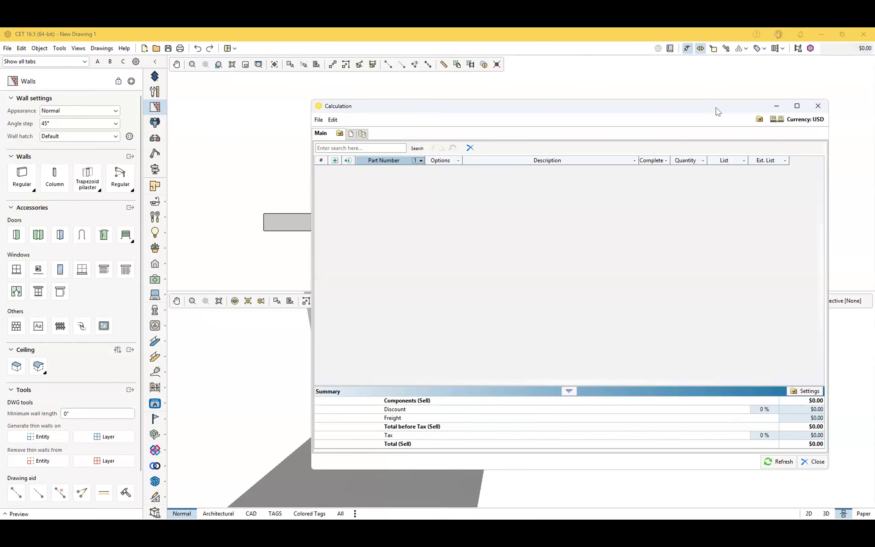
pyautogui.moveTo(597, 109); pyautogui.dragTo(497, 98)
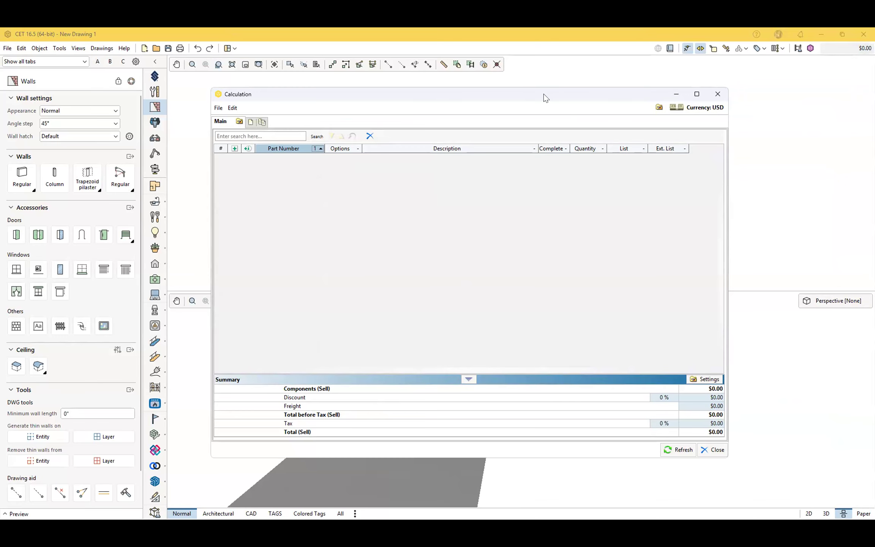
pyautogui.moveTo(542, 94); pyautogui.dragTo(541, 105)
pyautogui.click(695, 105)
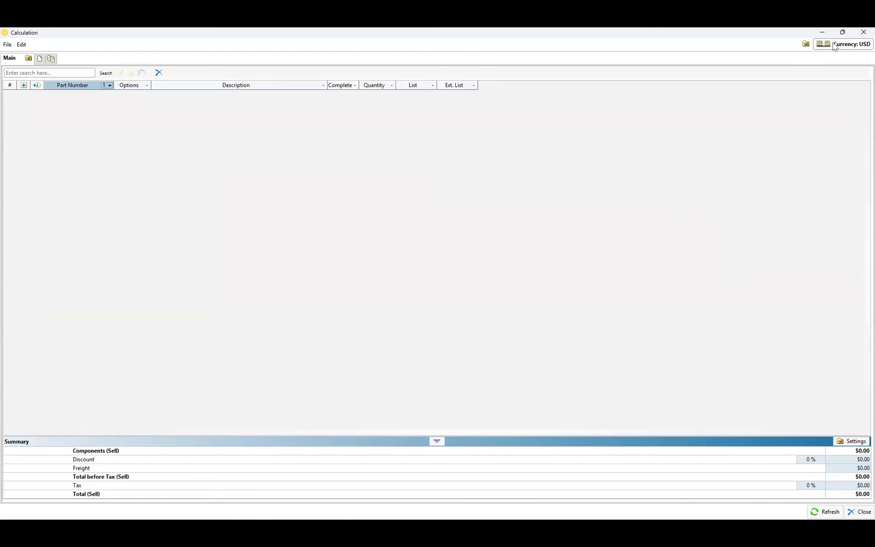
# - Restore the calculation window to a smaller, resized window over the drawing and close it
pyautogui.click(842, 33)
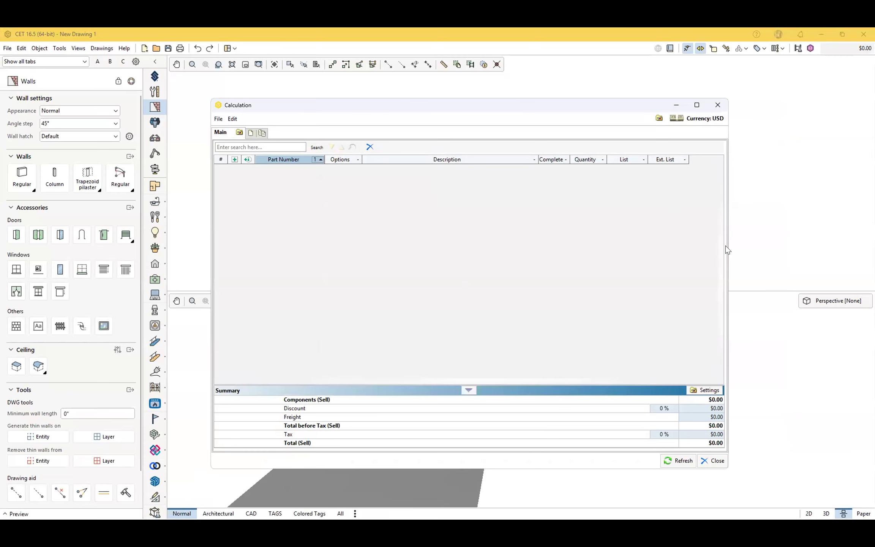
pyautogui.moveTo(725, 244); pyautogui.dragTo(737, 250)
pyautogui.moveTo(489, 97); pyautogui.dragTo(464, 105)
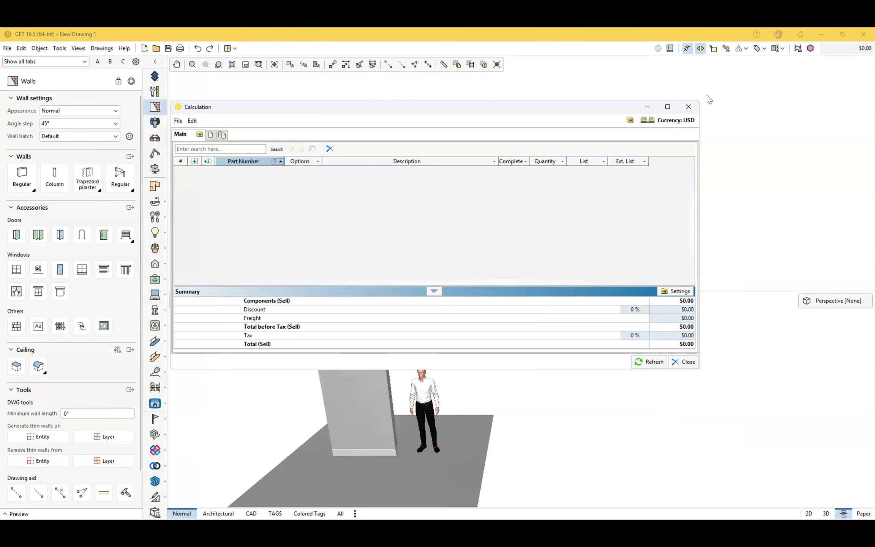
pyautogui.click(688, 107)
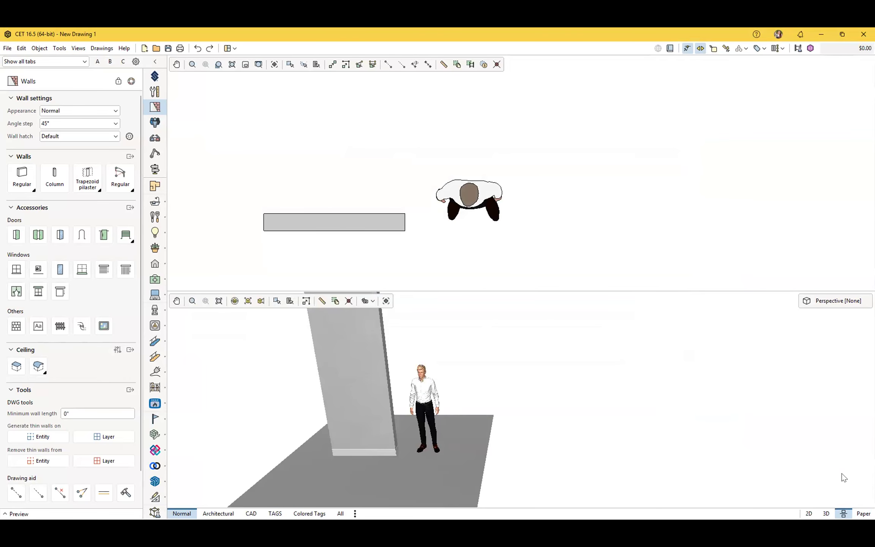
# - View the Drawing, Tools and Speedrack extensions available in paper view, and return to the split 2D/3D view
pyautogui.click(862, 514)
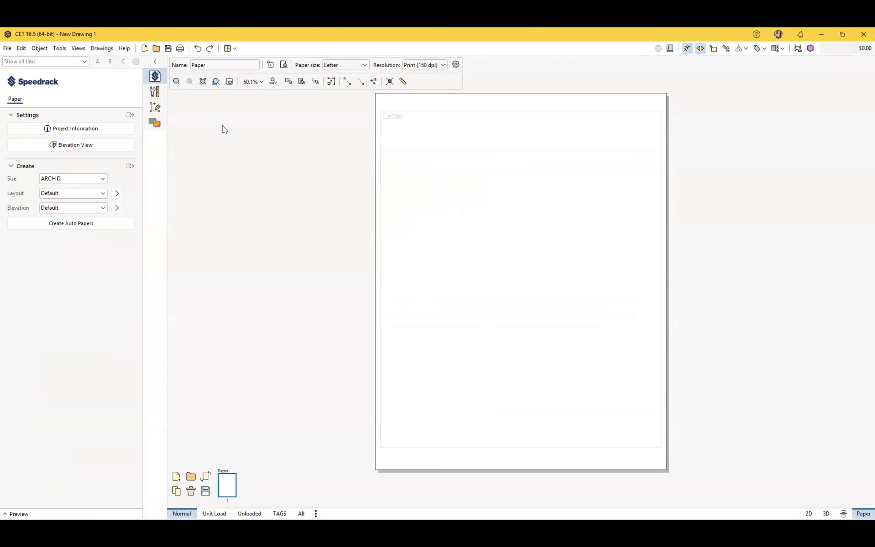
pyautogui.moveTo(152, 81)
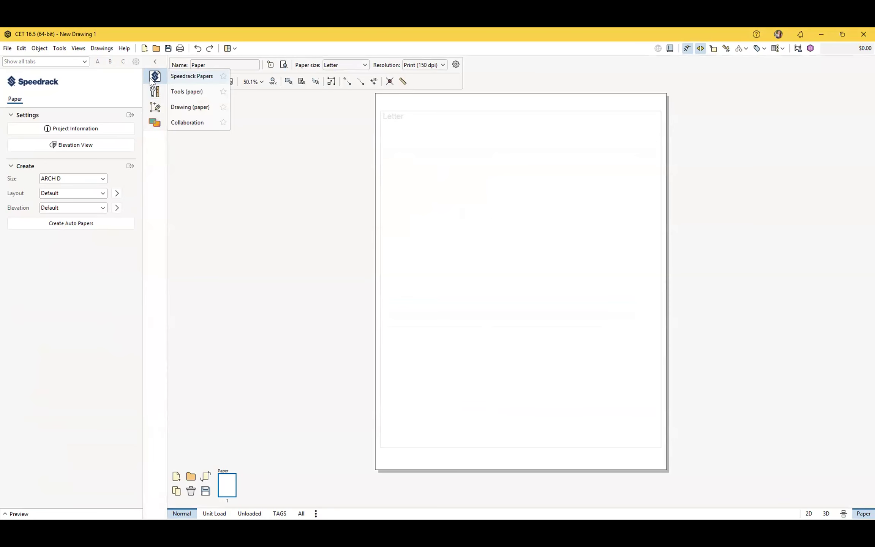
pyautogui.click(151, 97)
pyautogui.click(151, 109)
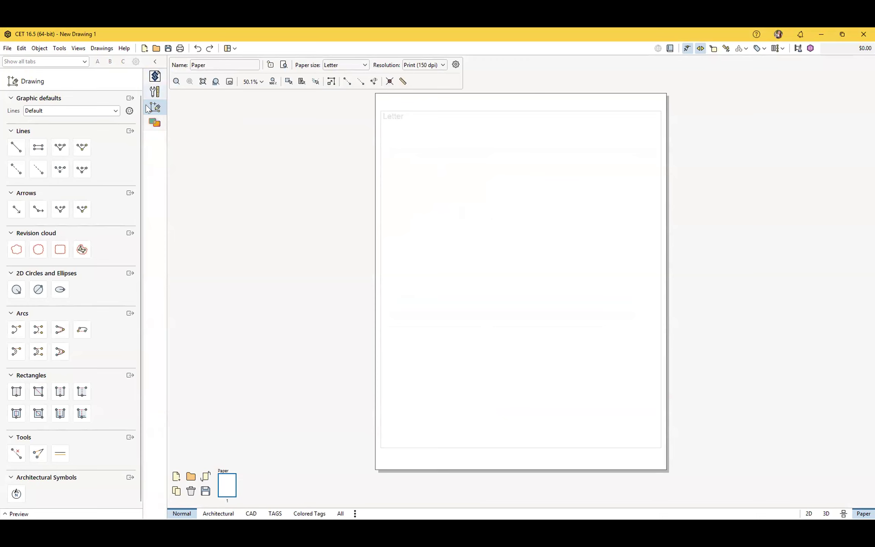
pyautogui.click(155, 92)
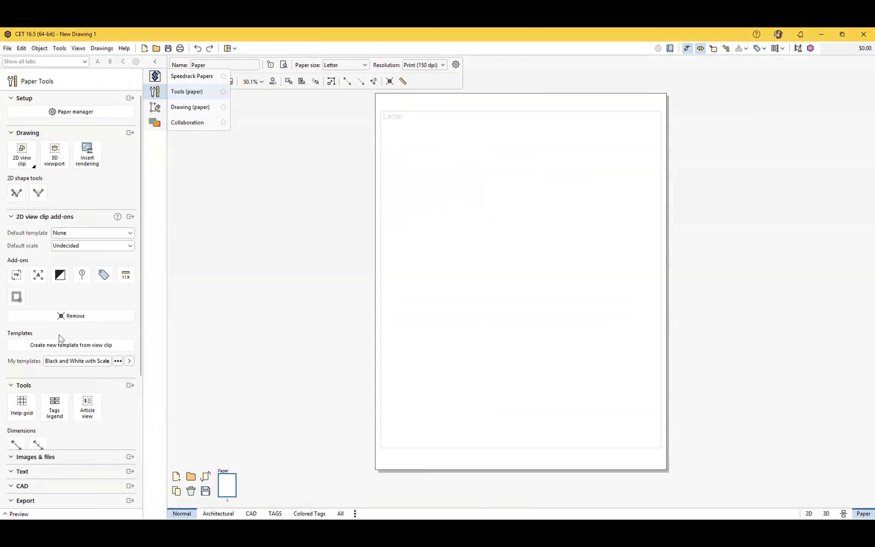
pyautogui.click(155, 76)
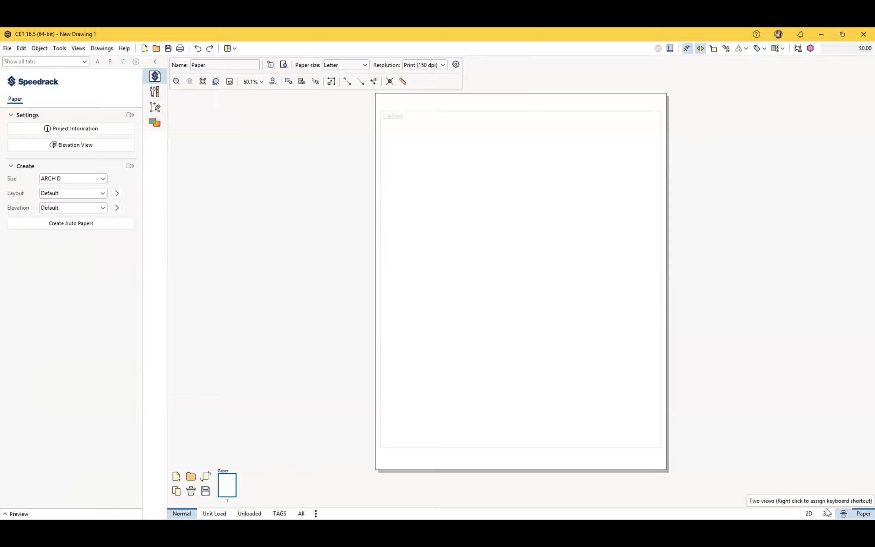
pyautogui.click(843, 514)
pyautogui.click(844, 513)
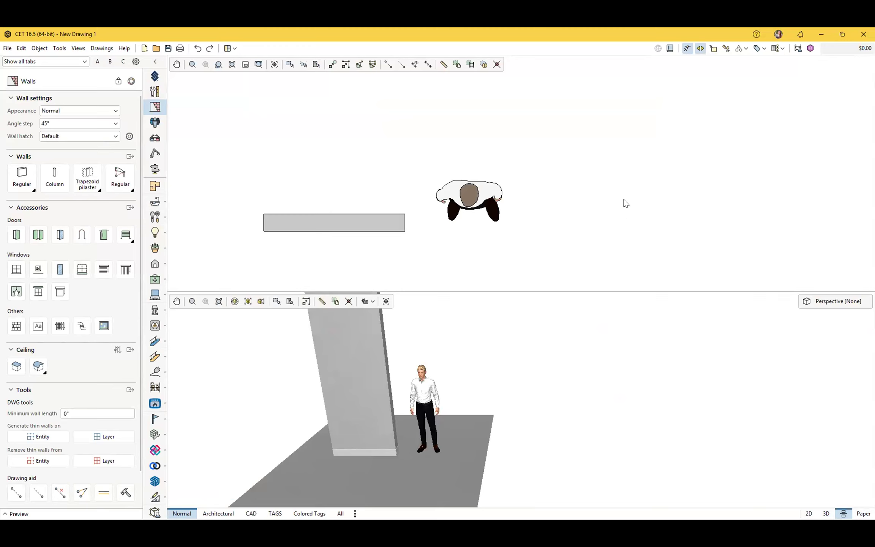
# - Open Photo Lab, examine its photograph setup from render quality to camera and lighting, and close it
pyautogui.click(797, 51)
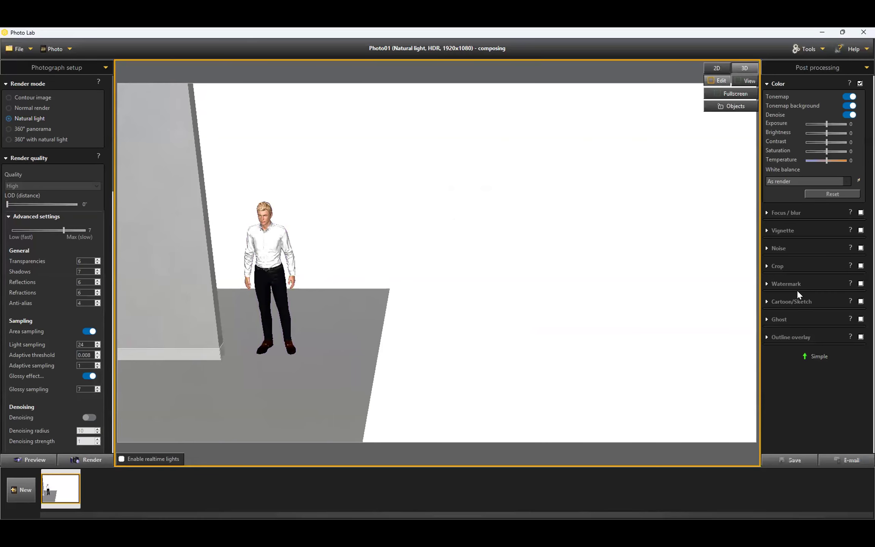
pyautogui.click(843, 33)
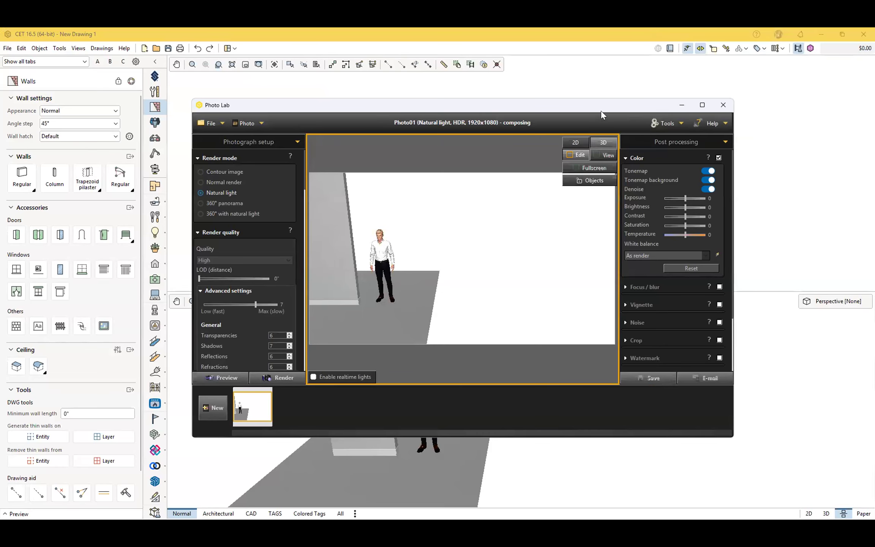
pyautogui.moveTo(607, 107); pyautogui.dragTo(637, 98)
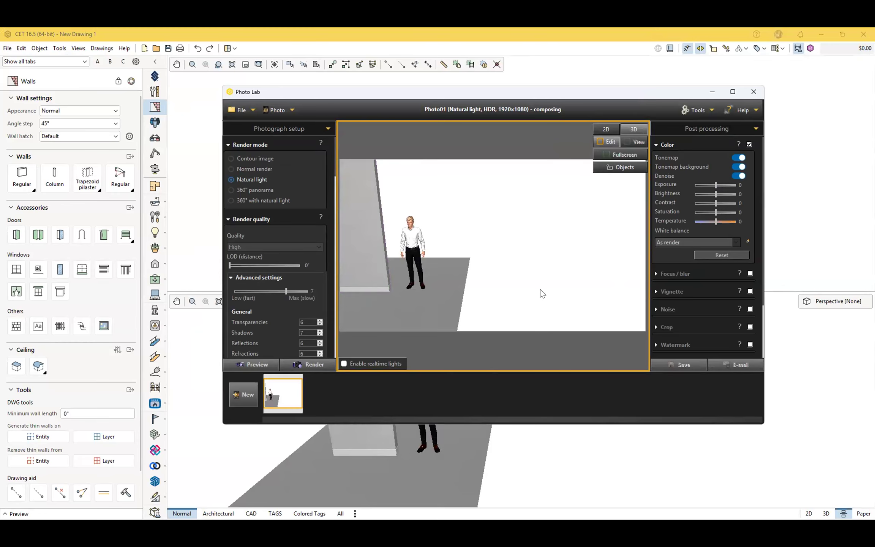
pyautogui.scroll(-5, 265, 301)
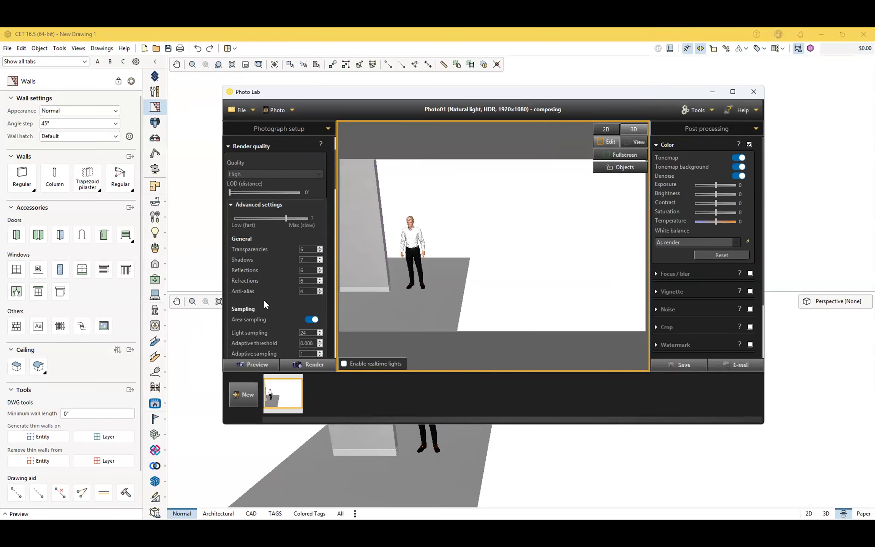
pyautogui.scroll(-10, 265, 301)
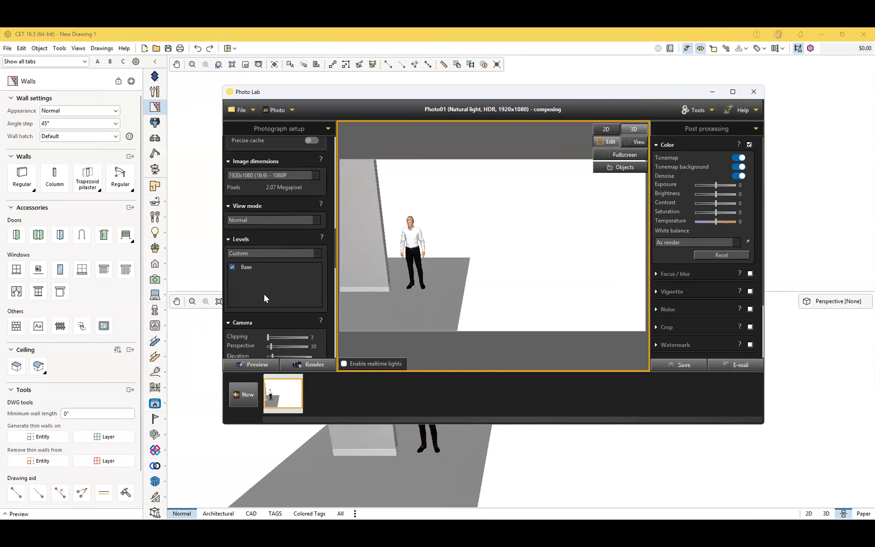
pyautogui.scroll(-1, 265, 305)
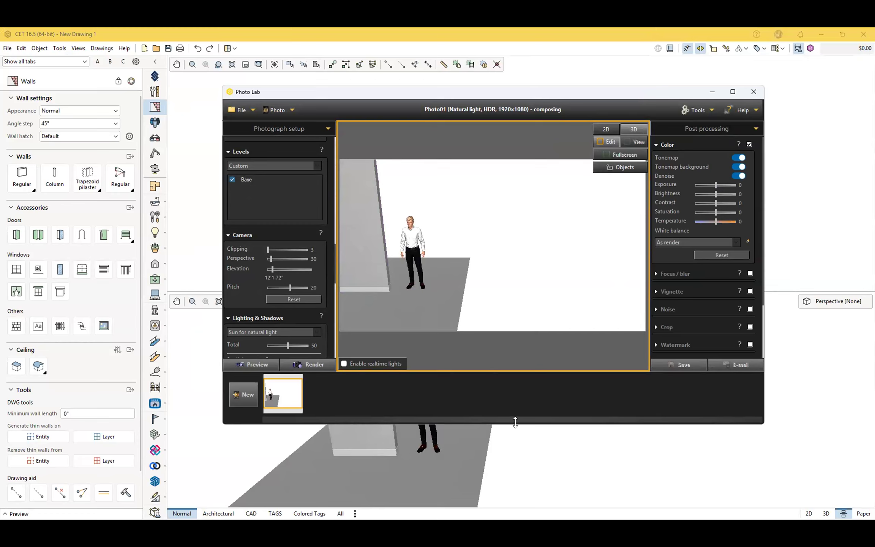
pyautogui.click(754, 92)
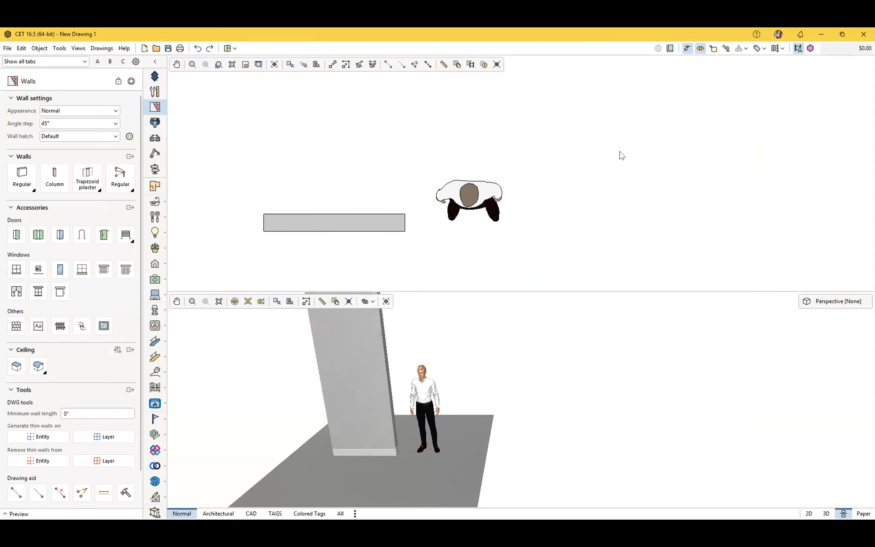
# - Open the CET 16.5 Major release notes in the Configura Help Center and skim through the feature updates
pyautogui.click(119, 51)
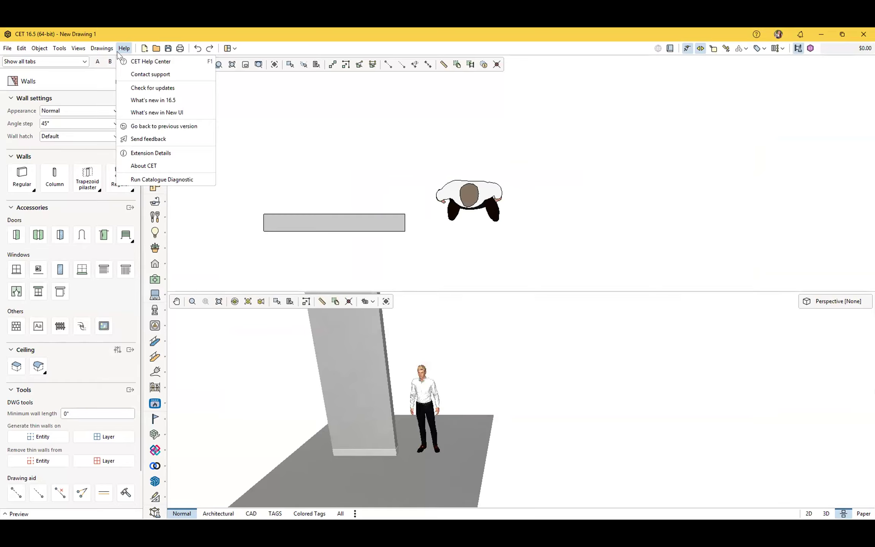
pyautogui.click(178, 99)
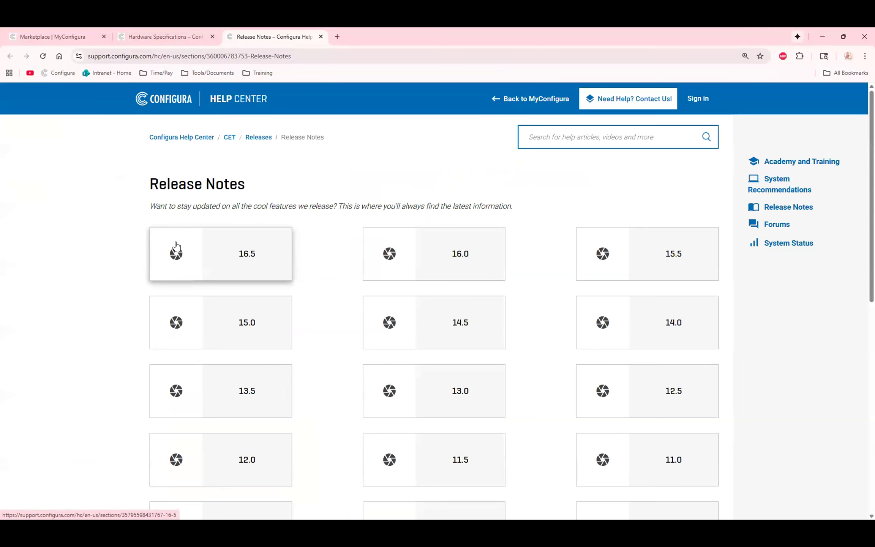
pyautogui.click(262, 249)
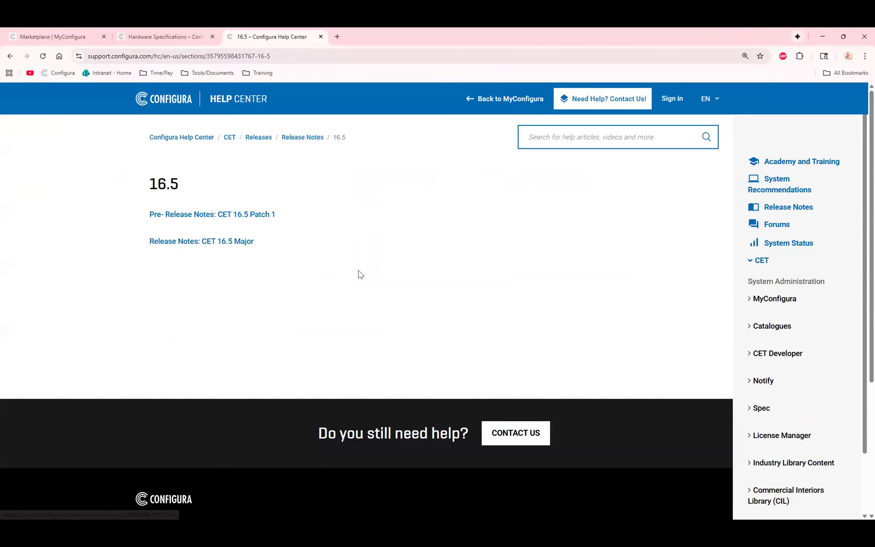
pyautogui.click(197, 243)
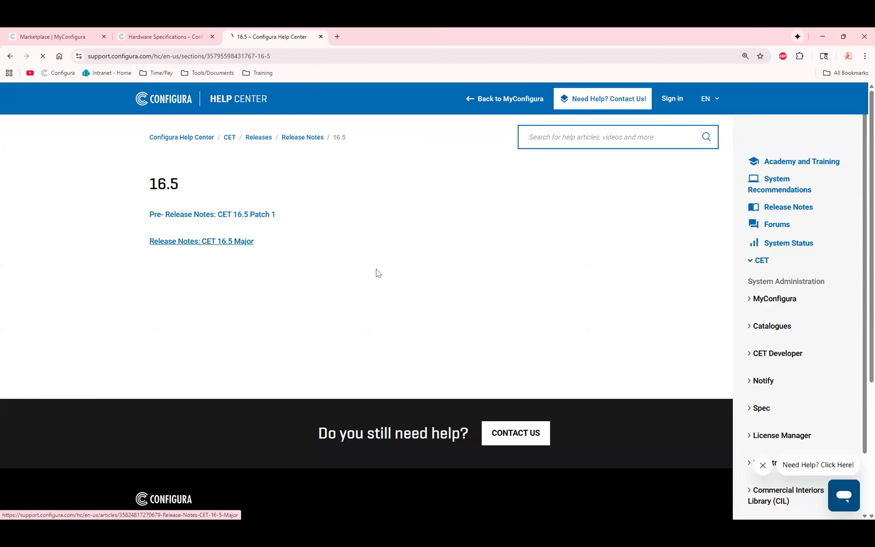
pyautogui.scroll(-6, 469, 325)
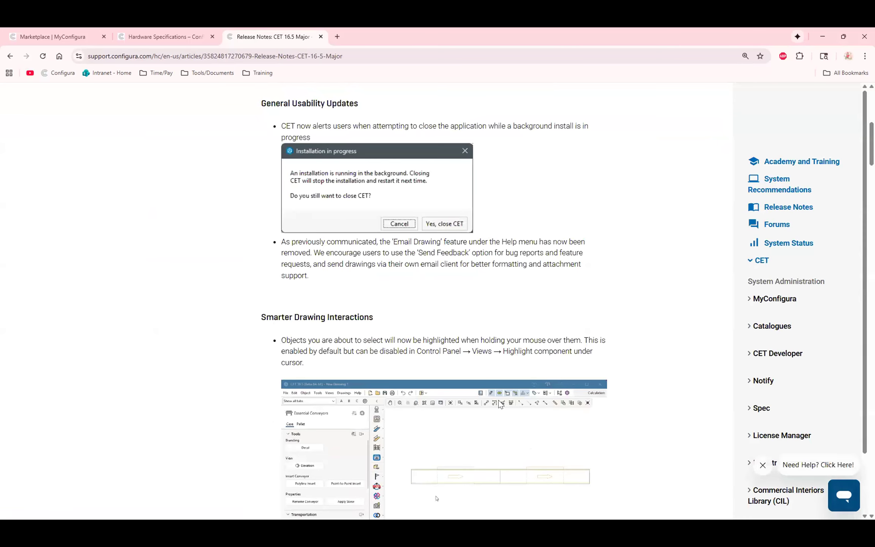
pyautogui.scroll(-5, 500, 404)
pyautogui.scroll(10, 549, 288)
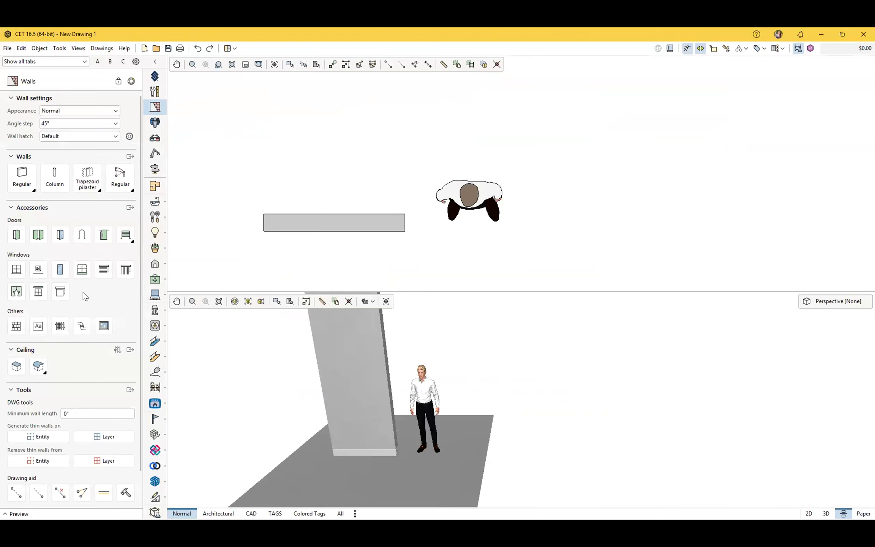
# - Open the Configura Help Center, view the support chat's topics, and return to CET to look over the help options
pyautogui.click(125, 48)
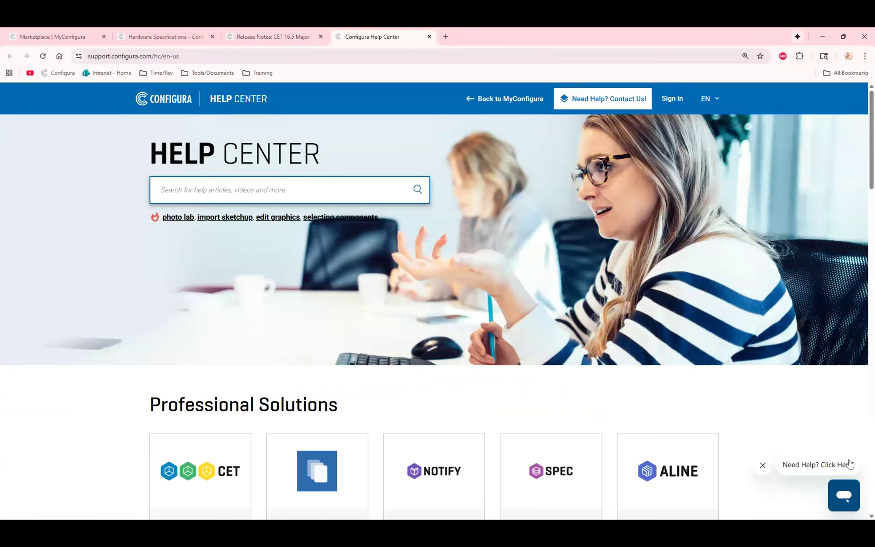
pyautogui.click(841, 494)
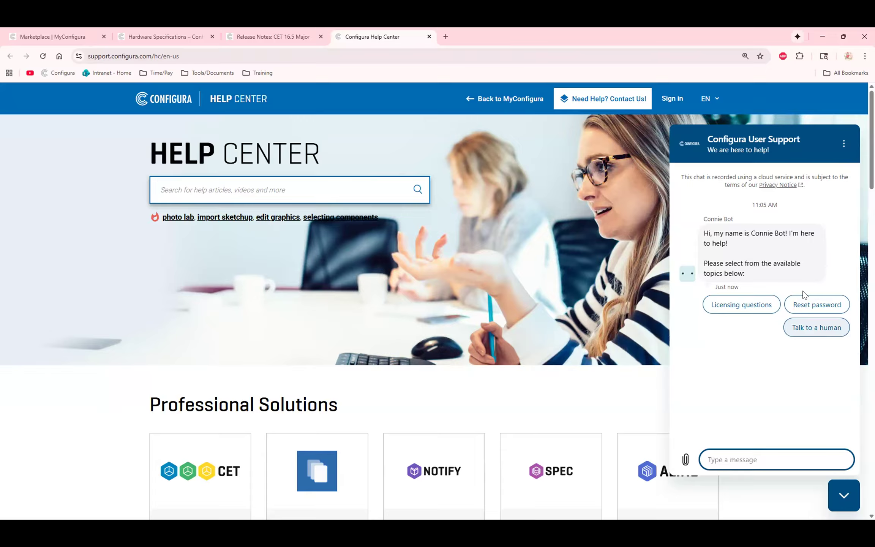
pyautogui.click(843, 497)
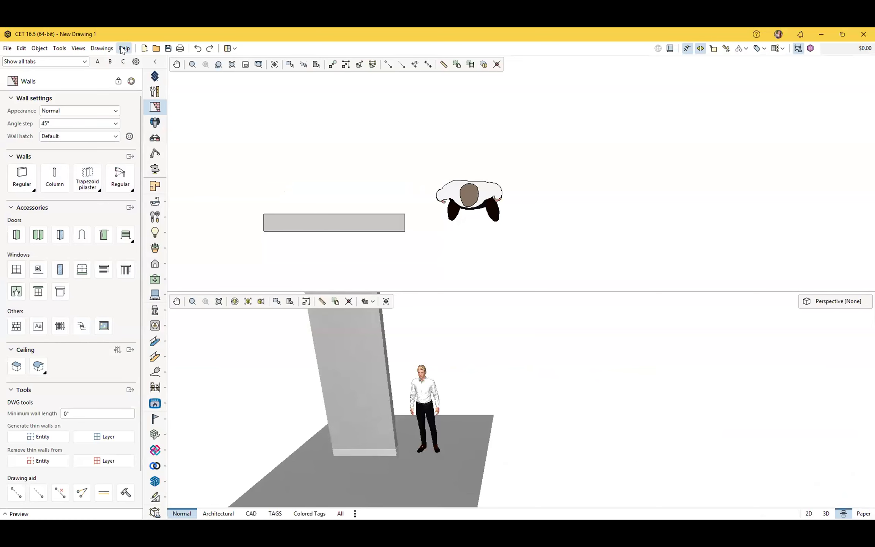
pyautogui.click(124, 49)
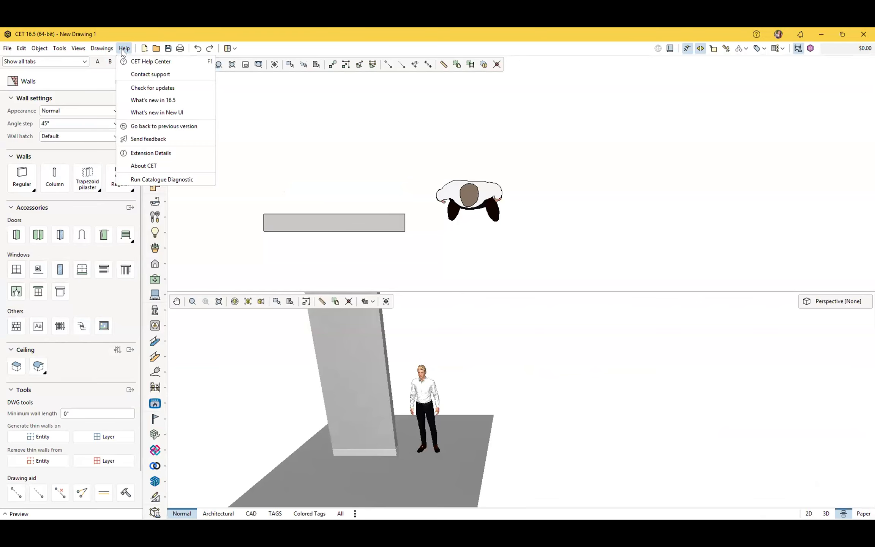
# - View the drawing's Info page and the recent drawings and templates, and look over the available editing commands
pyautogui.click(7, 48)
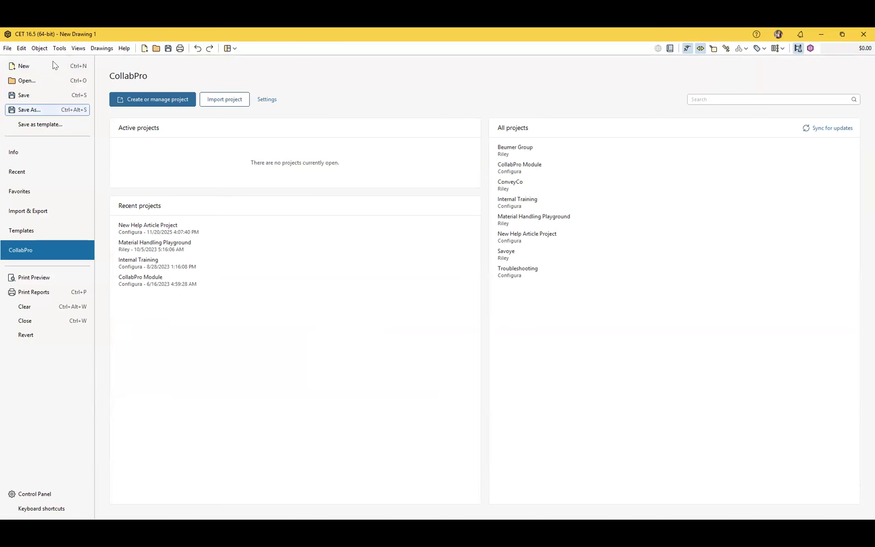
pyautogui.click(47, 152)
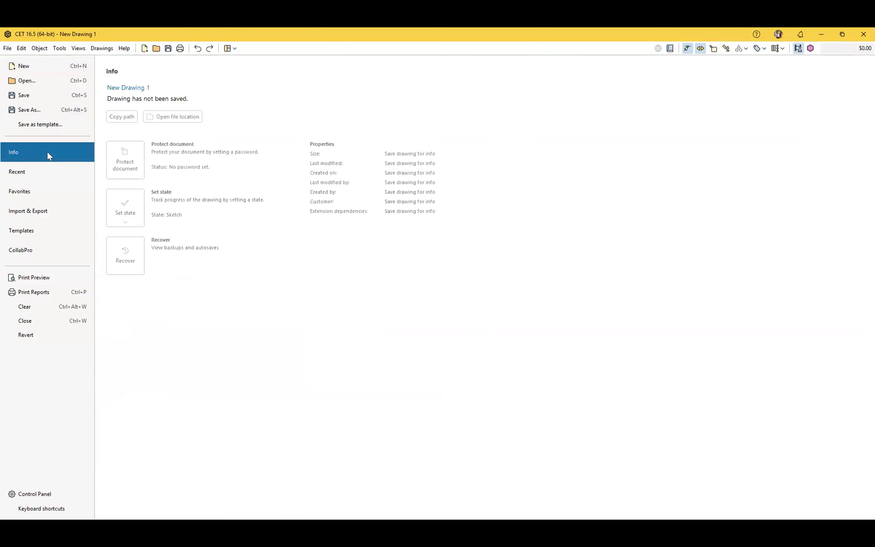
pyautogui.click(43, 174)
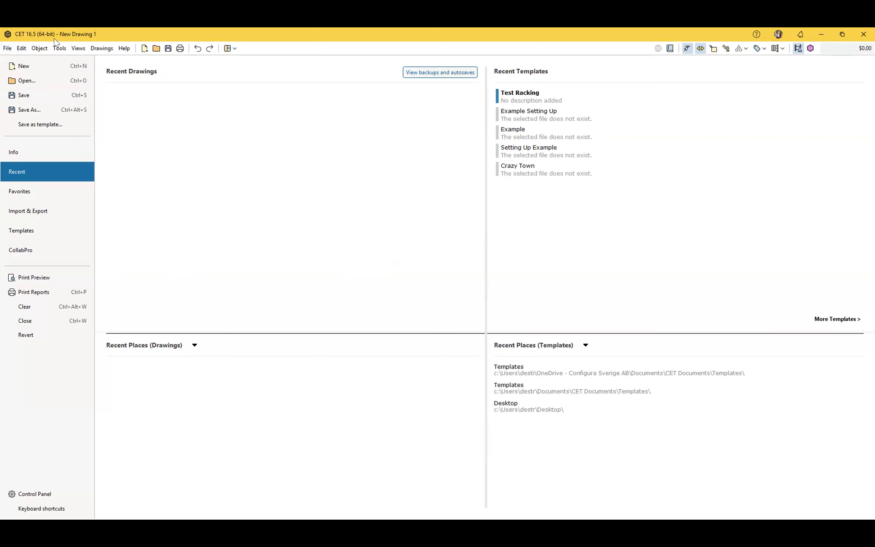
pyautogui.click(8, 48)
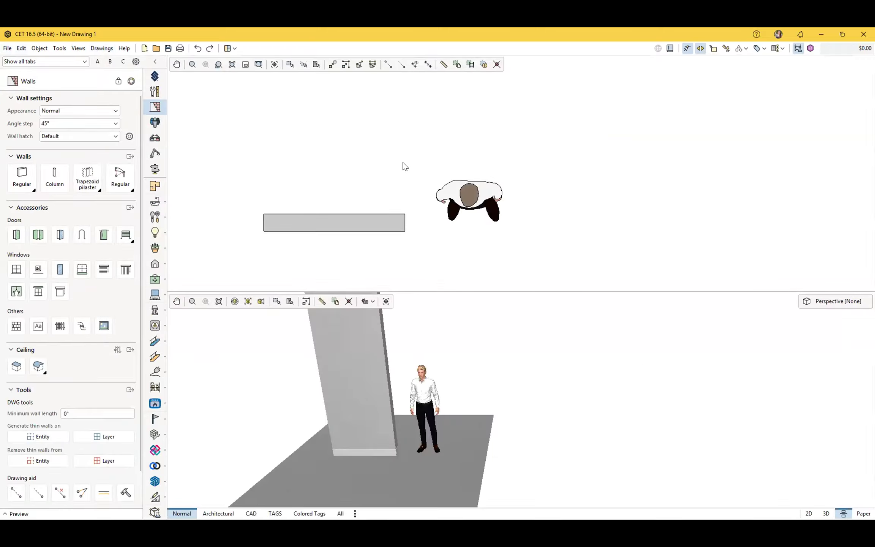
pyautogui.click(21, 48)
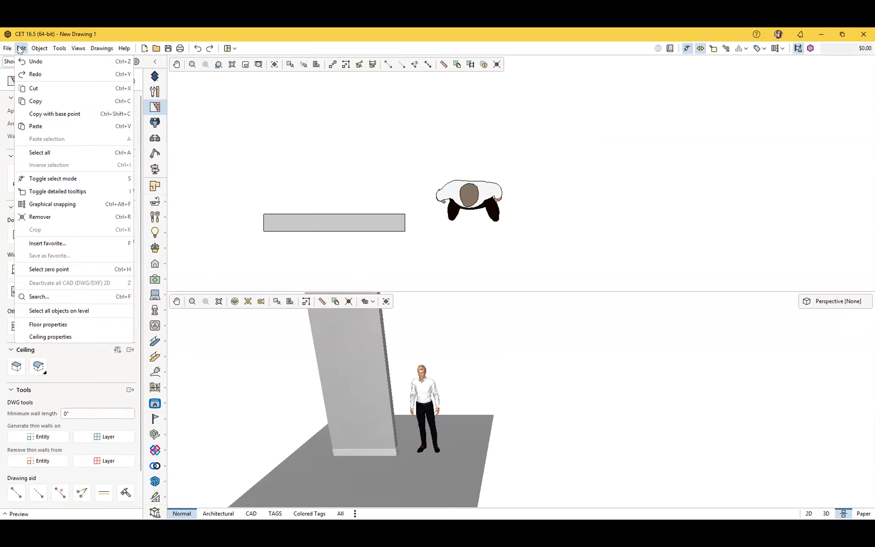
pyautogui.moveTo(39, 50)
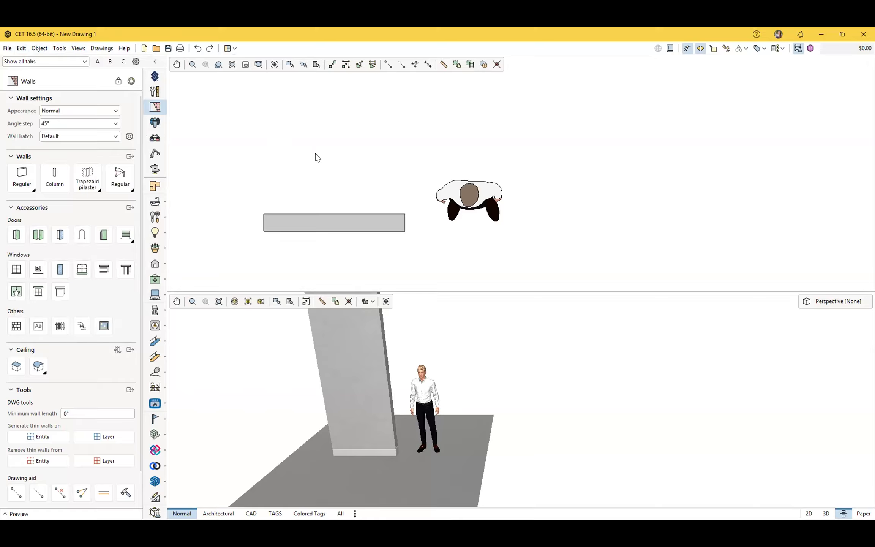
# - Switch to the training PDF in Acrobat and review the Views & Navigation page
pyautogui.scroll(3, 416, 428)
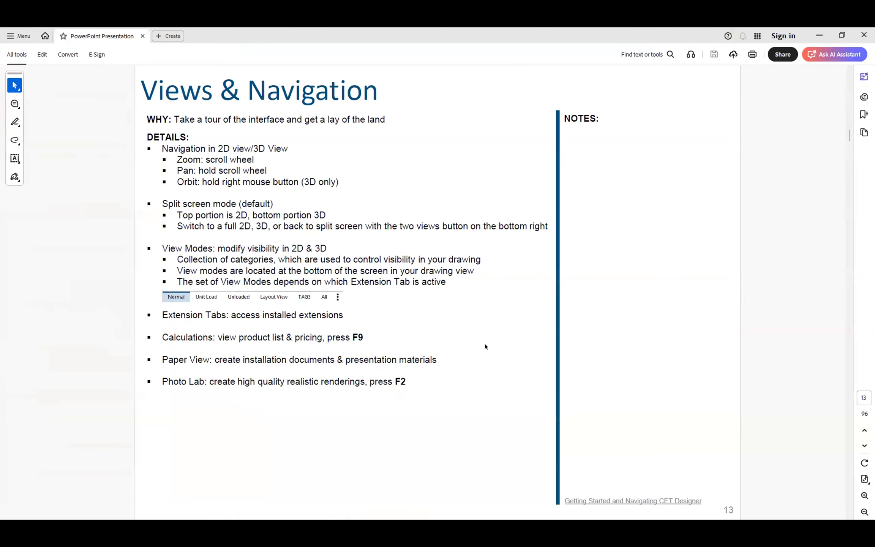
pyautogui.scroll(-3, 485, 343)
pyautogui.scroll(3, 459, 338)
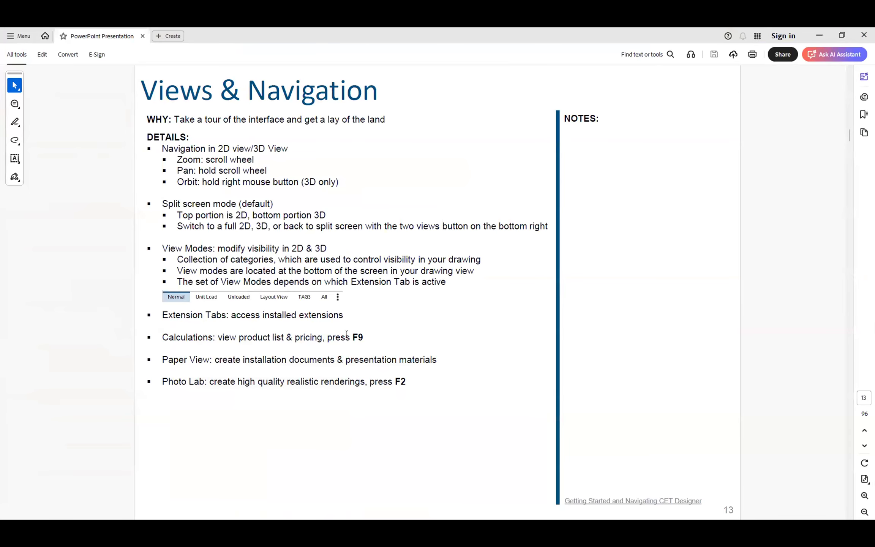
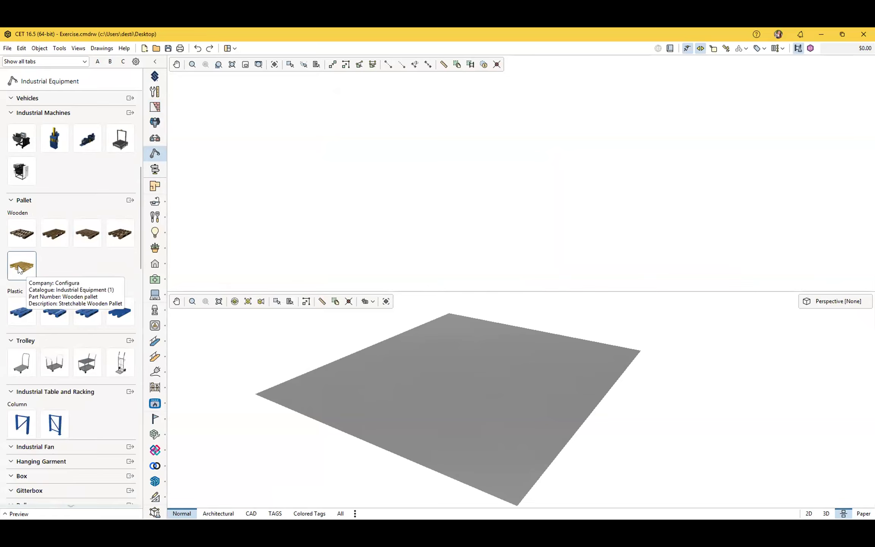
# - Place one stretchable wooden pallet in the 2D plan with its default size and end the placement
pyautogui.moveTo(20, 269); pyautogui.dragTo(79, 263)
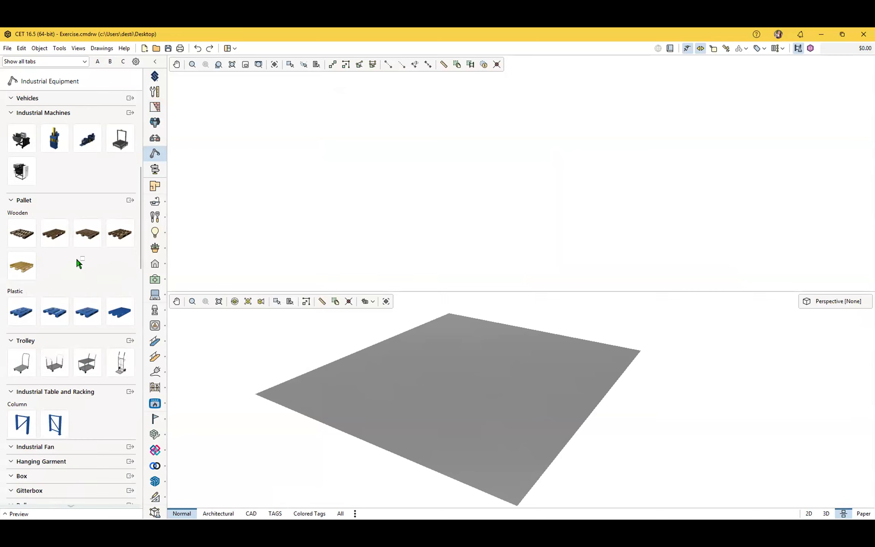
pyautogui.moveTo(267, 225); pyautogui.dragTo(388, 163)
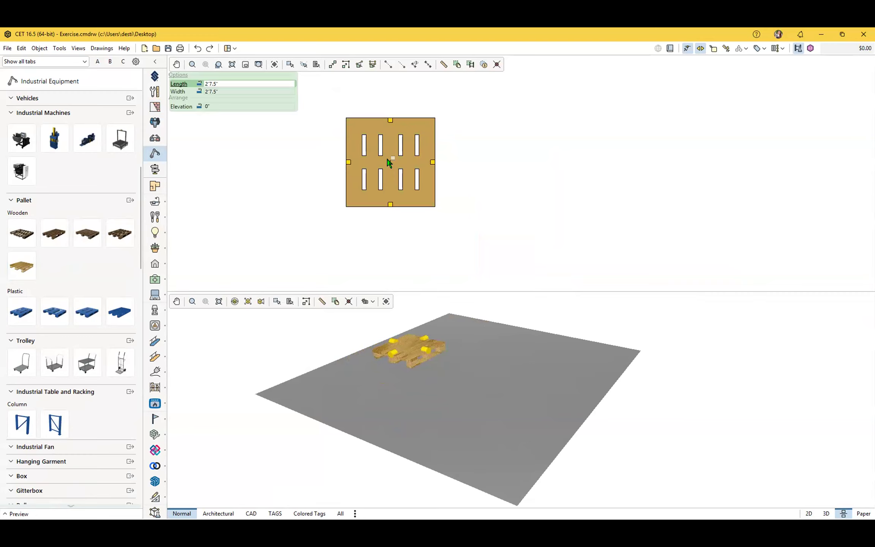
pyautogui.moveTo(387, 160); pyautogui.dragTo(399, 177)
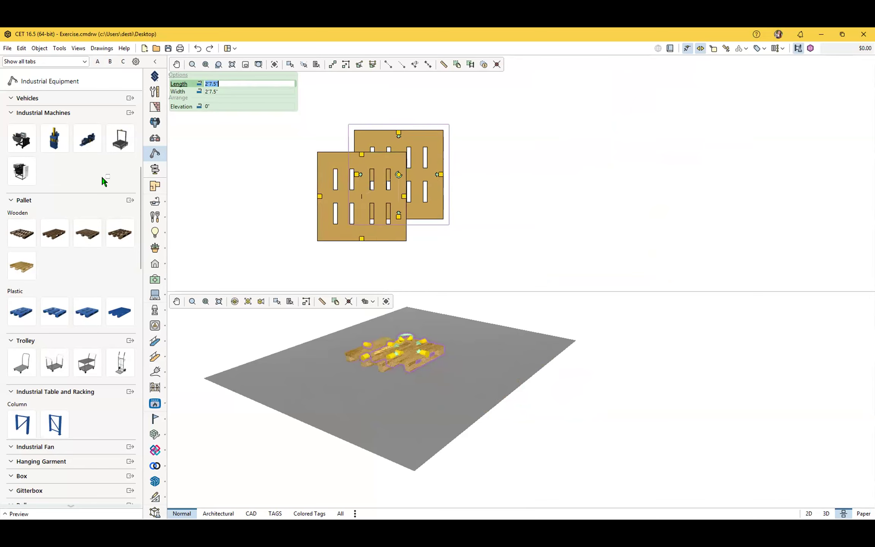
pyautogui.press('Escape')
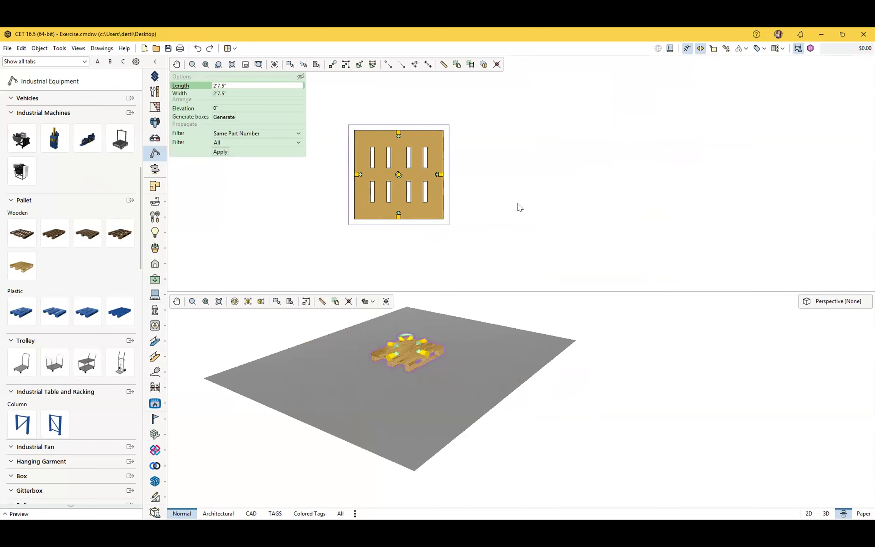
pyautogui.click(513, 176)
# - Begin placing a second stretchable wooden pallet and set its length and width to 3'0" each
pyautogui.click(22, 272)
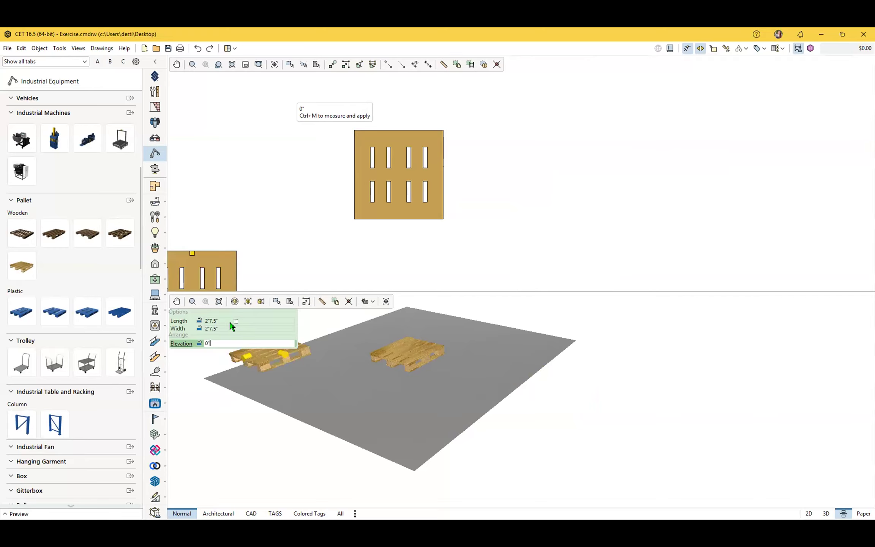
pyautogui.press('Tab')
pyautogui.press('Tab')
pyautogui.press('Tab')
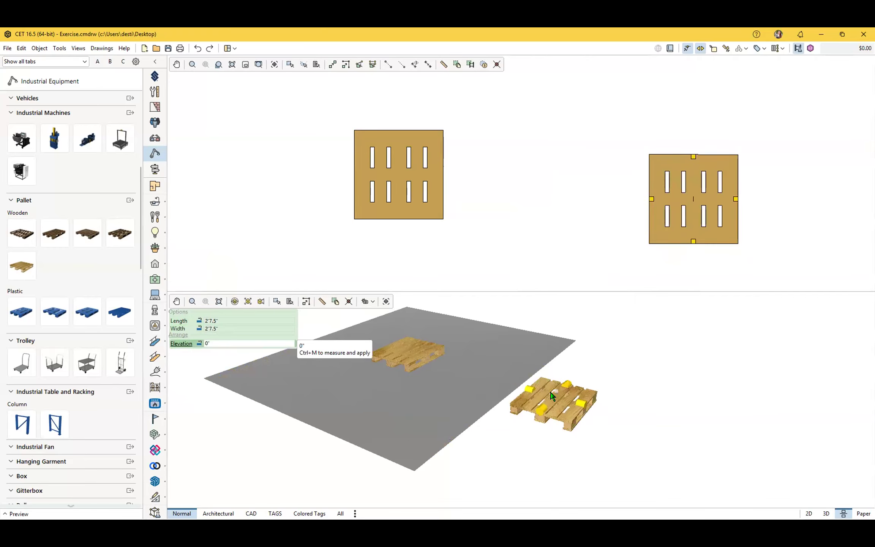
pyautogui.press('Tab')
pyautogui.press('Tab')
pyautogui.press('Tab')
pyautogui.press('Tab')
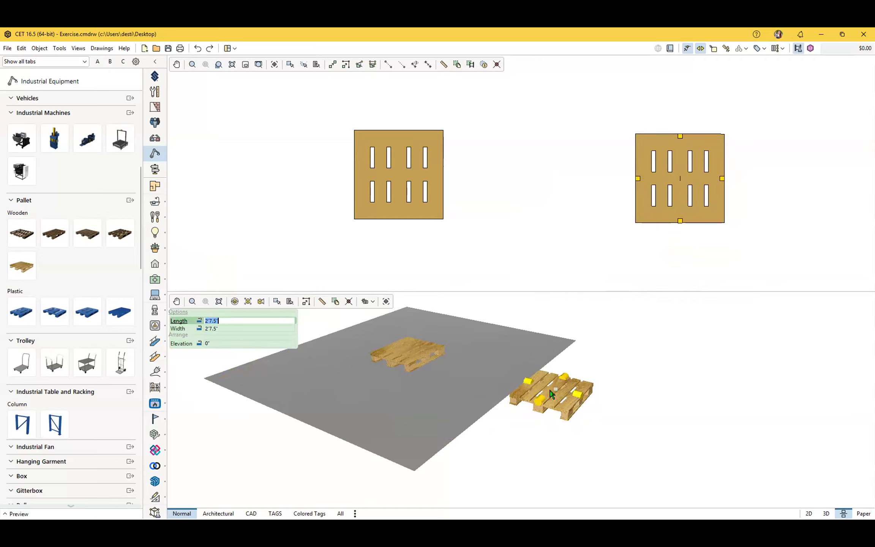
pyautogui.write("3'")
pyautogui.press('Tab')
pyautogui.write('3')
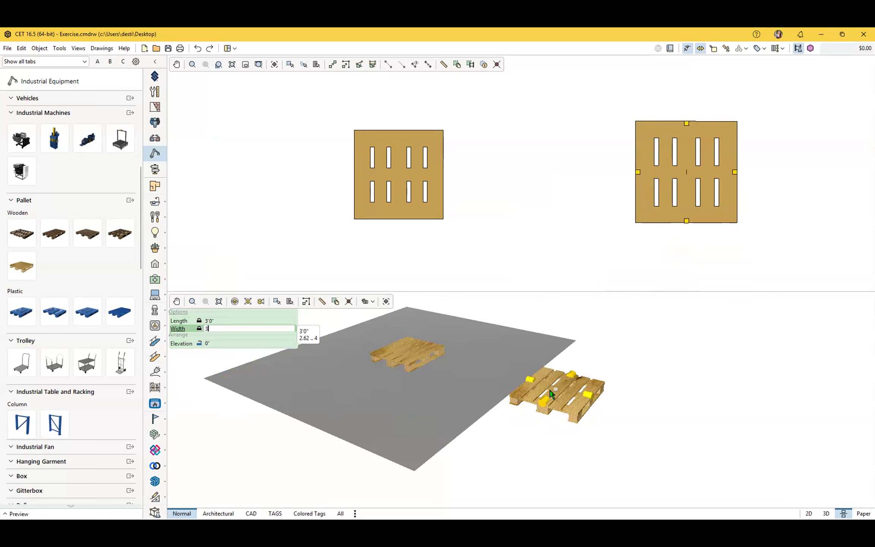
pyautogui.press('Tab')
pyautogui.press('Tab')
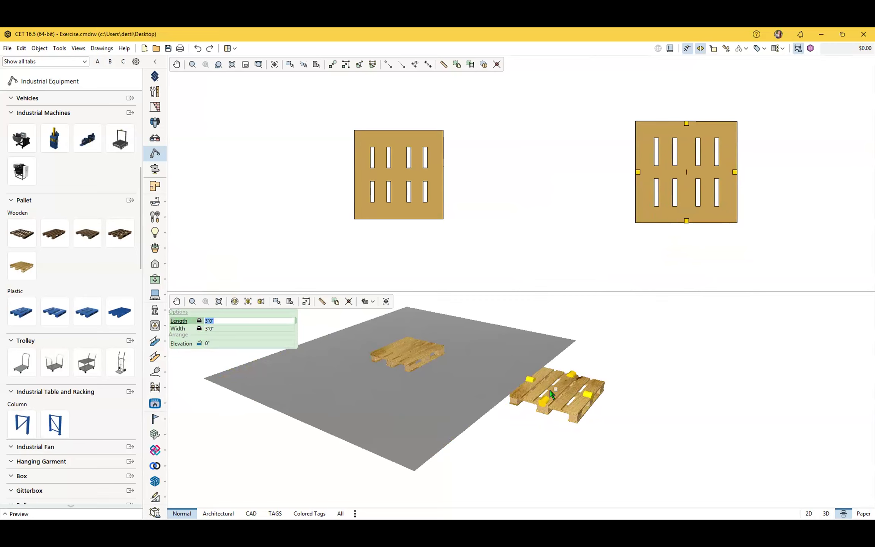
# - Keep the second pallet at 3'0" by 3'0", set its elevation to 1'0", and place it beside the first pallet
pyautogui.moveTo(552, 394); pyautogui.dragTo(235, 319)
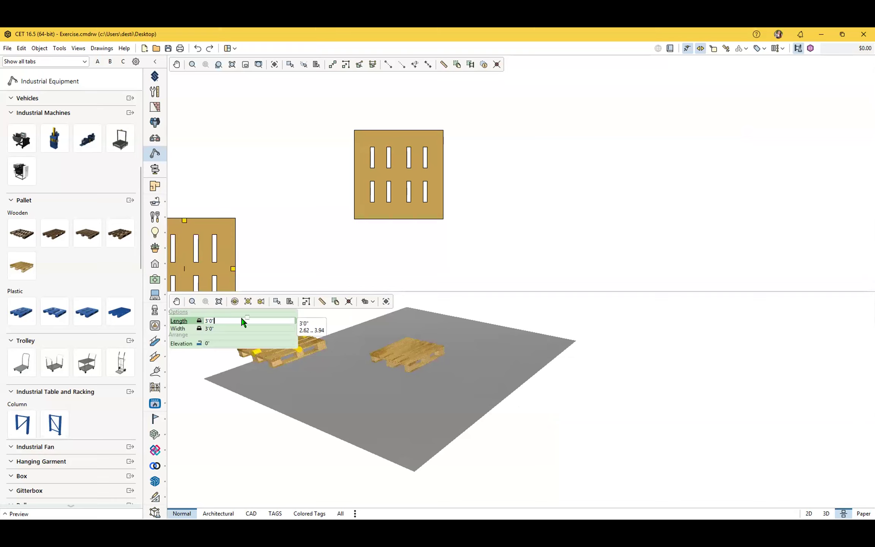
pyautogui.press('Escape')
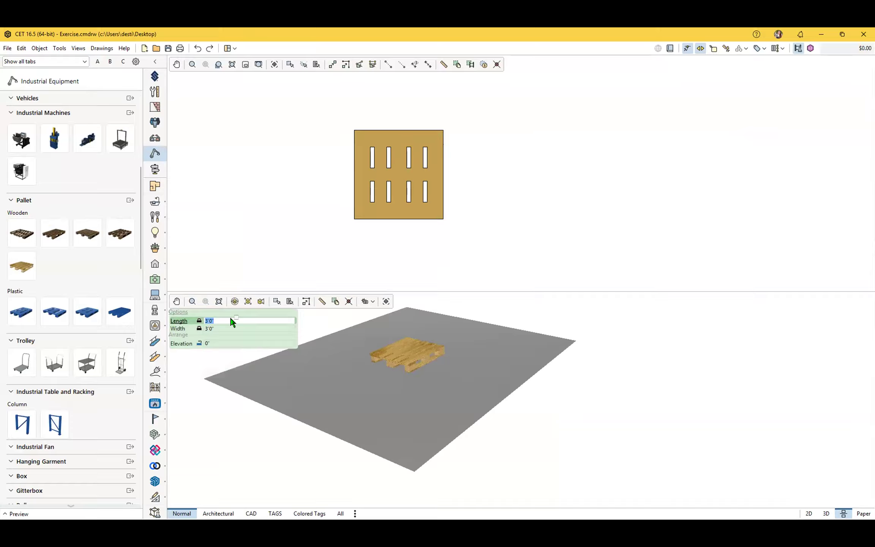
pyautogui.write('3')
pyautogui.press('Tab')
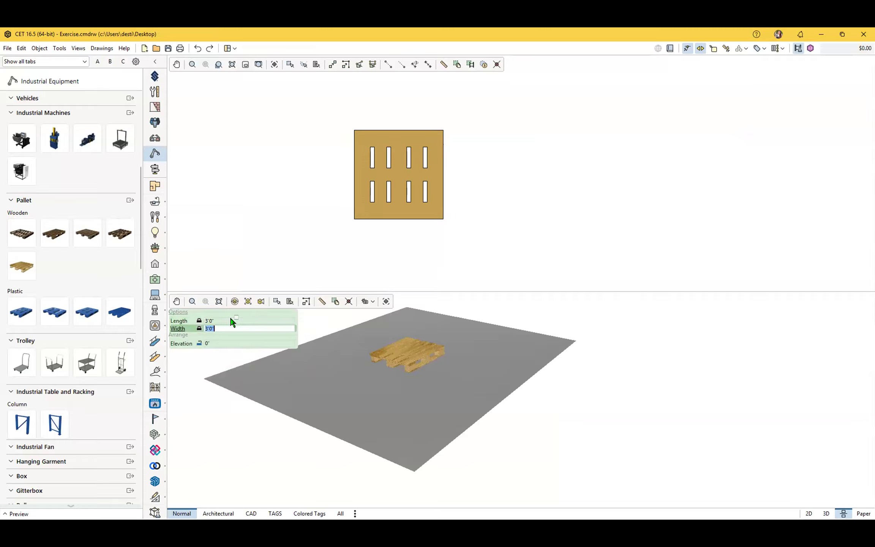
pyautogui.write('3')
pyautogui.press('Tab')
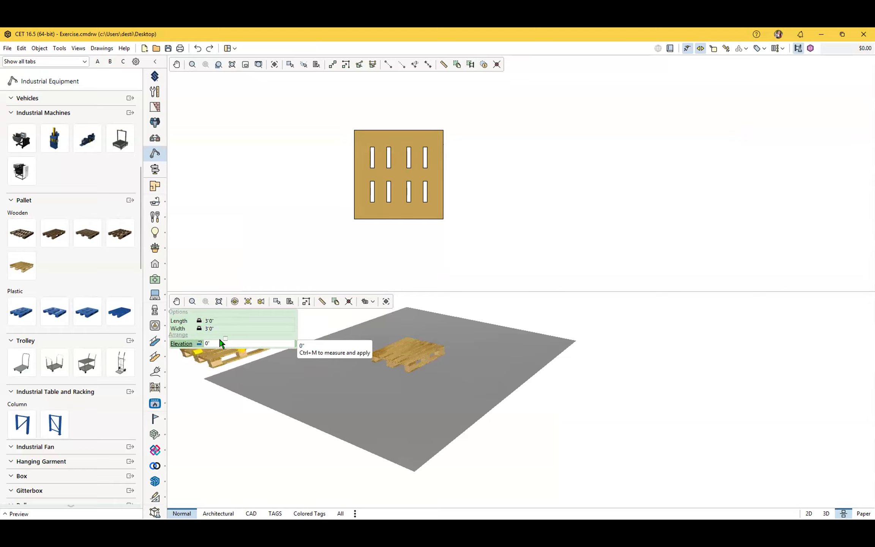
pyautogui.press('BackSpace')
pyautogui.press('BackSpace')
pyautogui.write("1'")
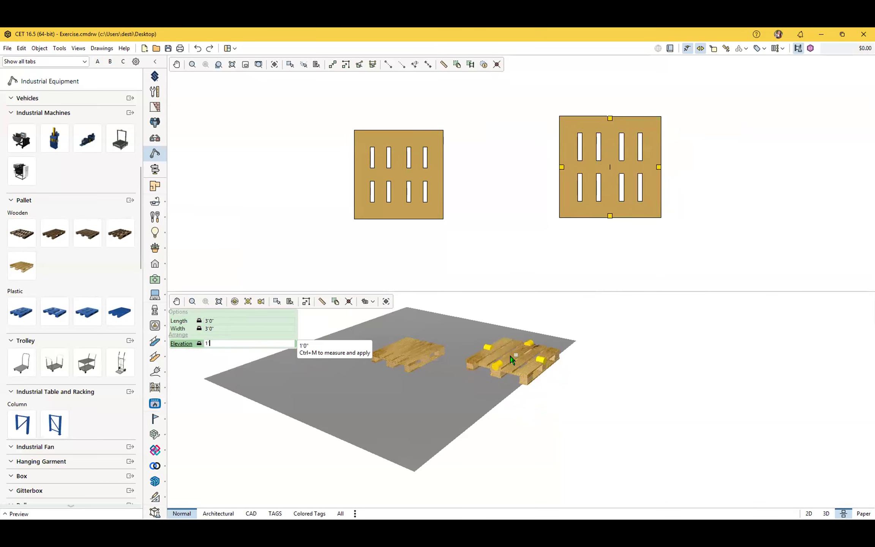
pyautogui.click(510, 357)
pyautogui.press('Escape')
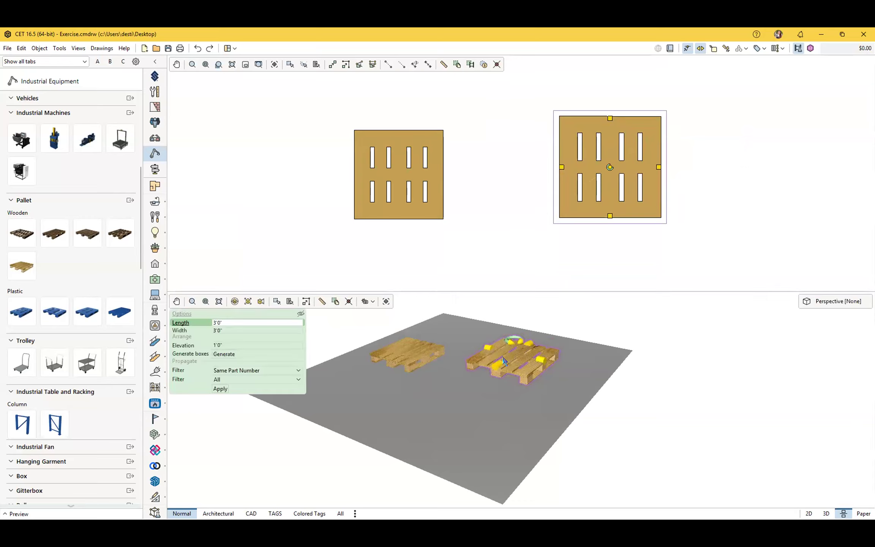
# - Check the second pallet's raised position in 3D and its size, elevation and box options
pyautogui.scroll(1, 513, 400)
pyautogui.moveTo(514, 400)
pyautogui.mouseDown(button='middle')
pyautogui.moveTo(557, 459)
pyautogui.moveTo(544, 424)
pyautogui.moveTo(542, 375)
pyautogui.moveTo(563, 383)
pyautogui.moveTo(528, 398)
pyautogui.moveTo(537, 428)
pyautogui.moveTo(552, 429)
pyautogui.moveTo(541, 385)
pyautogui.moveTo(543, 403)
pyautogui.moveTo(528, 409)
pyautogui.mouseUp(button='middle')
pyautogui.click(481, 414)
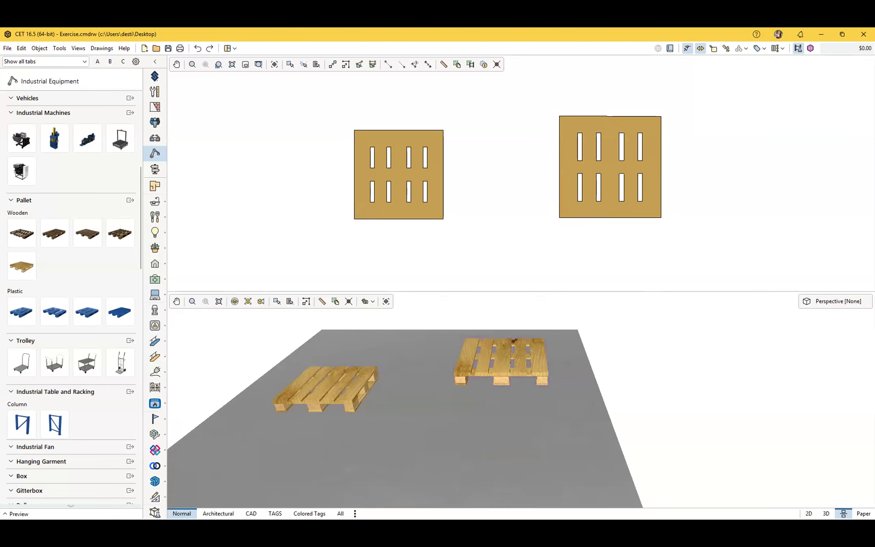
pyautogui.click(587, 212)
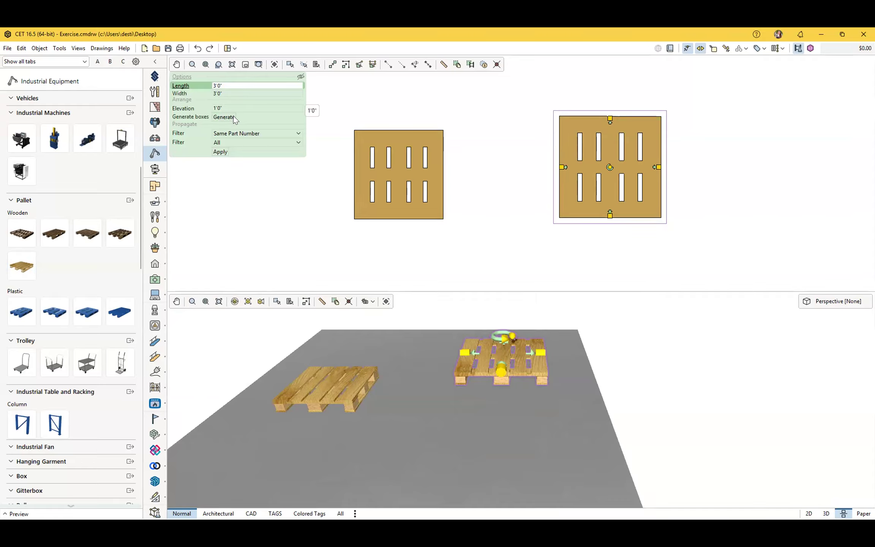
# - Generate boxes on the first stretchable pallet using Square Box with 3 layers and no overhang
pyautogui.click(336, 405)
pyautogui.moveTo(417, 351); pyautogui.dragTo(507, 356)
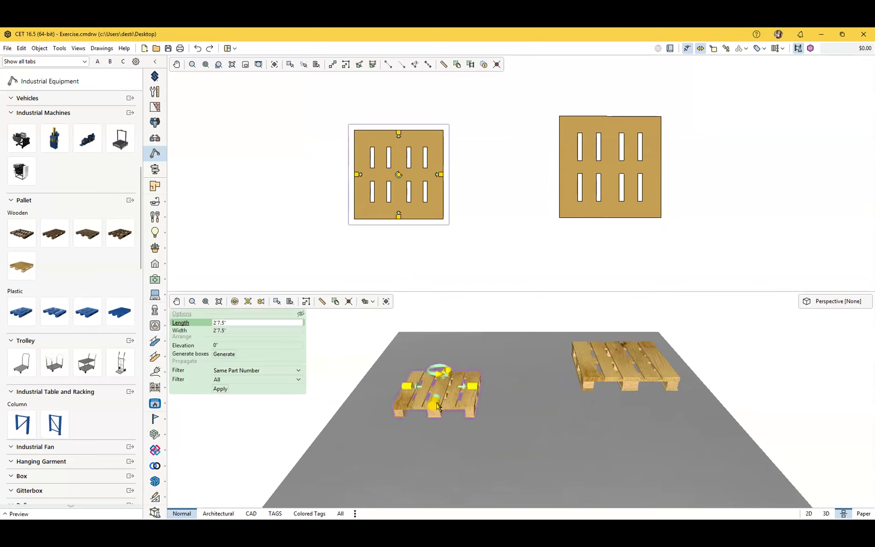
pyautogui.click(225, 354)
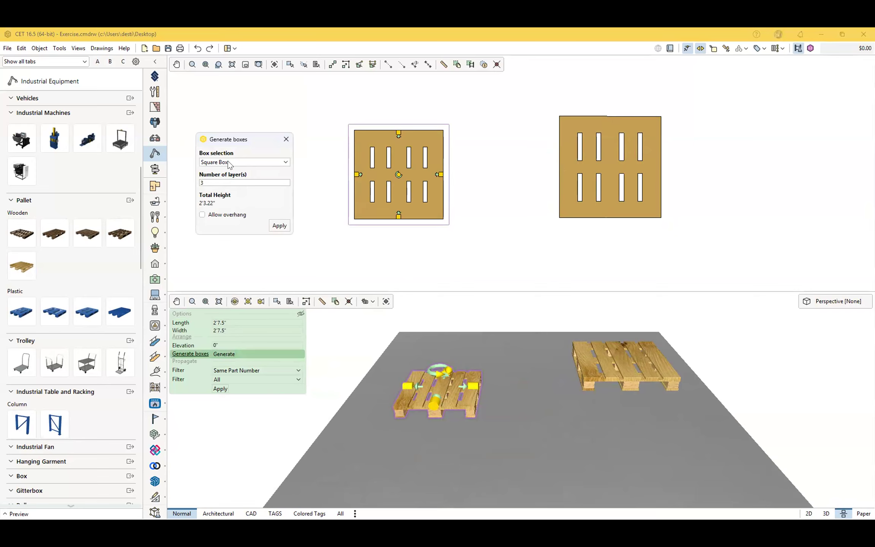
pyautogui.click(230, 163)
pyautogui.click(228, 164)
pyautogui.click(218, 183)
pyautogui.click(279, 226)
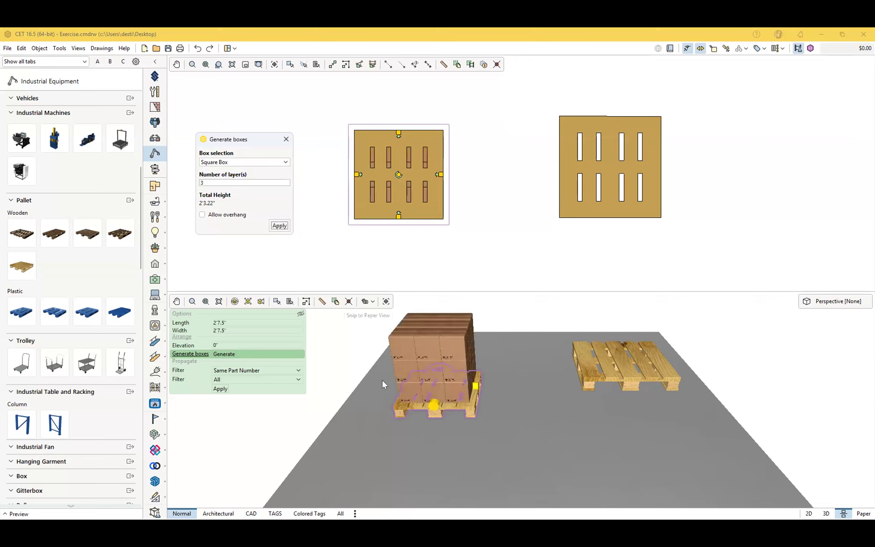
# - Examine the stacked boxes on the pallet from several angles in 3D and close the box generation settings
pyautogui.moveTo(427, 411); pyautogui.dragTo(497, 402, button='middle')
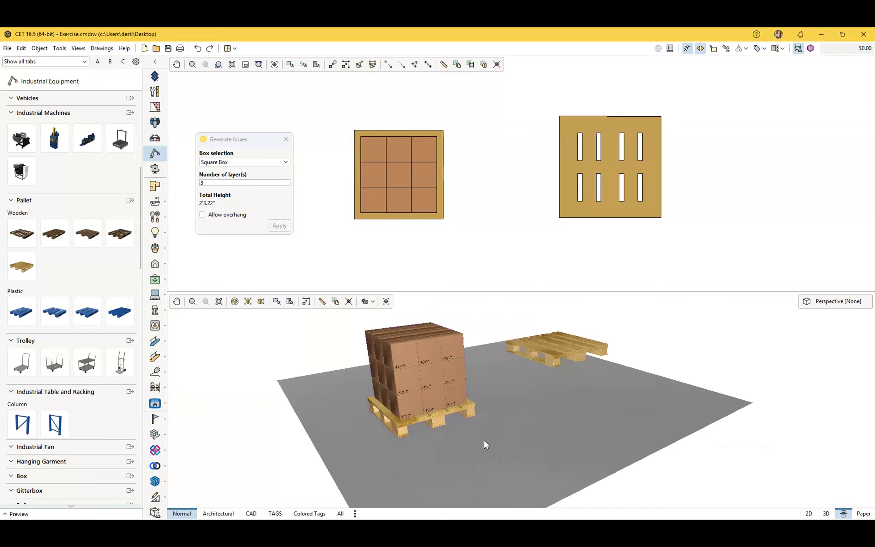
pyautogui.moveTo(465, 440); pyautogui.dragTo(338, 437, button='middle')
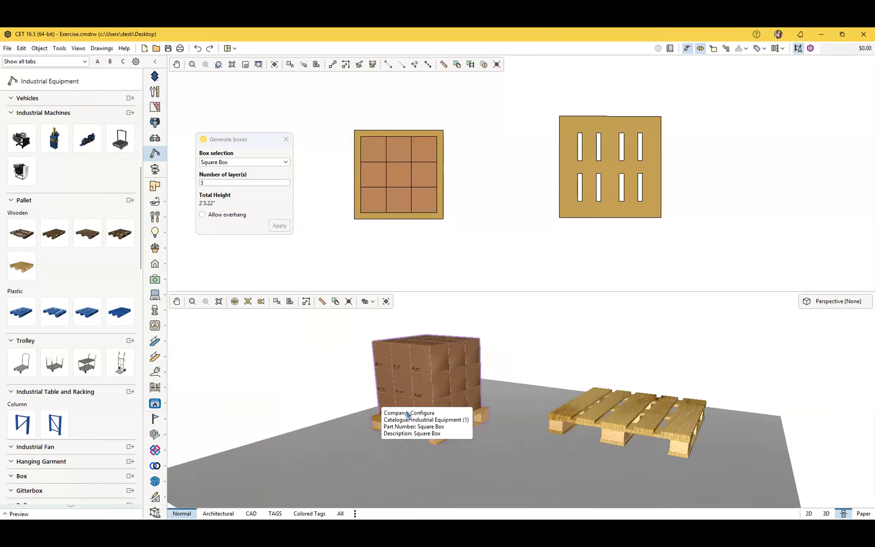
pyautogui.click(415, 429)
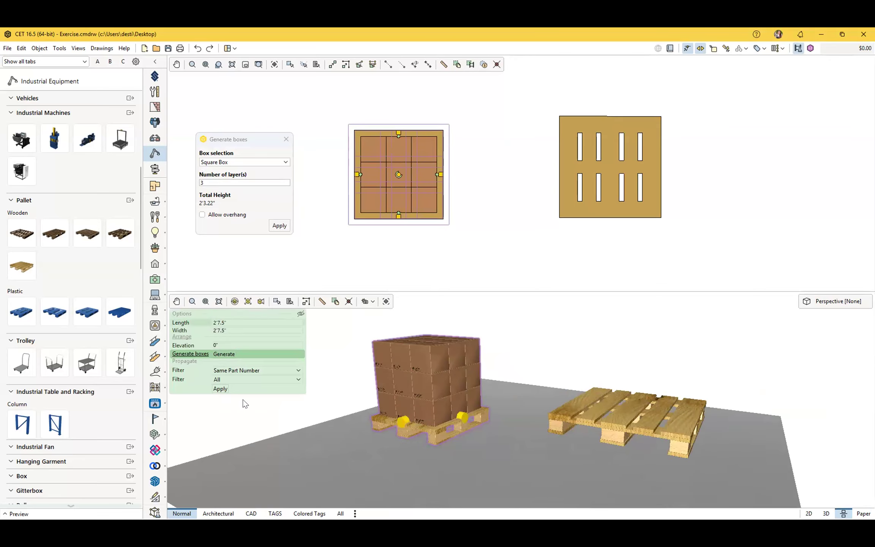
pyautogui.click(253, 420)
pyautogui.click(285, 139)
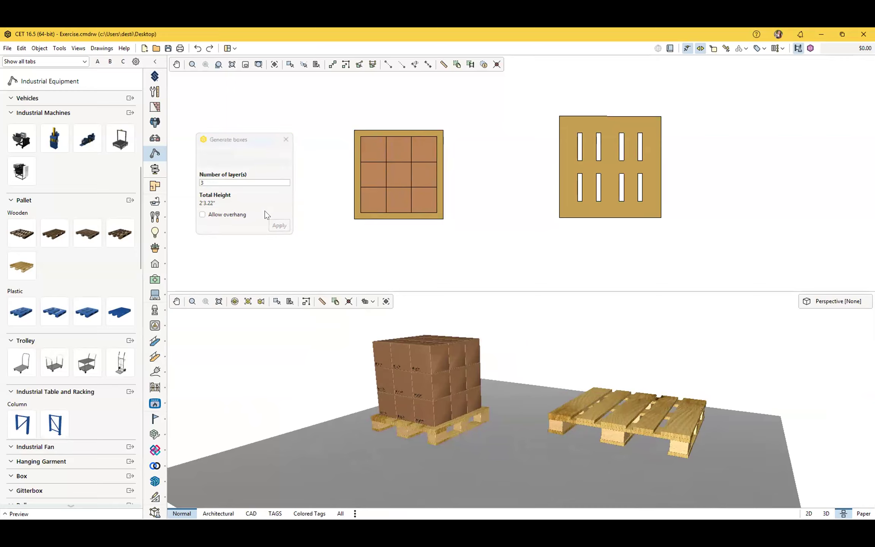
# - Place four dark wooden pallets of the first type beside the stretchable ones, snapped into two columns of two
pyautogui.scroll(1, 274, 214)
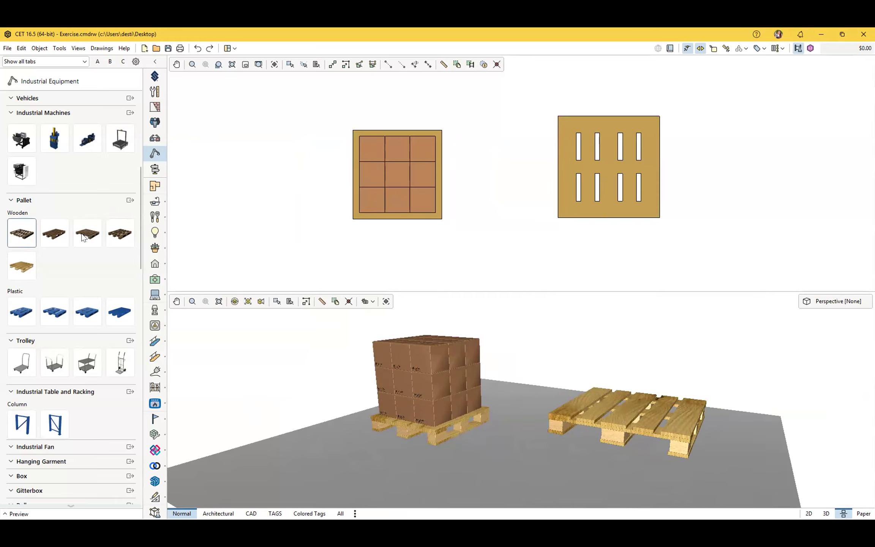
pyautogui.click(21, 235)
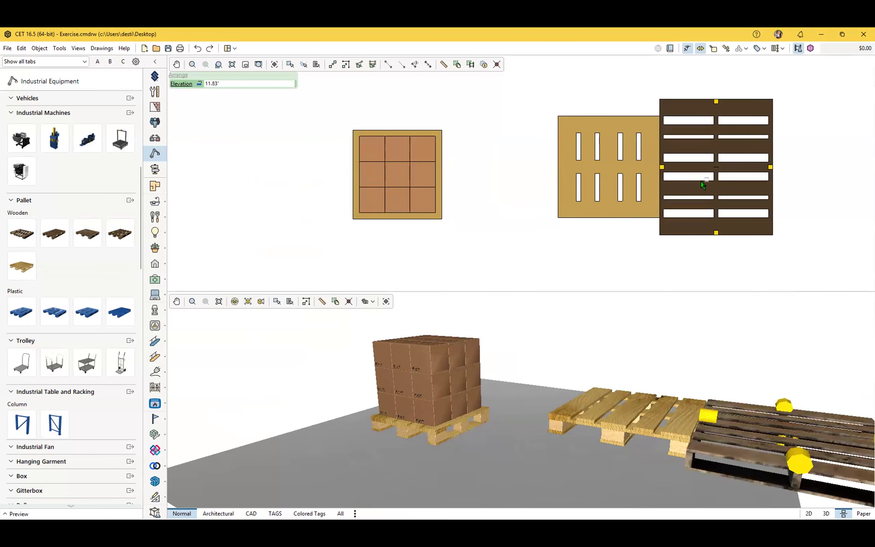
pyautogui.scroll(-2, 767, 192)
pyautogui.moveTo(743, 232); pyautogui.dragTo(465, 221, button='middle')
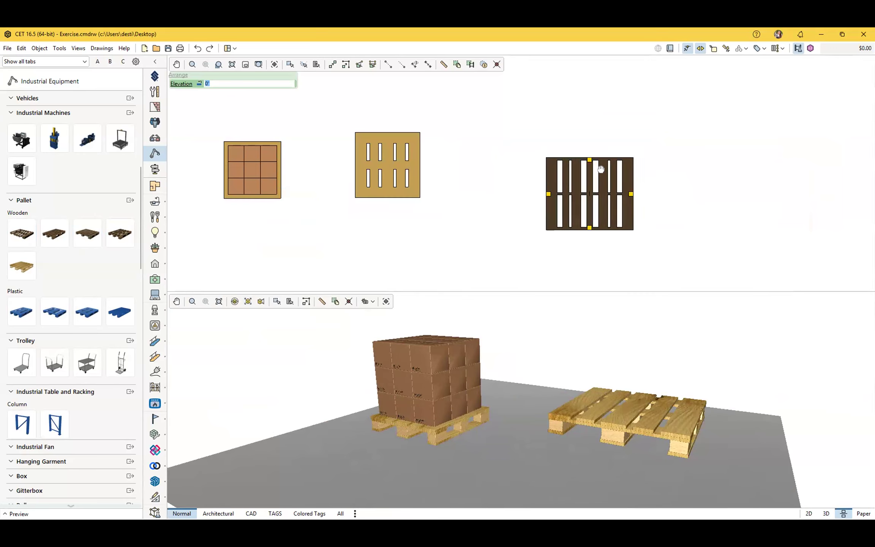
pyautogui.click(739, 182)
pyautogui.click(729, 253)
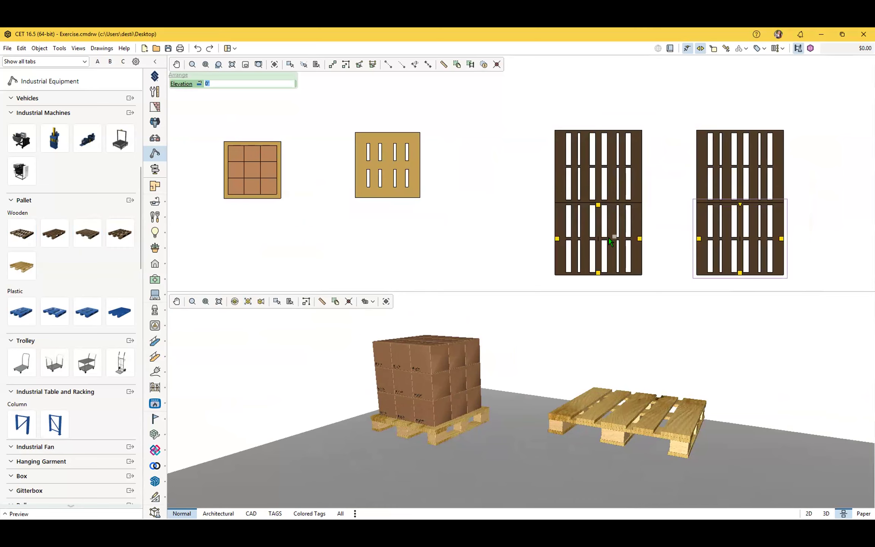
pyautogui.scroll(-2, 512, 235)
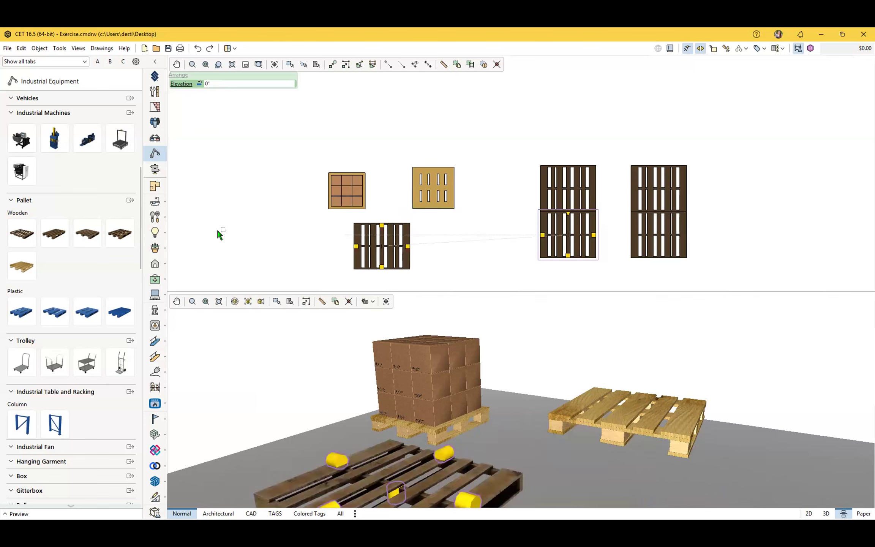
pyautogui.press('Escape')
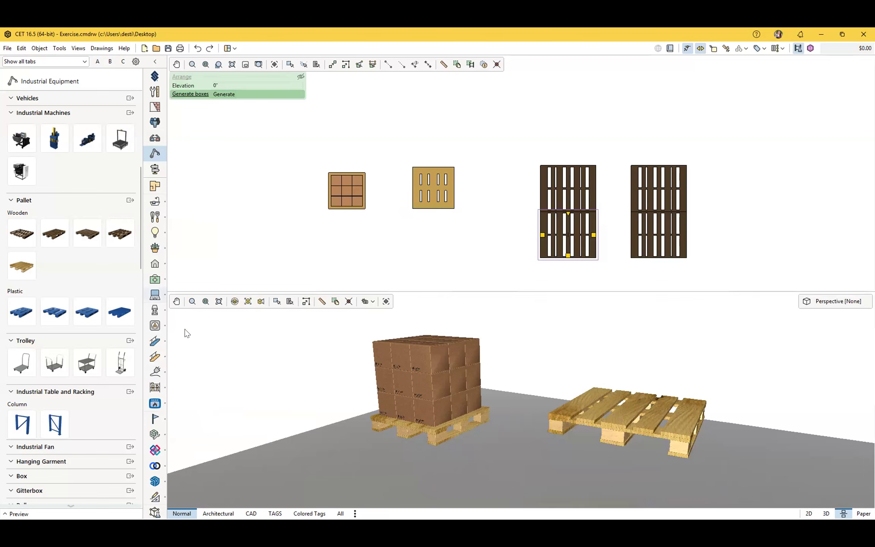
pyautogui.click(454, 273)
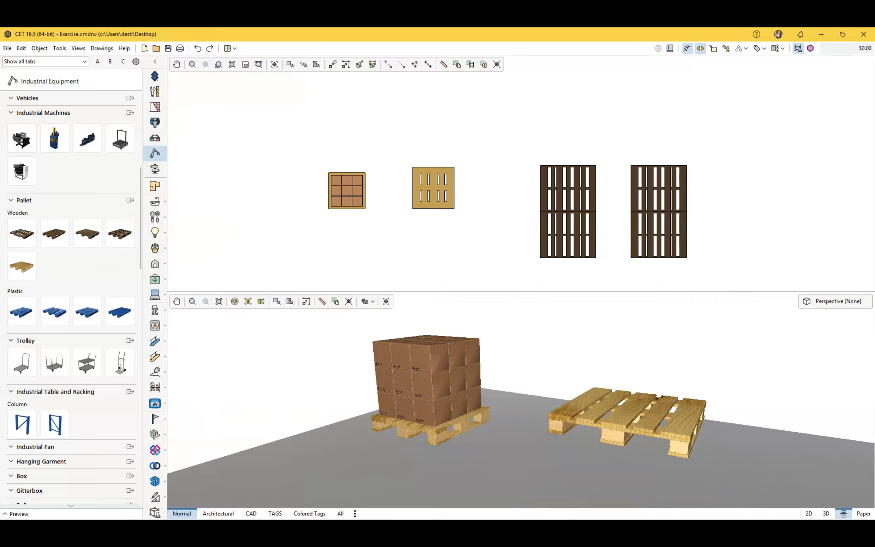
# - Select a dark pallet and the 3'0" stretchable pallet in turn and step through their editable properties
pyautogui.click(568, 235)
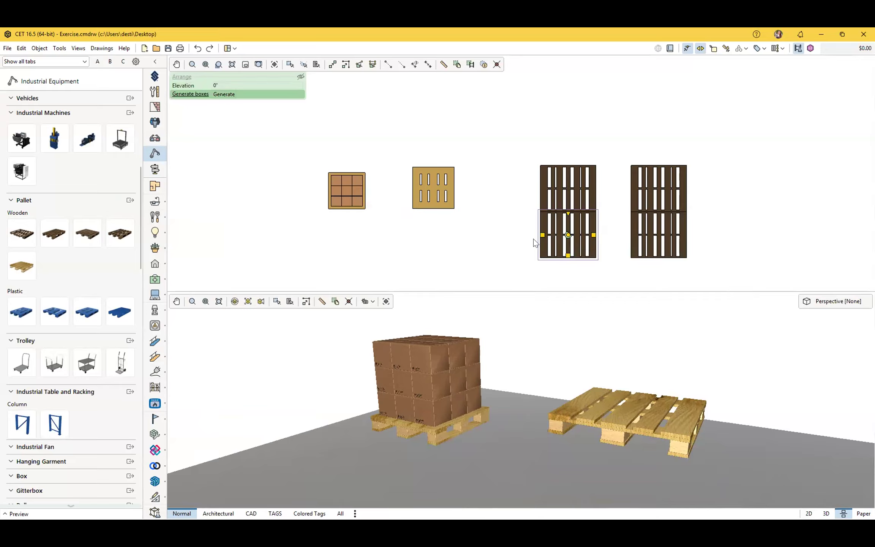
pyautogui.press('Tab')
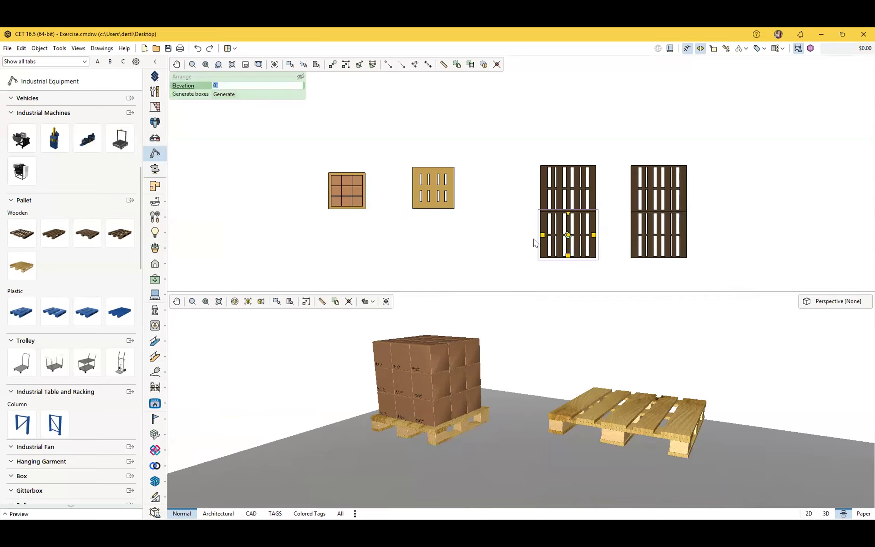
pyautogui.click(412, 195)
pyautogui.press('Tab')
pyautogui.press('Tab')
pyautogui.press('Tab')
pyautogui.press('Tab')
pyautogui.press('Tab')
pyautogui.press('Tab')
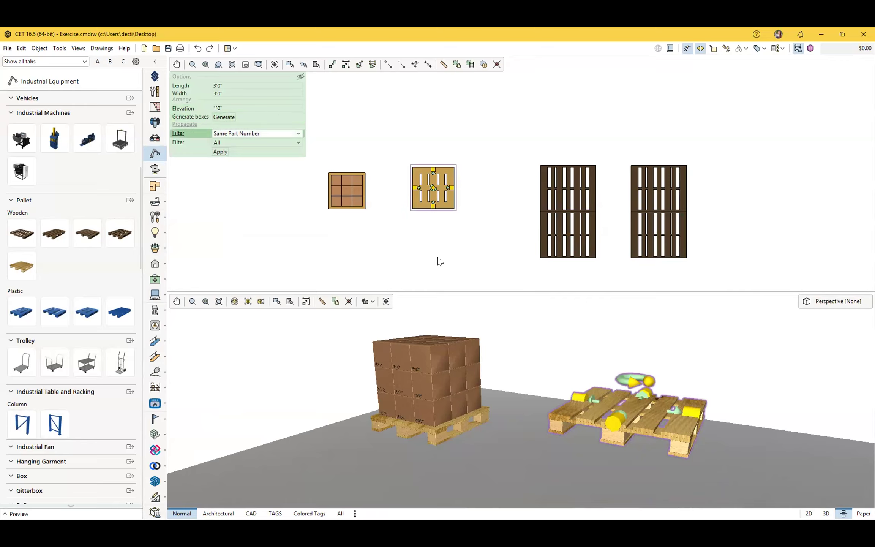
pyautogui.press('Tab')
pyautogui.press('Tab')
pyautogui.press('Tab')
pyautogui.press('Tab')
pyautogui.press('Tab')
pyautogui.press('Tab')
pyautogui.press('Tab')
pyautogui.press('Tab')
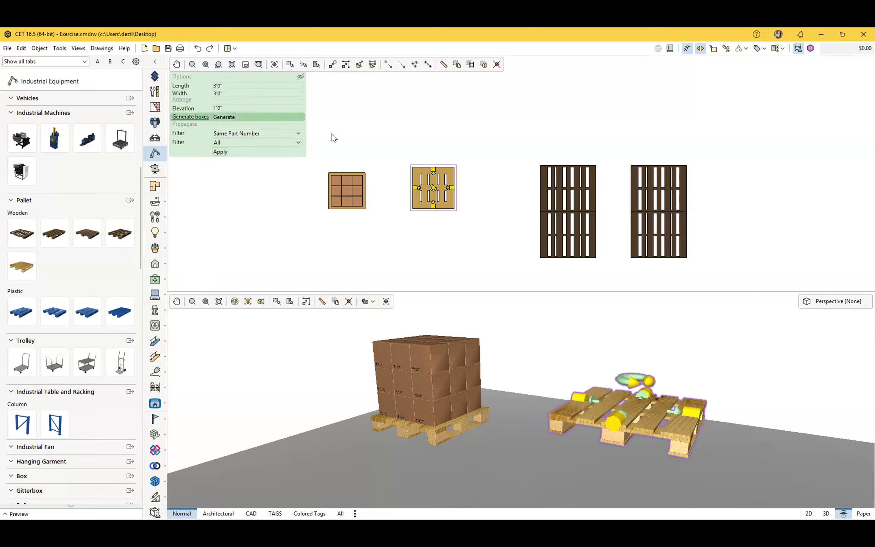
# - Open the box generation settings for the 3'0" stretchable pallet and close them without applying anything
pyautogui.press('Return')
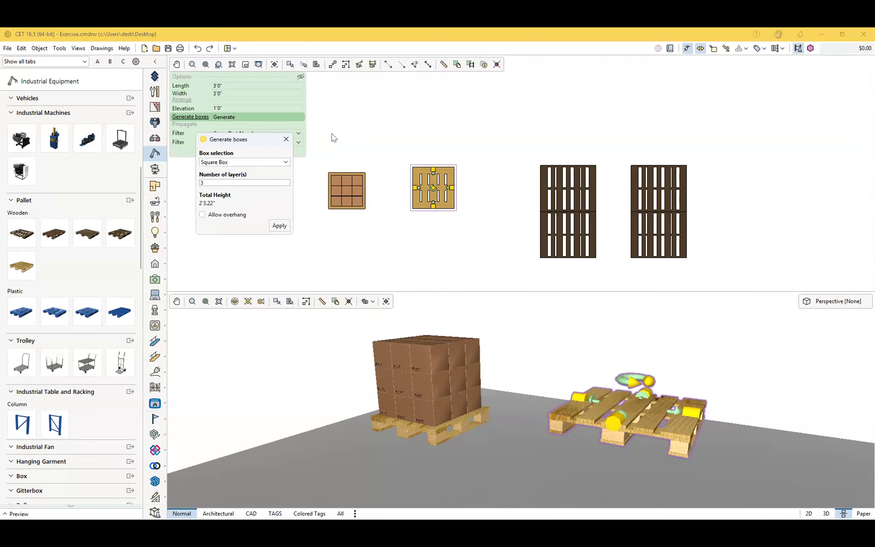
pyautogui.click(285, 140)
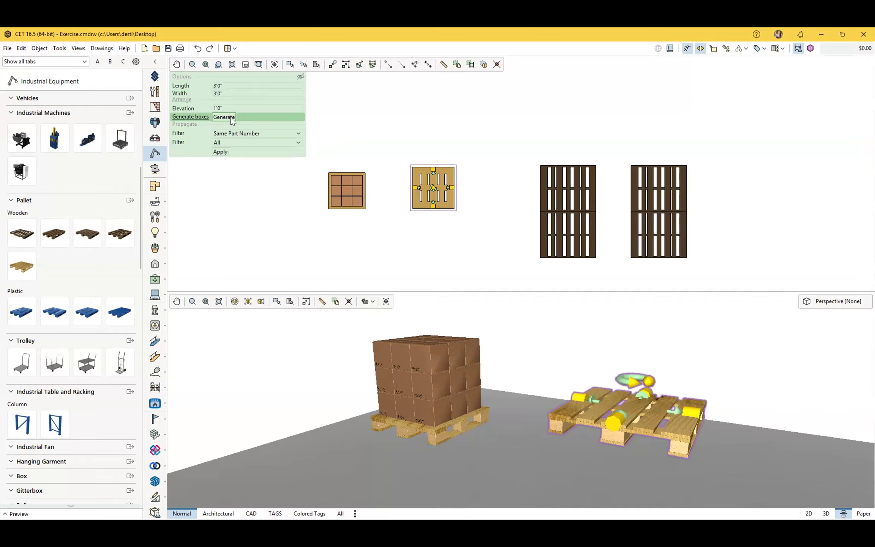
pyautogui.click(339, 130)
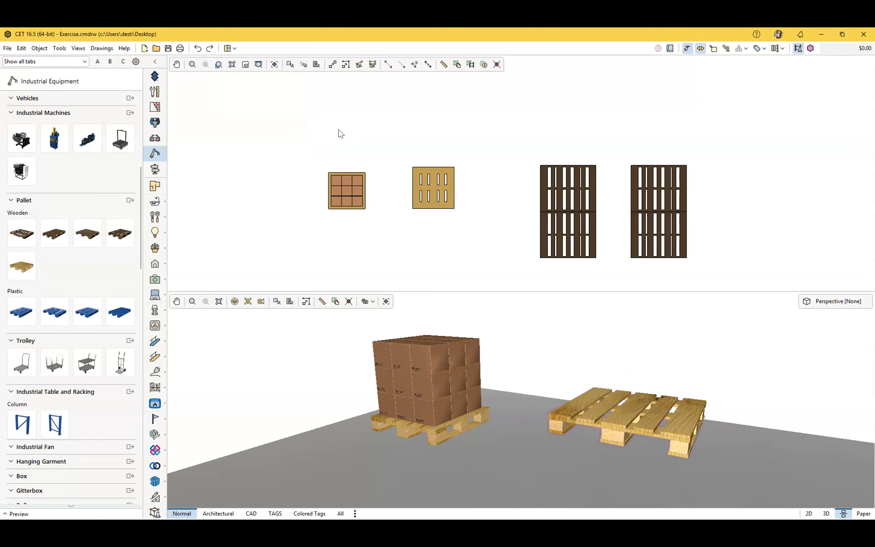
# - Try to place an Auto Bagger near the stretchable pallets and remove it again
pyautogui.click(13, 144)
pyautogui.click(254, 151)
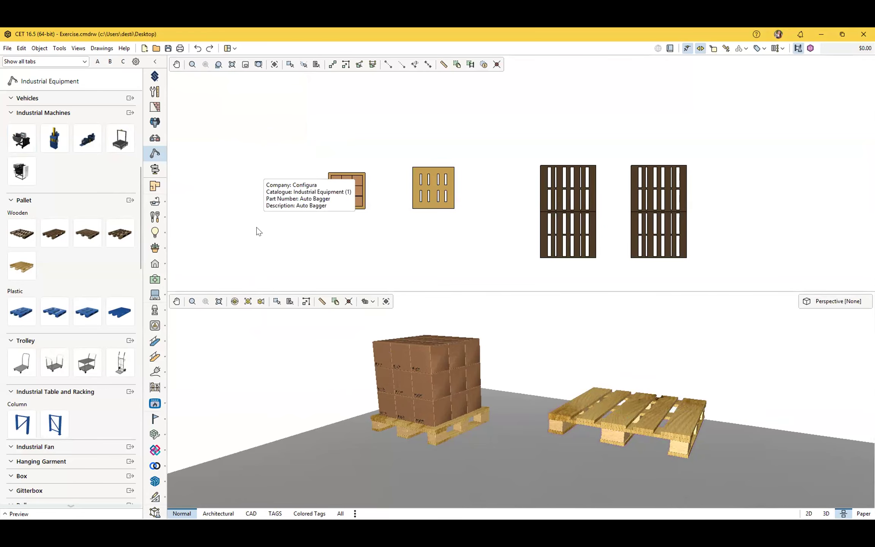
pyautogui.press('Delete')
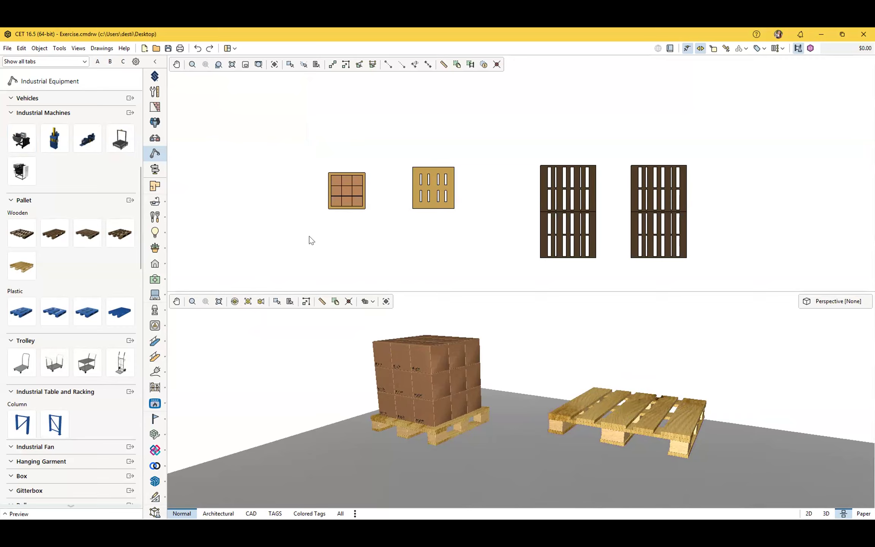
# - Select the loaded pallet in the 3D view and step through its quick properties without changing them
pyautogui.click(437, 429)
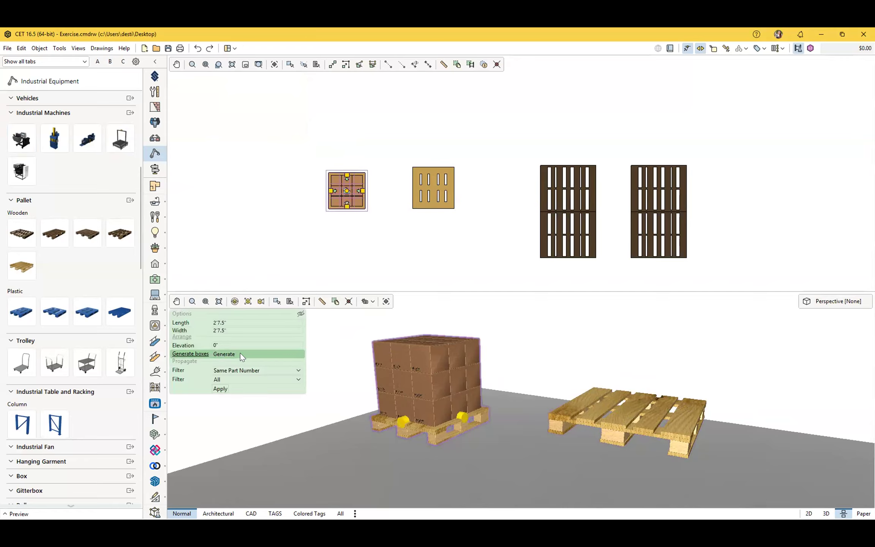
pyautogui.click(559, 332)
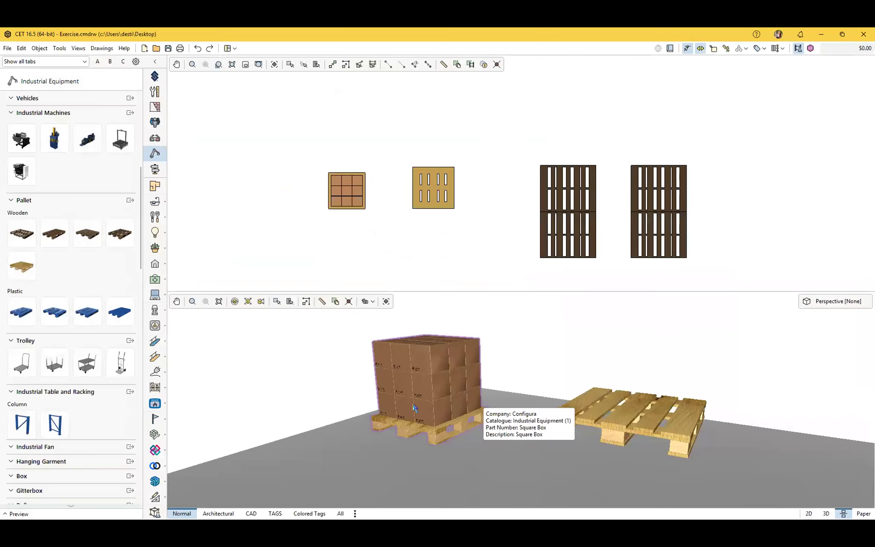
pyautogui.click(471, 396)
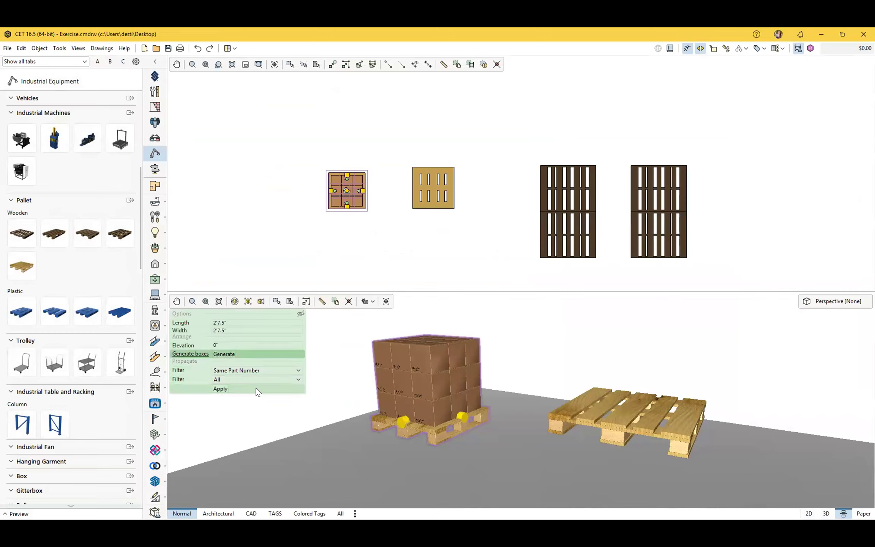
pyautogui.press('Up')
pyautogui.press('Up')
pyautogui.press('Up')
pyautogui.press('Up')
pyautogui.press('Up')
pyautogui.press('Up')
pyautogui.press('Up')
pyautogui.press('Up')
pyautogui.press('Up')
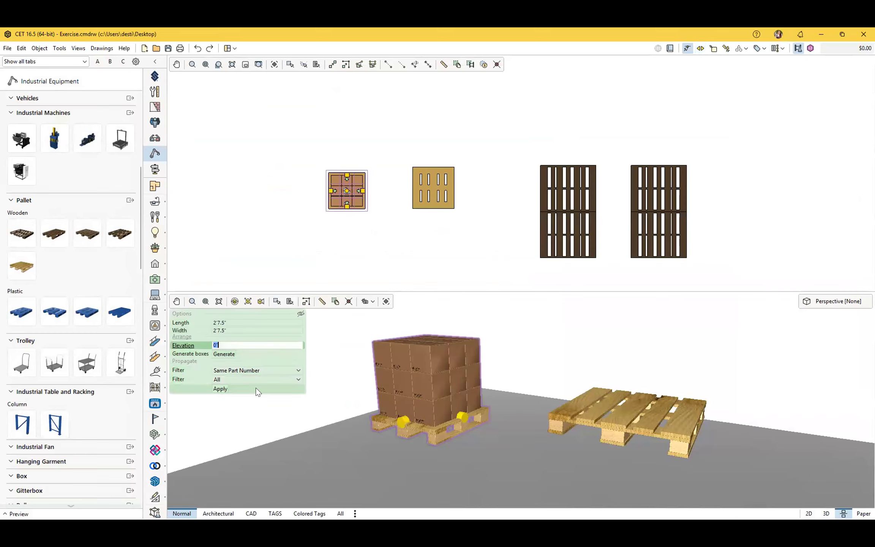
pyautogui.click(257, 390)
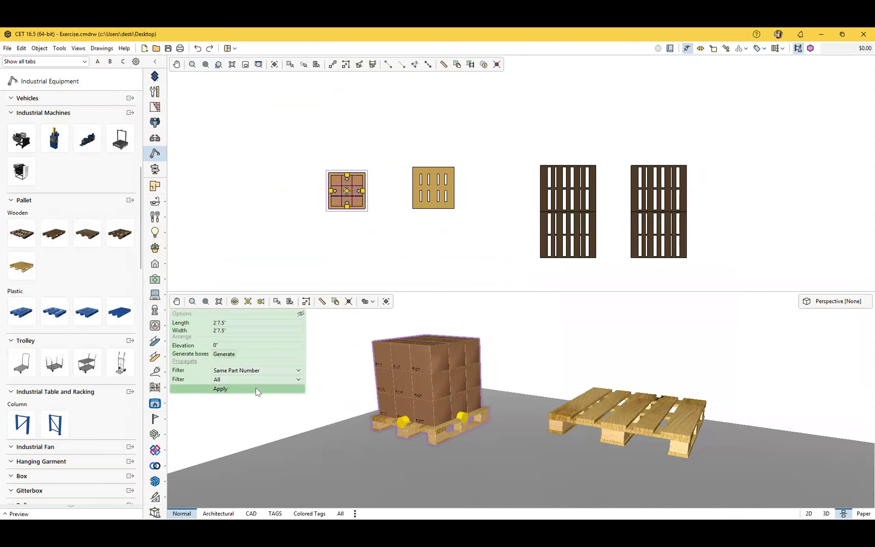
pyautogui.click(274, 402)
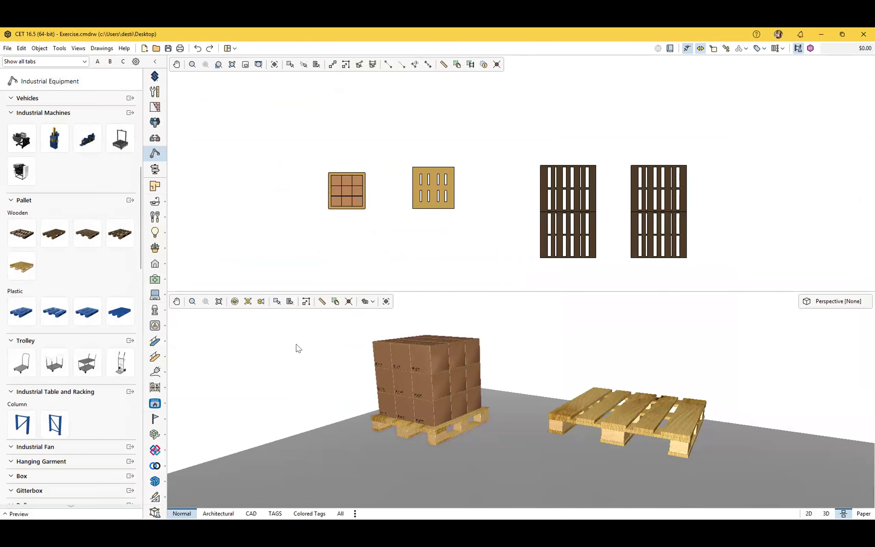
# - Select the loaded stretchable pallet in the plan view and move it slightly away from the empty one
pyautogui.click(347, 193)
pyautogui.scroll(2, 329, 185)
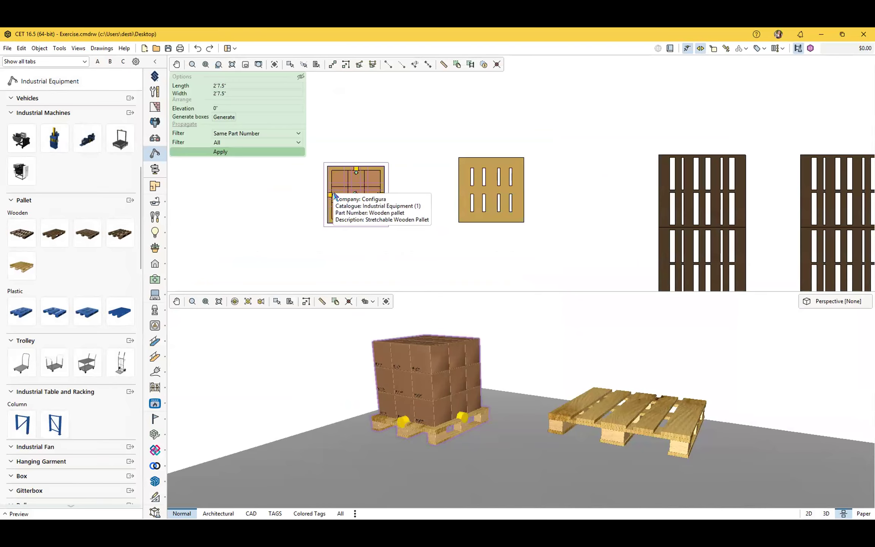
pyautogui.moveTo(355, 191)
pyautogui.mouseDown()
pyautogui.moveTo(424, 166)
pyautogui.moveTo(355, 198)
pyautogui.moveTo(366, 198)
pyautogui.moveTo(342, 191)
pyautogui.mouseUp()
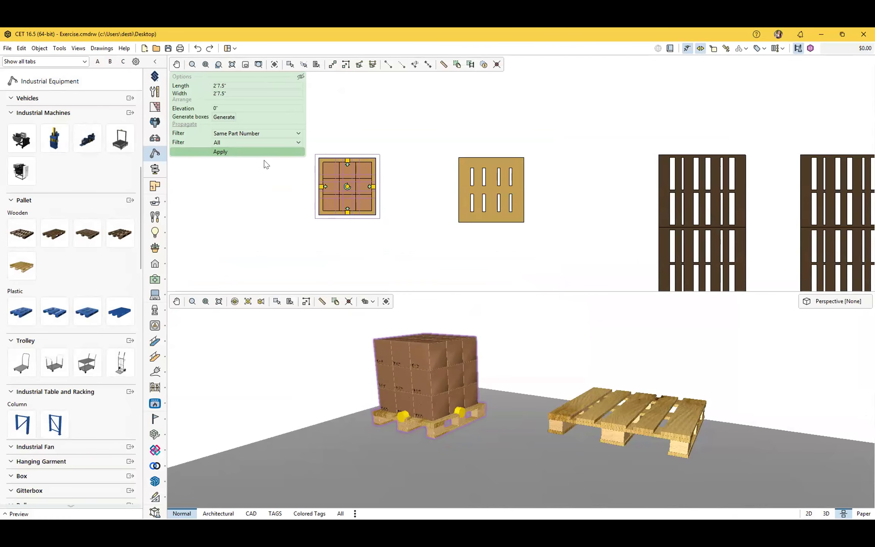
# - Hide the Quick Properties in the plan view and show them again
pyautogui.click(298, 77)
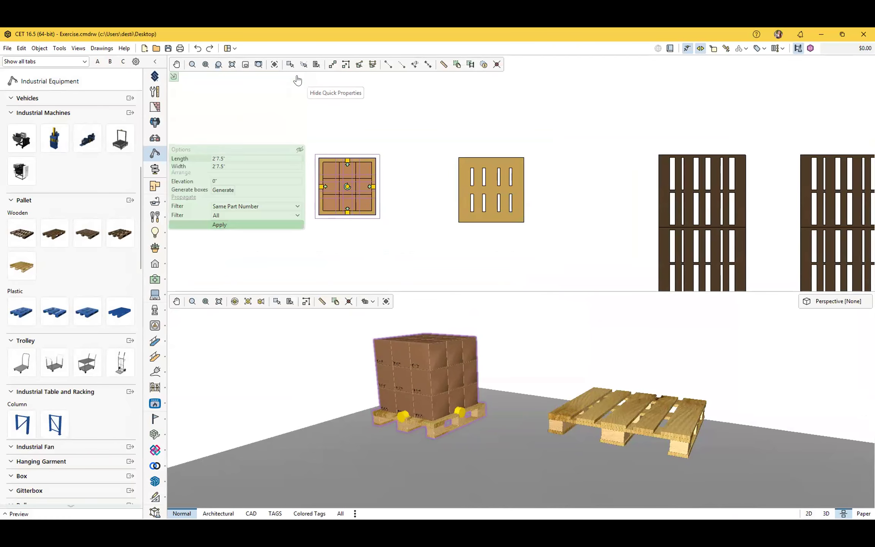
pyautogui.click(299, 151)
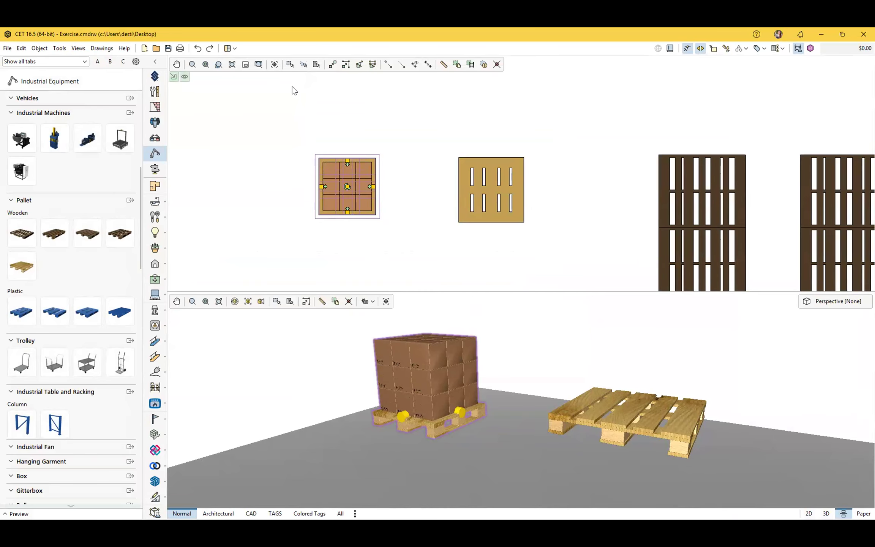
pyautogui.click(183, 78)
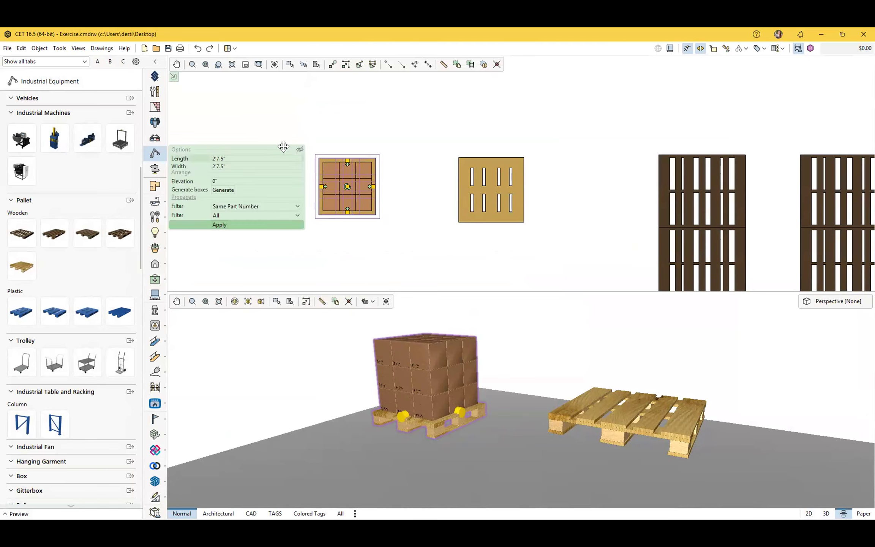
# - Move the plan view's Quick Properties across the view and reset them to their default position
pyautogui.moveTo(283, 146); pyautogui.dragTo(654, 129)
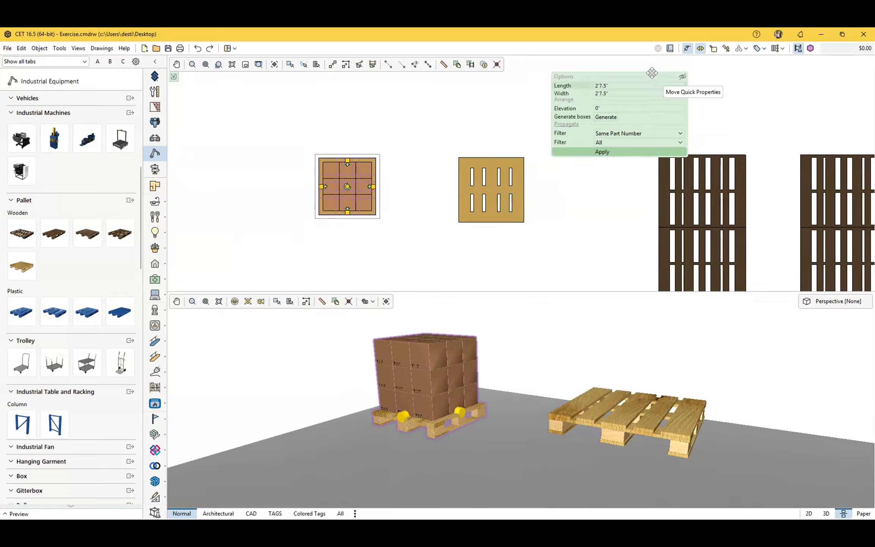
pyautogui.moveTo(652, 73); pyautogui.dragTo(743, 69)
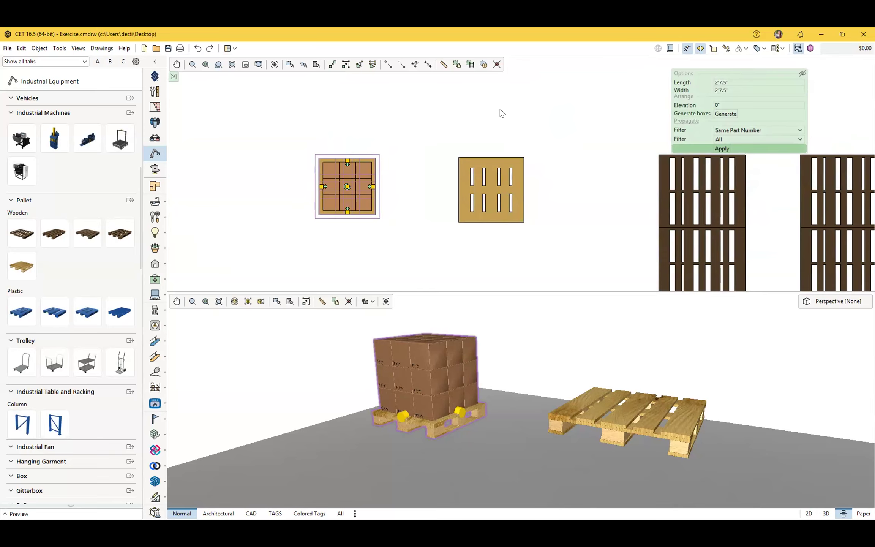
pyautogui.click(171, 77)
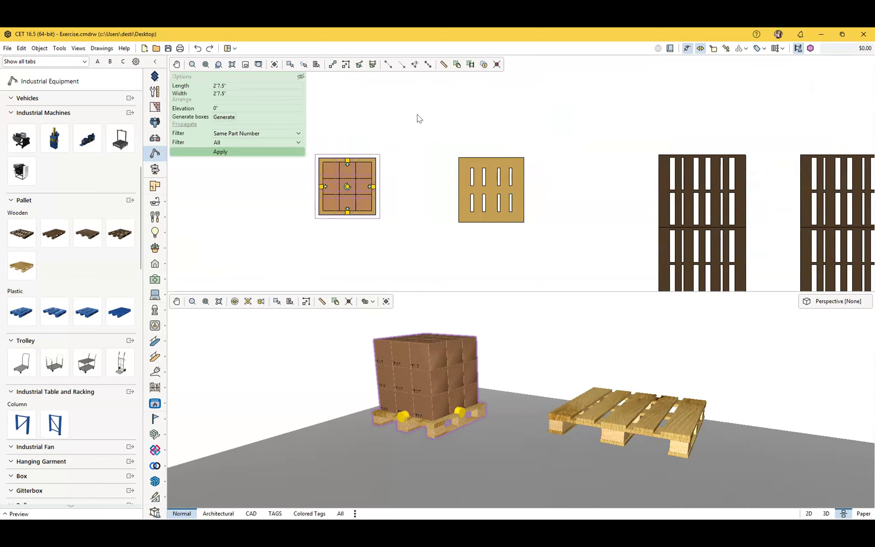
pyautogui.click(381, 95)
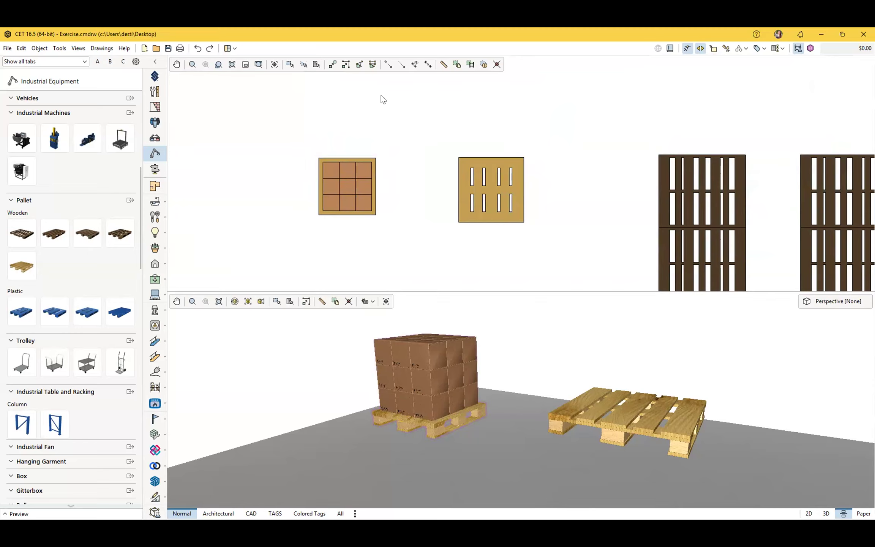
# - Relocate and reset the loaded pallet's Quick Properties in the 3D view, and hide them
pyautogui.click(430, 396)
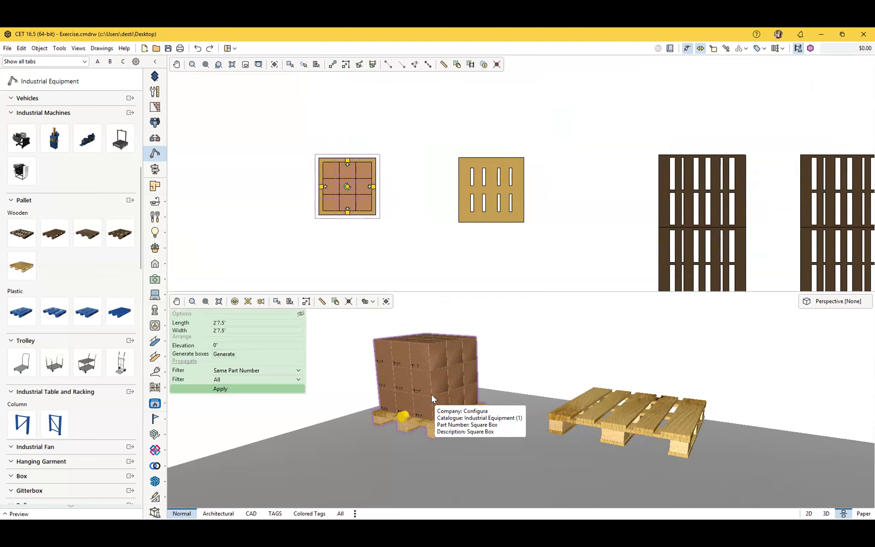
pyautogui.moveTo(255, 313); pyautogui.dragTo(693, 312)
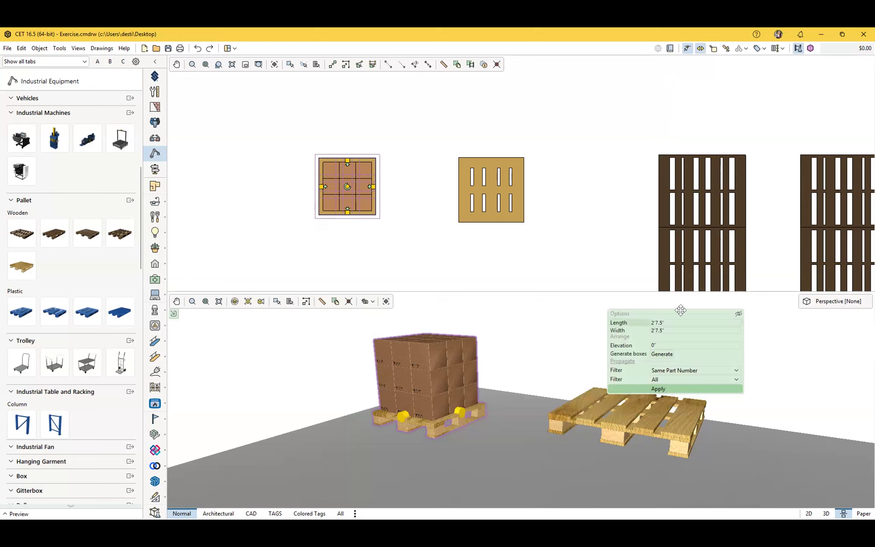
pyautogui.click(173, 314)
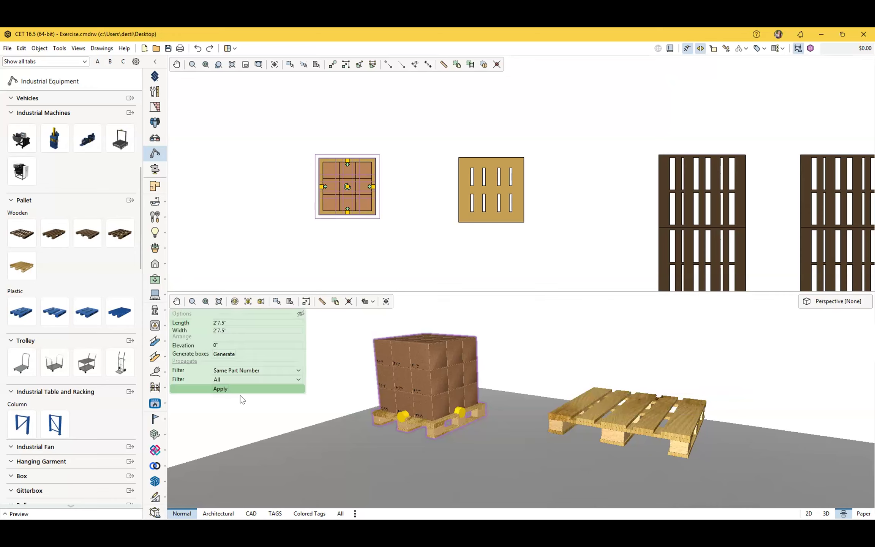
pyautogui.click(300, 314)
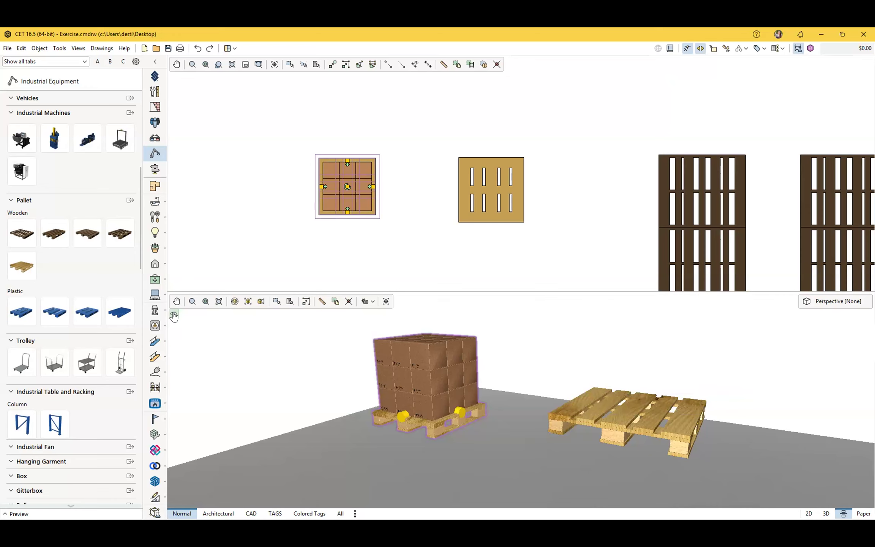
pyautogui.moveTo(174, 315)
pyautogui.click(335, 359)
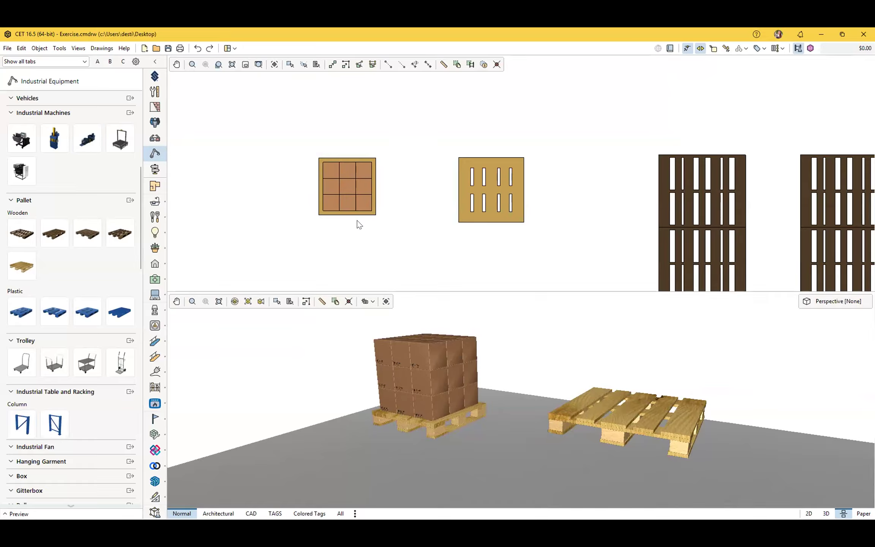
# - Place a 2'7.5" by 2'7.5" stretchable wooden pallet snapped against the outer side of the loaded pallet
pyautogui.click(345, 209)
pyautogui.click(506, 195)
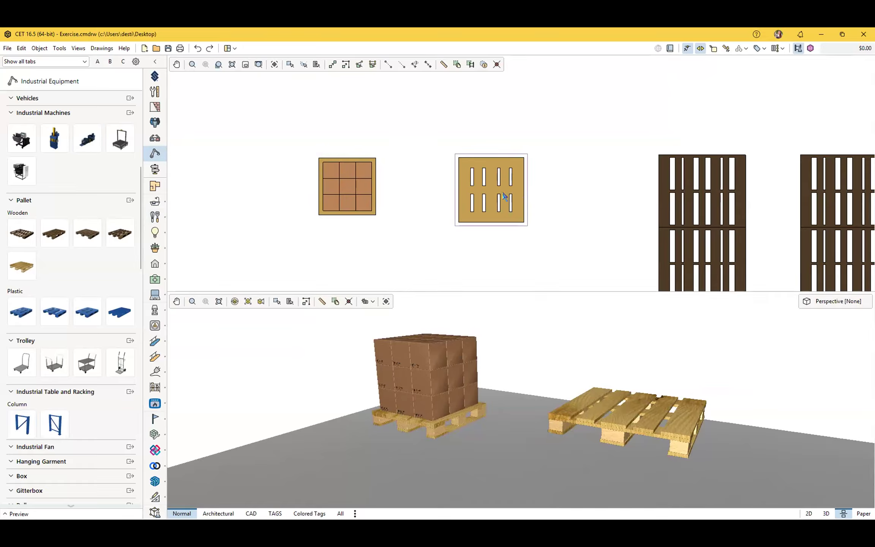
pyautogui.click(193, 235)
pyautogui.click(24, 269)
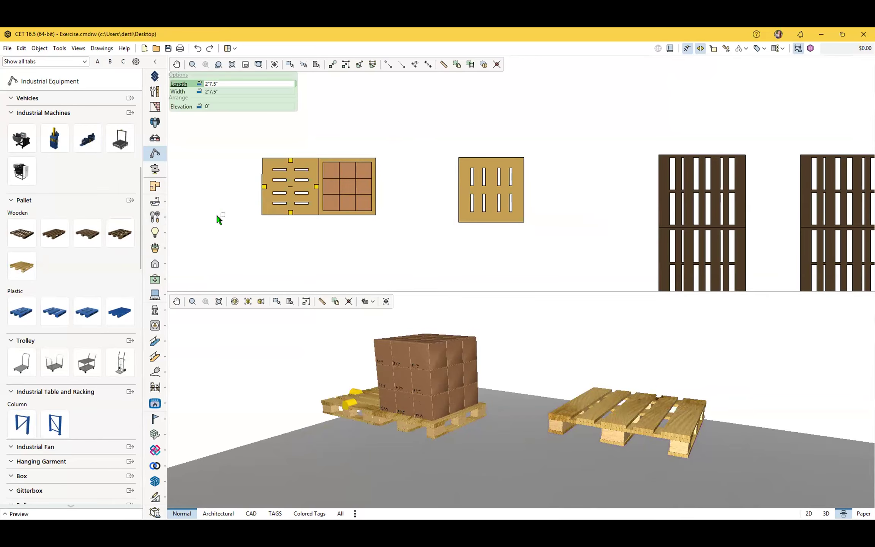
pyautogui.moveTo(245, 205); pyautogui.dragTo(361, 201, button='middle')
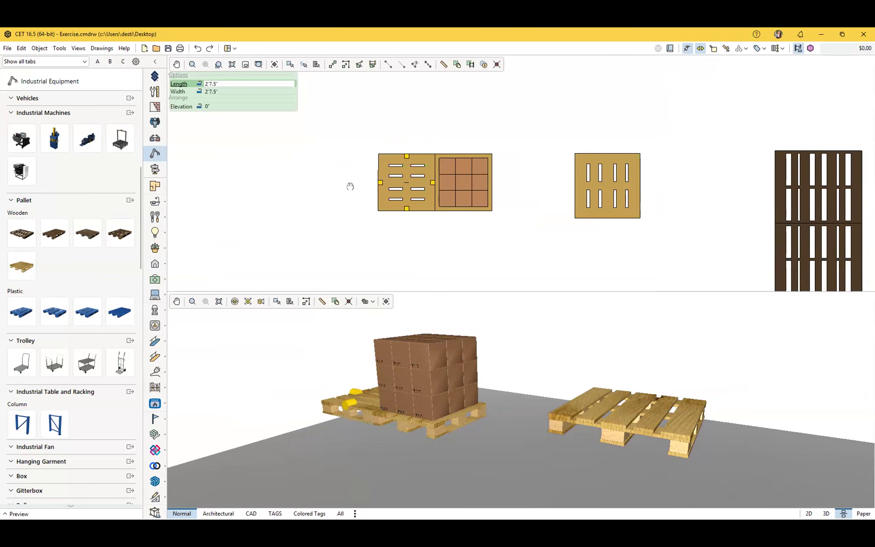
pyautogui.moveTo(369, 186)
pyautogui.mouseDown()
pyautogui.moveTo(348, 186)
pyautogui.moveTo(369, 182)
pyautogui.mouseUp()
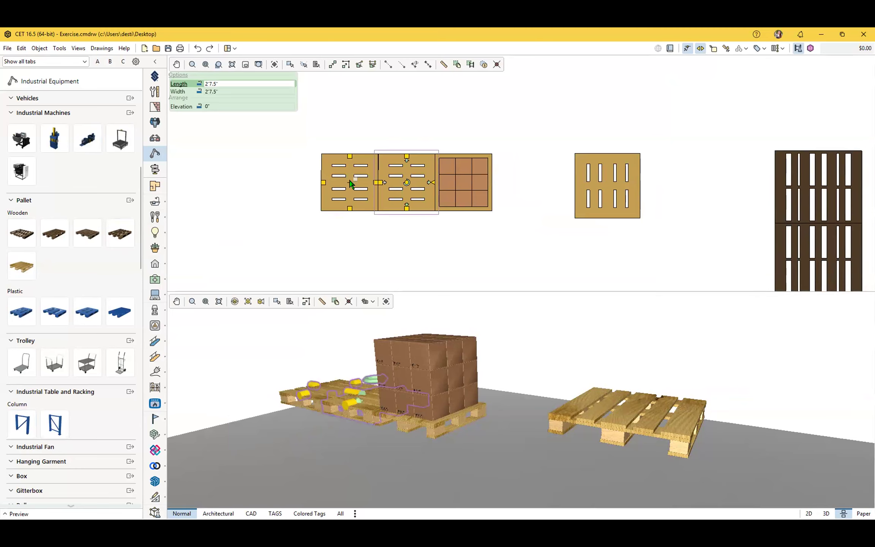
pyautogui.press('Escape')
pyautogui.click(390, 238)
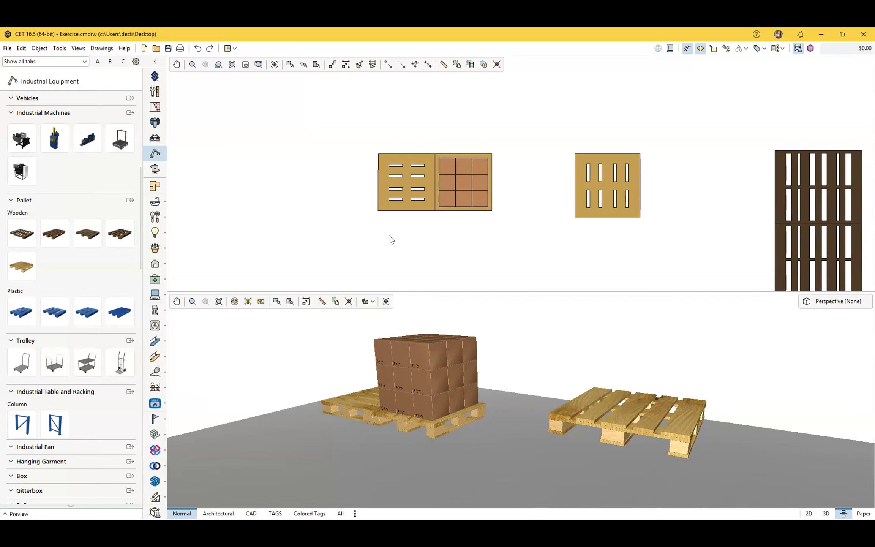
# - Place another 2'7.5" by 2'7.5" stretchable pallet beside the row without snapping, leaving a small gap
pyautogui.click(87, 233)
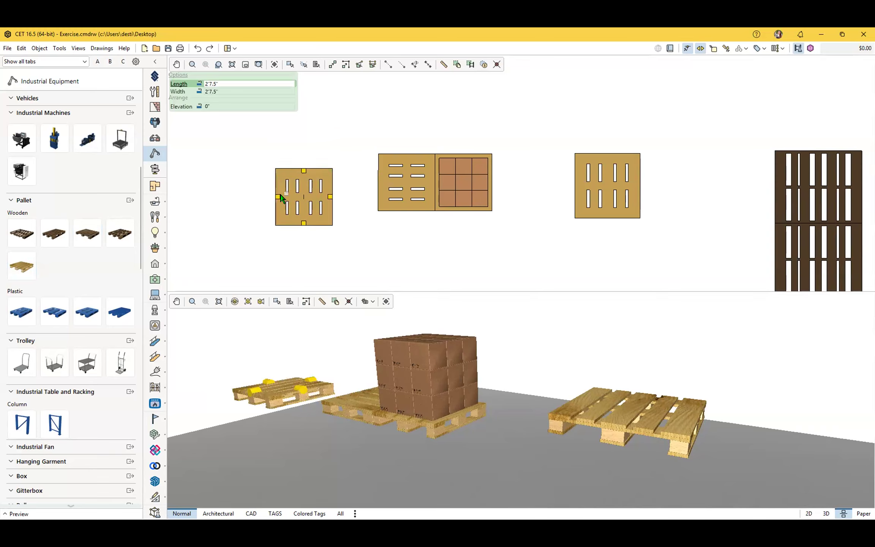
pyautogui.moveTo(268, 210); pyautogui.dragTo(302, 228, button='middle')
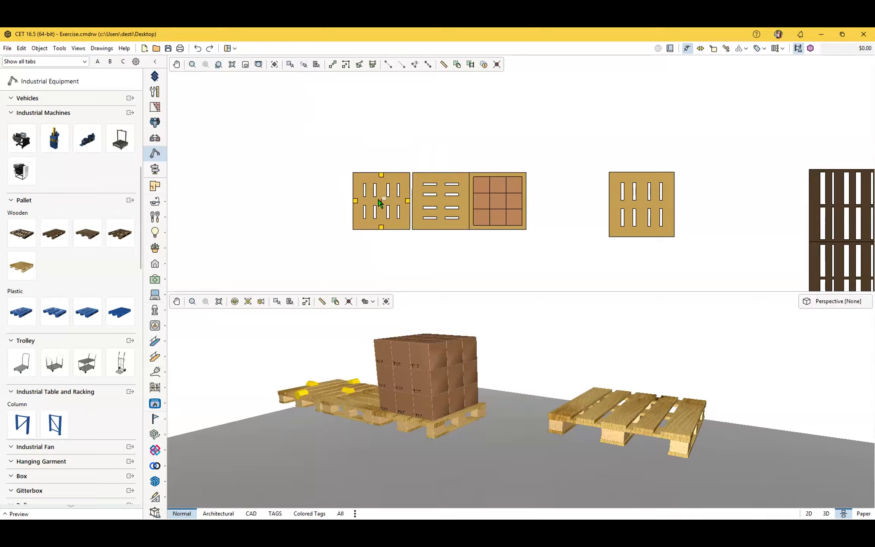
pyautogui.click(382, 201)
pyautogui.click(428, 280)
pyautogui.scroll(4, 384, 188)
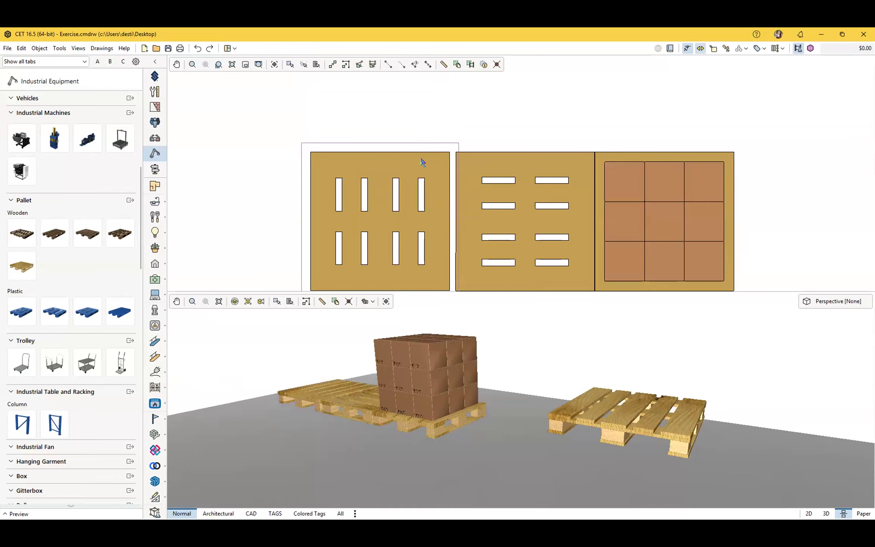
pyautogui.scroll(-2, 443, 167)
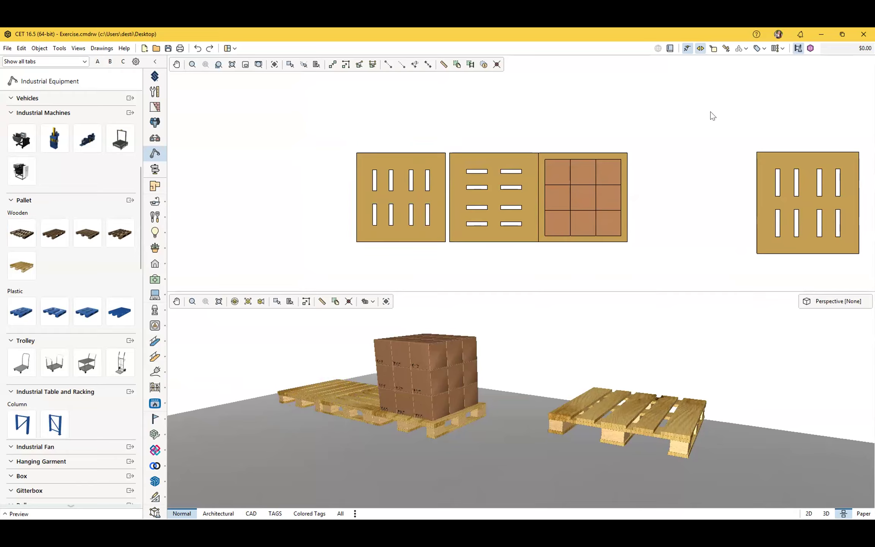
# - Toggle the snapping setting off and back on
pyautogui.click(699, 51)
pyautogui.click(700, 48)
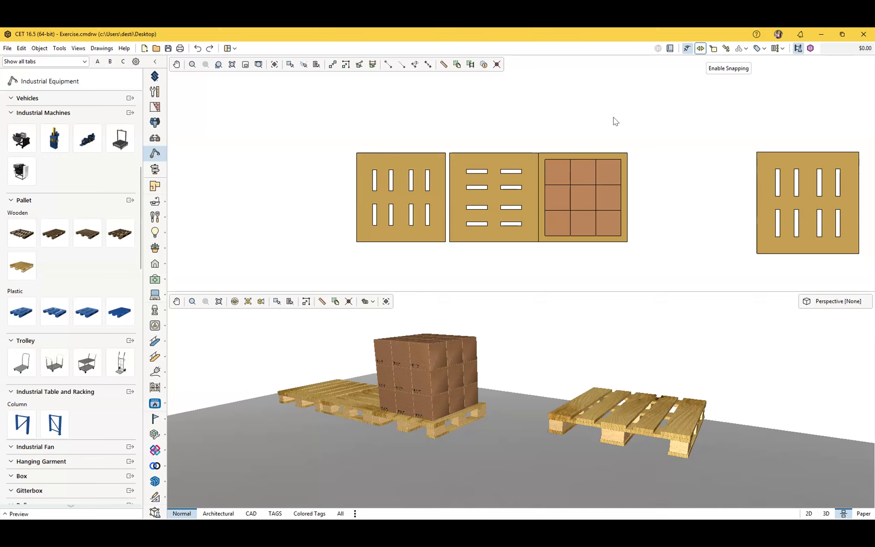
pyautogui.moveTo(25, 276); pyautogui.dragTo(452, 152)
pyautogui.moveTo(591, 164); pyautogui.dragTo(292, 211)
pyautogui.press('Escape')
pyautogui.click(700, 48)
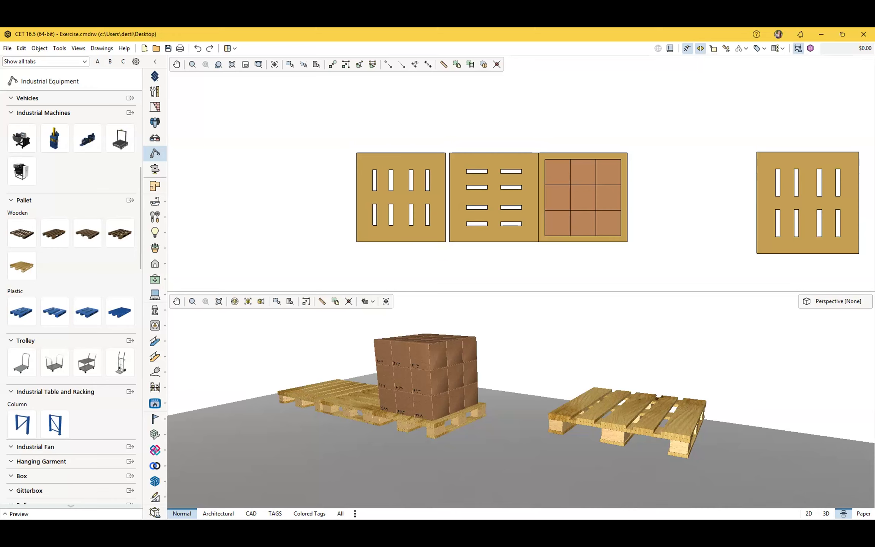
# - Move the unsnapped end pallet further away from the loaded pallet row in the plan view
pyautogui.click(393, 220)
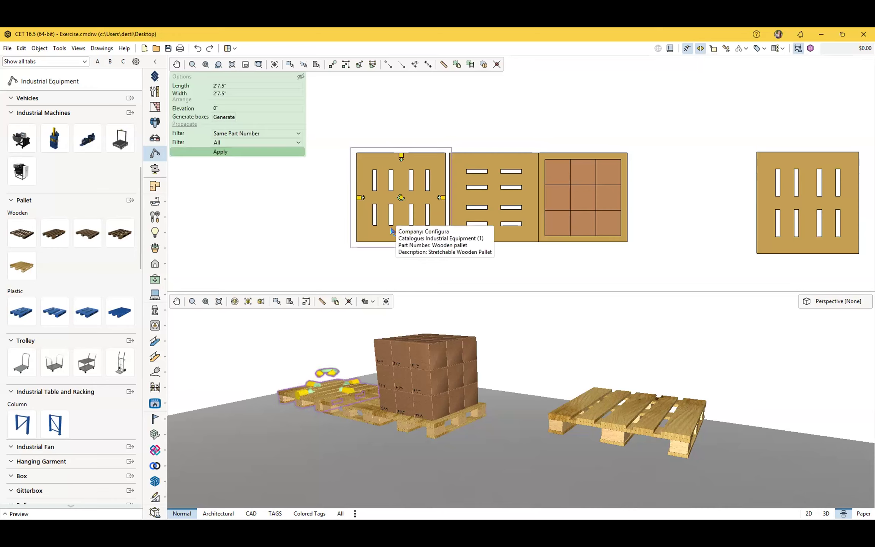
pyautogui.scroll(-2, 392, 227)
pyautogui.moveTo(392, 227); pyautogui.dragTo(529, 233, button='middle')
pyautogui.scroll(2, 513, 223)
pyautogui.moveTo(552, 218); pyautogui.dragTo(414, 217)
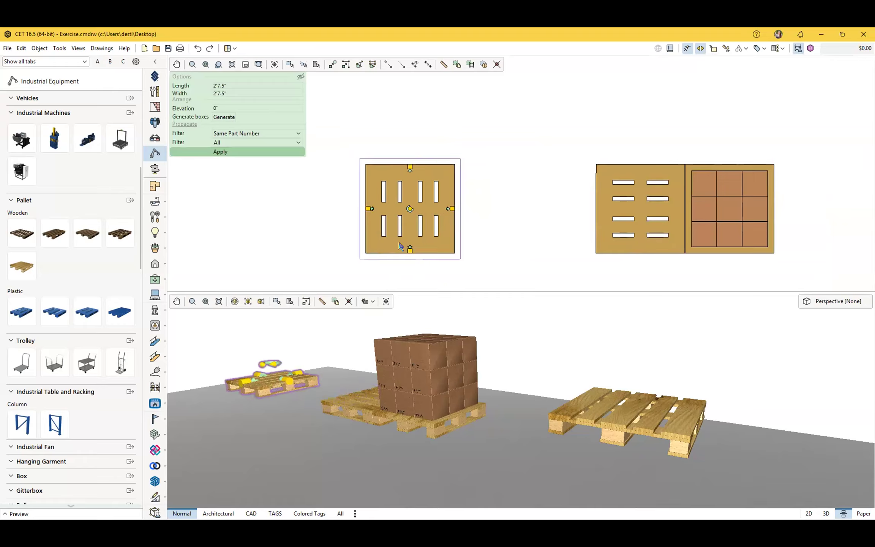
# - Stretch the separated pallet to about 3'0.4" long and 2'7.58" wide in the plan view
pyautogui.scroll(2, 386, 242)
pyautogui.moveTo(388, 248); pyautogui.dragTo(445, 240, button='middle')
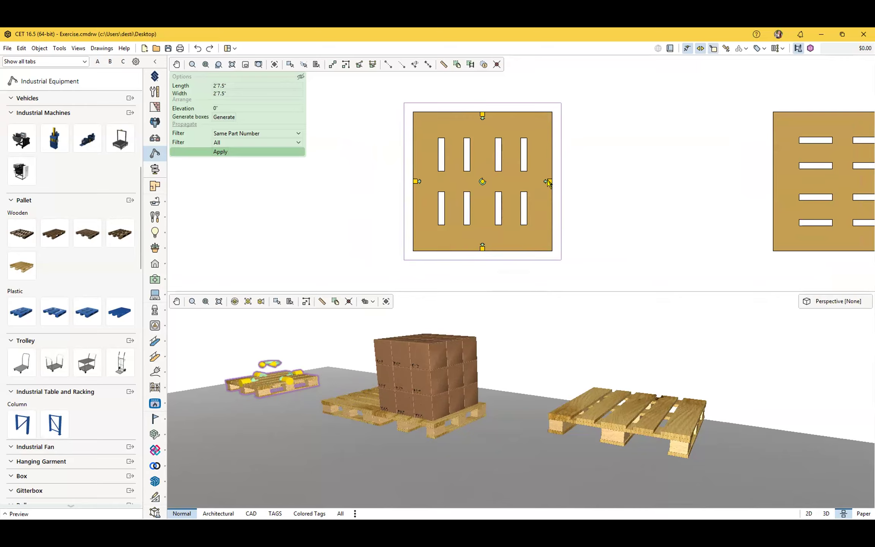
pyautogui.moveTo(548, 182); pyautogui.dragTo(569, 213)
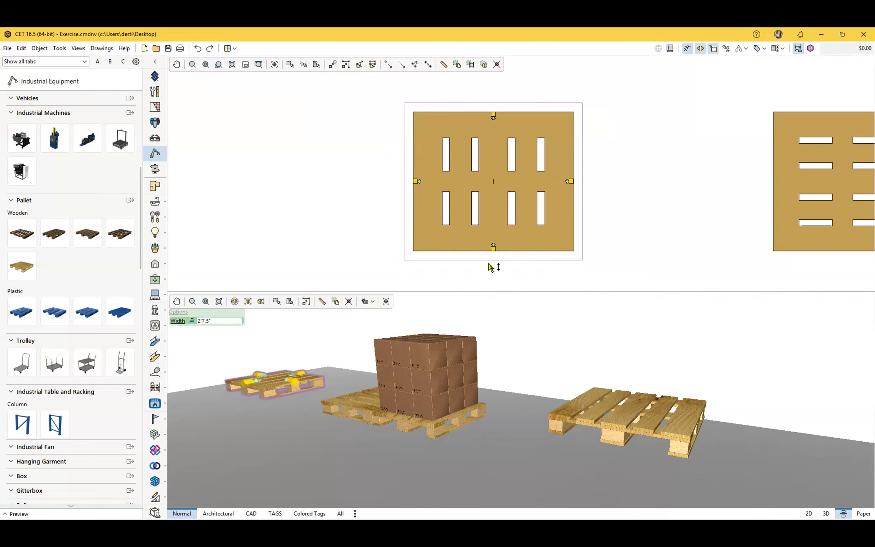
pyautogui.click(487, 231)
pyautogui.scroll(-2, 492, 247)
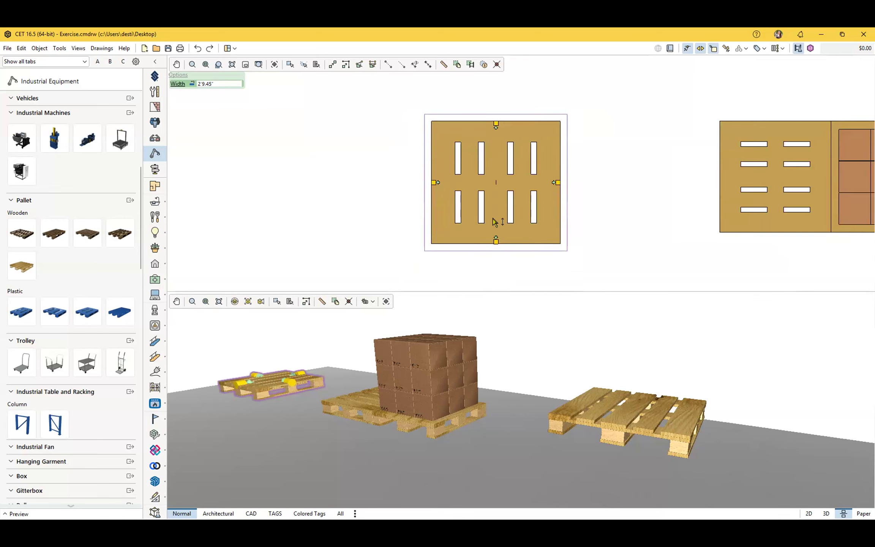
pyautogui.moveTo(502, 261); pyautogui.dragTo(498, 185, button='middle')
pyautogui.moveTo(498, 175)
pyautogui.mouseDown()
pyautogui.moveTo(498, 287)
pyautogui.moveTo(494, 140)
pyautogui.moveTo(501, 230)
pyautogui.moveTo(498, 172)
pyautogui.mouseUp()
pyautogui.scroll(-1, 499, 218)
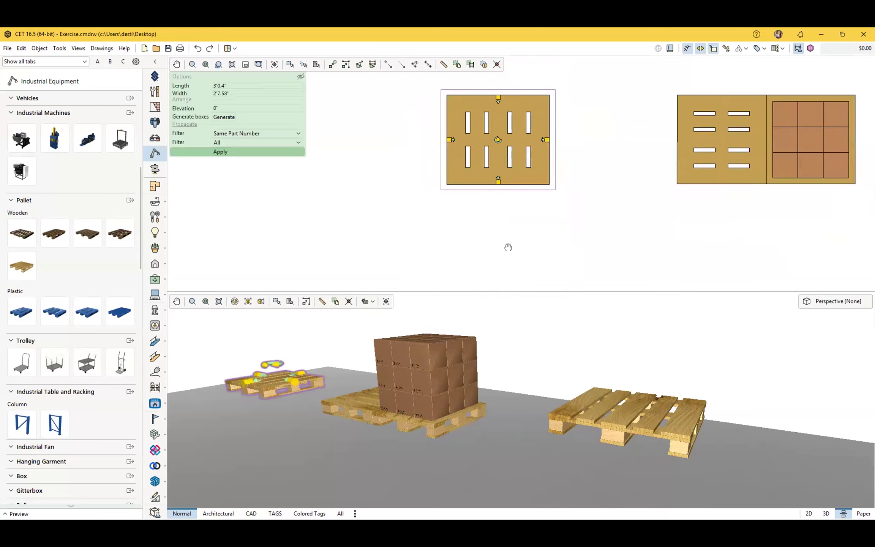
# - Stretch the separated pallet to about 3'6.39" long by 2'7.5" wide and rotate it clockwise to a diagonal orientation
pyautogui.moveTo(506, 246); pyautogui.dragTo(505, 302, button='middle')
pyautogui.scroll(2, 476, 223)
pyautogui.moveTo(507, 247)
pyautogui.mouseDown(button='middle')
pyautogui.moveTo(513, 241)
pyautogui.moveTo(494, 241)
pyautogui.mouseUp(button='middle')
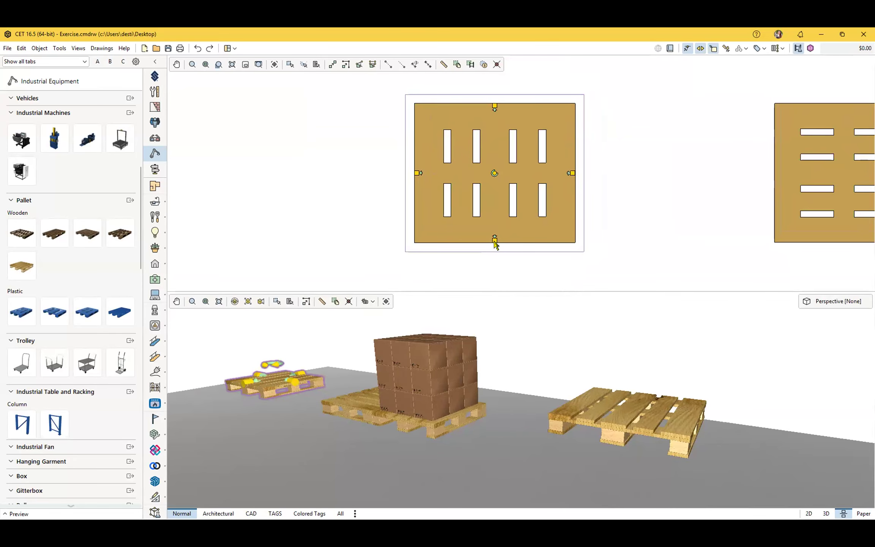
pyautogui.moveTo(573, 173); pyautogui.dragTo(610, 183)
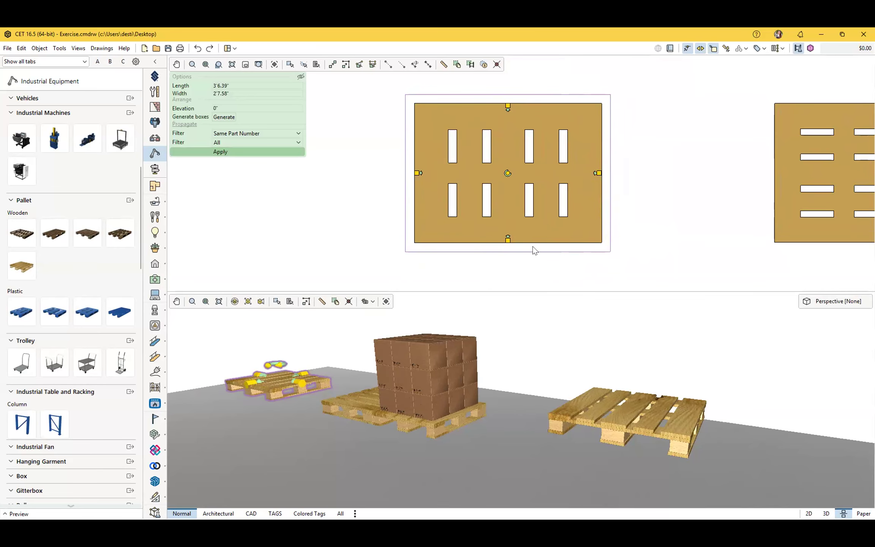
pyautogui.moveTo(507, 240)
pyautogui.mouseDown()
pyautogui.moveTo(511, 268)
pyautogui.moveTo(509, 239)
pyautogui.mouseUp()
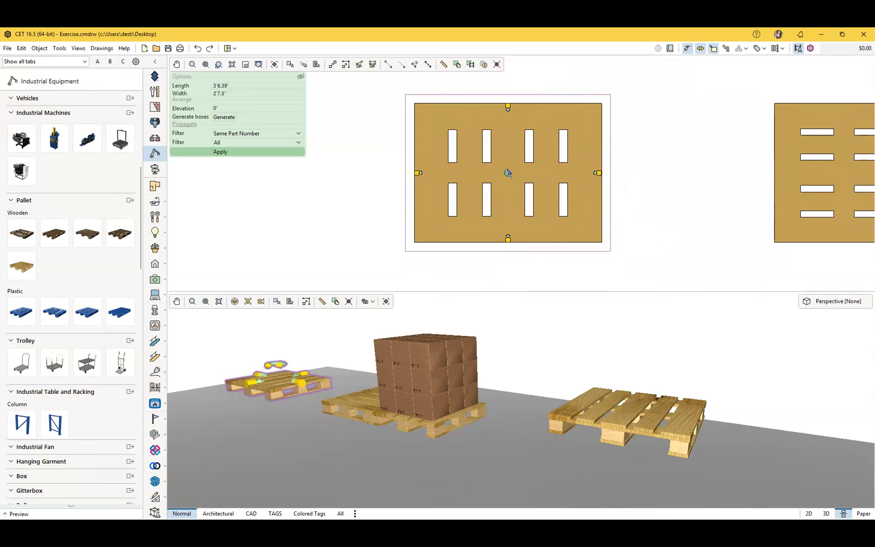
pyautogui.moveTo(508, 174); pyautogui.dragTo(470, 142)
pyautogui.scroll(-2, 476, 187)
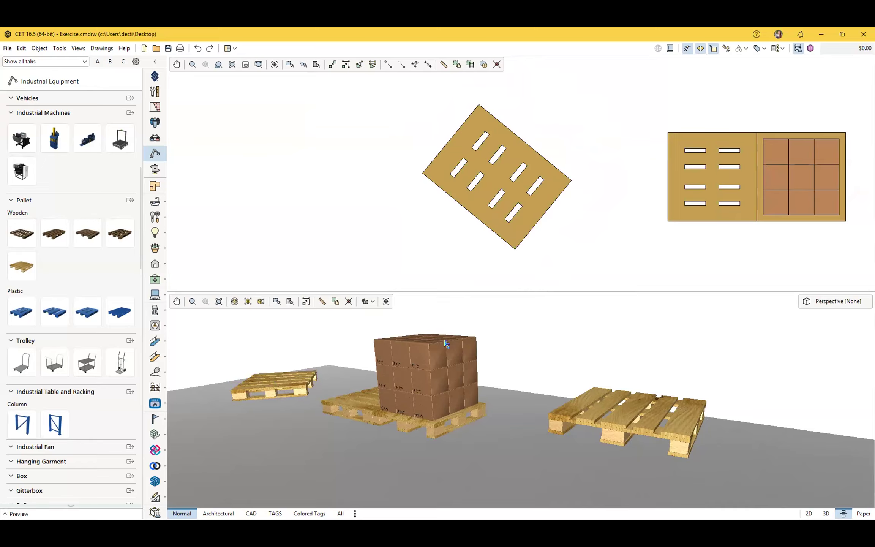
# - Stretch the rotated pallet to a length of about 3'11.24" in the 3D view
pyautogui.click(284, 390)
pyautogui.moveTo(320, 428); pyautogui.dragTo(594, 465)
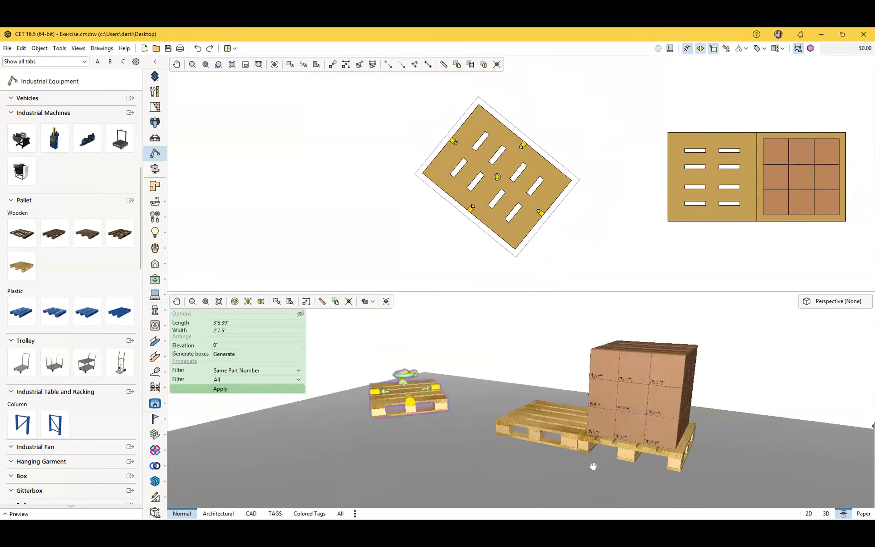
pyautogui.scroll(5, 475, 429)
pyautogui.moveTo(511, 451); pyautogui.dragTo(502, 418, button='middle')
pyautogui.scroll(1, 502, 418)
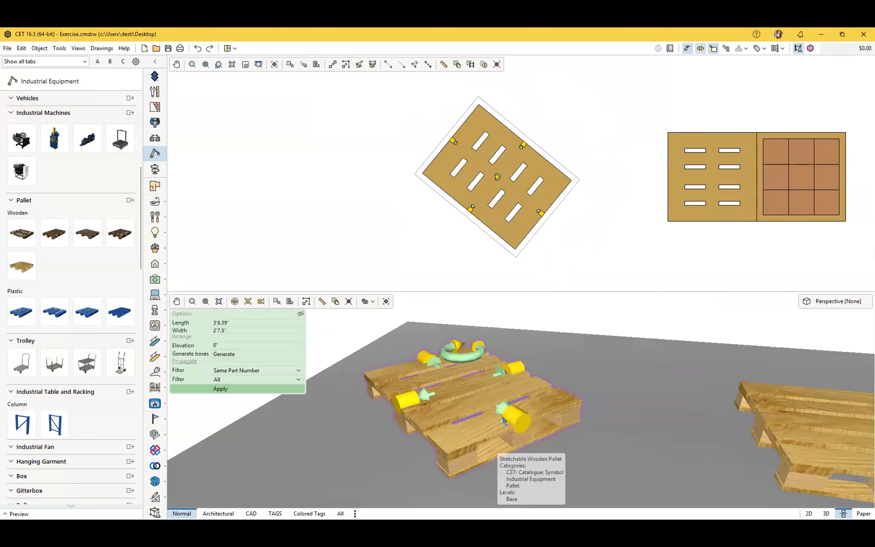
pyautogui.scroll(2, 538, 208)
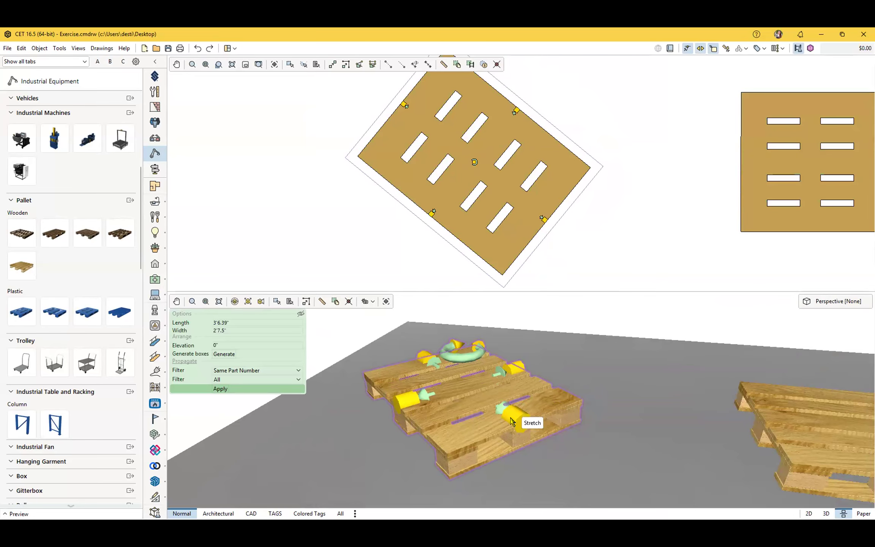
pyautogui.moveTo(513, 422); pyautogui.dragTo(538, 432)
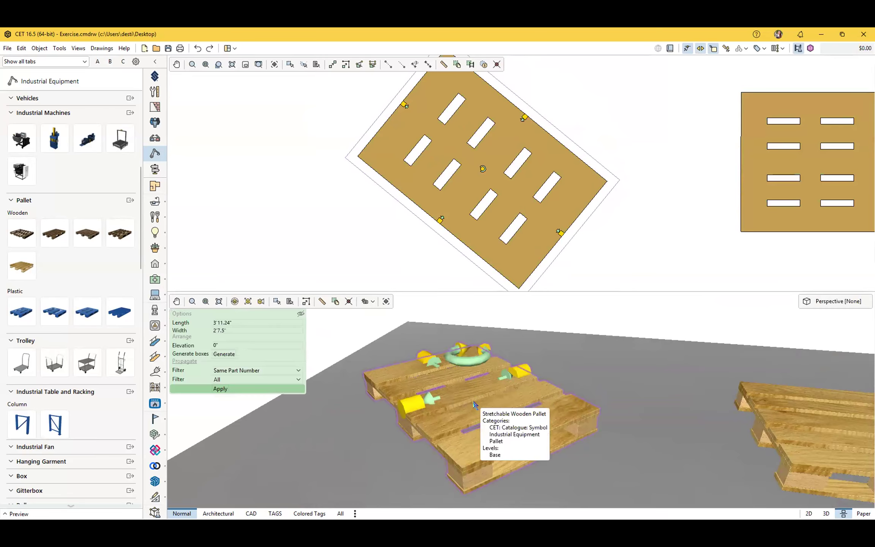
# - Place a customized stretchable box, 1'3.75" by 11.81" by 11.81", on the floor beside the rotated pallet in the 3D view
pyautogui.scroll(-3, 474, 401)
pyautogui.scroll(-2, 493, 442)
pyautogui.click(727, 360)
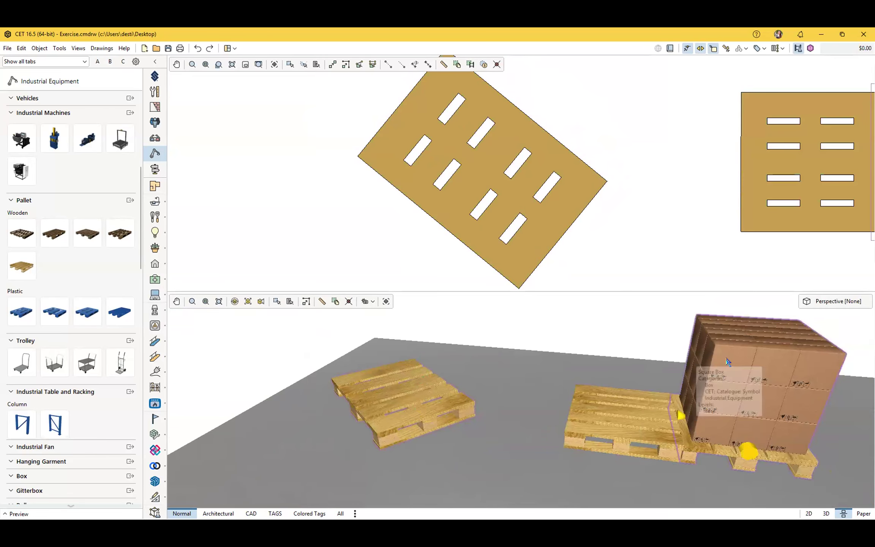
pyautogui.scroll(-8, 76, 341)
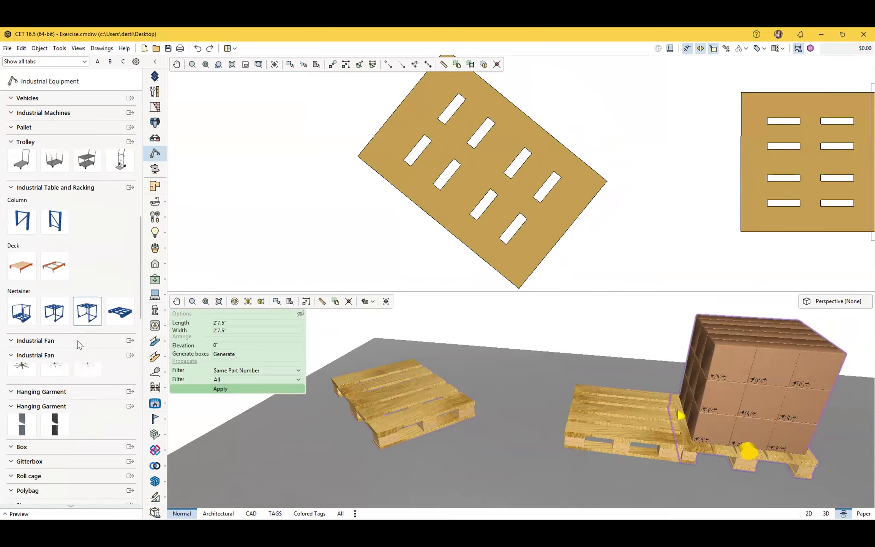
pyautogui.scroll(-3, 70, 355)
pyautogui.moveTo(22, 344); pyautogui.dragTo(283, 444)
pyautogui.scroll(2, 479, 478)
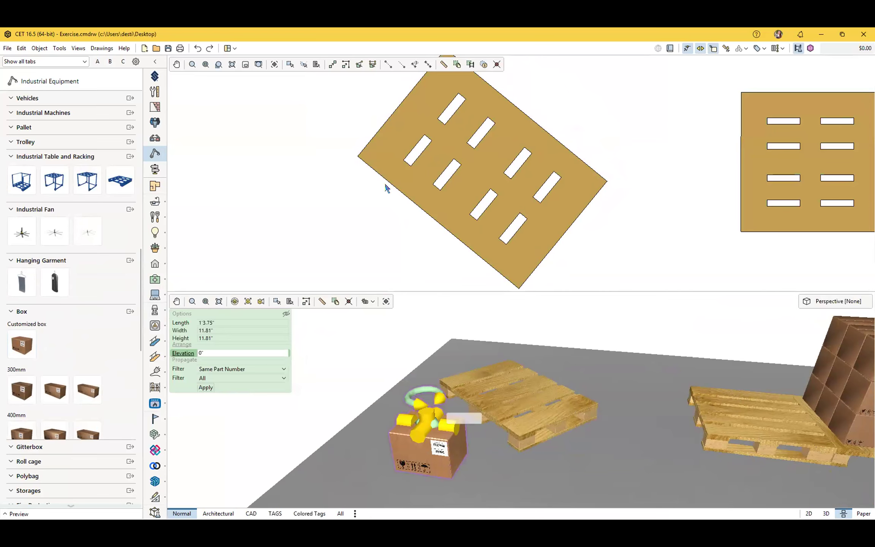
# - Stretch the stretchable box upward to a height of about 1'3.18" in the 3D view
pyautogui.scroll(-3, 394, 192)
pyautogui.scroll(5, 395, 220)
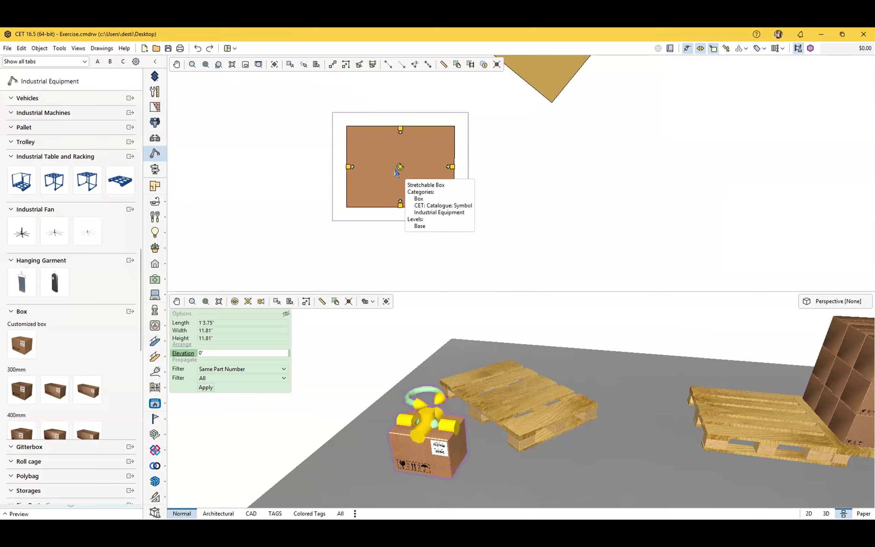
pyautogui.scroll(3, 456, 456)
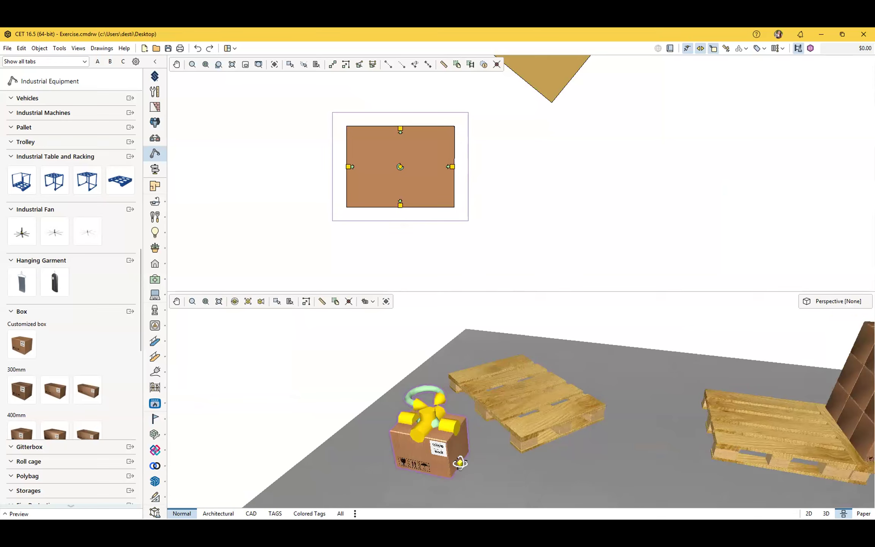
pyautogui.moveTo(461, 446)
pyautogui.mouseDown(button='middle')
pyautogui.moveTo(466, 454)
pyautogui.moveTo(453, 439)
pyautogui.mouseUp(button='middle')
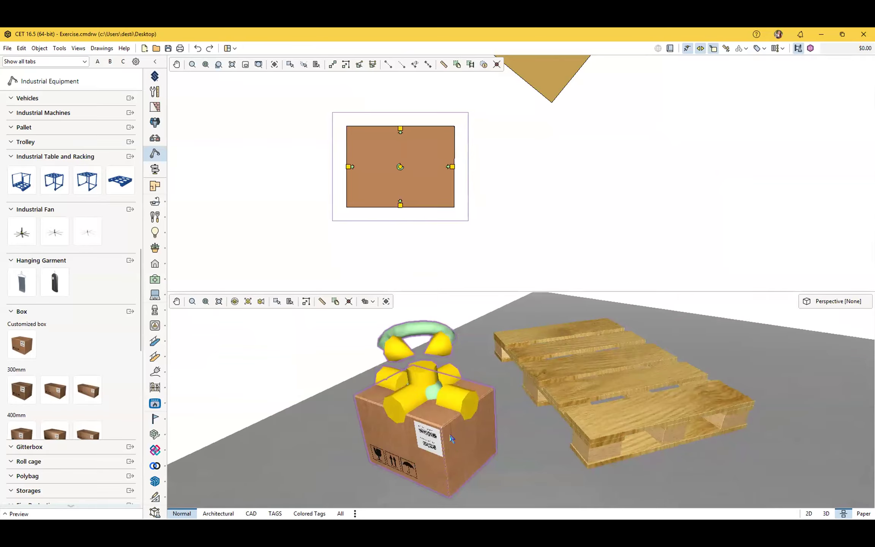
pyautogui.moveTo(424, 397)
pyautogui.mouseDown(button='middle')
pyautogui.moveTo(366, 397)
pyautogui.moveTo(349, 387)
pyautogui.moveTo(418, 393)
pyautogui.mouseUp(button='middle')
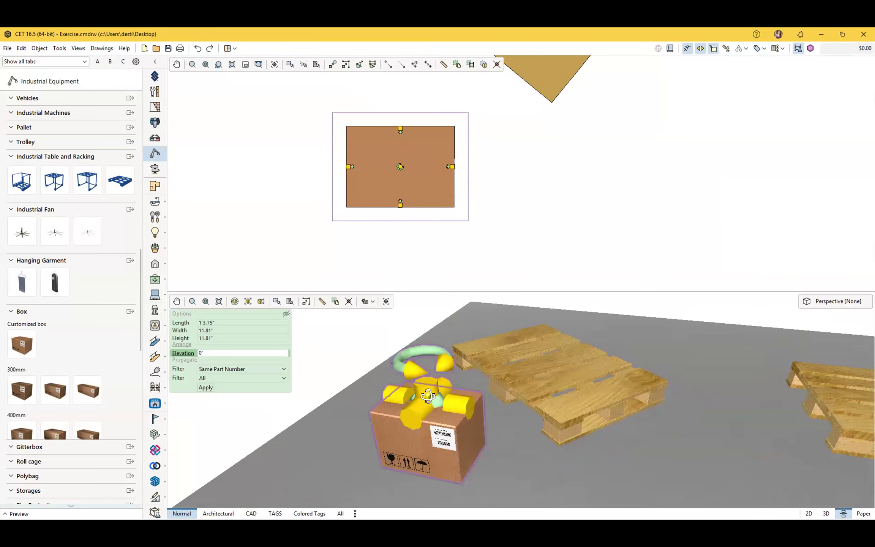
pyautogui.moveTo(424, 392); pyautogui.dragTo(426, 372)
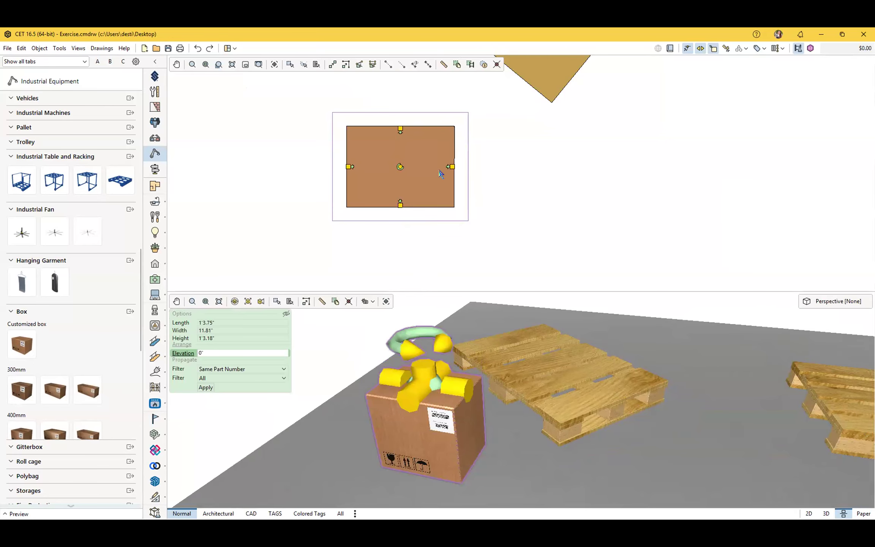
# - Stretch the box to a height of about 1'2.16" and deselect it
pyautogui.moveTo(471, 473)
pyautogui.mouseDown(button='middle')
pyautogui.moveTo(453, 451)
pyautogui.moveTo(465, 466)
pyautogui.moveTo(460, 459)
pyautogui.mouseUp(button='middle')
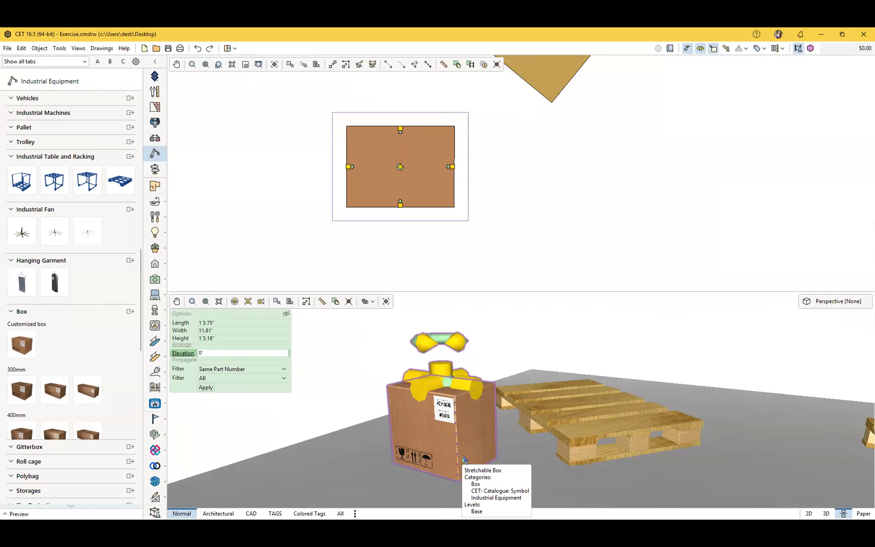
pyautogui.click(439, 363)
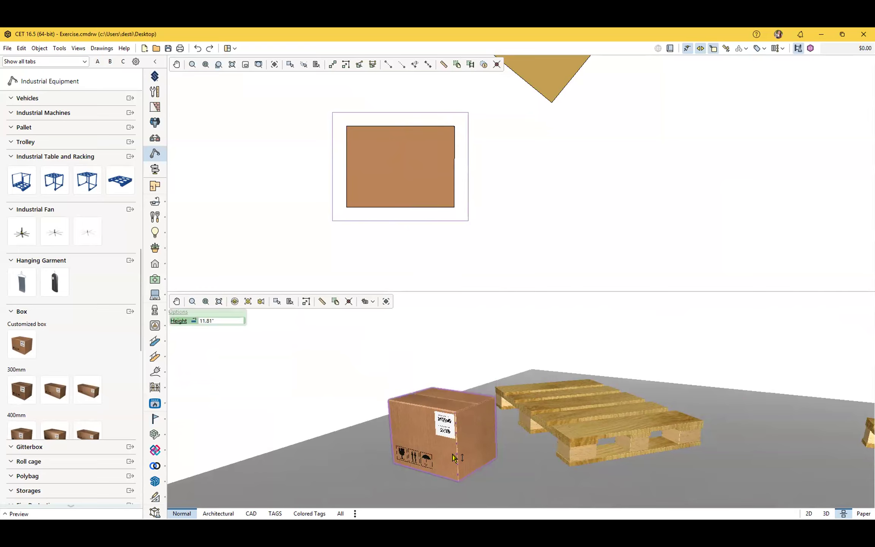
pyautogui.click(433, 371)
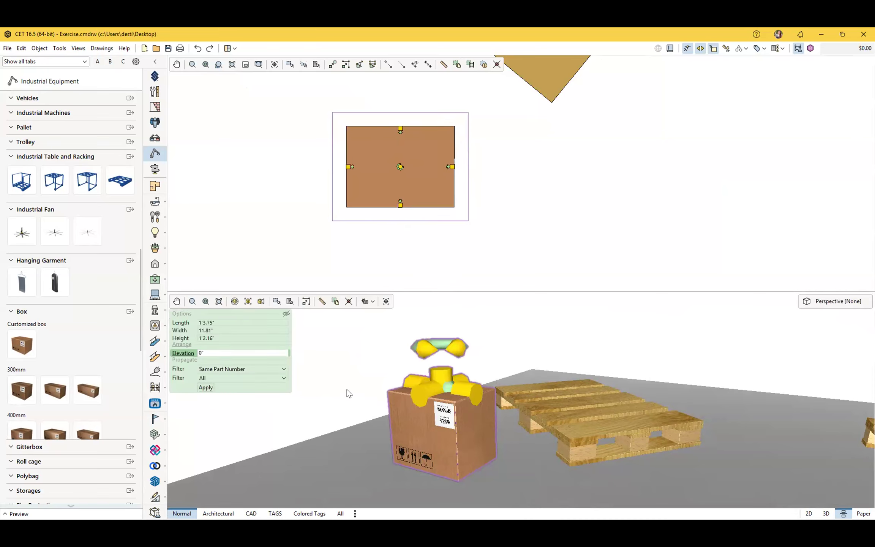
pyautogui.click(239, 347)
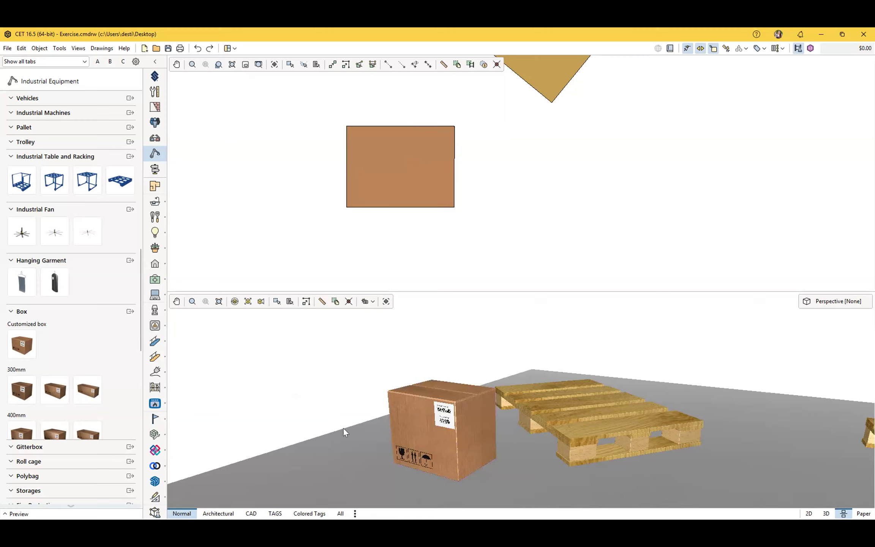
# - Reselect the stretchable box and stretch it to a height of about 1'5.13"
pyautogui.click(415, 428)
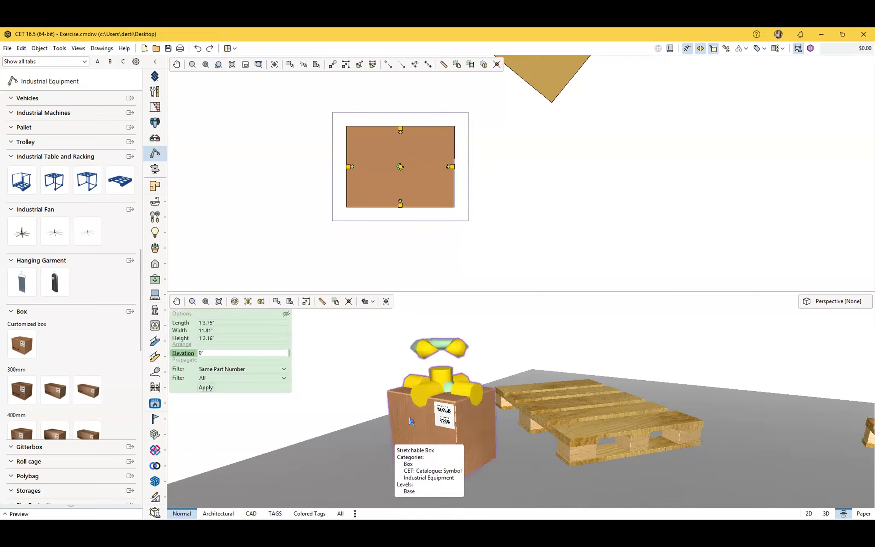
pyautogui.scroll(-3, 29, 376)
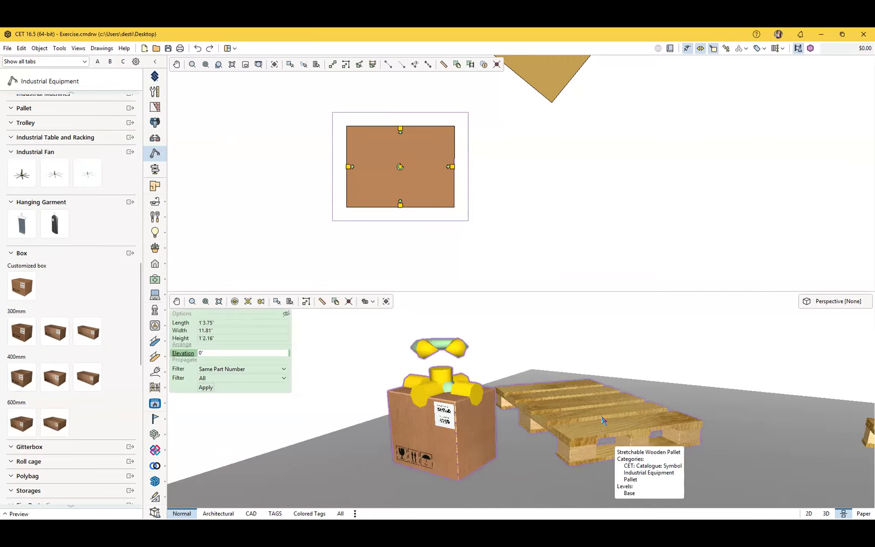
pyautogui.click(586, 420)
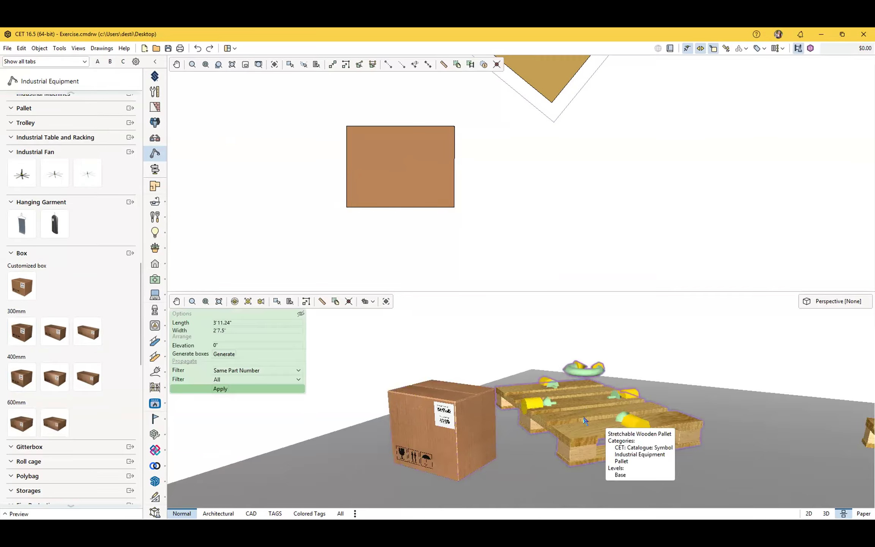
pyautogui.click(476, 436)
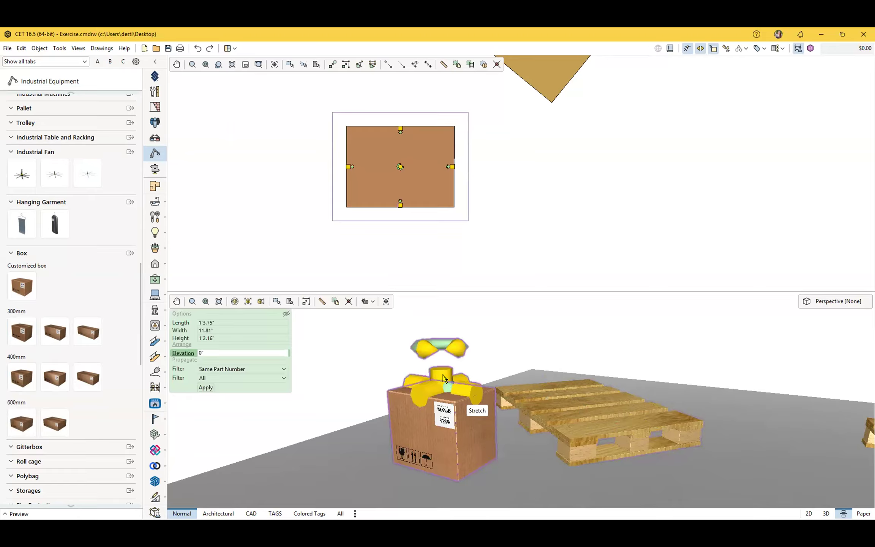
pyautogui.moveTo(444, 376); pyautogui.dragTo(448, 355)
# - Select the rotated pallet and the box in turn to compare their stretch nodes and Quick Properties
pyautogui.click(571, 417)
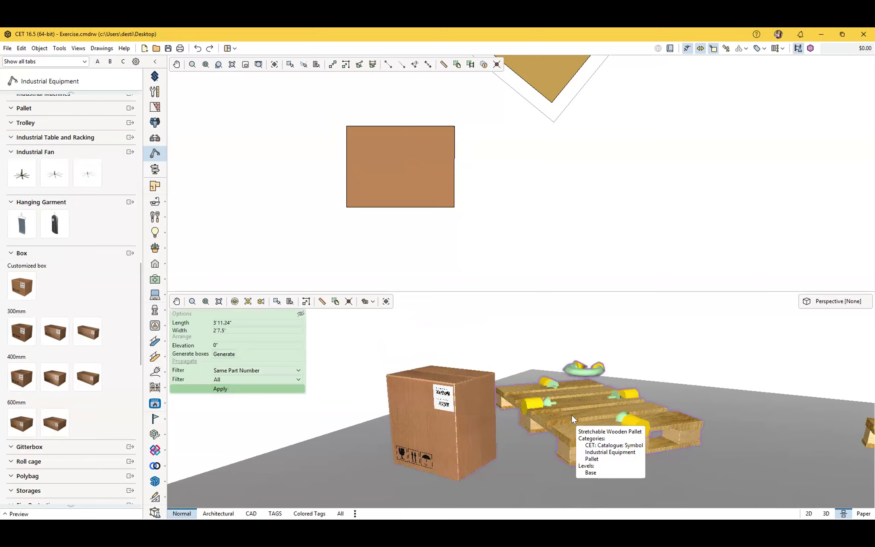
pyautogui.click(416, 401)
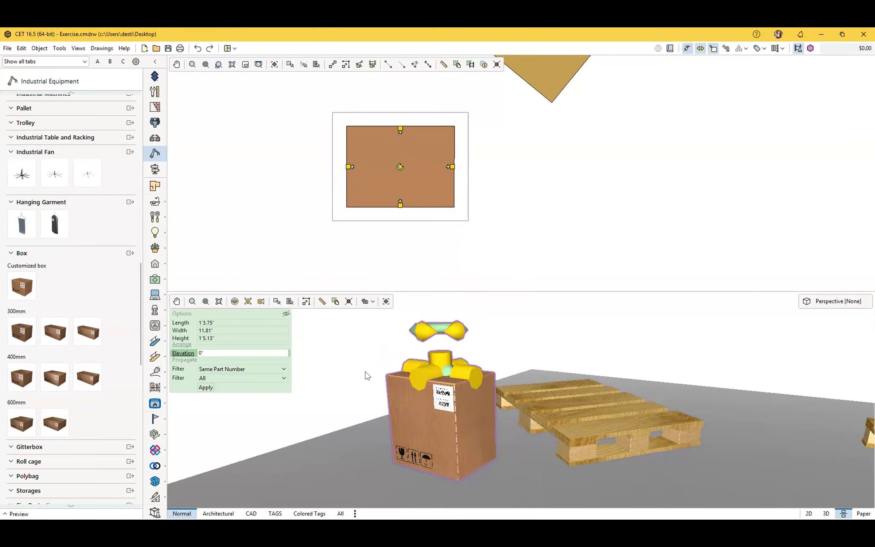
pyautogui.click(353, 418)
pyautogui.scroll(-2, 357, 420)
pyautogui.scroll(1, 431, 423)
pyautogui.click(503, 409)
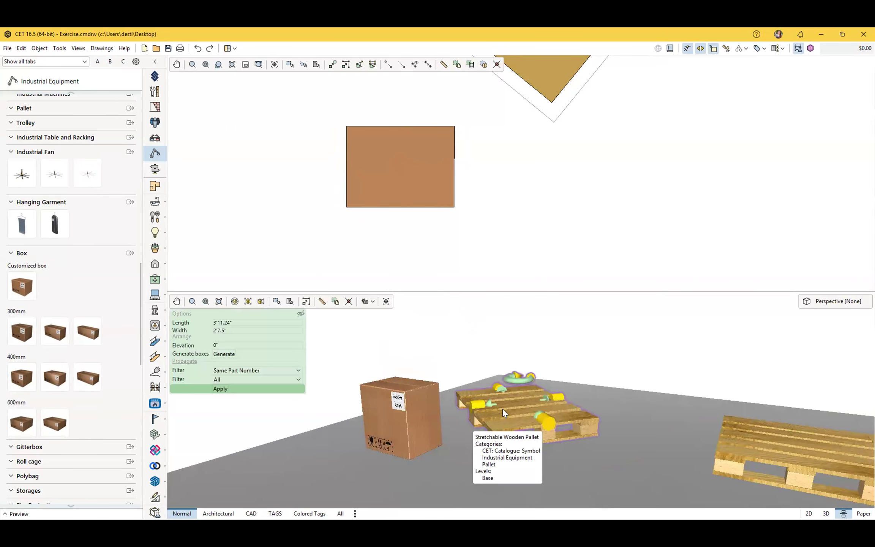
pyautogui.click(444, 450)
pyautogui.scroll(2, 441, 446)
pyautogui.moveTo(440, 445); pyautogui.dragTo(463, 426, button='middle')
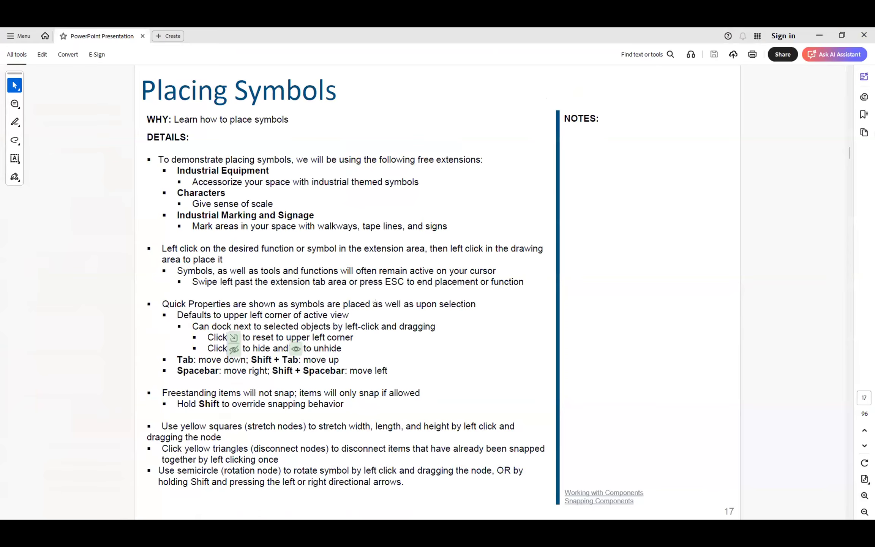
# - Page through the training handout past the illustrated Placing Symbols steps to the exercise on page 19
pyautogui.scroll(-1, 375, 303)
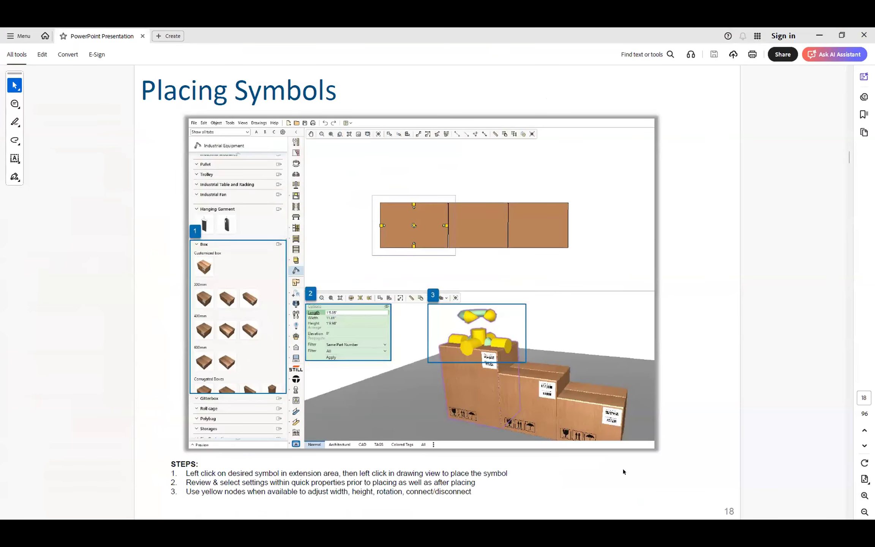
pyautogui.scroll(-1, 623, 315)
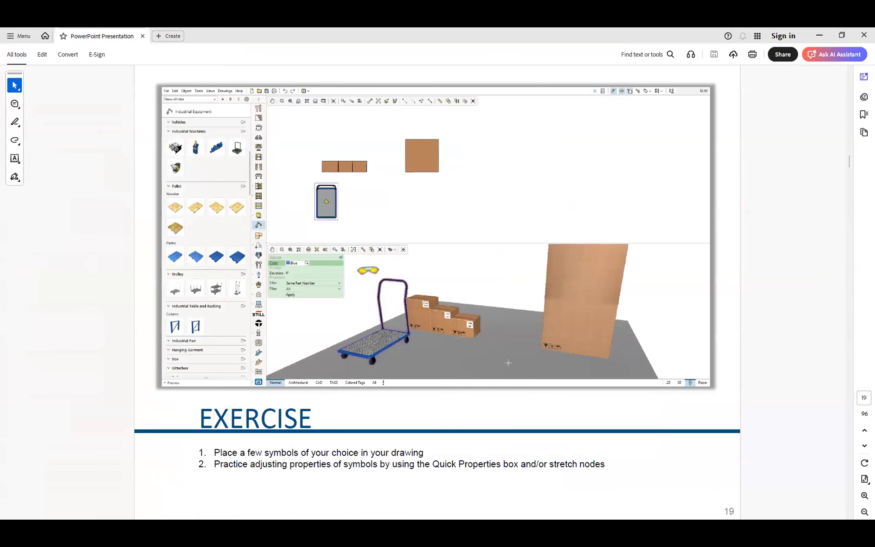
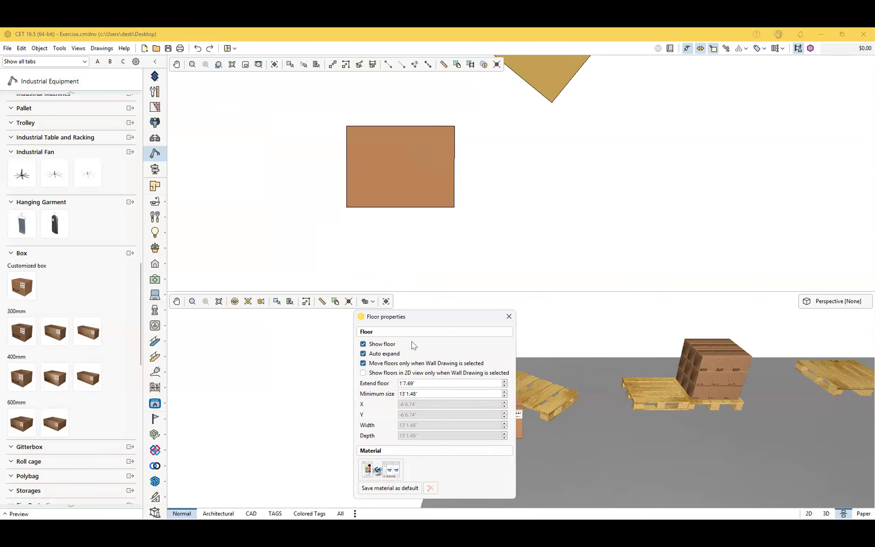
# - In CET, close the open floor properties, reopen them for the 3D view to review the floor settings, and close them unchanged
pyautogui.click(509, 318)
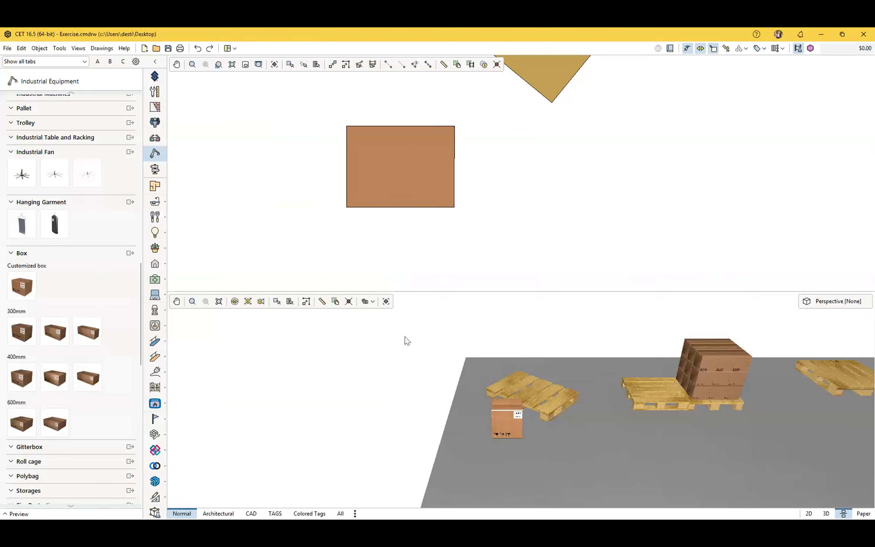
pyautogui.rightClick(461, 388)
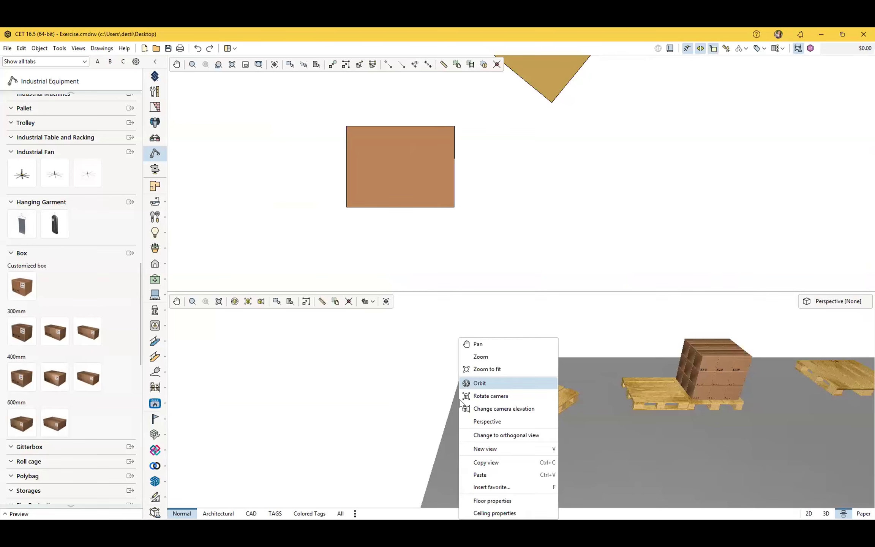
pyautogui.click(489, 500)
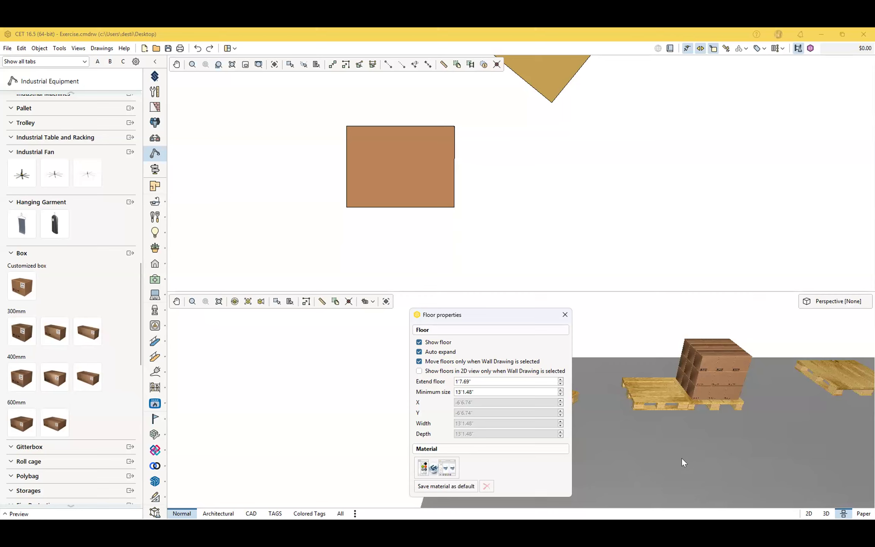
pyautogui.moveTo(644, 459)
pyautogui.mouseDown(button='middle')
pyautogui.moveTo(651, 470)
pyautogui.moveTo(659, 445)
pyautogui.moveTo(664, 475)
pyautogui.moveTo(654, 429)
pyautogui.moveTo(659, 469)
pyautogui.moveTo(651, 470)
pyautogui.mouseUp(button='middle')
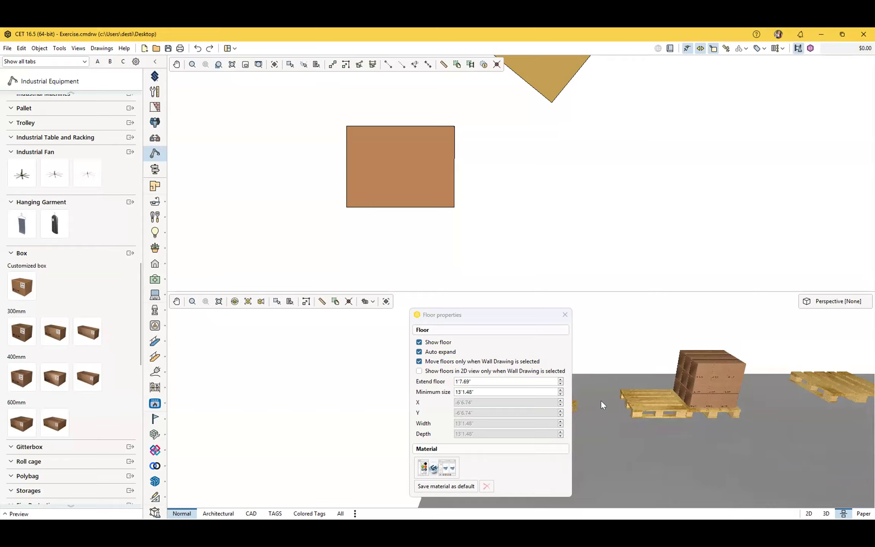
pyautogui.click(565, 315)
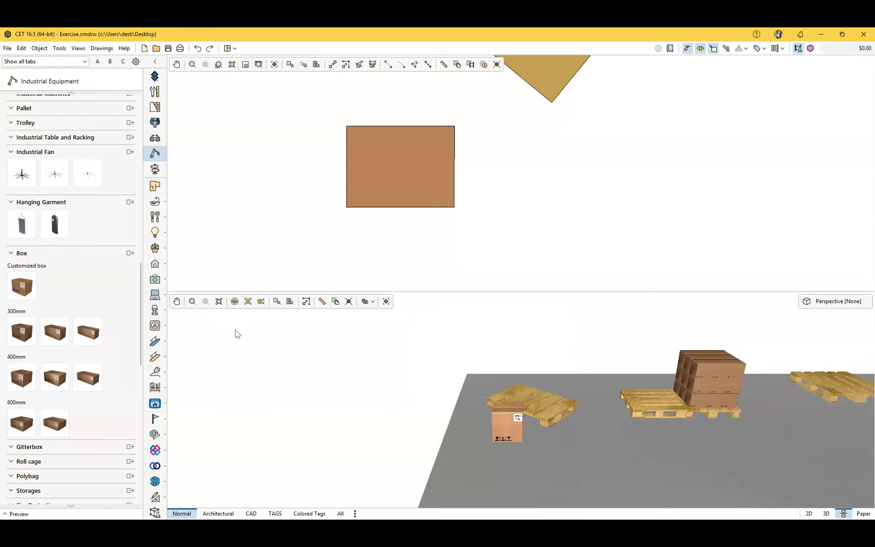
# - Zoom both the 2D and 3D views in on the pallet stacked with boxes
pyautogui.click(219, 302)
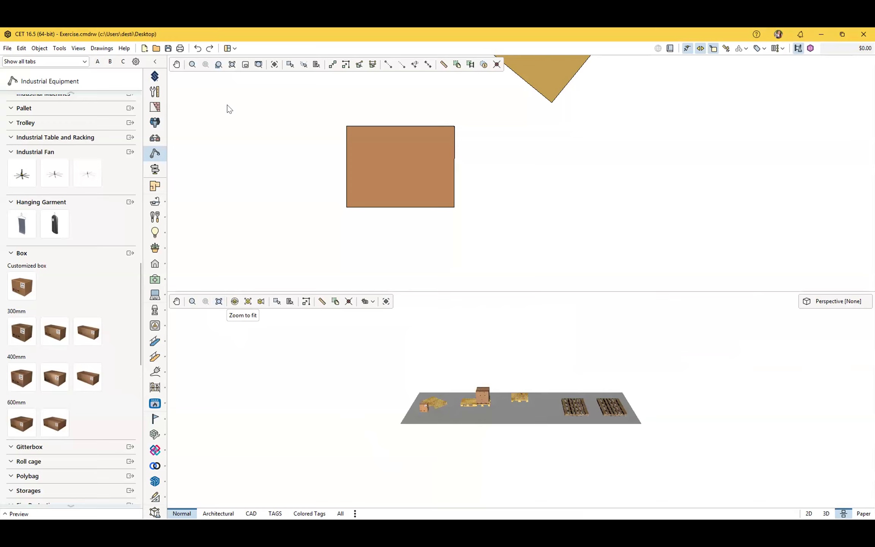
pyautogui.click(232, 65)
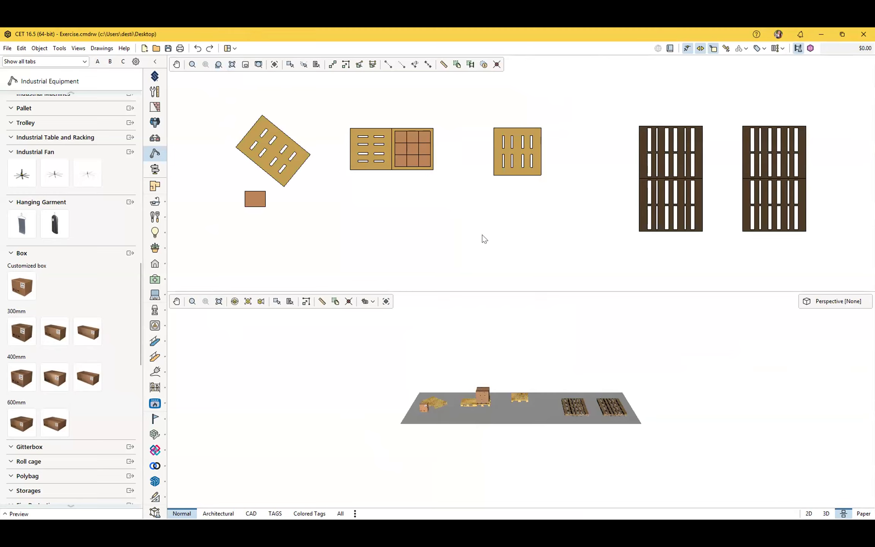
pyautogui.click(407, 149)
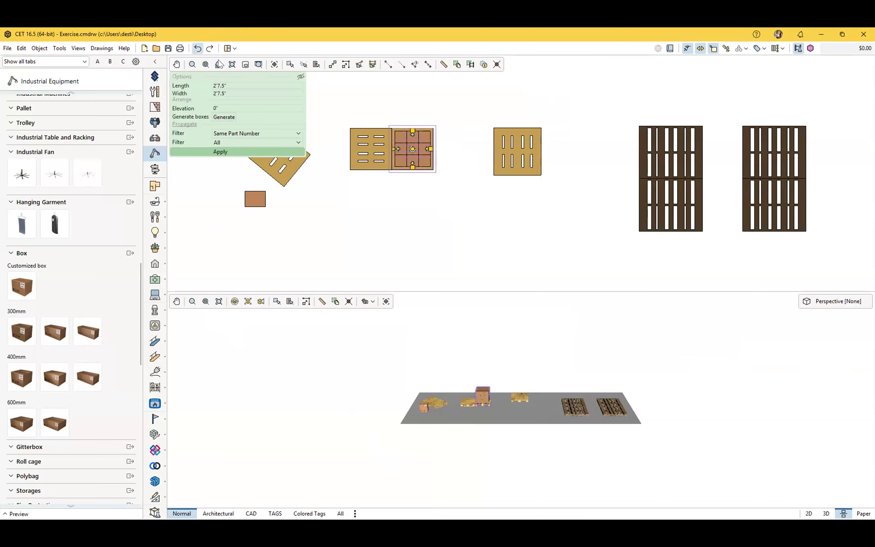
pyautogui.click(204, 64)
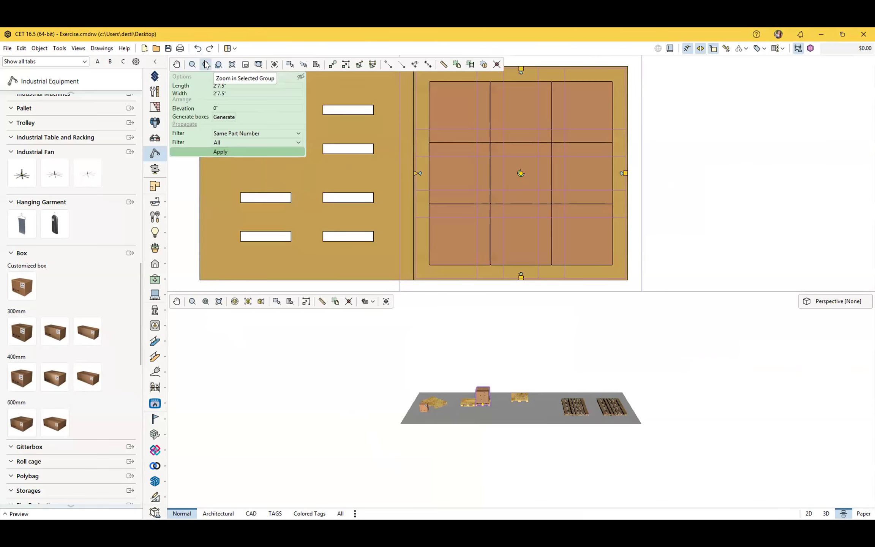
pyautogui.click(205, 301)
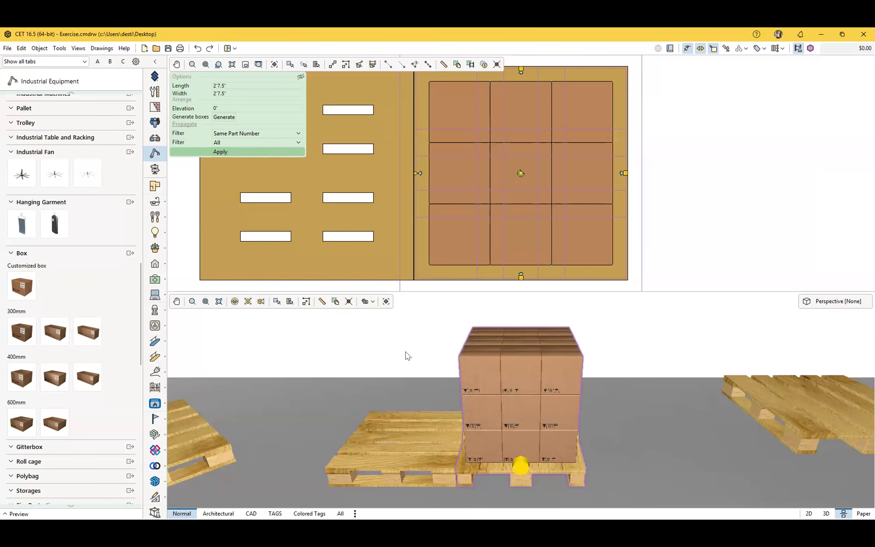
# - Deselect the loaded pallet and fit the whole drawing in both the 3D and 2D views
pyautogui.click(219, 301)
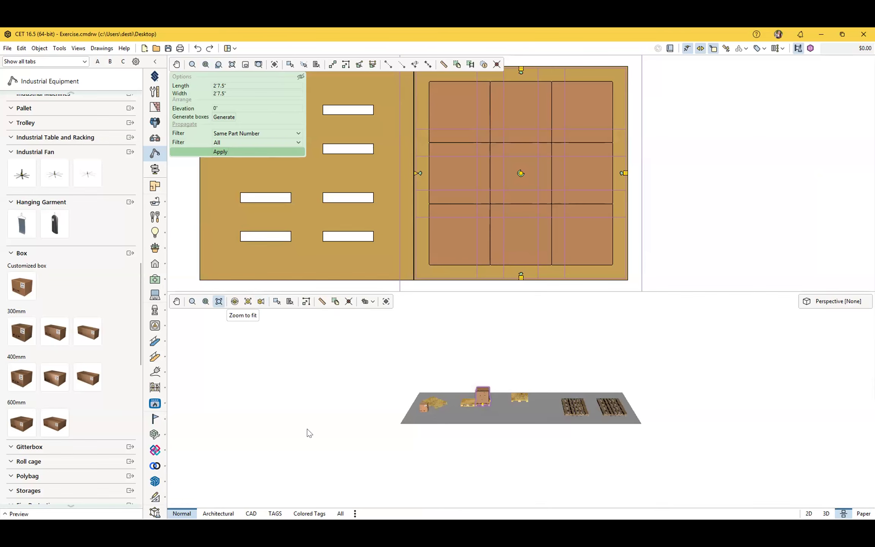
pyautogui.click(514, 439)
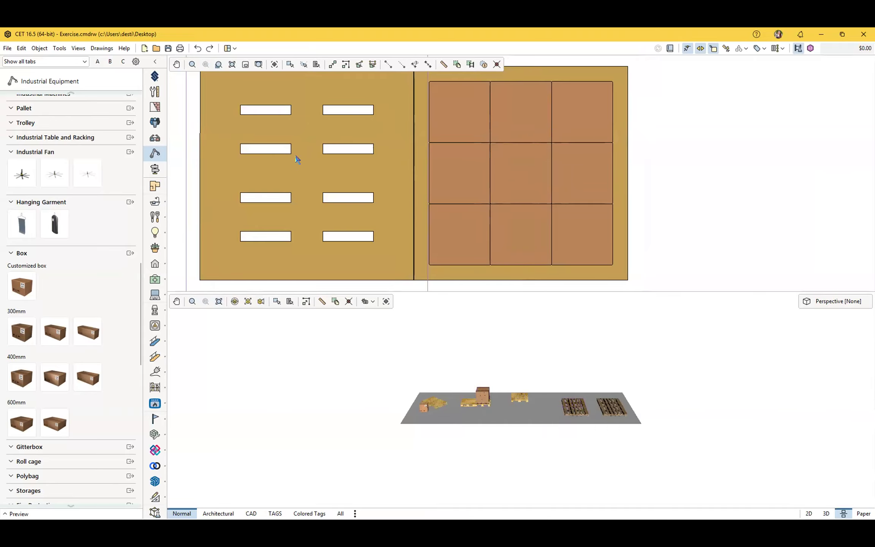
pyautogui.click(231, 64)
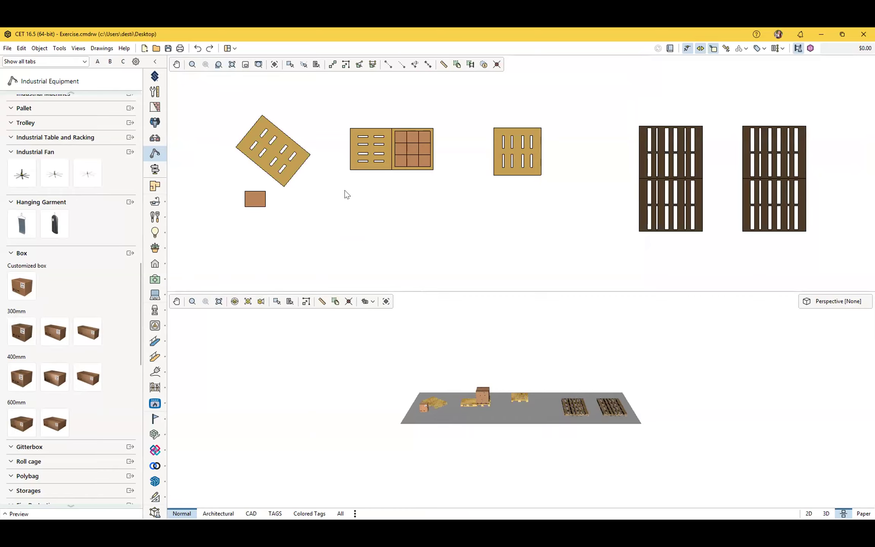
# - Place a copy of the single box far to the right of all the pallets in the 2D view
pyautogui.click(255, 199)
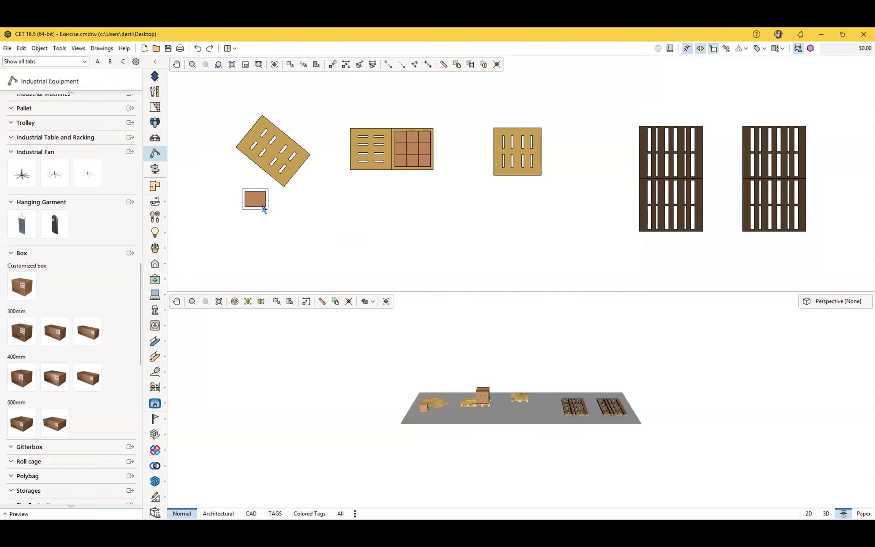
pyautogui.scroll(-6, 322, 227)
pyautogui.click(324, 225)
pyautogui.click(759, 205)
pyautogui.scroll(-5, 467, 405)
pyautogui.moveTo(801, 427); pyautogui.dragTo(616, 454, button='middle')
pyautogui.scroll(3, 616, 455)
pyautogui.press('Escape')
pyautogui.press('Escape')
pyautogui.moveTo(798, 187); pyautogui.dragTo(723, 225)
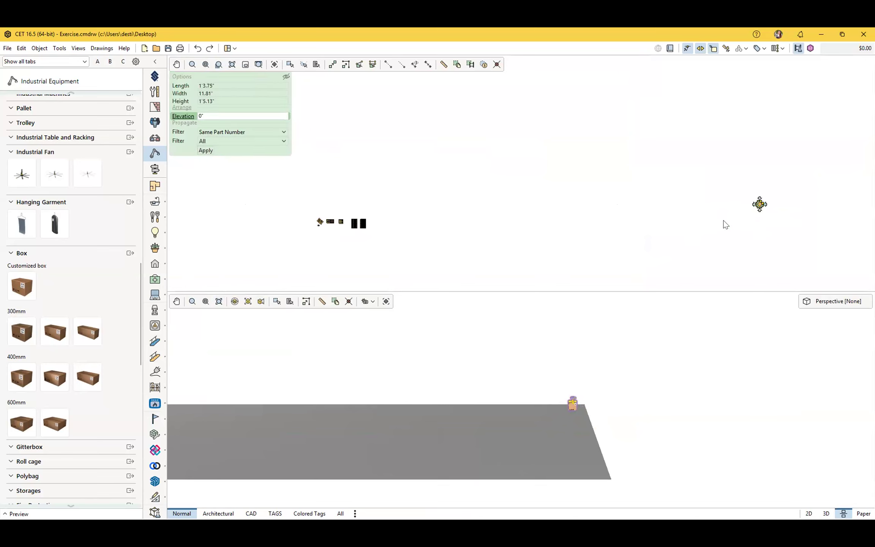
# - Delete the box copy placed far away from the pallets
pyautogui.press('Delete')
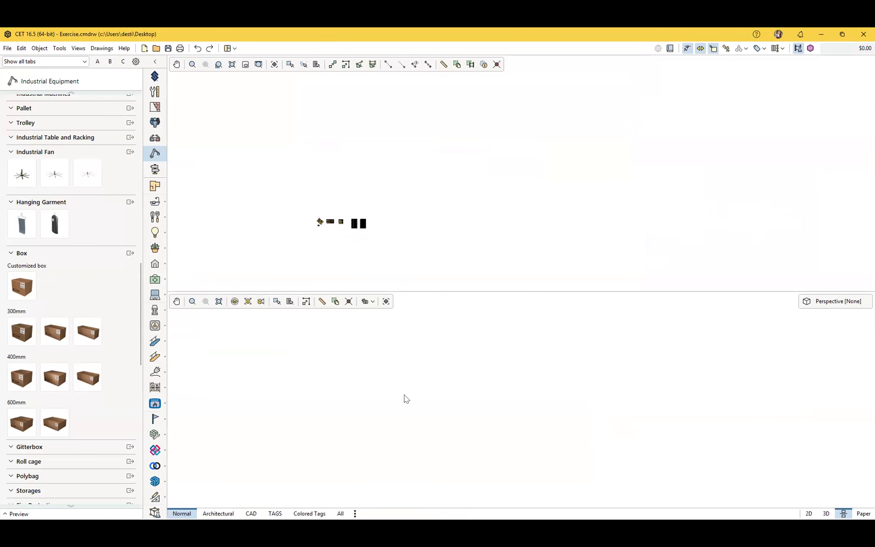
pyautogui.scroll(8, 380, 422)
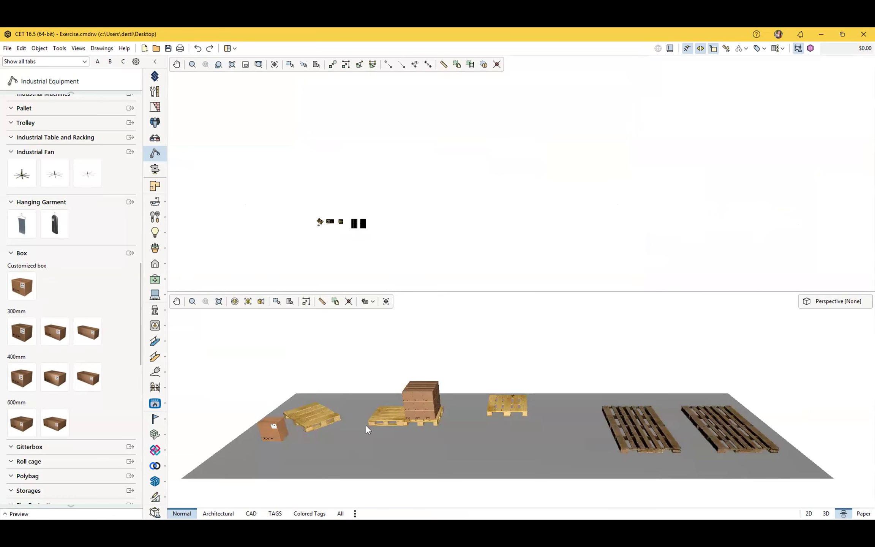
pyautogui.scroll(6, 330, 230)
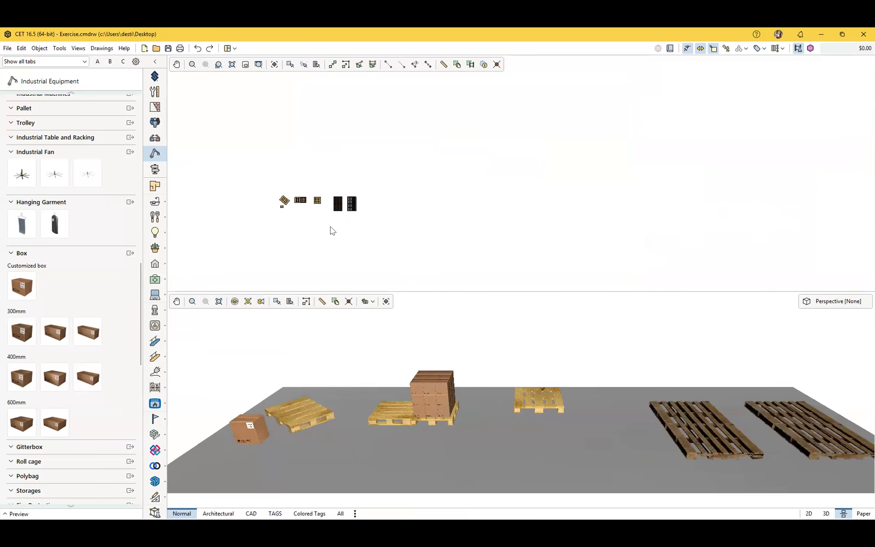
# - Examine the available distance units in the Control Panel's Region settings, and close the Control Panel without changing the unit
pyautogui.click(8, 49)
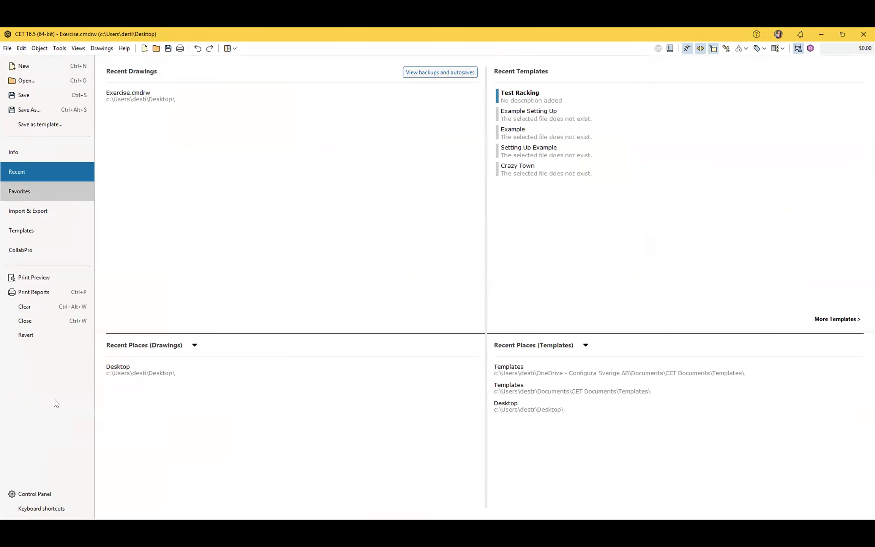
pyautogui.click(6, 49)
pyautogui.click(6, 49)
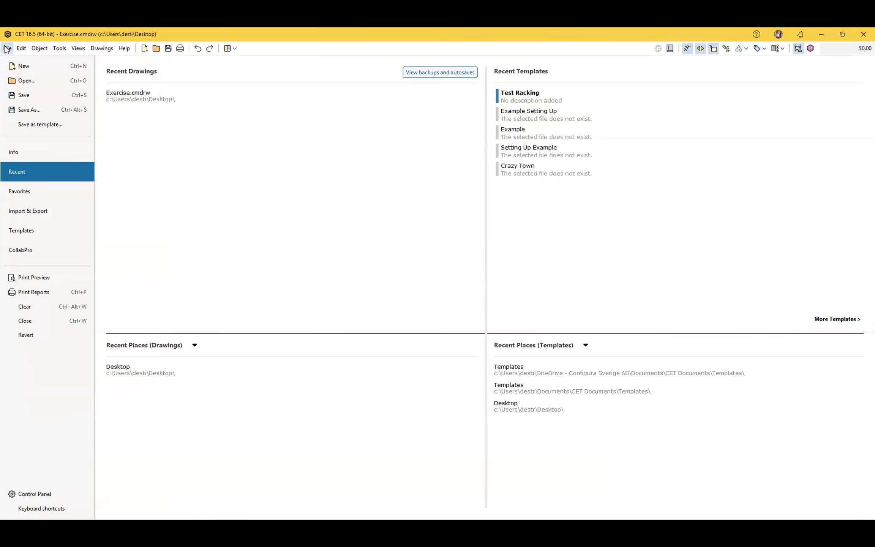
pyautogui.click(41, 495)
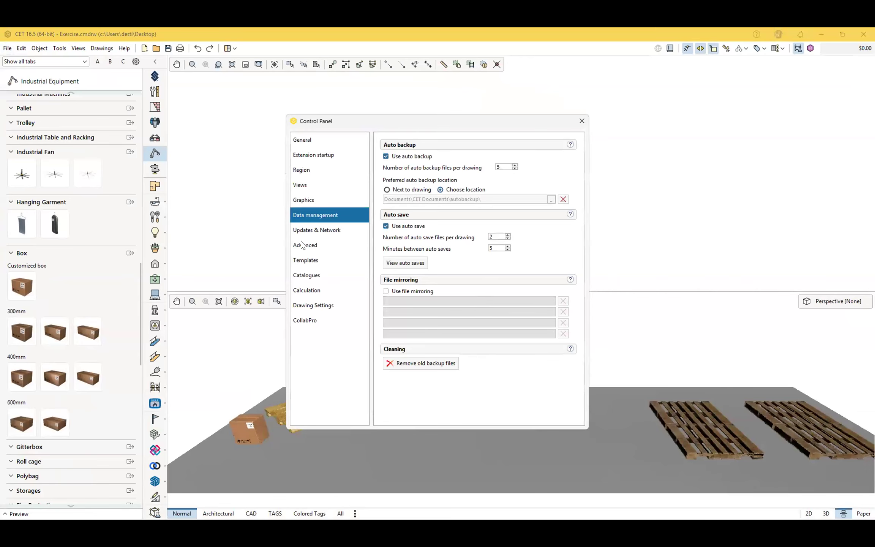
pyautogui.click(315, 169)
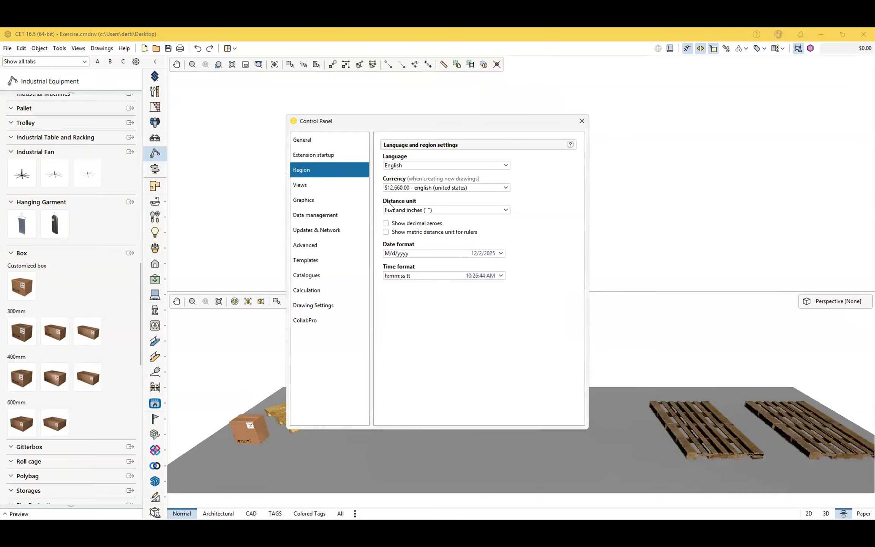
pyautogui.click(415, 211)
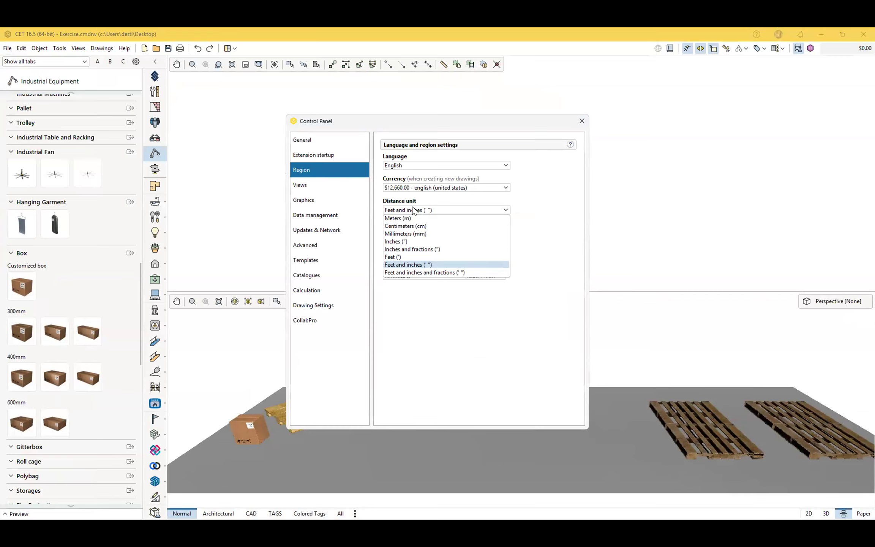
pyautogui.click(414, 211)
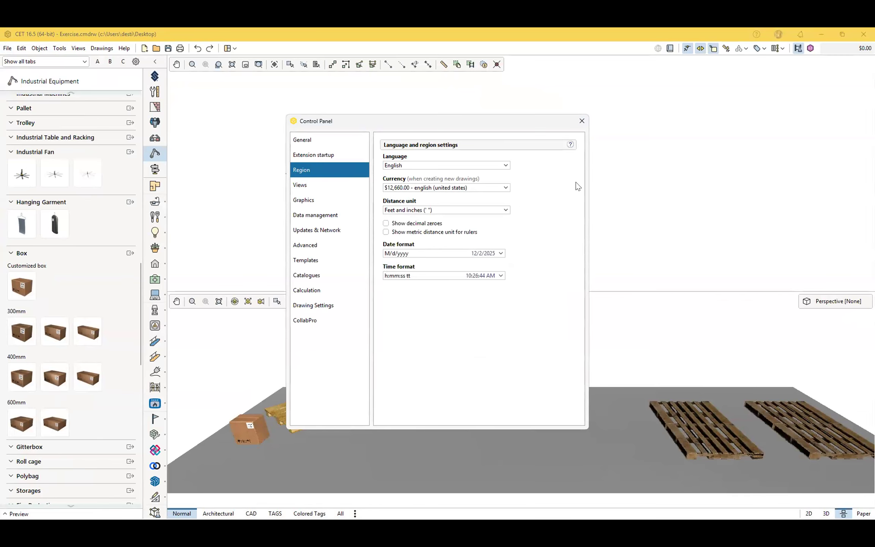
pyautogui.click(580, 122)
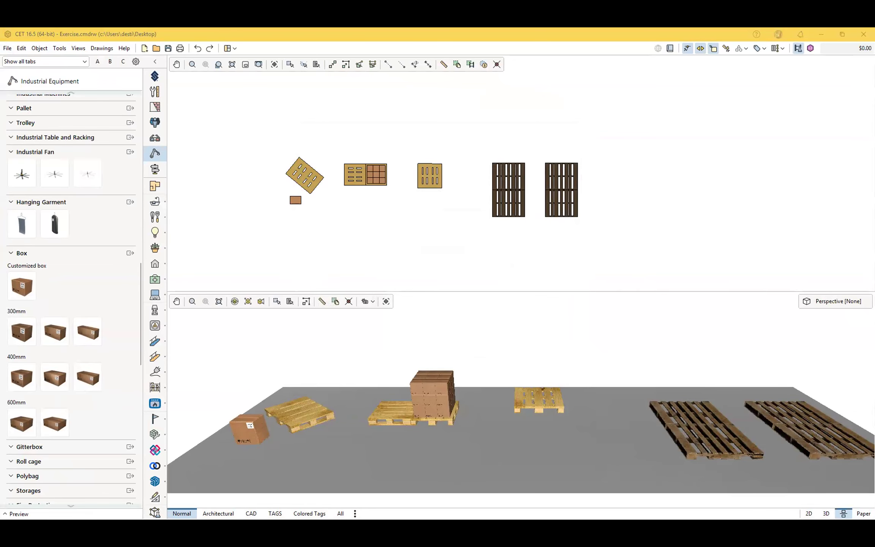
# - Reopen the Control Panel at the language and region settings and reposition its window over the drawing
pyautogui.hotkey('alt', 'Tab')
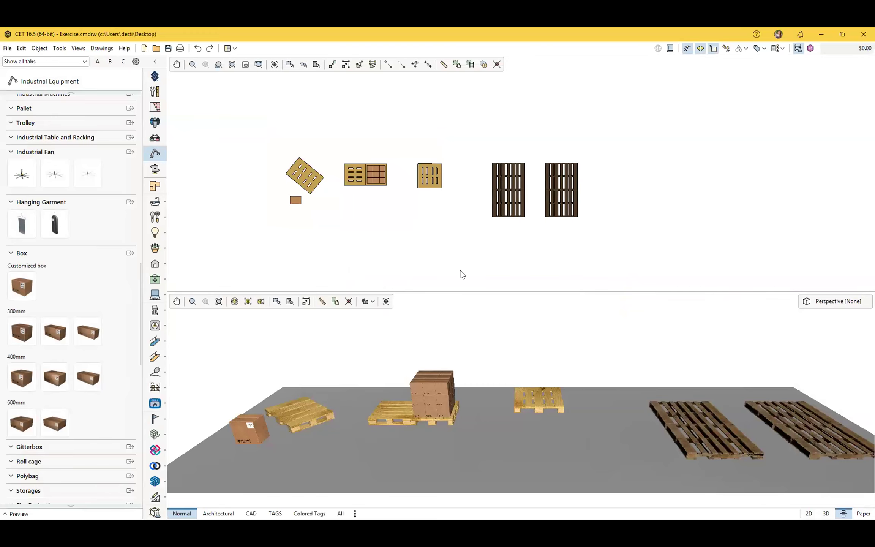
pyautogui.click(9, 48)
pyautogui.click(52, 491)
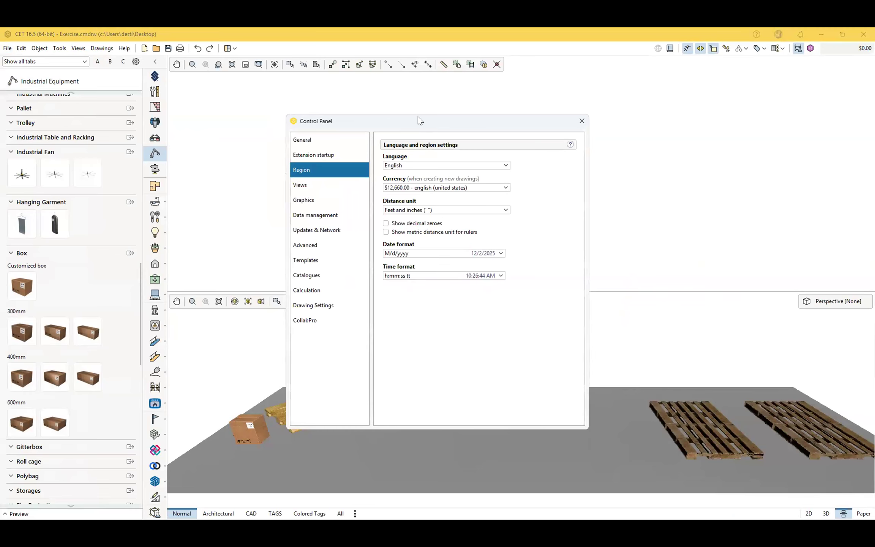
pyautogui.moveTo(418, 117); pyautogui.dragTo(398, 110)
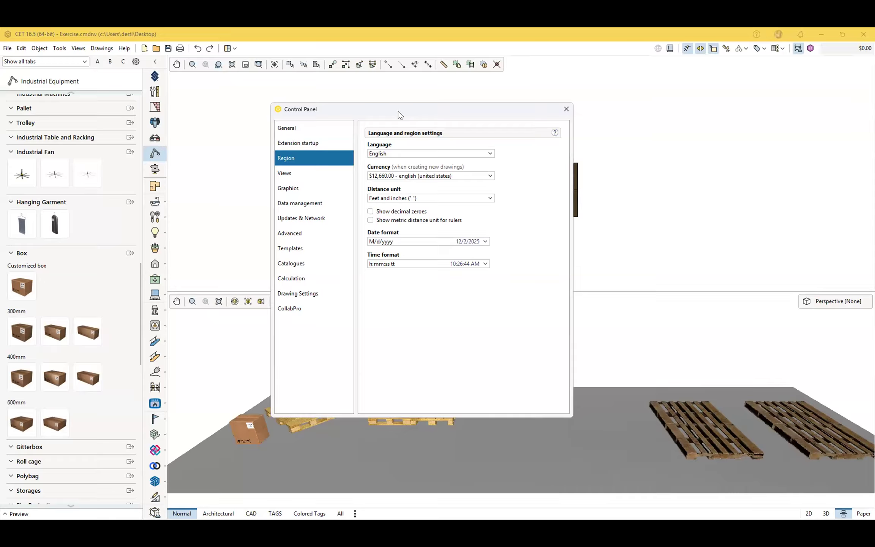
pyautogui.moveTo(394, 112); pyautogui.dragTo(406, 116)
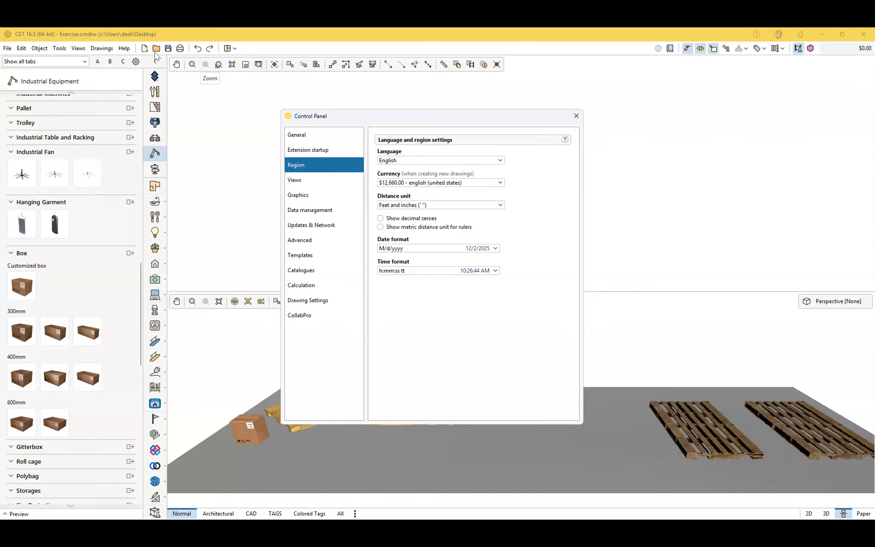
pyautogui.click(125, 48)
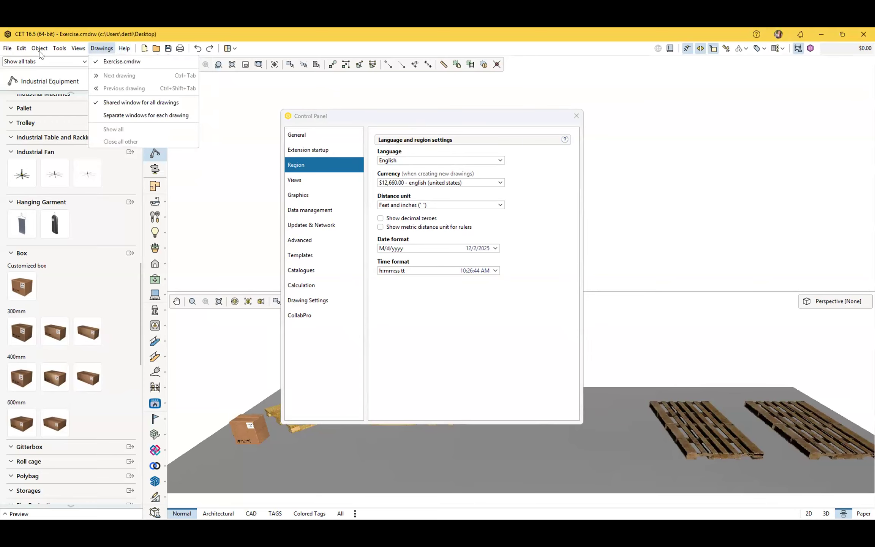
pyautogui.moveTo(60, 50)
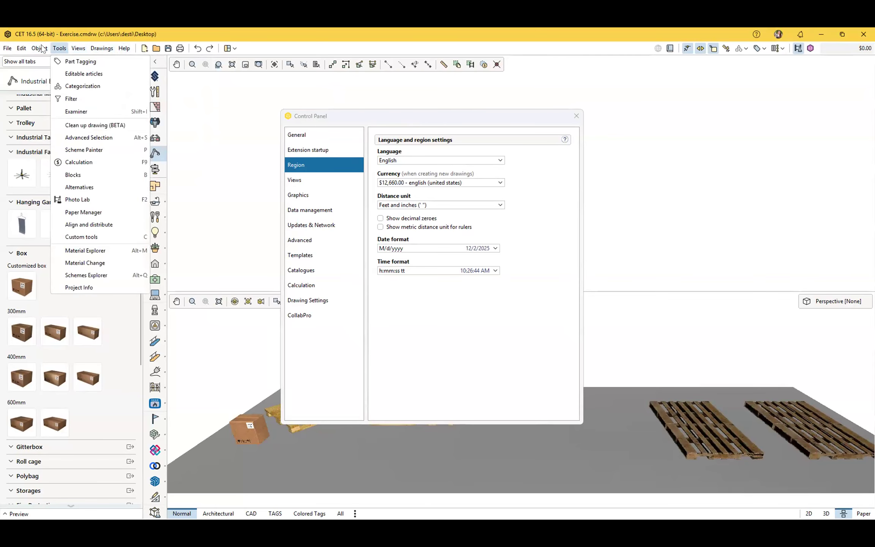
pyautogui.moveTo(22, 49)
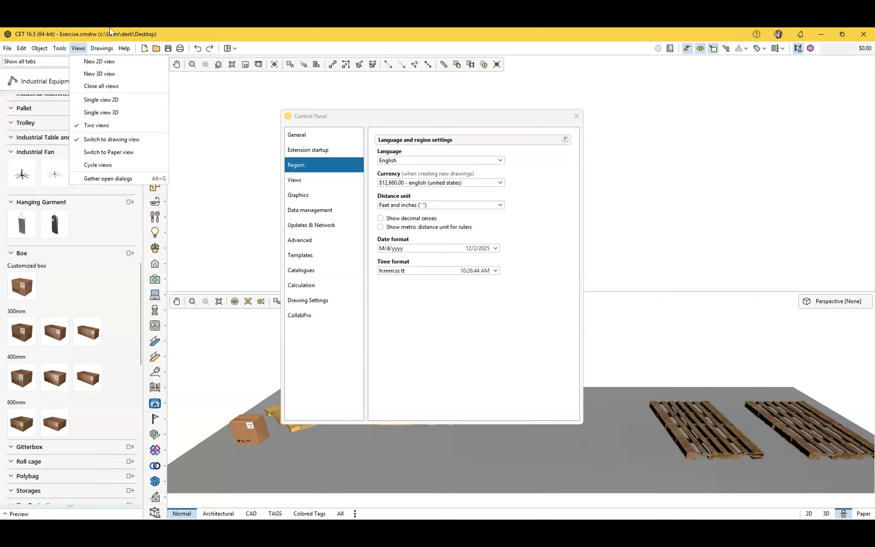
pyautogui.click(232, 125)
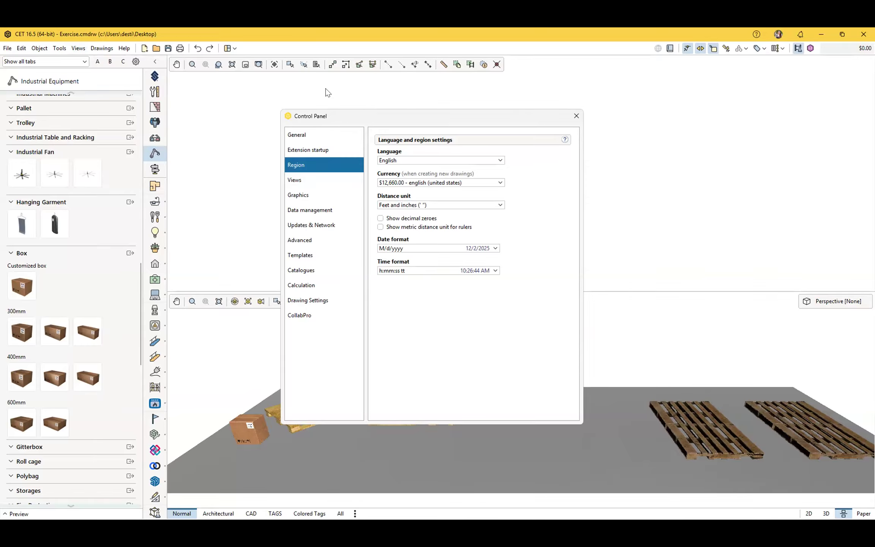
pyautogui.moveTo(326, 116); pyautogui.dragTo(357, 104)
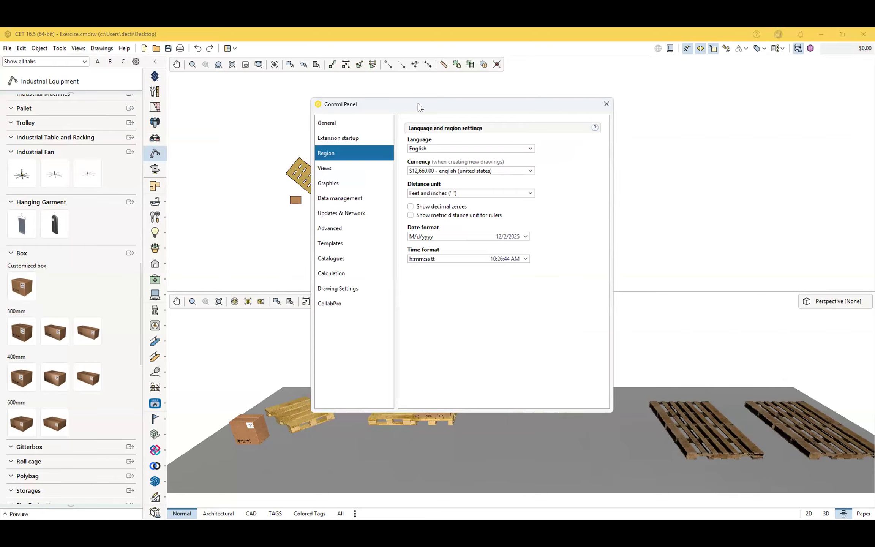
pyautogui.moveTo(417, 105); pyautogui.dragTo(439, 101)
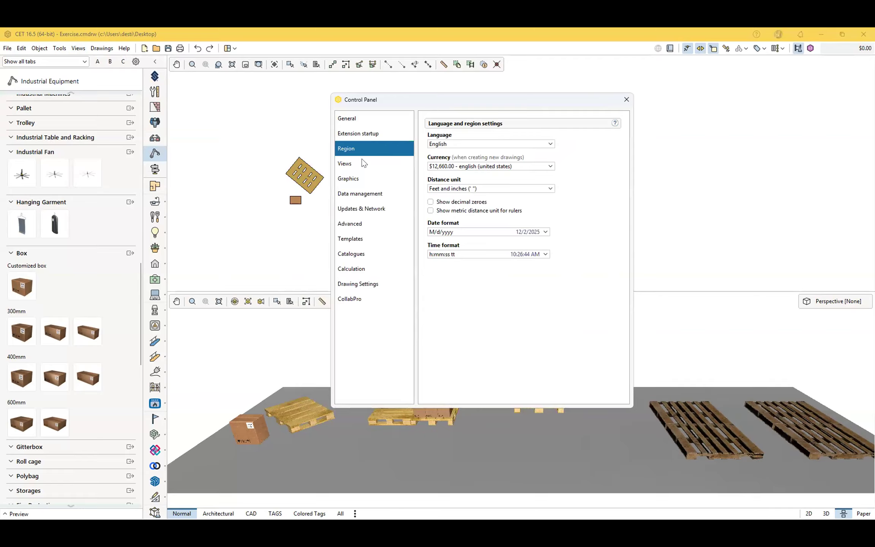
# - Review the Control Panel's Graphics, Region, General and Views settings without changing any of them
pyautogui.click(351, 180)
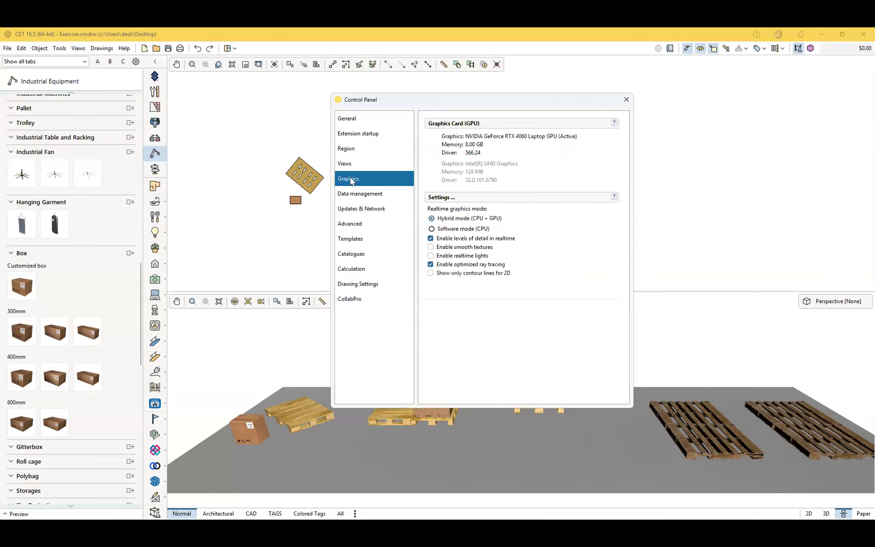
pyautogui.click(348, 149)
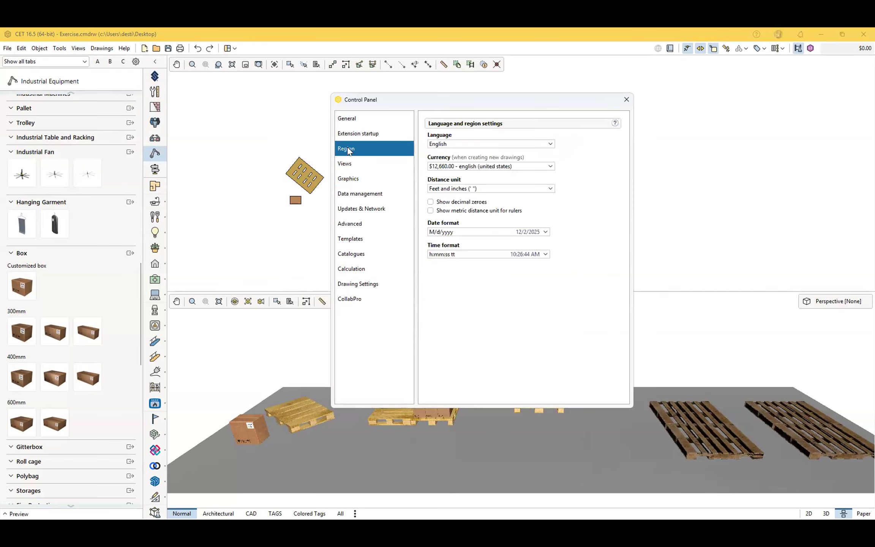
pyautogui.click(353, 120)
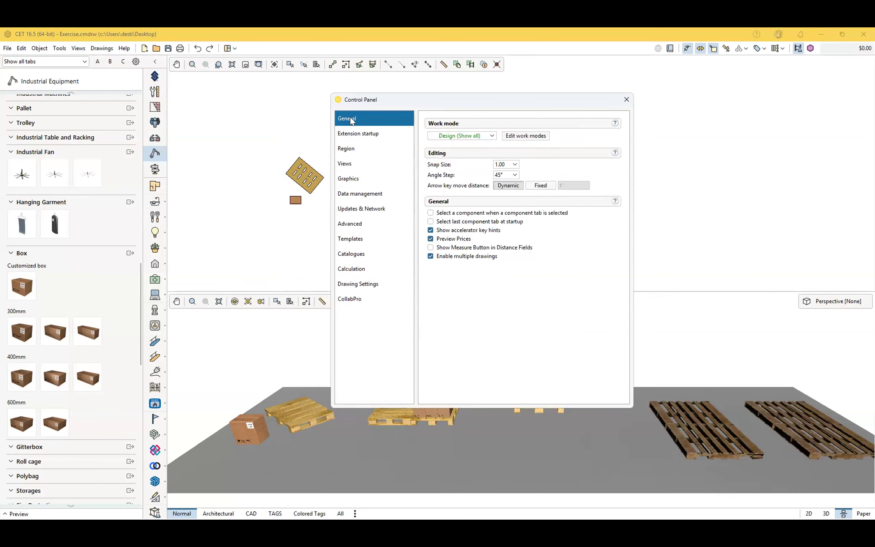
pyautogui.click(344, 167)
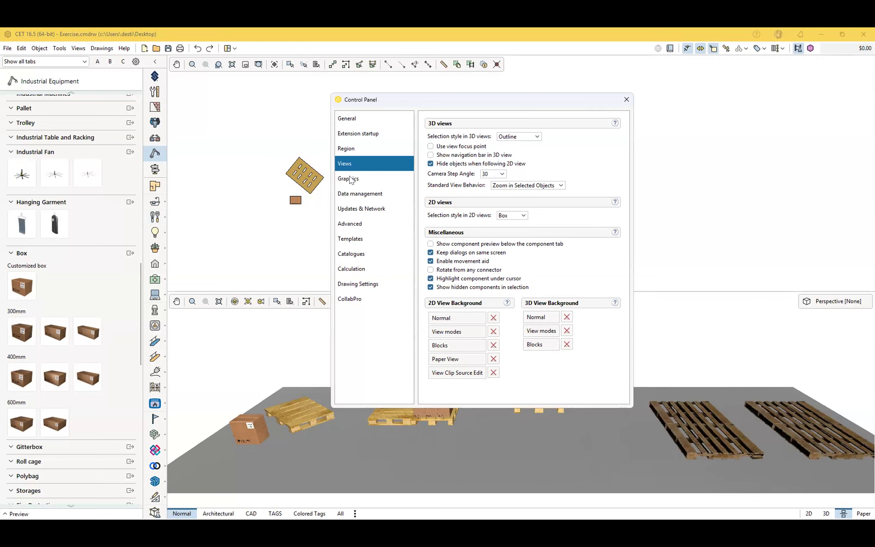
# - Select Feet and inches as the distance unit in the Region settings and close the Control Panel
pyautogui.click(348, 149)
pyautogui.click(442, 189)
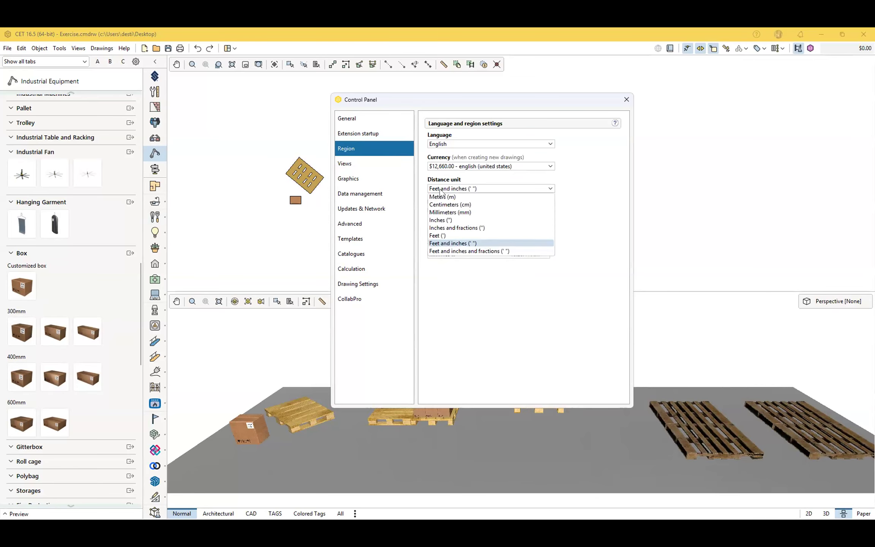
pyautogui.click(468, 245)
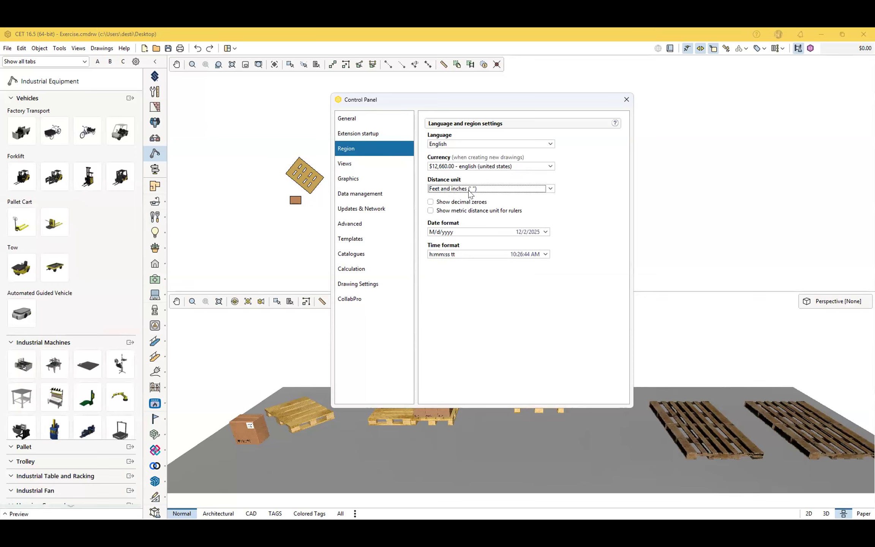
pyautogui.click(626, 99)
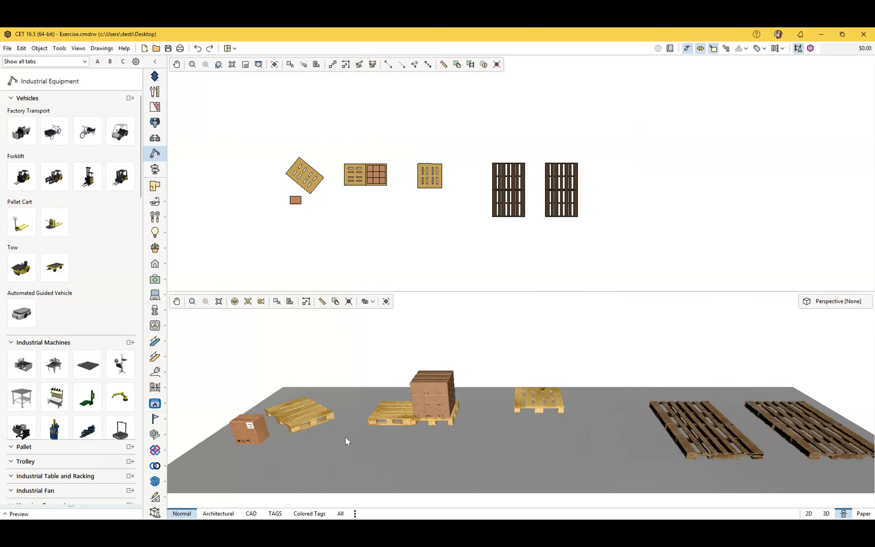
# - Inspect the pallet and box layout at wider and closer zoom levels in both the 3D and 2D views
pyautogui.scroll(-3, 397, 441)
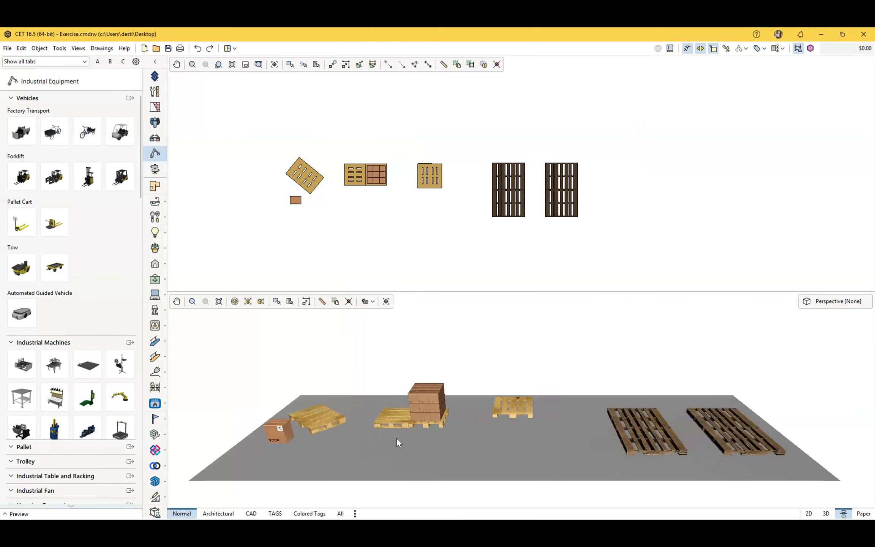
pyautogui.scroll(-2, 399, 437)
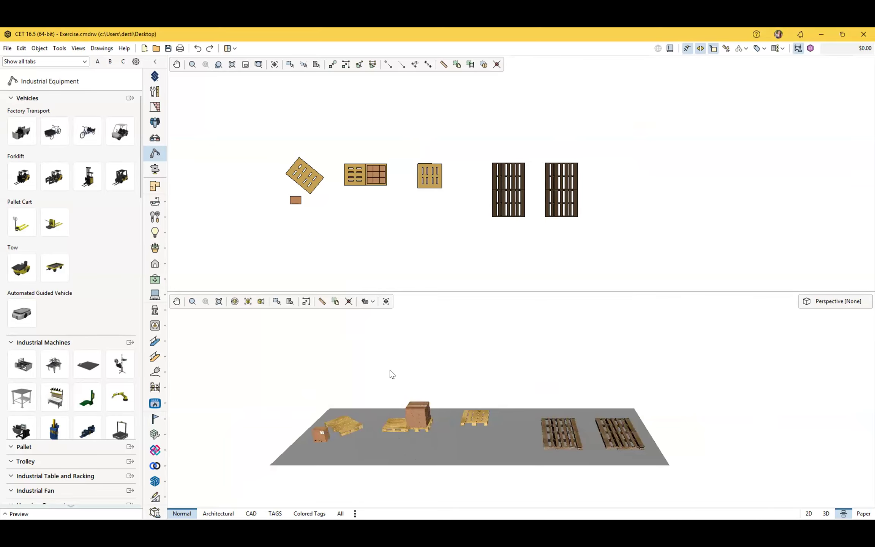
pyautogui.scroll(-2, 440, 456)
pyautogui.scroll(-2, 360, 228)
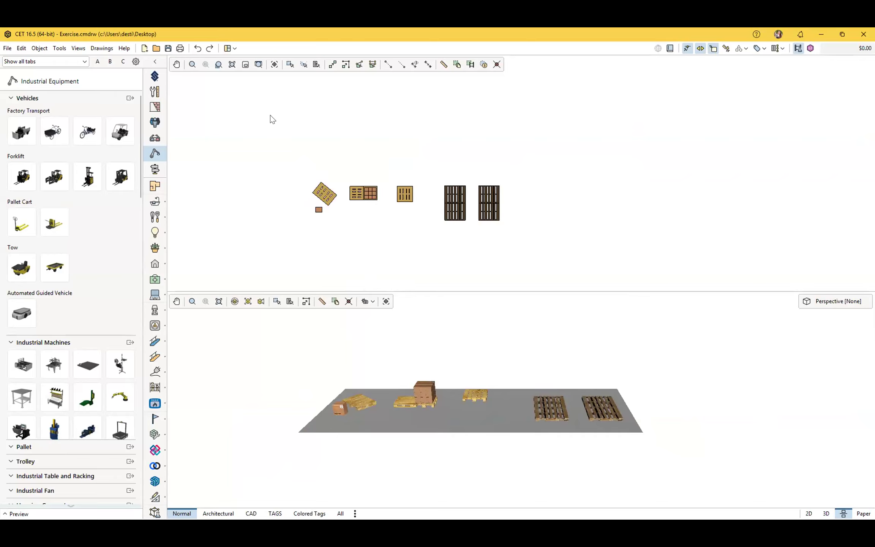
pyautogui.scroll(-2, 271, 116)
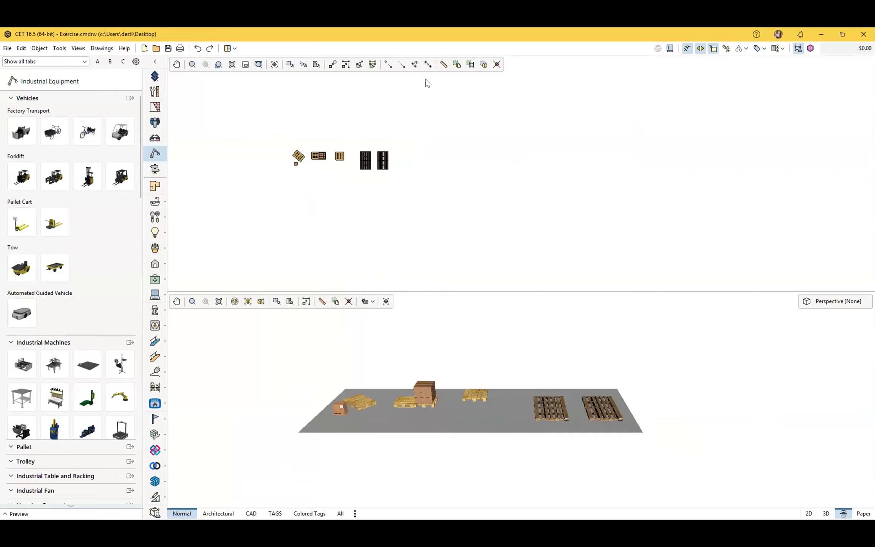
pyautogui.scroll(2, 423, 416)
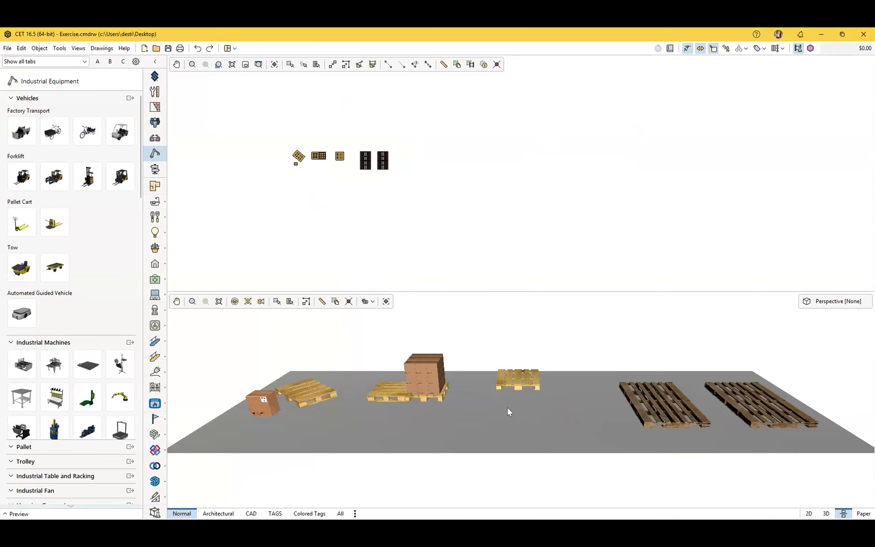
pyautogui.scroll(4, 332, 146)
pyautogui.moveTo(300, 172); pyautogui.dragTo(359, 163, button='middle')
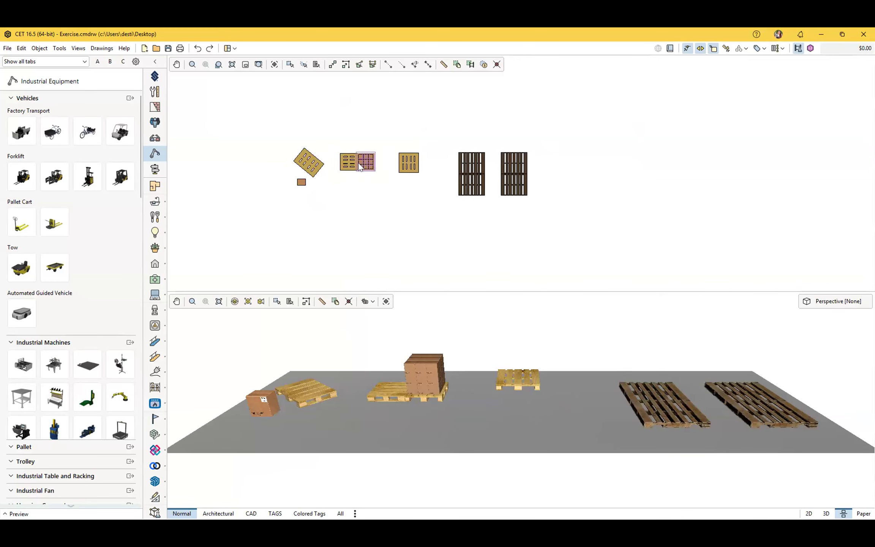
# - Turn the floor's Auto expand option off and back on in the floor properties, and close them
pyautogui.rightClick(566, 398)
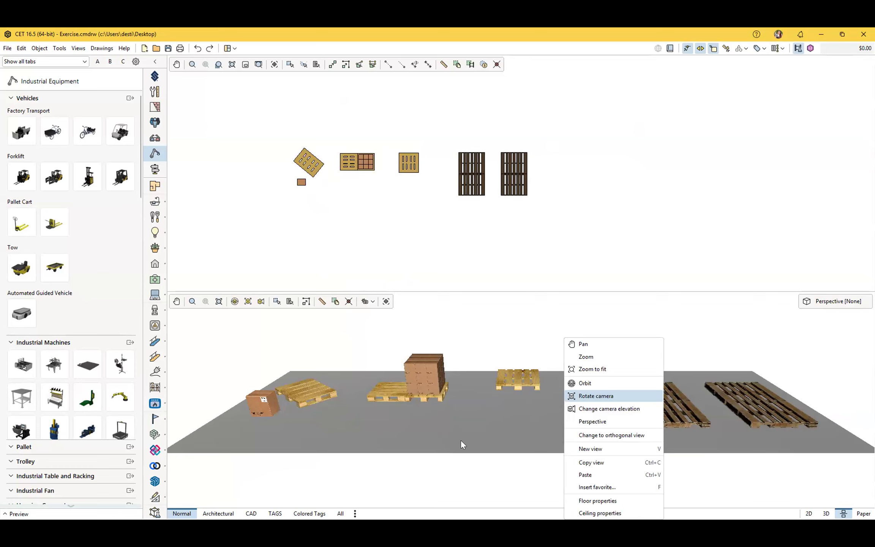
pyautogui.click(597, 501)
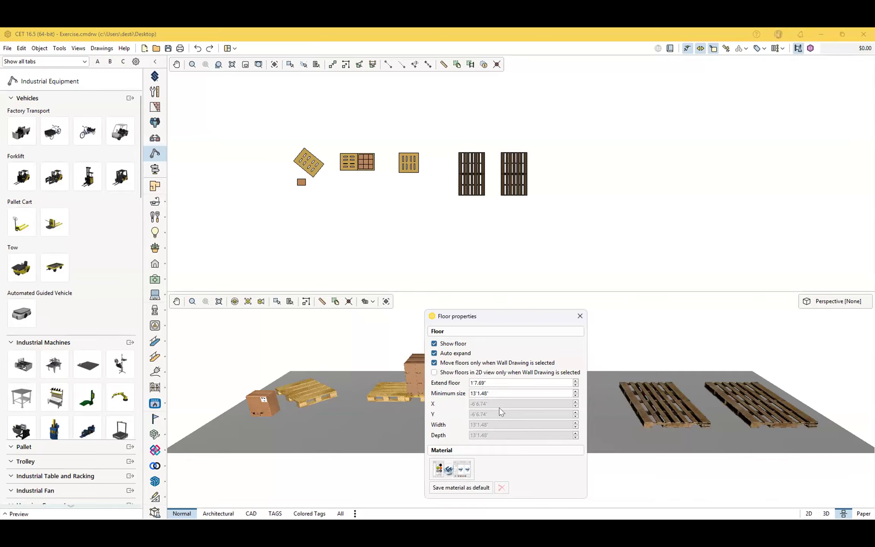
pyautogui.click(434, 353)
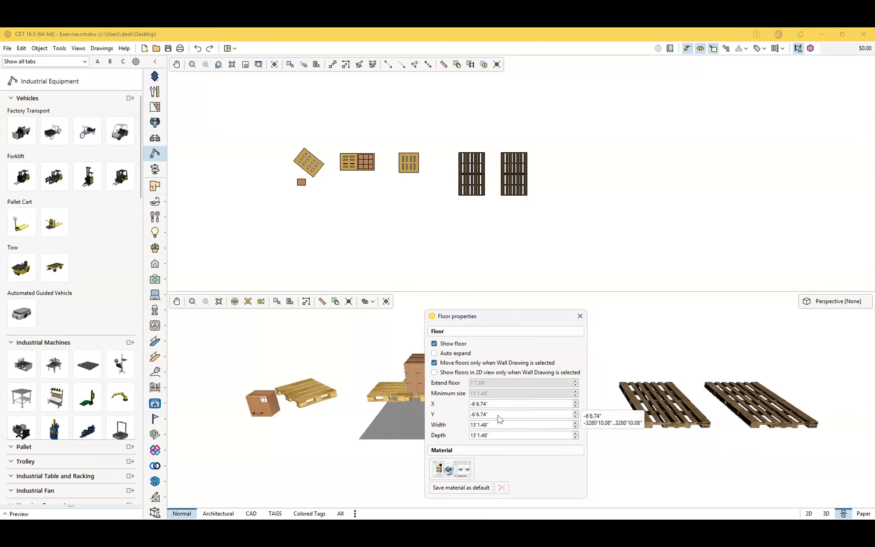
pyautogui.click(434, 353)
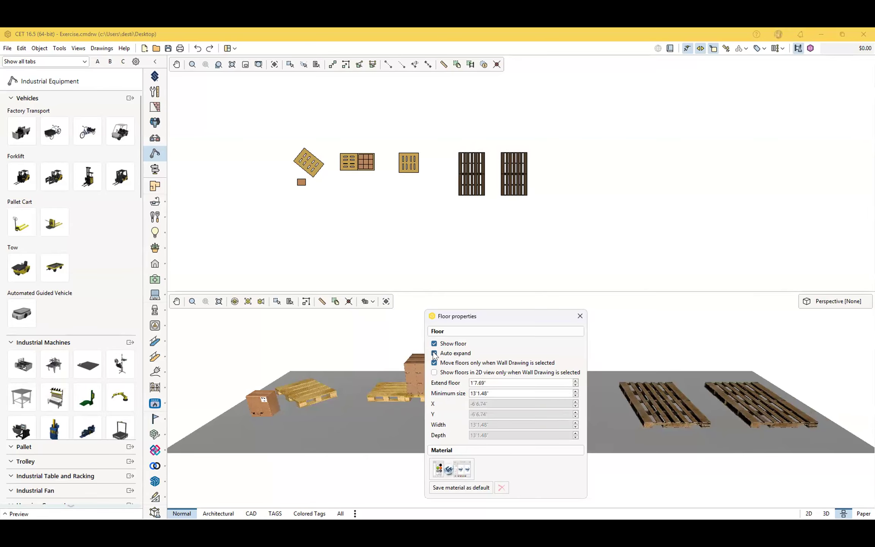
pyautogui.click(580, 316)
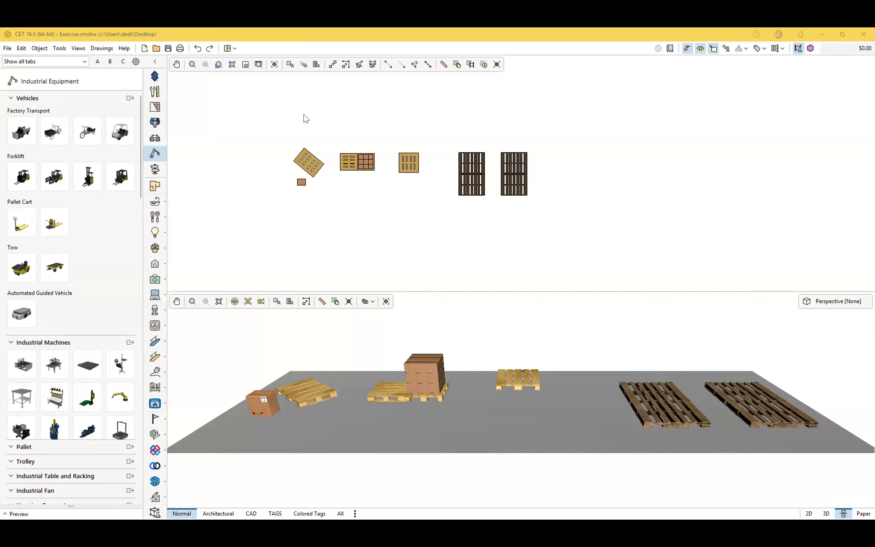
# - Select the single box in the 2D view to inspect its dimensions and options, and clear the selection
pyautogui.scroll(5, 301, 172)
pyautogui.click(289, 228)
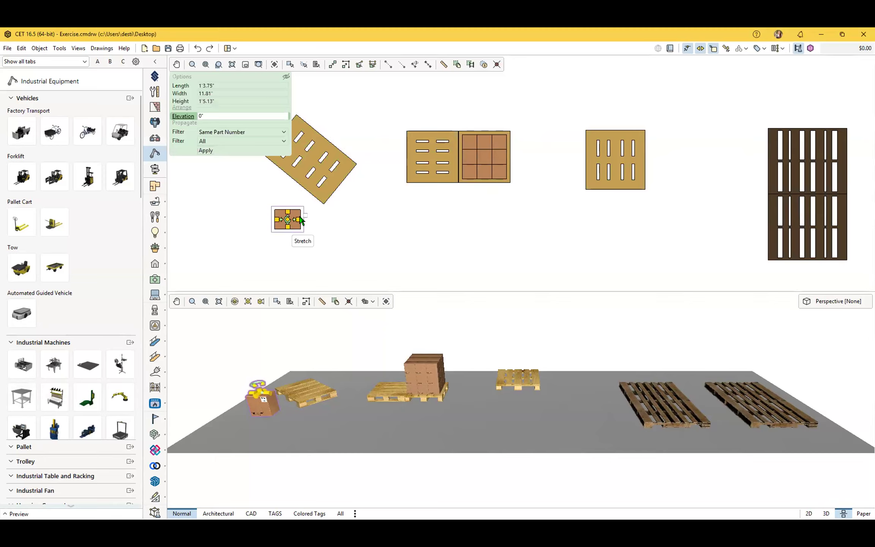
pyautogui.click(341, 232)
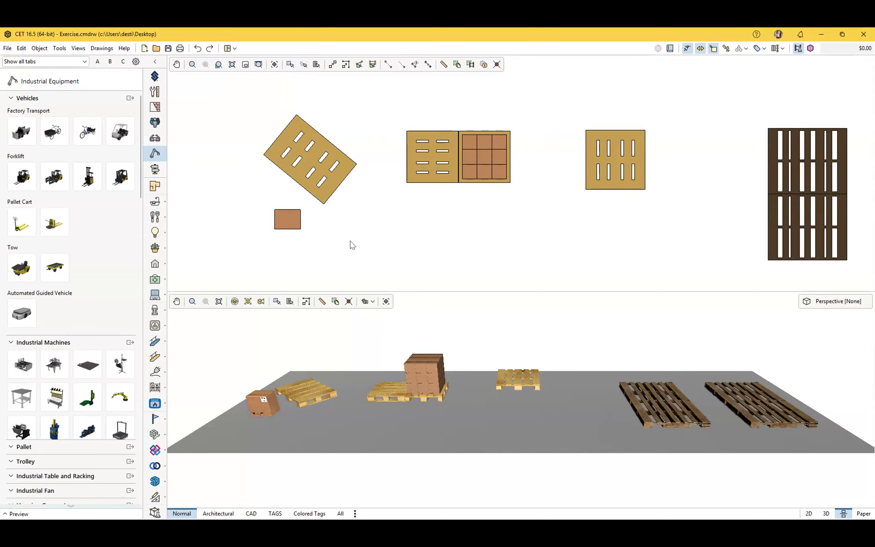
pyautogui.scroll(2, 350, 241)
pyautogui.scroll(-1, 351, 240)
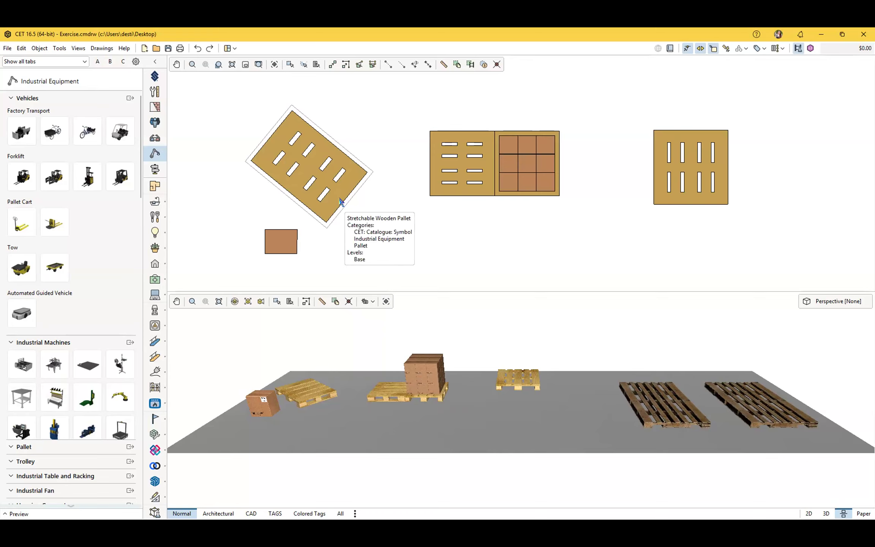
# - Review the Control Panel's General, Extension startup and Region settings once more, and close it
pyautogui.click(7, 48)
pyautogui.click(34, 493)
pyautogui.click(307, 140)
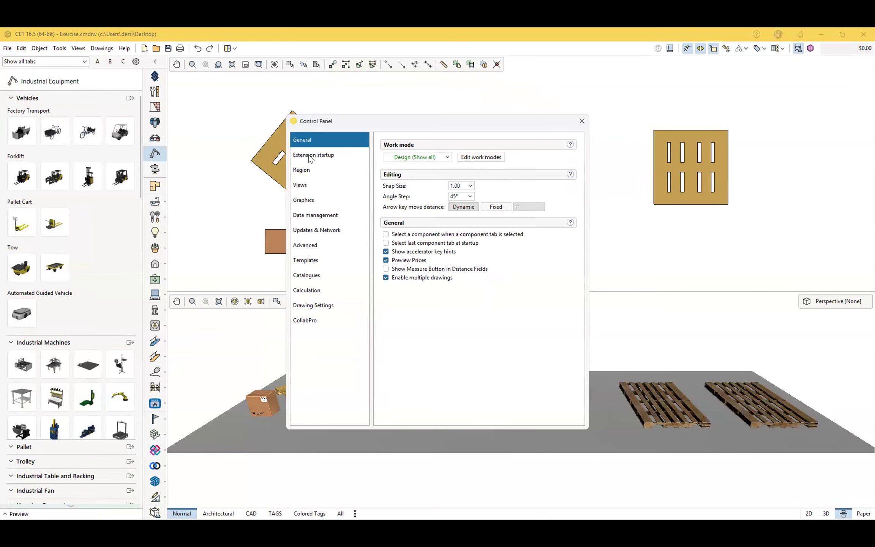
pyautogui.click(308, 155)
pyautogui.click(302, 171)
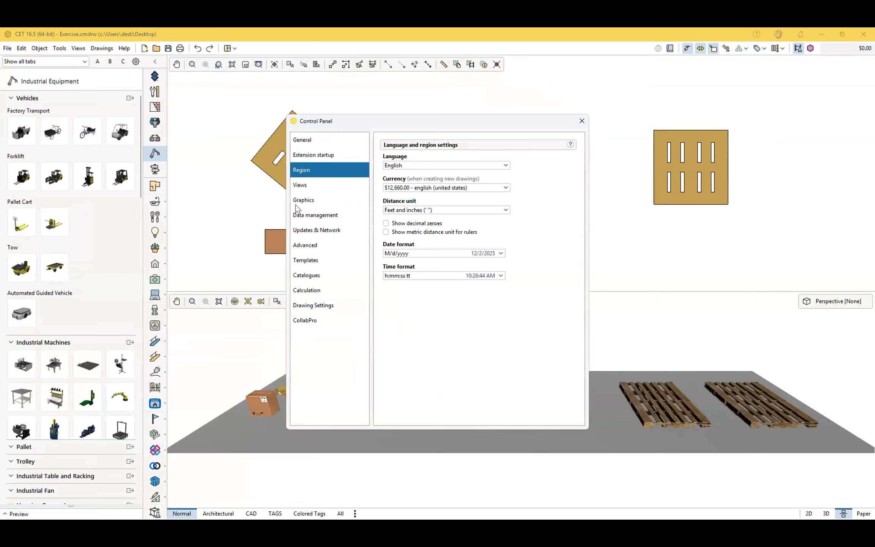
pyautogui.click(581, 121)
# - Select the rotated wooden pallet in the 2D view to inspect its dimensions and stretch handles, and deselect it
pyautogui.scroll(2, 316, 181)
pyautogui.click(307, 162)
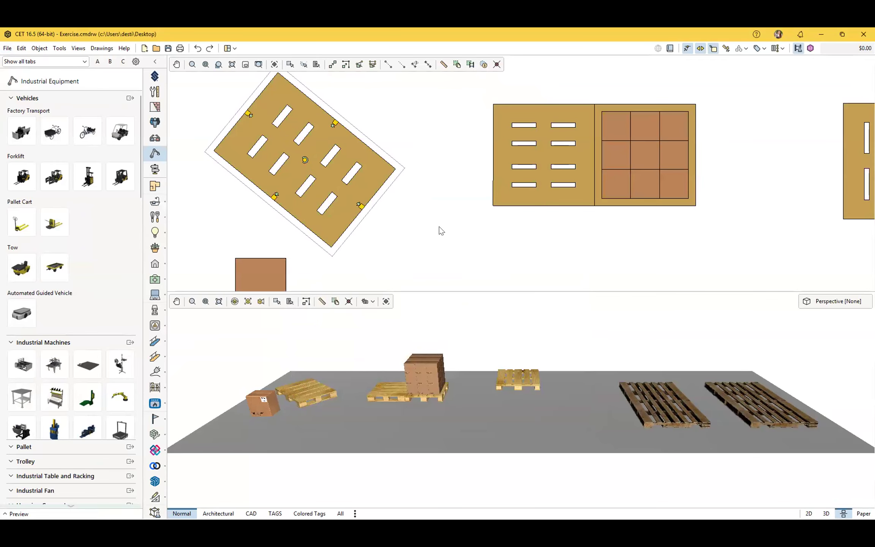
pyautogui.scroll(-2, 440, 230)
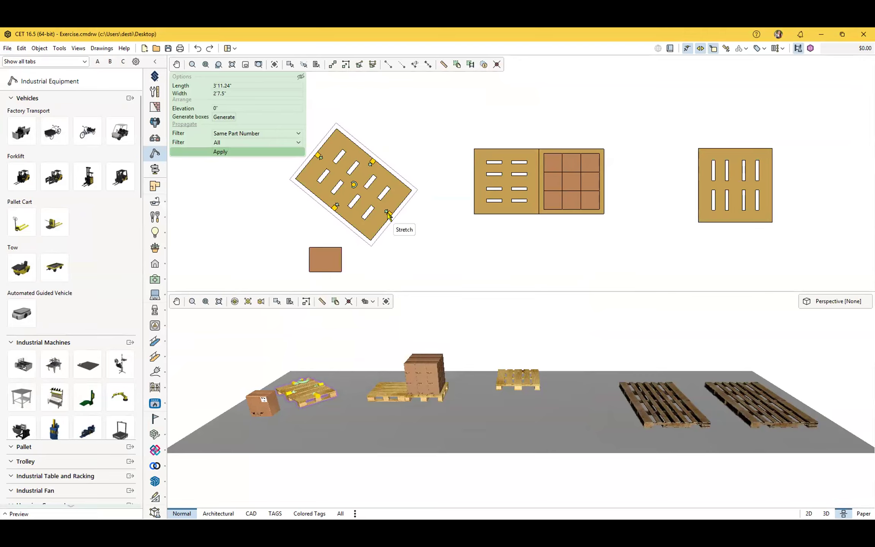
pyautogui.click(428, 235)
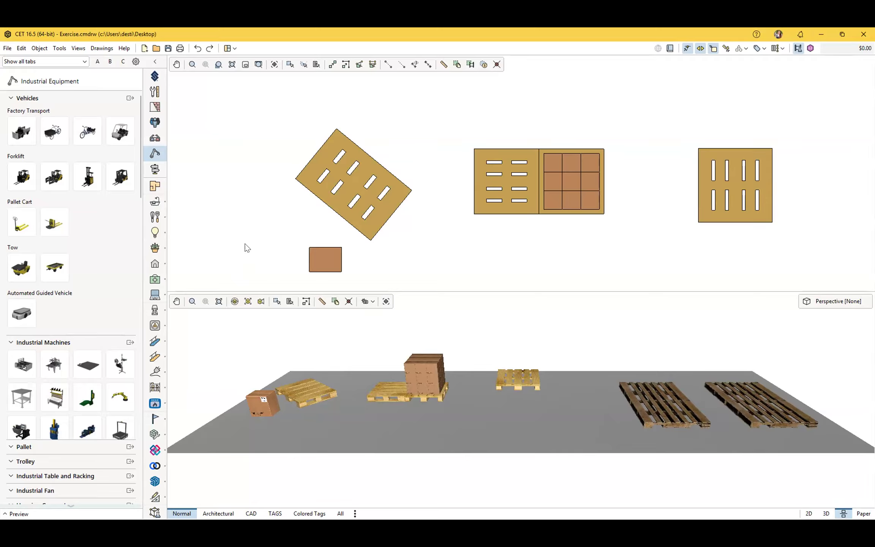
# - Delete the selected rotated wooden pallet and undo the deletion
pyautogui.click(333, 197)
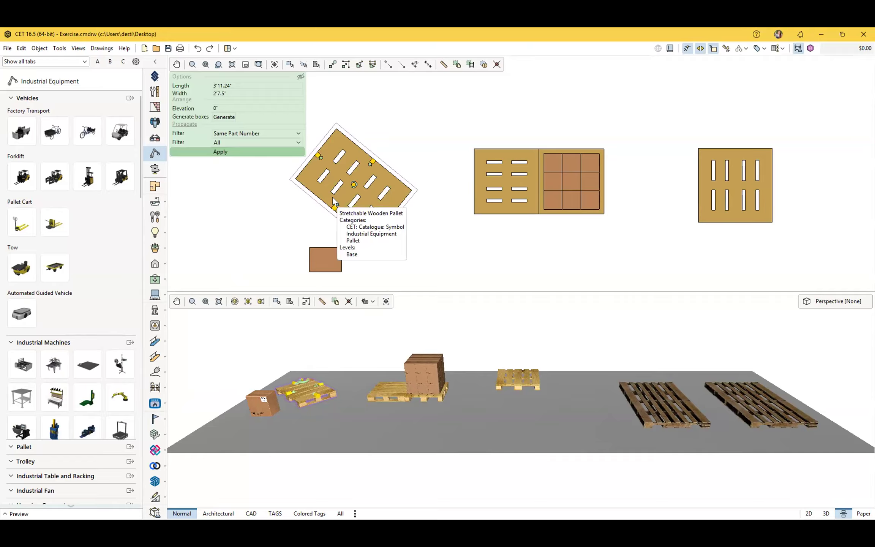
pyautogui.press('Delete')
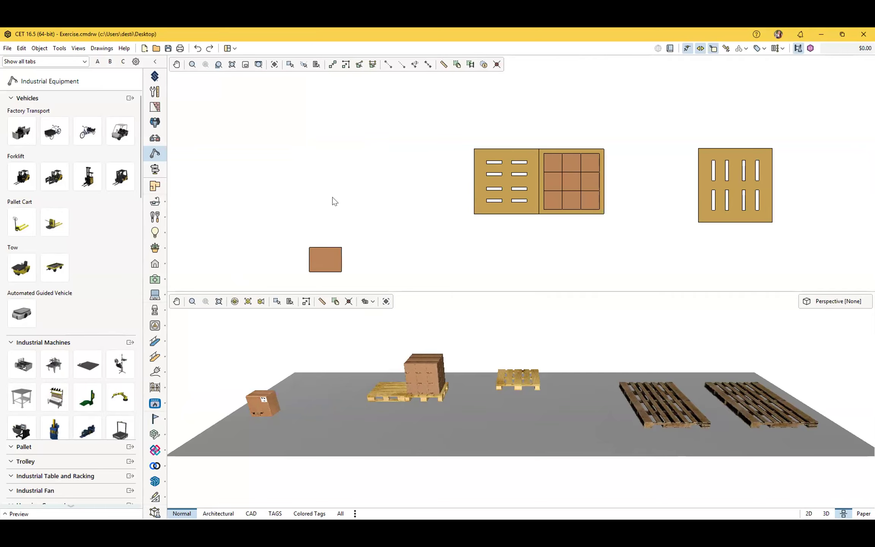
pyautogui.hotkey('ctrl', 'z')
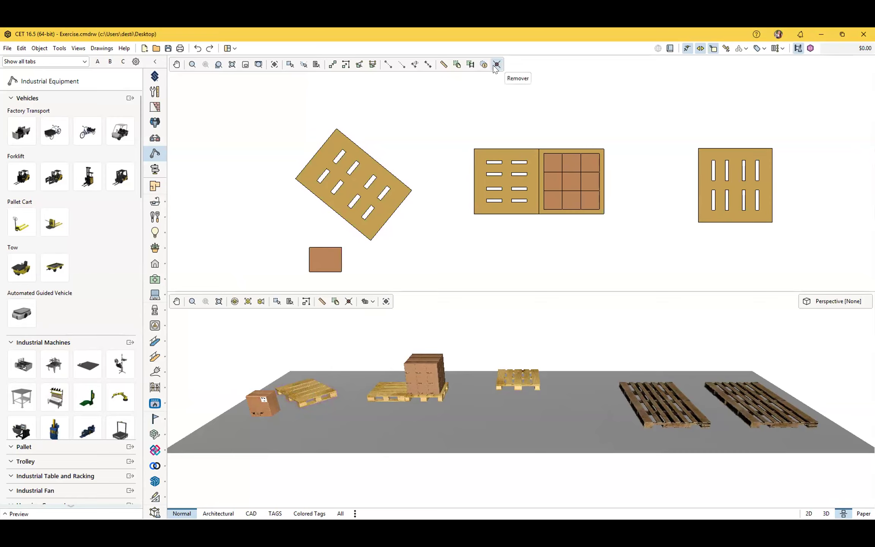
# - Remove the rotated wooden pallet with the Remover tool, exit the tool and undo the removal
pyautogui.click(496, 65)
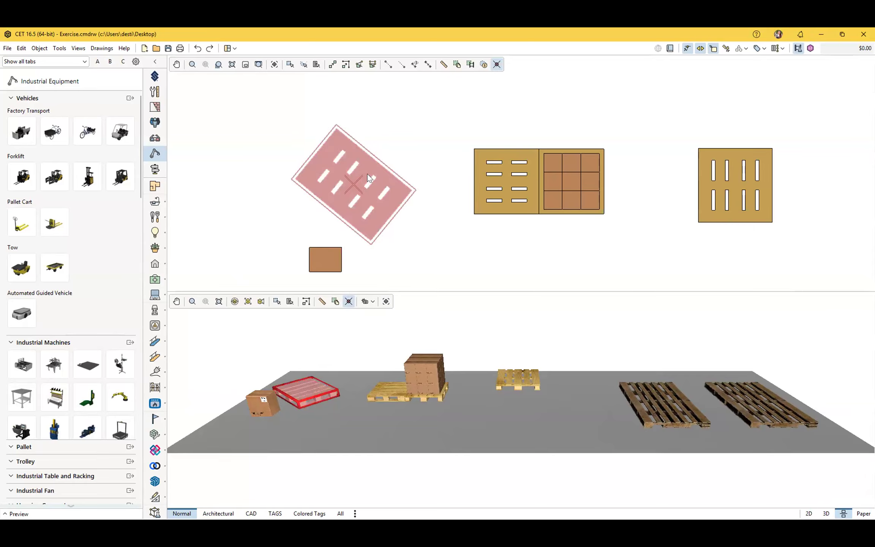
pyautogui.click(333, 185)
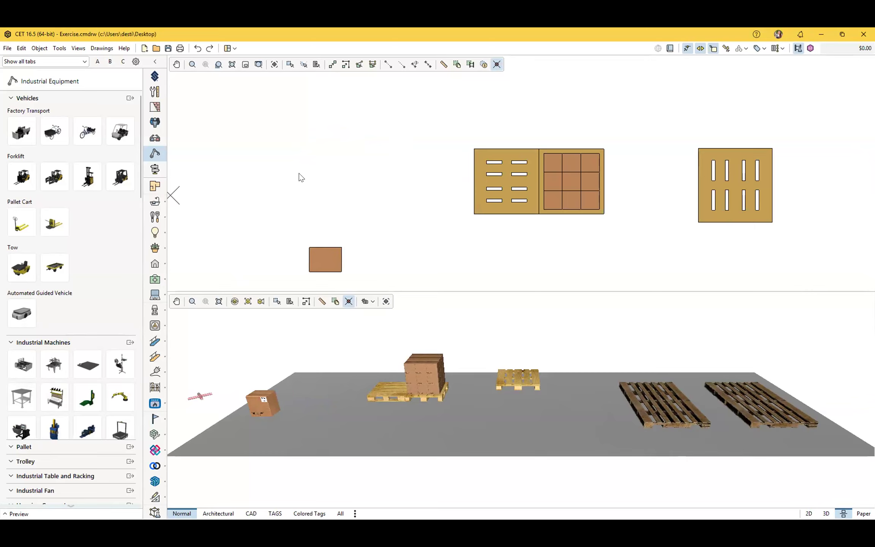
pyautogui.press('Escape')
pyautogui.hotkey('ctrl', 'z')
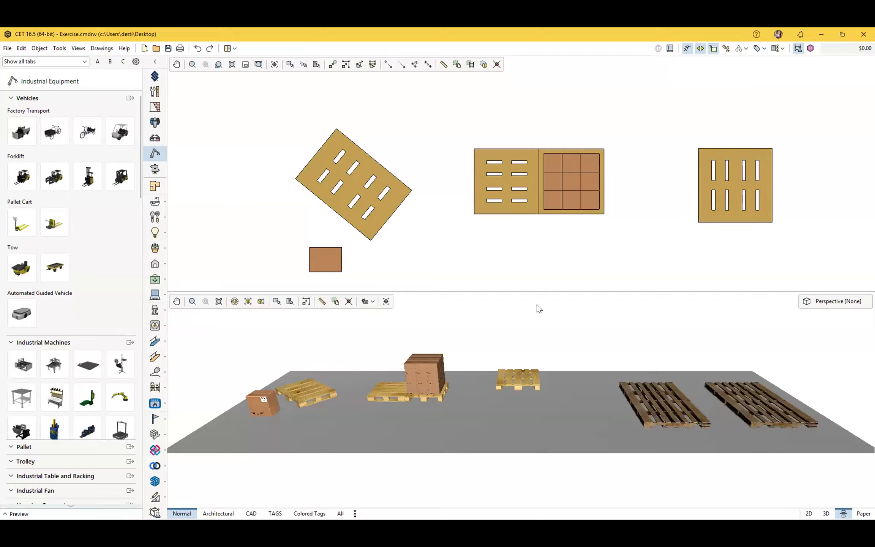
# - Compare the layout in the 3D view by switching to orthographic projection and back to perspective
pyautogui.click(836, 304)
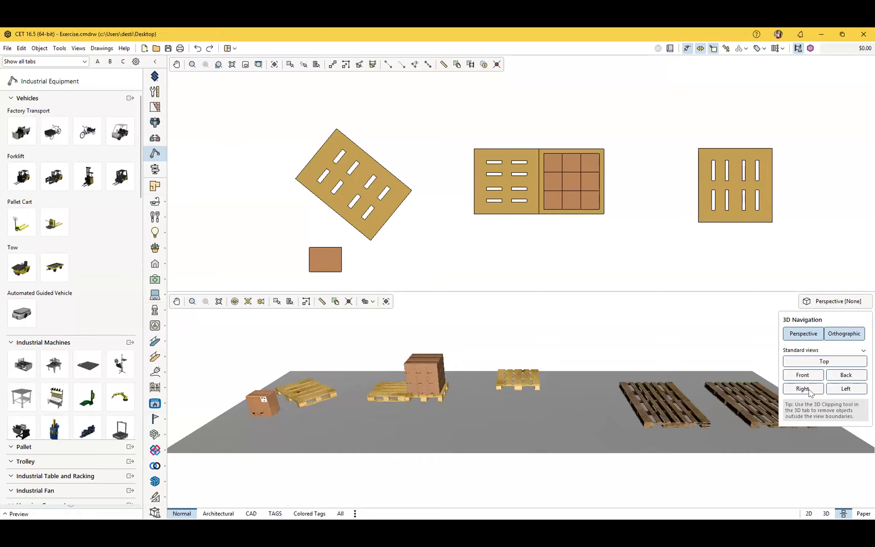
pyautogui.click(841, 335)
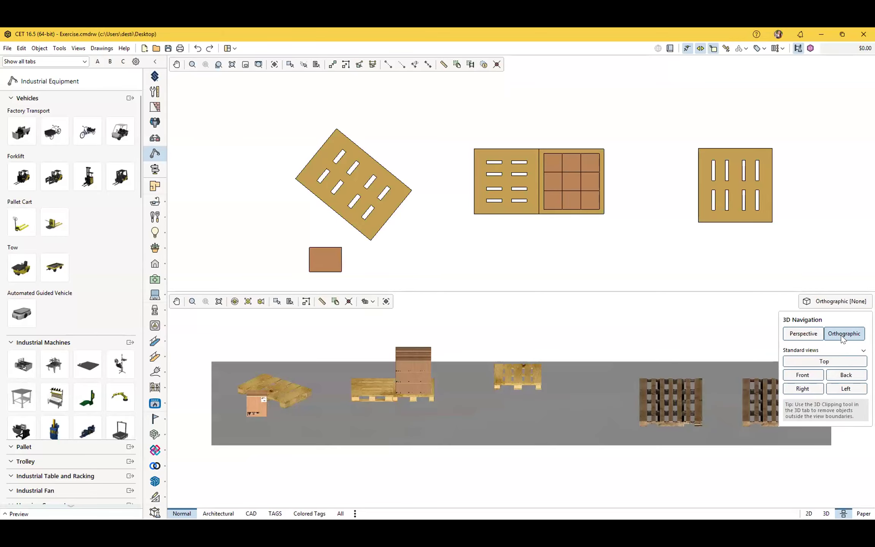
pyautogui.click(804, 335)
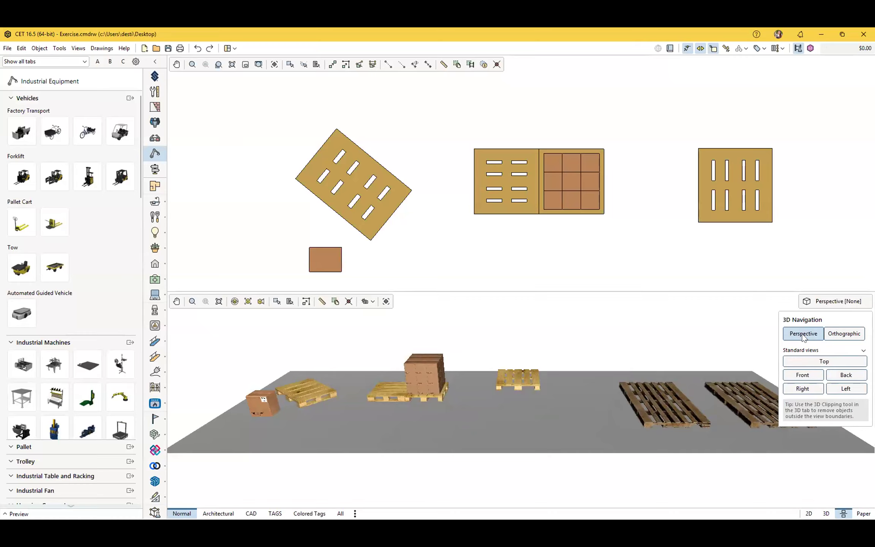
# - Switch the 3D view to orthographic projection and examine the layout from the Top and Front standard views
pyautogui.click(841, 335)
pyautogui.click(804, 375)
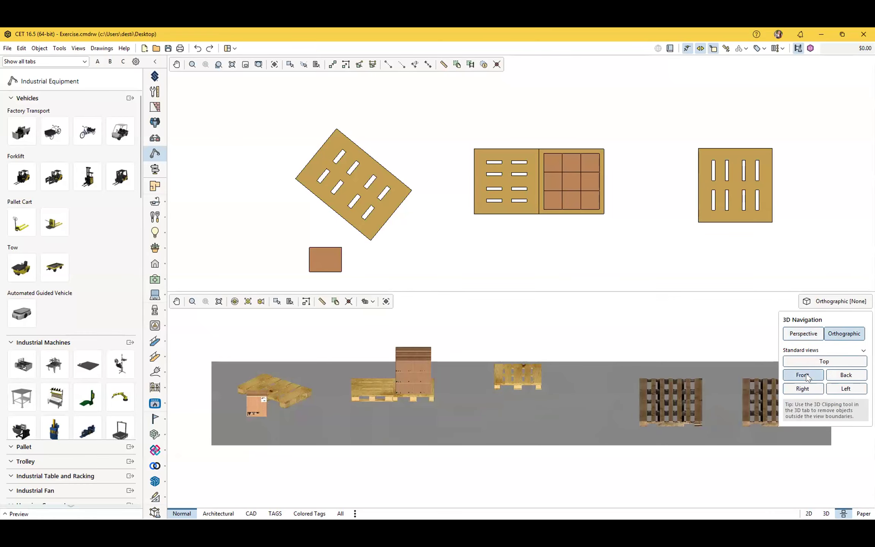
pyautogui.click(812, 360)
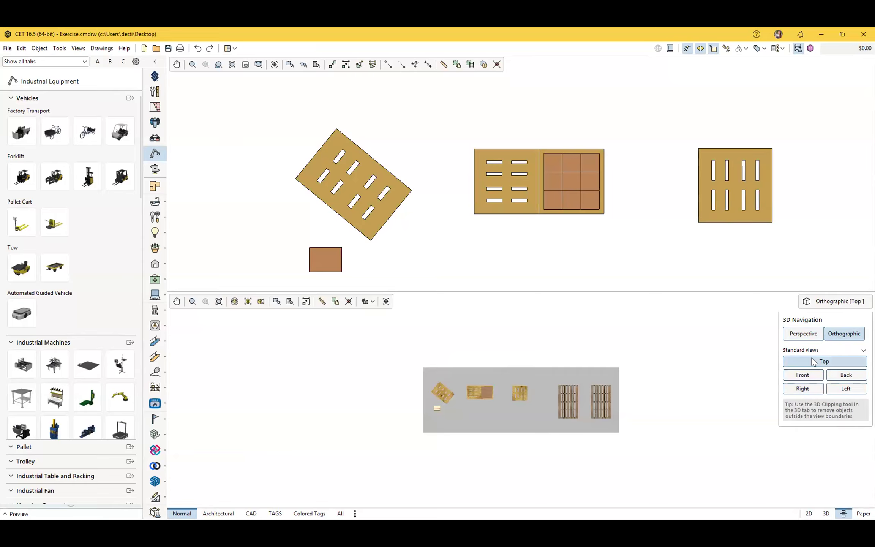
pyautogui.click(803, 376)
pyautogui.scroll(3, 491, 410)
pyautogui.scroll(2, 544, 389)
pyautogui.moveTo(585, 400); pyautogui.dragTo(563, 401, button='middle')
pyautogui.scroll(1, 563, 401)
pyautogui.scroll(-1, 563, 402)
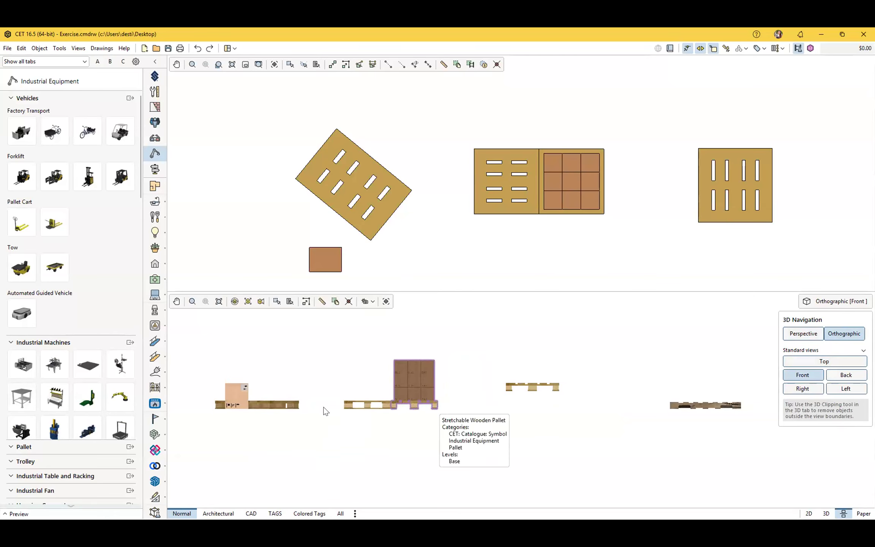
# - Measure the gap between the rotated wooden pallet and the neighbouring pallet in the front view, and exit the measuring tool
pyautogui.click(322, 301)
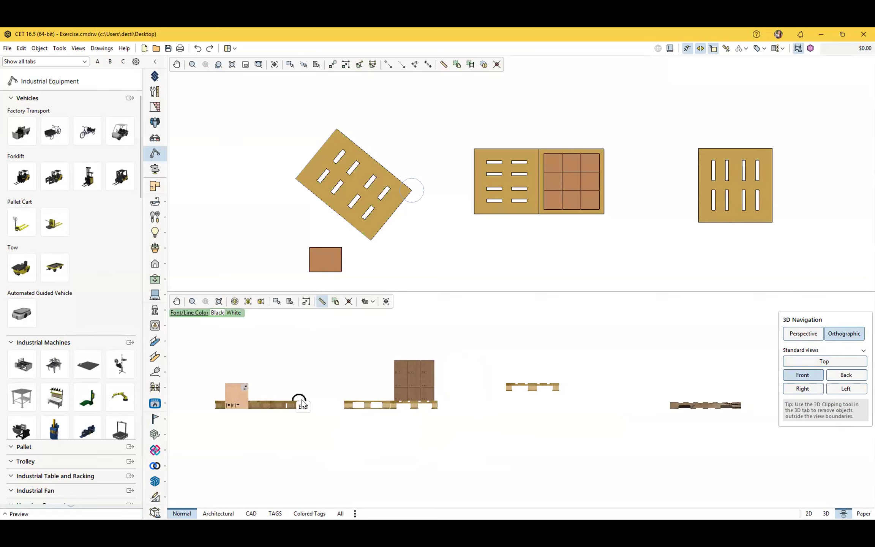
pyautogui.click(299, 400)
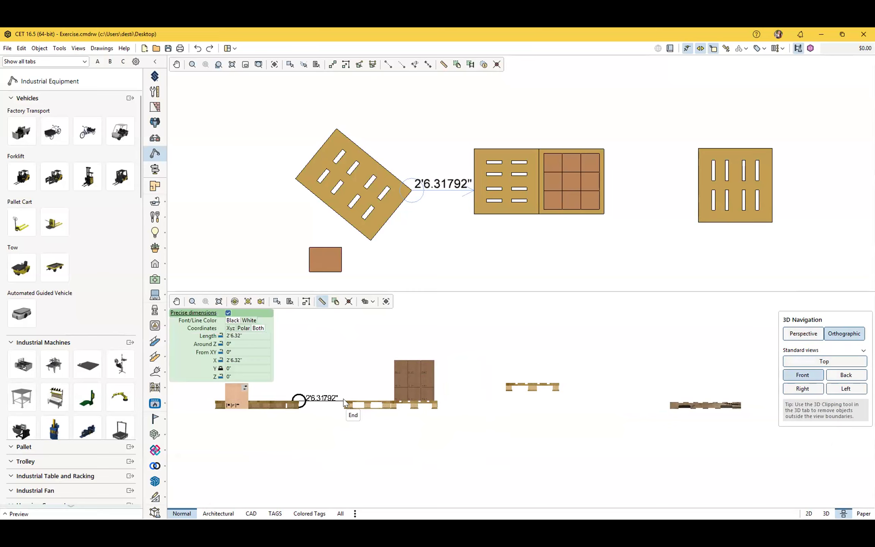
pyautogui.press('Escape')
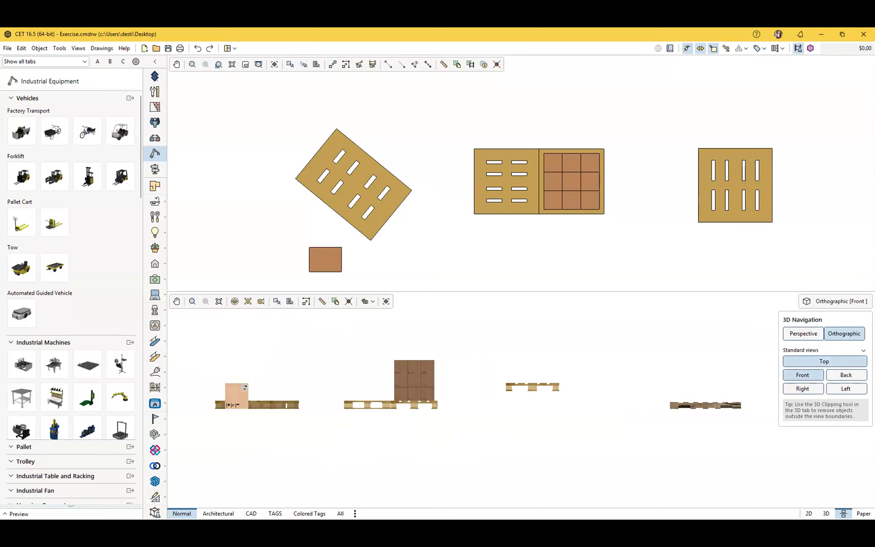
# - Return the 3D view to perspective and compare it with orthographic projection from a low viewing angle
pyautogui.click(810, 336)
pyautogui.moveTo(511, 440); pyautogui.dragTo(485, 413)
pyautogui.scroll(-3, 487, 413)
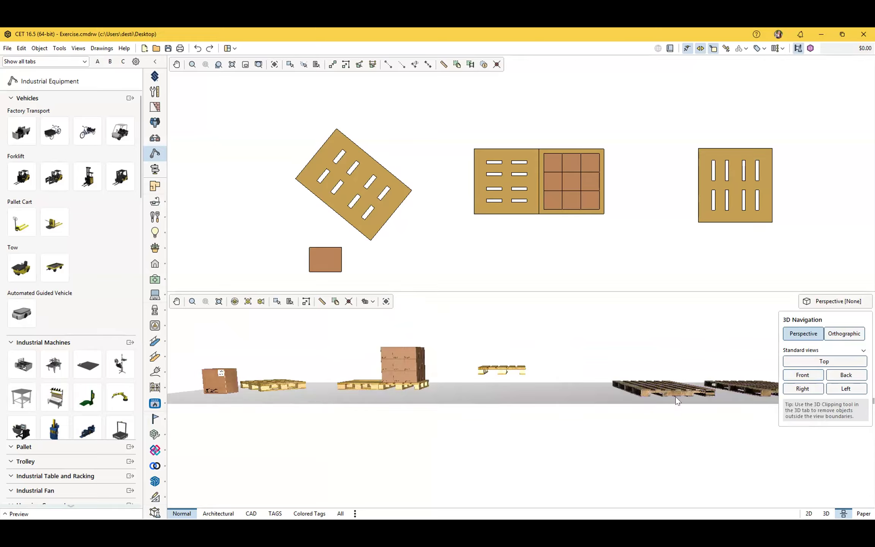
pyautogui.click(845, 335)
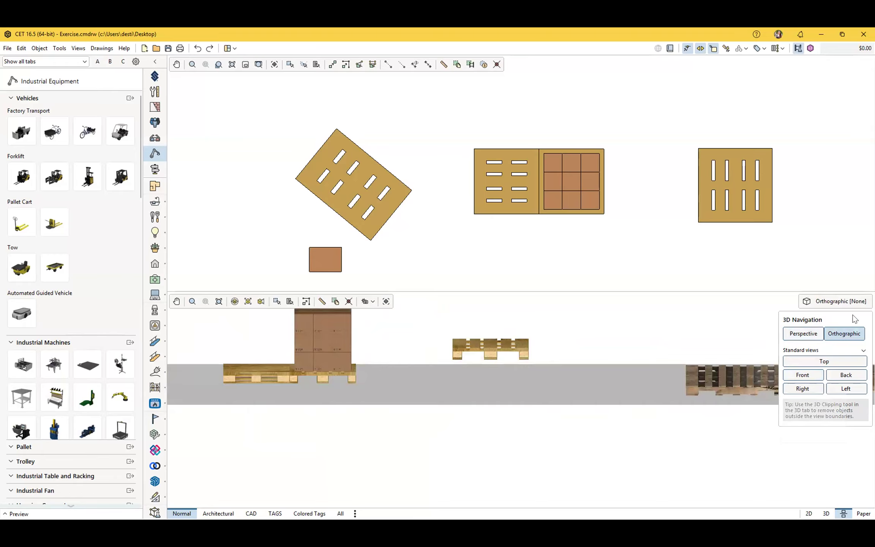
pyautogui.click(808, 337)
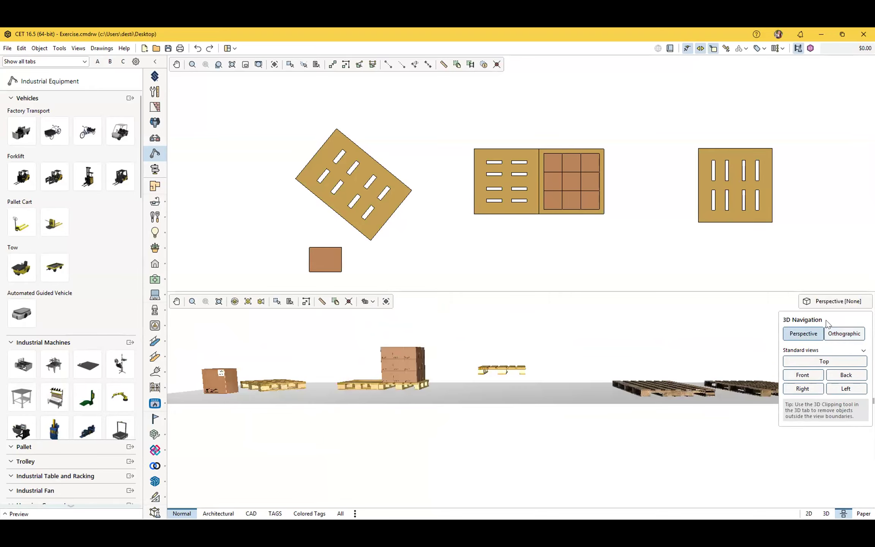
# - Hide and reopen the 3D Navigation options, then toggle the projection to orthographic and back to perspective
pyautogui.click(827, 304)
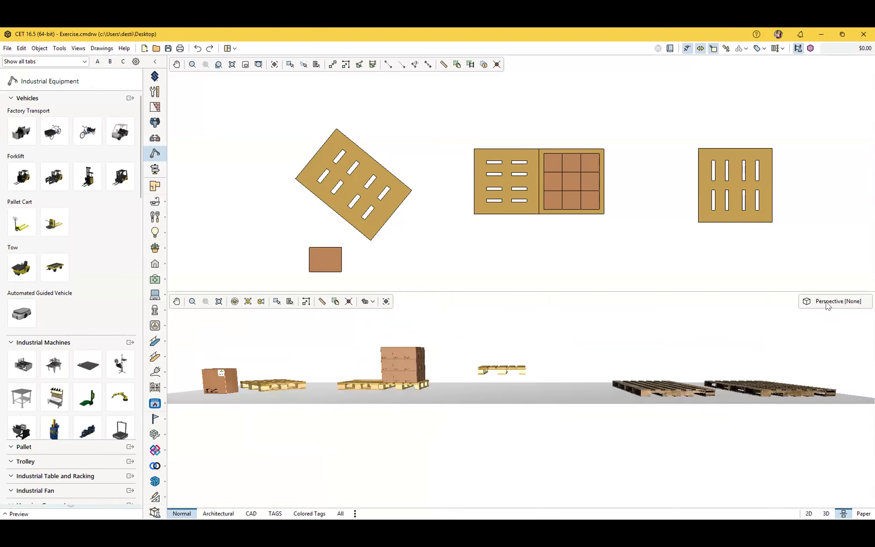
pyautogui.click(829, 304)
pyautogui.click(828, 304)
pyautogui.click(828, 304)
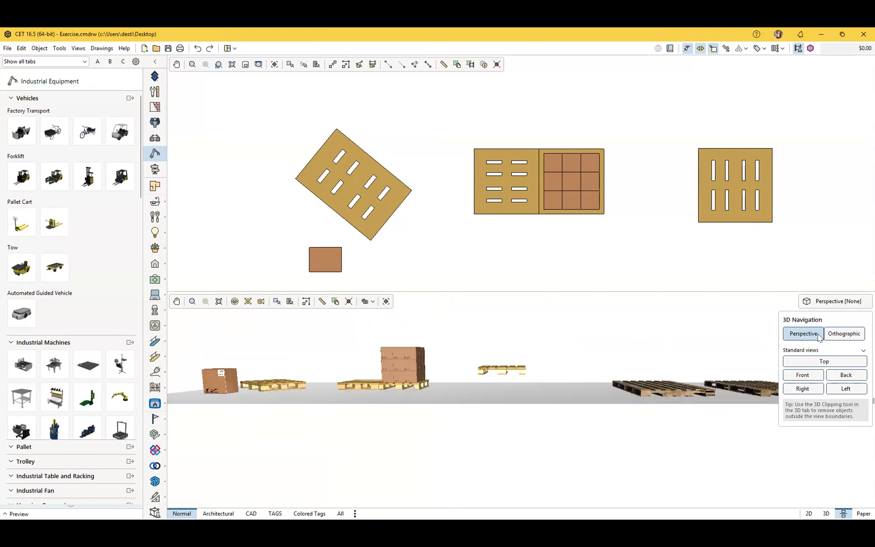
pyautogui.click(834, 335)
pyautogui.click(808, 335)
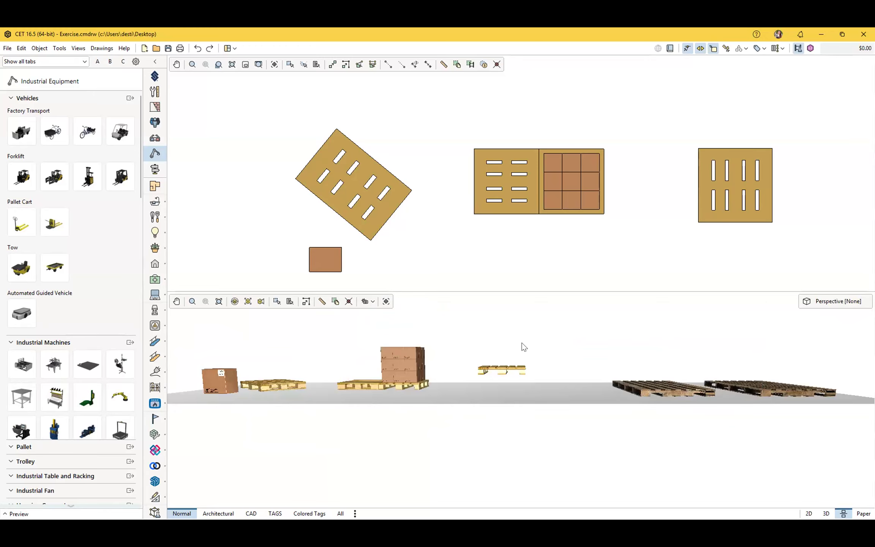
pyautogui.moveTo(551, 416); pyautogui.dragTo(551, 433, button='middle')
pyautogui.scroll(-3, 544, 420)
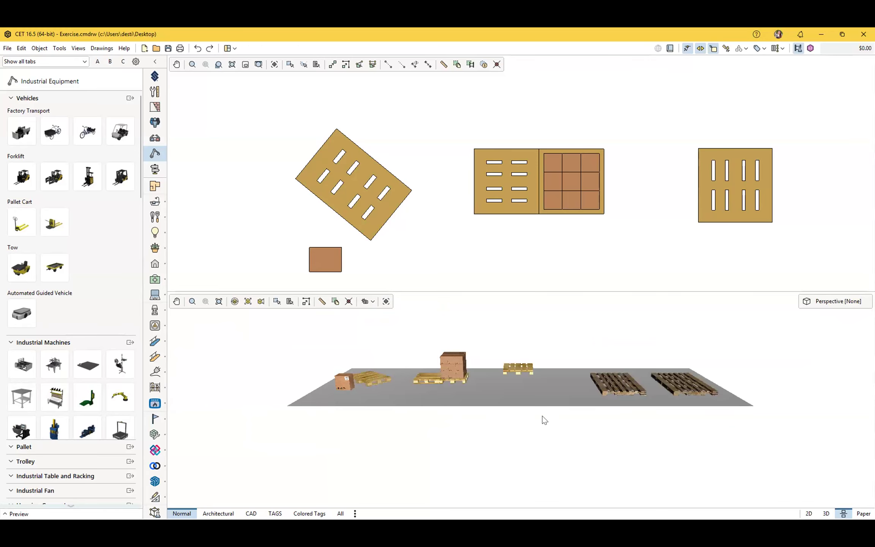
pyautogui.scroll(2, 526, 374)
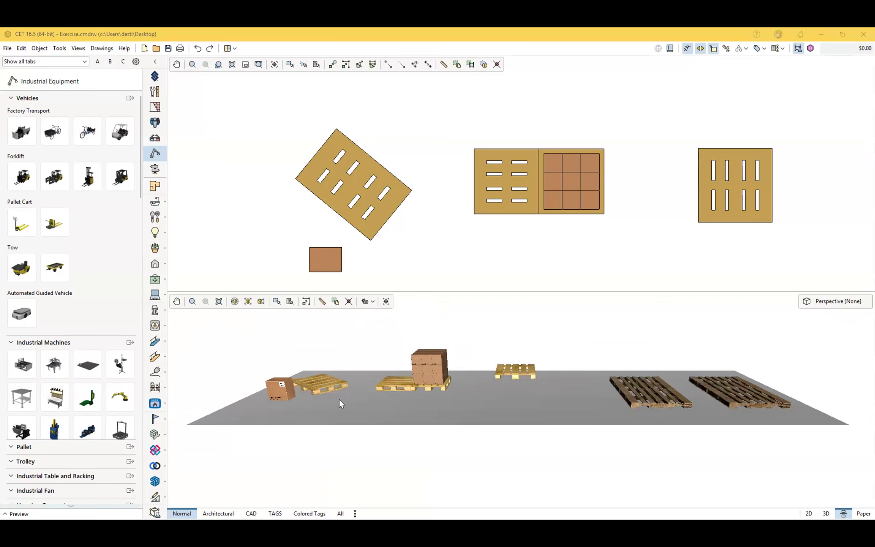
# - Compare orthographic and perspective projections of the whole floor from a raised viewpoint, leaving the 3D view in perspective
pyautogui.click(829, 300)
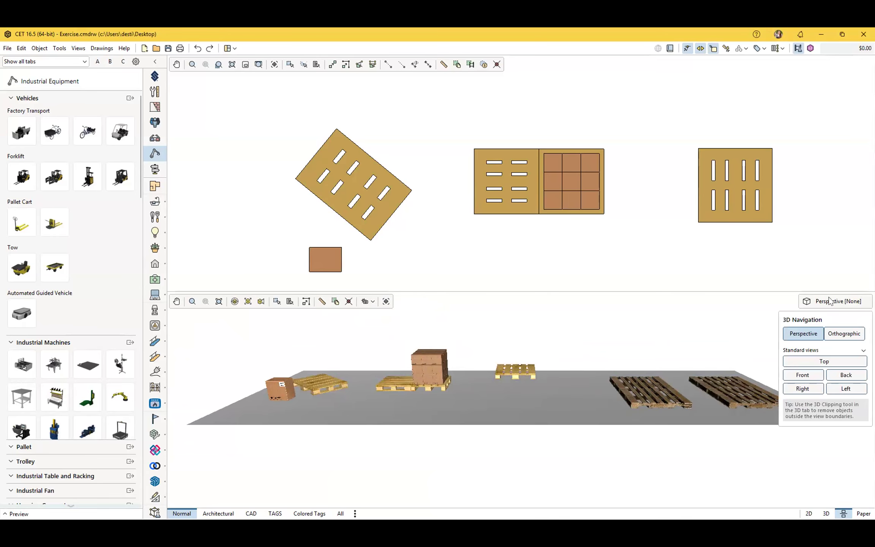
pyautogui.click(843, 336)
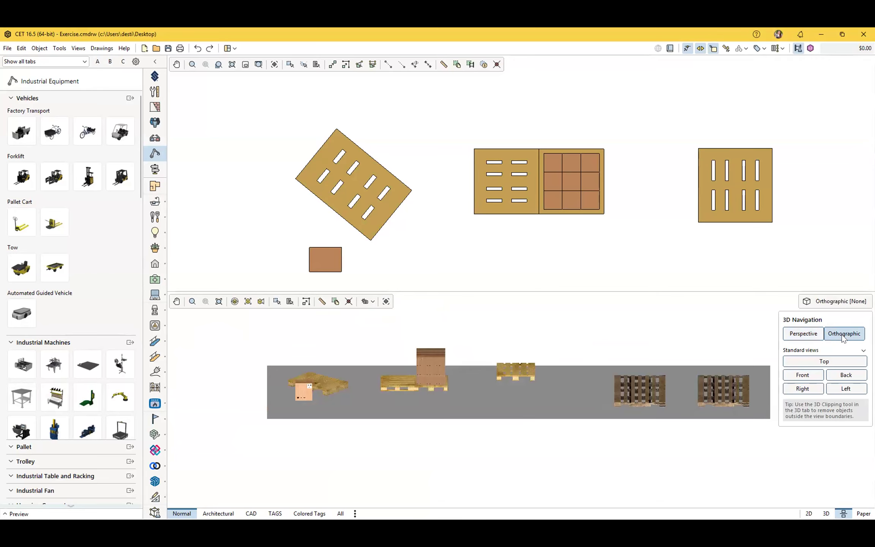
pyautogui.click(800, 336)
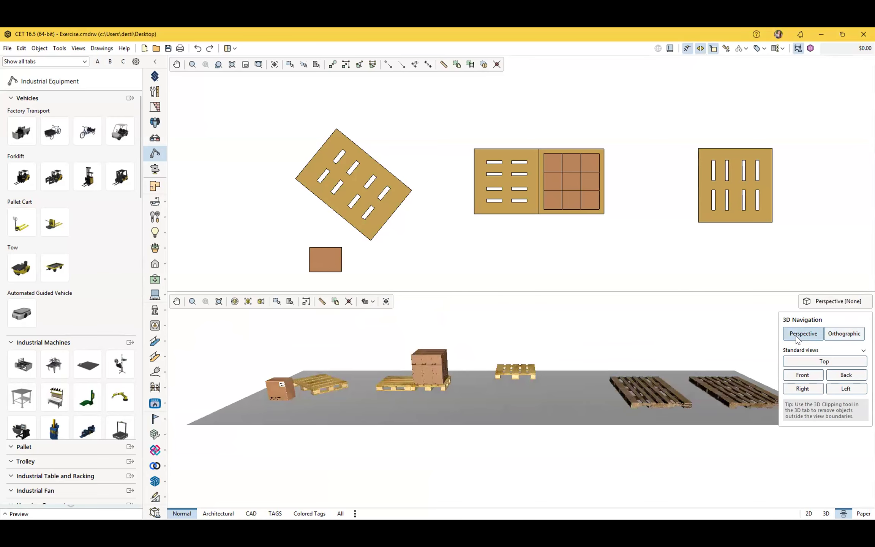
pyautogui.click(827, 300)
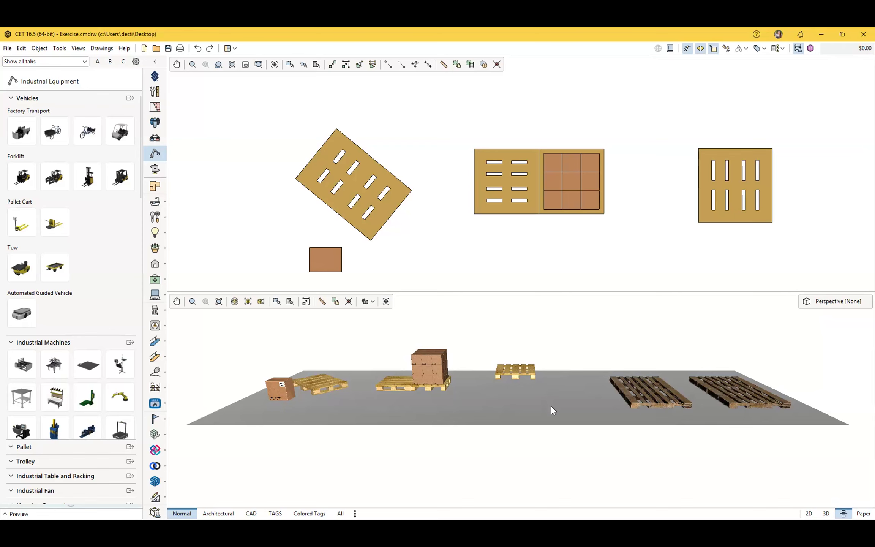
pyautogui.moveTo(552, 409); pyautogui.dragTo(449, 465, button='middle')
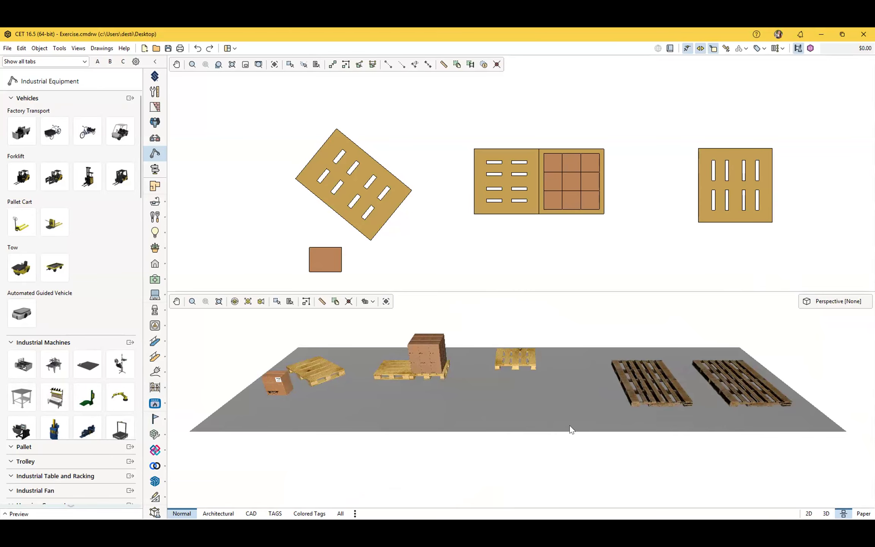
pyautogui.moveTo(552, 430)
pyautogui.mouseDown()
pyautogui.moveTo(547, 414)
pyautogui.moveTo(582, 419)
pyautogui.moveTo(557, 426)
pyautogui.mouseUp()
# - Switch to the PDF training manual, advance from the exercise page to the Selecting Components page, and return to CET
pyautogui.hotkey('alt', 'Tab')
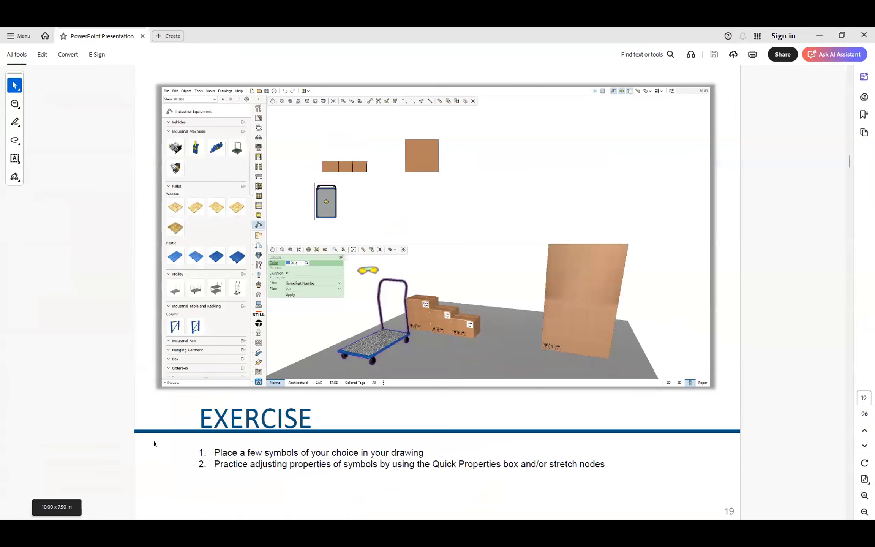
pyautogui.scroll(-1, 303, 360)
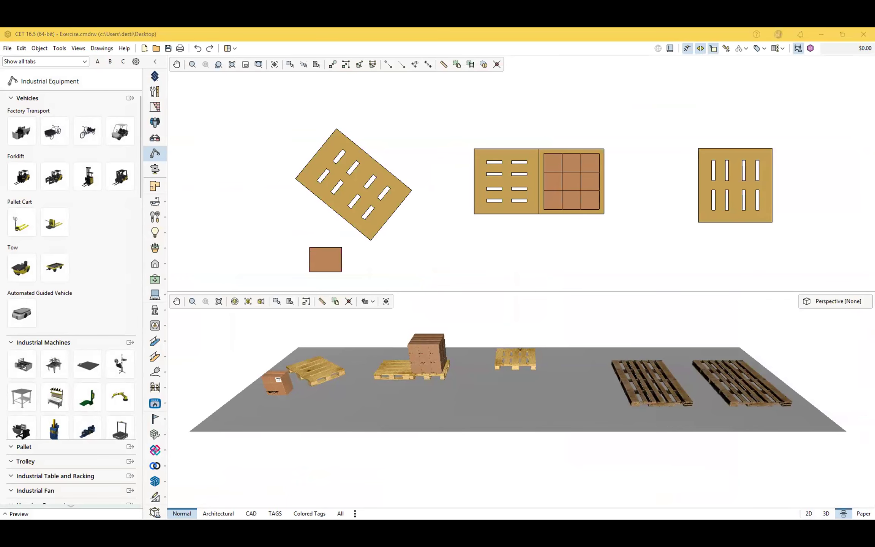
pyautogui.hotkey('alt', 'Tab')
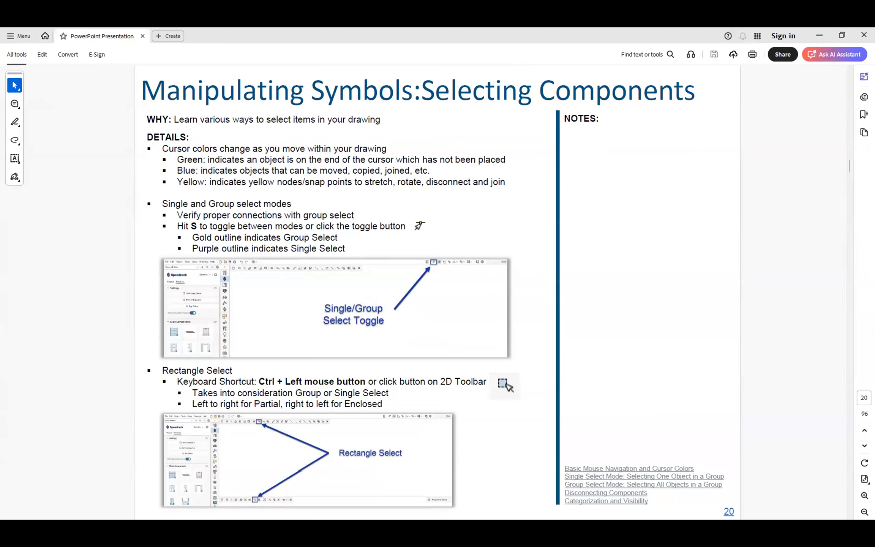
pyautogui.hotkey('alt', 'Tab')
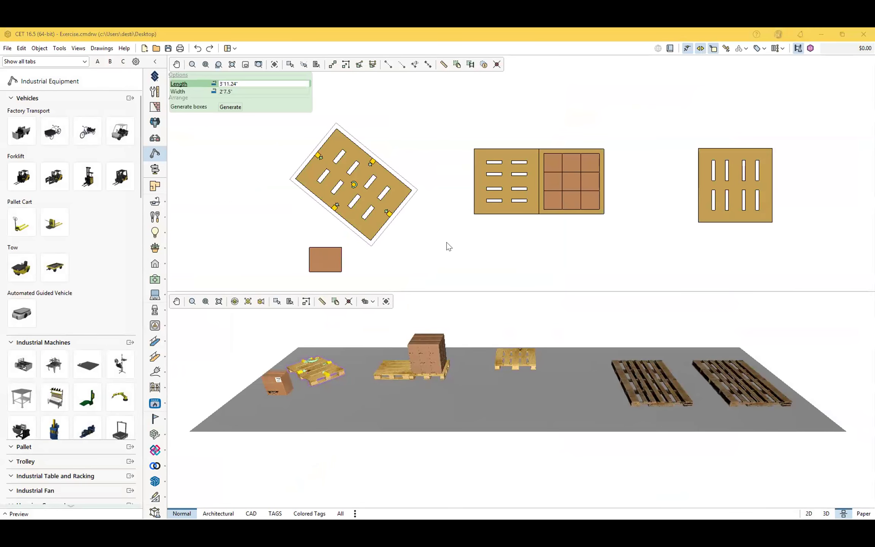
# - Deselect the rotated pallet, select the box-loaded wooden pallet in the 3D view to inspect its quick properties, and deselect it
pyautogui.click(443, 99)
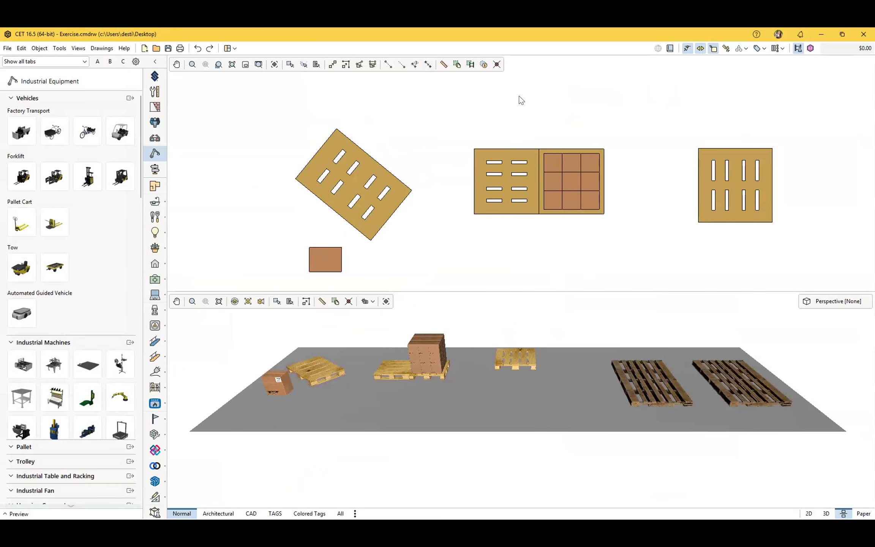
pyautogui.click(438, 361)
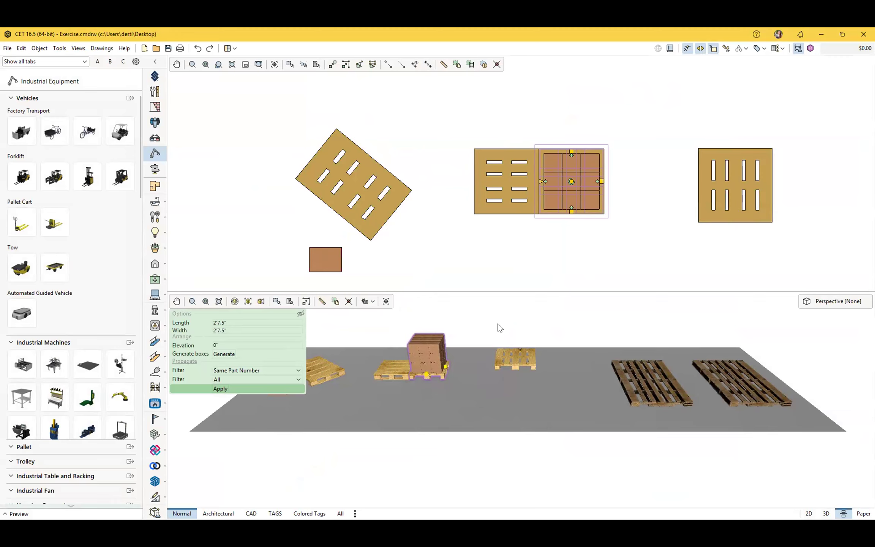
pyautogui.click(476, 317)
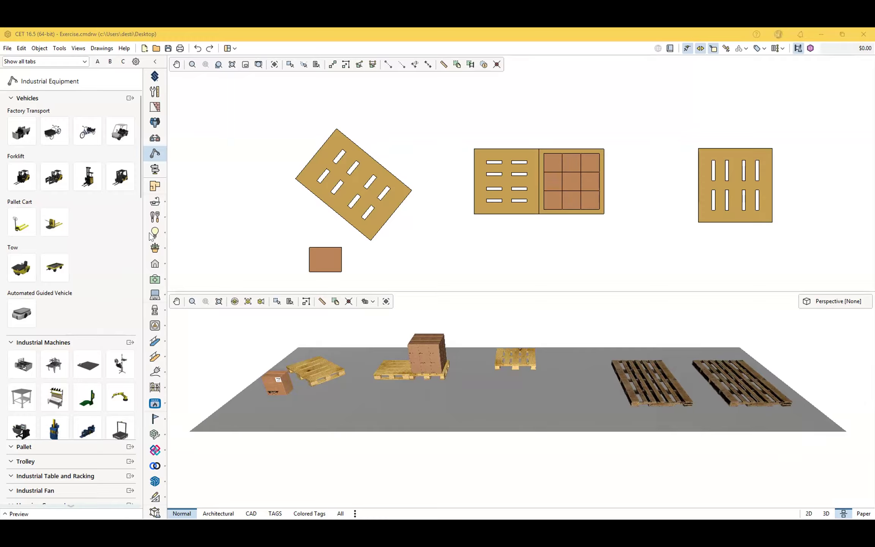
# - Place one yellow Pallet Cart in the 2D view, below and to the left of the rotated pallet, and end placement
pyautogui.click(19, 230)
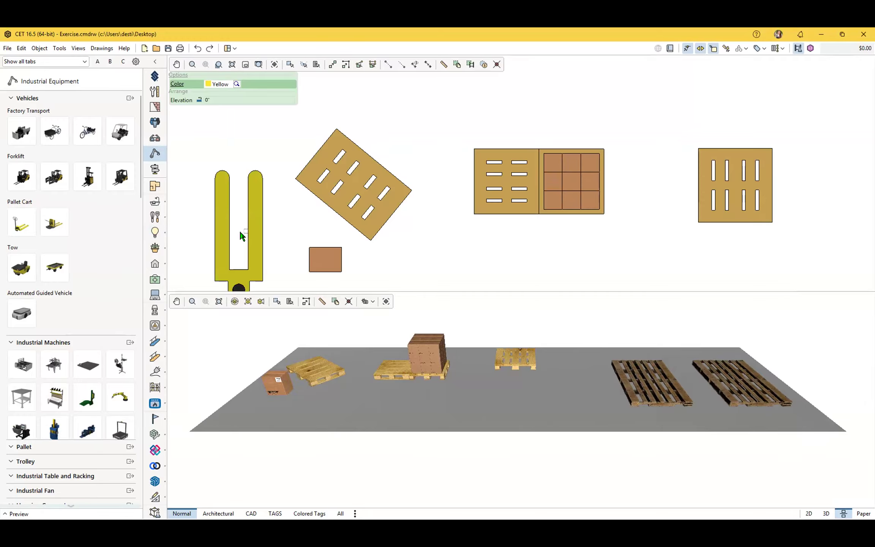
pyautogui.scroll(-2, 406, 205)
pyautogui.scroll(-1, 452, 256)
pyautogui.moveTo(453, 255); pyautogui.dragTo(452, 190, button='middle')
pyautogui.click(288, 222)
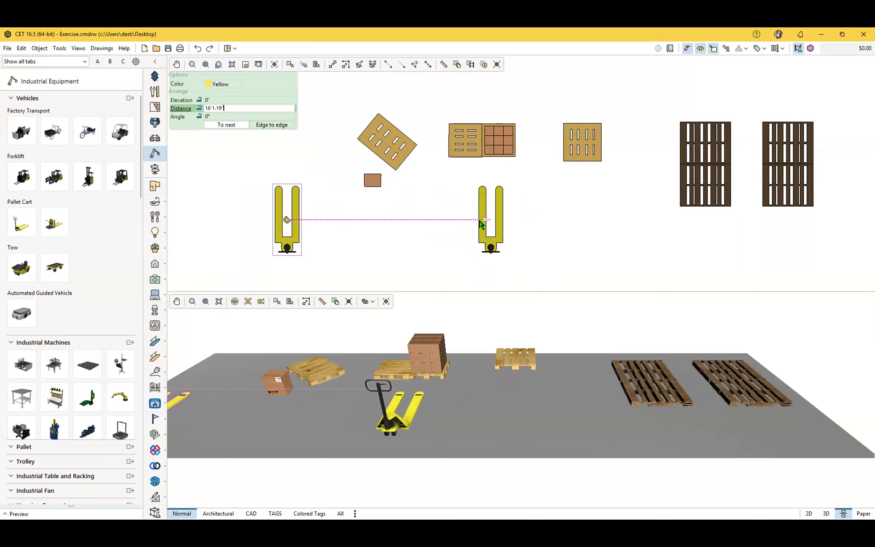
pyautogui.press('Escape')
pyautogui.click(373, 243)
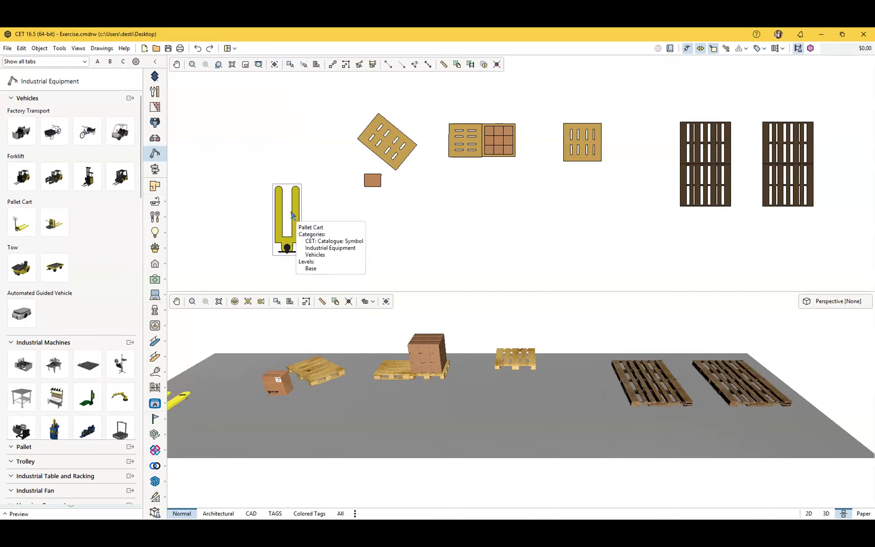
pyautogui.click(415, 64)
pyautogui.click(232, 119)
pyautogui.click(323, 115)
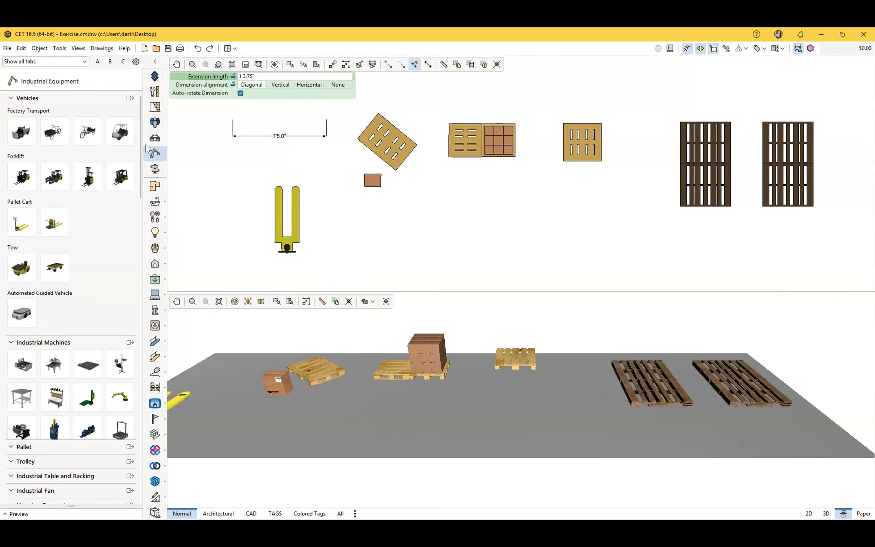
pyautogui.press('Escape')
# - Add a horizontal dimension about 6'5.6" long in the empty area above the pallet cart in the 2D view
pyautogui.click(414, 64)
pyautogui.click(260, 119)
pyautogui.click(342, 120)
pyautogui.click(331, 132)
pyautogui.press('Escape')
pyautogui.click(355, 191)
pyautogui.scroll(1, 312, 135)
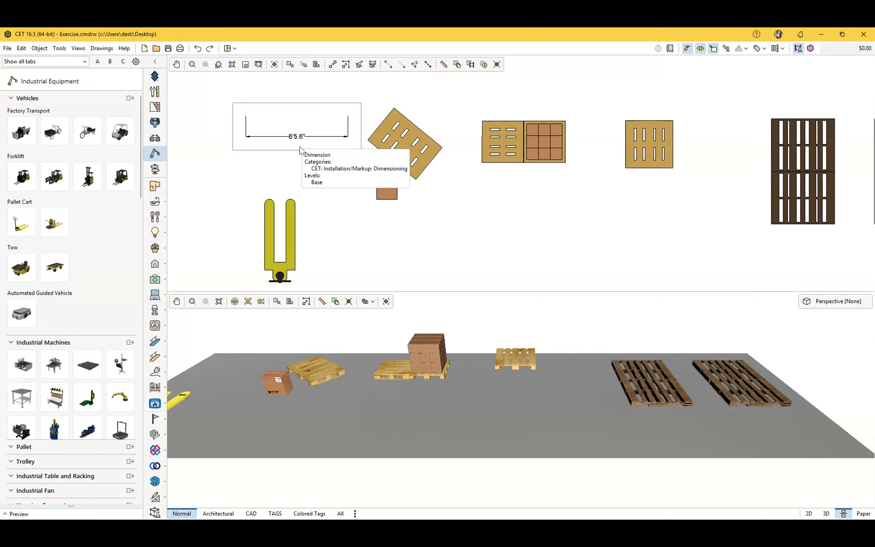
# - Select the pallet cart, the single box and the dimension in turn to compare their quick properties, and clear the selection
pyautogui.click(291, 211)
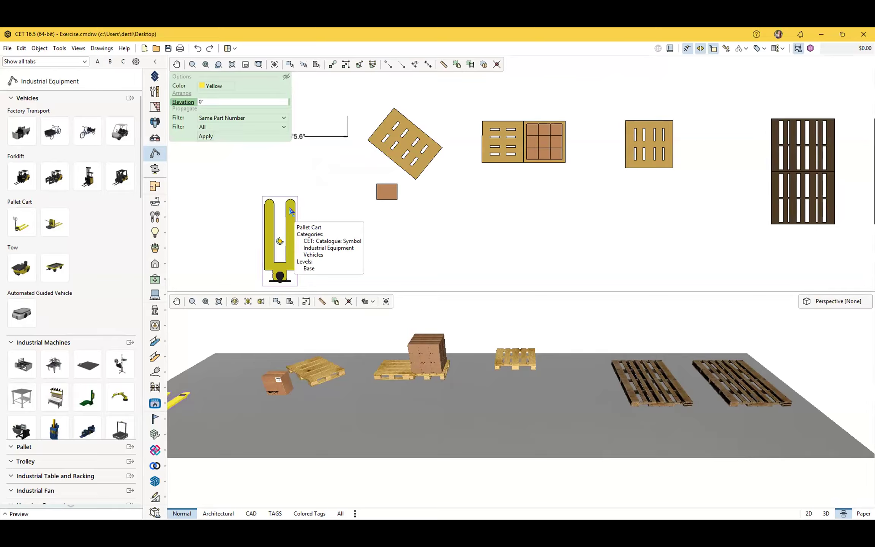
pyautogui.click(388, 194)
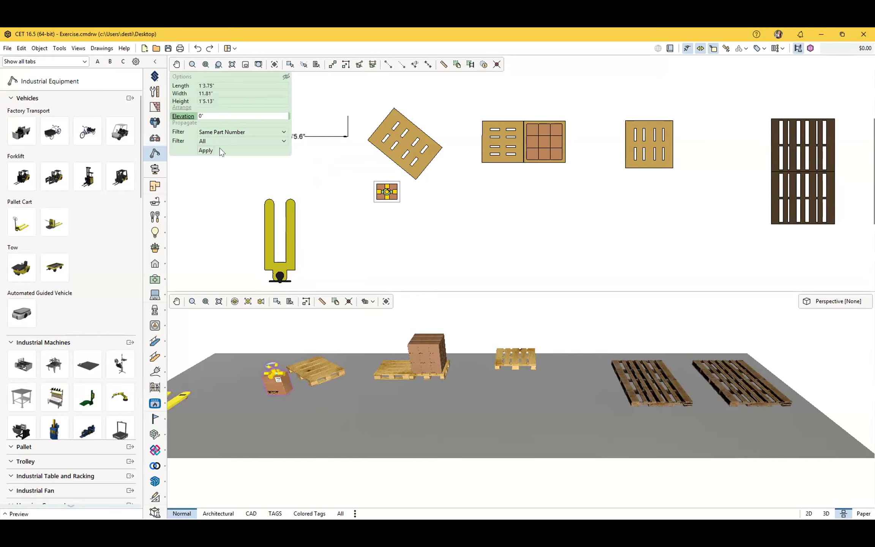
pyautogui.click(310, 138)
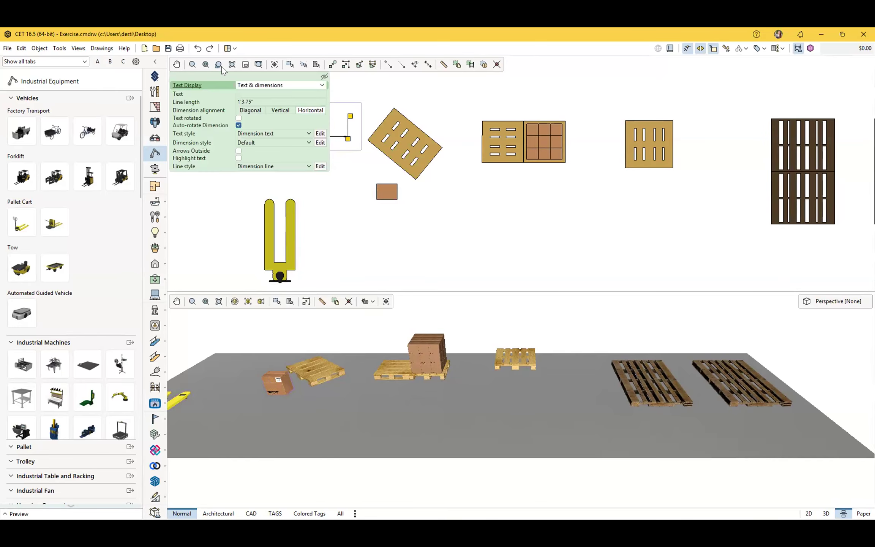
pyautogui.click(384, 214)
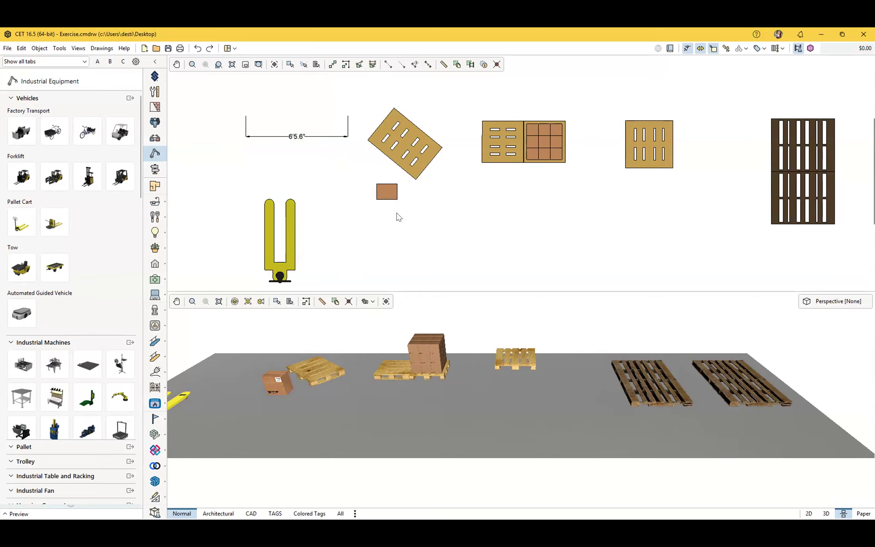
# - Select the single box below the rotated pallet in the 2D view to inspect its quick properties, and deselect it
pyautogui.click(387, 193)
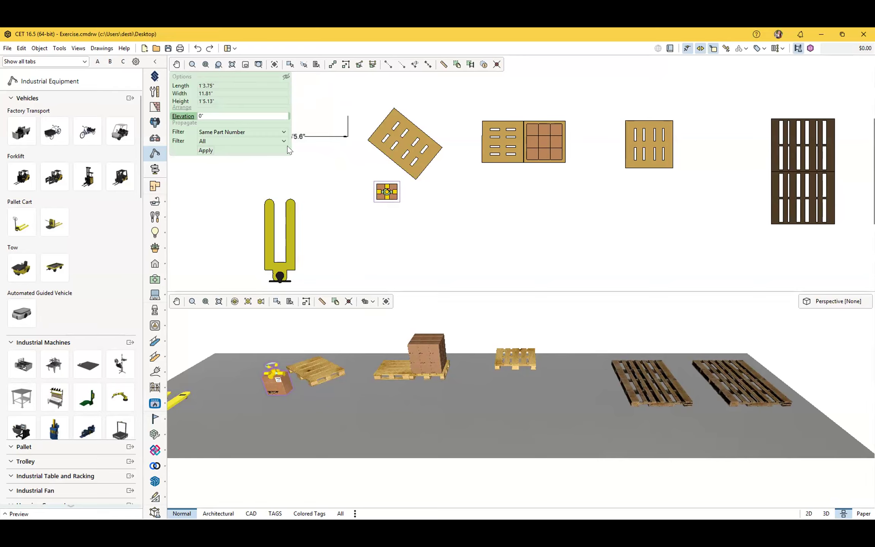
pyautogui.click(380, 231)
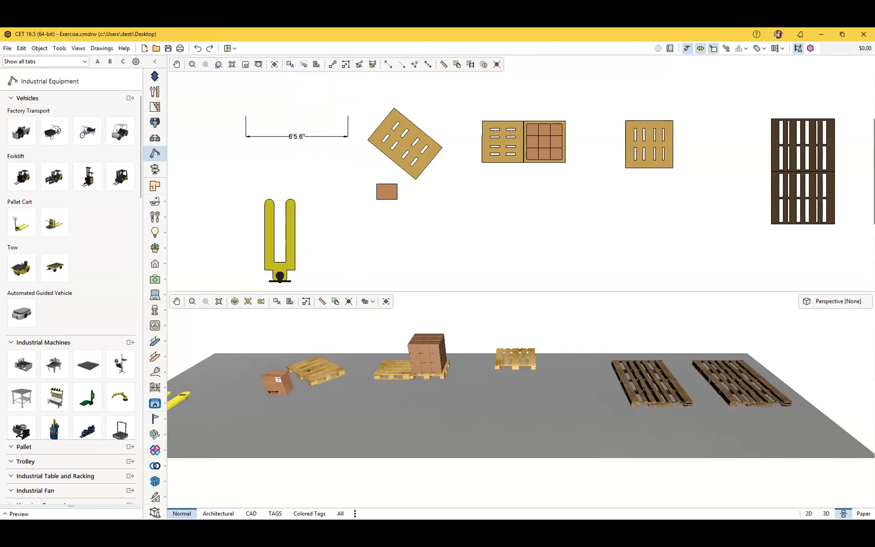
pyautogui.scroll(2, 370, 221)
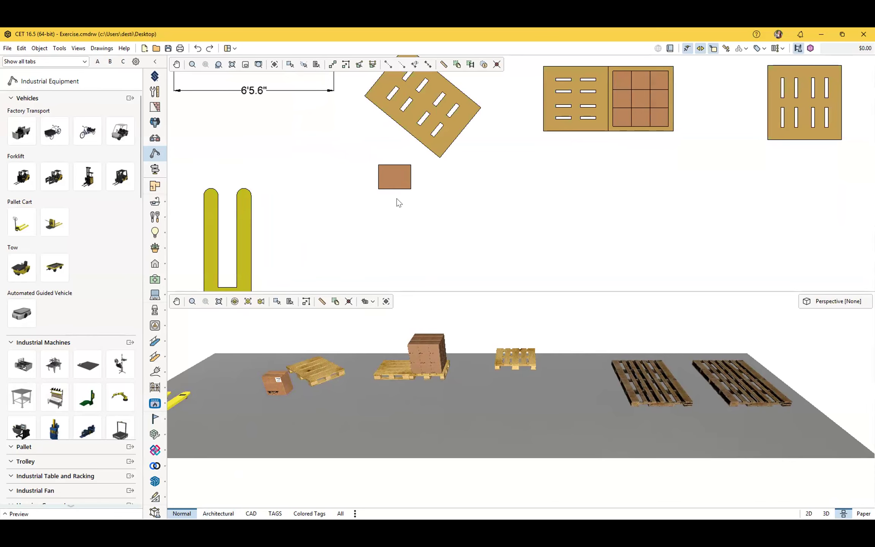
# - Reselect the single box and examine its stretch and rotate handles up close in the 2D view
pyautogui.click(404, 186)
pyautogui.scroll(3, 404, 186)
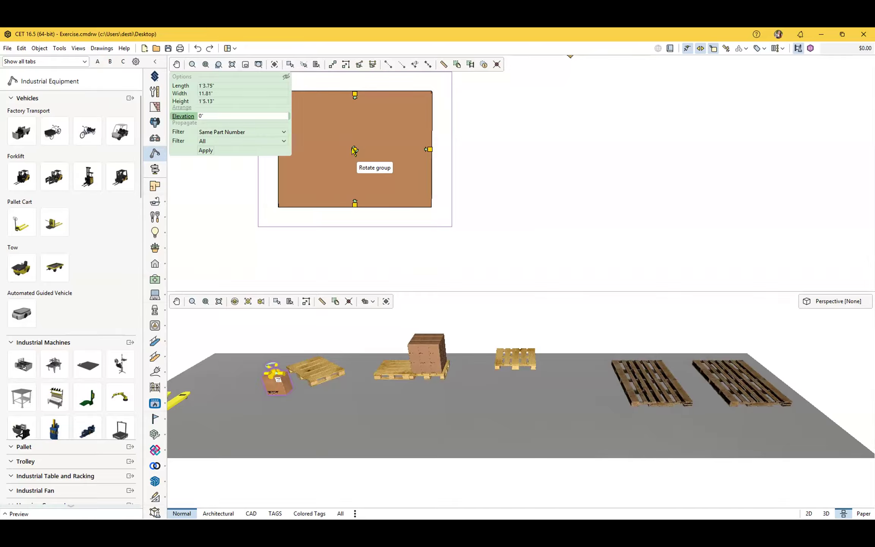
pyautogui.scroll(4, 352, 149)
pyautogui.moveTo(351, 150); pyautogui.dragTo(410, 174, button='middle')
pyautogui.scroll(-3, 410, 173)
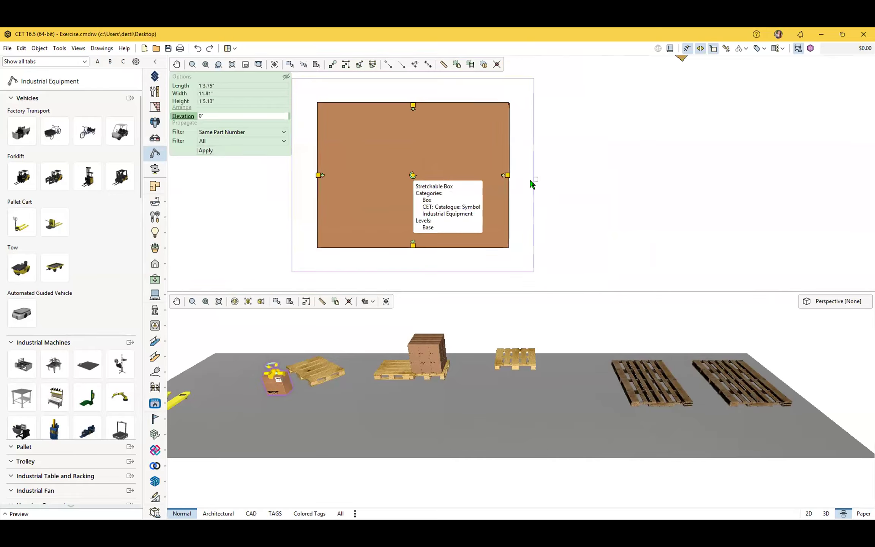
pyautogui.click(554, 159)
pyautogui.scroll(2, 505, 185)
pyautogui.click(421, 203)
pyautogui.scroll(-2, 421, 204)
pyautogui.scroll(1, 420, 204)
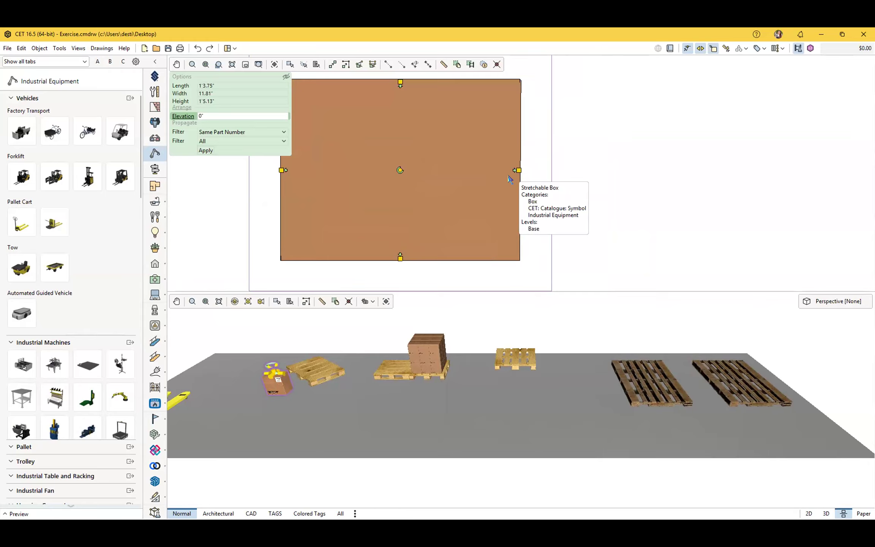
# - Move the single box a short distance to the right in the 2D view, keeping it selected
pyautogui.moveTo(514, 169); pyautogui.dragTo(558, 182)
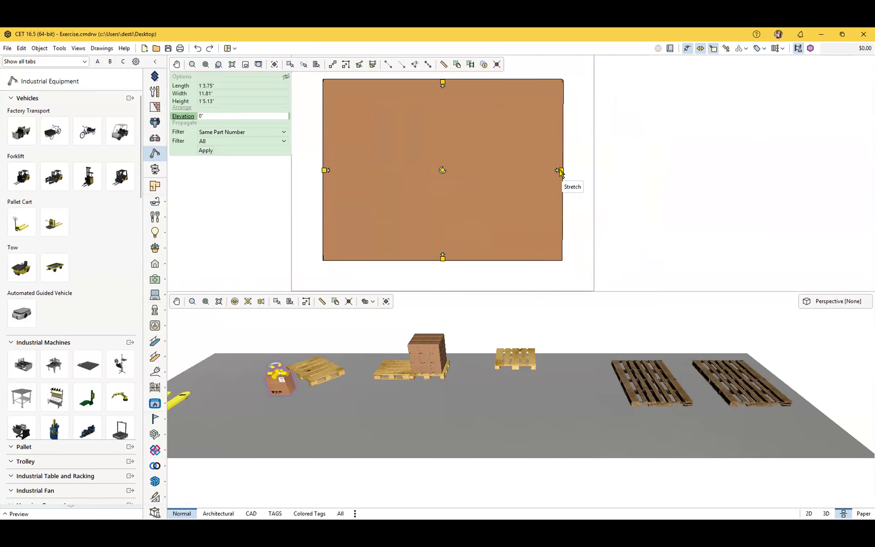
pyautogui.moveTo(561, 172); pyautogui.dragTo(560, 194)
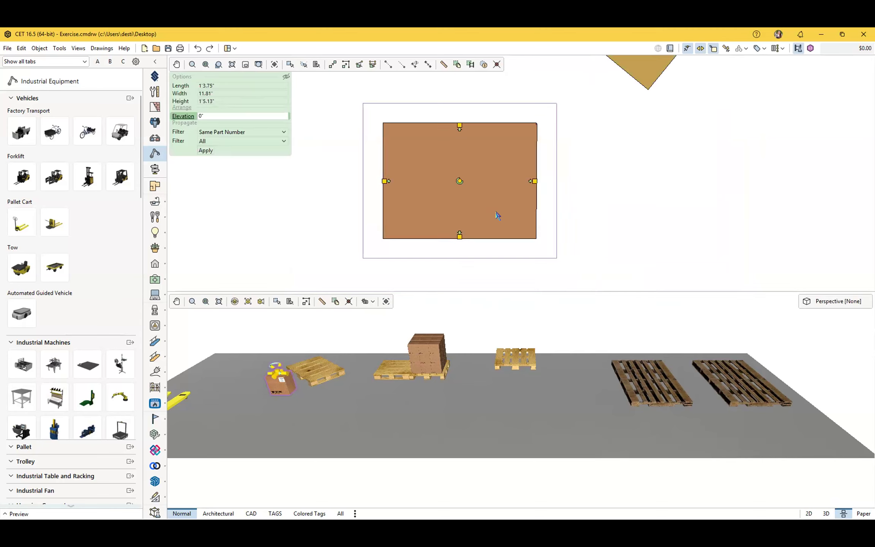
pyautogui.scroll(-1, 510, 227)
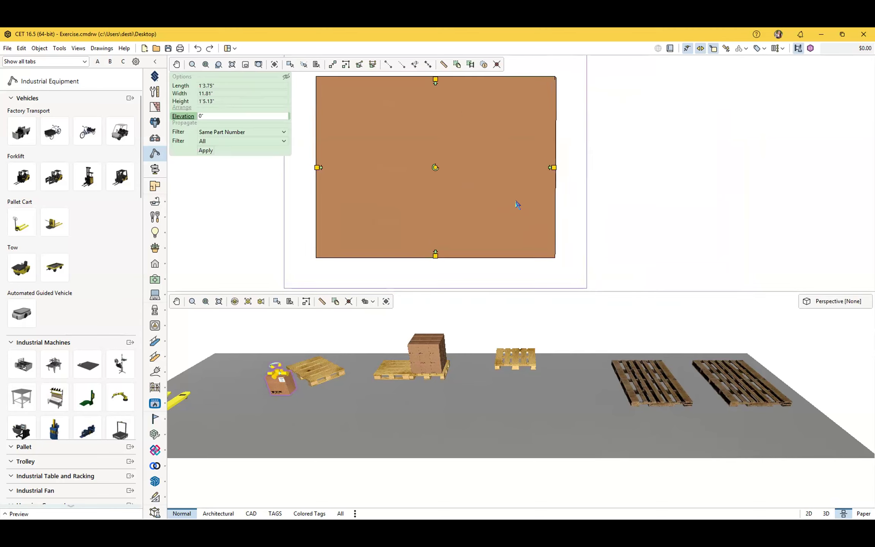
pyautogui.scroll(-1, 518, 204)
pyautogui.scroll(1, 487, 162)
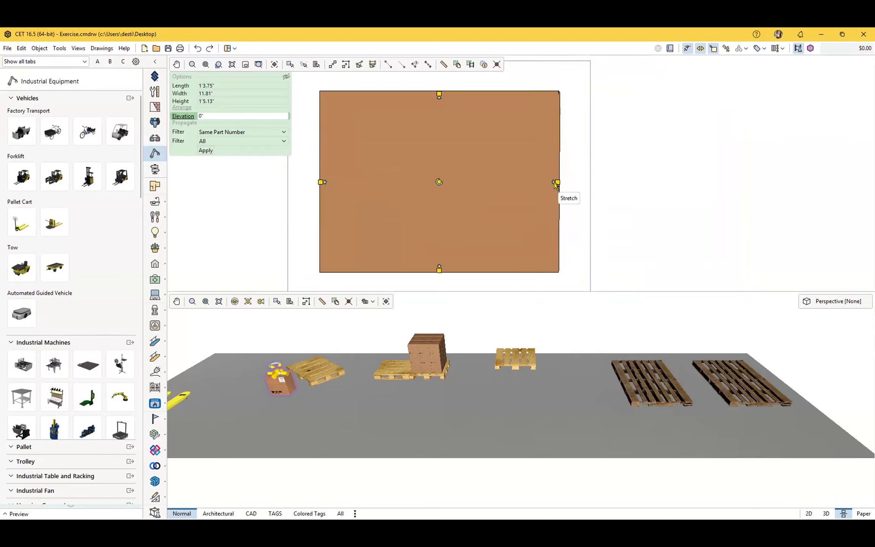
# - Try stretching the single box lengthwise from the handle on its right edge, and clear the selection
pyautogui.click(555, 183)
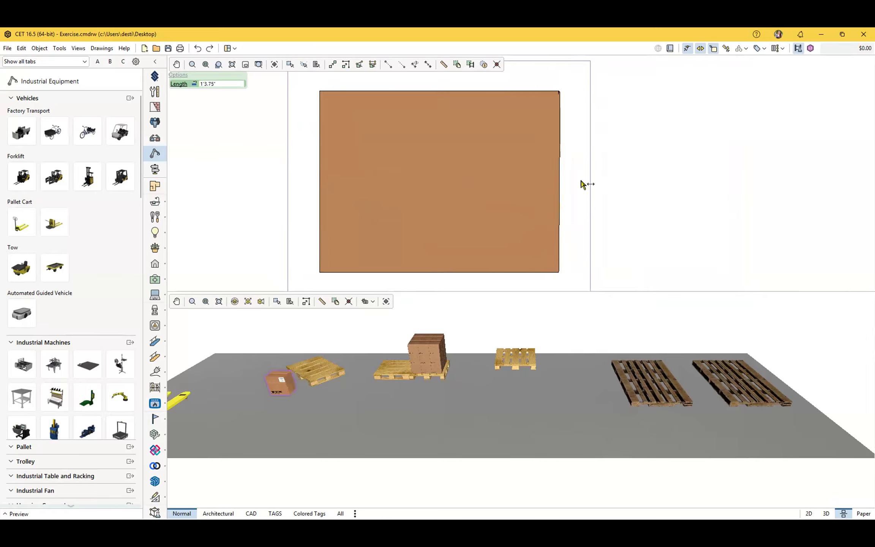
pyautogui.click(509, 183)
pyautogui.click(656, 192)
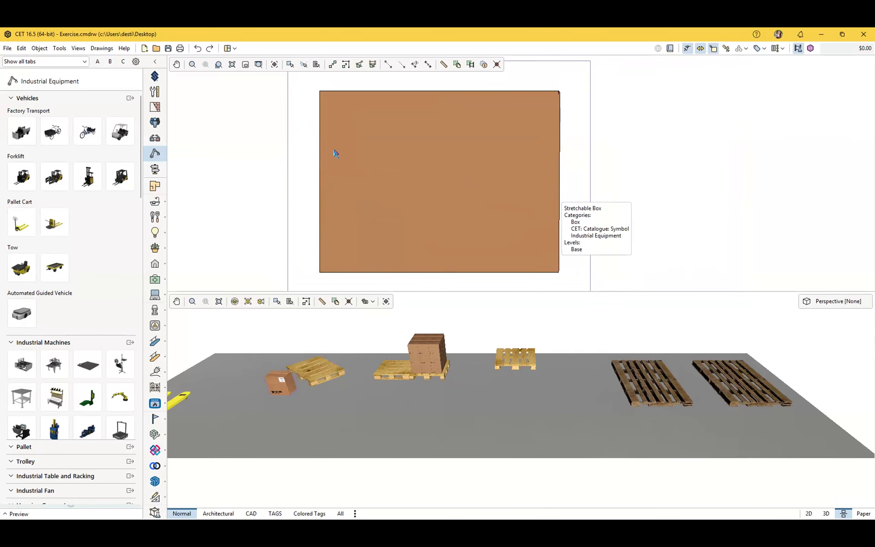
# - Select the standalone square wooden pallet in the 2D view to inspect its quick properties
pyautogui.scroll(-2, 238, 259)
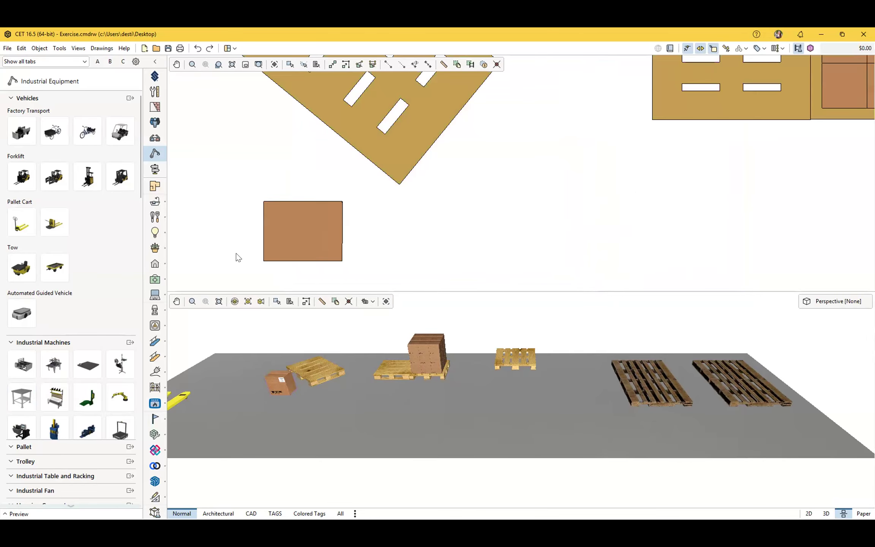
pyautogui.moveTo(239, 258); pyautogui.dragTo(303, 164, button='middle')
pyautogui.scroll(-3, 335, 234)
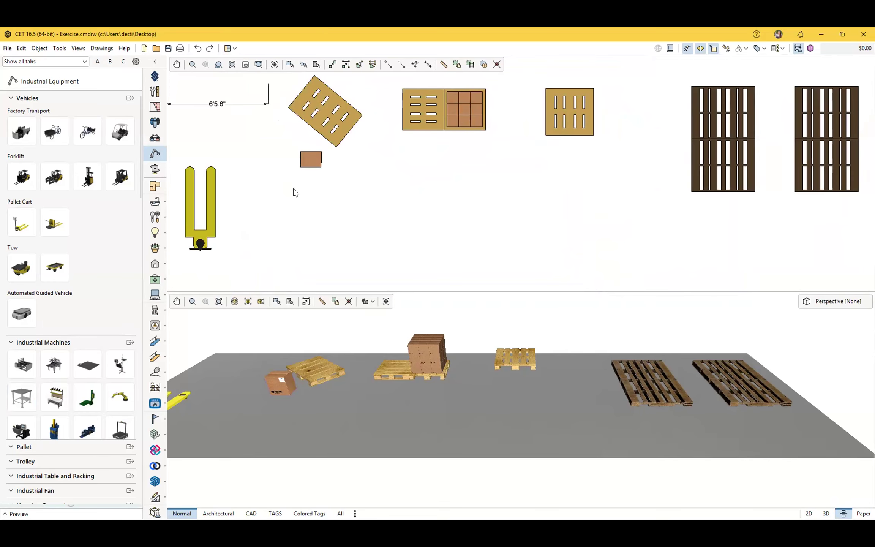
pyautogui.scroll(-2, 295, 191)
pyautogui.scroll(1, 401, 212)
pyautogui.scroll(-2, 433, 397)
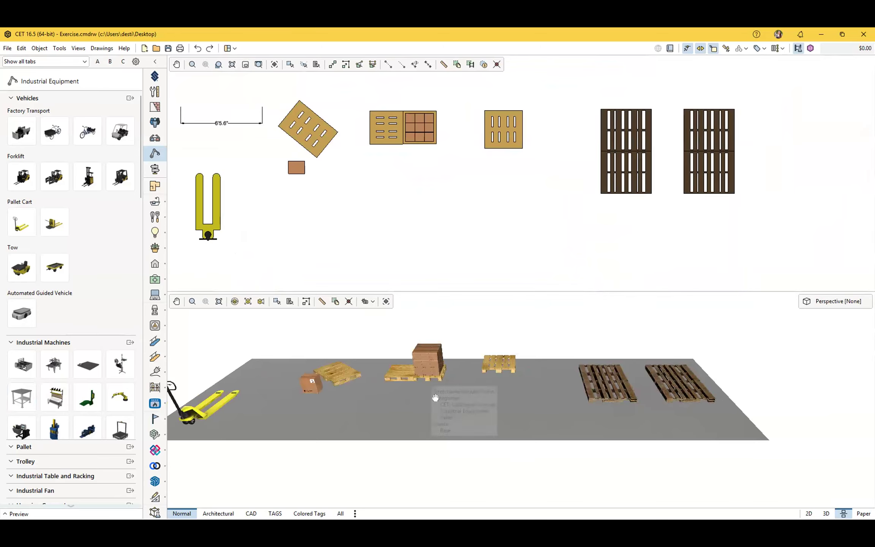
pyautogui.scroll(1, 473, 409)
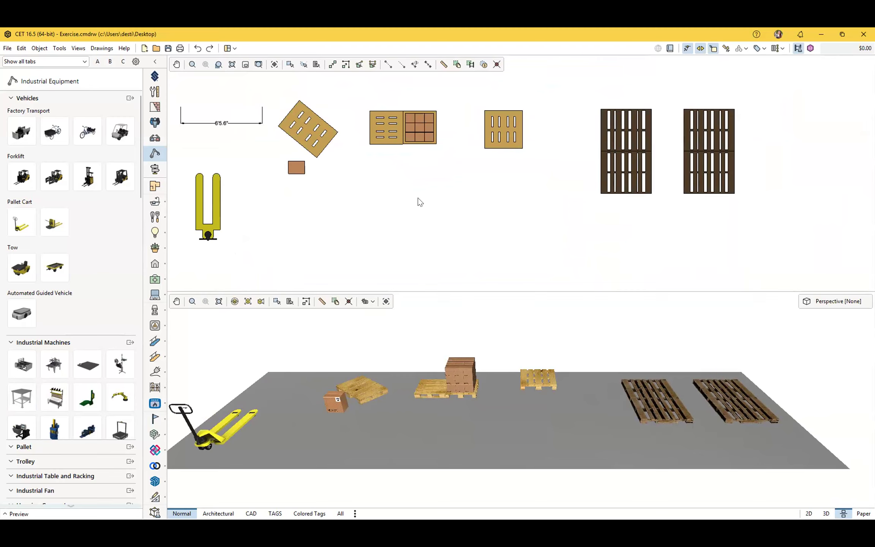
pyautogui.click(490, 139)
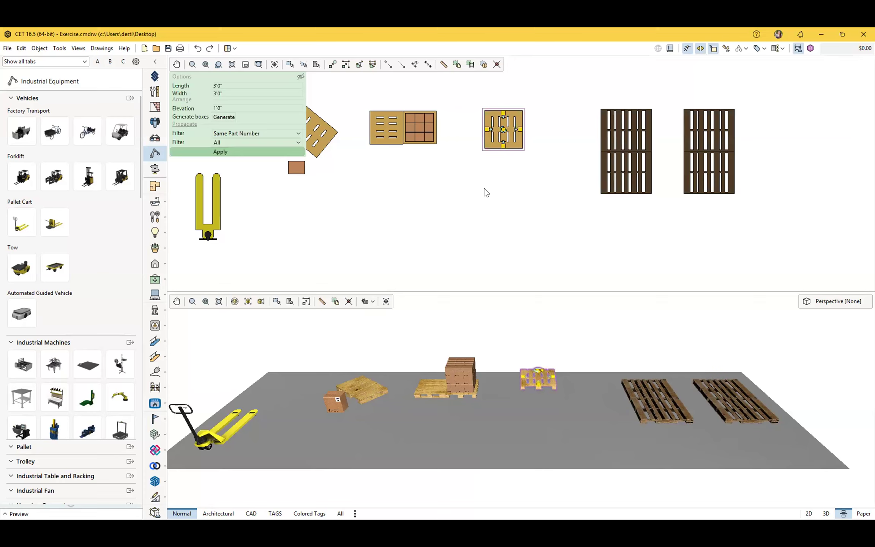
pyautogui.scroll(3, 531, 136)
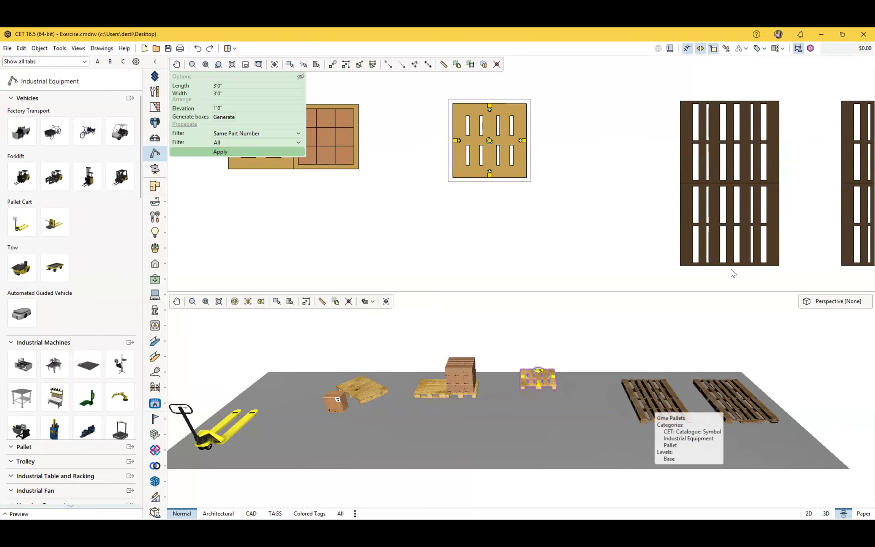
# - Select the two joined GMA pallets of the left-hand pair individually in the 2D and 3D views, and clear the selection
pyautogui.click(687, 160)
pyautogui.moveTo(500, 253); pyautogui.dragTo(348, 265, button='middle')
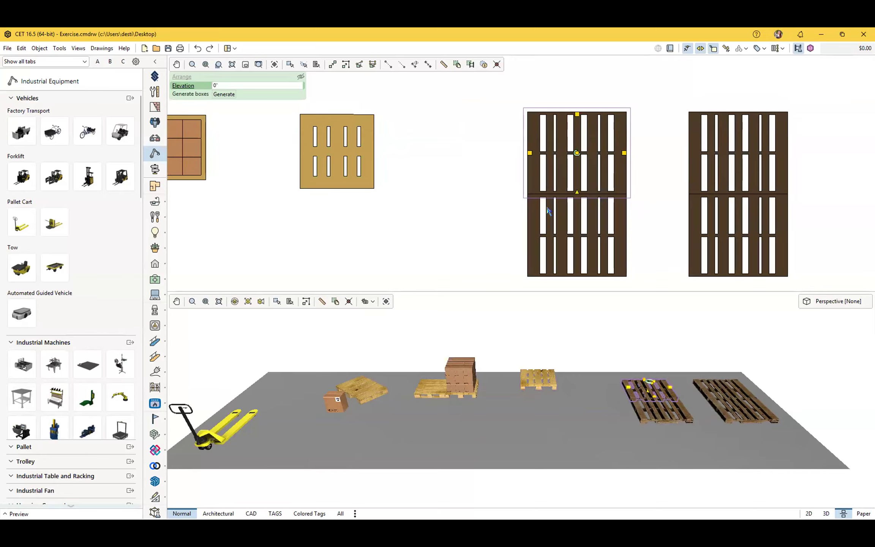
pyautogui.click(644, 409)
pyautogui.click(631, 386)
pyautogui.click(630, 414)
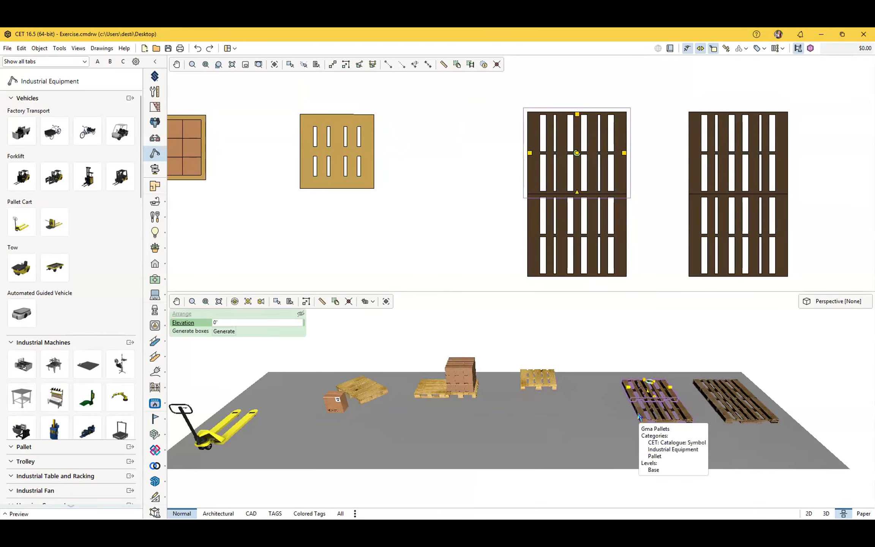
pyautogui.click(628, 389)
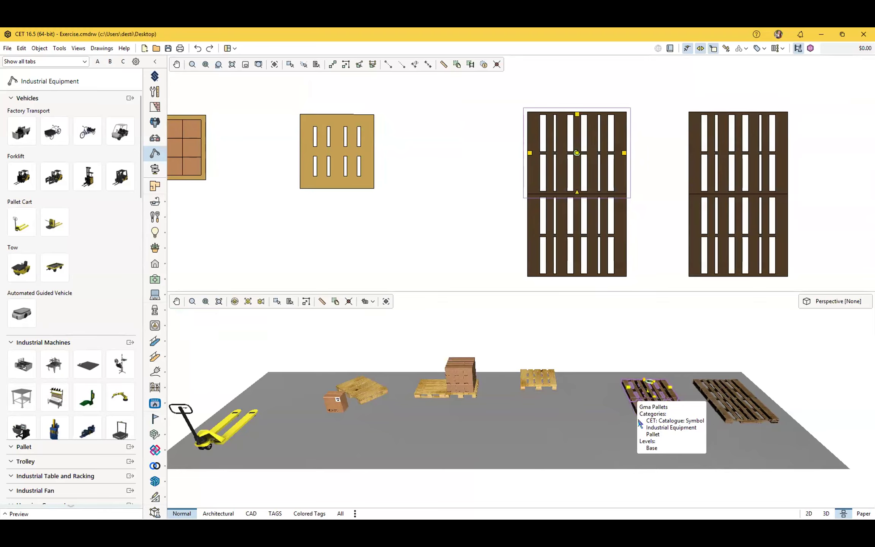
pyautogui.click(534, 212)
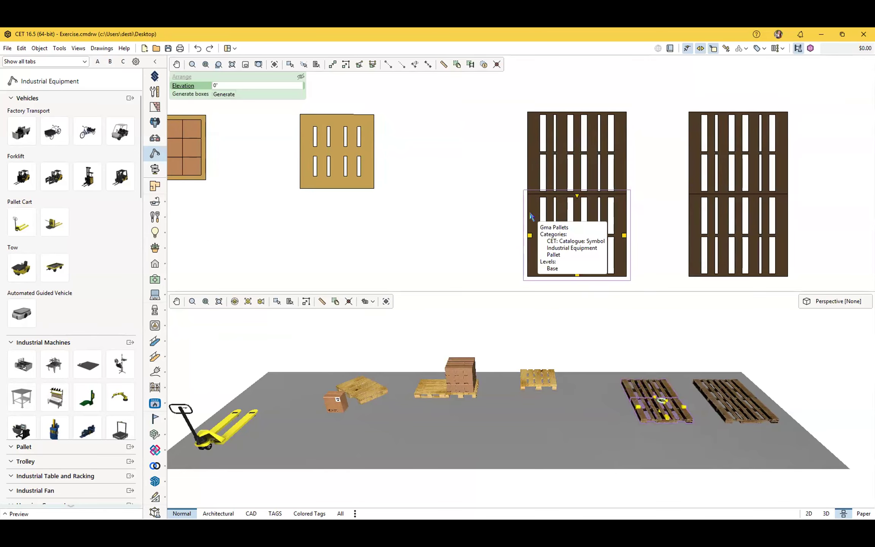
pyautogui.click(531, 164)
pyautogui.click(534, 232)
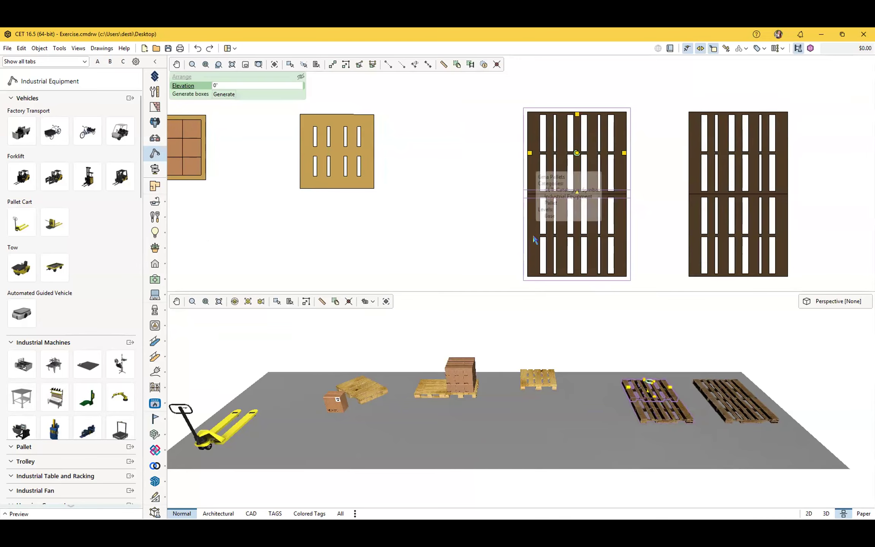
pyautogui.click(464, 239)
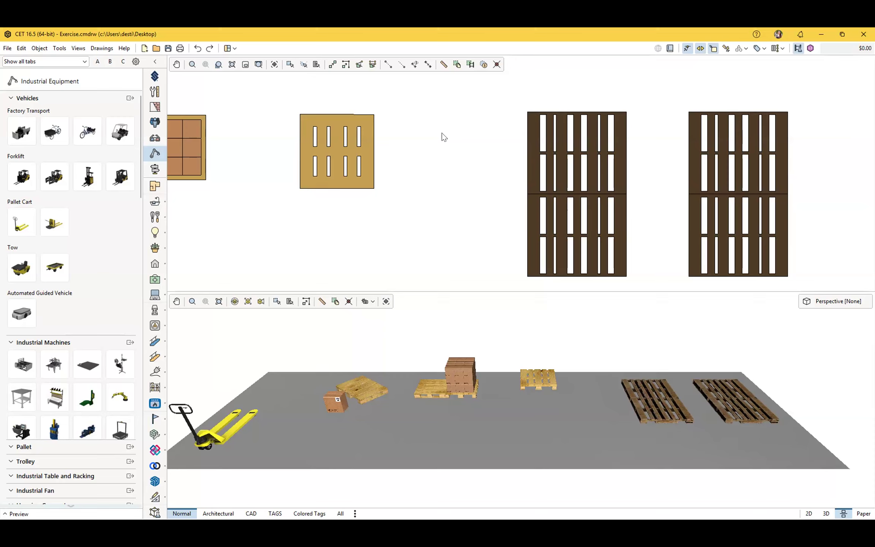
# - Switch from individual to group selection and select the left-hand and right-hand GMA pallet pairs in turn
pyautogui.click(688, 51)
pyautogui.click(617, 146)
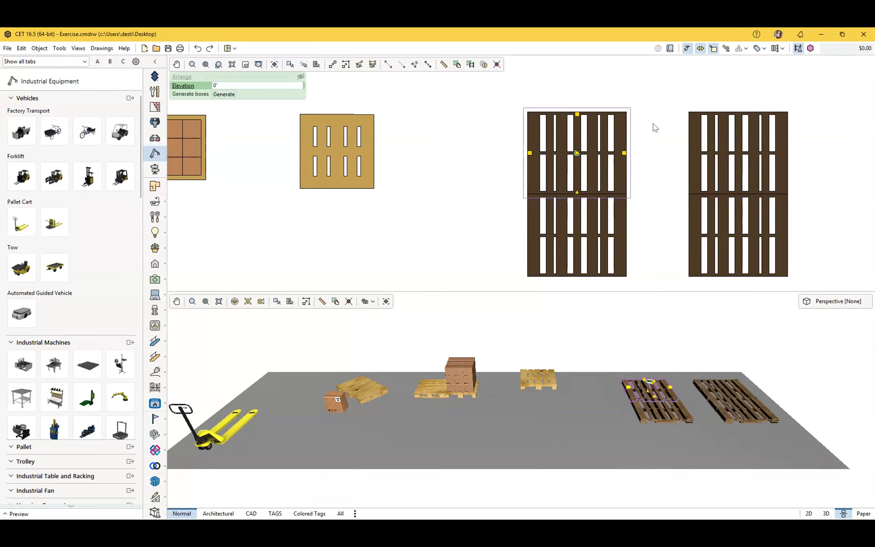
pyautogui.press('shift')
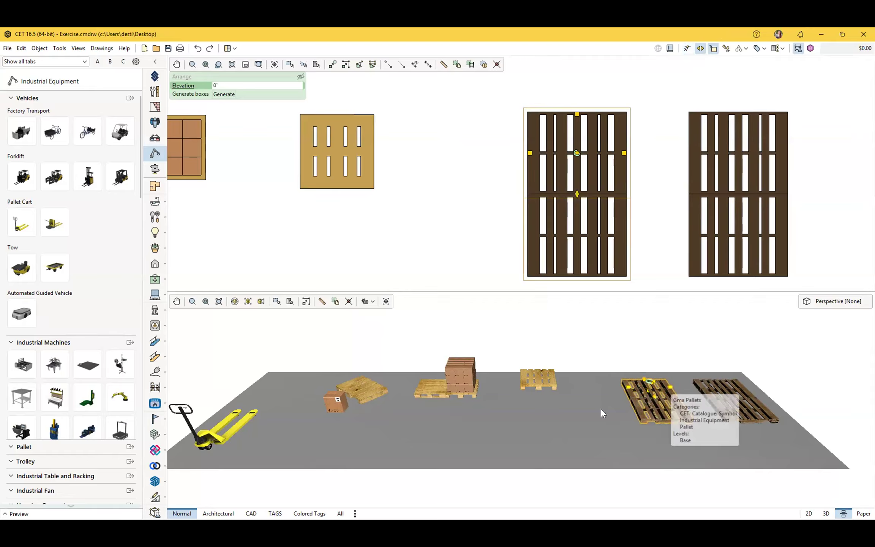
pyautogui.scroll(5, 608, 409)
pyautogui.moveTo(474, 216); pyautogui.dragTo(408, 202, button='middle')
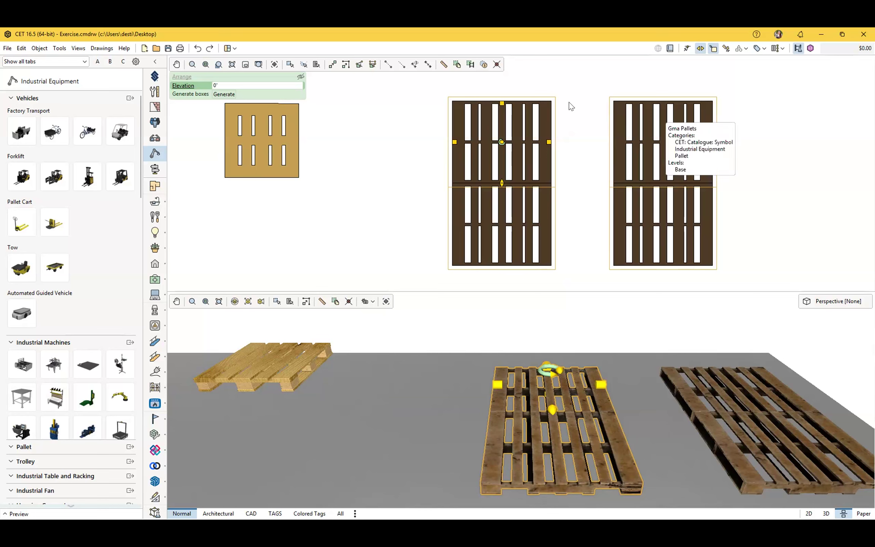
pyautogui.click(621, 116)
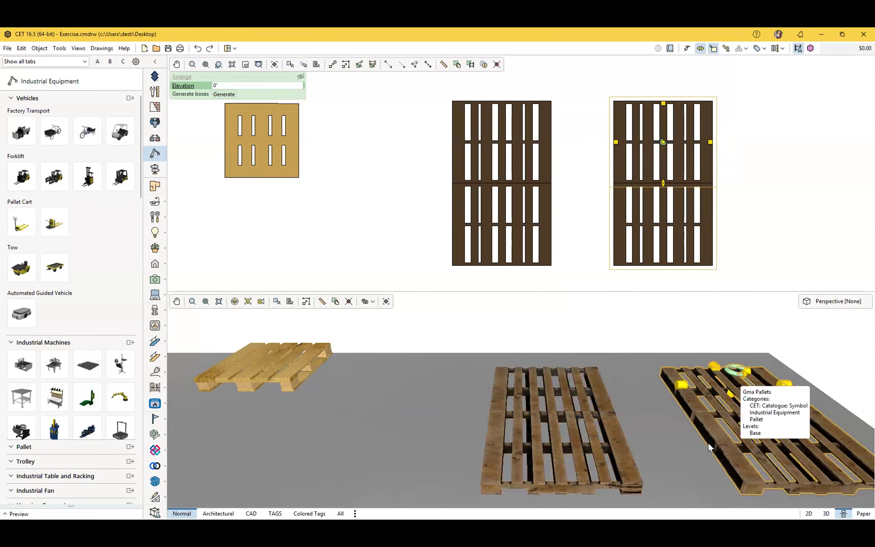
# - Select the joined wooden pallets with their boxes as one group and examine the group in the 2D and 3D views
pyautogui.scroll(-4, 410, 154)
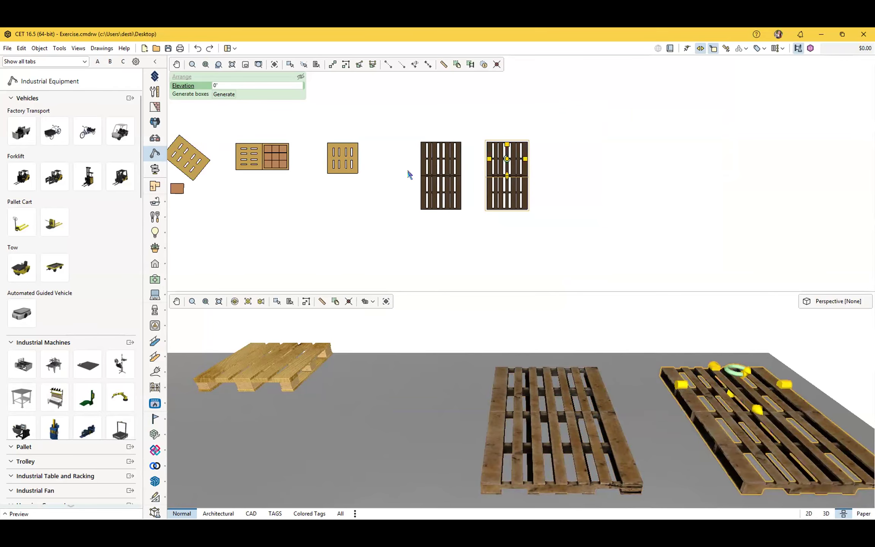
pyautogui.scroll(2, 380, 173)
pyautogui.click(367, 173)
pyautogui.scroll(-3, 371, 450)
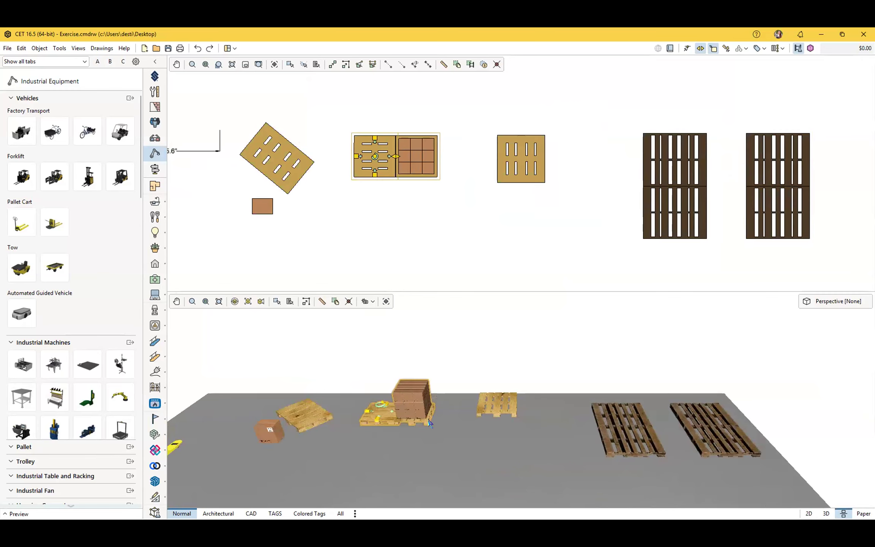
pyautogui.scroll(3, 316, 415)
pyautogui.scroll(-3, 528, 437)
pyautogui.moveTo(529, 438); pyautogui.dragTo(461, 448, button='middle')
pyautogui.scroll(3, 521, 438)
pyautogui.scroll(-3, 520, 439)
pyautogui.moveTo(521, 439); pyautogui.dragTo(551, 439, button='middle')
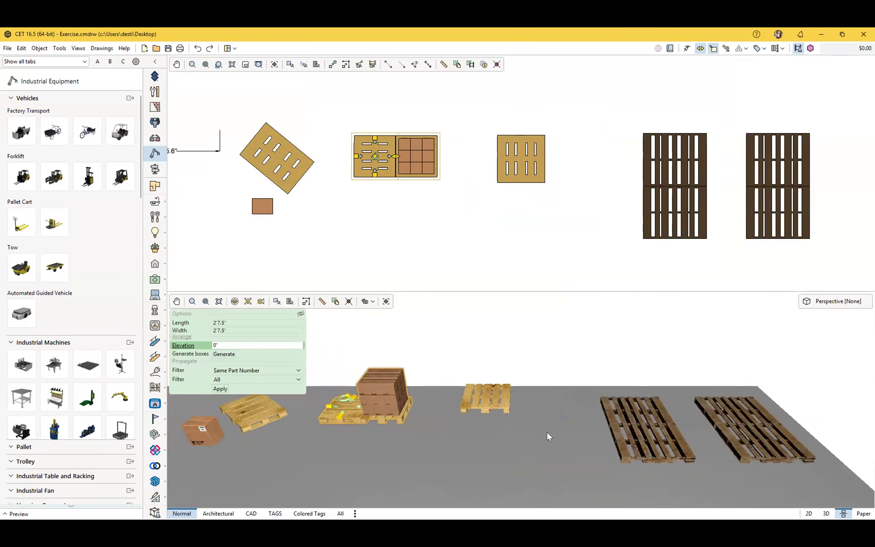
pyautogui.scroll(3, 543, 432)
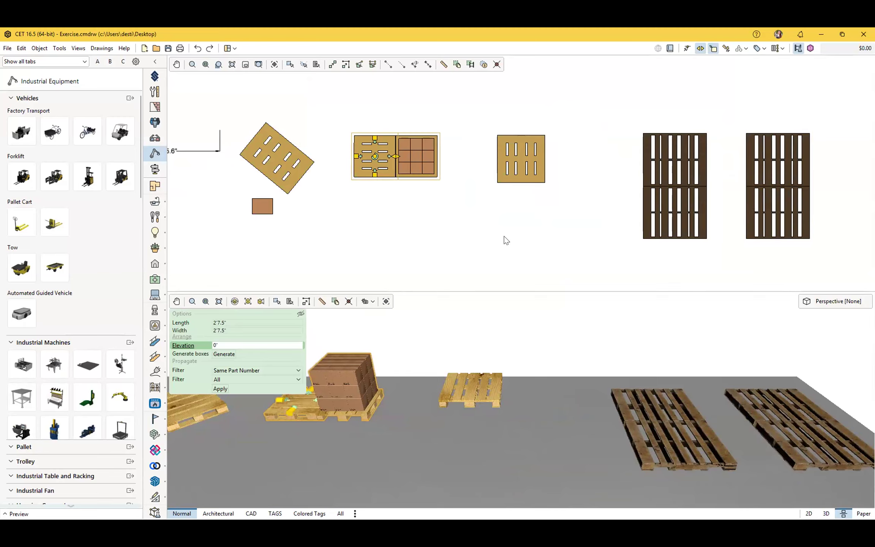
pyautogui.scroll(4, 361, 156)
pyautogui.moveTo(363, 395); pyautogui.dragTo(453, 419, button='middle')
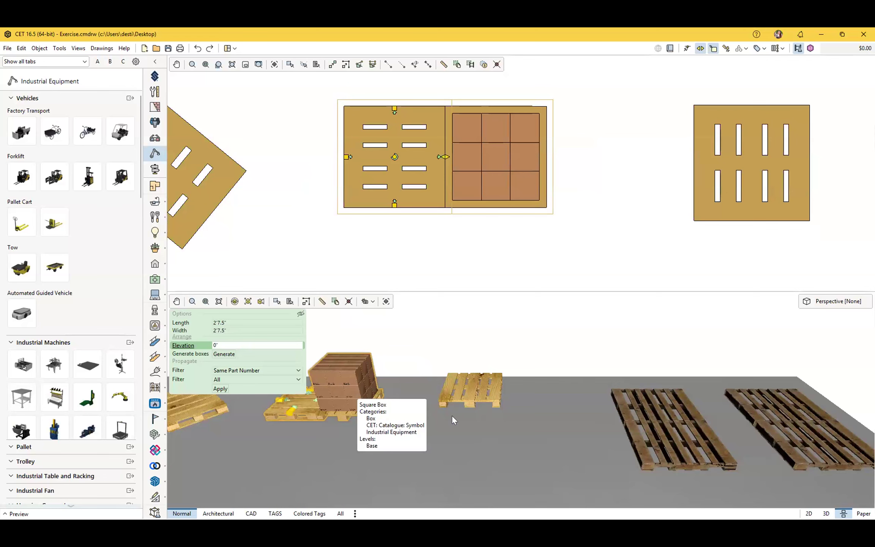
# - Select the left-hand GMA pallet pair as a group in the 3D view and examine its outline in both views
pyautogui.moveTo(739, 456); pyautogui.dragTo(479, 398, button='middle')
pyautogui.click(510, 437)
pyautogui.scroll(2, 510, 436)
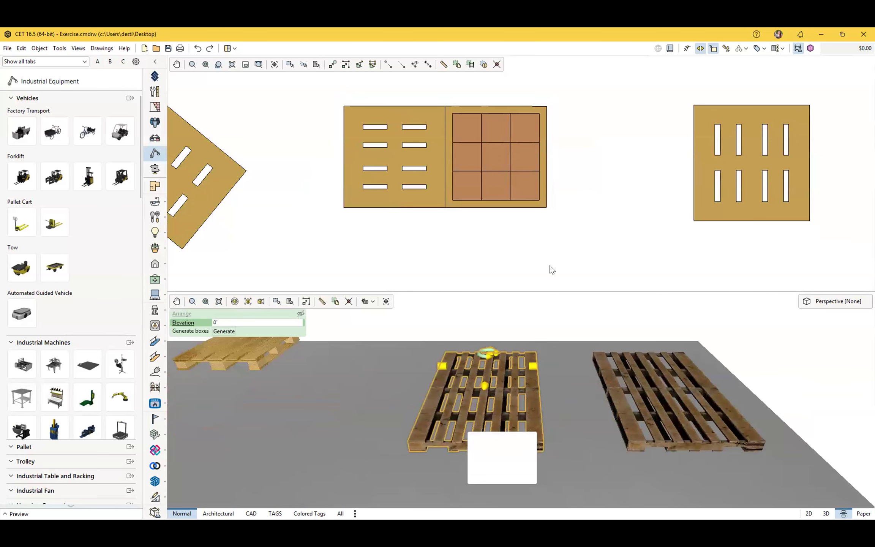
pyautogui.moveTo(619, 240); pyautogui.dragTo(118, 214, button='middle')
pyautogui.moveTo(595, 219); pyautogui.dragTo(374, 176, button='middle')
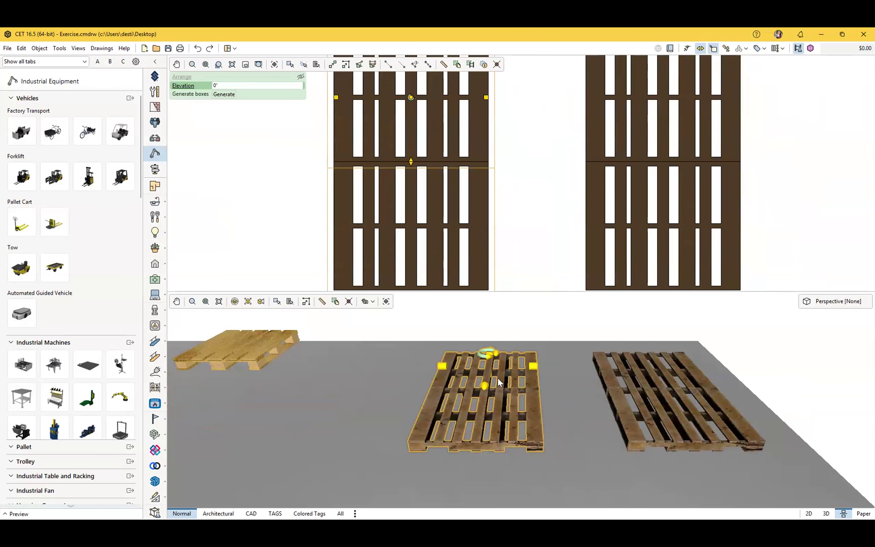
# - Move the left-hand GMA pallet pair as a group slightly closer to the single wooden pallet in the 2D view
pyautogui.moveTo(392, 431); pyautogui.dragTo(460, 228, button='middle')
pyautogui.scroll(-2, 452, 216)
pyautogui.scroll(3, 439, 213)
pyautogui.scroll(-2, 460, 231)
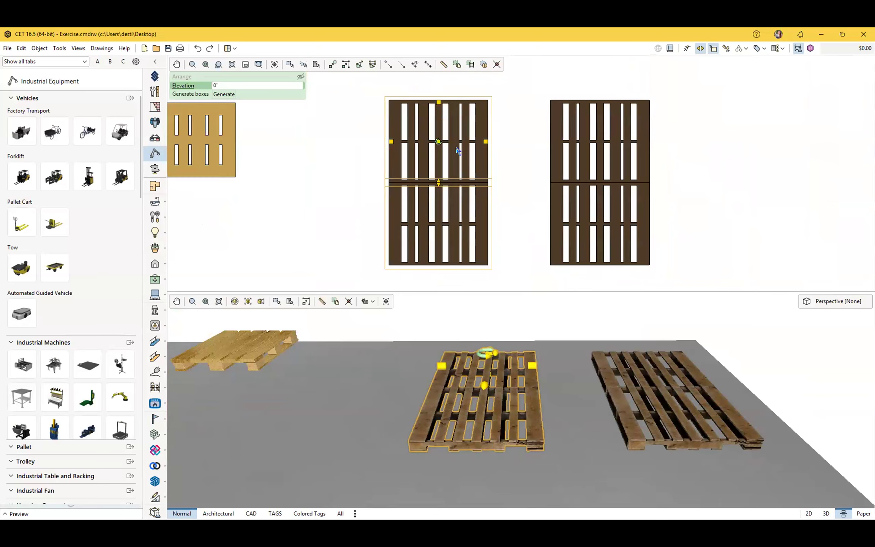
pyautogui.moveTo(486, 145); pyautogui.dragTo(458, 145)
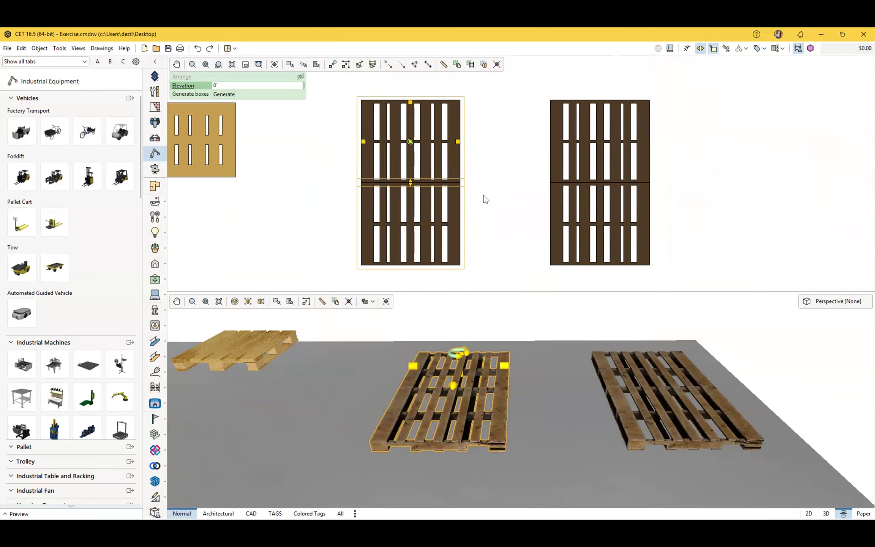
# - Delete the left-hand GMA pallet pair as one group and undo the deletion
pyautogui.press('Delete')
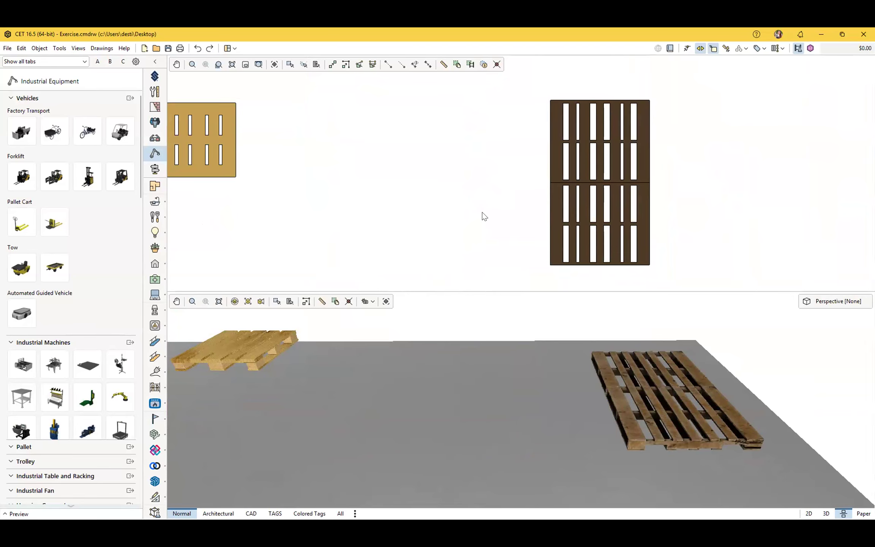
pyautogui.hotkey('ctrl', 'z')
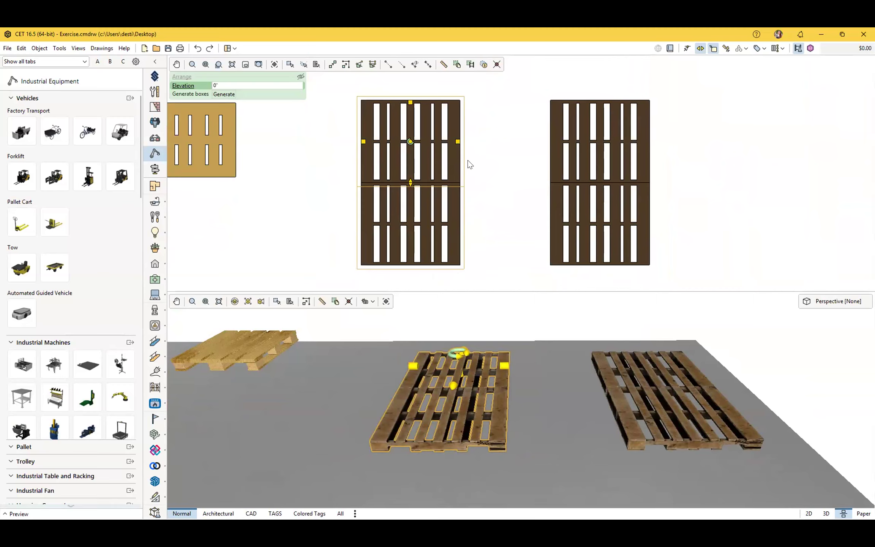
# - Snap the upper GMA pallet individually beside the lower one, and attach that pair as a group to the upper end of the right-hand pair
pyautogui.press('ctrl')
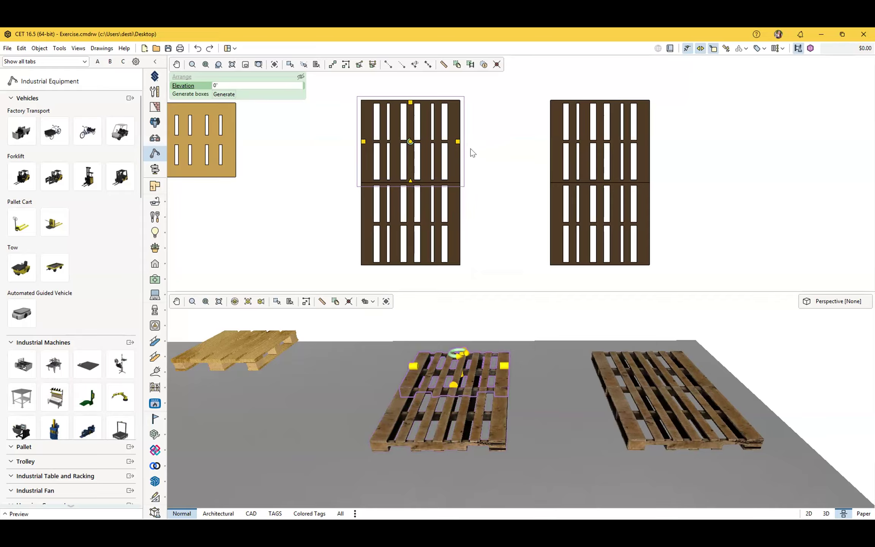
pyautogui.moveTo(458, 161); pyautogui.dragTo(328, 173)
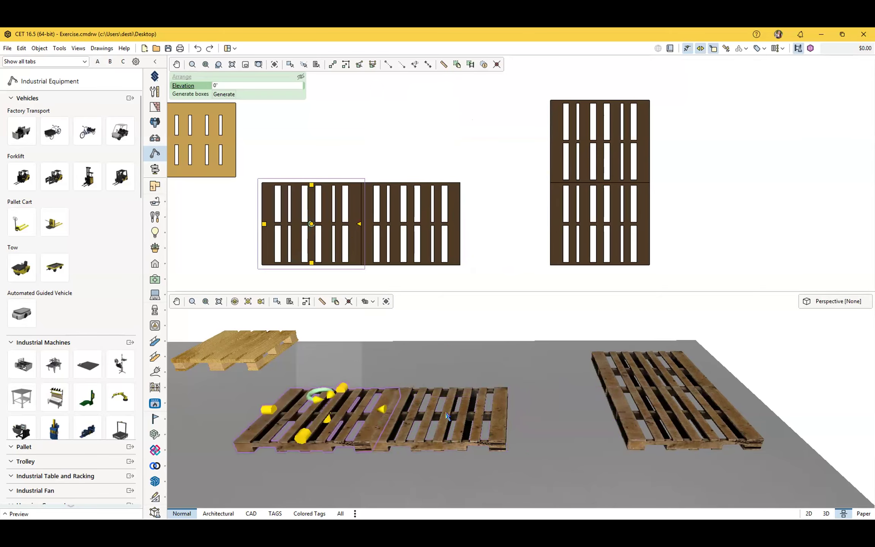
pyautogui.moveTo(447, 247); pyautogui.dragTo(595, 82)
pyautogui.scroll(-3, 529, 235)
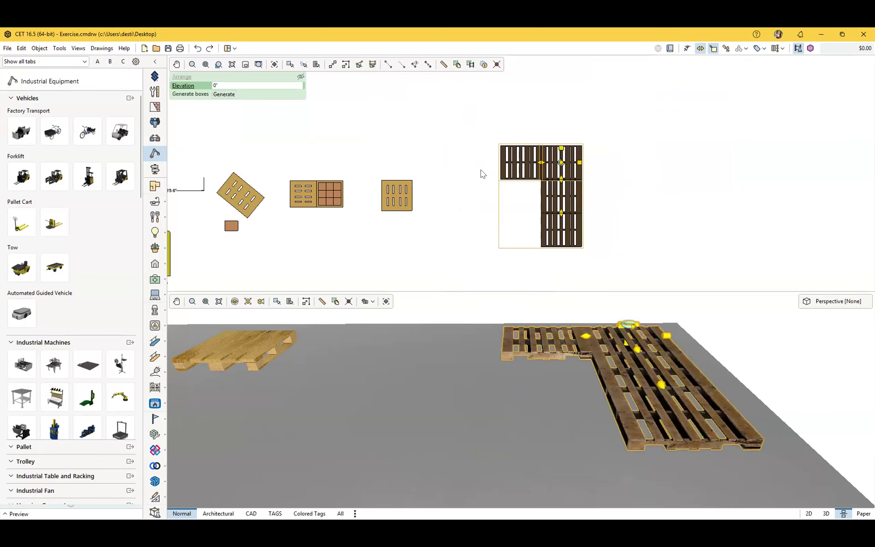
pyautogui.click(482, 173)
# - Select the L-shaped GMA pallet group from its lowest pallet, clear it, and reselect the group from its upper-left pallet
pyautogui.scroll(3, 539, 187)
pyautogui.scroll(-2, 520, 195)
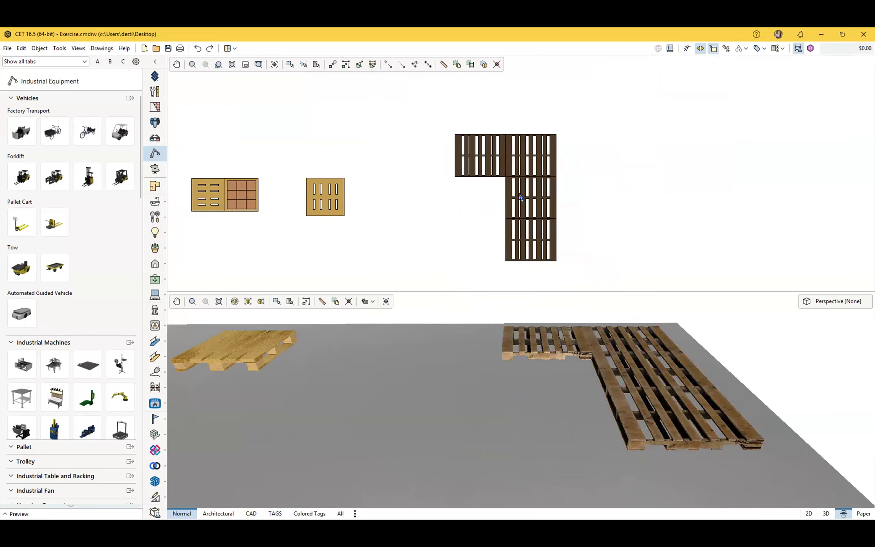
pyautogui.scroll(2, 496, 194)
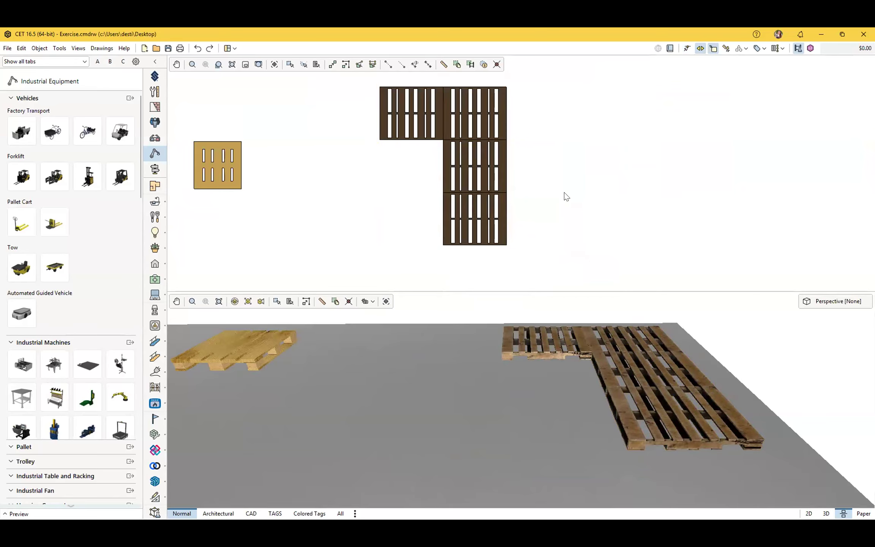
pyautogui.click(504, 240)
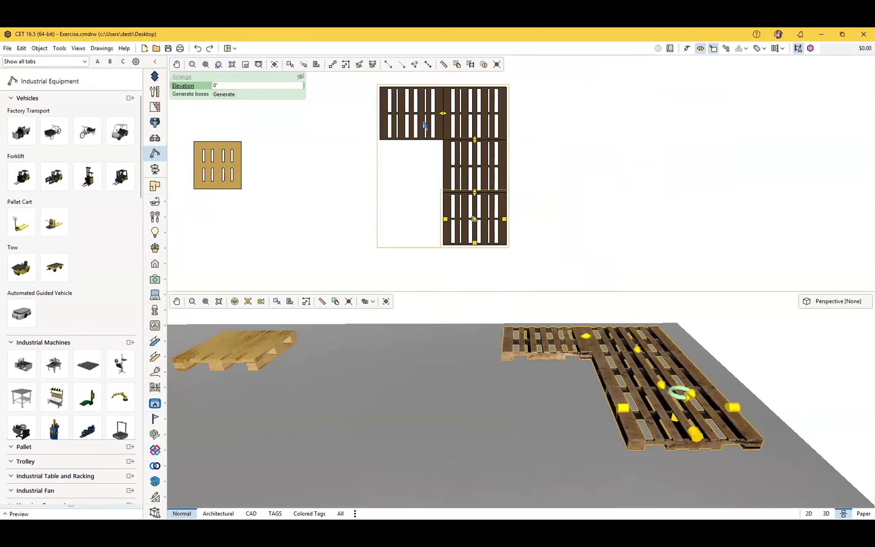
pyautogui.click(543, 214)
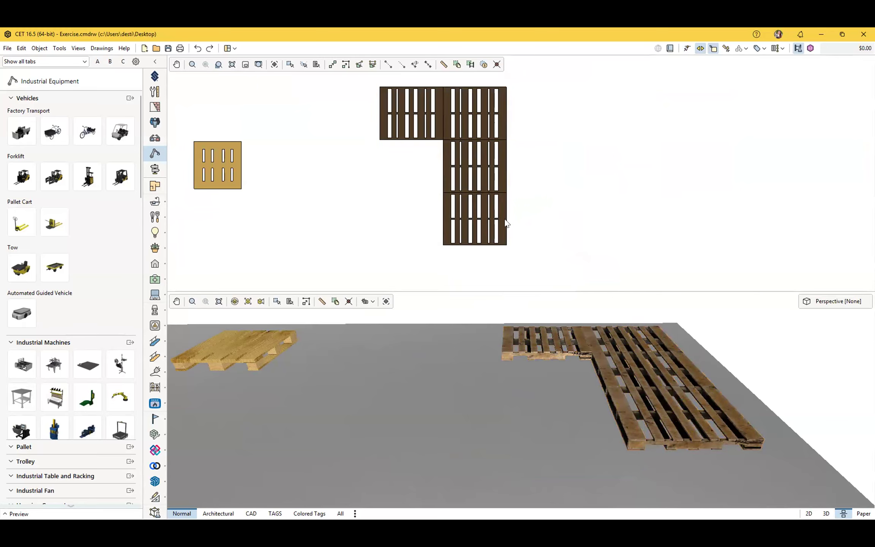
pyautogui.scroll(-2, 505, 224)
pyautogui.scroll(2, 532, 184)
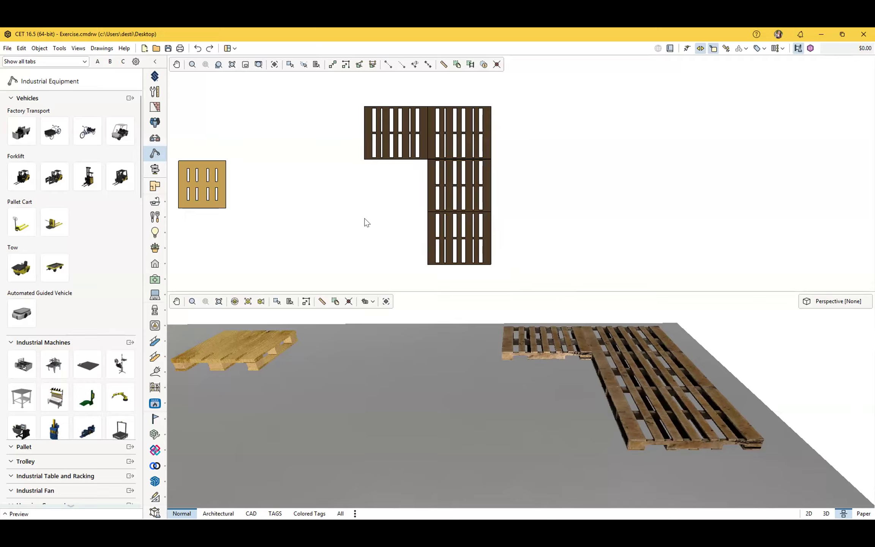
pyautogui.click(369, 157)
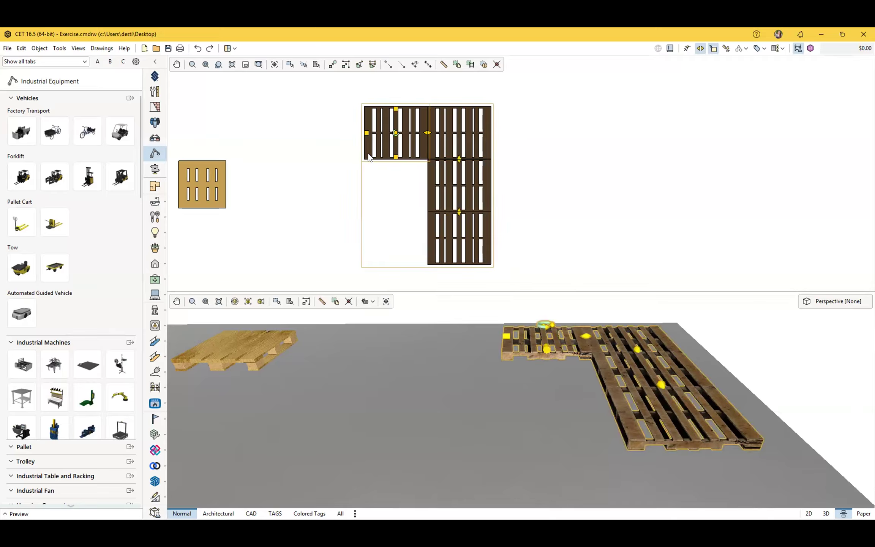
pyautogui.click(369, 156)
pyautogui.click(369, 156)
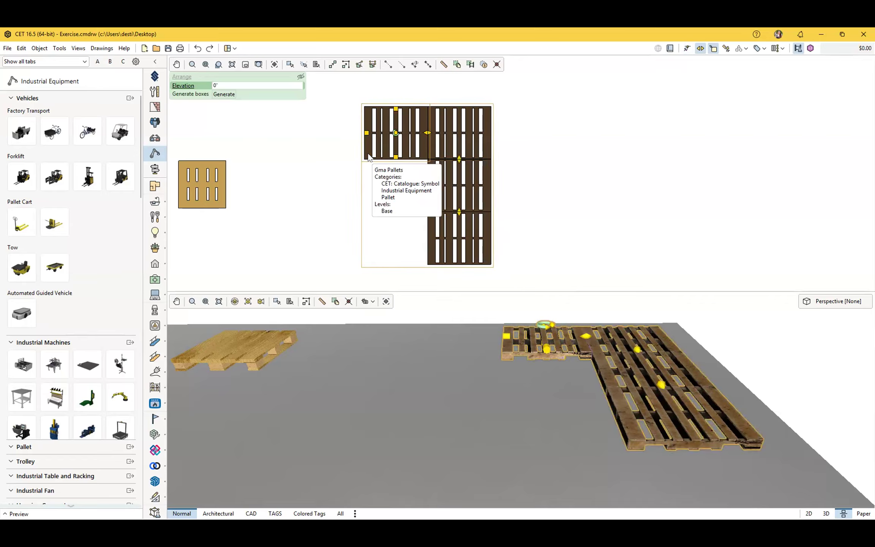
pyautogui.click(369, 157)
pyautogui.click(369, 157)
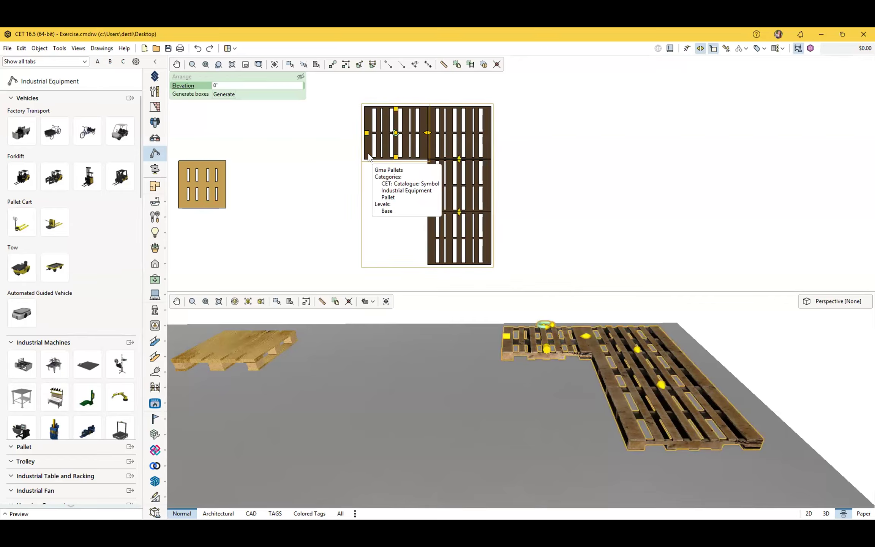
# - Switch to individual selection to isolate the upper-left GMA pallet, clear the selection and return to group selection
pyautogui.click(687, 49)
pyautogui.click(688, 48)
pyautogui.click(688, 49)
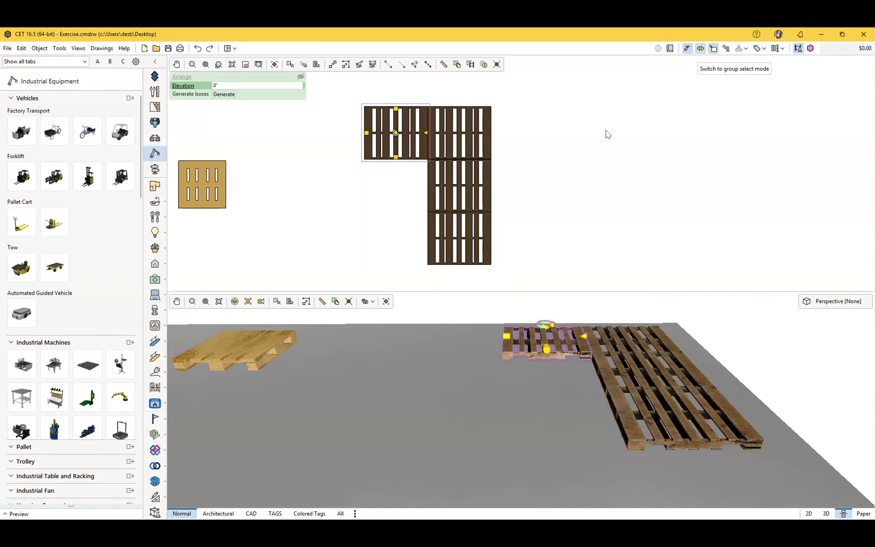
pyautogui.click(586, 165)
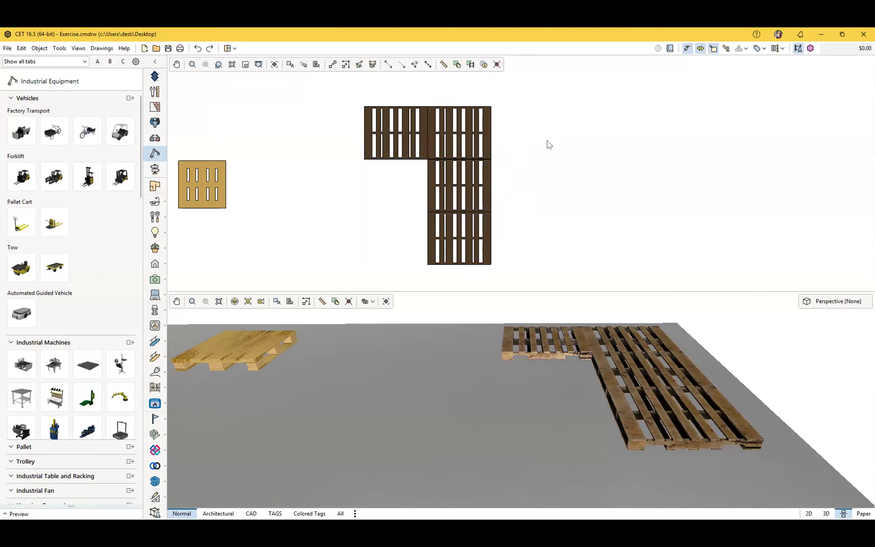
pyautogui.press('s')
# - Examine the whole layout of pallets, boxes and pallet cart in the 2D and 3D views
pyautogui.scroll(-5, 469, 391)
pyautogui.scroll(3, 511, 402)
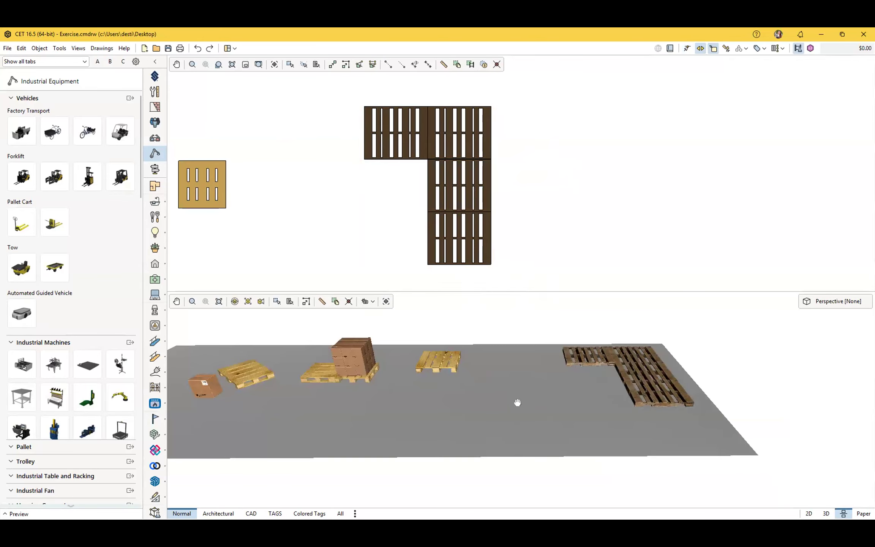
pyautogui.moveTo(515, 403); pyautogui.dragTo(576, 403, button='middle')
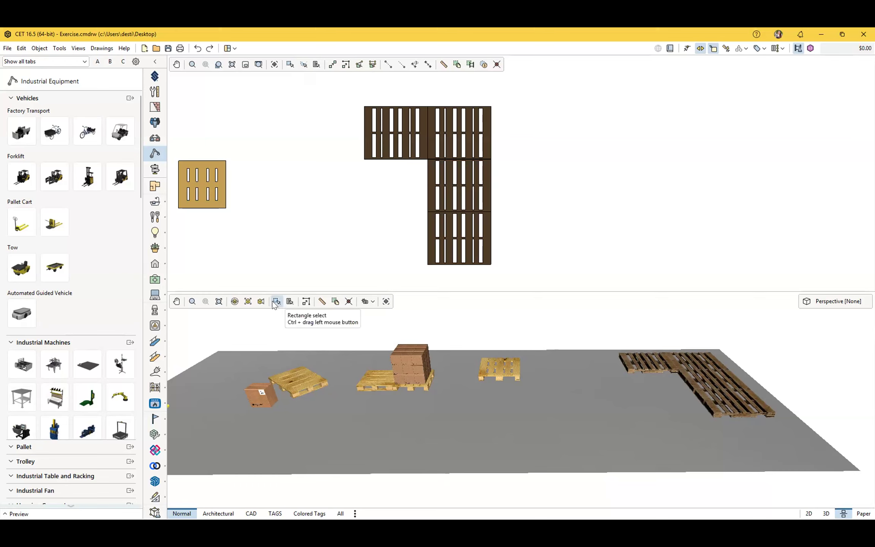
pyautogui.scroll(-4, 315, 211)
pyautogui.moveTo(319, 215); pyautogui.dragTo(497, 206)
pyautogui.scroll(2, 427, 234)
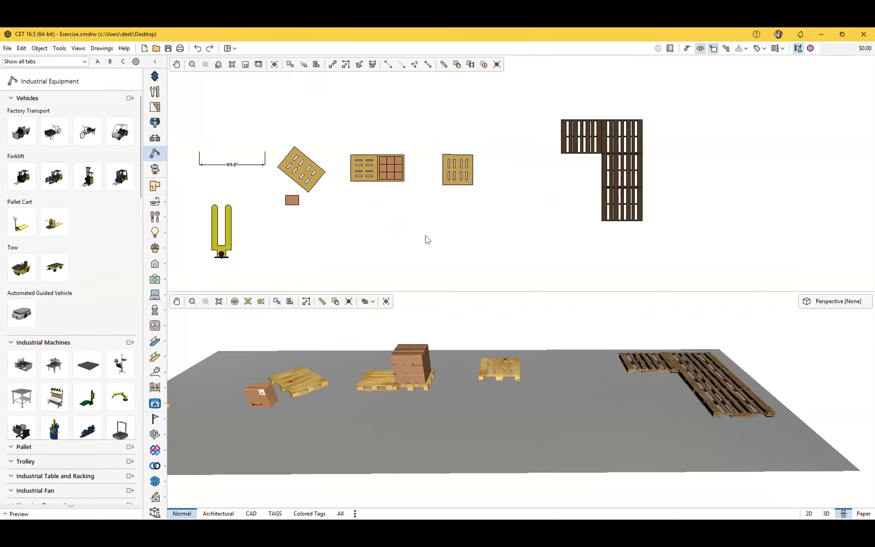
pyautogui.moveTo(426, 236); pyautogui.dragTo(475, 229)
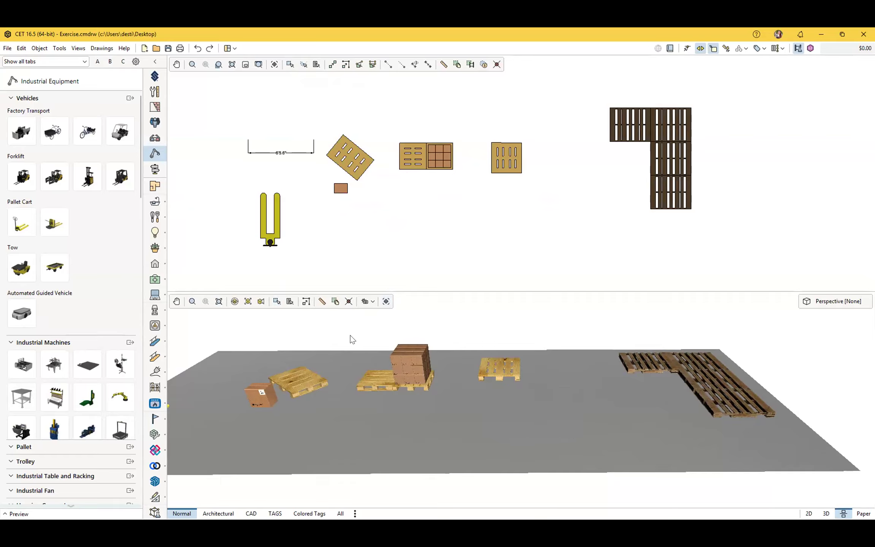
pyautogui.moveTo(351, 350); pyautogui.dragTo(499, 424, button='middle')
pyautogui.scroll(-3, 499, 424)
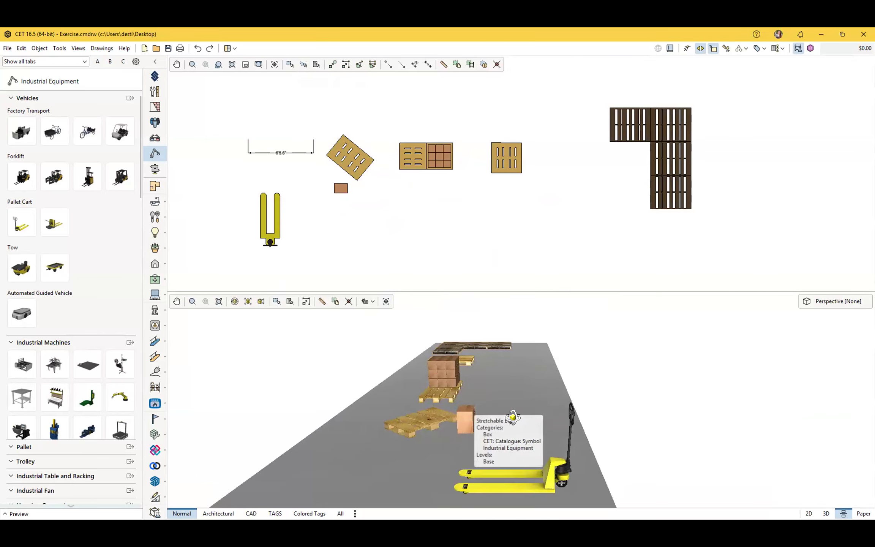
pyautogui.scroll(-2, 502, 420)
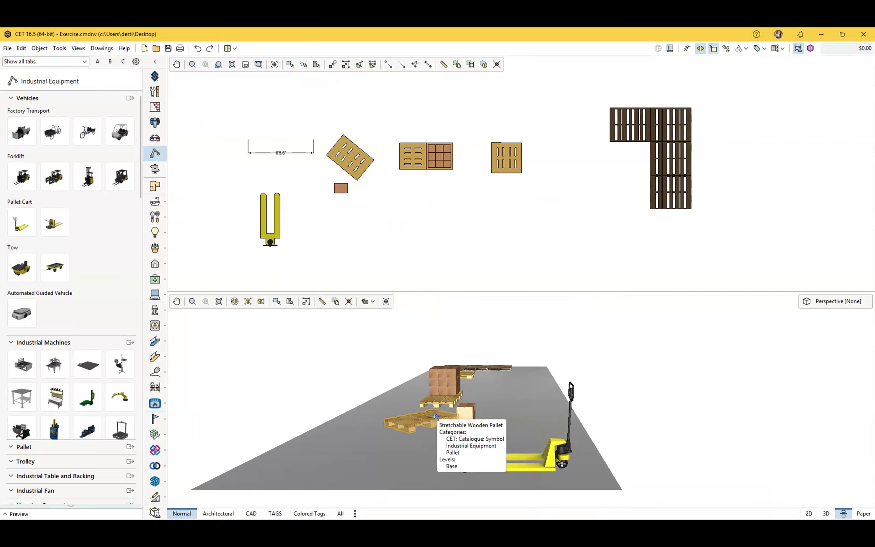
pyautogui.moveTo(505, 377); pyautogui.dragTo(452, 415, button='middle')
pyautogui.scroll(5, 452, 415)
pyautogui.scroll(-3, 449, 416)
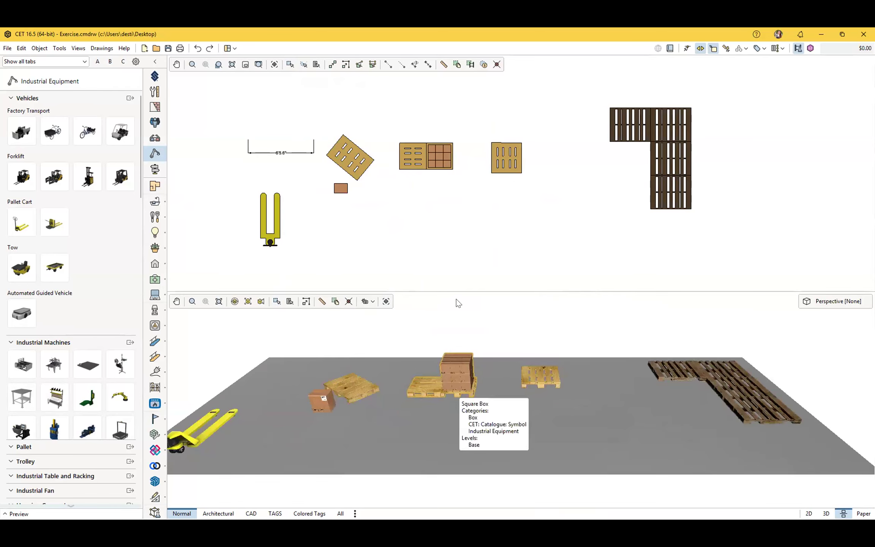
pyautogui.moveTo(441, 203); pyautogui.dragTo(392, 214, button='middle')
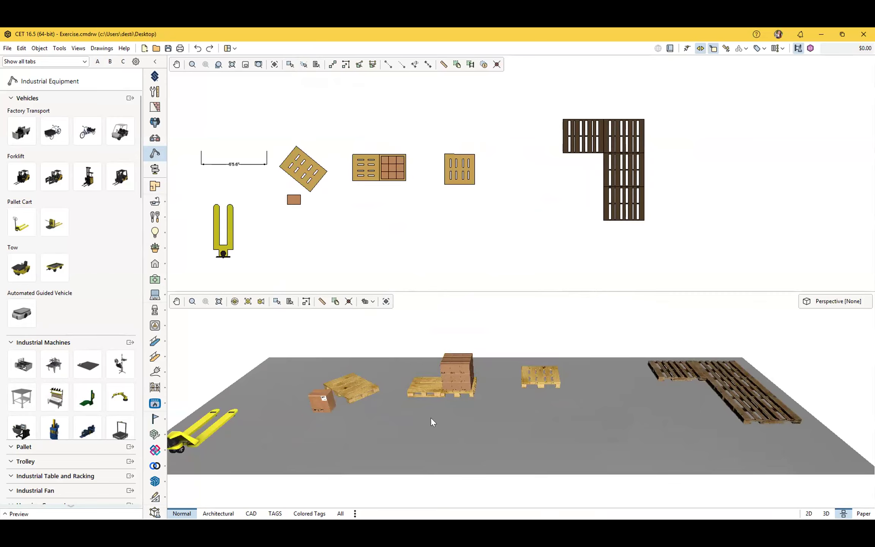
pyautogui.click(288, 64)
pyautogui.click(289, 66)
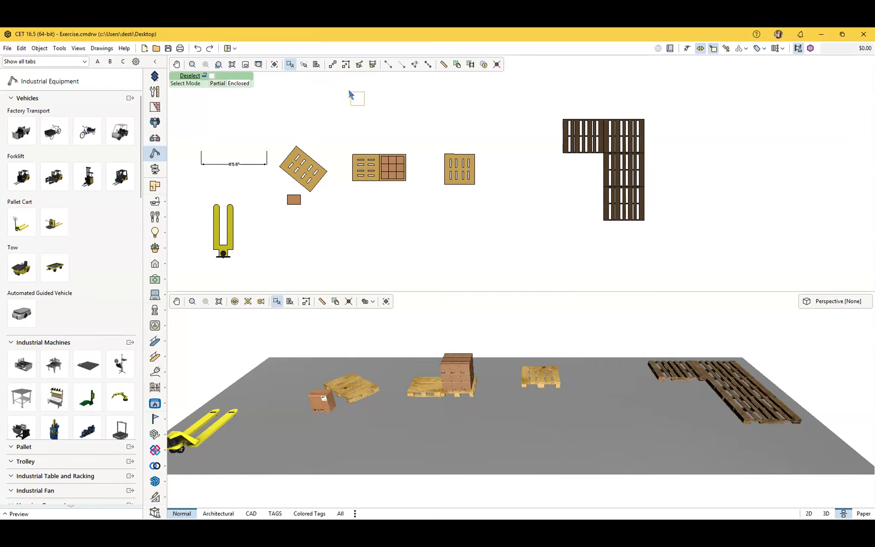
pyautogui.press('Tab')
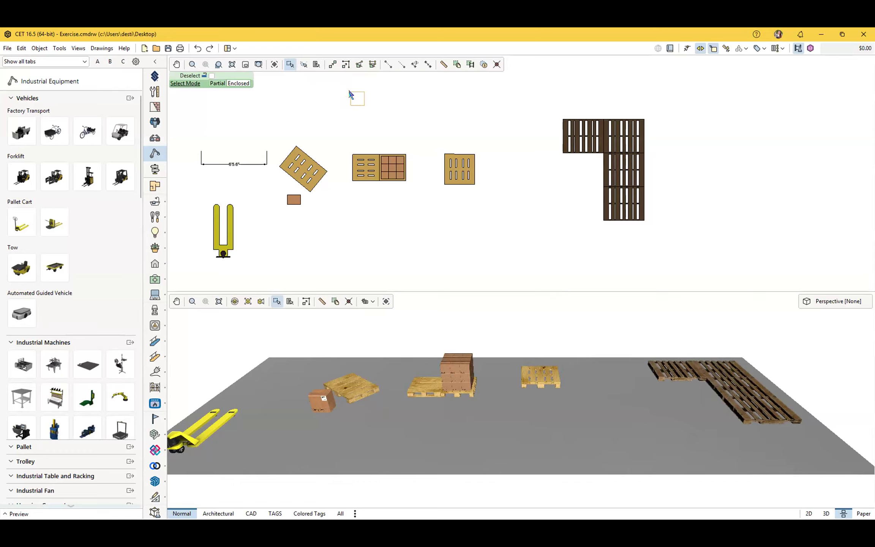
pyautogui.press('Escape')
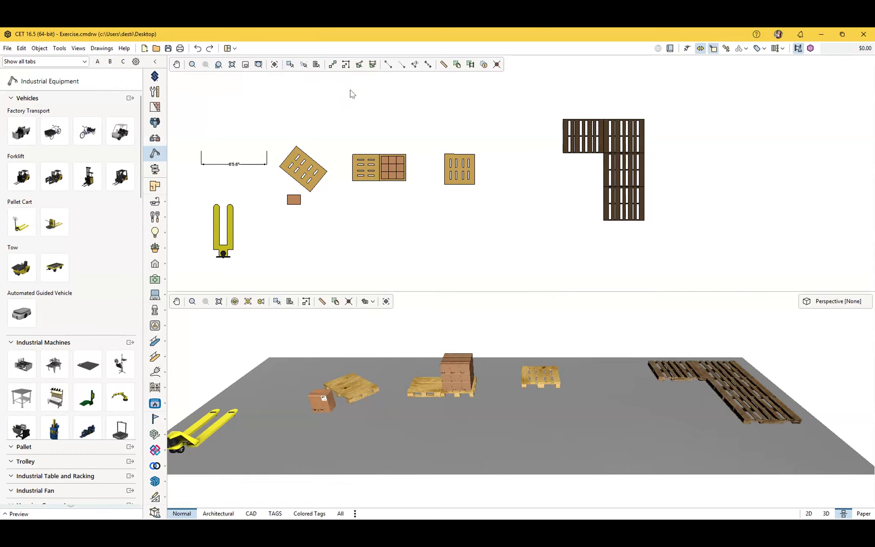
# - With individual selection active, rectangle-select the single wooden pallet and the L-shaped GMA pallets by only partly covering them, and clear the selection
pyautogui.click(290, 65)
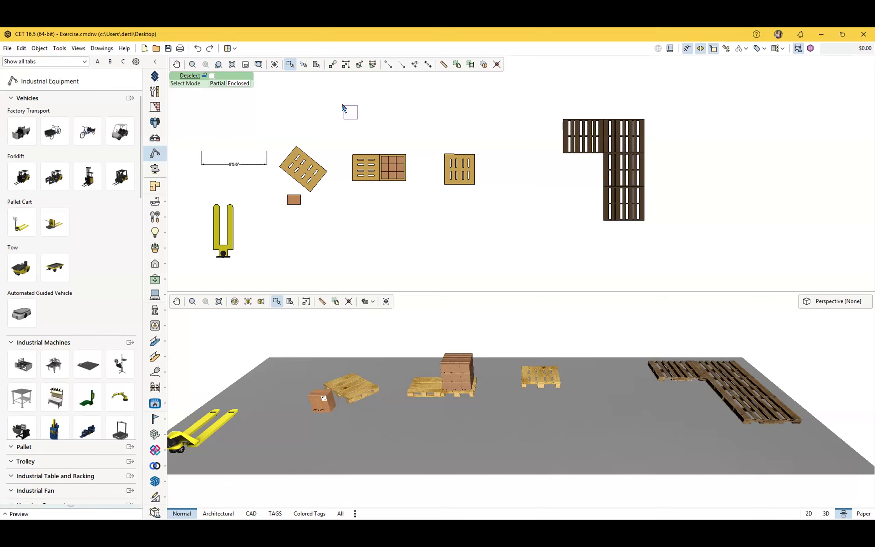
pyautogui.scroll(-1, 334, 115)
pyautogui.moveTo(332, 116); pyautogui.dragTo(257, 124, button='middle')
pyautogui.scroll(2, 372, 135)
pyautogui.moveTo(429, 135); pyautogui.dragTo(544, 117, button='middle')
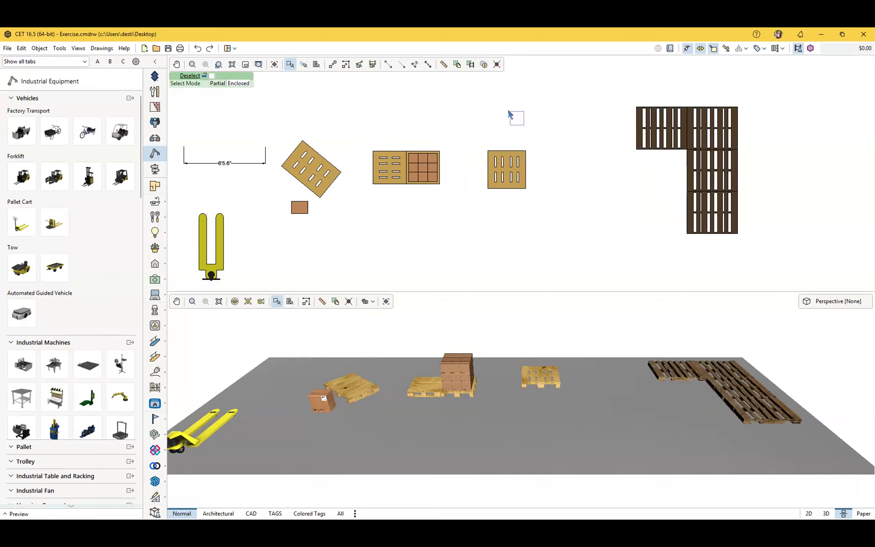
pyautogui.moveTo(510, 114); pyautogui.dragTo(452, 101, button='middle')
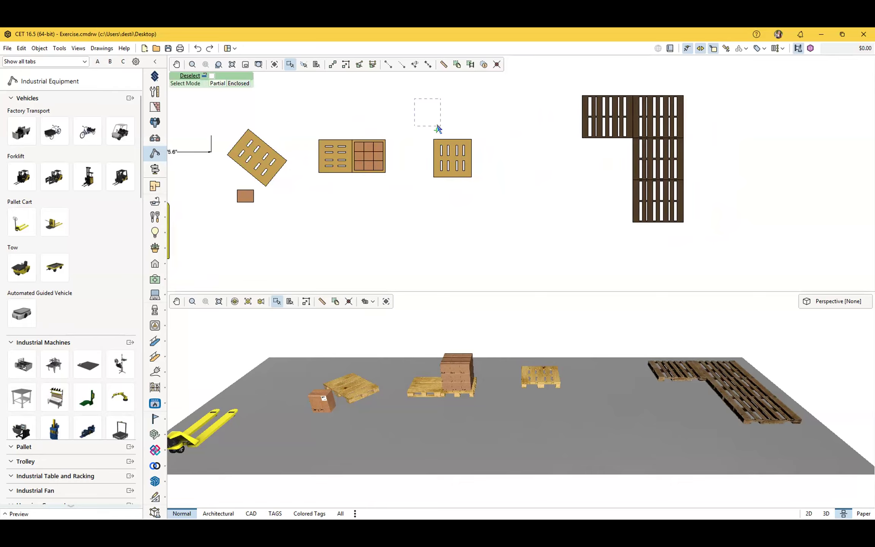
pyautogui.moveTo(413, 105); pyautogui.dragTo(452, 131)
pyautogui.moveTo(450, 135)
pyautogui.mouseDown()
pyautogui.moveTo(467, 143)
pyautogui.moveTo(463, 136)
pyautogui.mouseUp()
pyautogui.moveTo(435, 143); pyautogui.dragTo(436, 144)
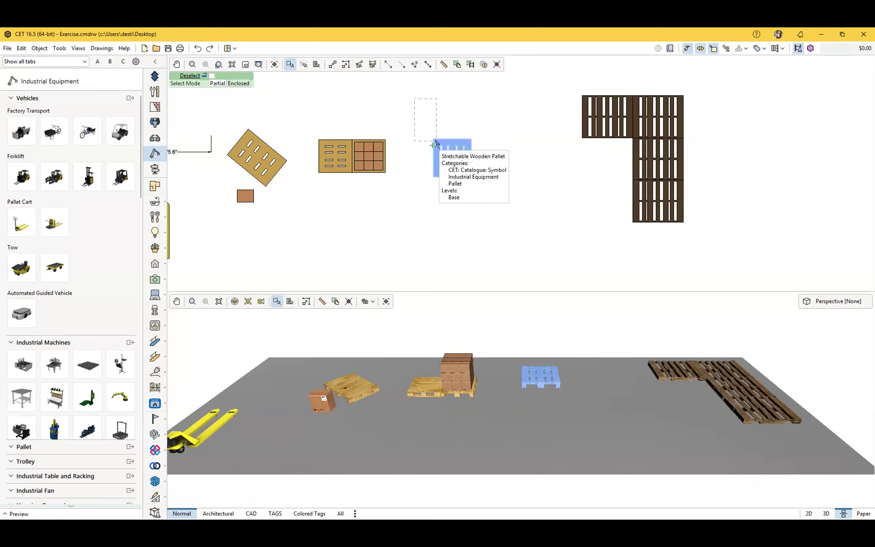
pyautogui.moveTo(449, 142); pyautogui.dragTo(635, 184)
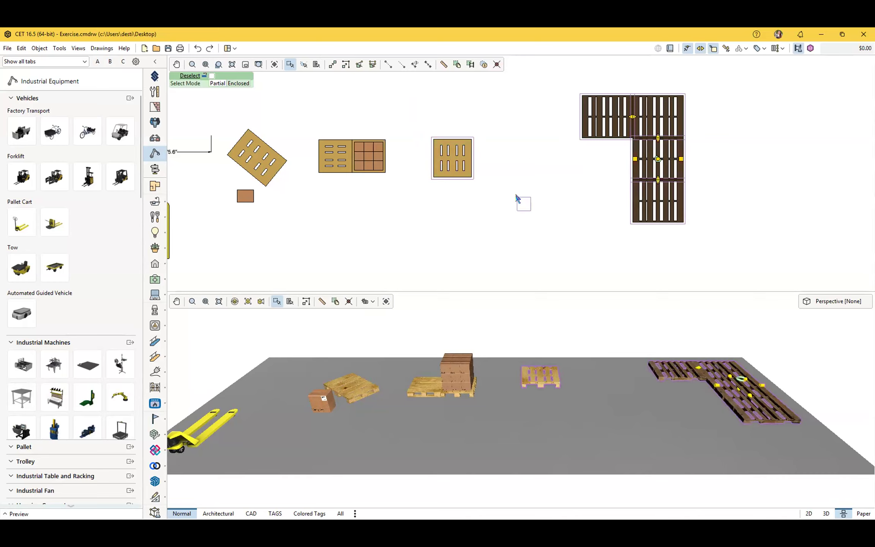
pyautogui.click(428, 217)
# - Rectangle-select the joined wooden pallets with their boxes, the rotated wooden pallet and the small box in the 2D view
pyautogui.click(290, 64)
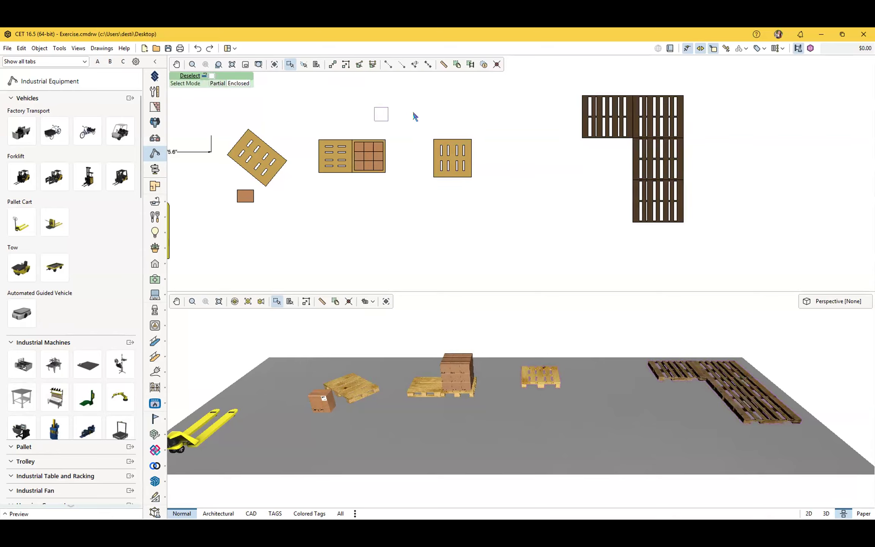
pyautogui.moveTo(409, 105)
pyautogui.mouseDown()
pyautogui.moveTo(446, 122)
pyautogui.moveTo(411, 121)
pyautogui.moveTo(405, 111)
pyautogui.moveTo(311, 124)
pyautogui.mouseUp()
pyautogui.moveTo(310, 125); pyautogui.dragTo(228, 208)
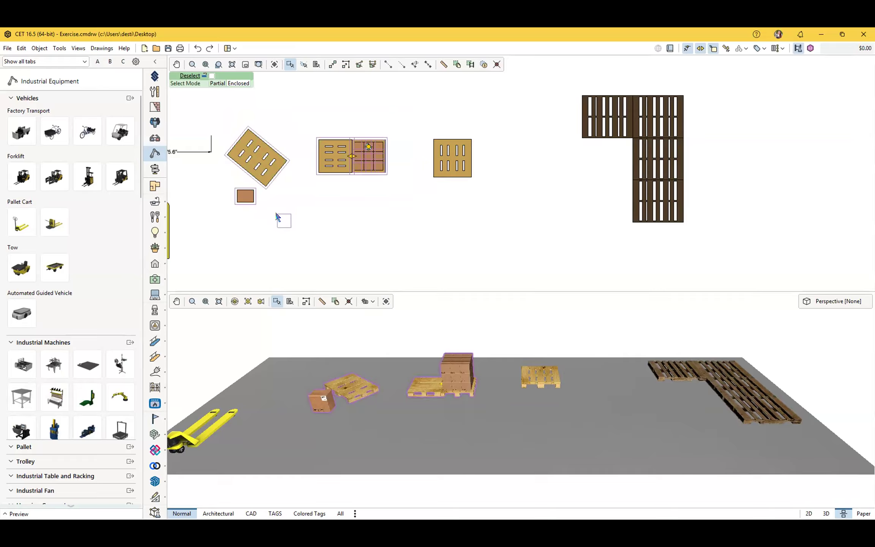
# - Switch from individual to group selection, rectangle-select the L-shaped GMA pallets by covering only the edge of one pallet, and clear the selection
pyautogui.click(381, 213)
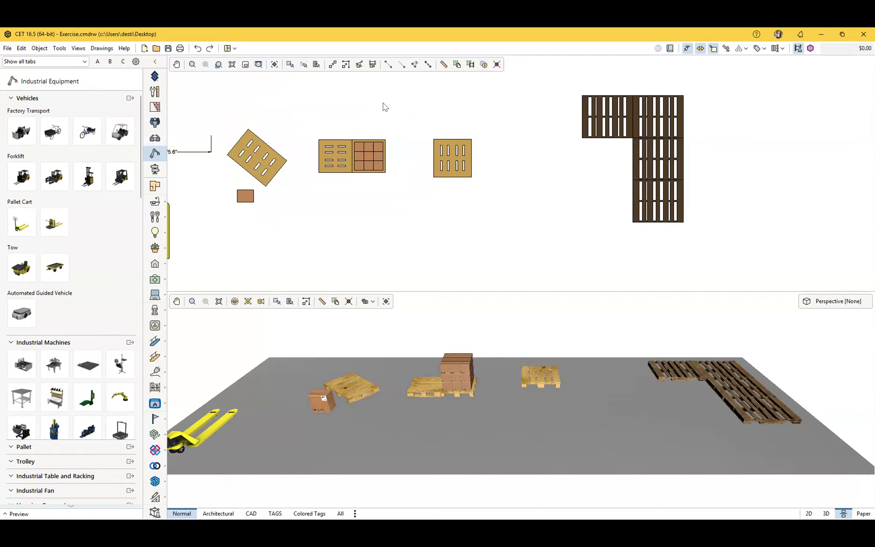
pyautogui.press('s')
pyautogui.click(289, 64)
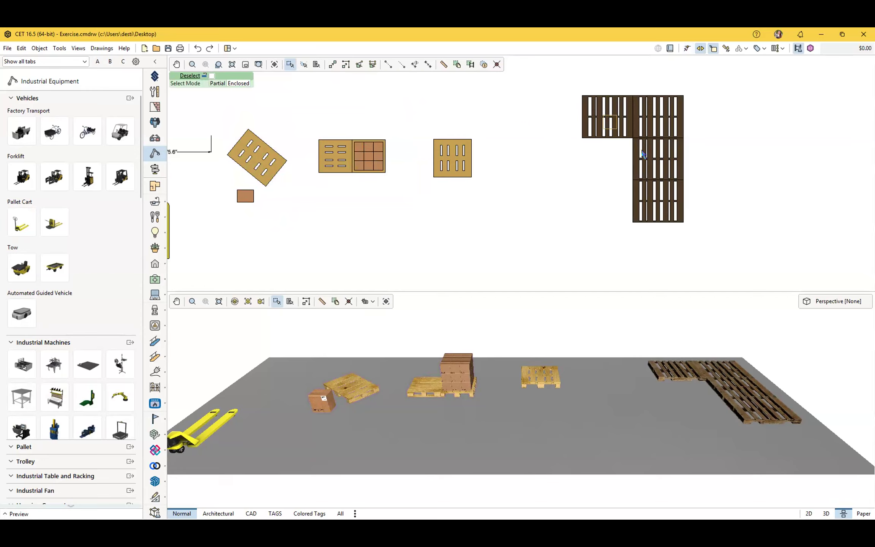
pyautogui.moveTo(561, 106); pyautogui.dragTo(438, 166, button='middle')
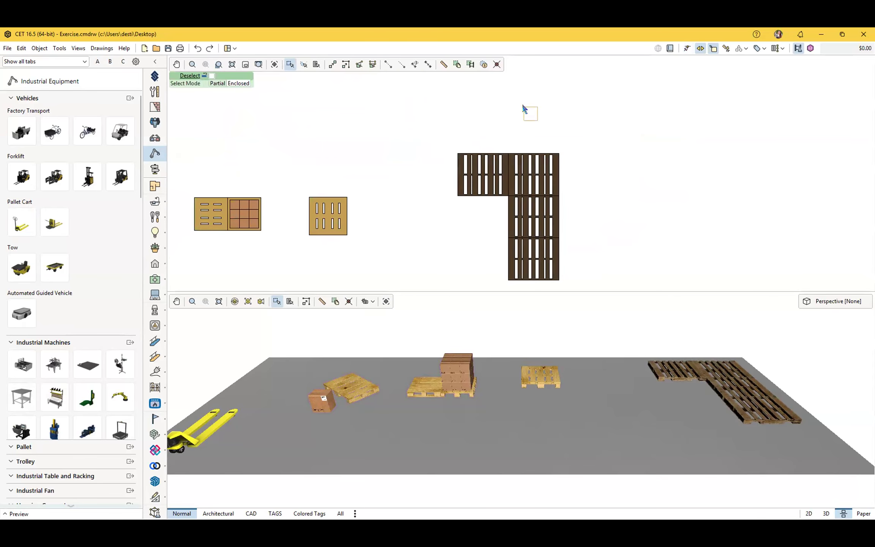
pyautogui.moveTo(520, 102); pyautogui.dragTo(555, 156)
pyautogui.moveTo(555, 154); pyautogui.dragTo(540, 110, button='middle')
pyautogui.moveTo(538, 114)
pyautogui.mouseDown()
pyautogui.moveTo(468, 129)
pyautogui.moveTo(540, 182)
pyautogui.moveTo(539, 119)
pyautogui.mouseUp()
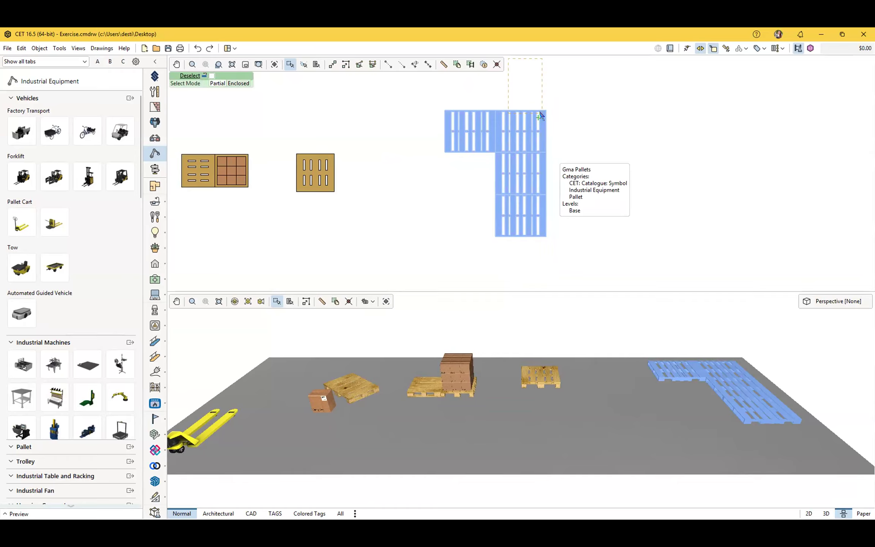
pyautogui.moveTo(540, 116); pyautogui.dragTo(546, 113)
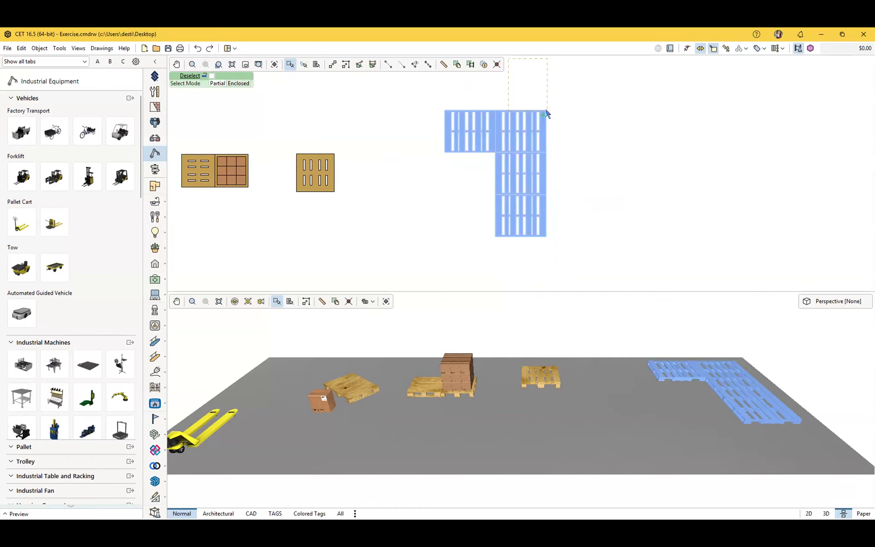
pyautogui.moveTo(547, 113); pyautogui.dragTo(547, 114)
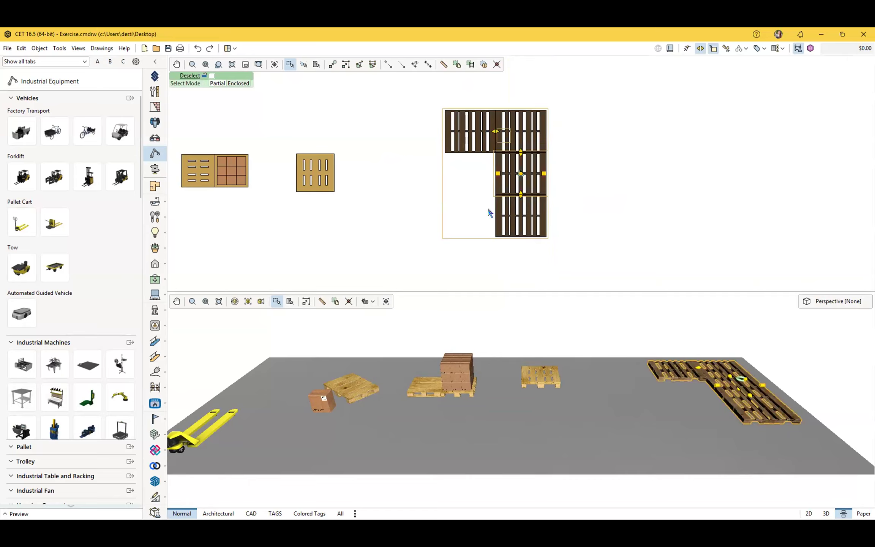
pyautogui.click(404, 160)
# - Rectangle-select the L-shaped GMA pallet group by covering only its upper-right corner pallet, and clear the selection
pyautogui.scroll(-1, 404, 160)
pyautogui.scroll(1, 471, 179)
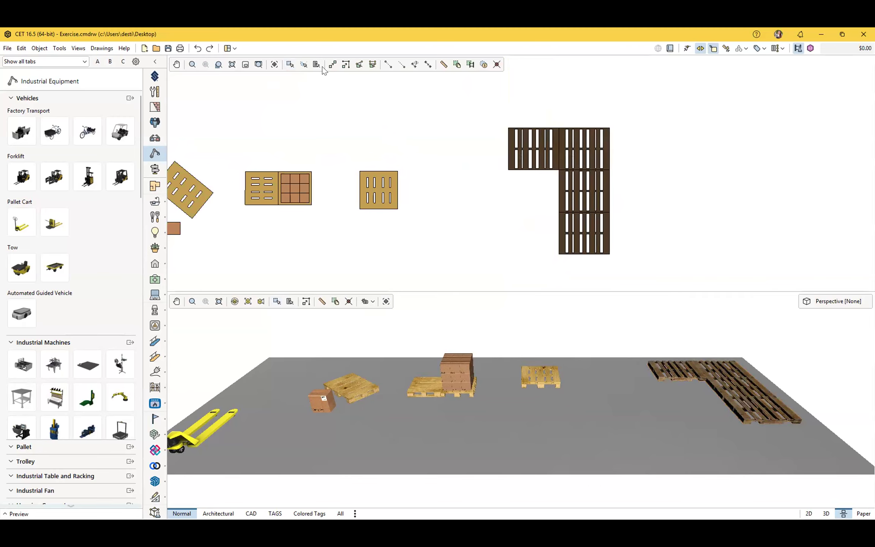
pyautogui.click(289, 64)
pyautogui.moveTo(274, 154); pyautogui.dragTo(410, 157, button='middle')
pyautogui.moveTo(629, 136); pyautogui.dragTo(386, 127, button='middle')
pyautogui.moveTo(564, 80); pyautogui.dragTo(476, 170)
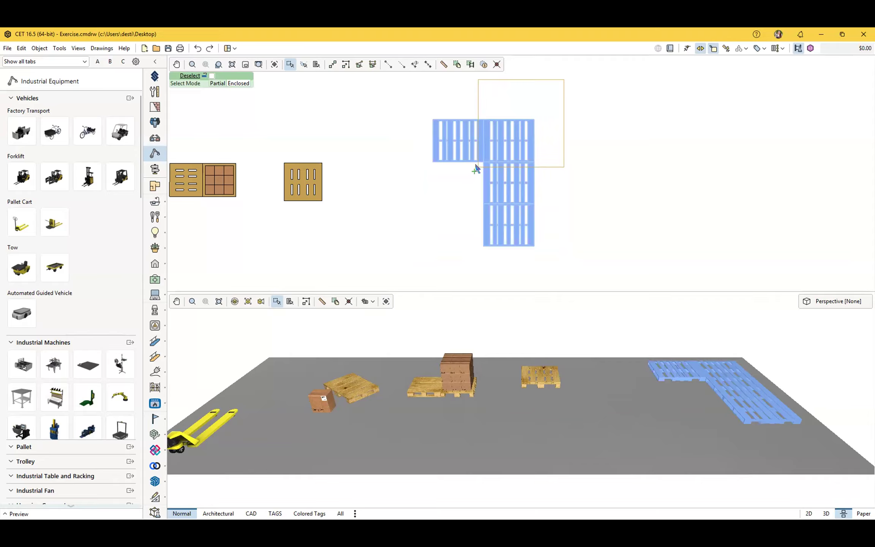
pyautogui.moveTo(476, 166); pyautogui.dragTo(476, 167)
pyautogui.moveTo(599, 193); pyautogui.dragTo(584, 178)
pyautogui.press('Escape')
pyautogui.press('Escape')
# - Rectangle-select across the layout from the rotated wooden pallet to the GMA pallets in the 2D view, and clear the selection
pyautogui.scroll(-3, 381, 211)
pyautogui.moveTo(383, 222); pyautogui.dragTo(416, 199, button='middle')
pyautogui.scroll(2, 392, 189)
pyautogui.scroll(1, 326, 187)
pyautogui.moveTo(326, 187); pyautogui.dragTo(389, 195, button='middle')
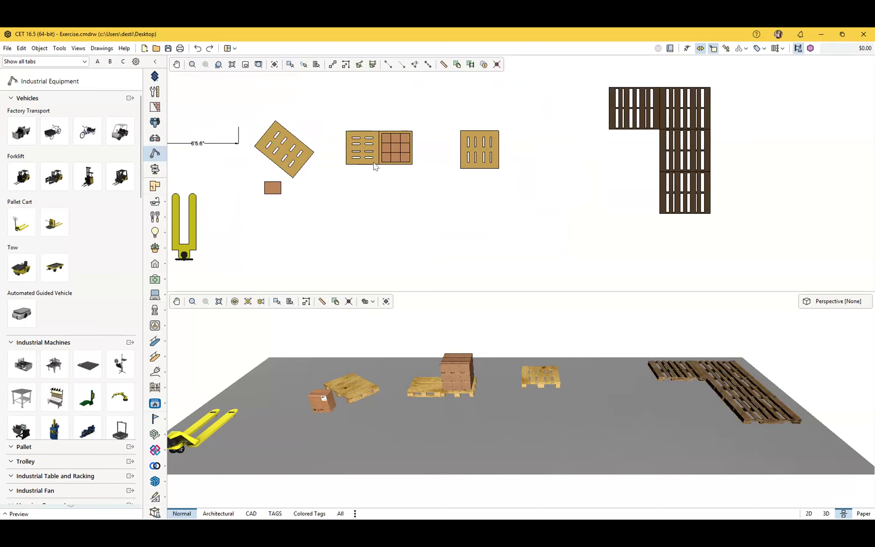
pyautogui.click(290, 64)
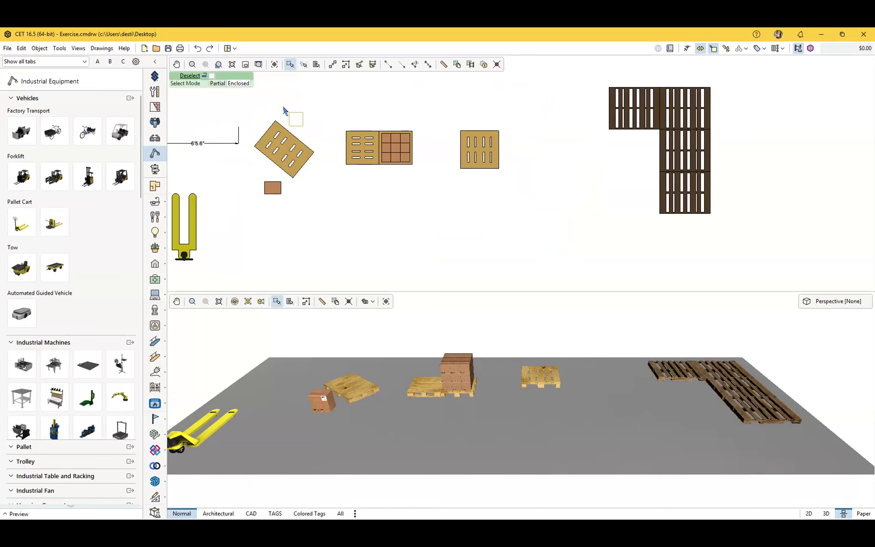
pyautogui.moveTo(239, 91); pyautogui.dragTo(672, 223)
pyautogui.click(21, 222)
pyautogui.press('Escape')
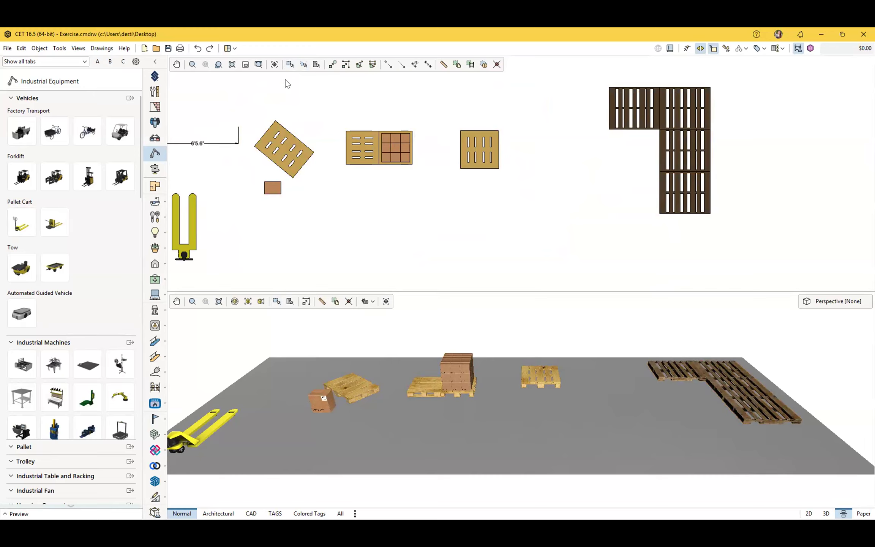
# - Move the single wooden pallet into the inner corner area beside the L-shaped GMA pallets
pyautogui.moveTo(296, 114); pyautogui.dragTo(231, 131, button='middle')
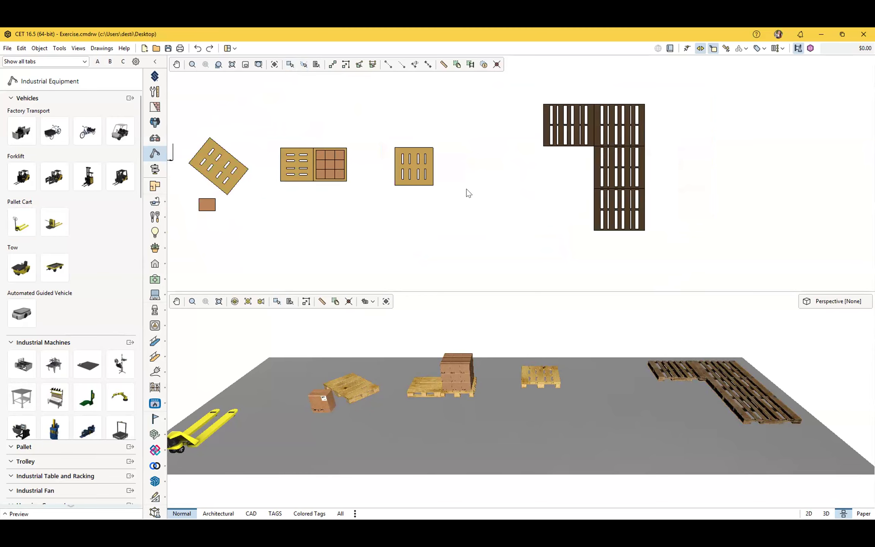
pyautogui.moveTo(429, 168); pyautogui.dragTo(549, 195)
pyautogui.click(397, 107)
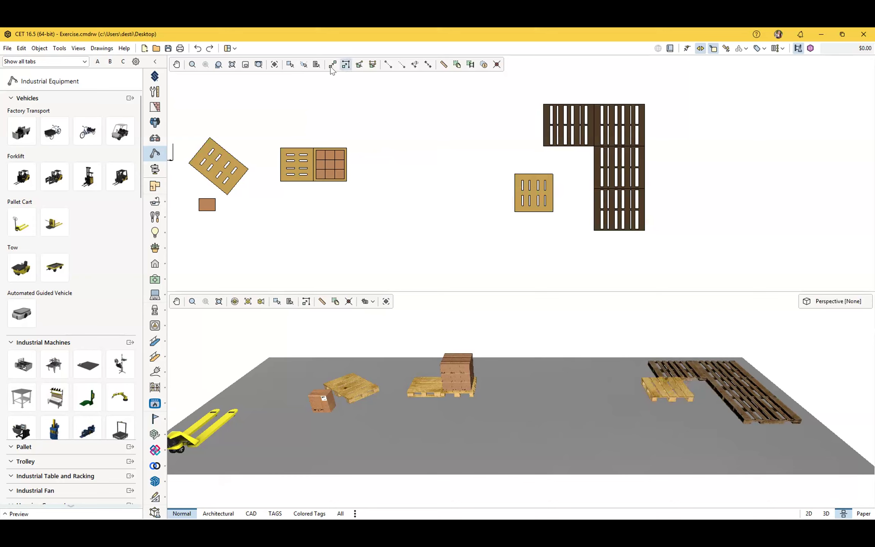
# - Rectangle-select the whole GMA pallet group while only partly covering the adjacent single wooden pallet, and clear the selection
pyautogui.click(290, 64)
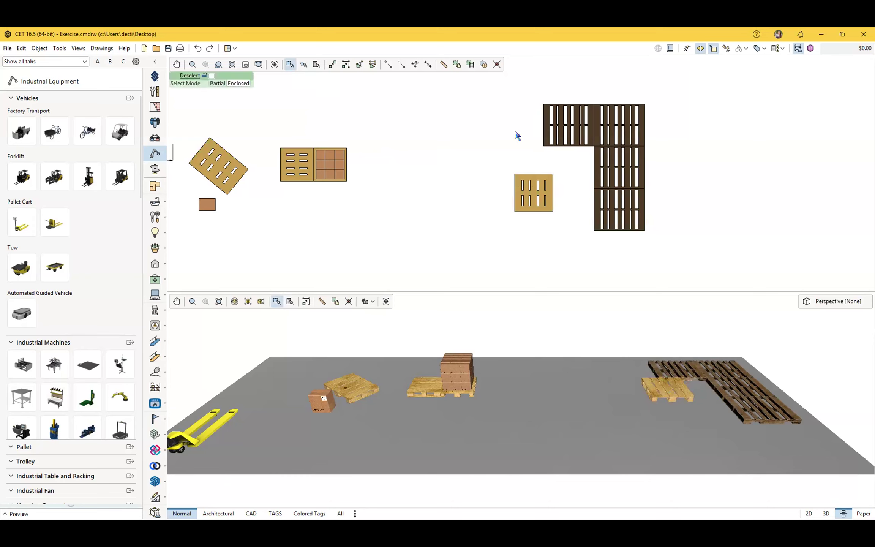
pyautogui.moveTo(683, 77); pyautogui.dragTo(528, 252)
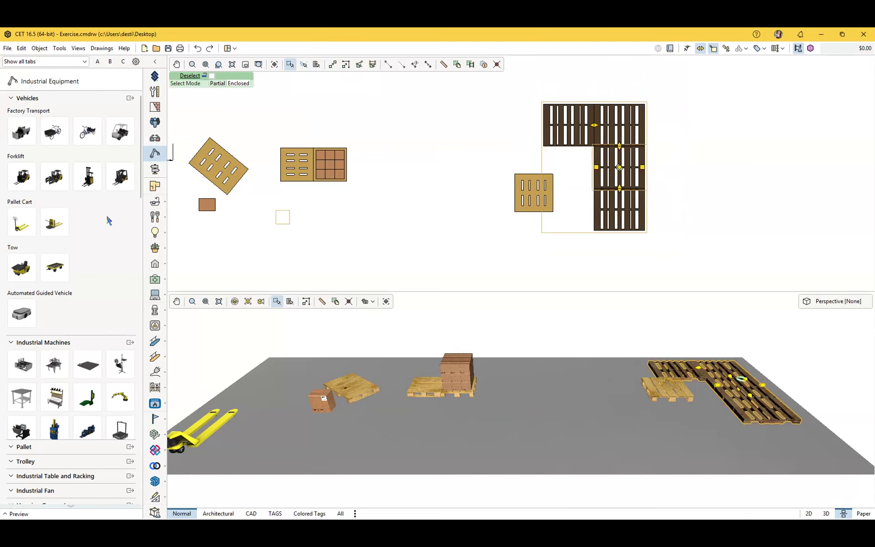
pyautogui.rightClick(490, 202)
pyautogui.click(490, 202)
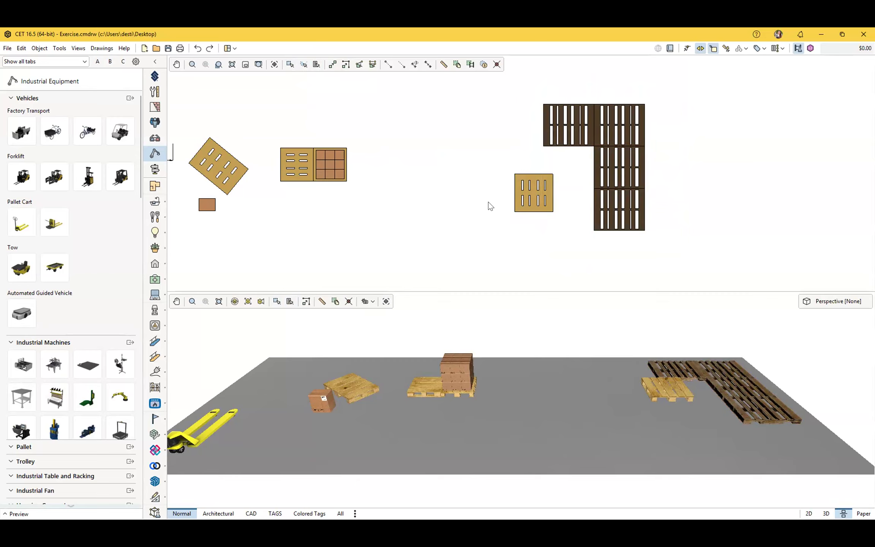
# - Move the single wooden pallet back to the open floor between the boxed pallets and the GMA pallets, and briefly select it
pyautogui.moveTo(536, 208); pyautogui.dragTo(434, 210)
pyautogui.click(519, 205)
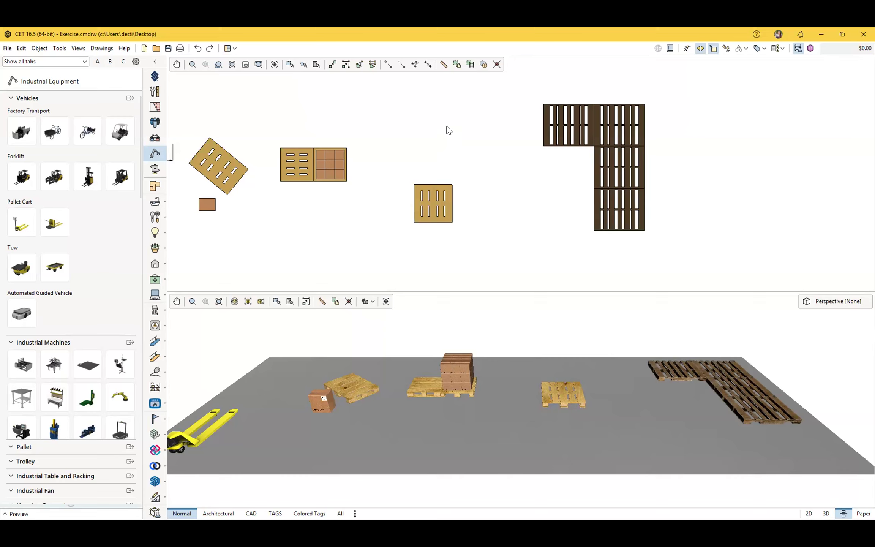
pyautogui.click(431, 204)
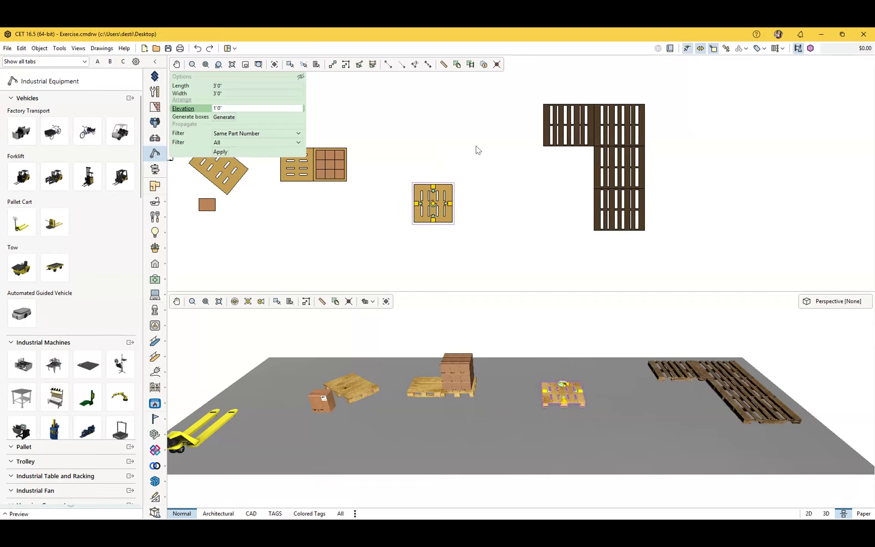
pyautogui.click(467, 126)
# - Start a rectangle selection over empty floor, move through its Deselect and Select Mode options, and end it
pyautogui.click(291, 65)
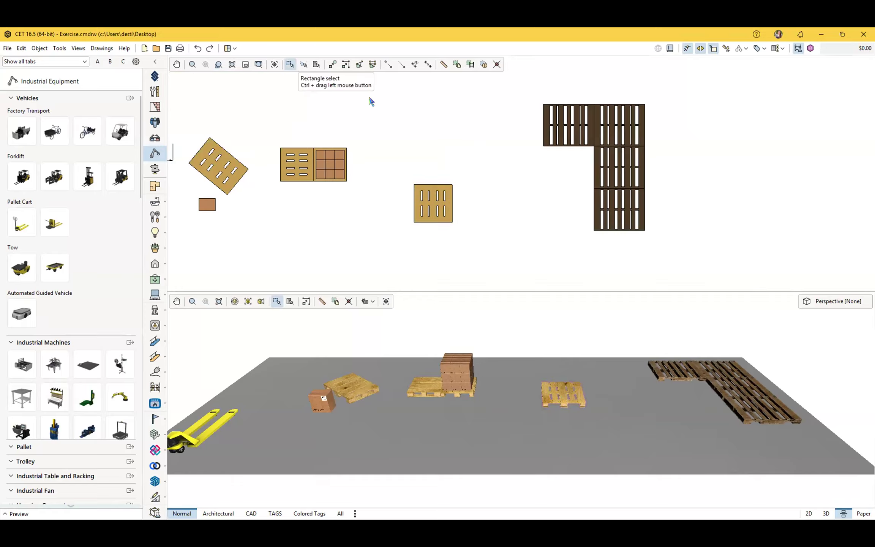
pyautogui.moveTo(396, 98); pyautogui.dragTo(445, 139)
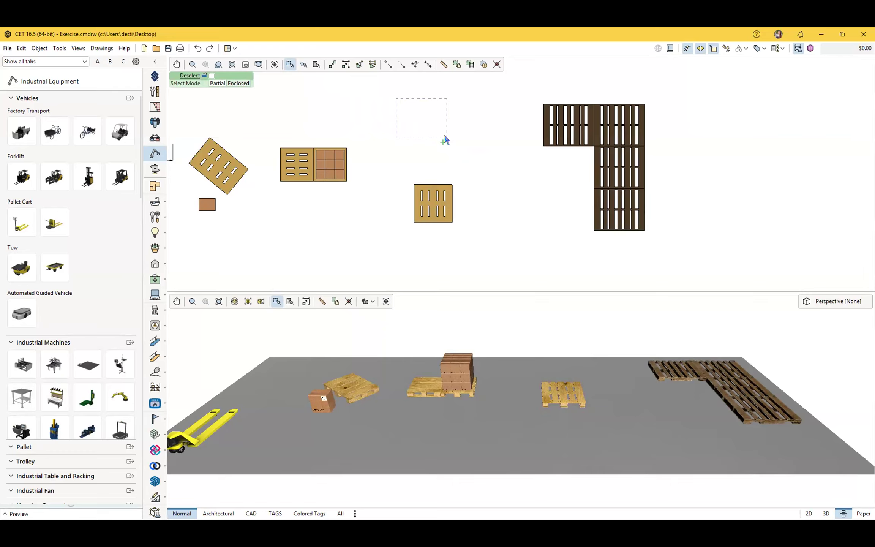
pyautogui.moveTo(445, 140); pyautogui.dragTo(445, 140)
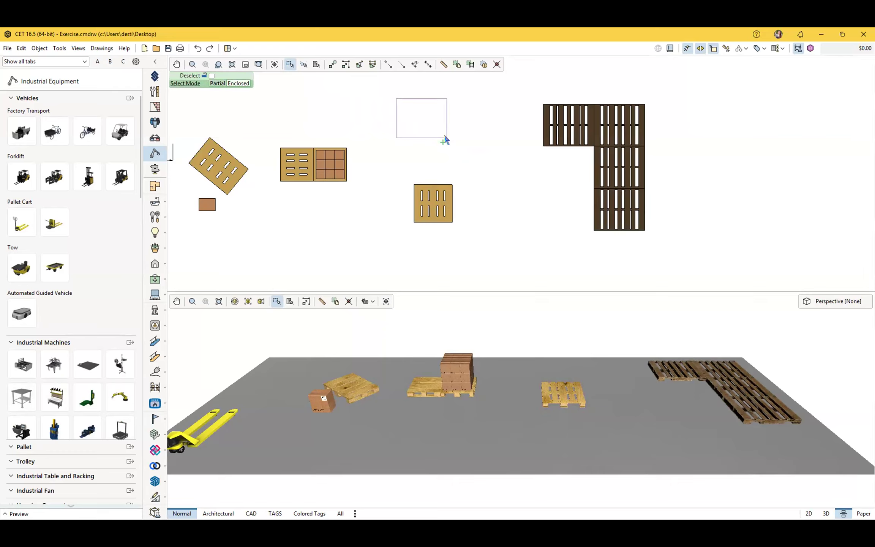
pyautogui.press('Tab')
pyautogui.press('Tab')
pyautogui.press('Tab')
pyautogui.moveTo(446, 140); pyautogui.dragTo(395, 160)
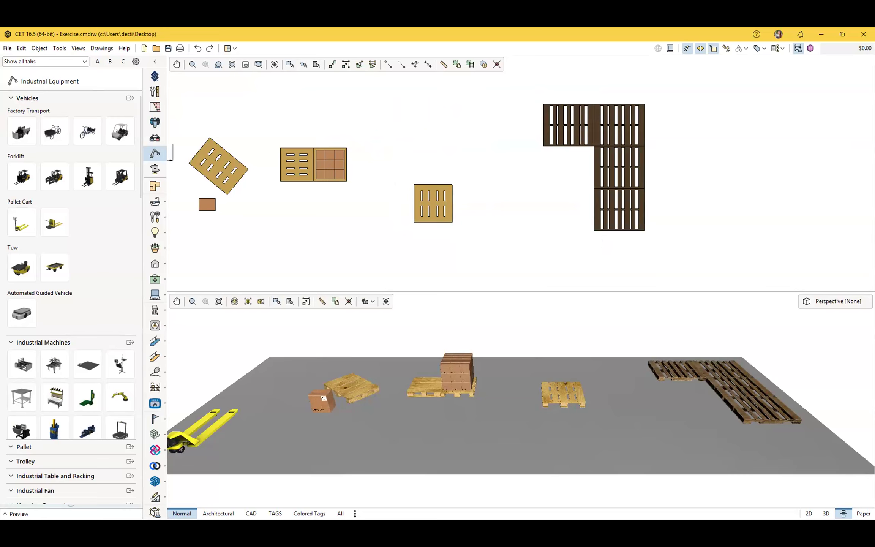
# - Draw another empty rectangle selection, toggle its Select Mode between Partial and Enclosed, and end it
pyautogui.click(290, 64)
pyautogui.moveTo(379, 97); pyautogui.dragTo(429, 146)
pyautogui.press('space')
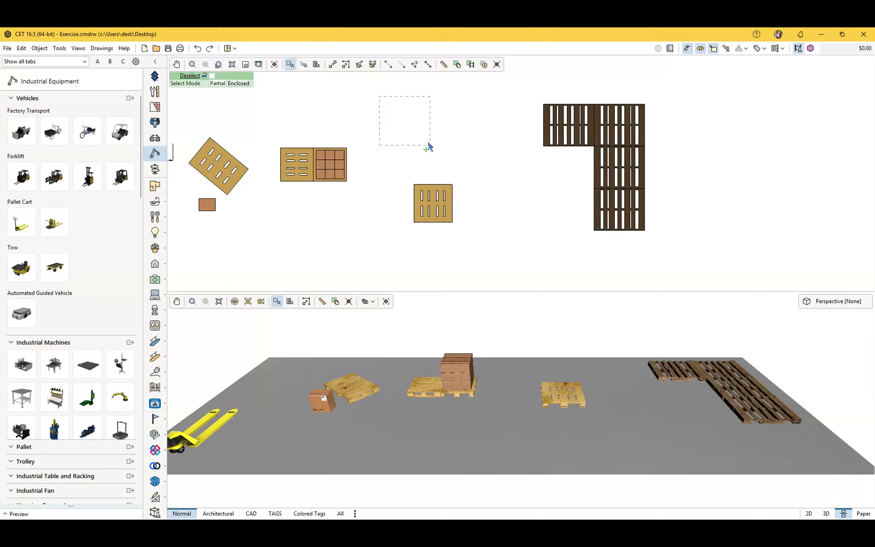
pyautogui.press('Tab')
pyautogui.press('space')
pyautogui.press('space')
pyautogui.press('space')
pyautogui.press('space')
pyautogui.press('space')
pyautogui.press('space')
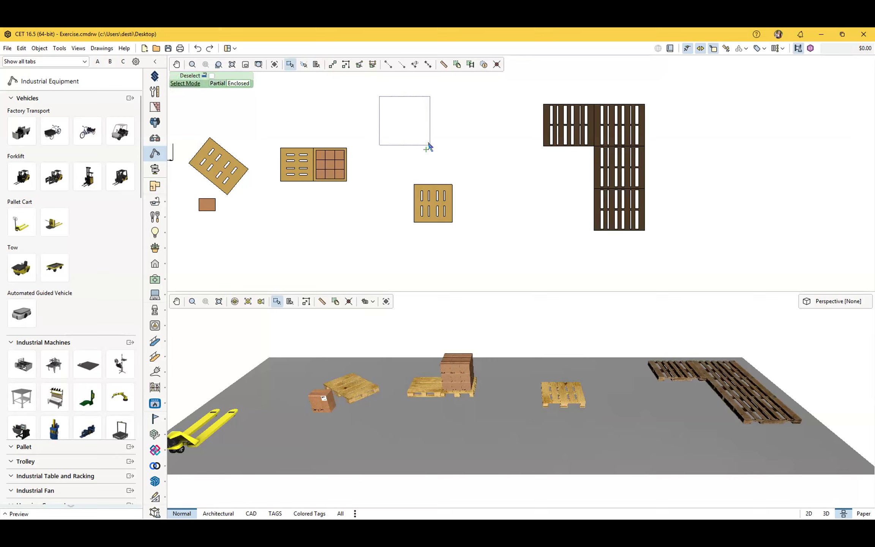
pyautogui.moveTo(429, 143); pyautogui.dragTo(257, 114)
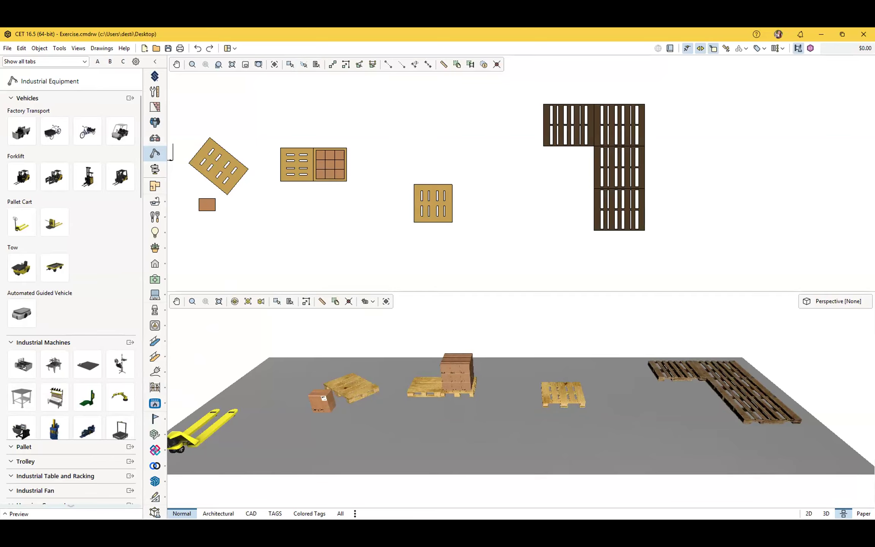
pyautogui.hotkey('alt', 'Tab')
pyautogui.scroll(-2, 455, 207)
# - Copy the single wooden pallet three times, snapping the copies into a column directly below it
pyautogui.click(429, 213)
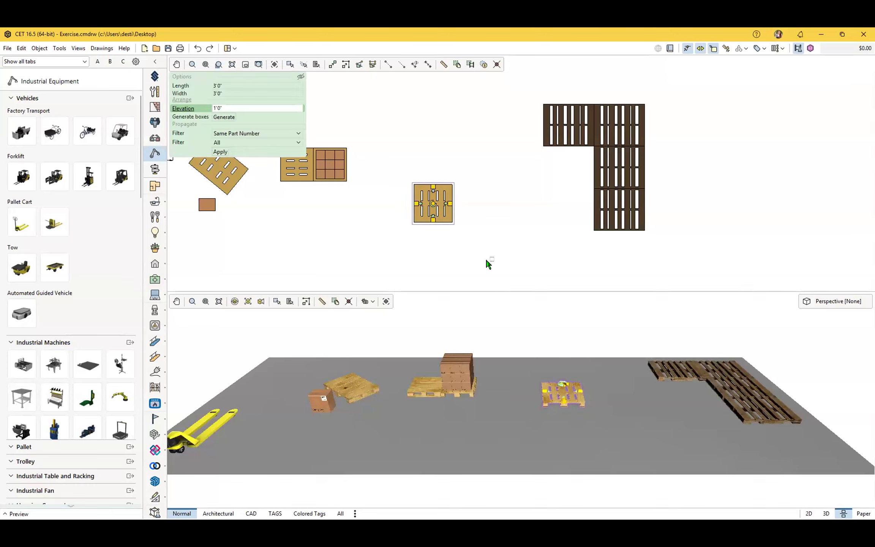
pyautogui.hotkey('ctrl', 'v')
pyautogui.scroll(-3, 504, 251)
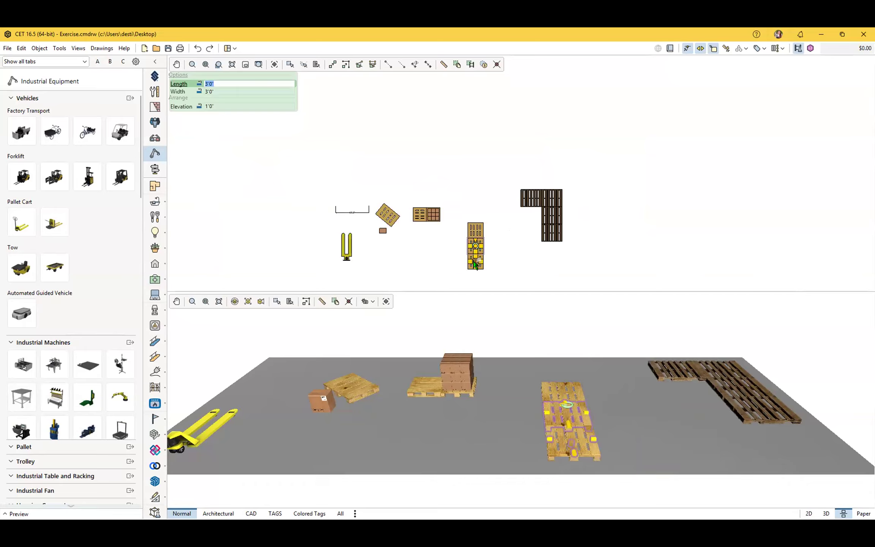
pyautogui.scroll(2, 442, 236)
pyautogui.click(441, 201)
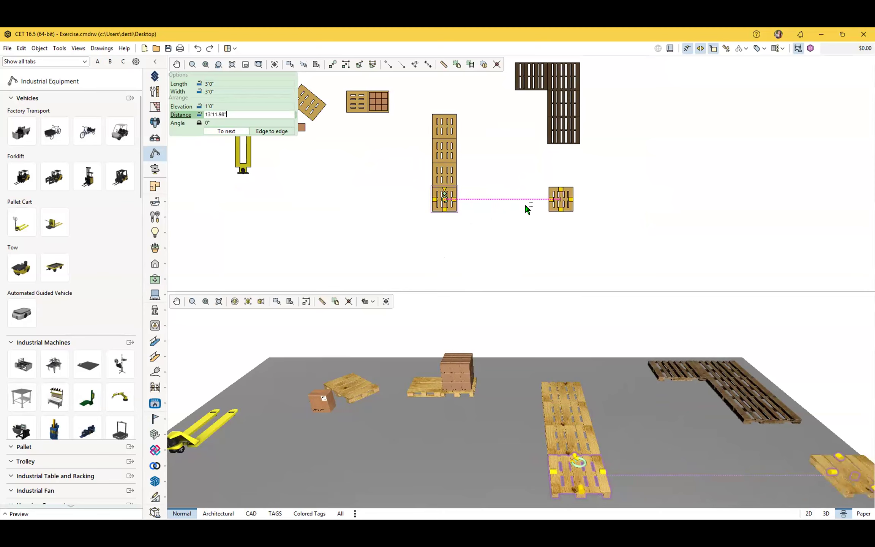
# - Preview a further copy to the side of the lowest wooden pallet at a 0° angle, and cancel the placement
pyautogui.moveTo(492, 198); pyautogui.dragTo(491, 223, button='middle')
pyautogui.scroll(5, 489, 224)
pyautogui.moveTo(384, 228); pyautogui.dragTo(413, 213, button='middle')
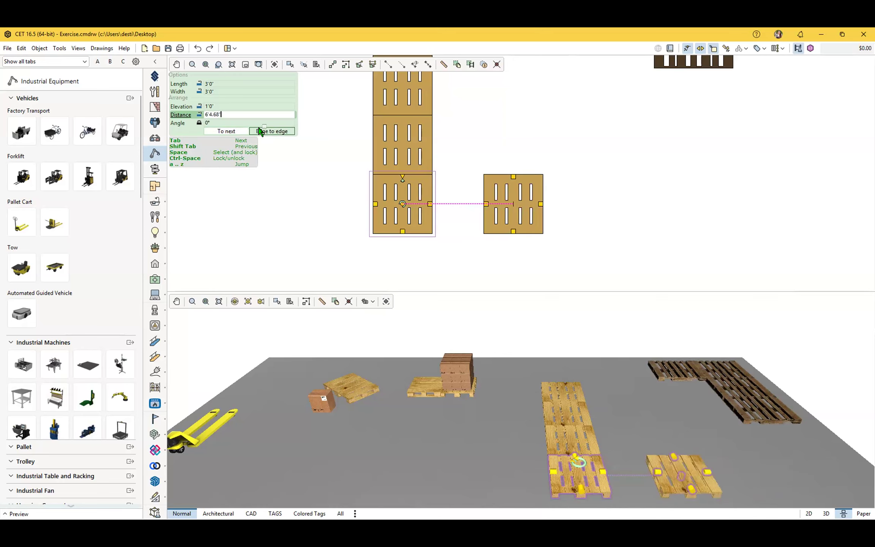
pyautogui.press('Escape')
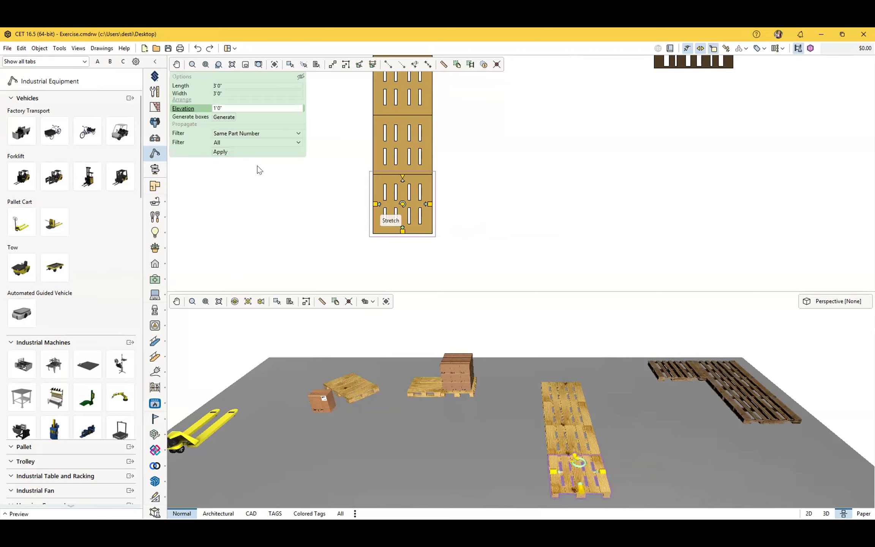
# - Start a copy of the lowest pallet in the column and set its distance to 10'0" at a 0° angle
pyautogui.hotkey('ctrl', 'v')
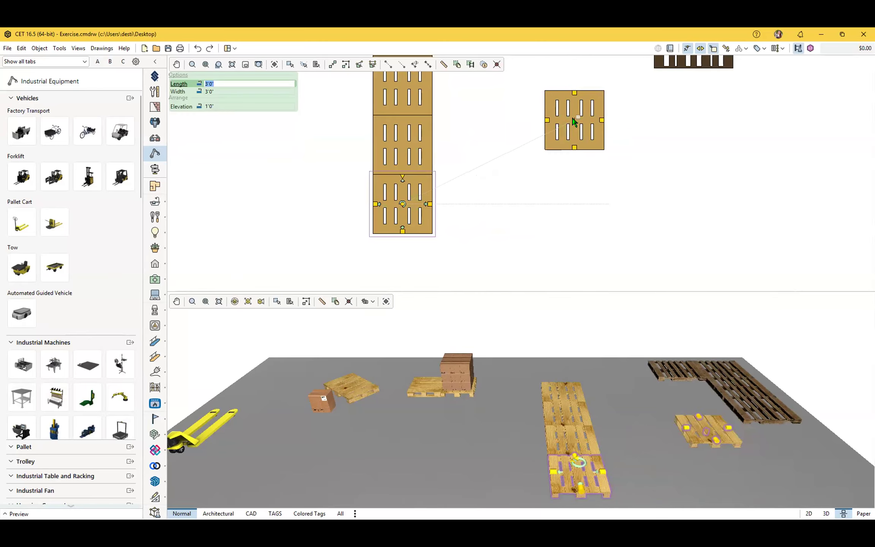
pyautogui.press('Tab')
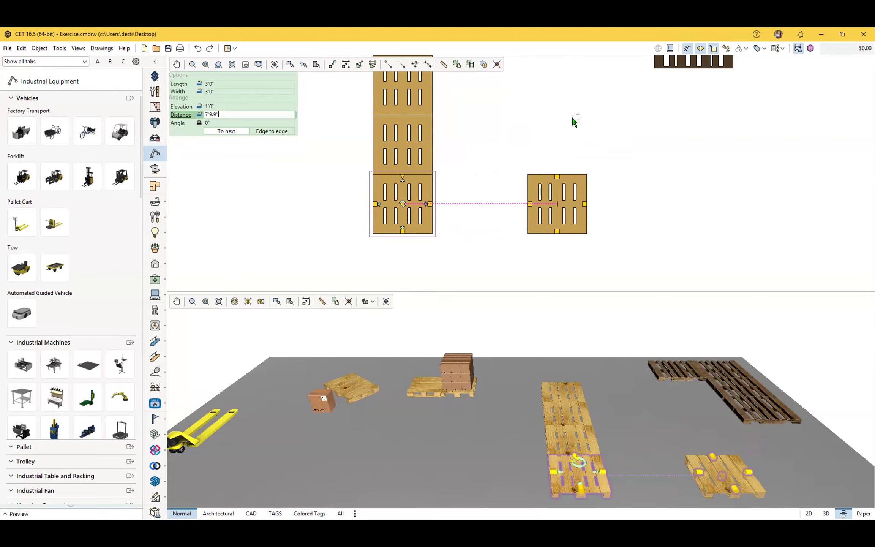
pyautogui.write('8\'8.5"')
pyautogui.press('BackSpace')
pyautogui.press('BackSpace')
pyautogui.press('BackSpace')
pyautogui.press('BackSpace')
pyautogui.press('BackSpace')
pyautogui.press('BackSpace')
pyautogui.write('10')
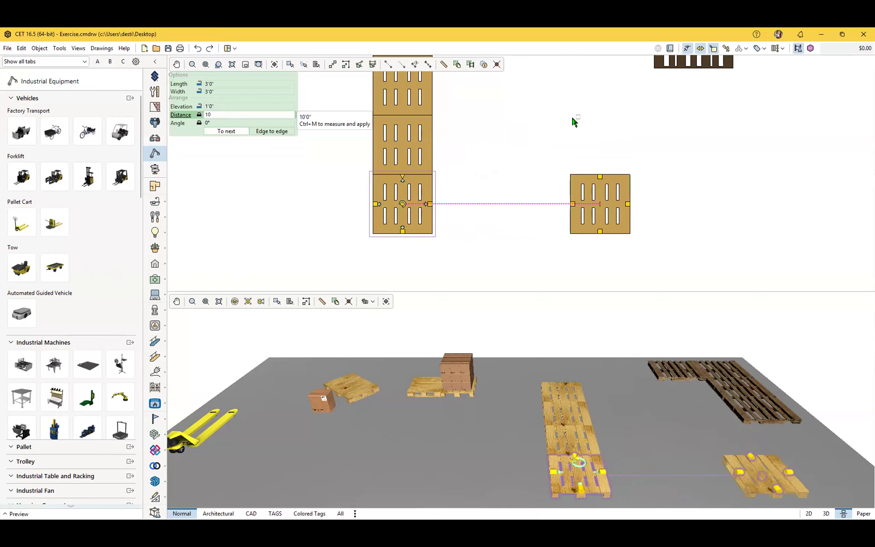
pyautogui.press('Return')
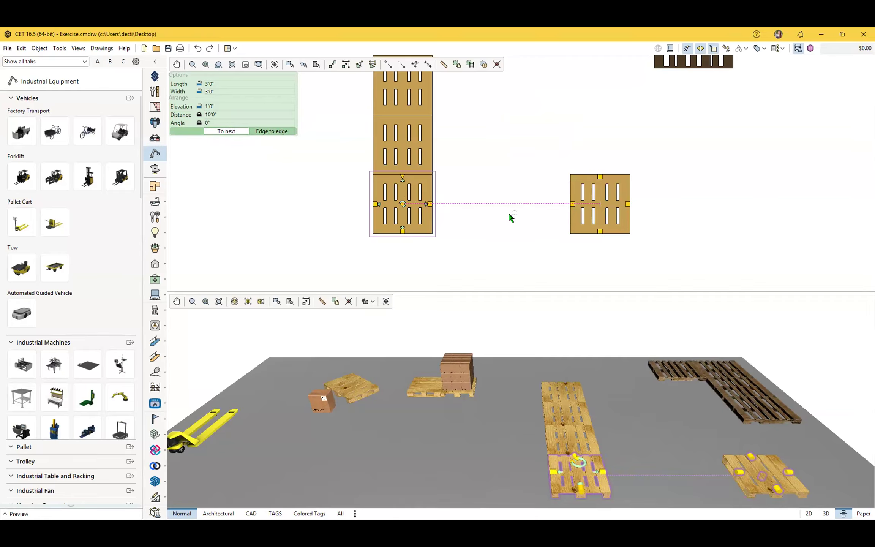
# - Measure the 10'0" spacing edge to edge at a 0° angle and place the first pallet copy
pyautogui.click(277, 131)
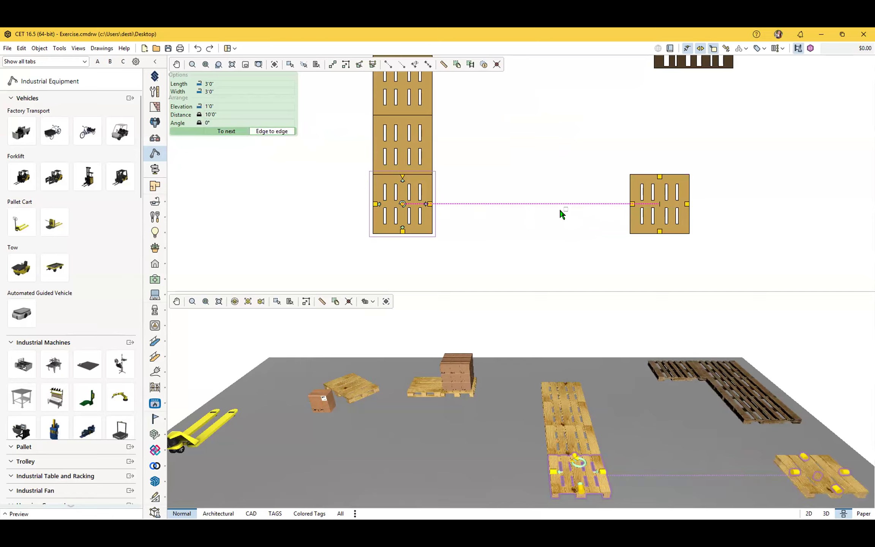
pyautogui.click(267, 115)
pyautogui.press('Tab')
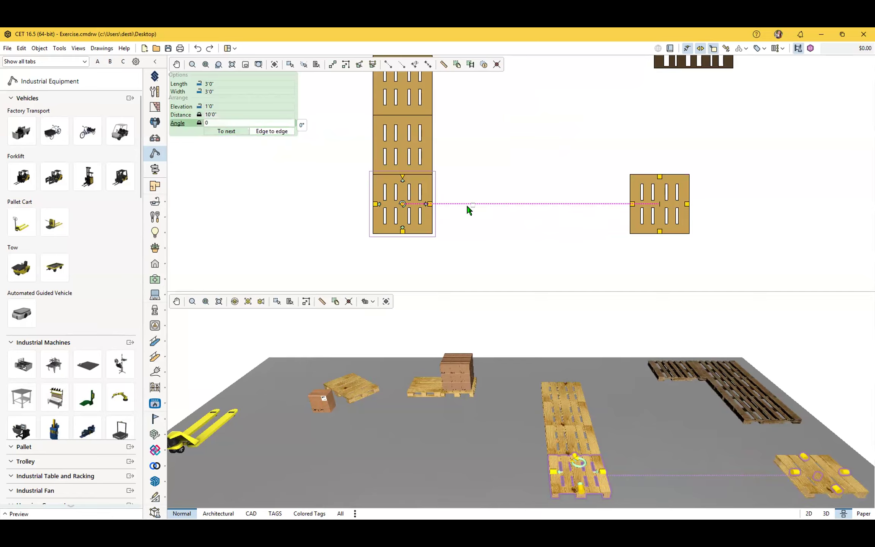
pyautogui.scroll(-2, 469, 208)
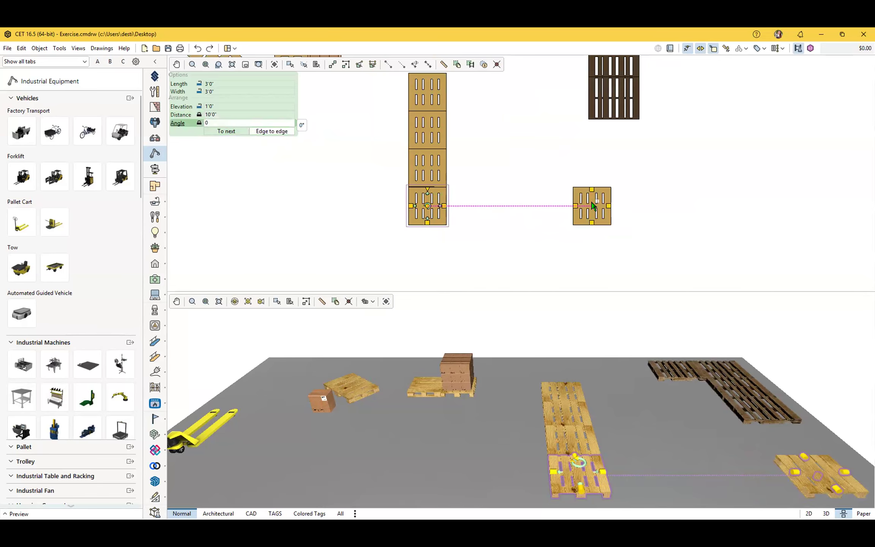
pyautogui.scroll(-3, 594, 206)
pyautogui.press('Tab')
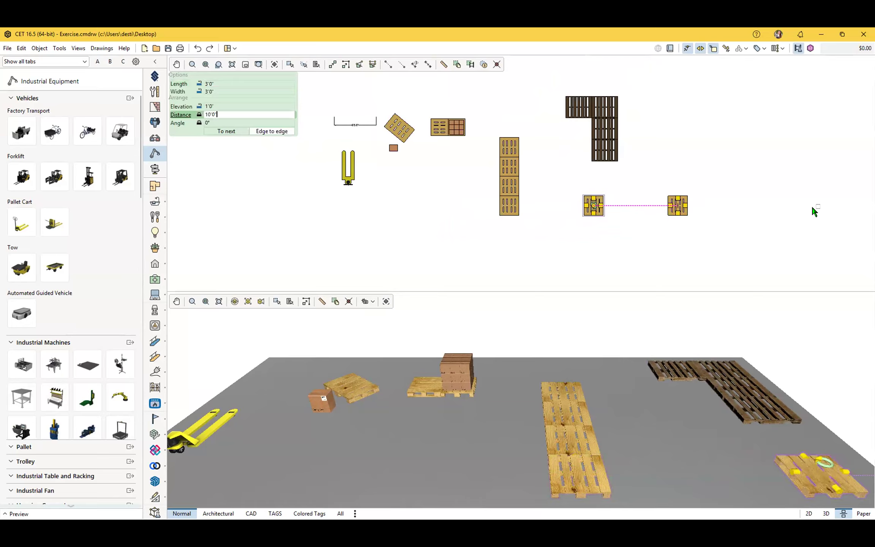
# - Place five more pallet copies along the same row at the 10'0" edge-to-edge spacing, and clear the selection
pyautogui.click(729, 210)
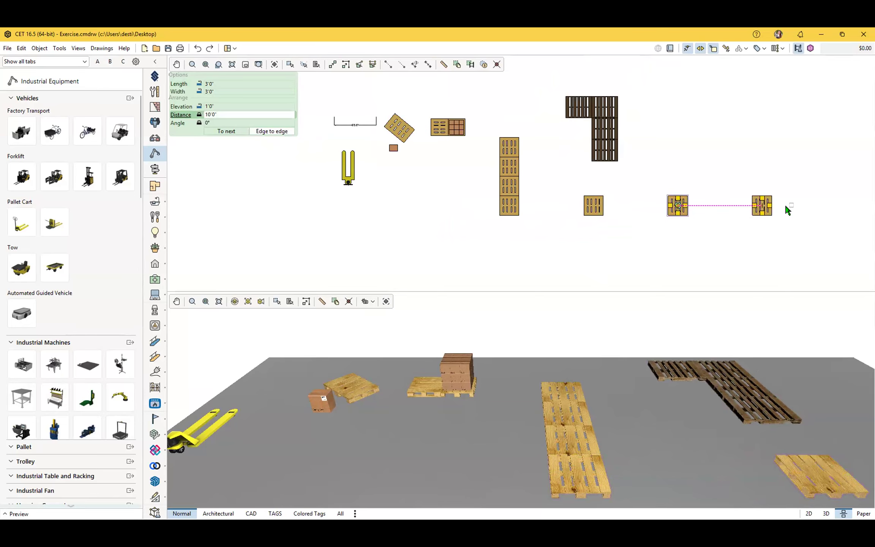
pyautogui.click(852, 210)
pyautogui.moveTo(821, 250); pyautogui.dragTo(598, 254, button='middle')
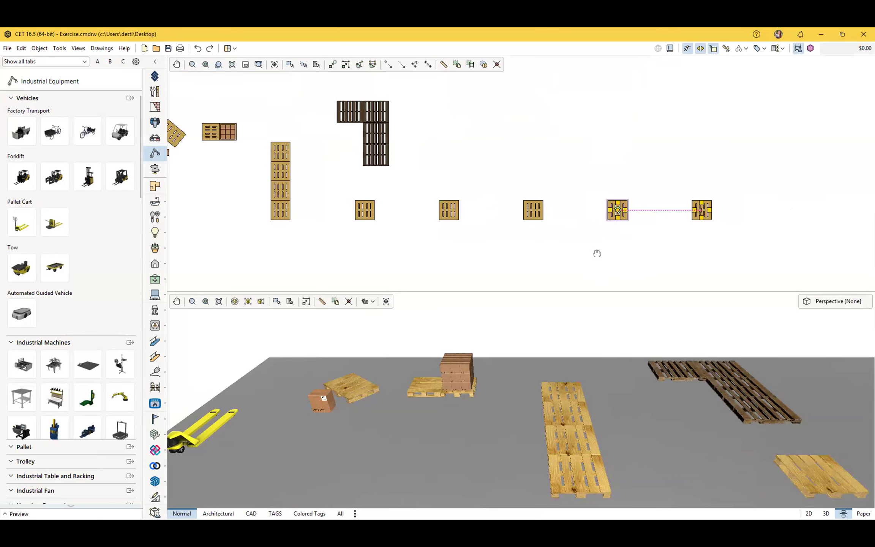
pyautogui.click(704, 212)
pyautogui.click(777, 206)
pyautogui.press('Escape')
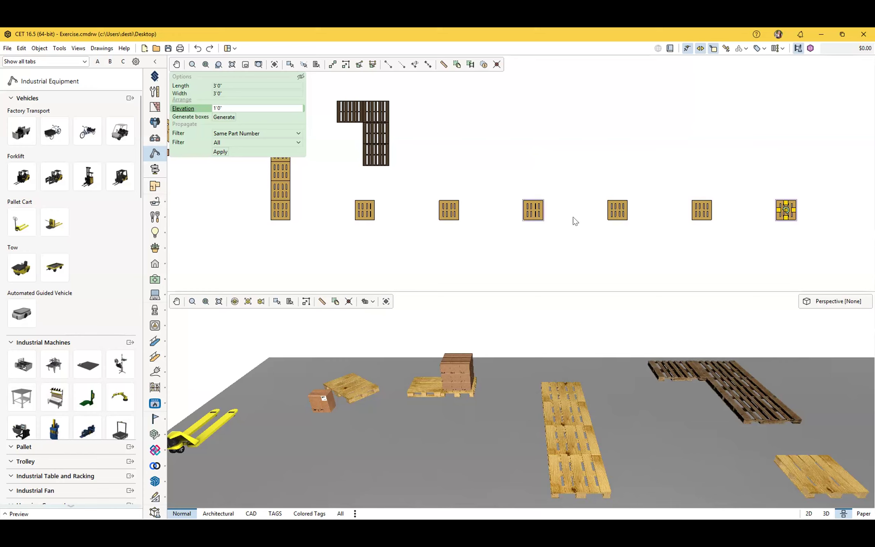
pyautogui.click(394, 253)
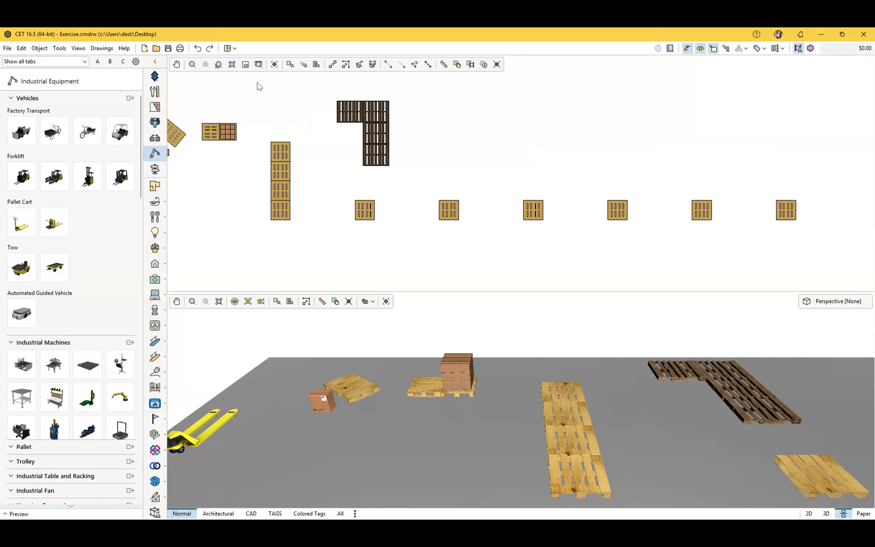
pyautogui.click(289, 66)
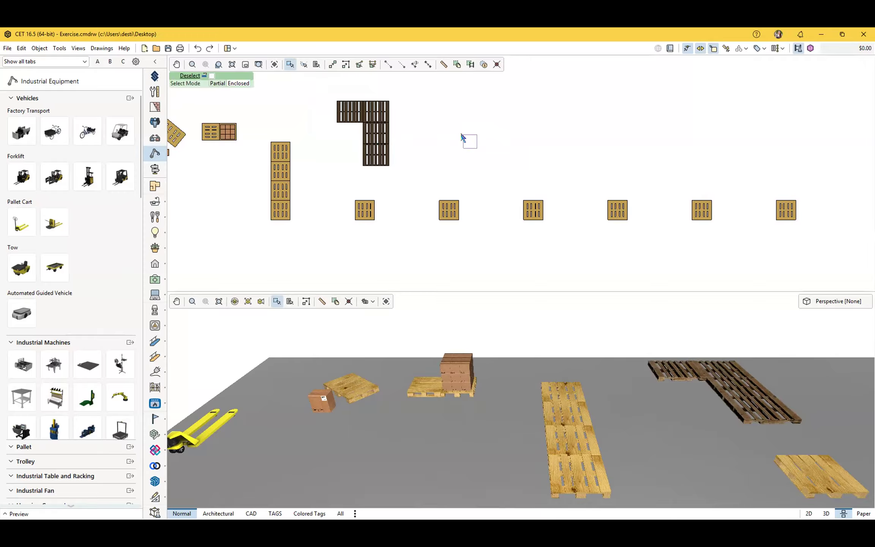
pyautogui.press('Escape')
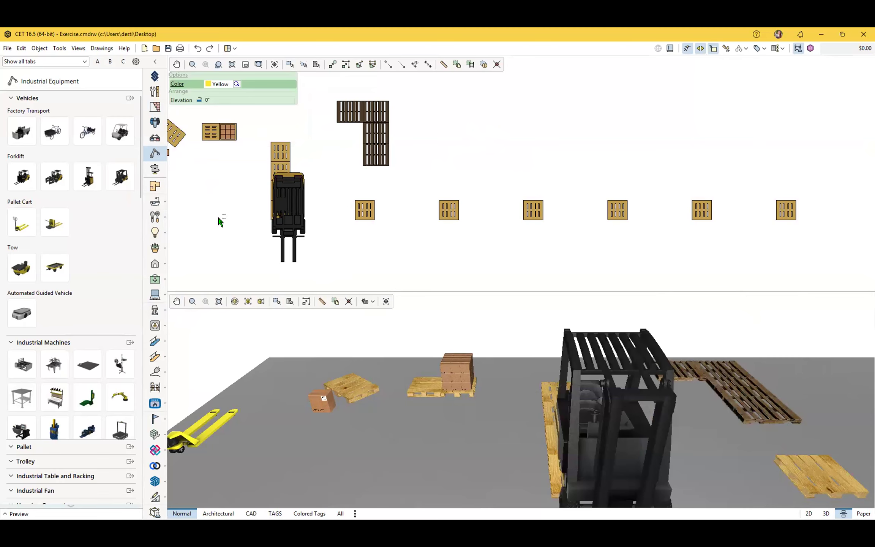
pyautogui.press('Escape')
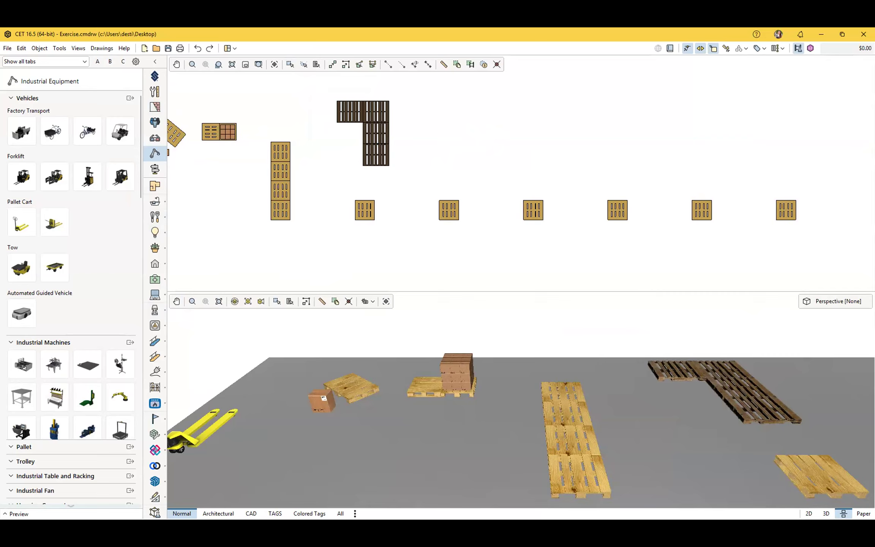
pyautogui.click(365, 210)
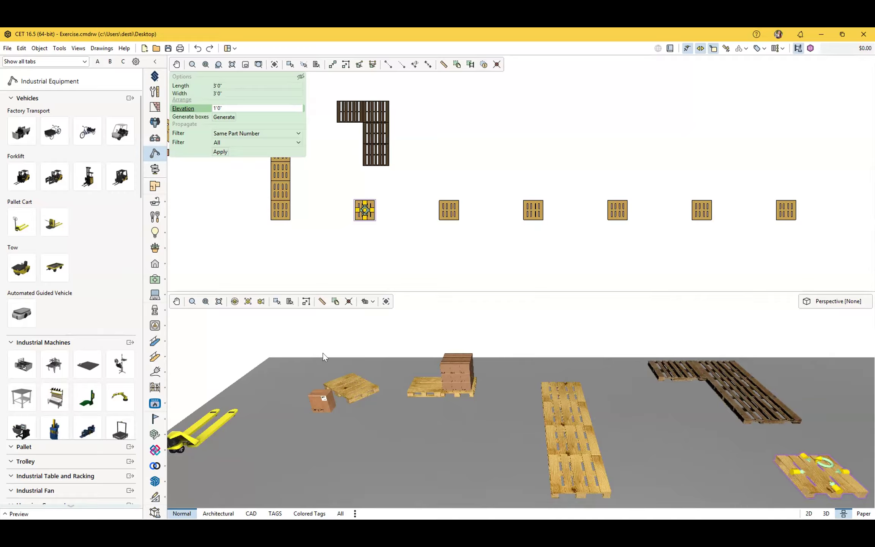
pyautogui.click(353, 240)
pyautogui.scroll(4, 350, 240)
pyautogui.scroll(-2, 344, 245)
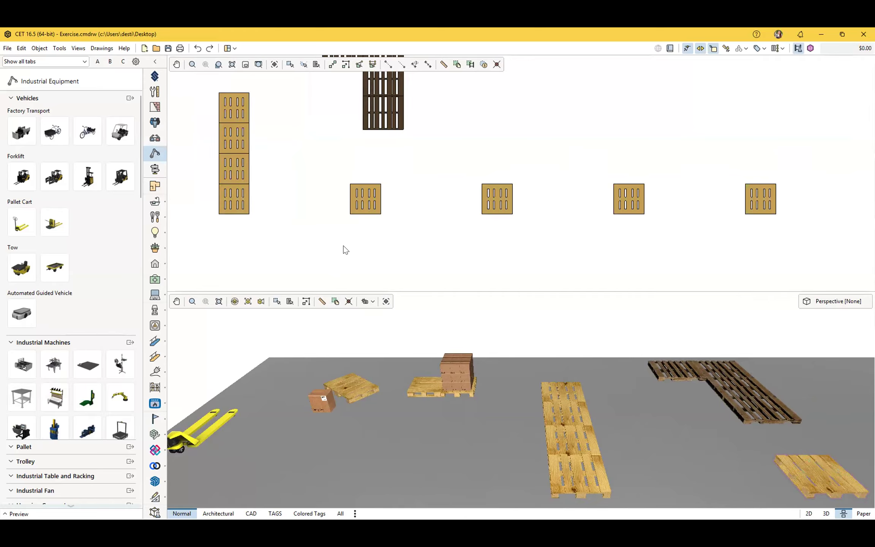
pyautogui.scroll(-1, 344, 245)
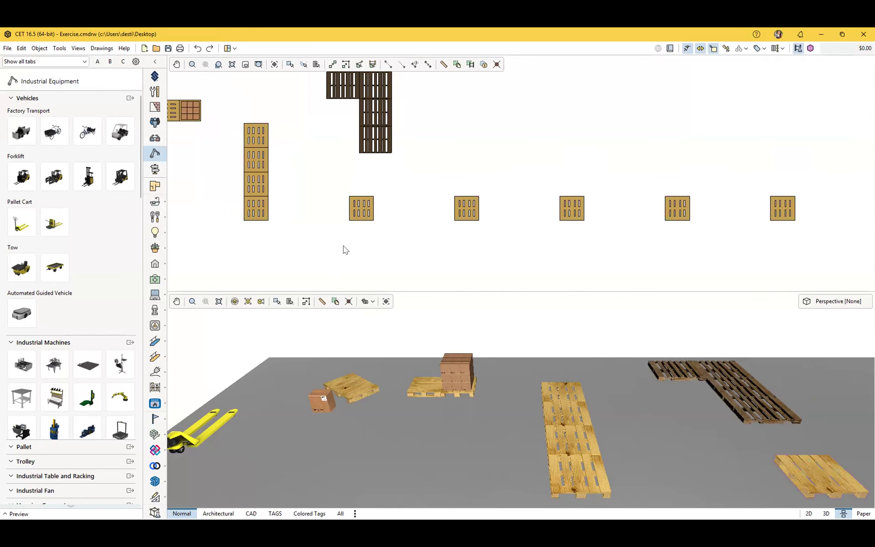
pyautogui.scroll(3, 343, 225)
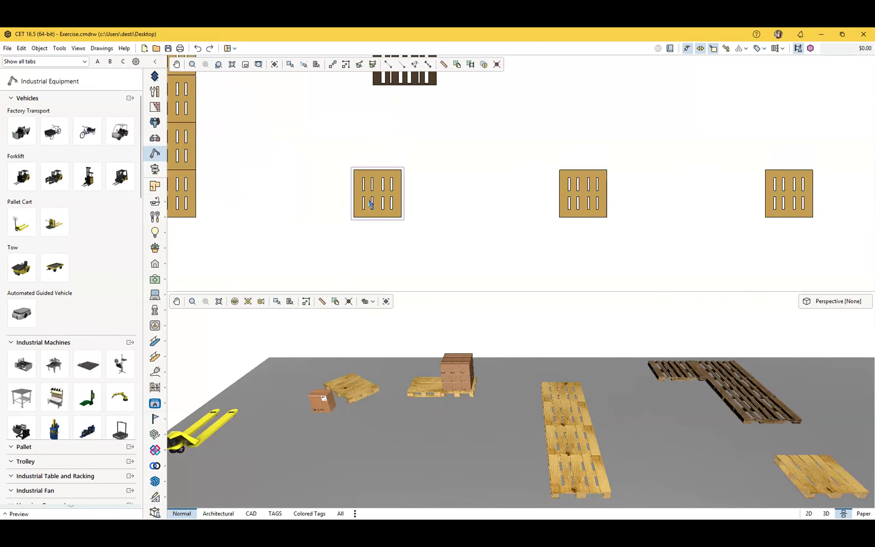
# - Try a regular copy of the row's first spaced pallet near the small brown box, and cancel the placement
pyautogui.click(399, 211)
pyautogui.scroll(-3, 409, 218)
pyautogui.moveTo(277, 262); pyautogui.dragTo(434, 265, button='middle')
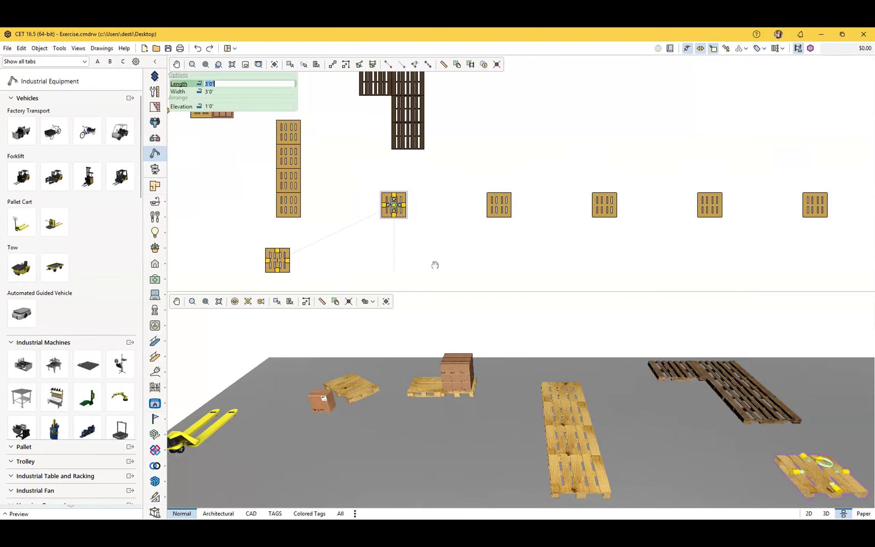
pyautogui.scroll(-1, 433, 265)
pyautogui.scroll(3, 351, 236)
pyautogui.moveTo(342, 222); pyautogui.dragTo(477, 274, button='middle')
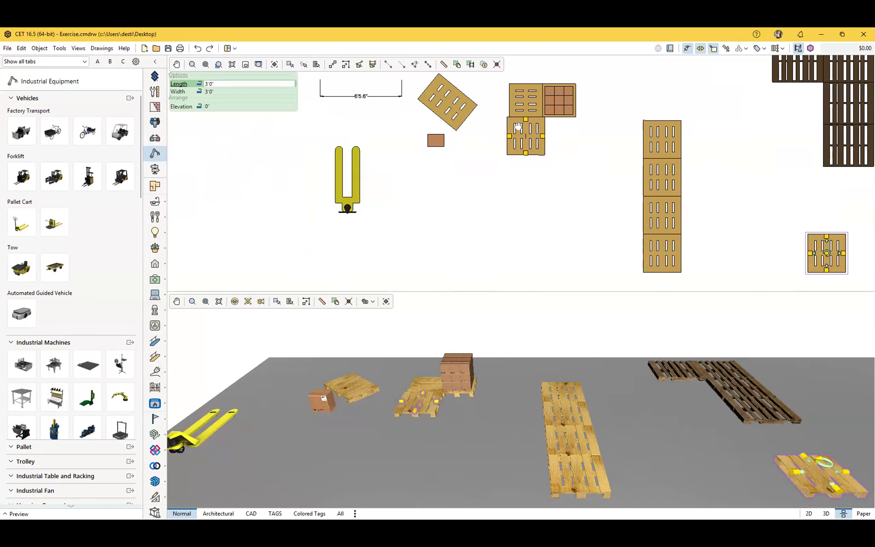
pyautogui.click(565, 141)
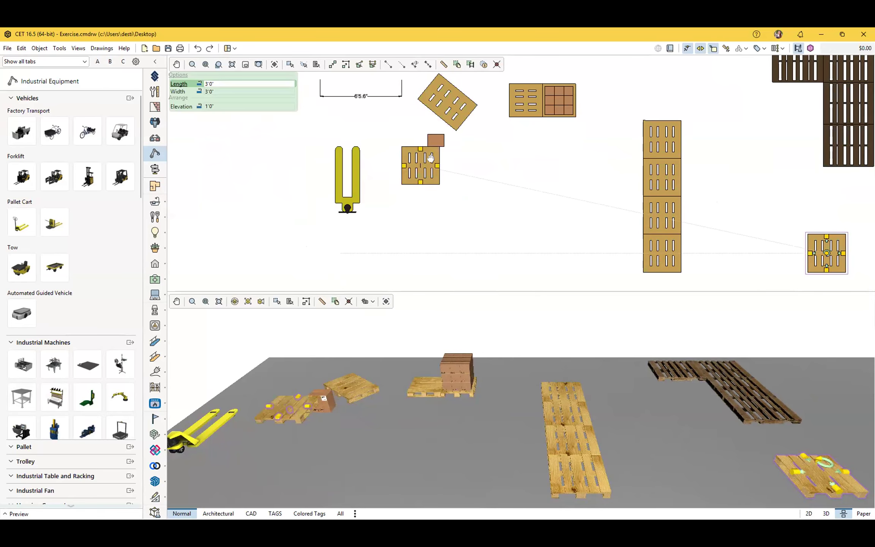
pyautogui.scroll(2, 441, 185)
pyautogui.moveTo(433, 217); pyautogui.dragTo(430, 256, button='middle')
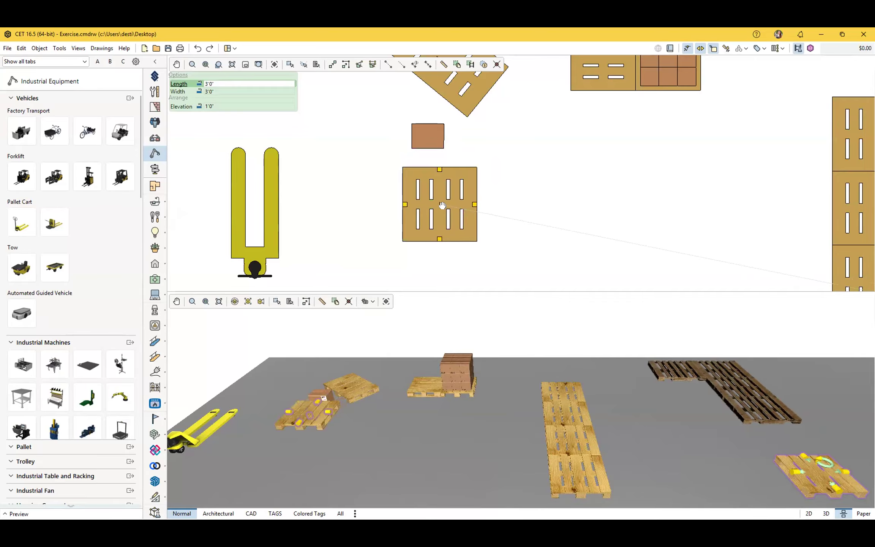
pyautogui.scroll(-3, 443, 205)
pyautogui.moveTo(527, 243); pyautogui.dragTo(416, 186, button='middle')
pyautogui.press('Escape')
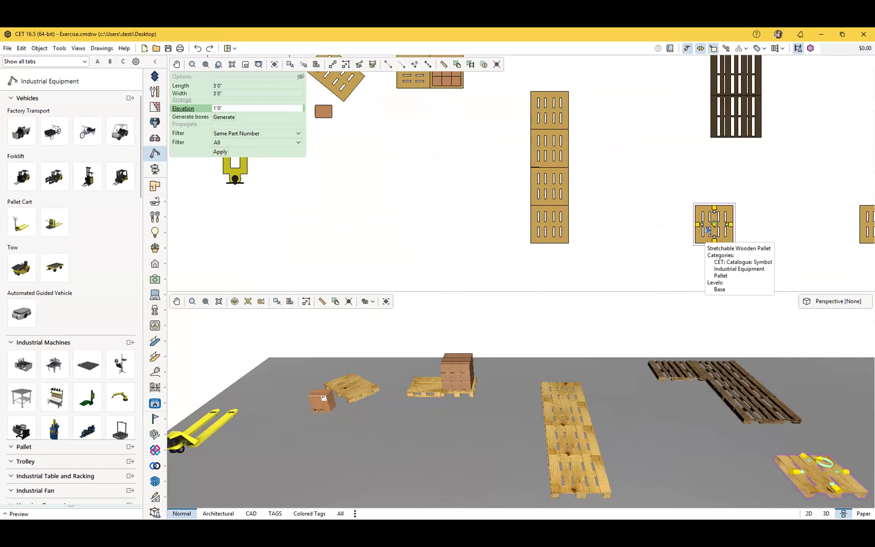
# - Copy the row's first spaced pallet with a base point at its upper-left corner
pyautogui.press('Return')
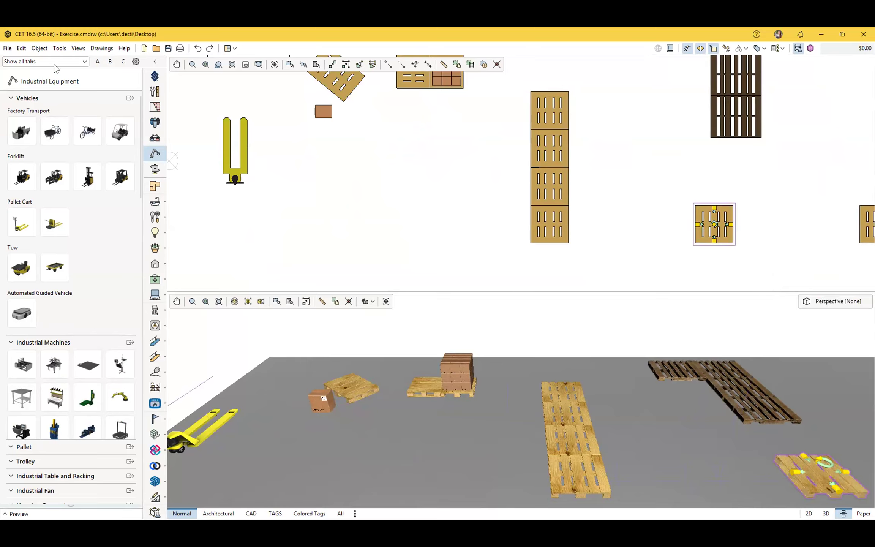
pyautogui.click(21, 49)
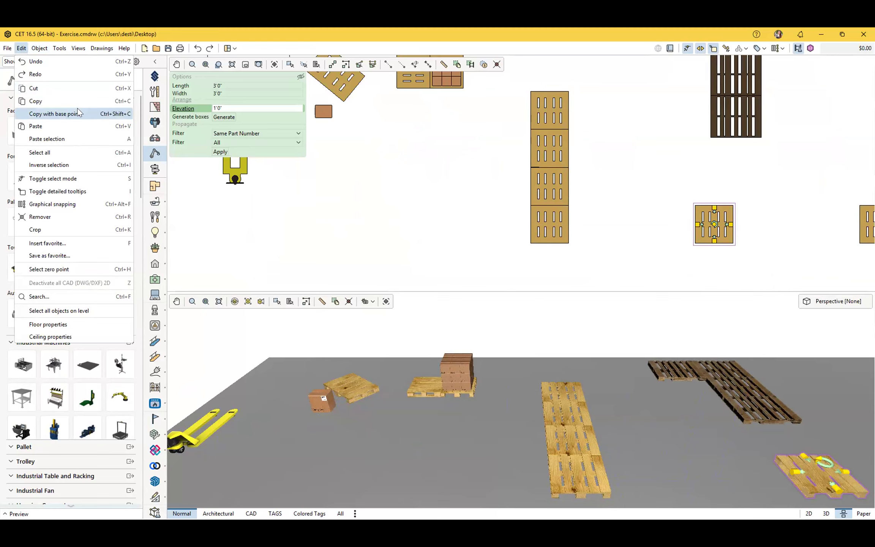
pyautogui.click(62, 114)
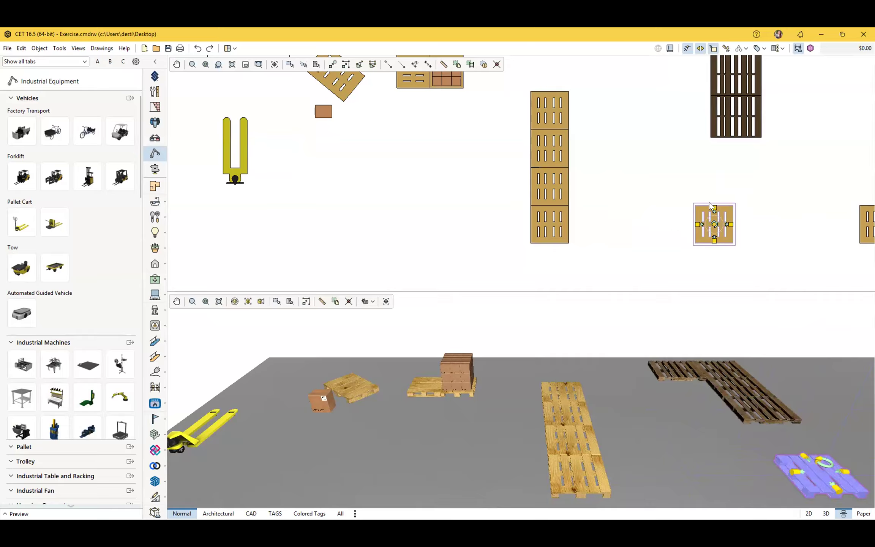
pyautogui.click(713, 226)
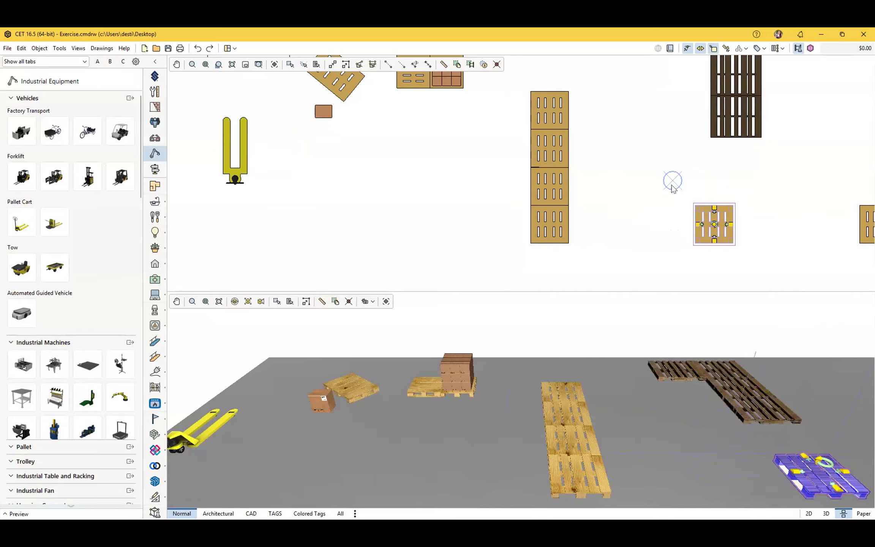
pyautogui.scroll(2, 680, 190)
pyautogui.moveTo(679, 192); pyautogui.dragTo(666, 172, button='middle')
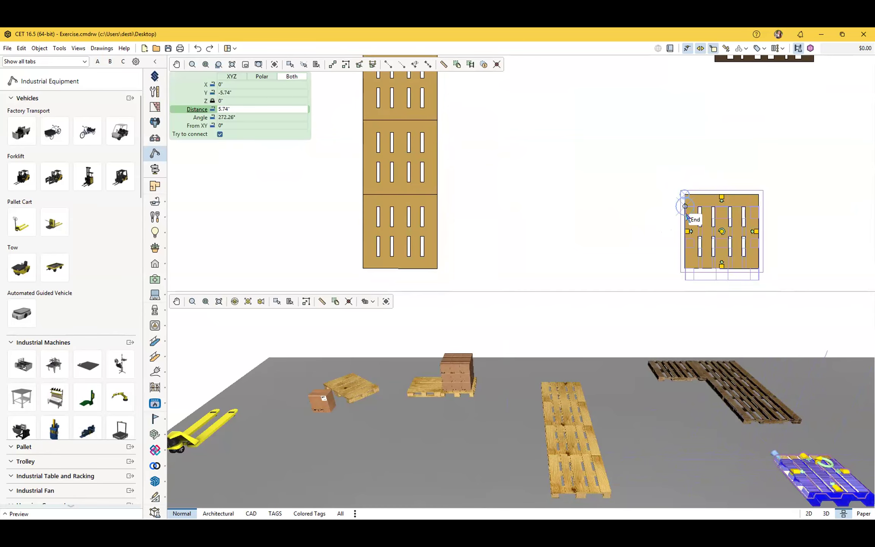
# - Place the pallet copy with its base corner snapped to the lower-left corner of the small brown box
pyautogui.scroll(-3, 685, 201)
pyautogui.moveTo(396, 190); pyautogui.dragTo(488, 205, button='middle')
pyautogui.scroll(3, 508, 195)
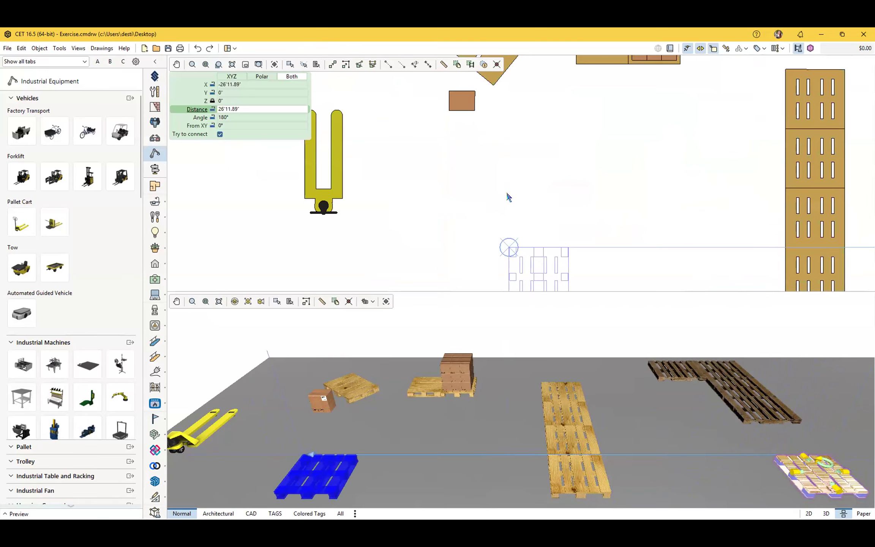
pyautogui.scroll(3, 456, 150)
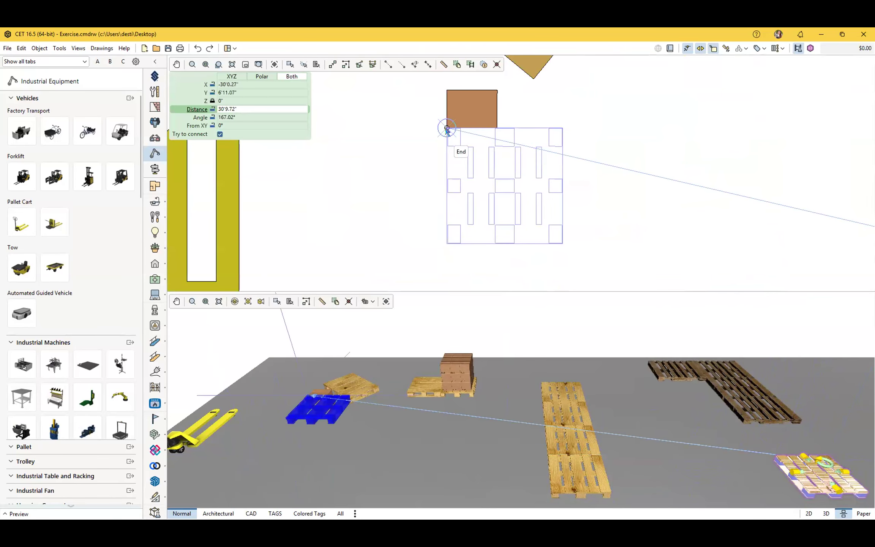
pyautogui.scroll(-2, 447, 130)
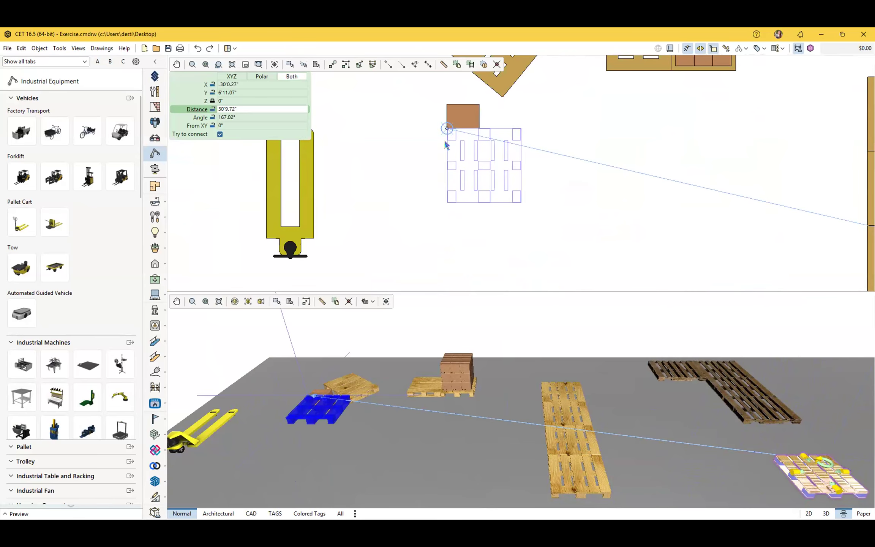
pyautogui.click(448, 129)
pyautogui.scroll(-3, 447, 205)
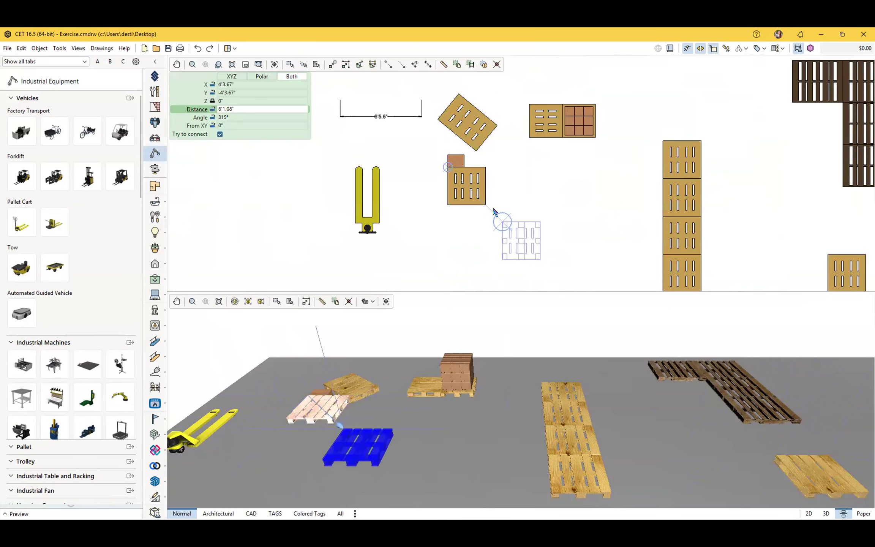
# - Place three more pallet copies diagonally, snapping each base corner to the previous pallet's lower-right corner
pyautogui.click(487, 207)
pyautogui.click(526, 247)
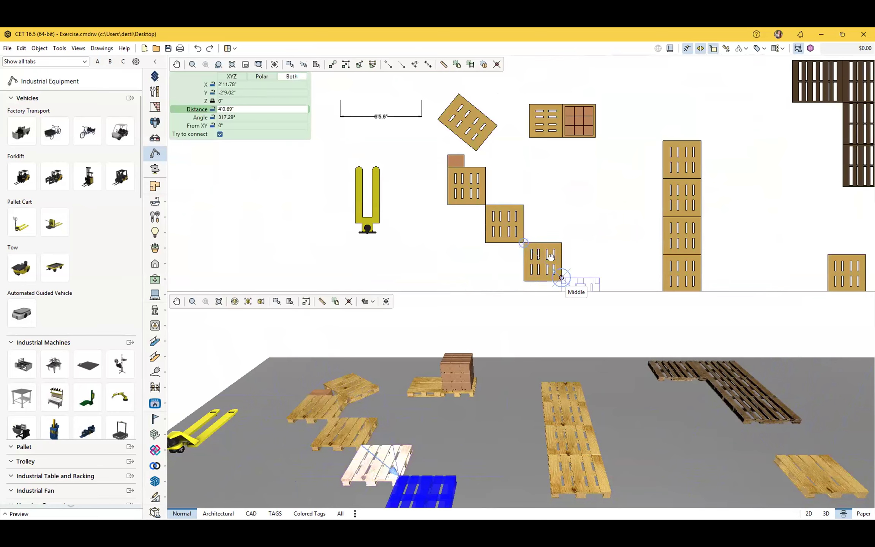
pyautogui.moveTo(571, 285); pyautogui.dragTo(519, 224, button='middle')
pyautogui.click(509, 224)
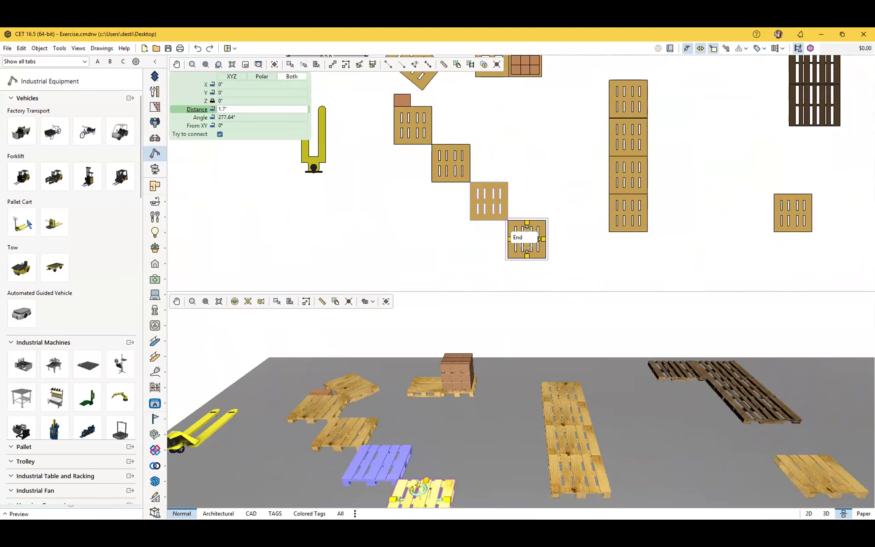
# - End the base-point copying and check the diagonal row of pallet copies in the layout
pyautogui.press('Escape')
pyautogui.moveTo(418, 211); pyautogui.dragTo(302, 225, button='middle')
pyautogui.scroll(-2, 301, 230)
pyautogui.scroll(2, 301, 232)
pyautogui.scroll(3, 302, 234)
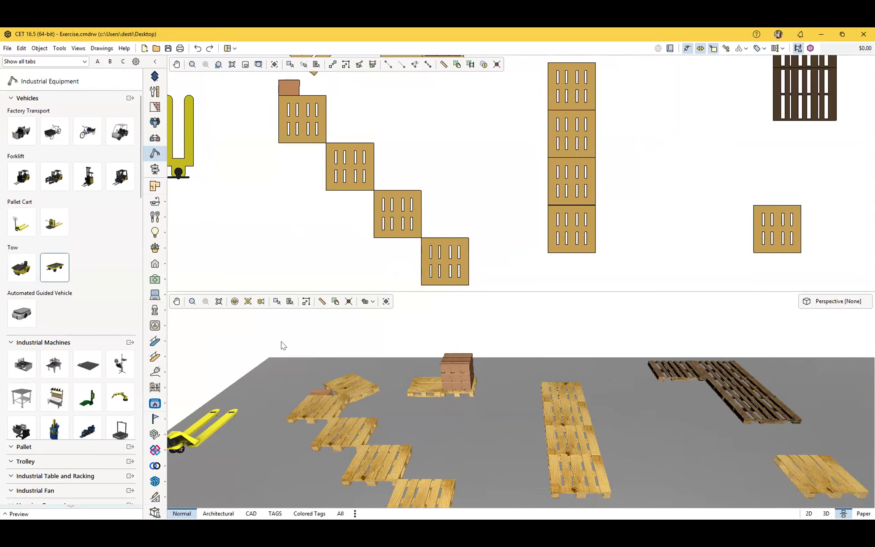
pyautogui.scroll(-5, 486, 425)
pyautogui.scroll(5, 479, 425)
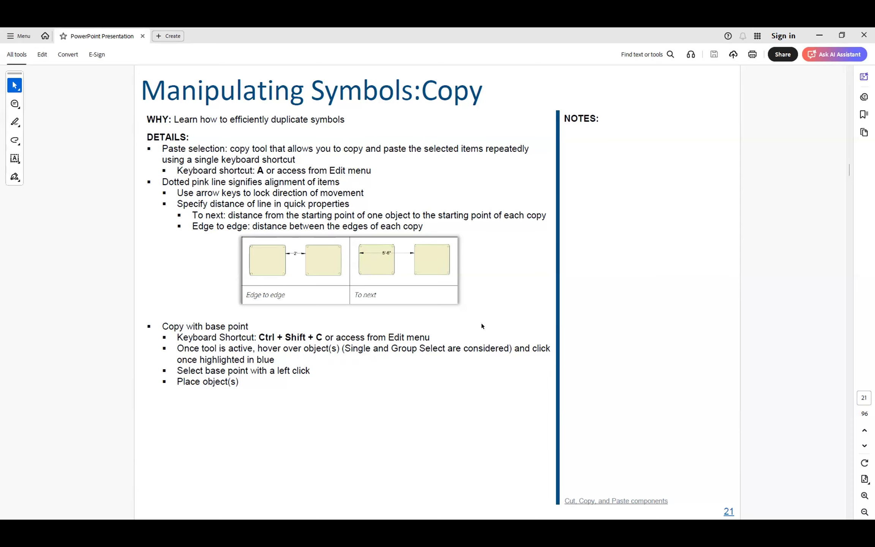
# - Switch to the PDF handout and read from the Copy pages through to the Manipulating Symbols: Position page
pyautogui.press('pagedown')
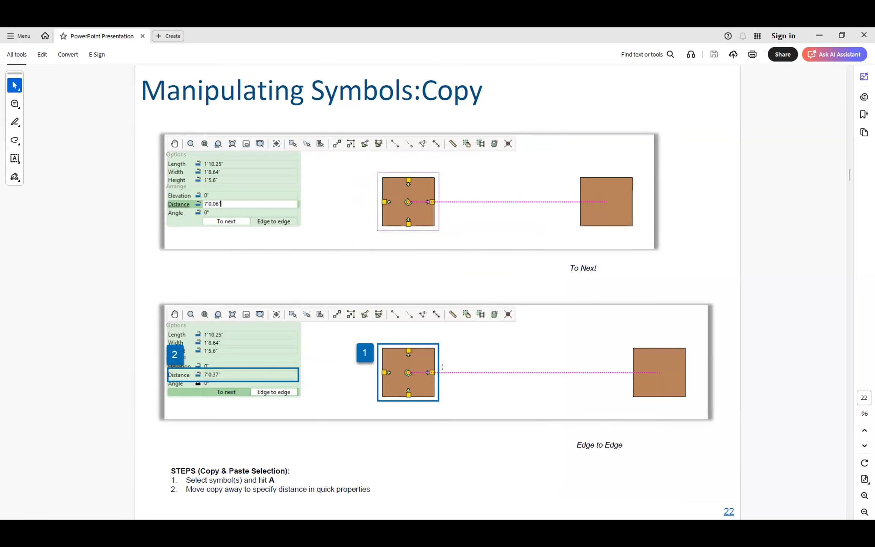
pyautogui.scroll(-1, 514, 376)
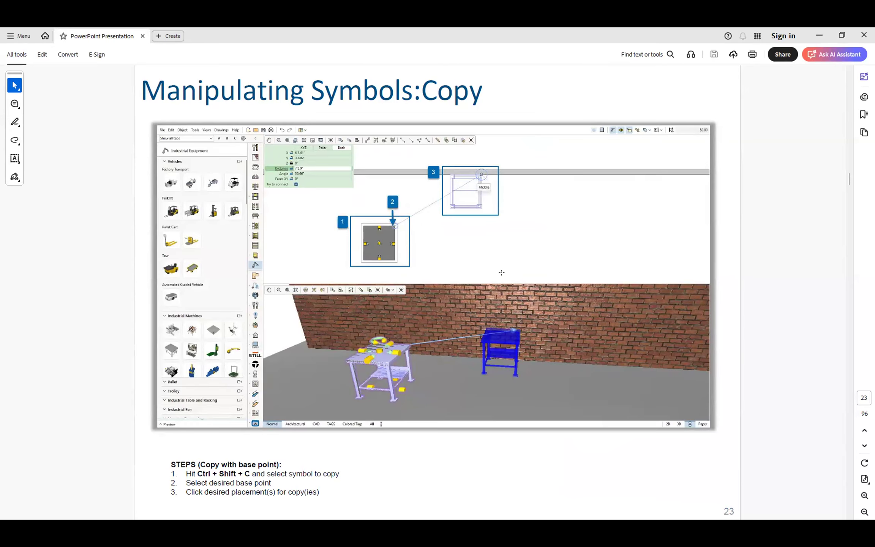
pyautogui.scroll(-1, 501, 273)
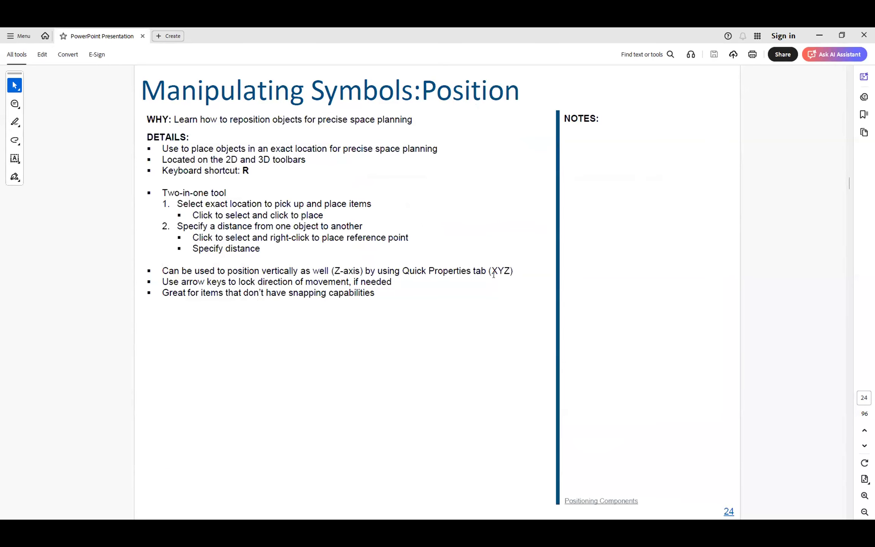
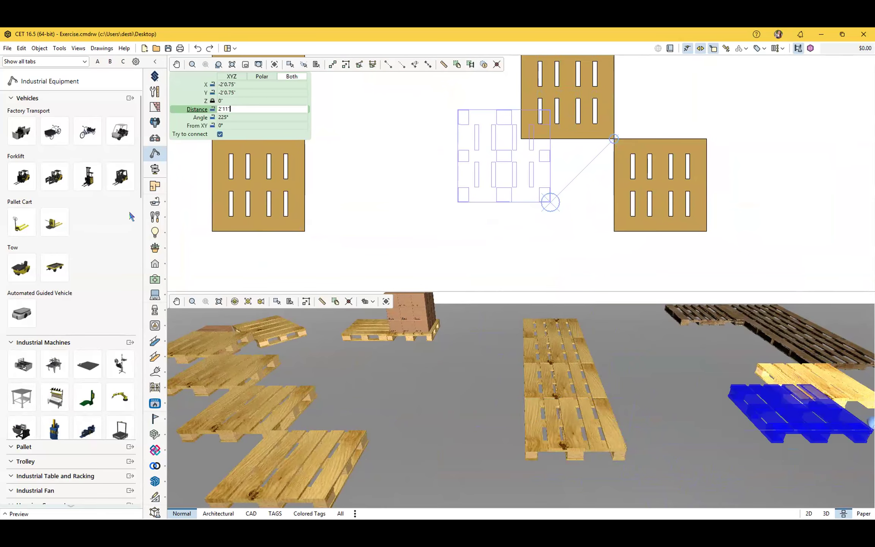
# - Switch back to CET, end the running pallet copy and draw a straight horizontal regular wall above the pallet layout
pyautogui.press('Escape')
pyautogui.scroll(-3, 493, 211)
pyautogui.scroll(1, 496, 234)
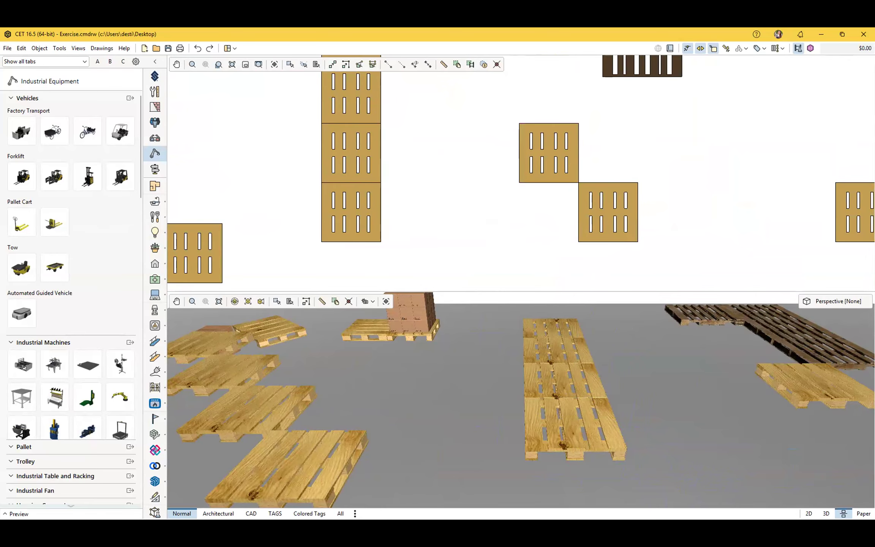
pyautogui.scroll(-3, 416, 240)
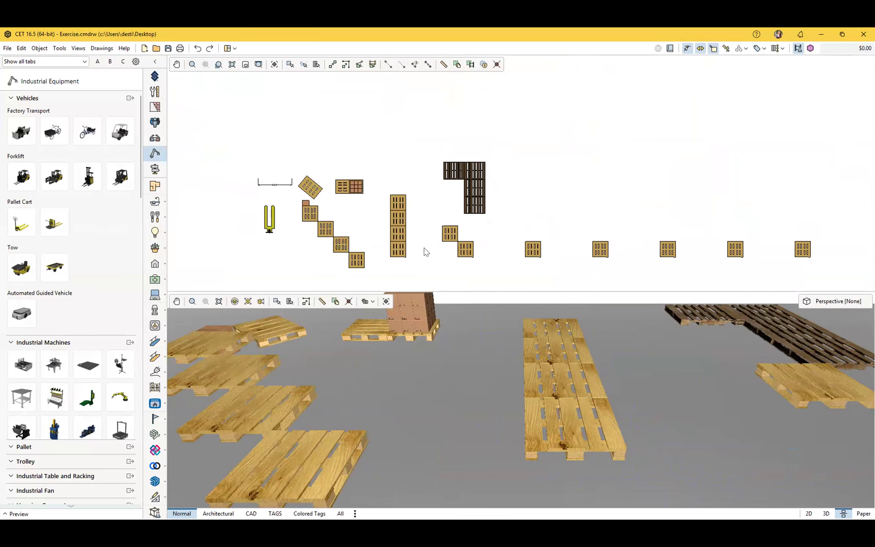
pyautogui.scroll(3, 424, 227)
pyautogui.moveTo(452, 239); pyautogui.dragTo(461, 266, button='middle')
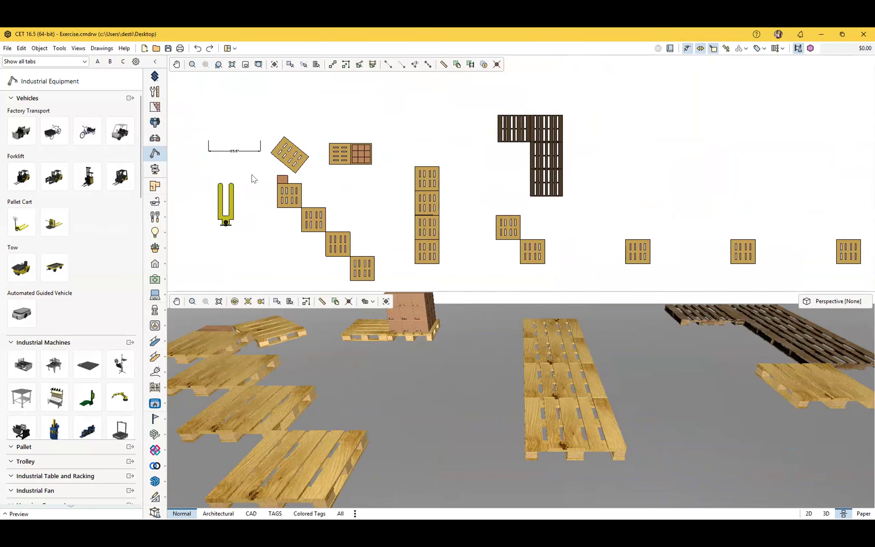
pyautogui.click(155, 107)
pyautogui.scroll(1, 333, 175)
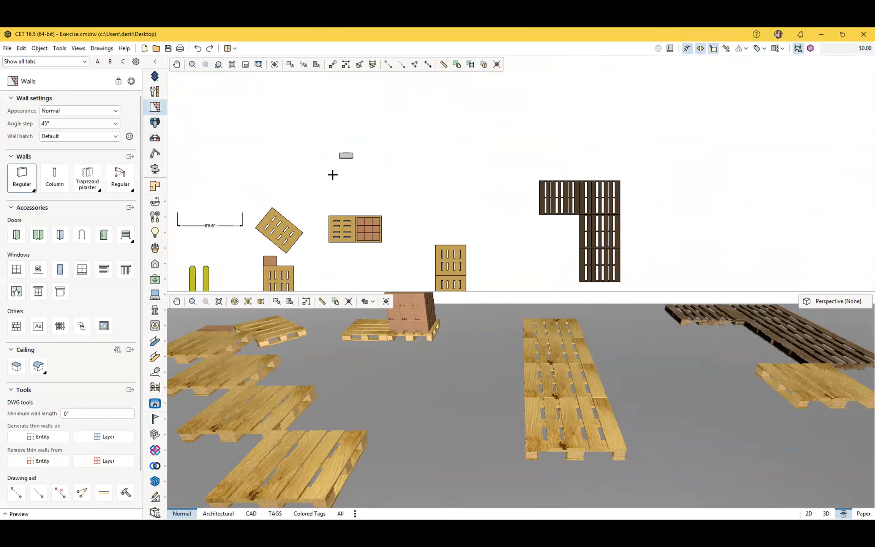
pyautogui.click(331, 139)
pyautogui.click(725, 139)
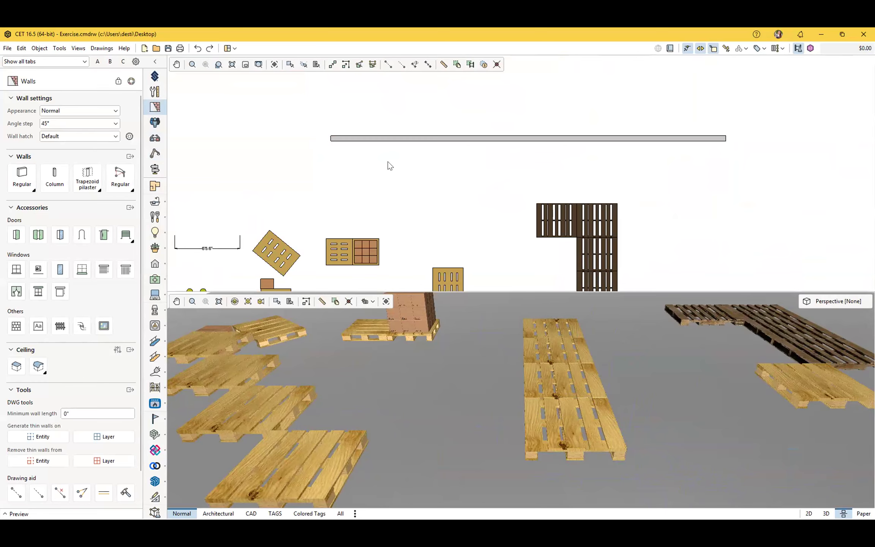
# - Examine the new wall and its placement relative to the pallets in the 2D and 3D views
pyautogui.scroll(-2, 388, 163)
pyautogui.scroll(4, 463, 212)
pyautogui.moveTo(512, 127); pyautogui.dragTo(471, 170, button='middle')
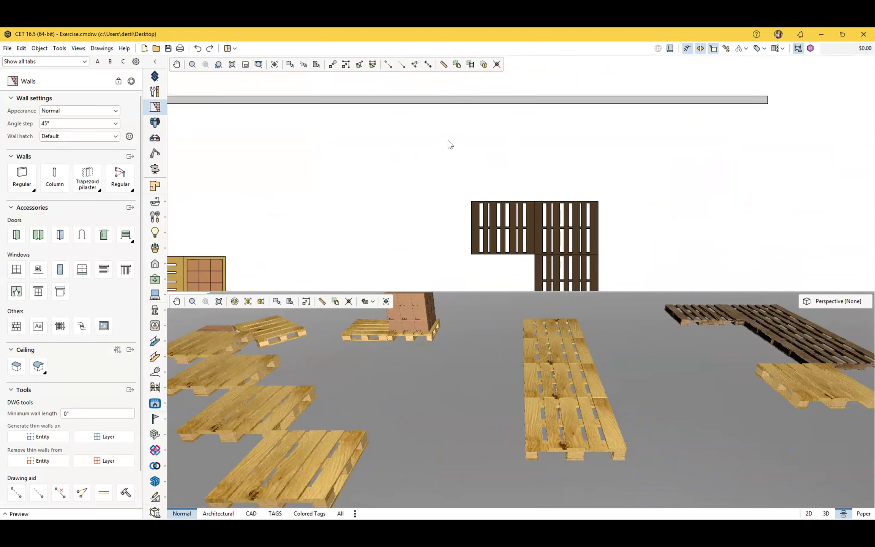
pyautogui.scroll(-2, 436, 215)
pyautogui.scroll(-2, 396, 197)
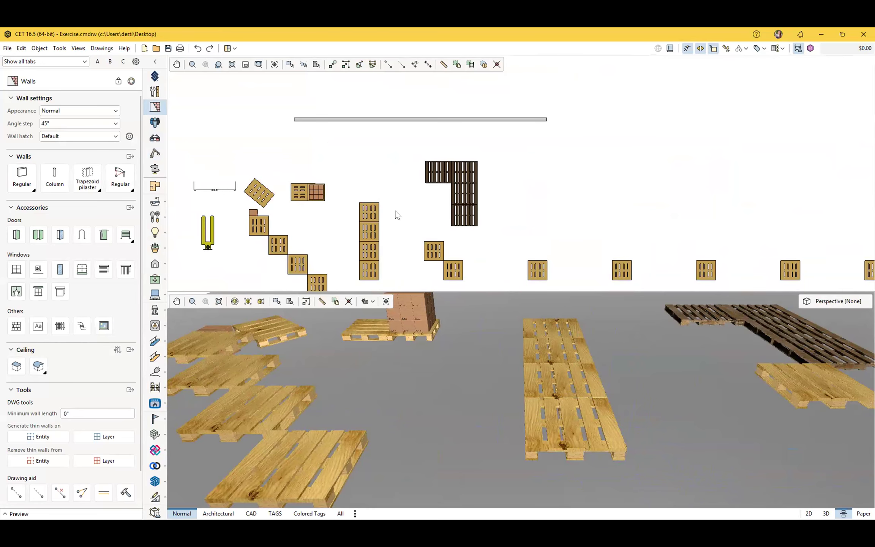
pyautogui.scroll(1, 393, 207)
pyautogui.scroll(-2, 446, 367)
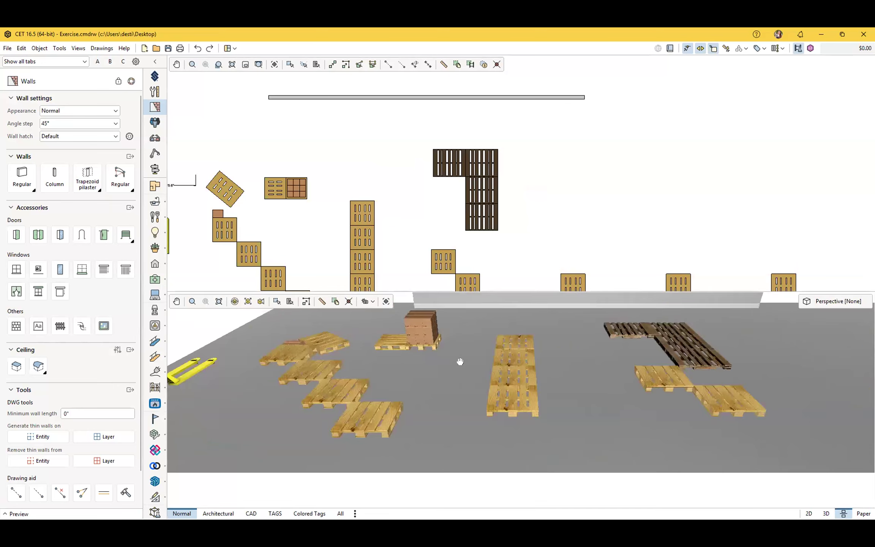
pyautogui.scroll(2, 376, 397)
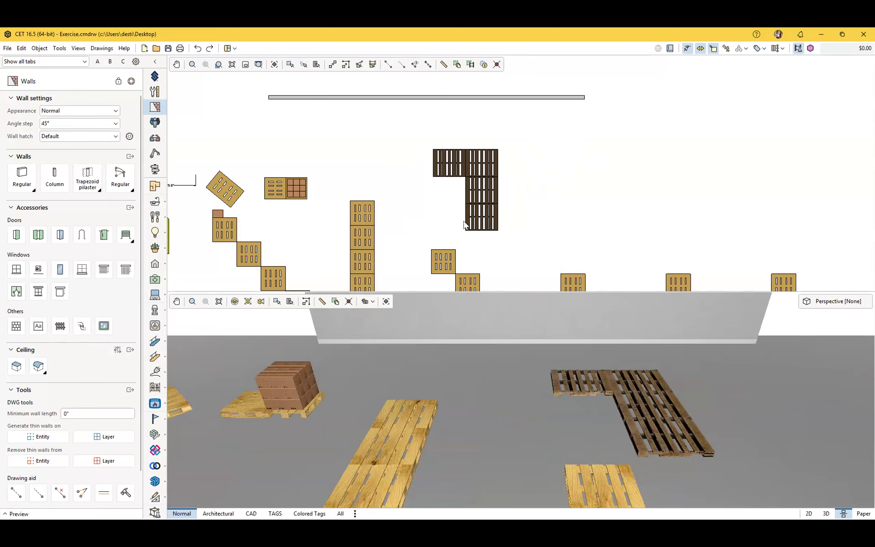
pyautogui.scroll(2, 565, 172)
pyautogui.scroll(-2, 555, 159)
pyautogui.moveTo(555, 166); pyautogui.dragTo(573, 160, button='middle')
pyautogui.scroll(1, 540, 174)
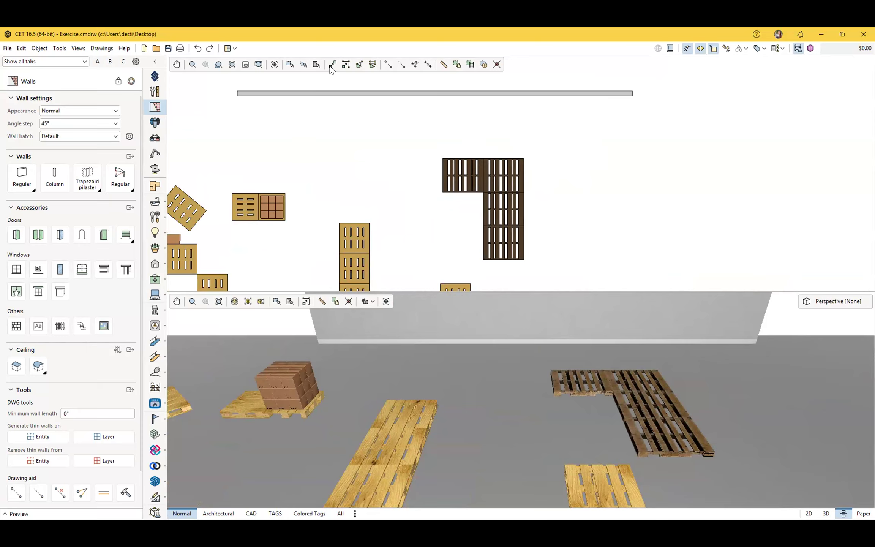
# - Use Position to move the light pallet column's top pallet by its upper-right corner straight up onto the wall's lower edge
pyautogui.click(345, 65)
pyautogui.press('p')
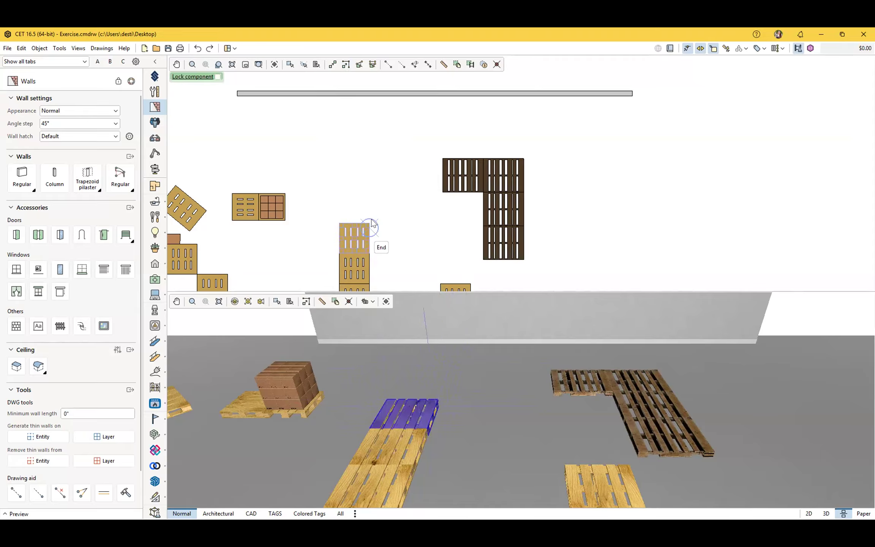
pyautogui.scroll(3, 372, 224)
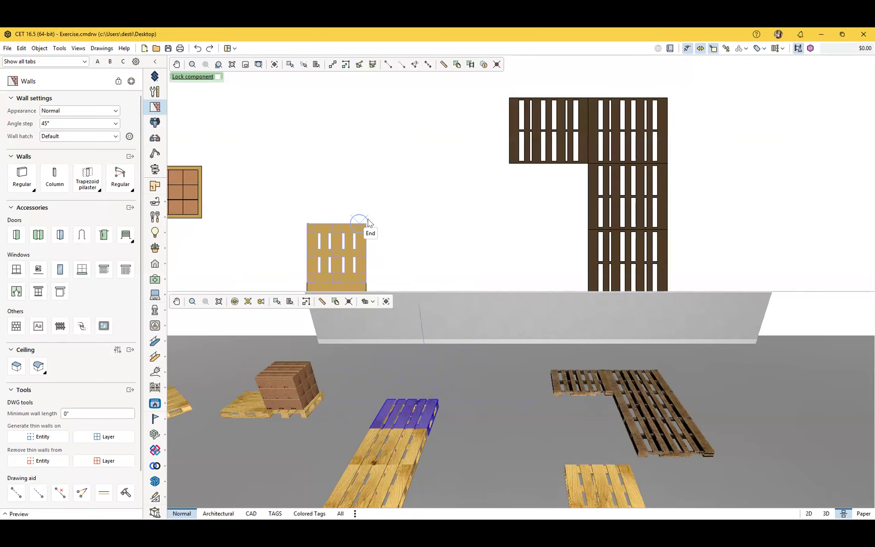
pyautogui.click(366, 223)
pyautogui.scroll(-5, 367, 222)
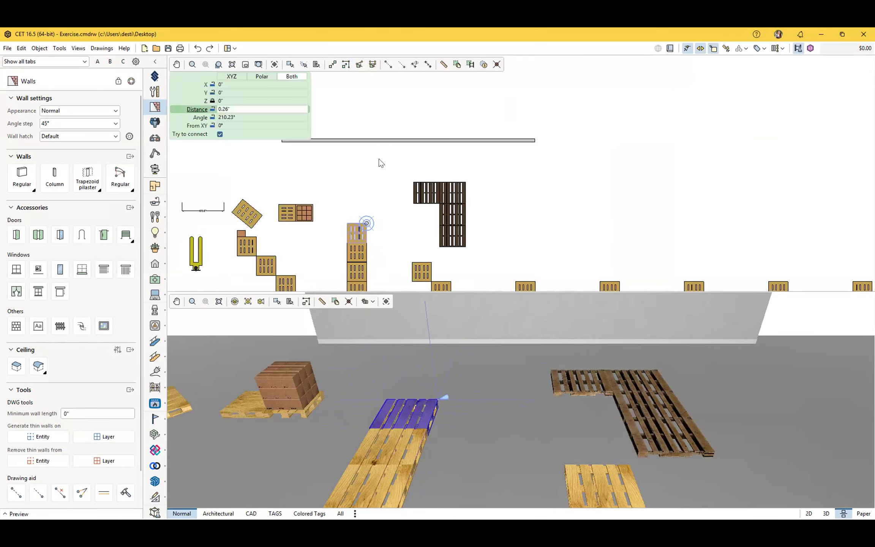
pyautogui.scroll(4, 379, 140)
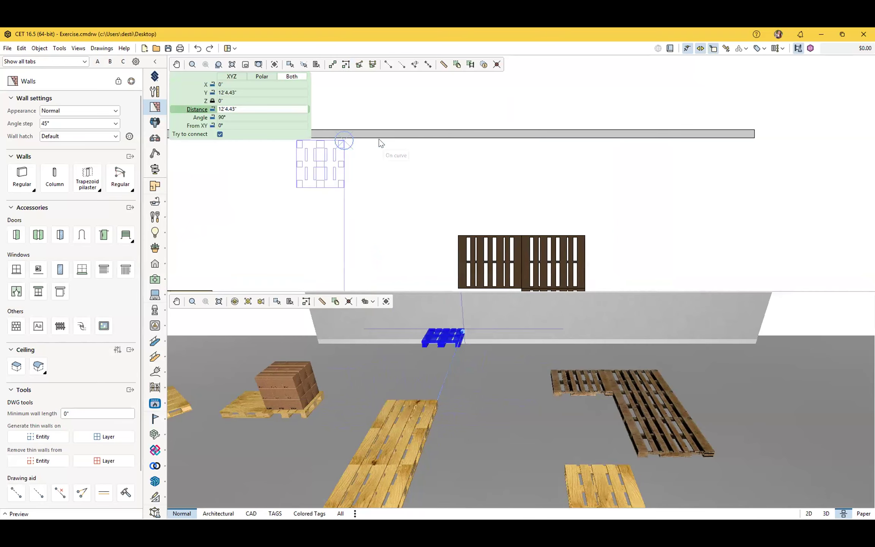
pyautogui.click(381, 139)
pyautogui.scroll(-3, 414, 181)
pyautogui.moveTo(407, 207); pyautogui.dragTo(357, 181, button='middle')
pyautogui.scroll(1, 358, 181)
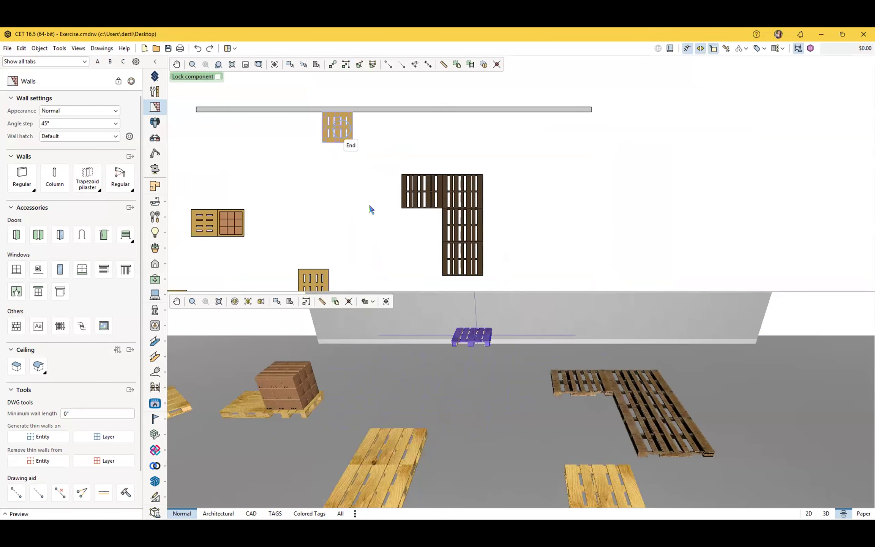
pyautogui.press('Escape')
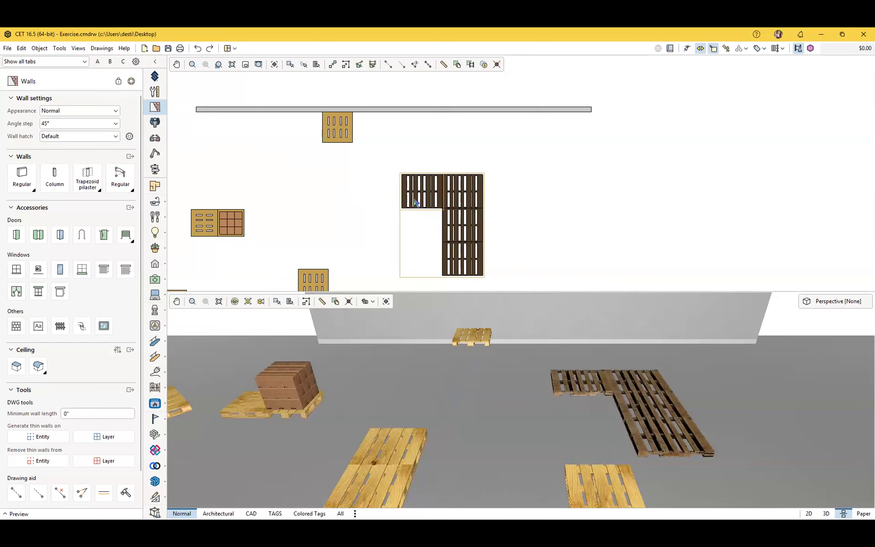
# - Position the dark pallet group by its upper-right corner directly above on the wall's lower edge
pyautogui.click(345, 64)
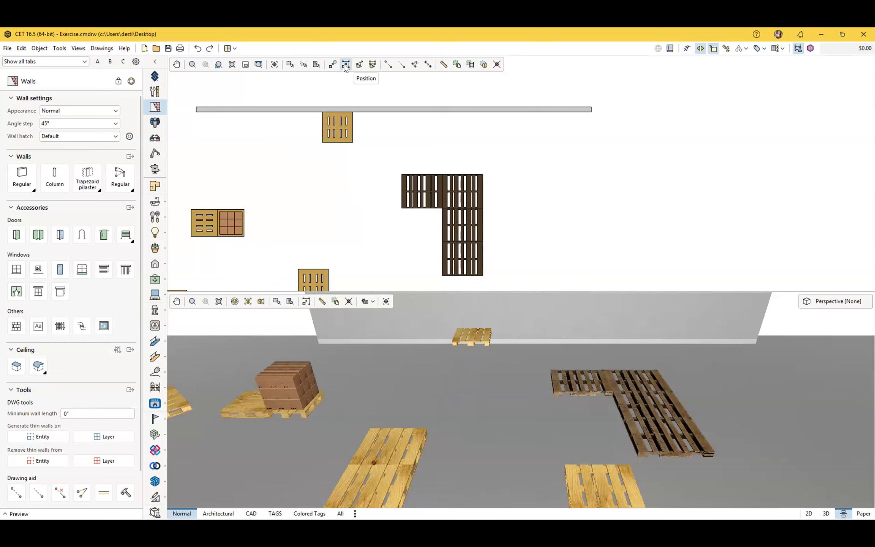
pyautogui.click(483, 174)
pyautogui.click(483, 112)
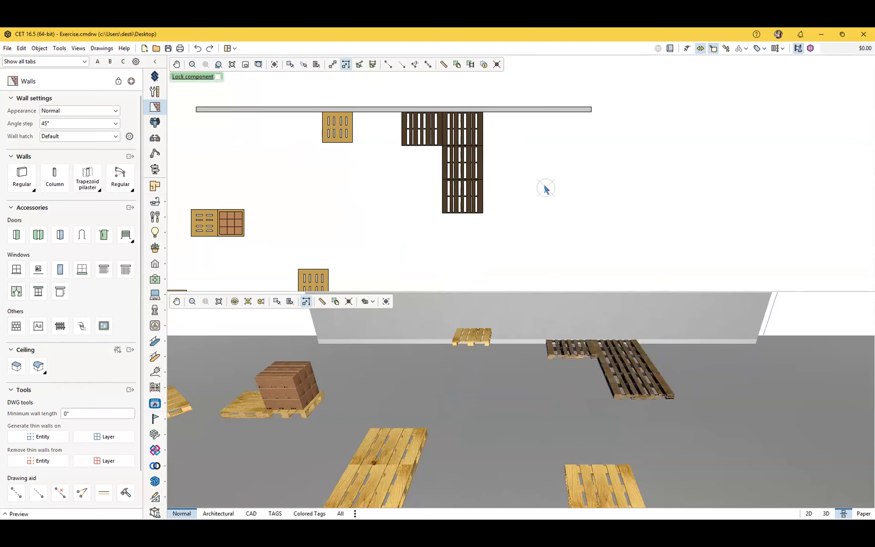
pyautogui.press('Escape')
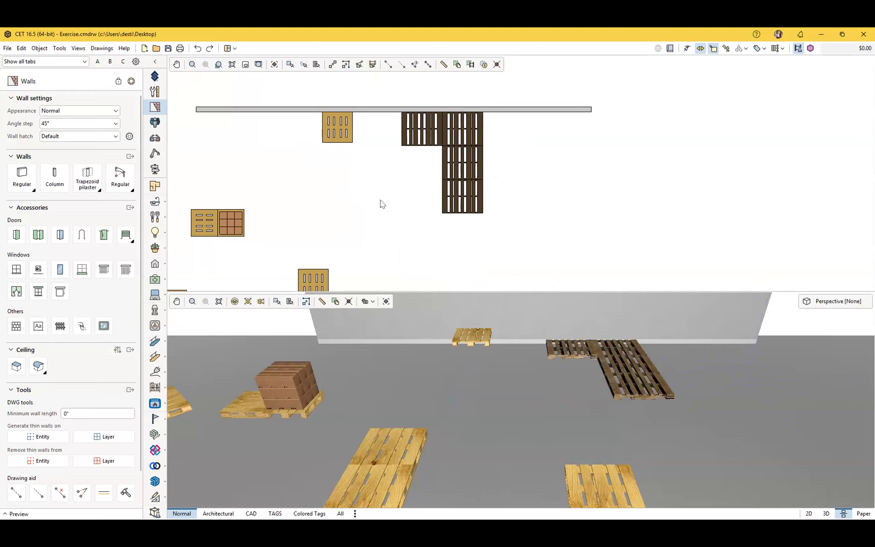
# - Move the light pallet at the wall down into the open space near the wall's left end
pyautogui.click(403, 134)
pyautogui.click(546, 180)
pyautogui.moveTo(514, 200); pyautogui.dragTo(484, 181, button='middle')
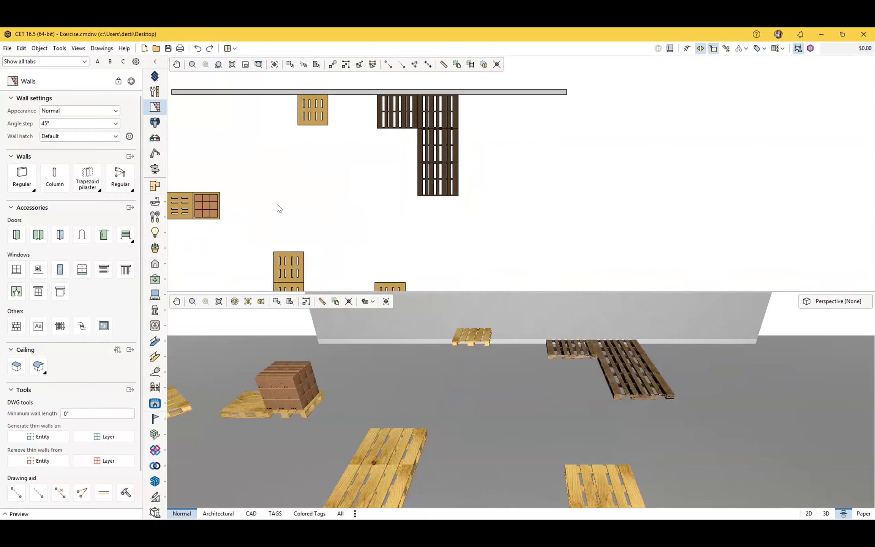
pyautogui.scroll(5, 280, 208)
pyautogui.moveTo(495, 196); pyautogui.dragTo(420, 200)
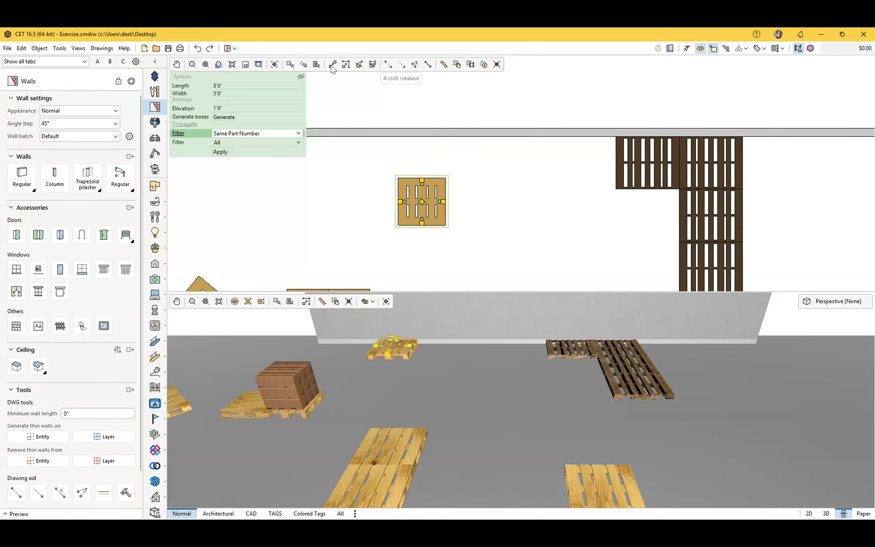
pyautogui.click(345, 65)
pyautogui.scroll(2, 399, 197)
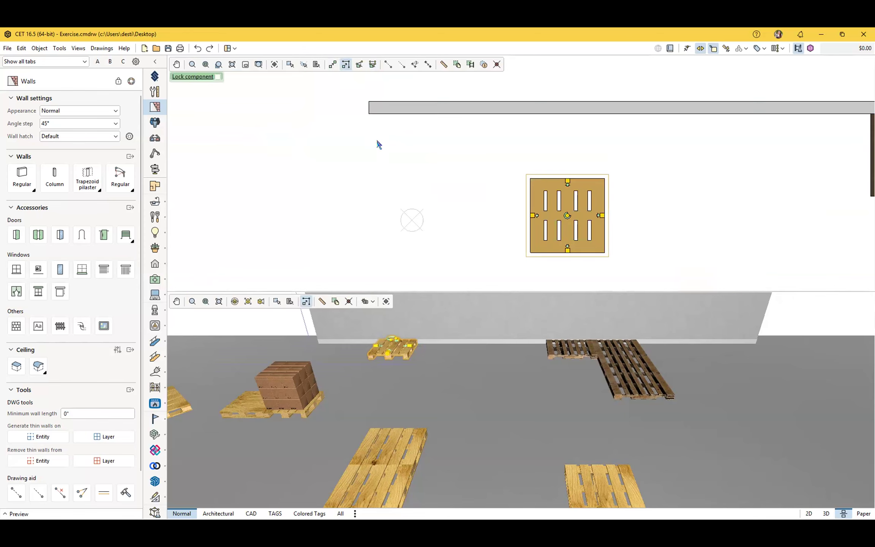
pyautogui.scroll(-2, 357, 186)
pyautogui.click(447, 186)
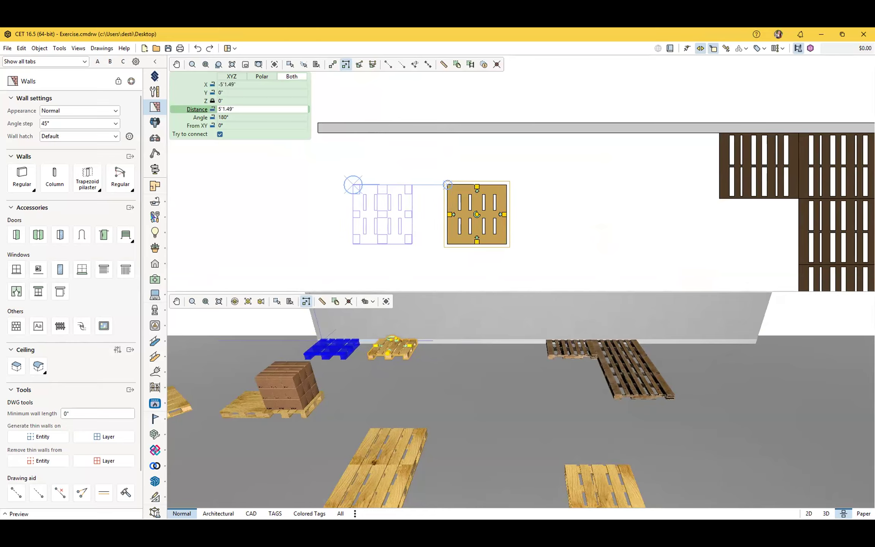
pyautogui.press('Escape')
pyautogui.moveTo(401, 190); pyautogui.dragTo(432, 192, button='middle')
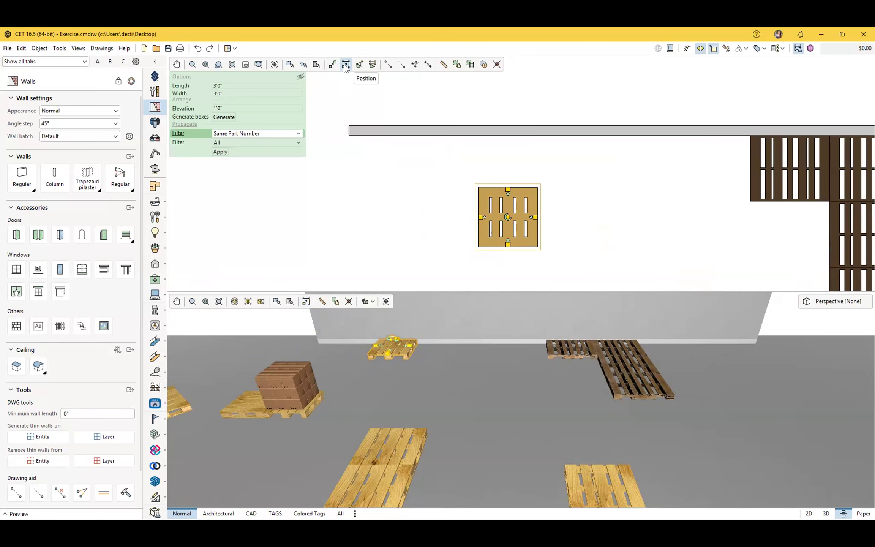
# - Start positioning the light pallet by its upper-left corner, with the wall's lower-left corner as the reference point
pyautogui.click(346, 64)
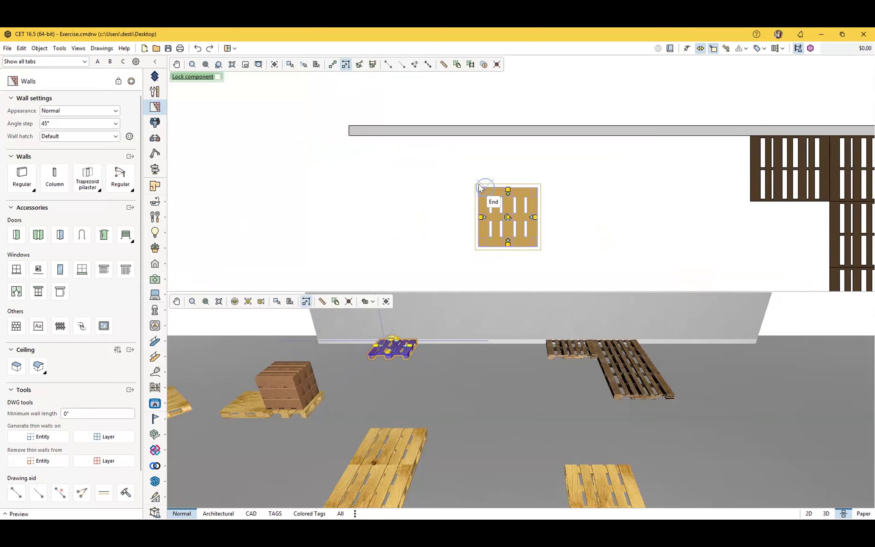
pyautogui.scroll(2, 476, 187)
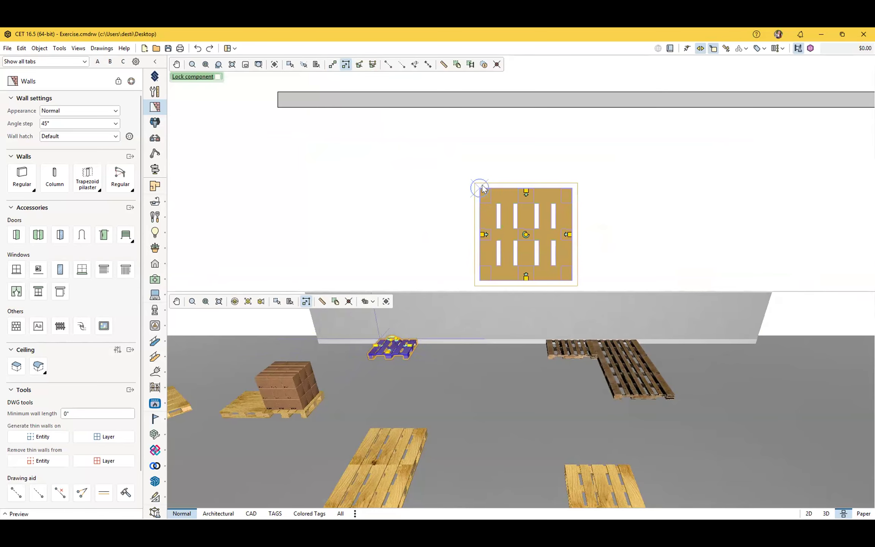
pyautogui.click(478, 184)
pyautogui.moveTo(423, 206); pyautogui.dragTo(496, 250, button='middle')
pyautogui.scroll(-2, 475, 212)
pyautogui.scroll(3, 409, 190)
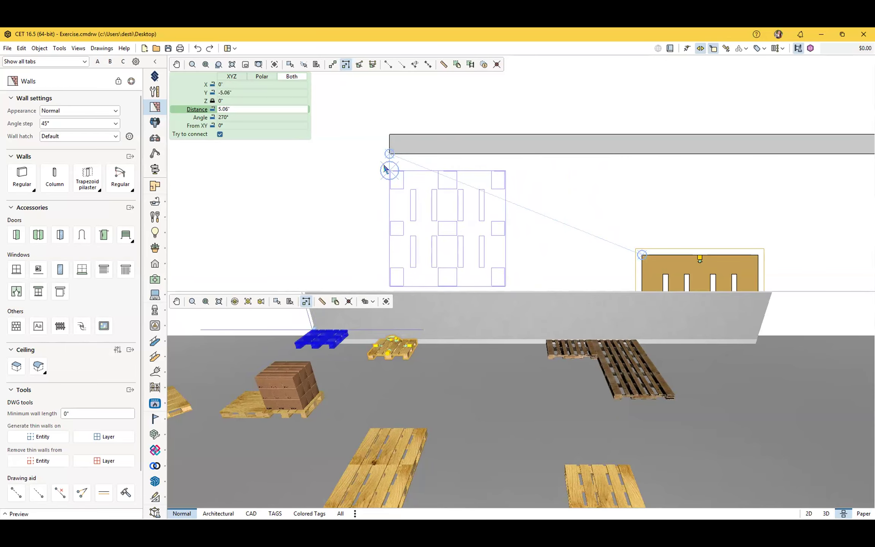
# - Lock the angle at 270° and set the distance to 3" to place the light pallet below the wall's lower-left corner
pyautogui.click(222, 117)
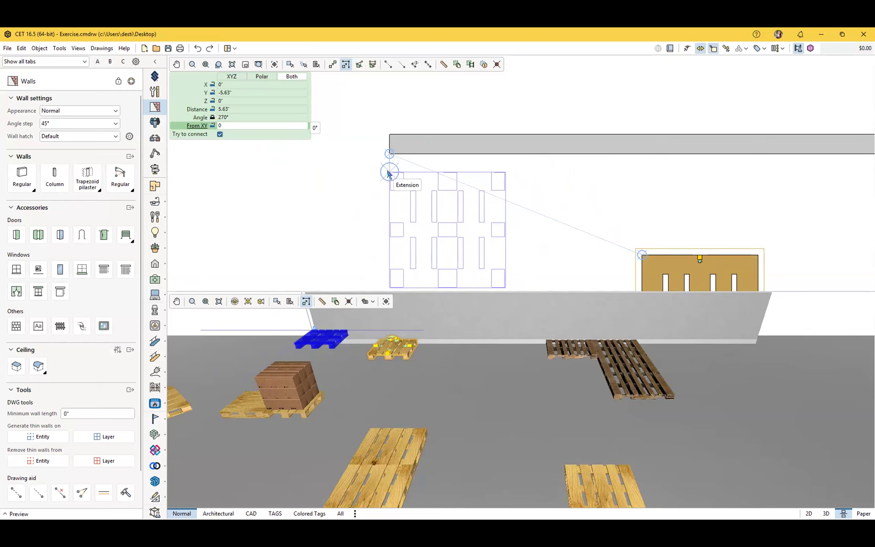
pyautogui.press('Tab')
pyautogui.press('Tab')
pyautogui.press('Tab')
pyautogui.press('Tab')
pyautogui.press('Tab')
pyautogui.press('Tab')
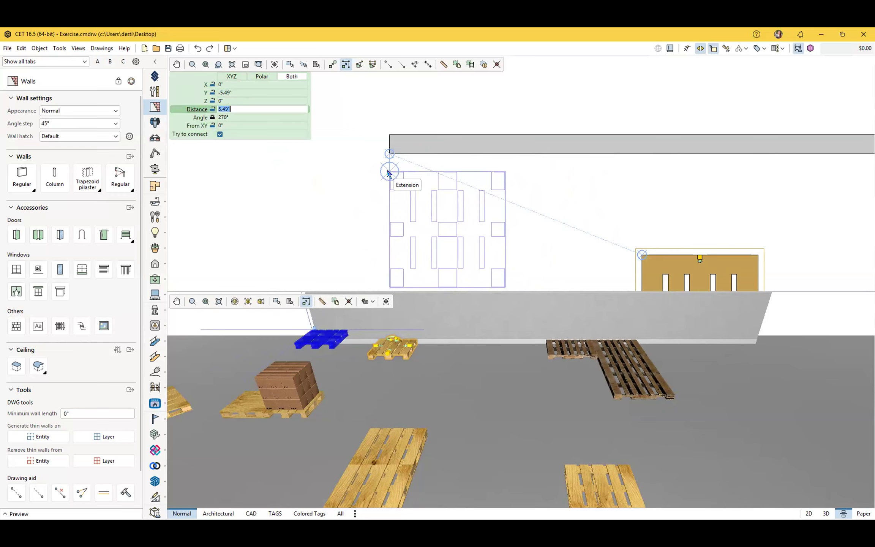
pyautogui.write("3'")
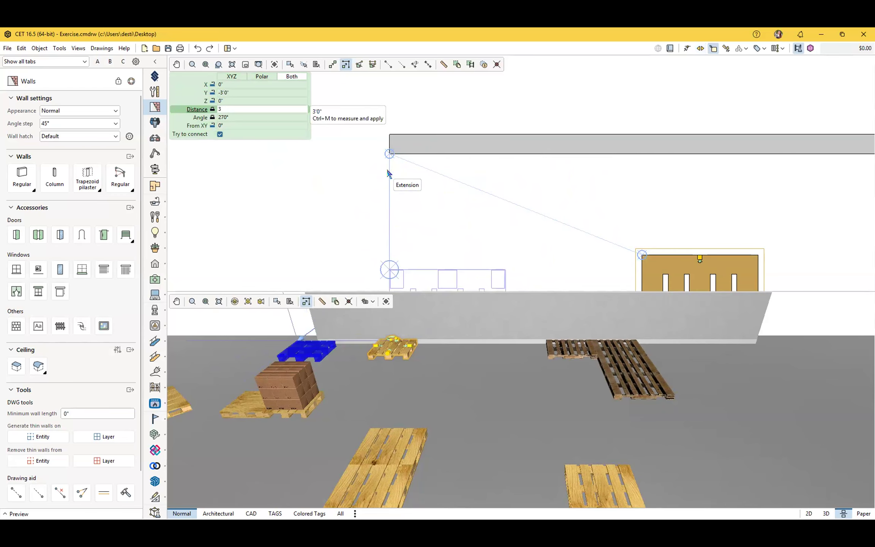
pyautogui.press('BackSpace')
pyautogui.write('"')
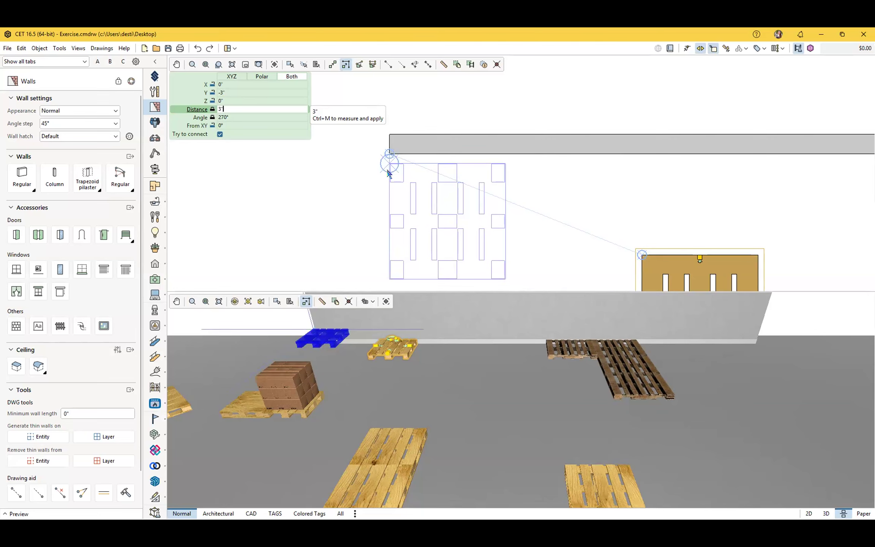
pyautogui.press('Return')
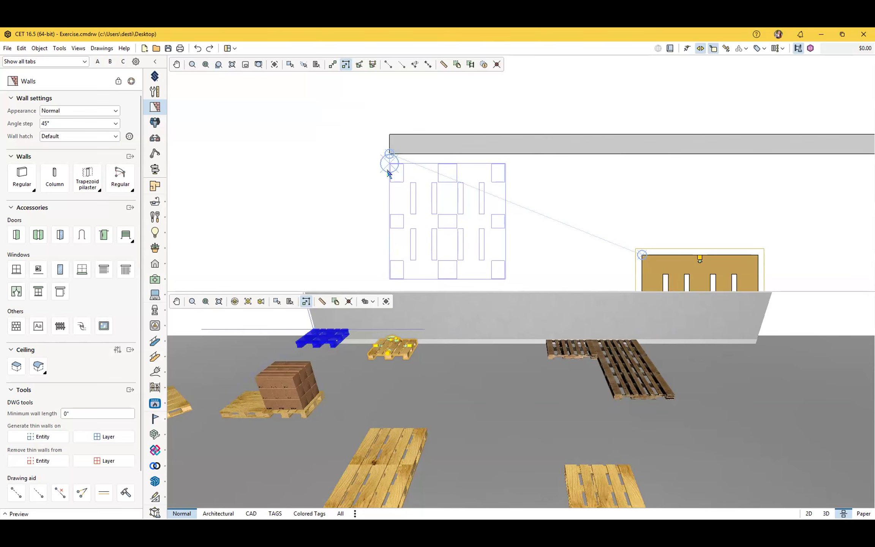
pyautogui.click(302, 229)
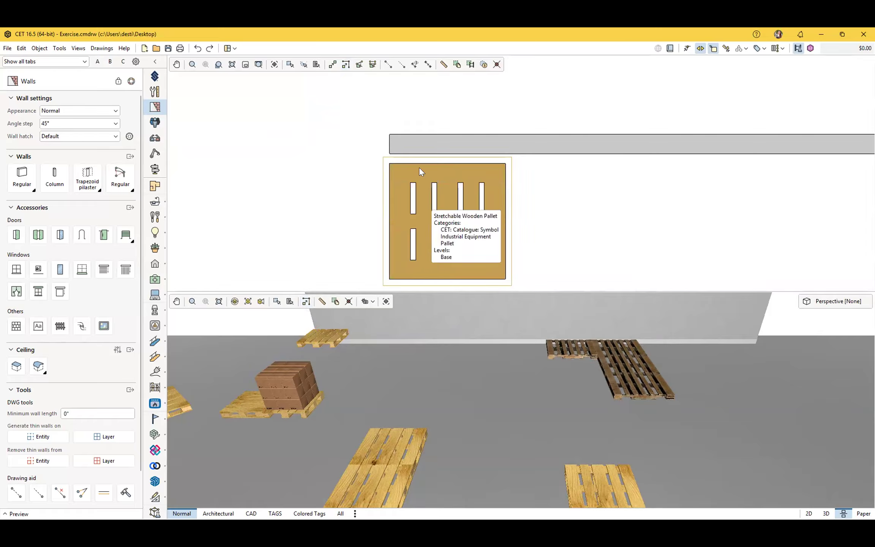
# - Position the light three-pallet column by its upper-right corner straight up to just below the wall, using a reference point on the wall's lower edge
pyautogui.scroll(-2, 475, 227)
pyautogui.moveTo(458, 232); pyautogui.dragTo(415, 141, button='middle')
pyautogui.scroll(-4, 350, 218)
pyautogui.scroll(1, 411, 185)
pyautogui.moveTo(411, 184); pyautogui.dragTo(377, 215, button='middle')
pyautogui.click(345, 64)
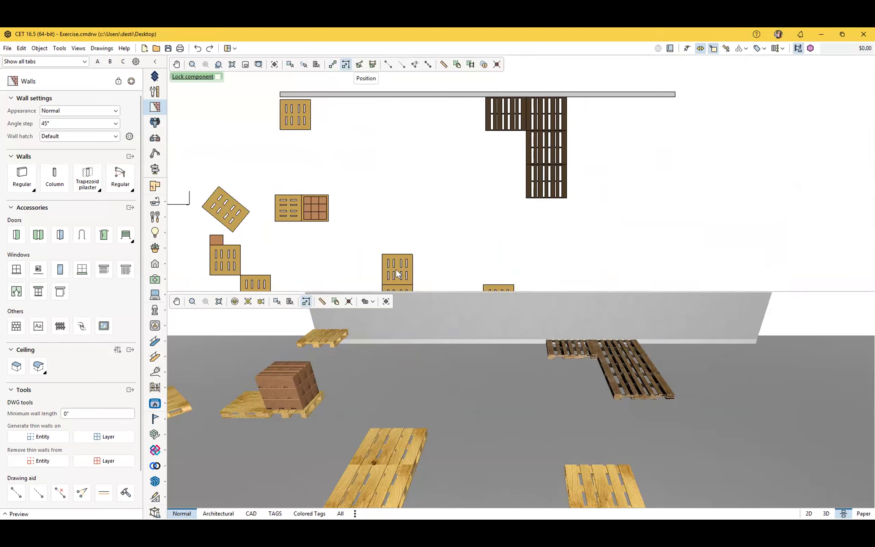
pyautogui.click(414, 249)
pyautogui.moveTo(395, 102); pyautogui.dragTo(416, 152, button='middle')
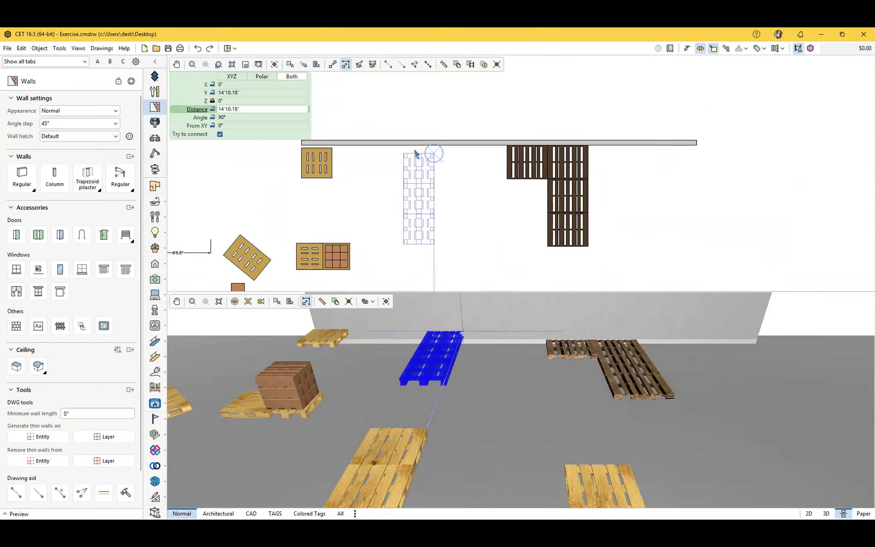
pyautogui.scroll(2, 417, 150)
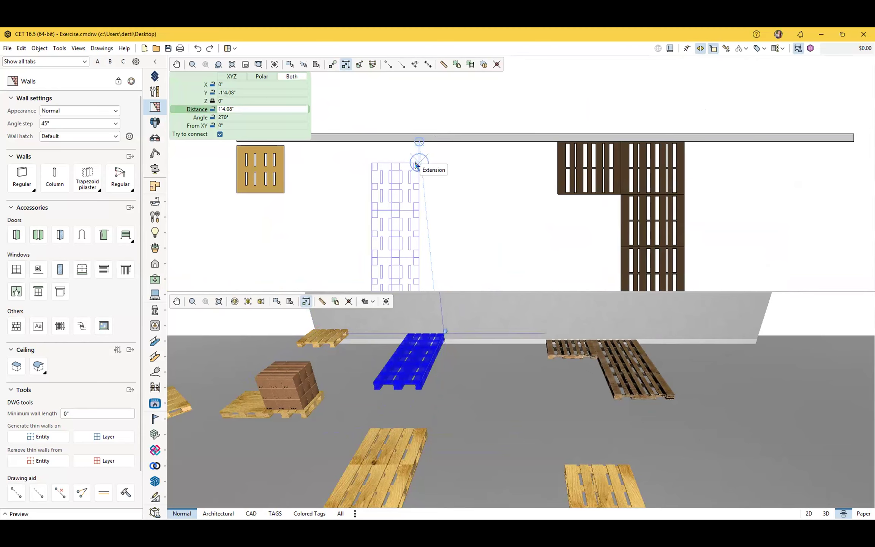
pyautogui.click(416, 164)
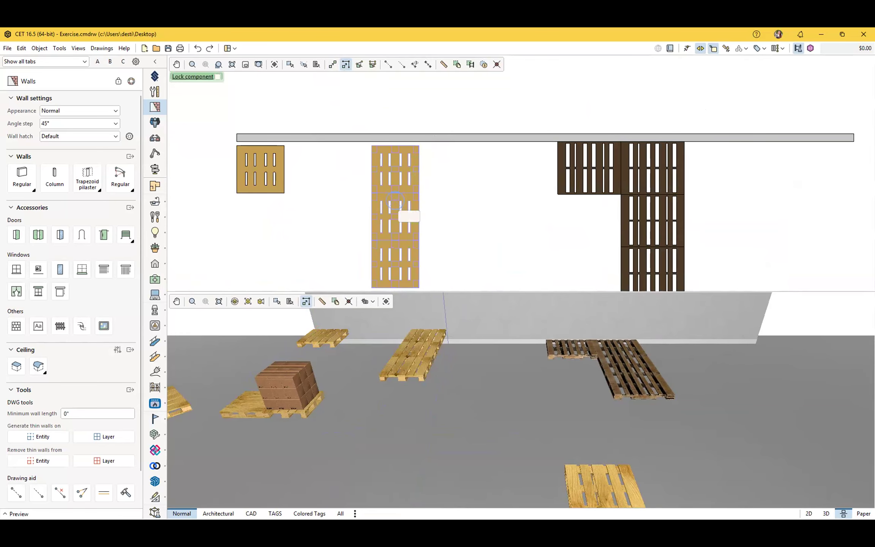
# - Examine the gap between the wall and the light pallets in the plan and perspective views
pyautogui.moveTo(470, 363); pyautogui.dragTo(573, 340, button='middle')
pyautogui.moveTo(408, 142); pyautogui.dragTo(404, 189, button='middle')
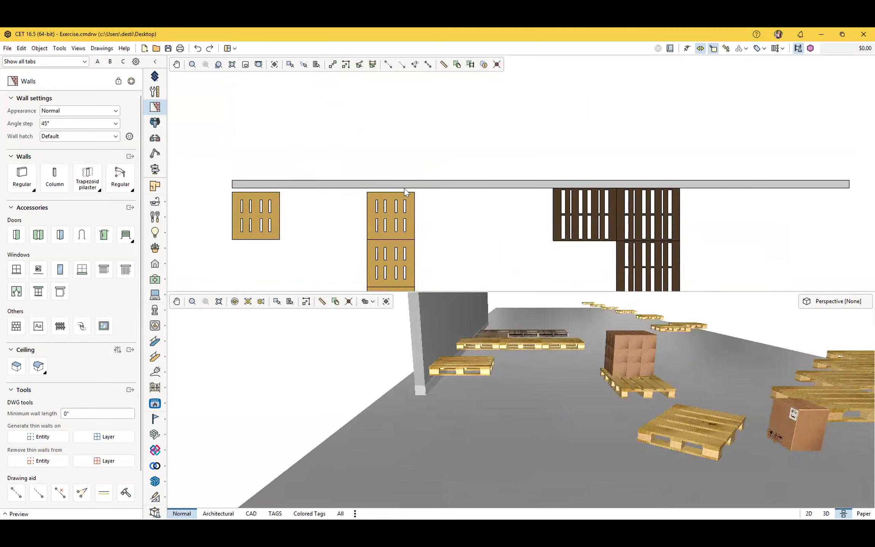
pyautogui.scroll(2, 404, 189)
pyautogui.scroll(-2, 467, 213)
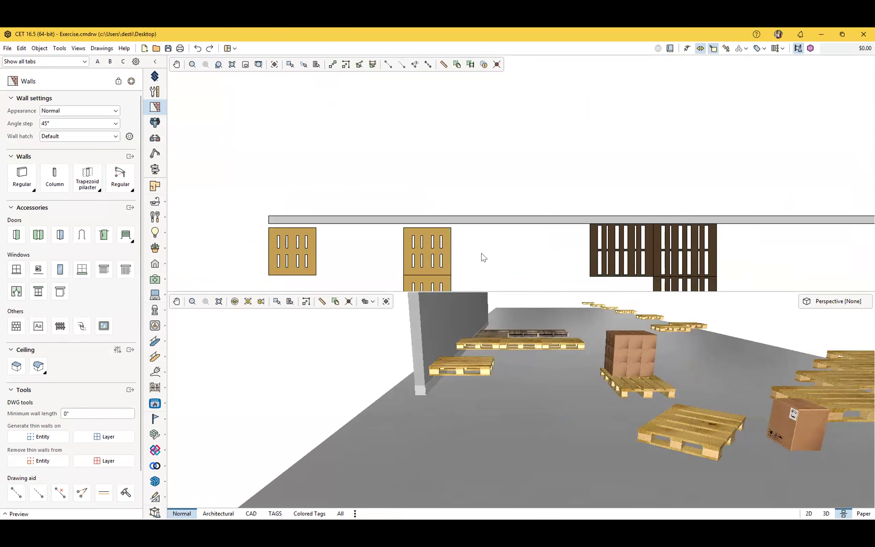
pyautogui.scroll(-3, 483, 257)
pyautogui.scroll(1, 452, 245)
pyautogui.moveTo(535, 386); pyautogui.dragTo(461, 389, button='middle')
pyautogui.scroll(-2, 511, 379)
pyautogui.moveTo(511, 378); pyautogui.dragTo(299, 415, button='right')
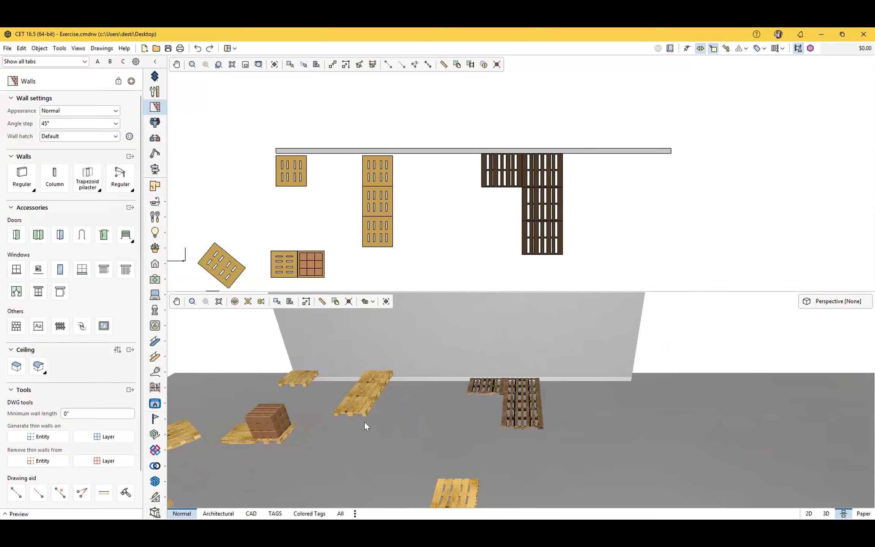
# - Use Position in the perspective view to raise the light three-pallet column by 1' along the Z axis
pyautogui.scroll(3, 346, 432)
pyautogui.moveTo(346, 431); pyautogui.dragTo(345, 424, button='middle')
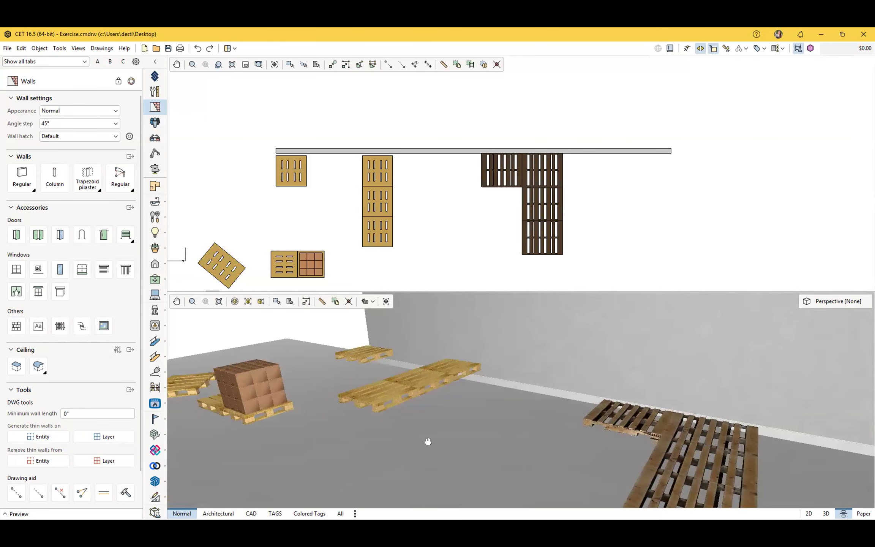
pyautogui.moveTo(426, 440); pyautogui.dragTo(481, 443, button='right')
pyautogui.click(307, 301)
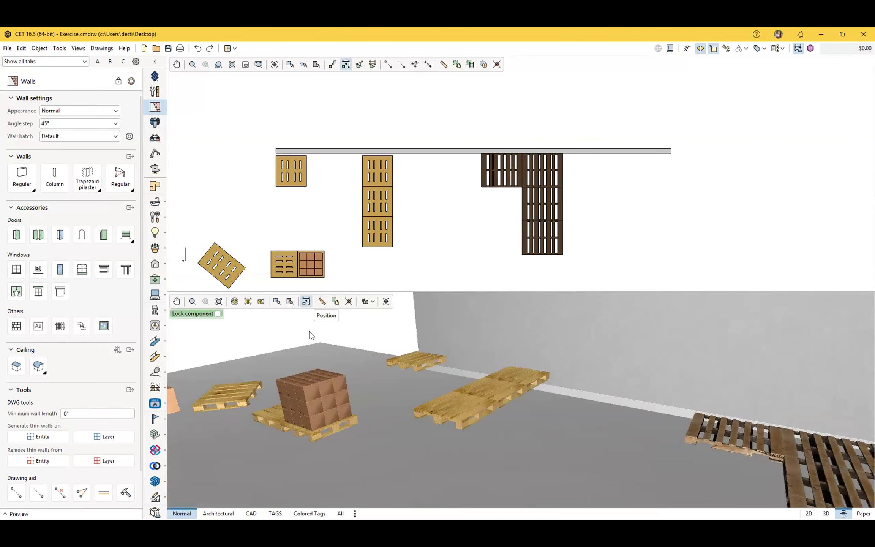
pyautogui.scroll(3, 460, 418)
pyautogui.click(460, 419)
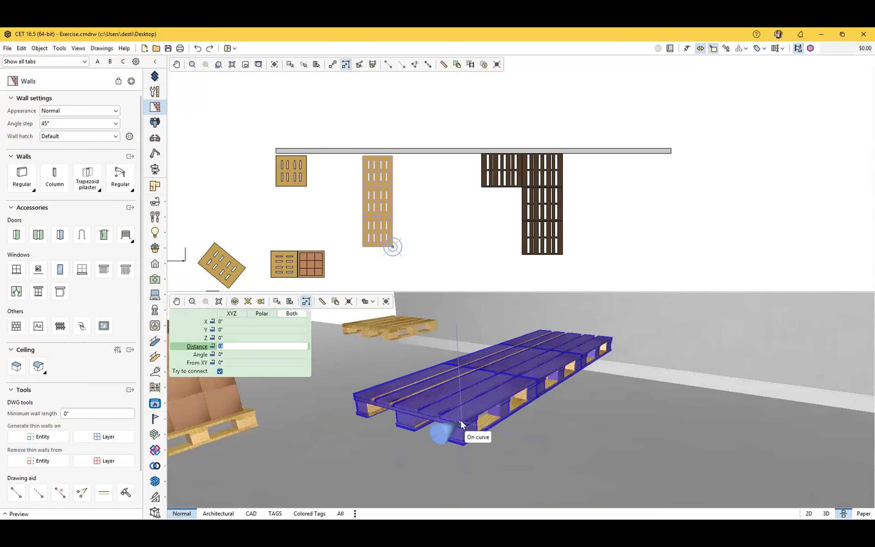
pyautogui.press('Tab')
pyautogui.press('Tab')
pyautogui.press('Tab')
pyautogui.press('Tab')
pyautogui.press('Tab')
pyautogui.press('Tab')
pyautogui.press('Tab')
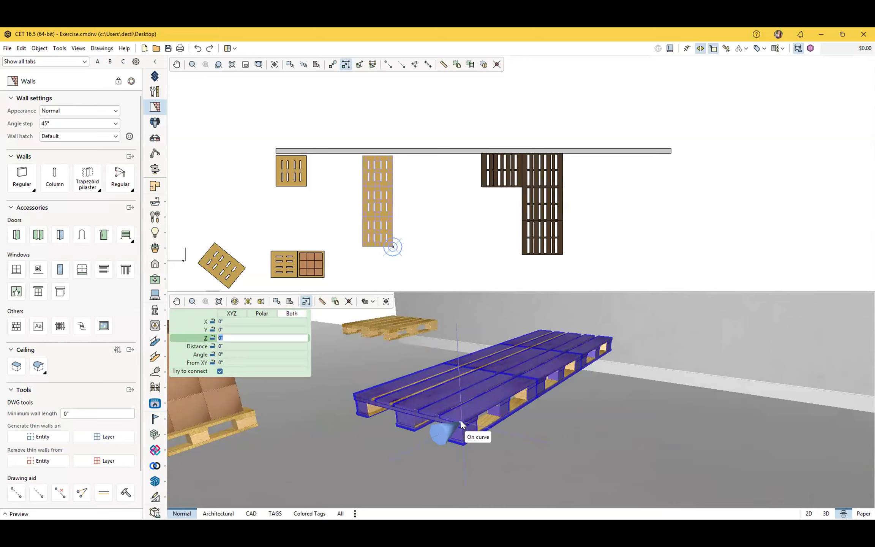
pyautogui.write("1'")
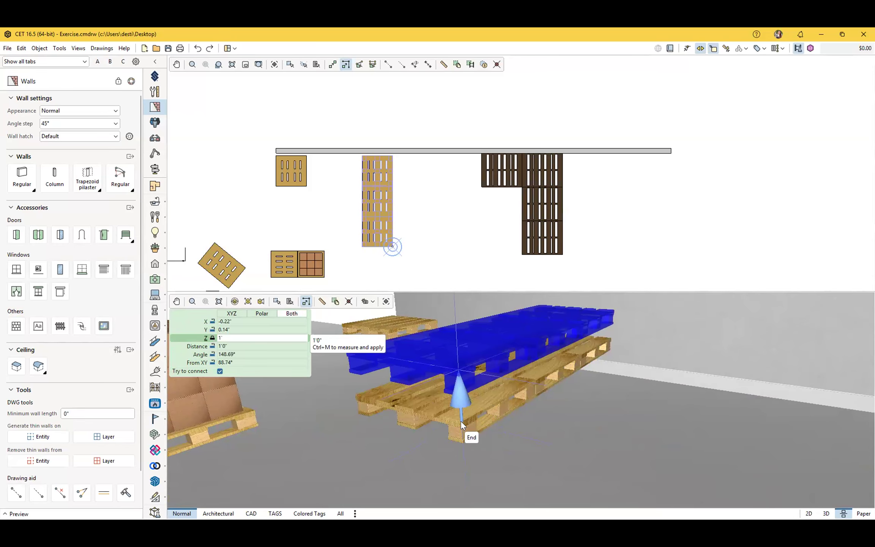
pyautogui.press('Return')
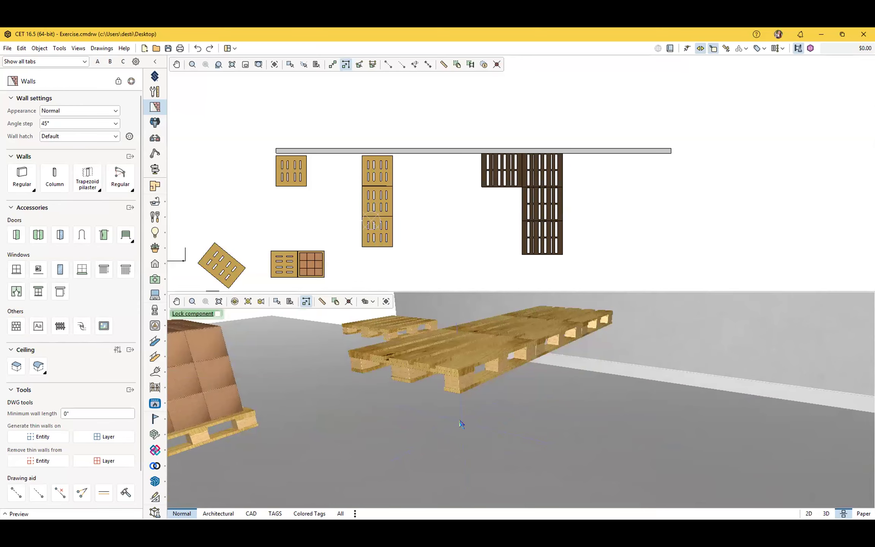
# - Set the elevation of the small cardboard box beside the light pallets to 1'
pyautogui.scroll(-2, 460, 421)
pyautogui.moveTo(489, 437)
pyautogui.mouseDown(button='middle')
pyautogui.moveTo(443, 427)
pyautogui.moveTo(482, 436)
pyautogui.mouseUp(button='middle')
pyautogui.scroll(-2, 482, 436)
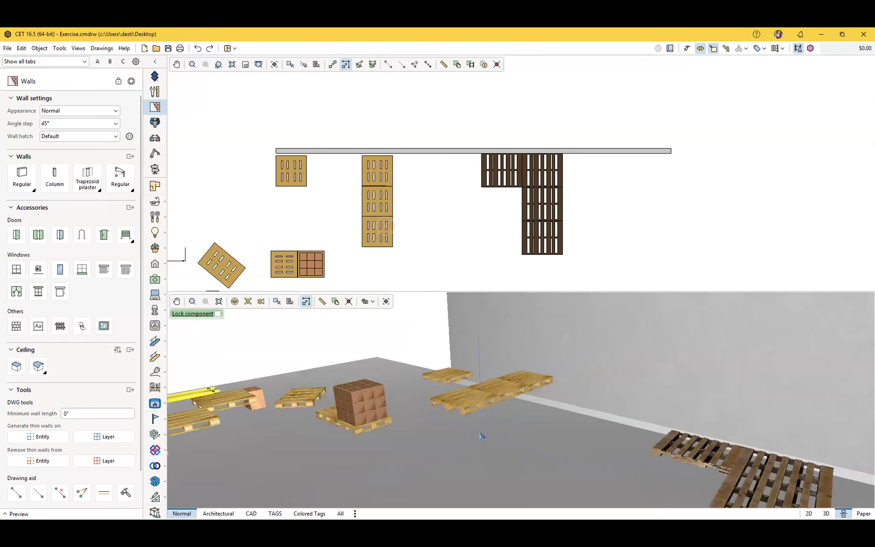
pyautogui.click(264, 400)
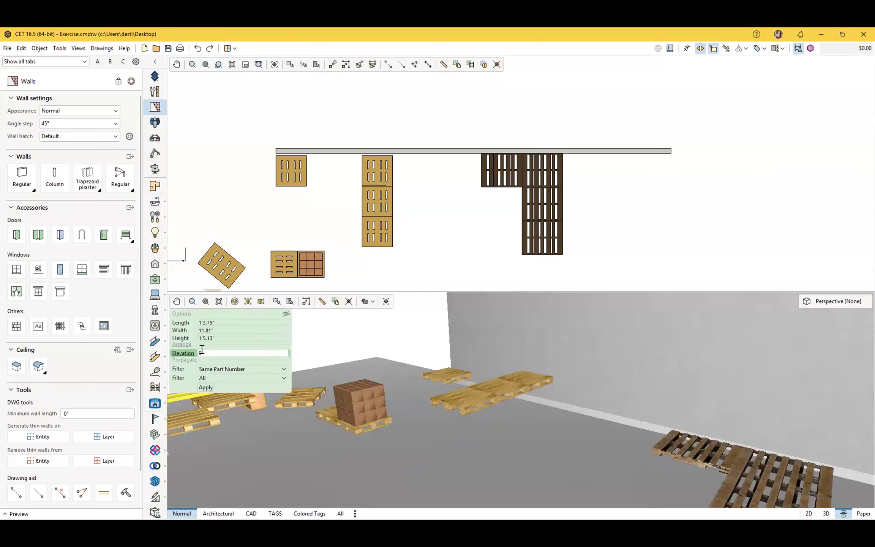
pyautogui.click(190, 354)
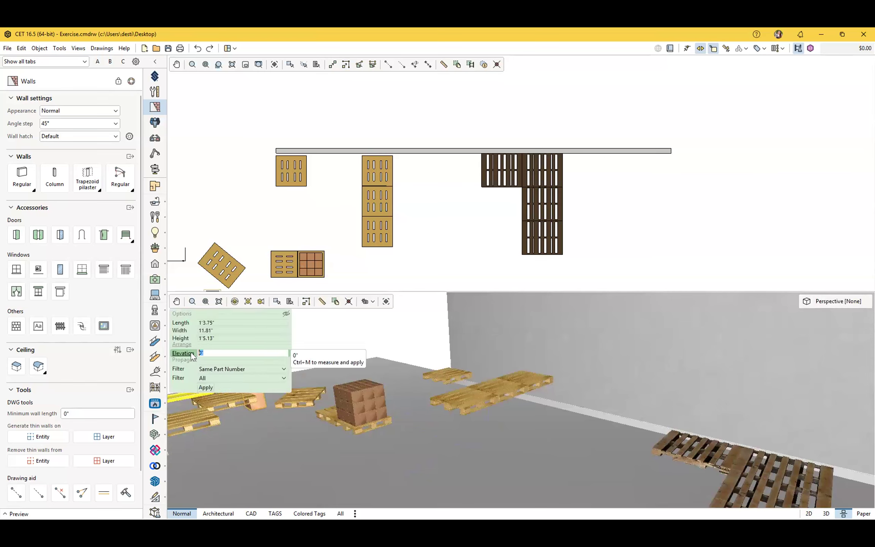
pyautogui.write("1'")
pyautogui.moveTo(356, 464)
pyautogui.mouseDown(button='middle')
pyautogui.moveTo(336, 446)
pyautogui.moveTo(359, 469)
pyautogui.moveTo(366, 446)
pyautogui.moveTo(330, 453)
pyautogui.moveTo(360, 468)
pyautogui.mouseUp(button='middle')
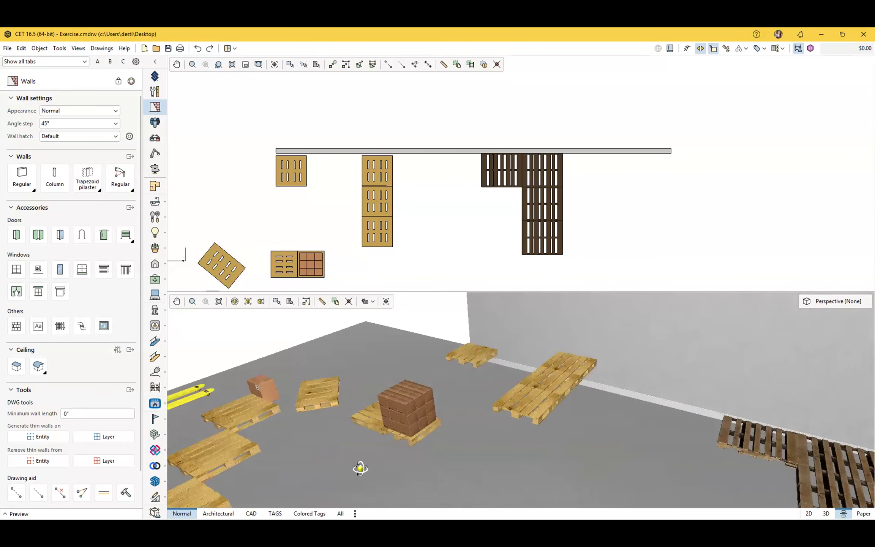
# - Inspect the elevation of the front pallet in the raised three-pallet column
pyautogui.moveTo(524, 457); pyautogui.dragTo(525, 433, button='middle')
pyautogui.moveTo(465, 447); pyautogui.dragTo(304, 449, button='middle')
pyautogui.moveTo(359, 461); pyautogui.dragTo(368, 459, button='middle')
pyautogui.moveTo(410, 437); pyautogui.dragTo(373, 413, button='middle')
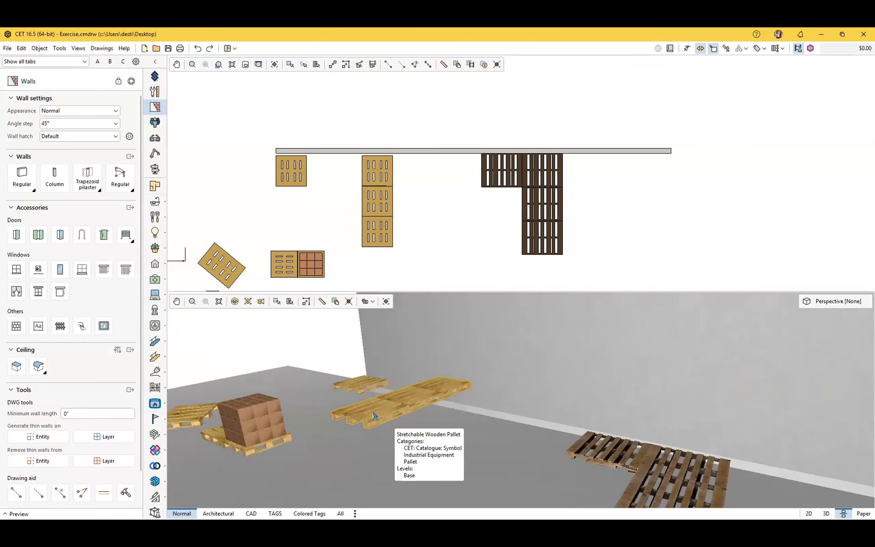
pyautogui.click(374, 416)
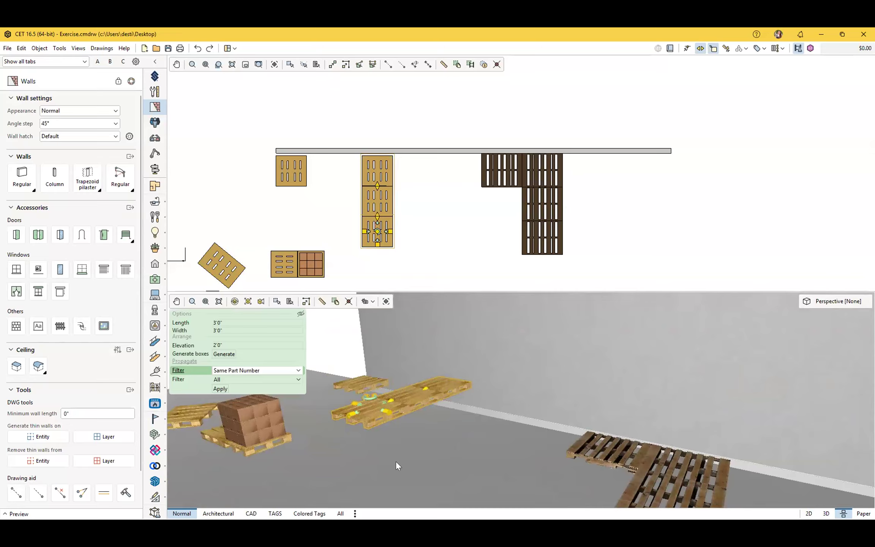
pyautogui.press('Escape')
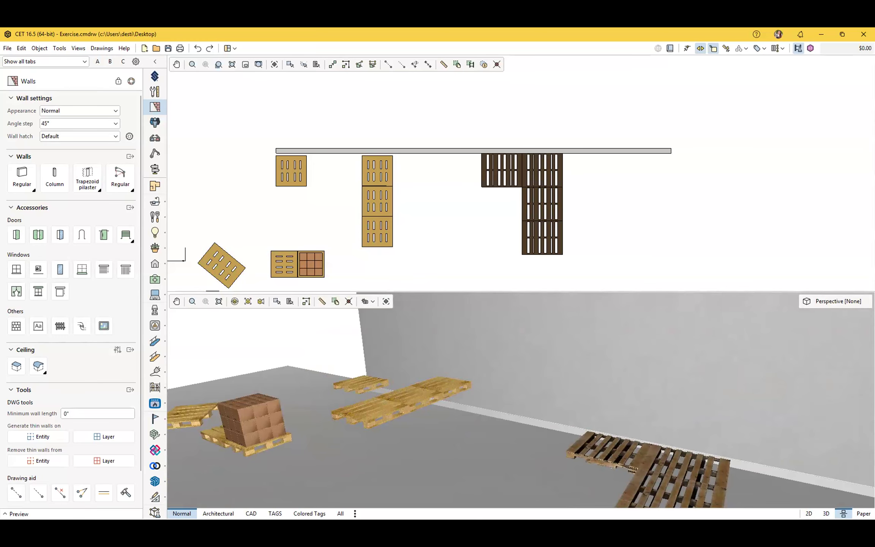
# - Switch to the PDF course handout and review the Manipulating Symbols: Position pages and the exercise page after them
pyautogui.hotkey('alt', 'Tab')
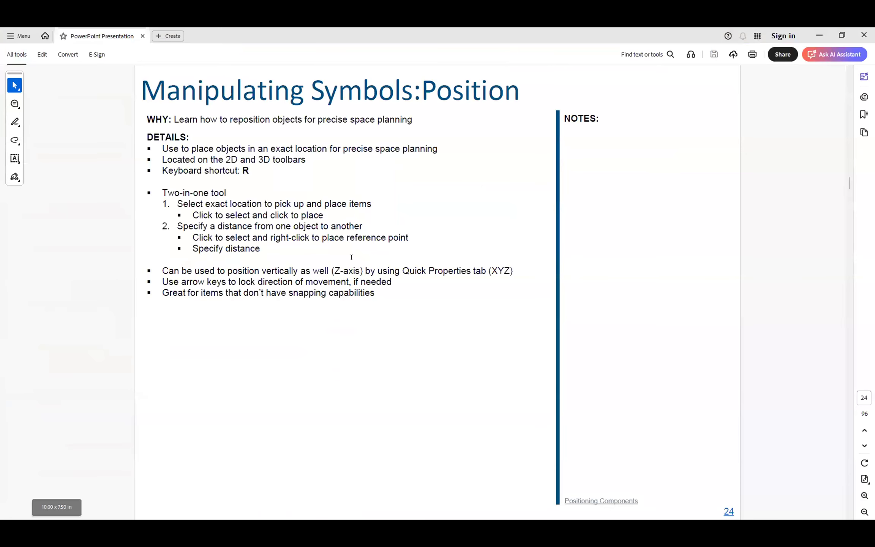
pyautogui.scroll(-1, 352, 258)
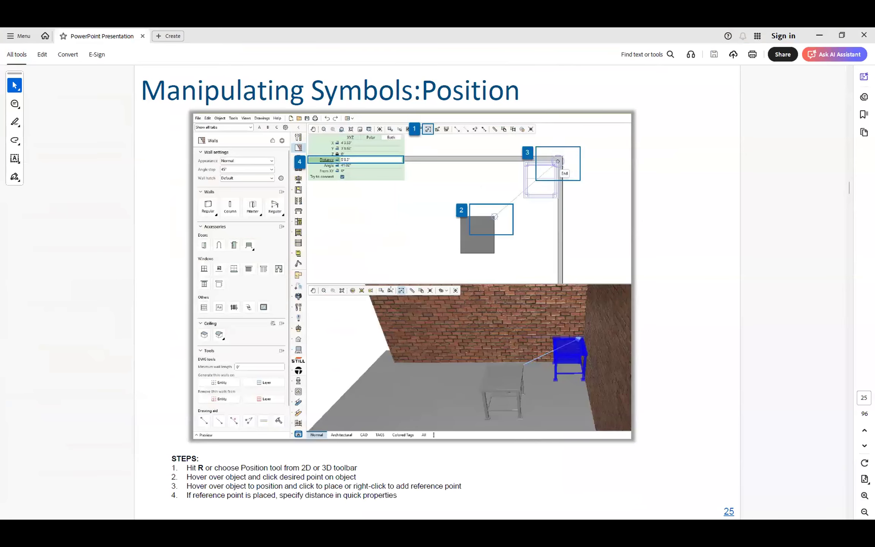
pyautogui.scroll(1, 391, 289)
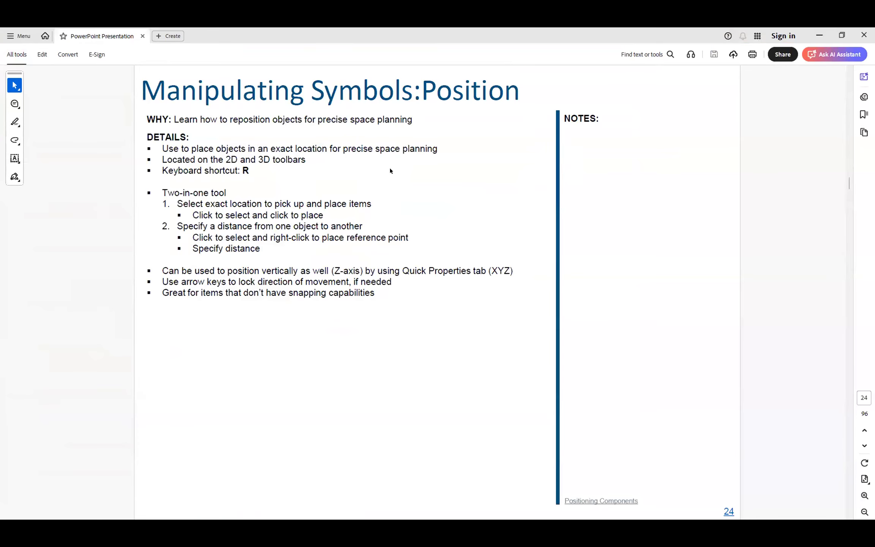
pyautogui.scroll(-1, 339, 316)
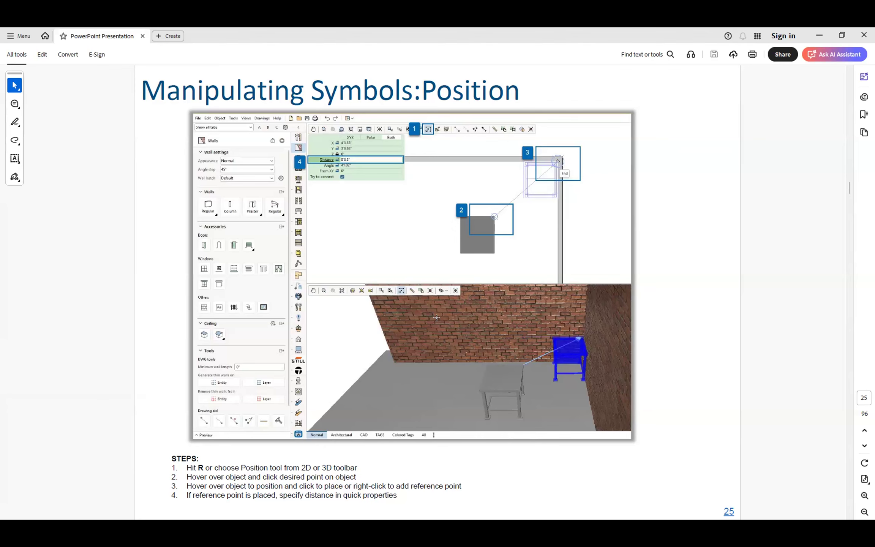
pyautogui.scroll(-1, 437, 317)
pyautogui.scroll(1, 441, 312)
pyautogui.scroll(1, 448, 311)
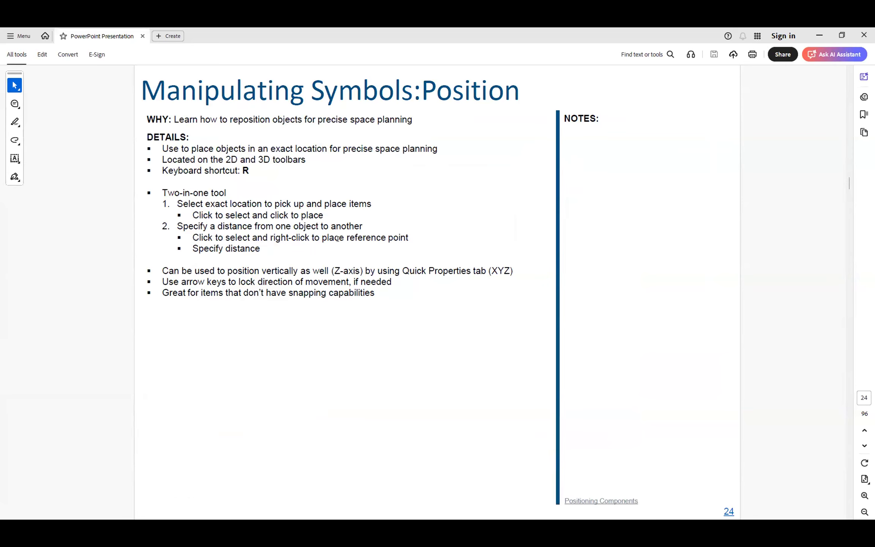
pyautogui.scroll(-1, 335, 239)
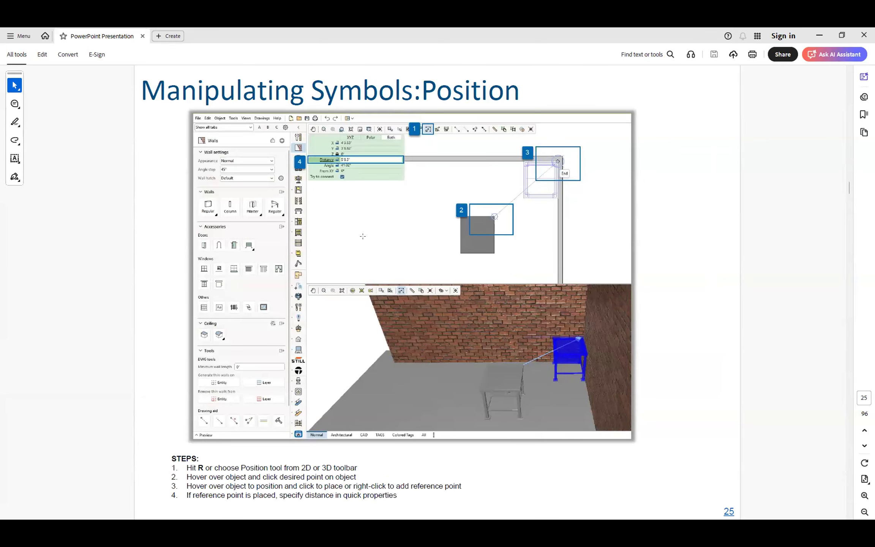
pyautogui.scroll(-1, 362, 236)
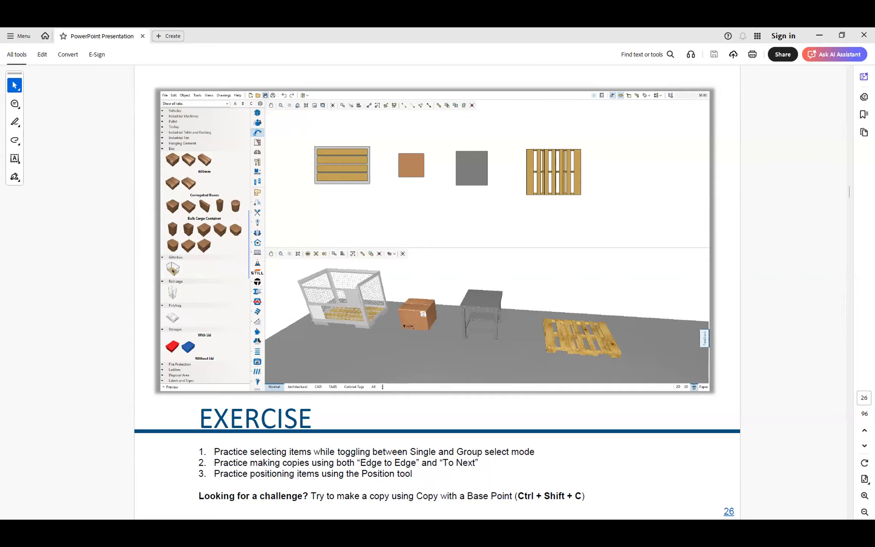
# - Switch back to CET, select the light pallet at the wall's left end and move its Quick Properties box near the wall's right end
pyautogui.hotkey('alt', 'Tab')
pyautogui.click(295, 162)
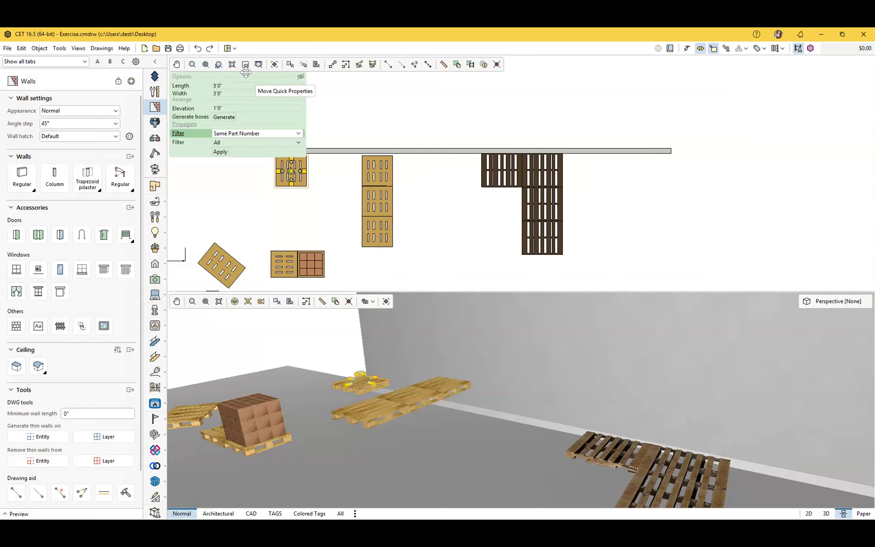
pyautogui.moveTo(246, 72); pyautogui.dragTo(499, 133)
pyautogui.moveTo(276, 158); pyautogui.dragTo(710, 93)
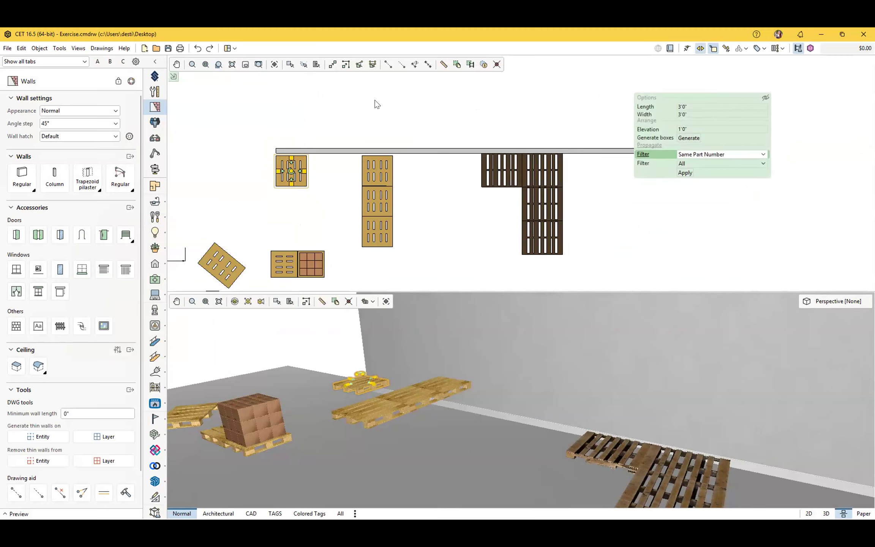
# - Return the pallet's Quick Properties box to its default spot and toggle its visibility off and on
pyautogui.click(174, 77)
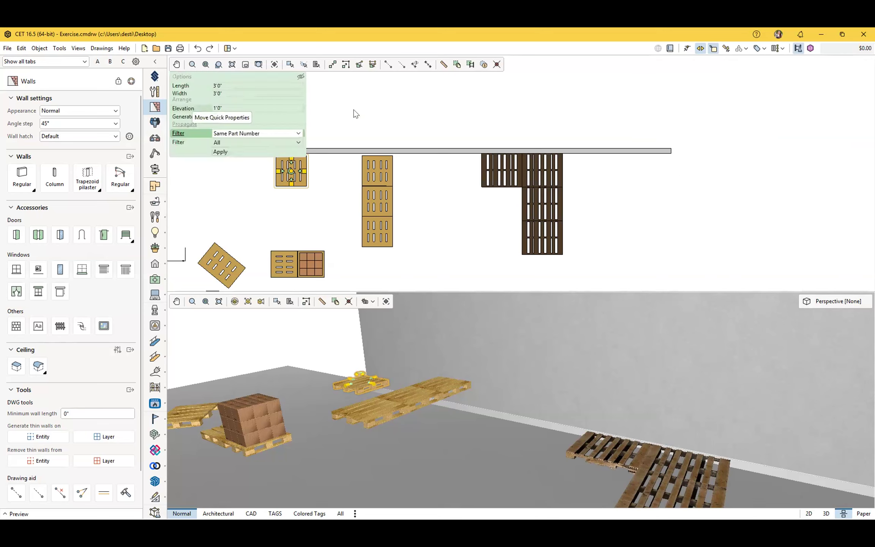
pyautogui.click(301, 77)
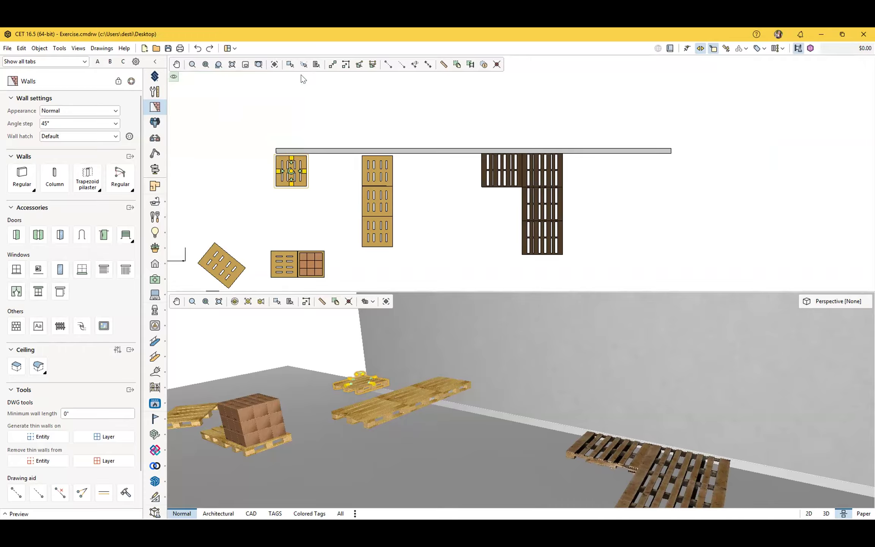
pyautogui.click(173, 78)
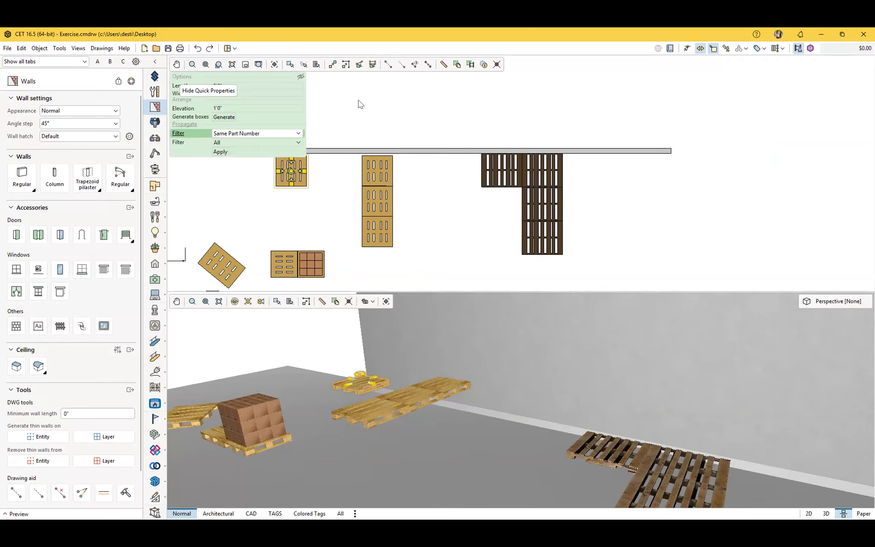
pyautogui.click(360, 100)
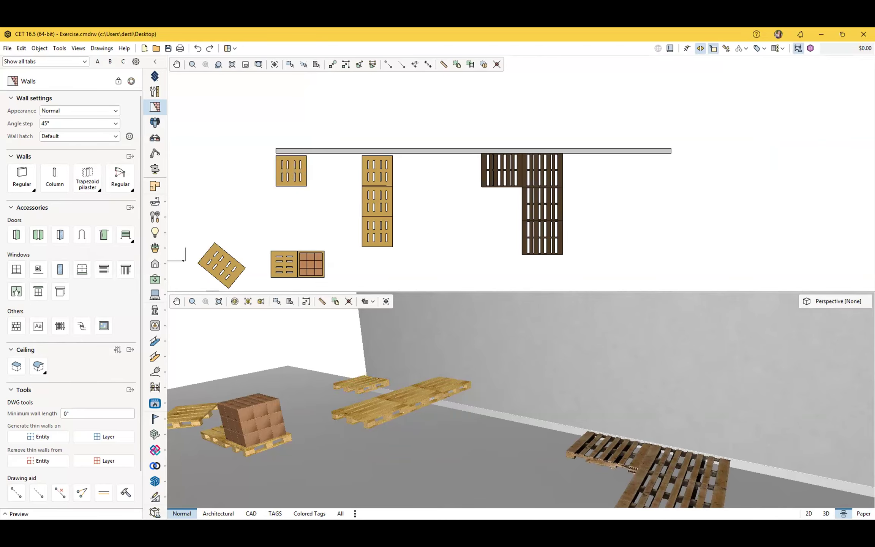
# - Switch to the PDF course handout and review the exercise page on selecting, copying and positioning items
pyautogui.hotkey('alt', 'Tab')
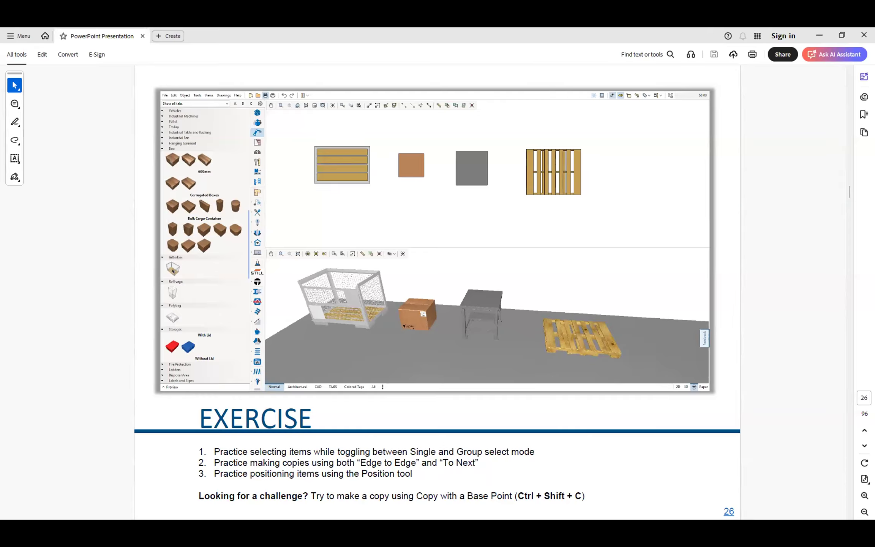
pyautogui.scroll(-1, 361, 312)
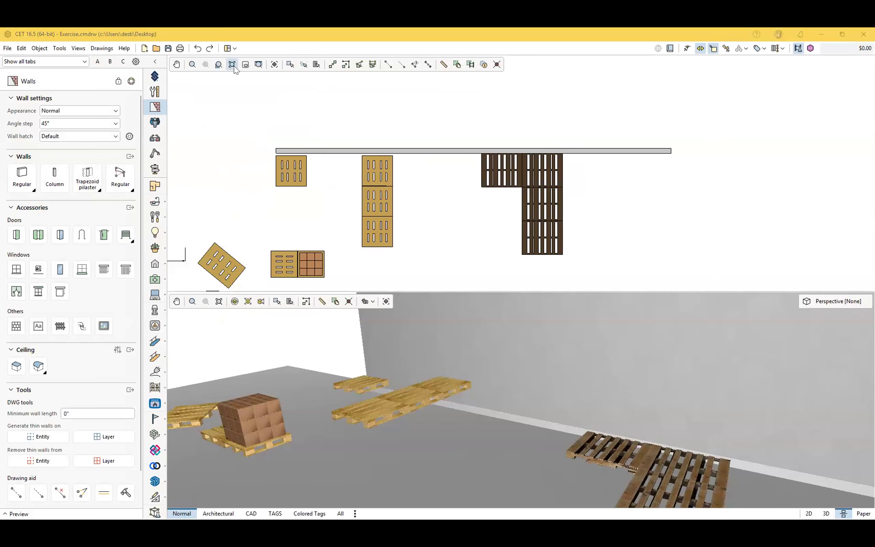
# - Switch back to CET, fit all objects in both the 2D and 3D views and explore the model in 3D
pyautogui.click(232, 65)
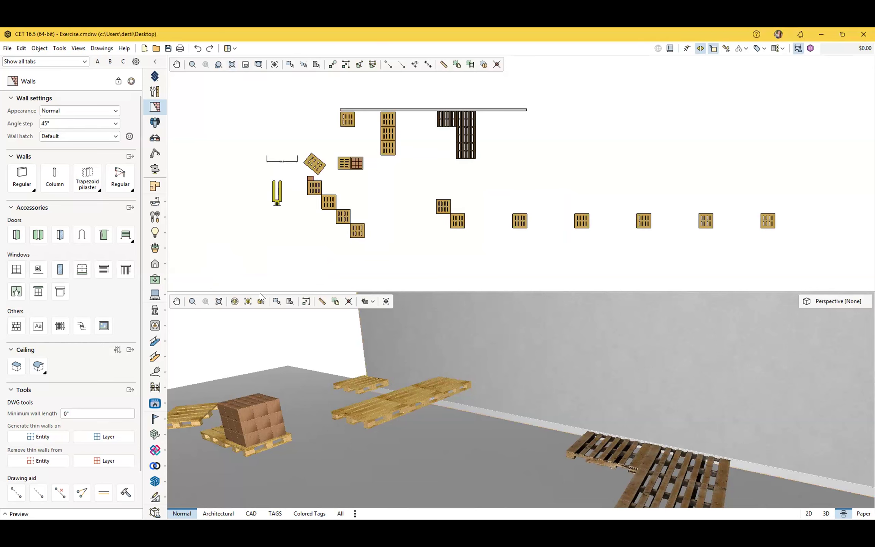
pyautogui.click(219, 301)
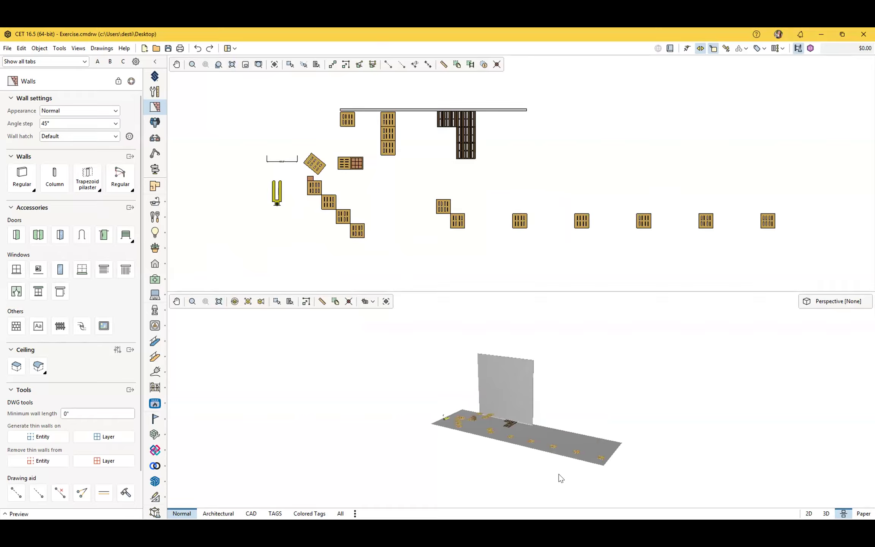
pyautogui.scroll(4, 505, 438)
pyautogui.moveTo(522, 442); pyautogui.dragTo(540, 443, button='middle')
pyautogui.scroll(-4, 469, 420)
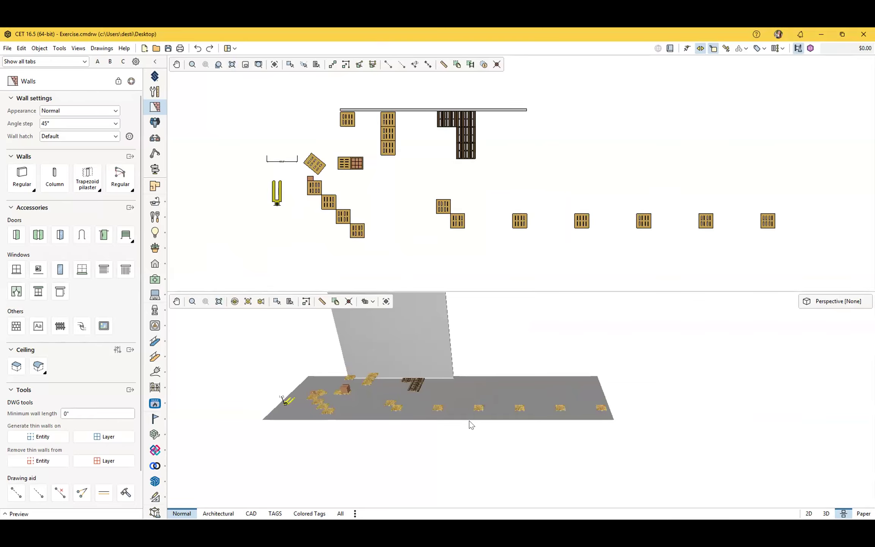
pyautogui.scroll(-3, 470, 421)
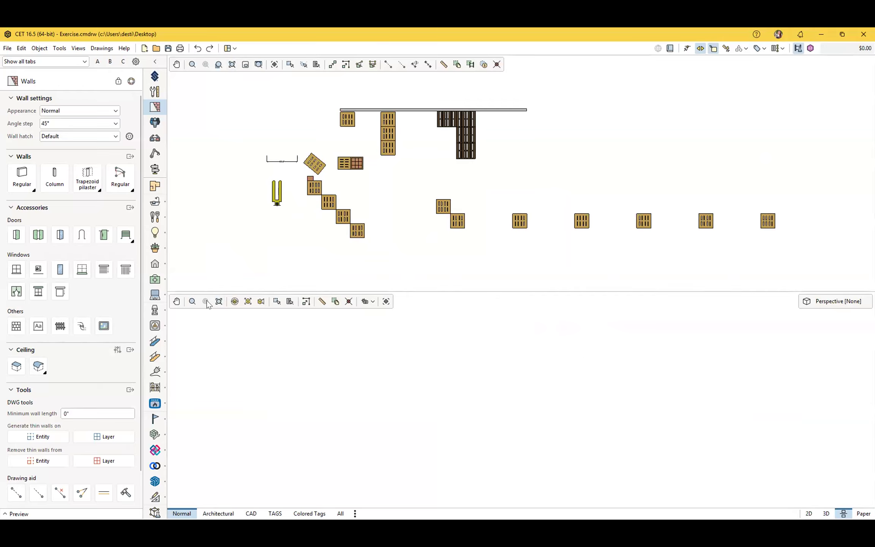
# - Refit the 3D view and frame the wall and the pallets from the front
pyautogui.click(219, 302)
pyautogui.moveTo(545, 389); pyautogui.dragTo(467, 442, button='middle')
pyautogui.scroll(5, 520, 422)
pyautogui.scroll(-1, 478, 439)
pyautogui.scroll(3, 476, 443)
pyautogui.scroll(-1, 478, 443)
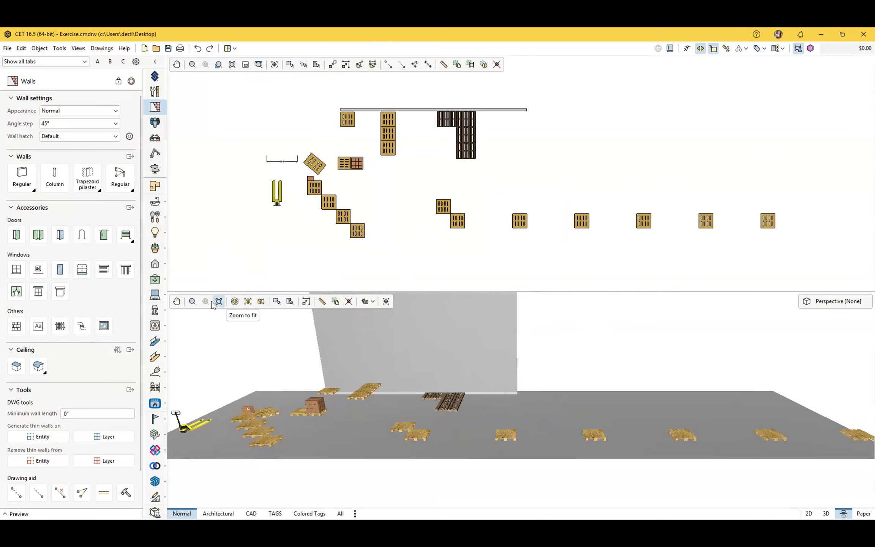
# - Zoom both views in on the selected group with the stacked square boxes, then deselect it and zoom back out
pyautogui.click(313, 408)
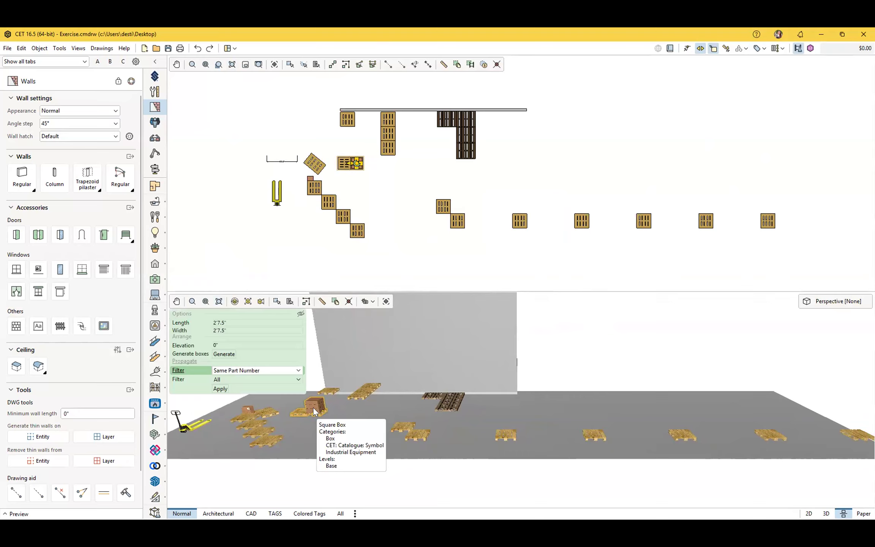
pyautogui.click(205, 302)
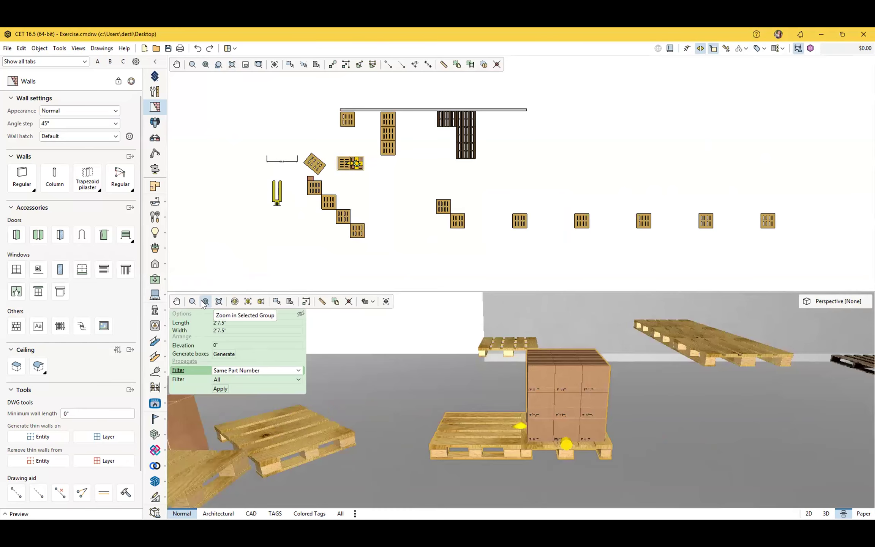
pyautogui.click(205, 65)
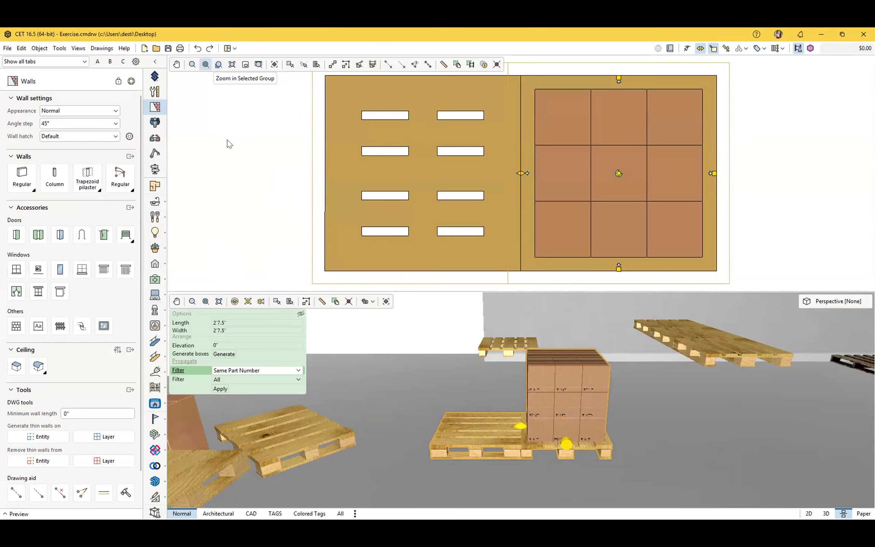
pyautogui.click(248, 164)
pyautogui.scroll(-3, 250, 221)
pyautogui.scroll(-5, 359, 373)
pyautogui.scroll(-3, 359, 373)
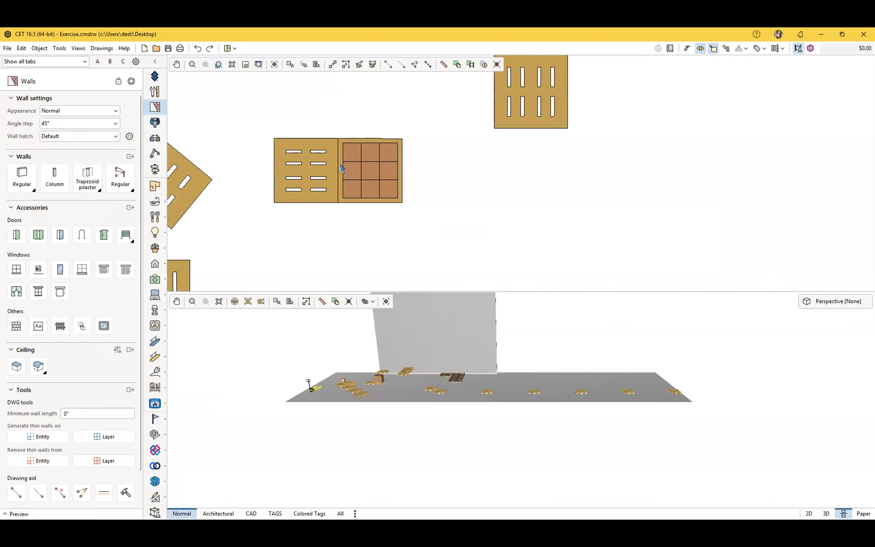
pyautogui.scroll(-4, 352, 189)
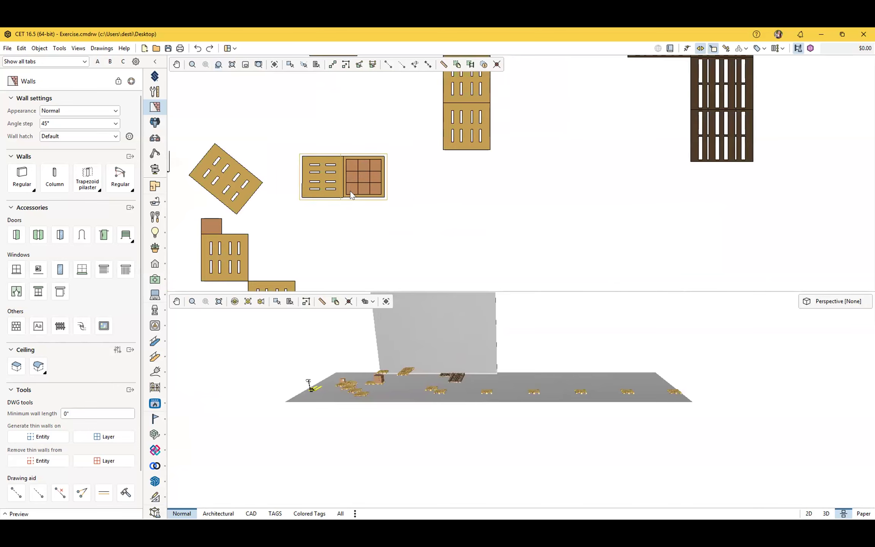
# - Use the 2D overview map with a smaller view frame to jump to the last two pallets of the long row
pyautogui.click(244, 66)
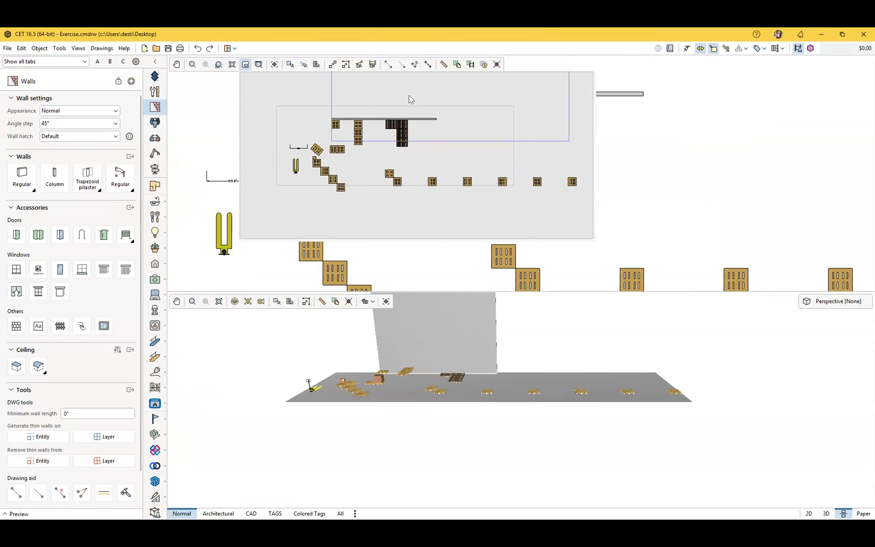
pyautogui.click(451, 148)
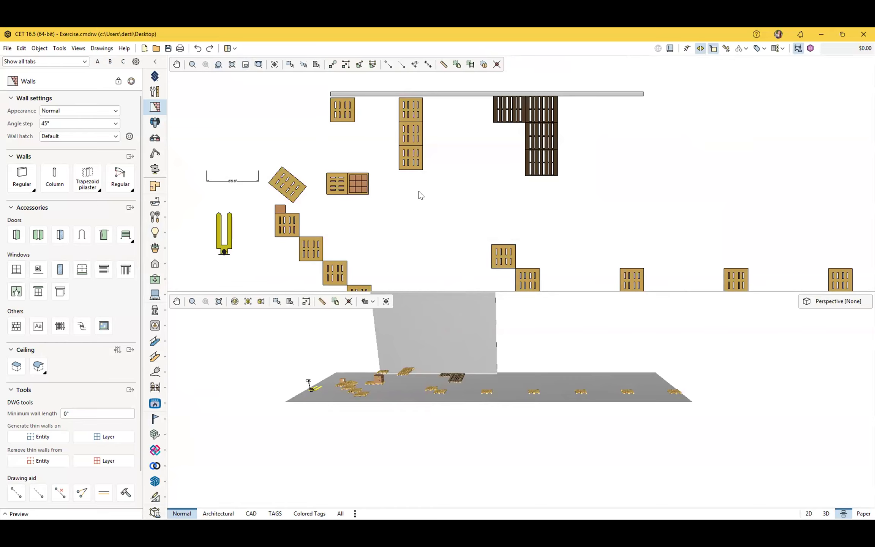
pyautogui.click(245, 64)
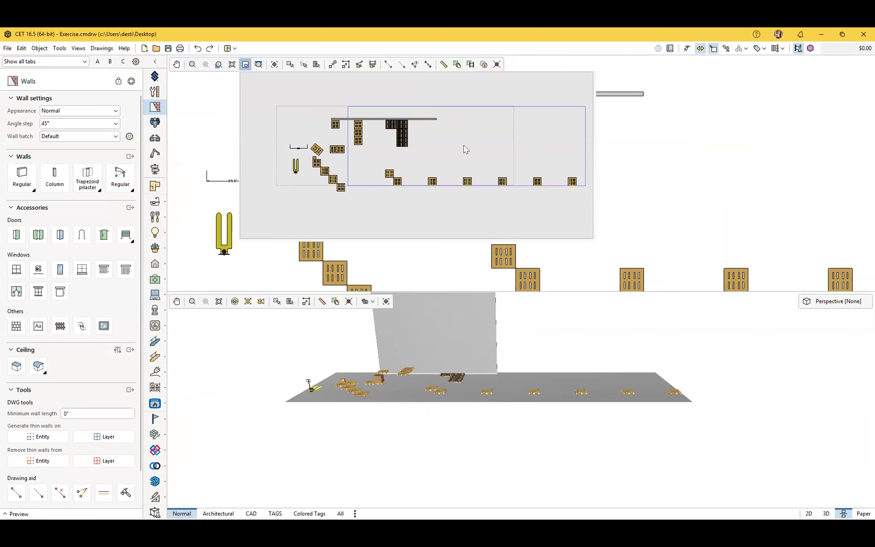
pyautogui.scroll(5, 390, 136)
pyautogui.scroll(2, 367, 160)
pyautogui.scroll(-7, 366, 160)
pyautogui.scroll(3, 367, 163)
pyautogui.scroll(2, 367, 164)
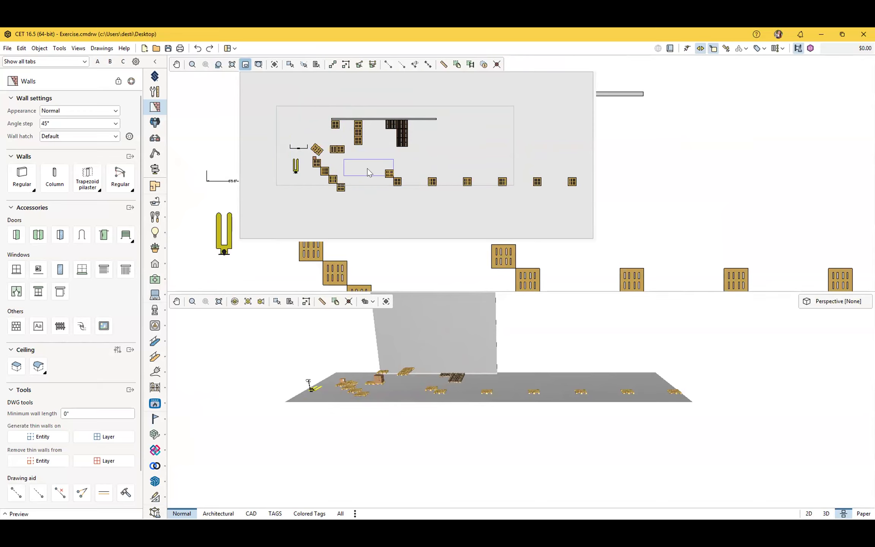
pyautogui.scroll(-4, 364, 172)
pyautogui.scroll(4, 330, 178)
pyautogui.scroll(2, 551, 182)
pyautogui.click(554, 180)
pyautogui.click(359, 64)
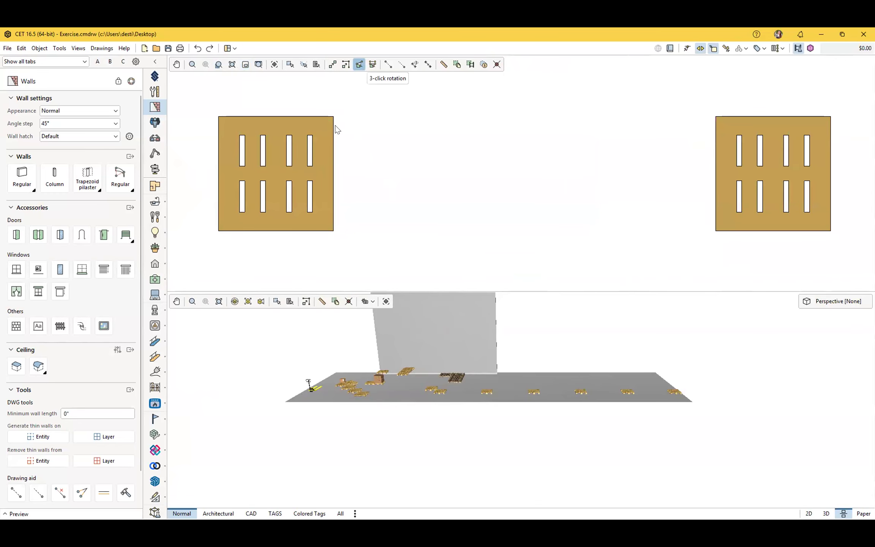
# - Use the 2D overview map to return to the light pallet at the wall and frame the whole wall with its pallets
pyautogui.click(246, 64)
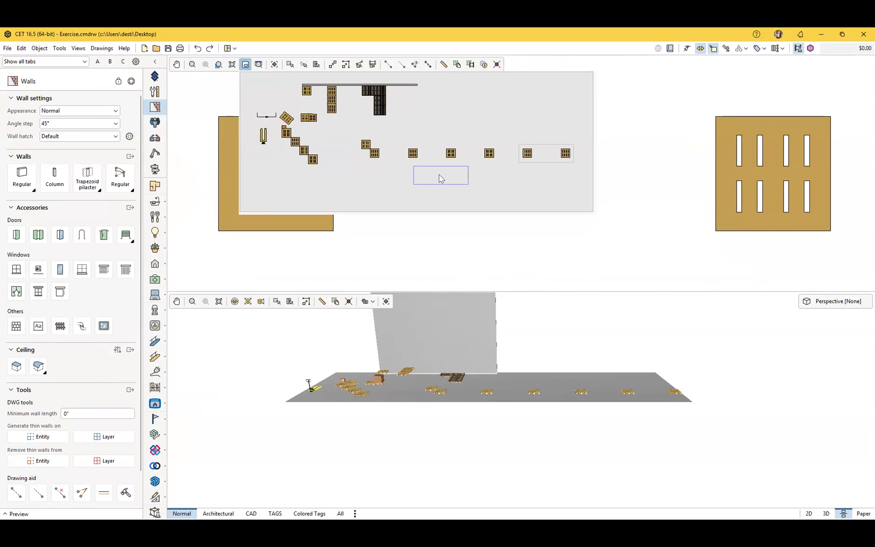
pyautogui.scroll(-6, 448, 175)
pyautogui.scroll(4, 448, 175)
pyautogui.click(239, 225)
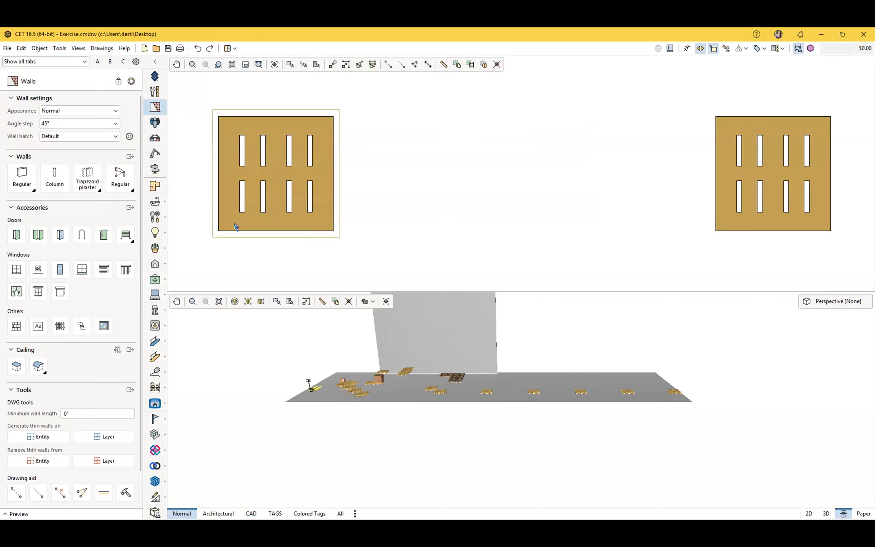
pyautogui.click(246, 64)
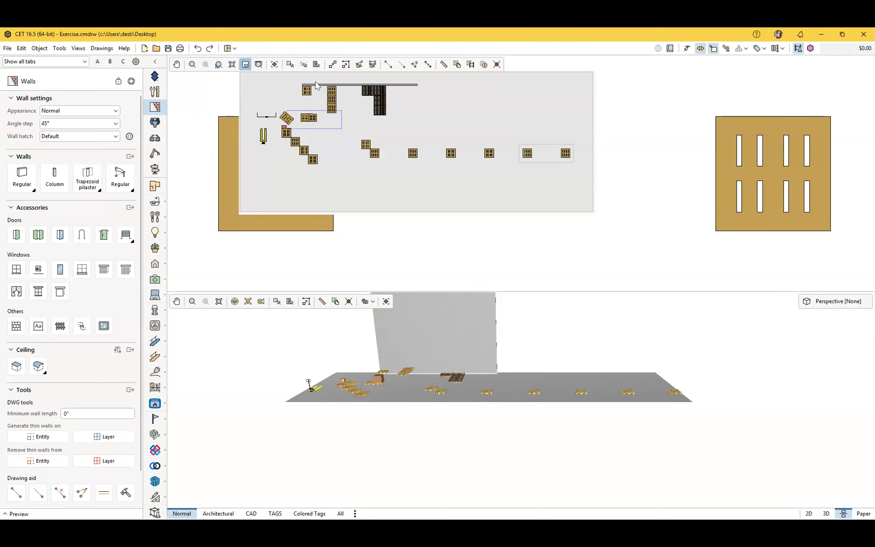
pyautogui.click(311, 95)
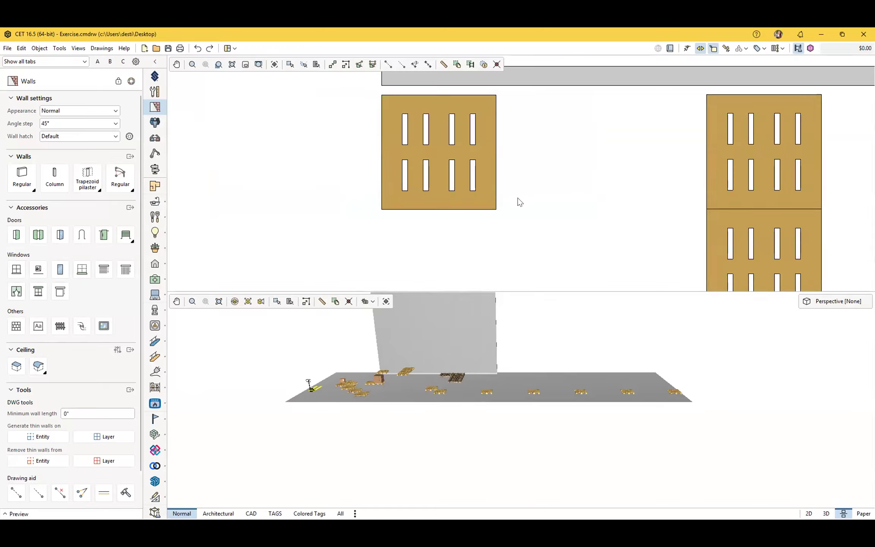
pyautogui.scroll(-3, 518, 198)
pyautogui.scroll(-1, 636, 205)
pyautogui.moveTo(636, 209); pyautogui.dragTo(472, 166, button='middle')
pyautogui.scroll(1, 418, 169)
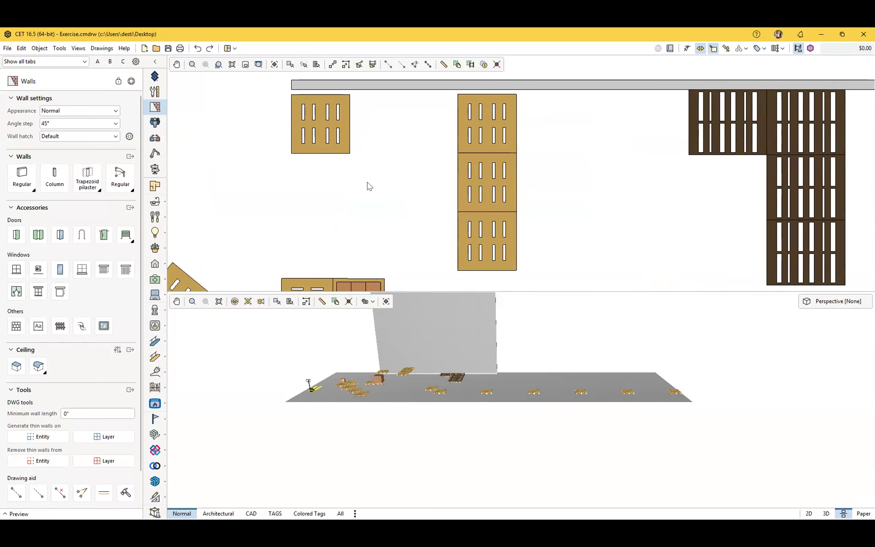
pyautogui.scroll(-3, 365, 192)
pyautogui.moveTo(363, 196); pyautogui.dragTo(377, 166, button='middle')
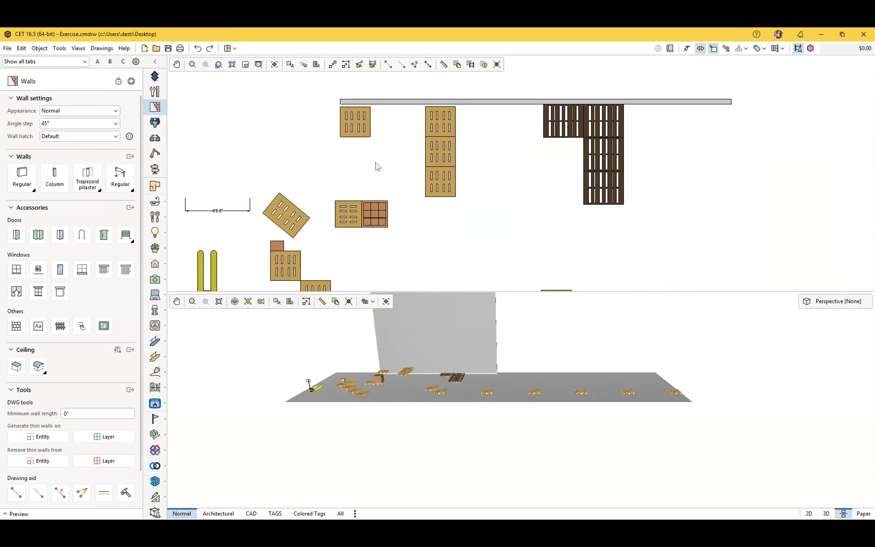
# - Lasso-select the wall, the light pallets below it and the boxed pallet group, then clear the selection
pyautogui.click(443, 64)
pyautogui.click(302, 67)
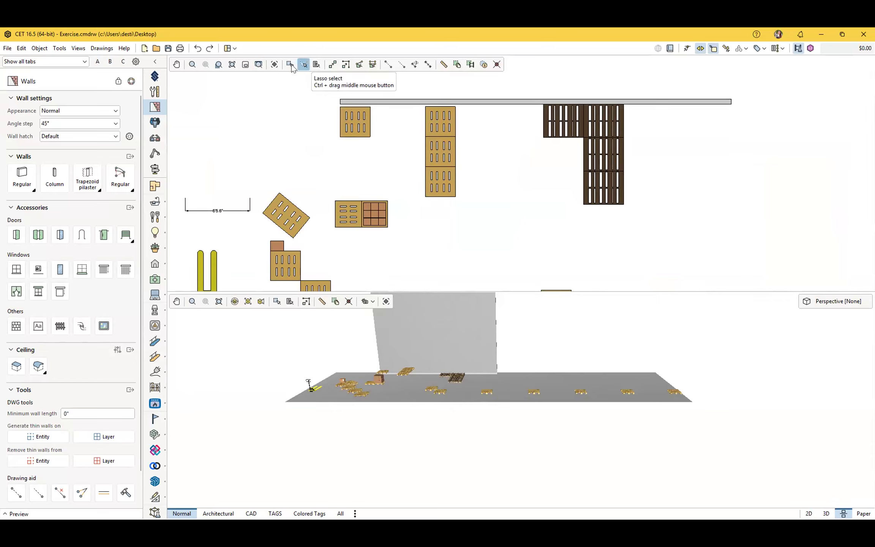
pyautogui.click(304, 65)
pyautogui.moveTo(299, 129); pyautogui.dragTo(357, 138, button='middle')
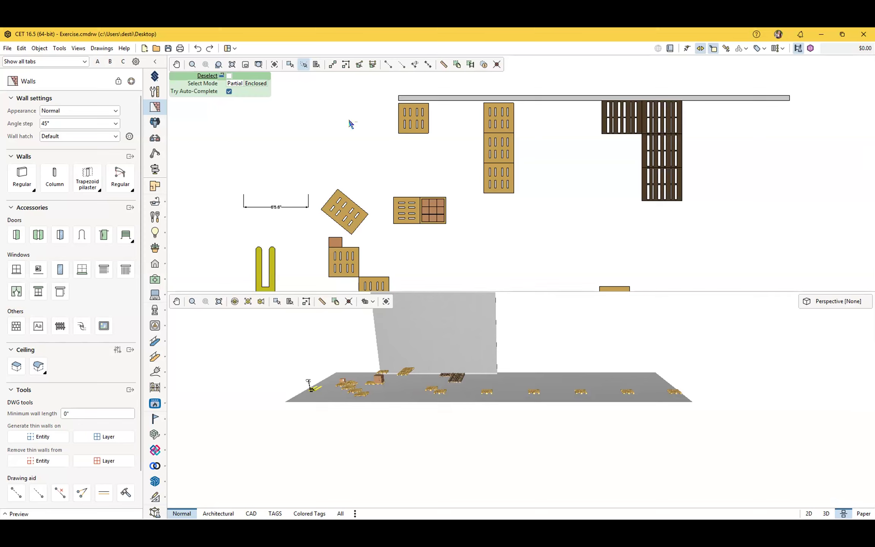
pyautogui.click(256, 83)
pyautogui.moveTo(326, 114)
pyautogui.mouseDown()
pyautogui.moveTo(402, 81)
pyautogui.moveTo(566, 126)
pyautogui.moveTo(493, 265)
pyautogui.moveTo(374, 230)
pyautogui.moveTo(329, 118)
pyautogui.moveTo(308, 130)
pyautogui.mouseUp()
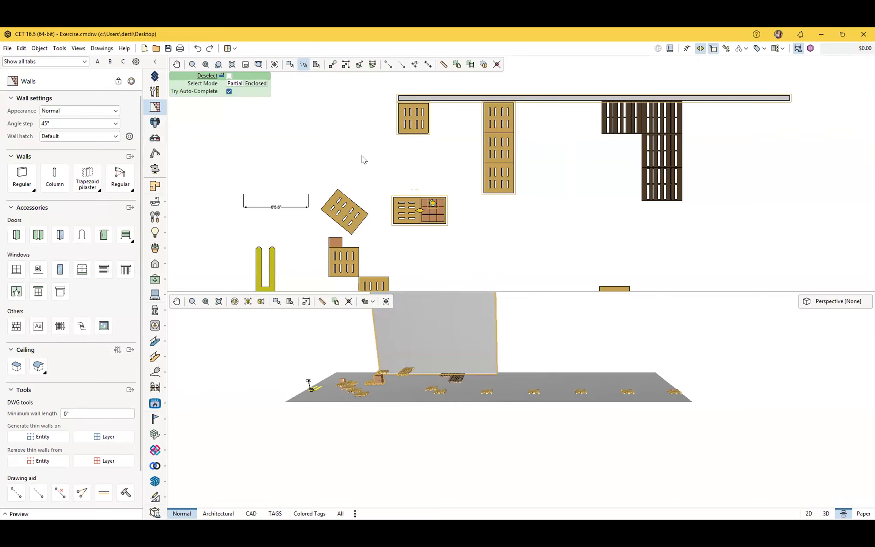
pyautogui.press('Escape')
pyautogui.press('Escape')
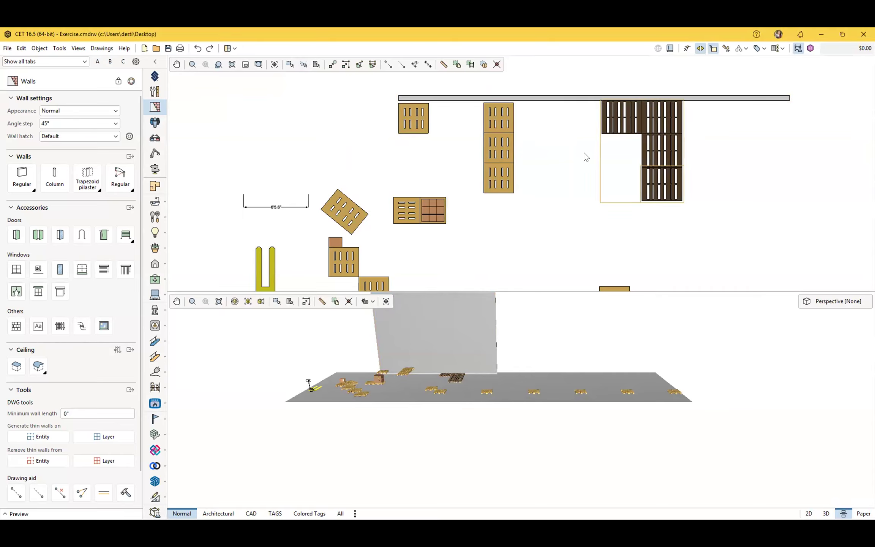
# - Lasso-select the light, boxed and dark pallet groups without the wall, and add the light pallet at the wall's left end to the selection
pyautogui.click(303, 65)
pyautogui.moveTo(332, 146)
pyautogui.mouseDown()
pyautogui.moveTo(480, 130)
pyautogui.moveTo(579, 133)
pyautogui.moveTo(575, 195)
pyautogui.moveTo(393, 226)
pyautogui.moveTo(342, 151)
pyautogui.mouseUp()
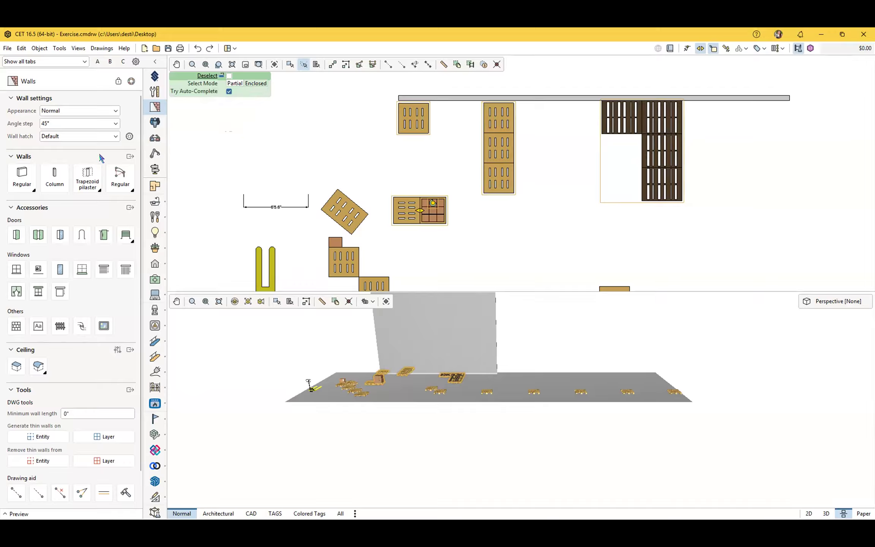
pyautogui.press('Escape')
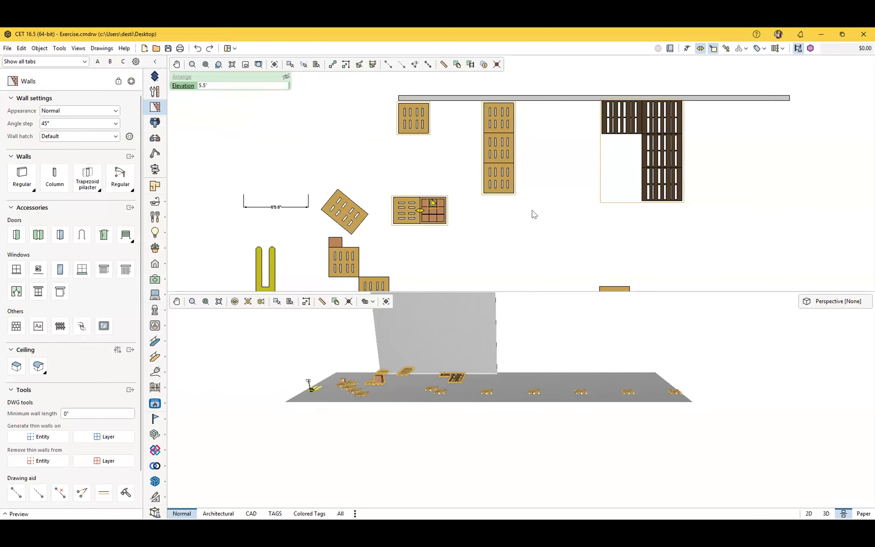
pyautogui.scroll(2, 502, 229)
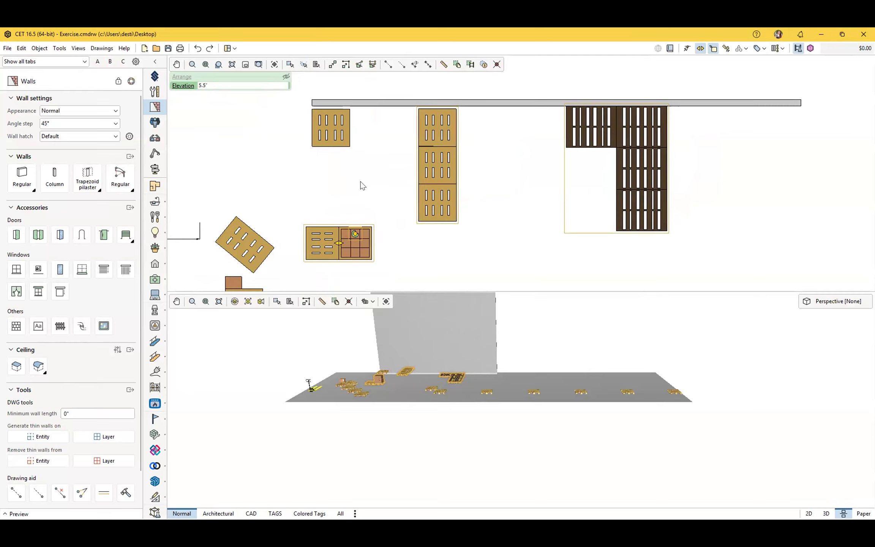
pyautogui.click(334, 140)
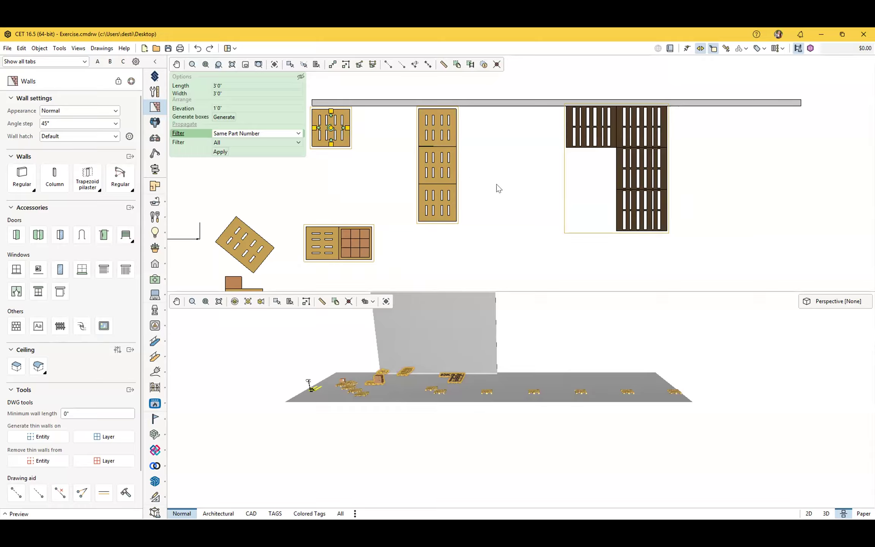
# - Clear the current selection, window-select the wall together with its light, boxed and dark pallets, and deselect everything
pyautogui.scroll(-1, 483, 183)
pyautogui.moveTo(494, 213); pyautogui.dragTo(509, 201)
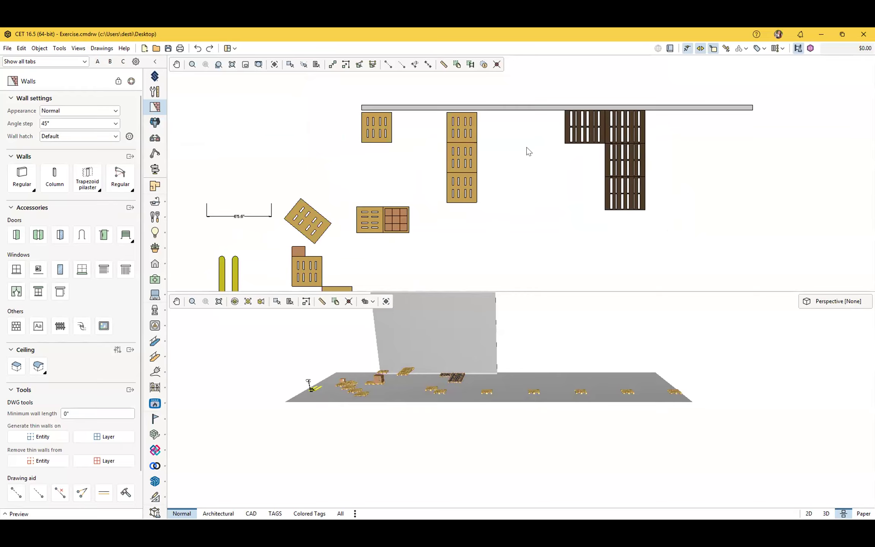
pyautogui.click(291, 64)
pyautogui.moveTo(319, 83); pyautogui.dragTo(692, 249)
pyautogui.scroll(1, 489, 224)
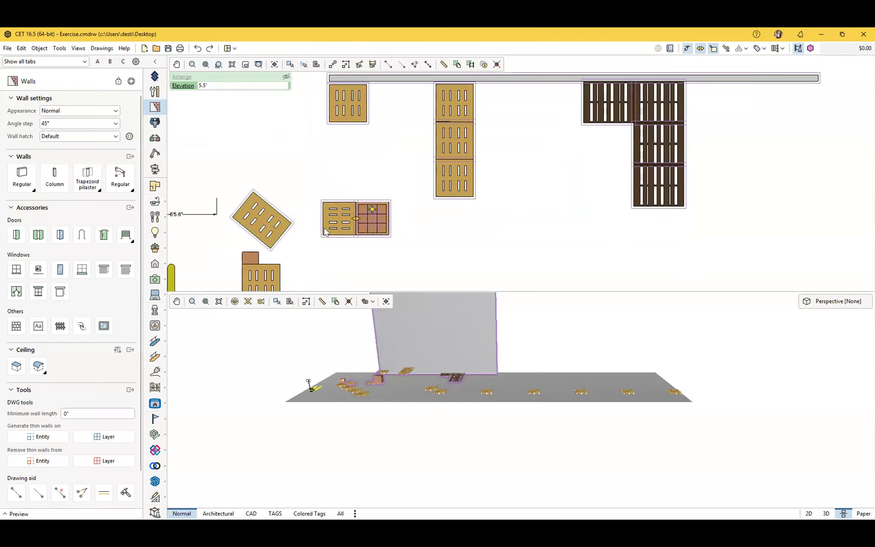
pyautogui.moveTo(401, 166); pyautogui.dragTo(321, 176, button='middle')
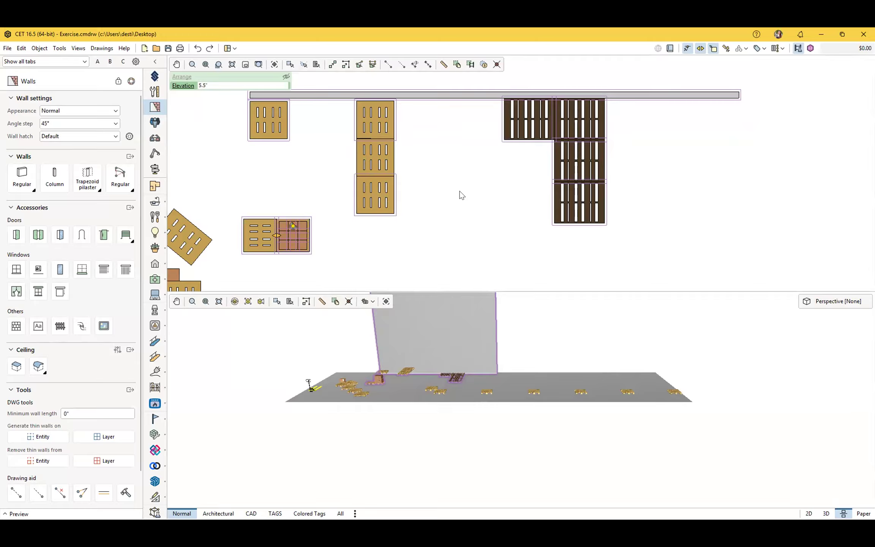
pyautogui.click(460, 191)
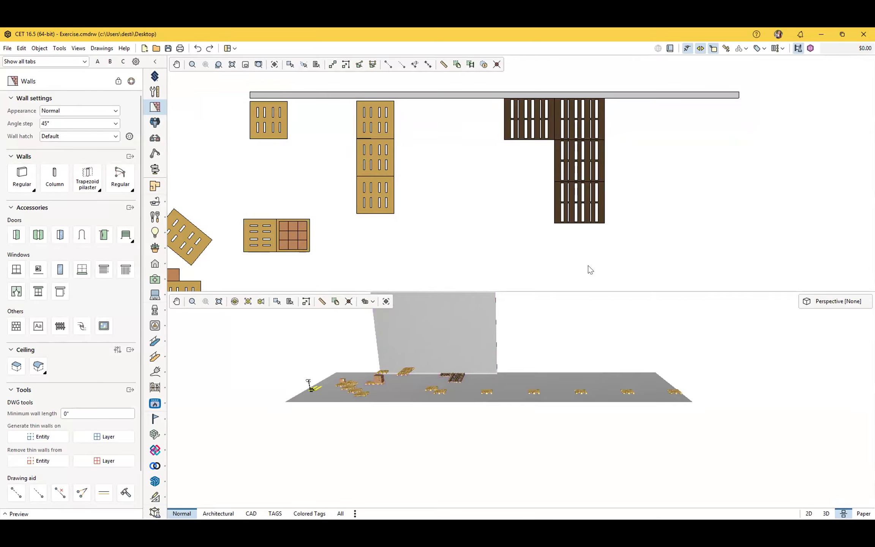
# - Window-select the pallets without the wall, remove dark pallets from the selection individually, and clear the selection
pyautogui.click(290, 64)
pyautogui.moveTo(227, 102); pyautogui.dragTo(633, 254)
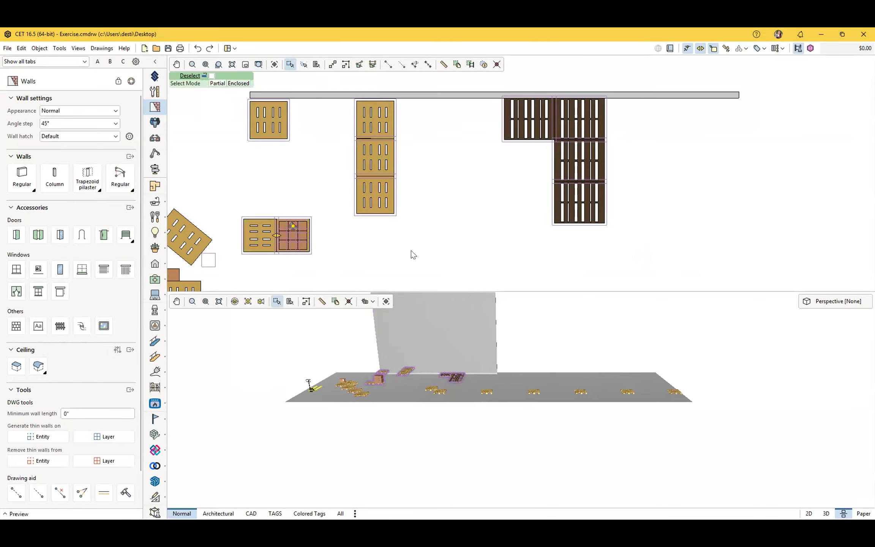
pyautogui.press('Escape')
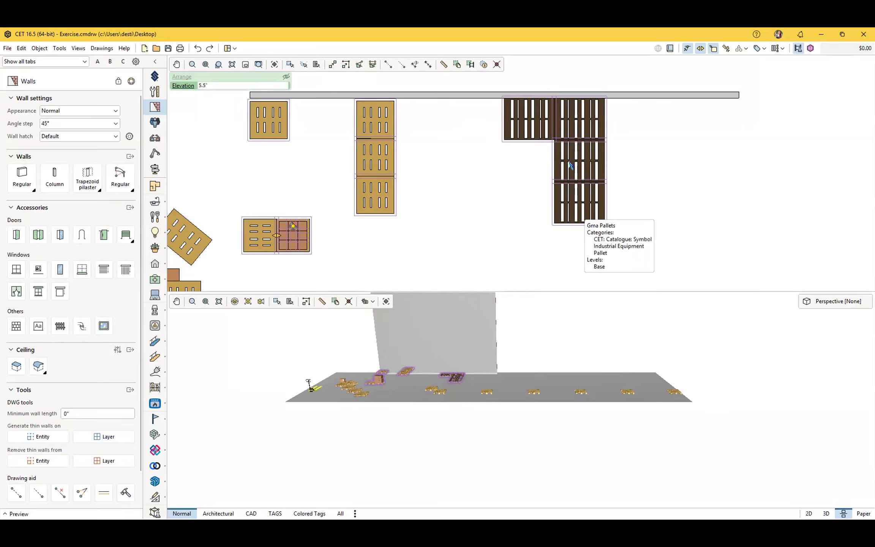
pyautogui.keyDown('ctrl'); pyautogui.click(532, 131); pyautogui.keyUp('ctrl')
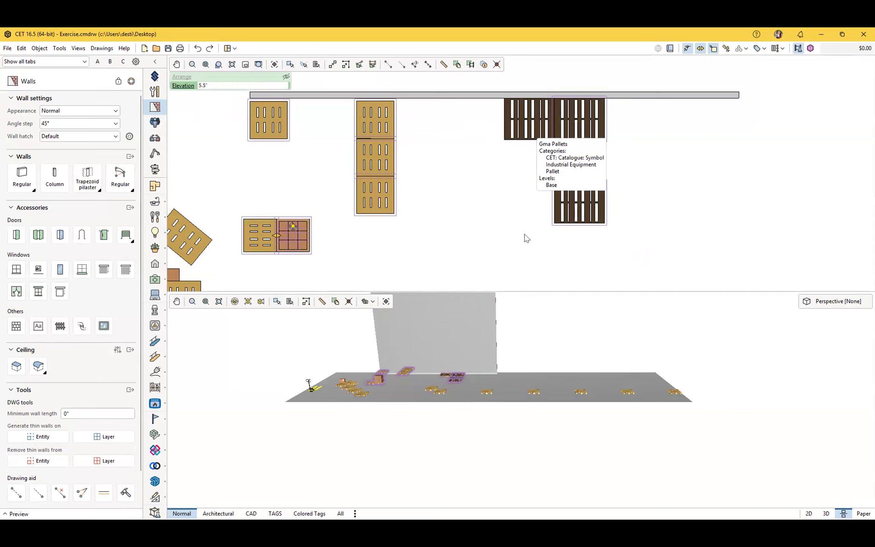
pyautogui.click(478, 189)
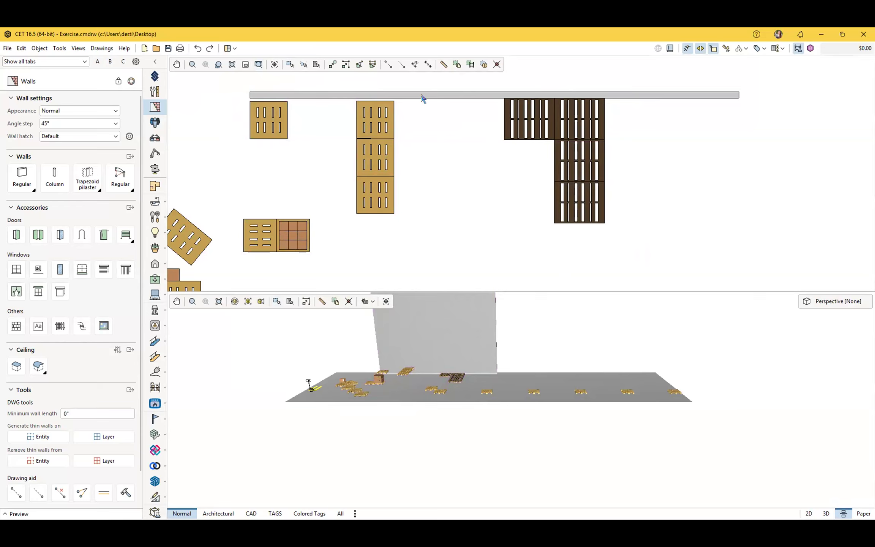
# - Draw a help line 2' long straight down from the wall's right end
pyautogui.click(388, 65)
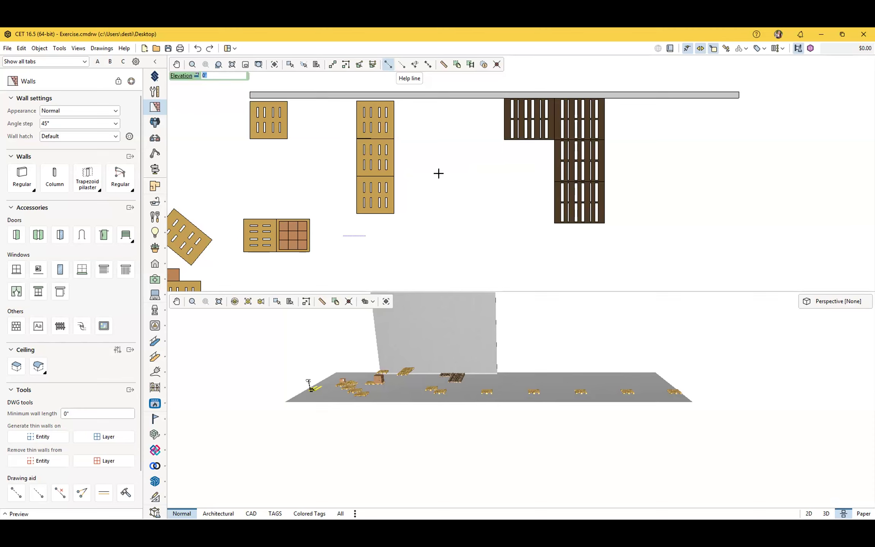
pyautogui.scroll(-1, 440, 192)
pyautogui.moveTo(440, 192); pyautogui.dragTo(387, 195, button='middle')
pyautogui.scroll(1, 341, 197)
pyautogui.scroll(-1, 386, 196)
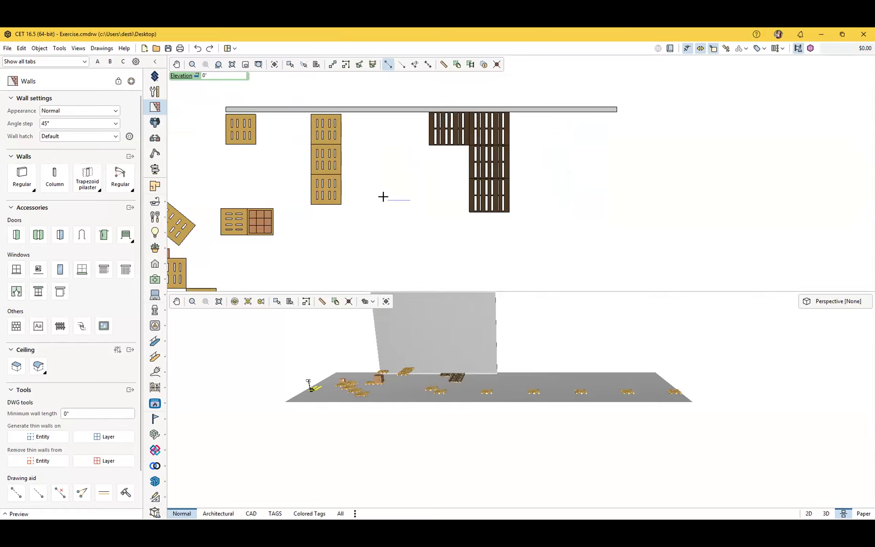
pyautogui.moveTo(381, 196); pyautogui.dragTo(351, 195, button='middle')
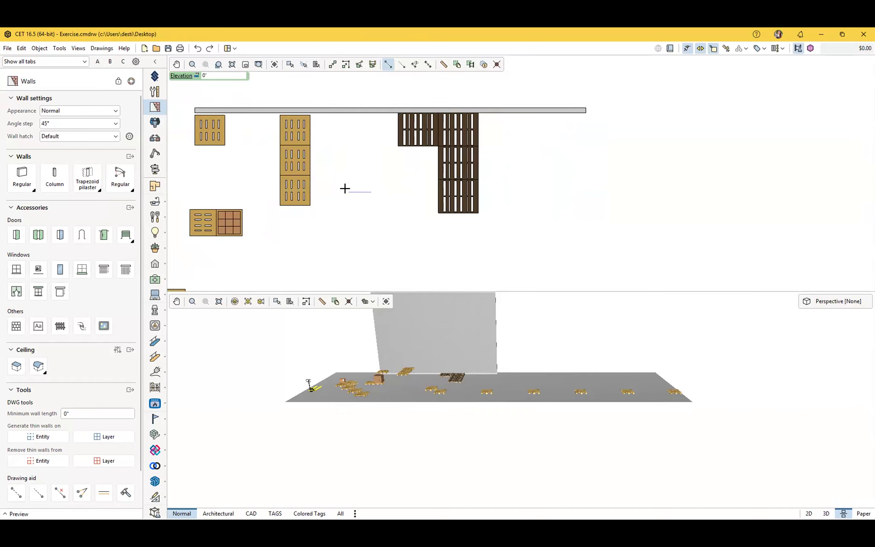
pyautogui.click(586, 111)
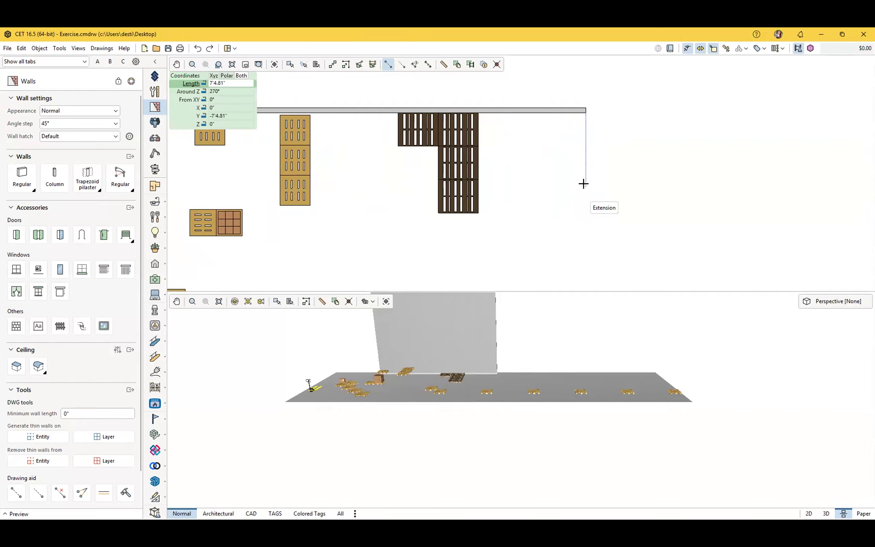
pyautogui.write('2')
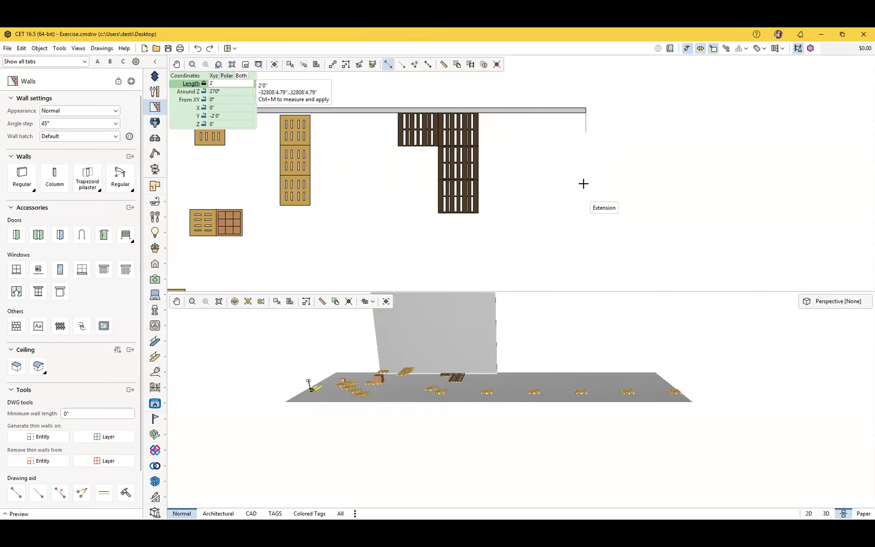
pyautogui.press('Return')
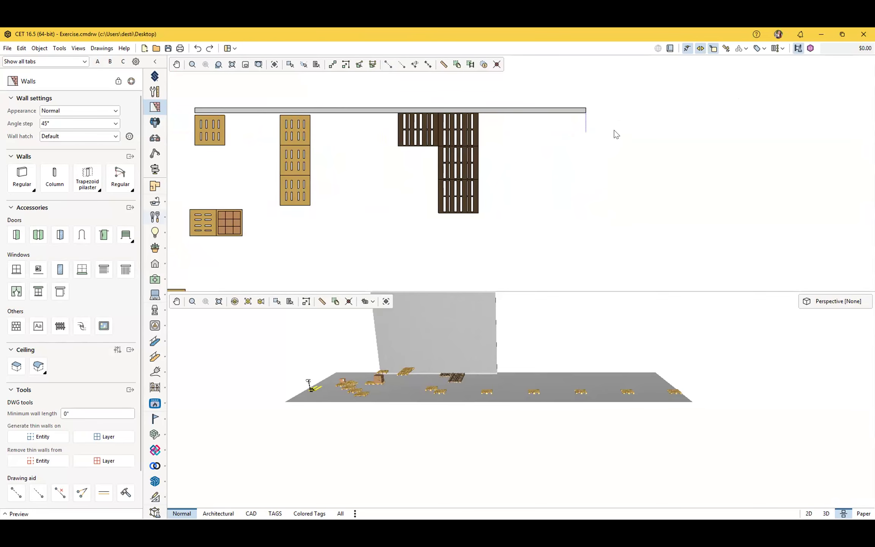
# - Move the dark pallet group by its upper-right corner onto the lower end of the help line
pyautogui.scroll(4, 570, 117)
pyautogui.scroll(-2, 545, 158)
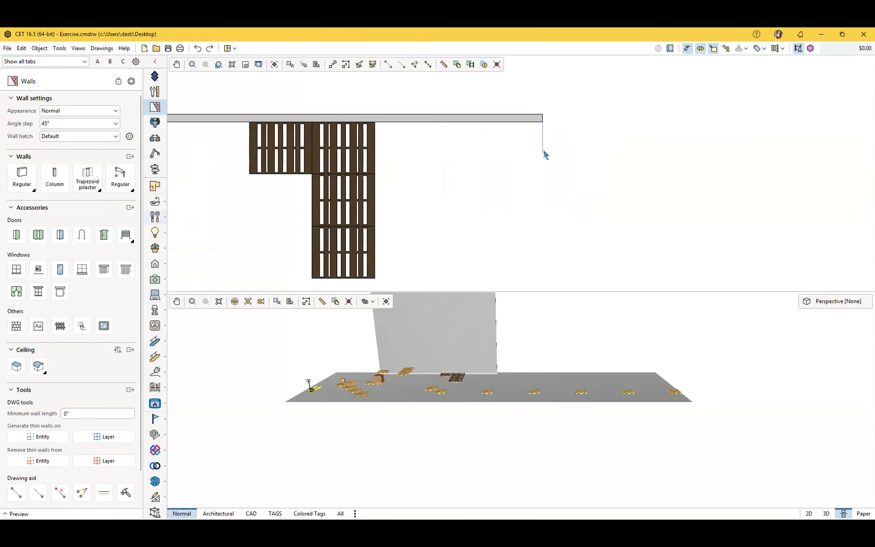
pyautogui.scroll(-2, 545, 159)
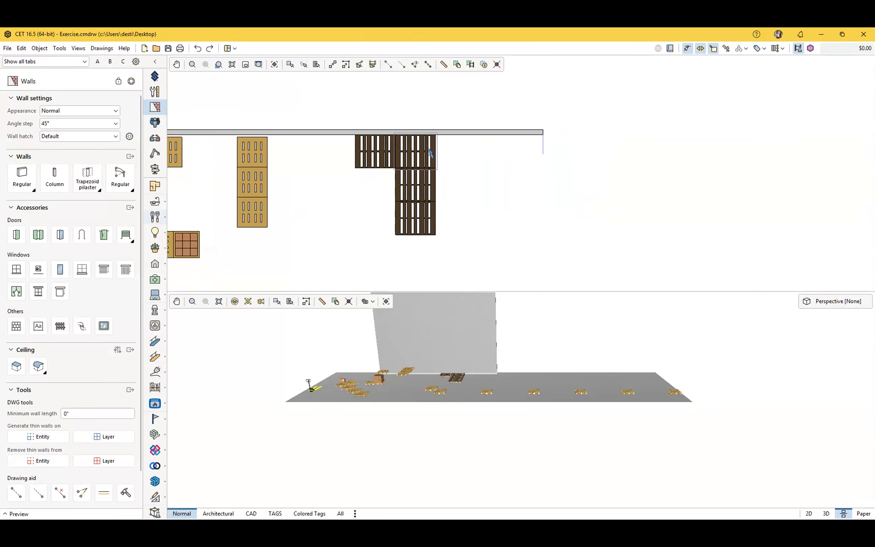
pyautogui.click(433, 155)
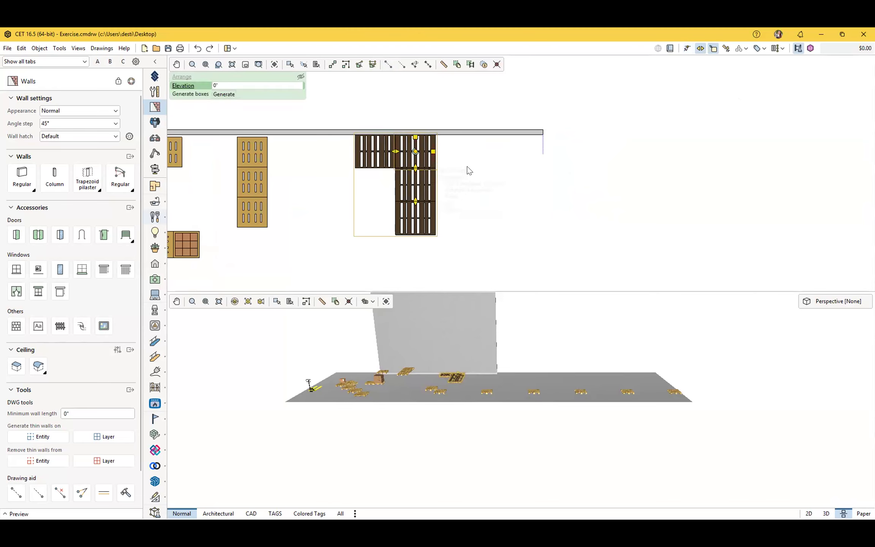
pyautogui.click(346, 64)
pyautogui.click(434, 135)
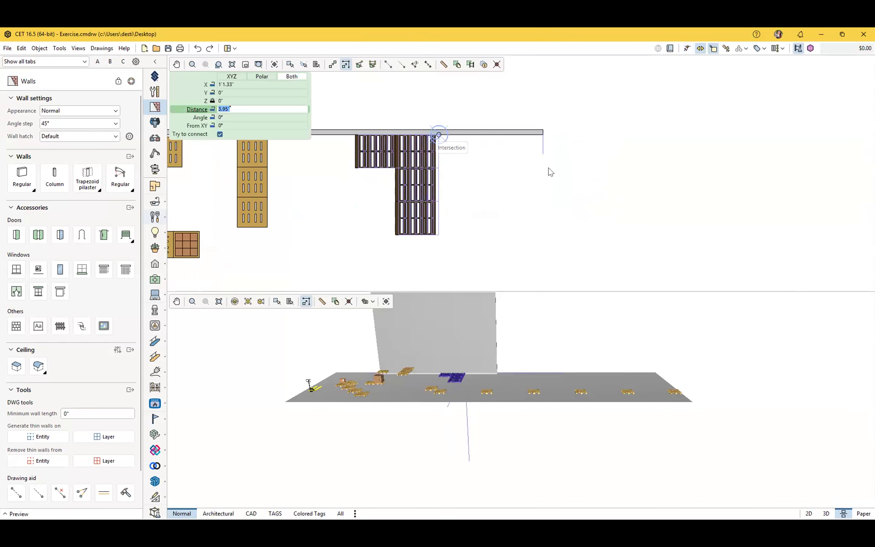
pyautogui.click(543, 154)
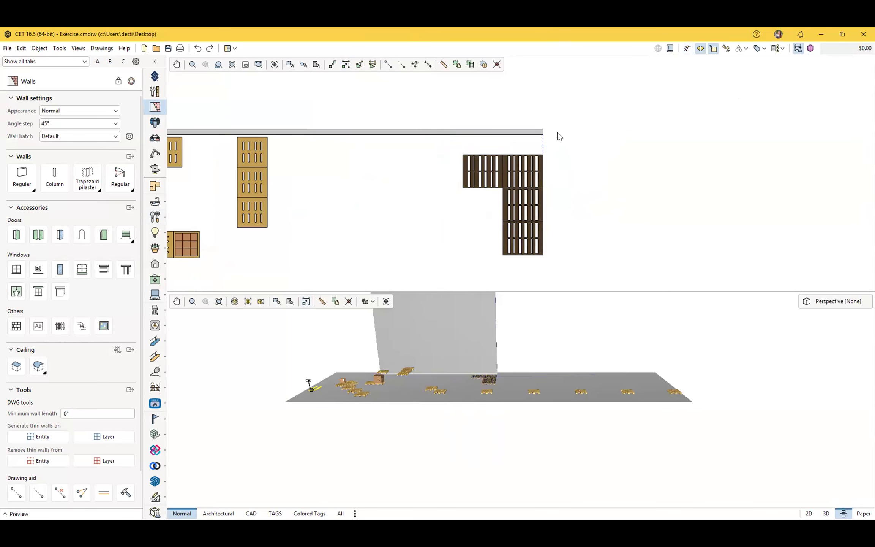
pyautogui.scroll(2, 555, 191)
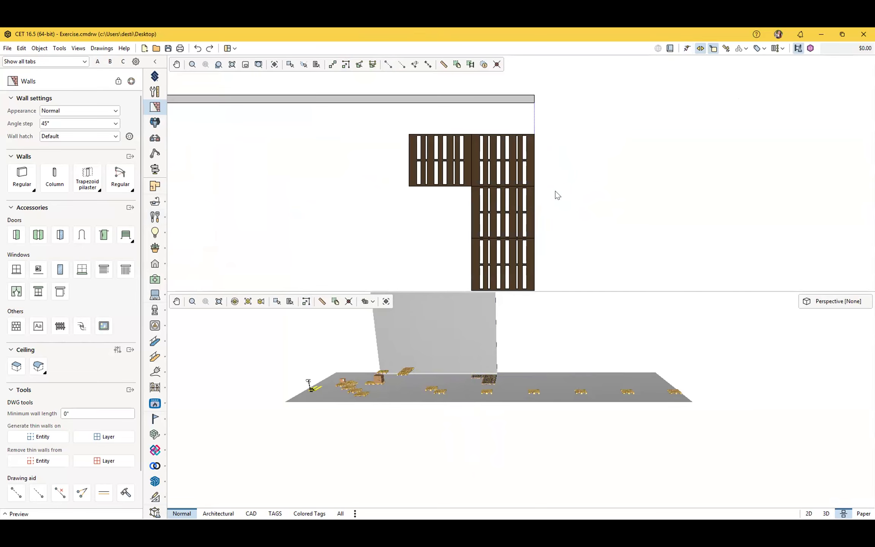
# - Draw a help line from the wall's lower edge to the lower outer corner of the dark wooden pallets
pyautogui.moveTo(564, 213); pyautogui.dragTo(500, 210, button='middle')
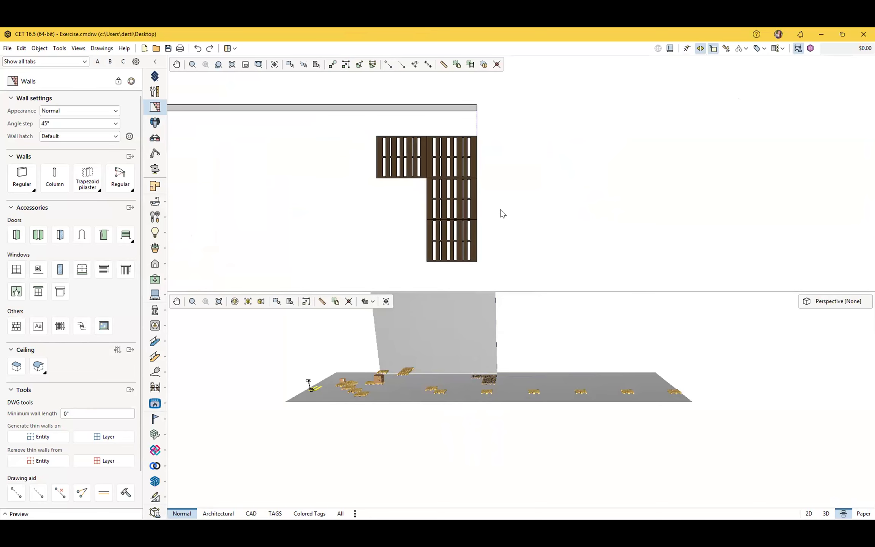
pyautogui.click(388, 64)
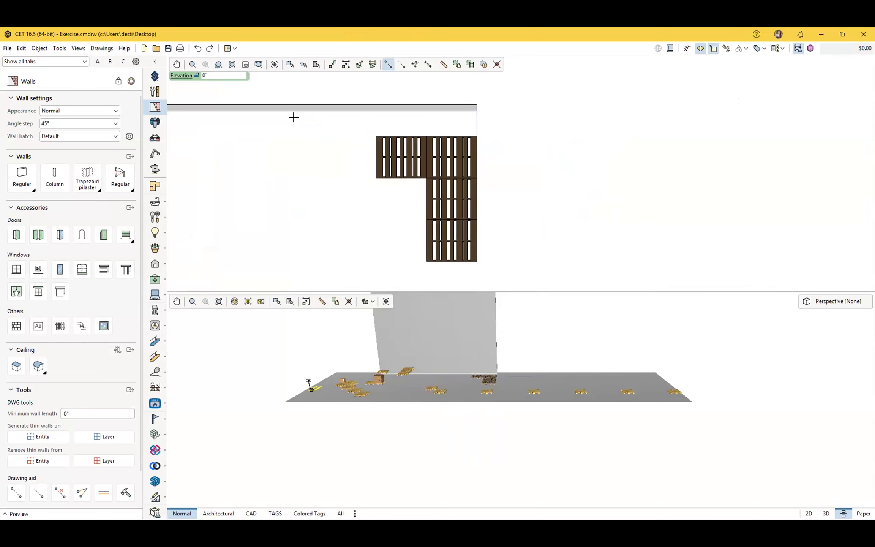
pyautogui.click(300, 106)
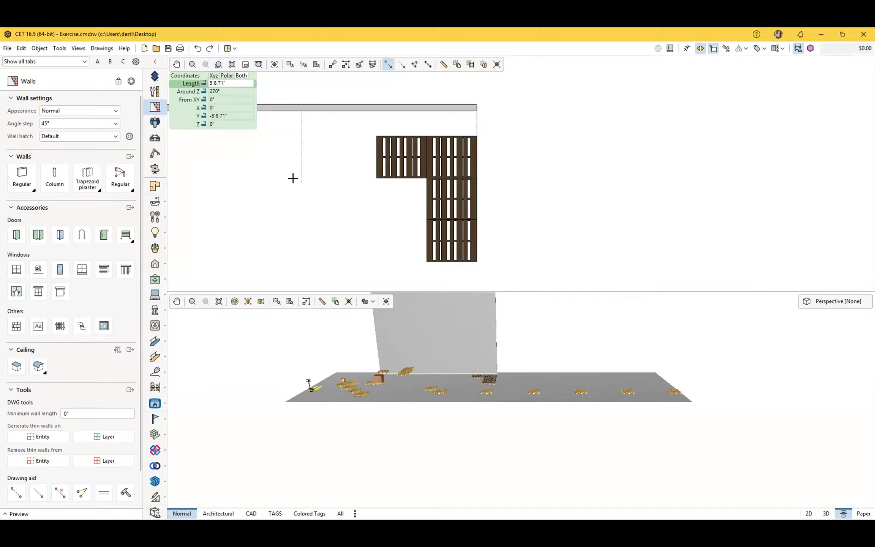
pyautogui.press('Tab')
pyautogui.press('Tab')
pyautogui.press('Tab')
pyautogui.press('Tab')
pyautogui.press('Tab')
pyautogui.press('Tab')
pyautogui.write('5')
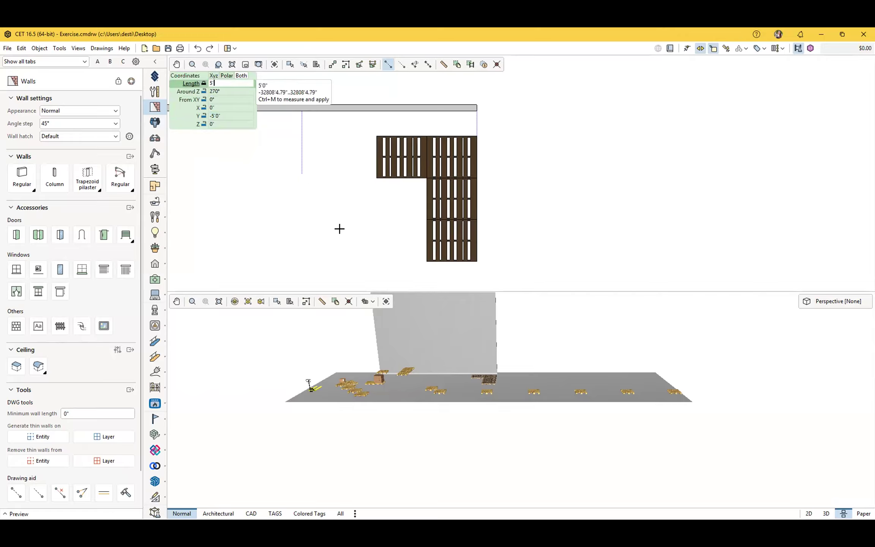
pyautogui.write('\'11.74"')
pyautogui.press('Return')
pyautogui.click(372, 177)
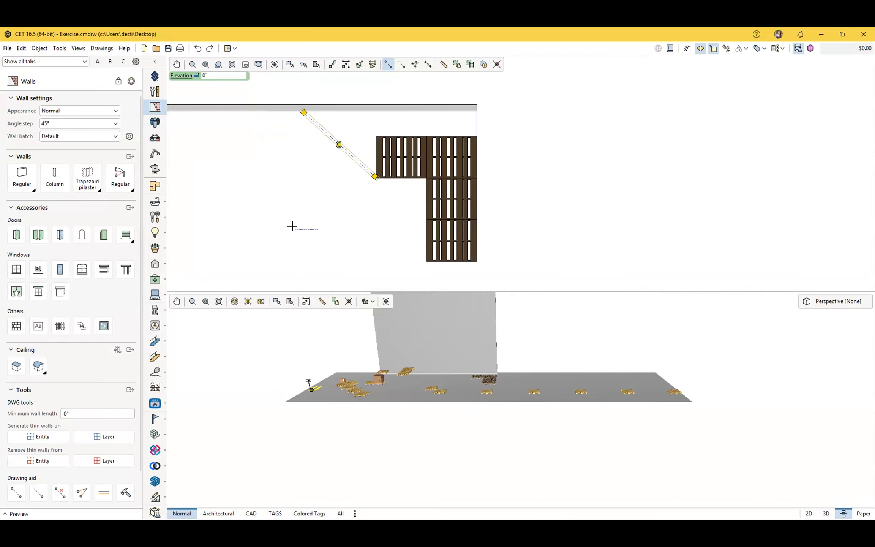
pyautogui.press('Escape')
# - Straighten the diagonal help line so it runs perpendicular from the wall and ends level with the dark pallet's lower edge
pyautogui.click(282, 154)
pyautogui.moveTo(288, 157); pyautogui.dragTo(310, 176, button='middle')
pyautogui.scroll(2, 309, 176)
pyautogui.click(390, 160)
pyautogui.click(446, 212)
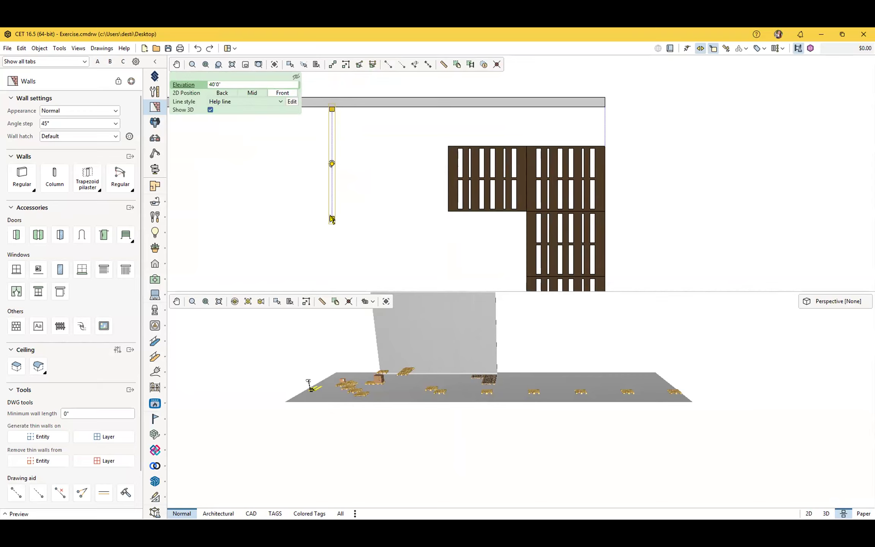
pyautogui.click(364, 205)
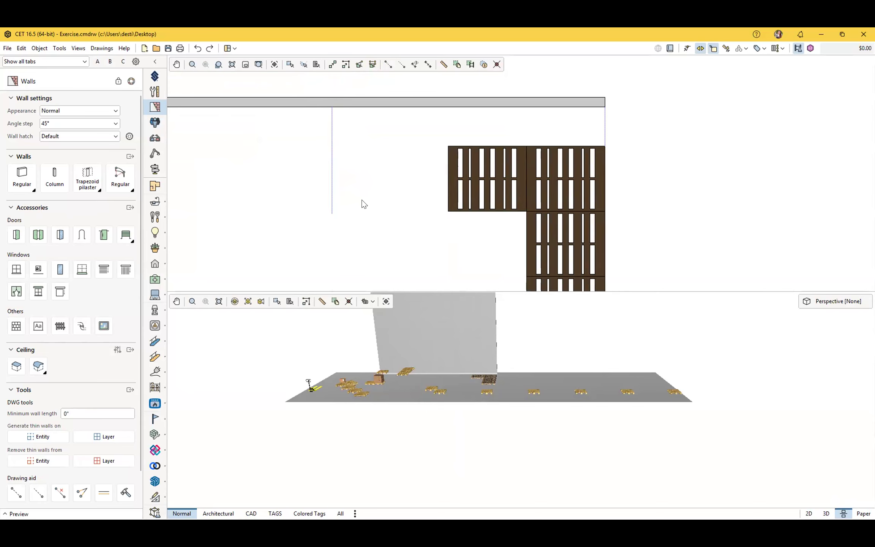
# - Measure the distance in plan from the upper corner of the three-pallet column to the nearest upper corner of the dark pallets
pyautogui.scroll(-2, 361, 203)
pyautogui.moveTo(351, 228); pyautogui.dragTo(436, 202, button='middle')
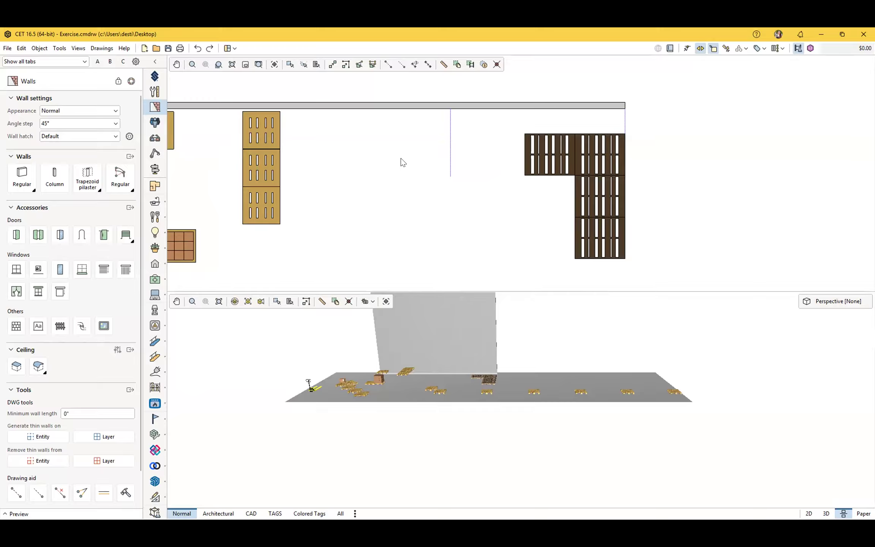
pyautogui.click(443, 65)
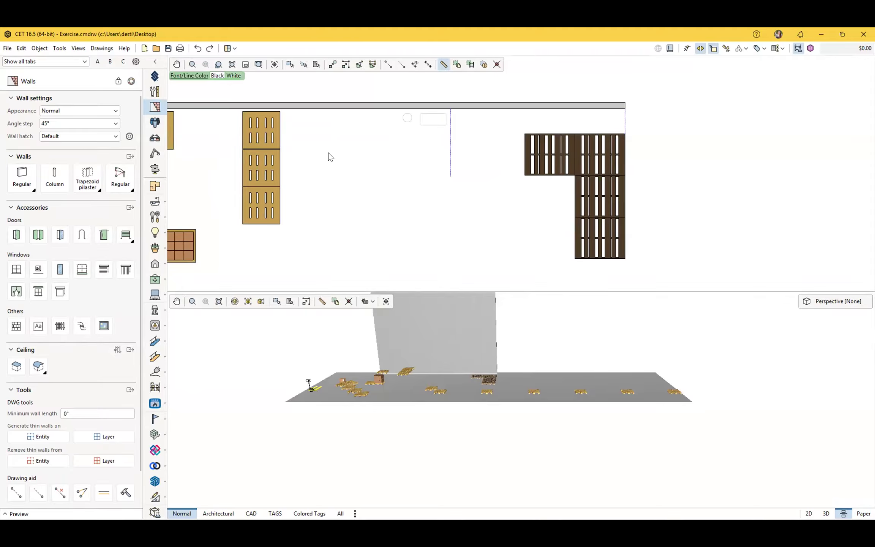
pyautogui.click(284, 110)
pyautogui.moveTo(284, 215); pyautogui.dragTo(395, 229, button='middle')
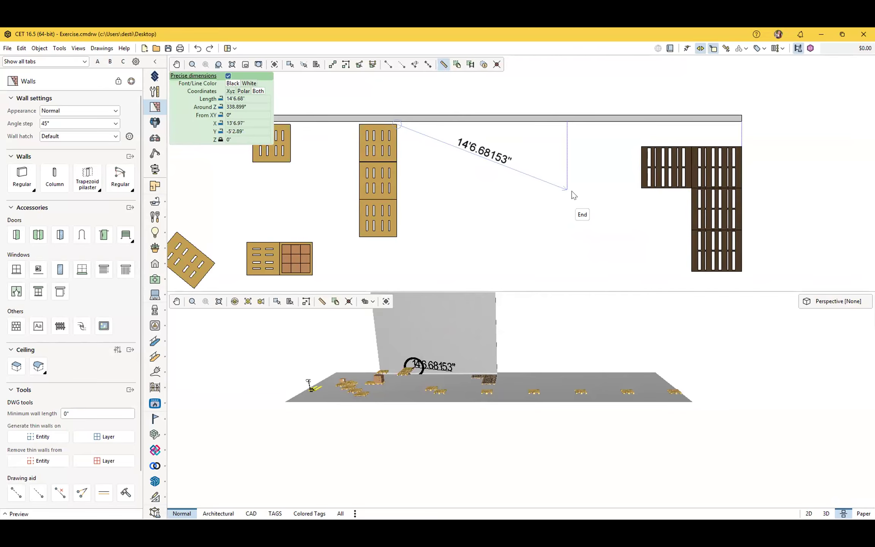
pyautogui.click(641, 146)
pyautogui.press('Escape')
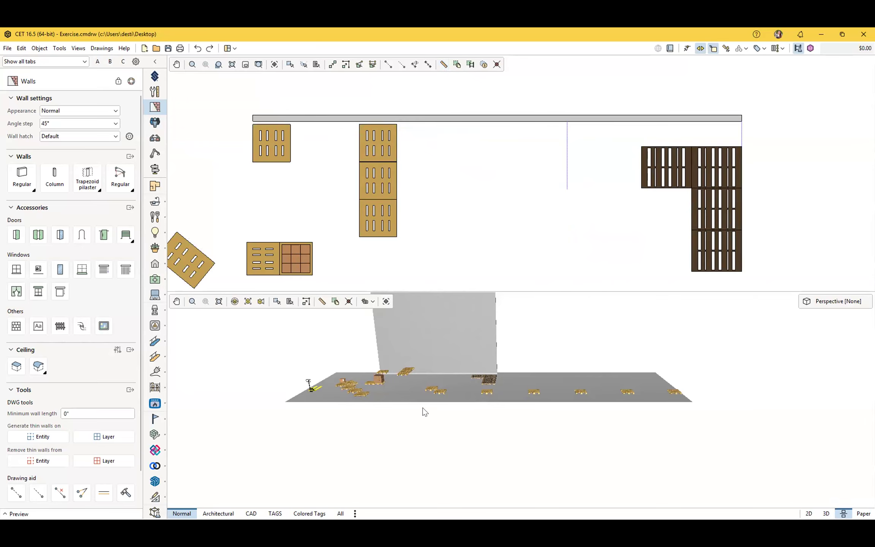
# - Switch the 3D view to an orthographic front view
pyautogui.scroll(2, 381, 385)
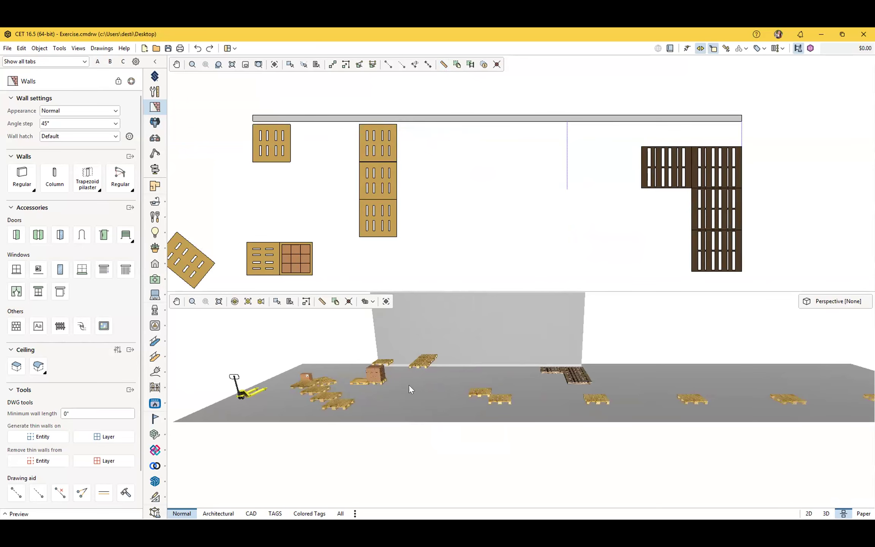
pyautogui.click(844, 301)
pyautogui.click(845, 333)
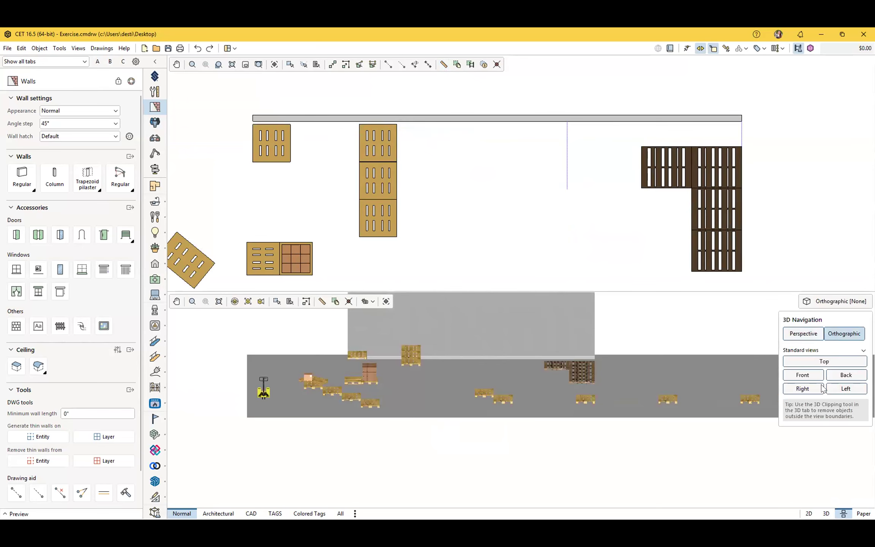
pyautogui.click(820, 388)
pyautogui.click(817, 374)
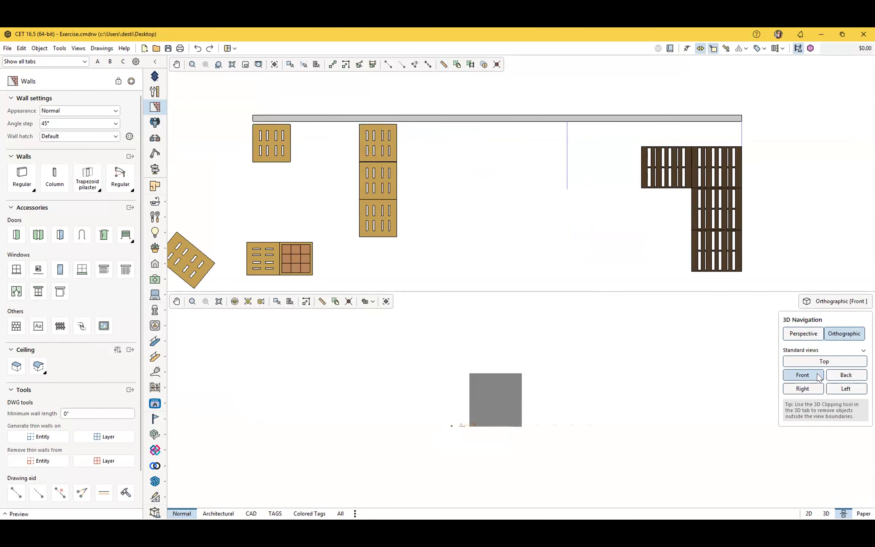
# - Measure the gap between the two neighbouring floor-level pallets in the orthographic front view
pyautogui.scroll(5, 483, 425)
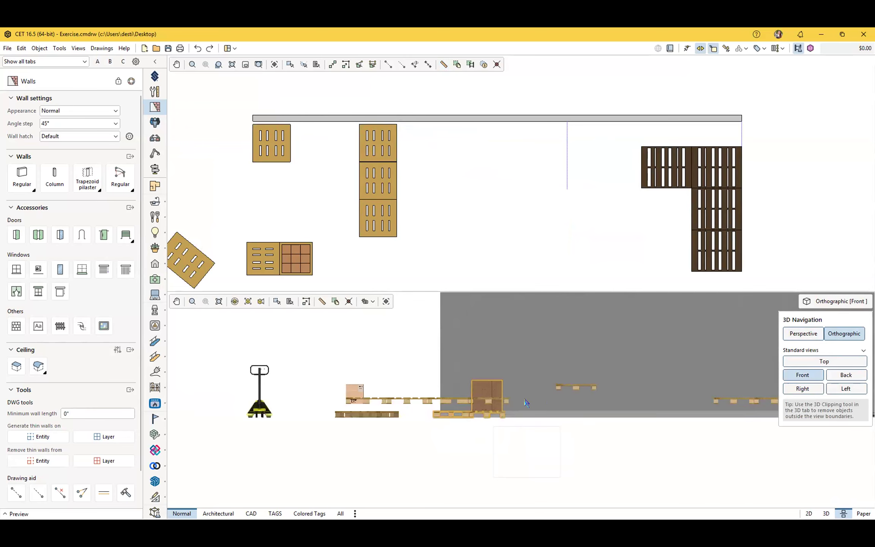
pyautogui.moveTo(550, 404); pyautogui.dragTo(459, 402, button='middle')
pyautogui.scroll(1, 692, 422)
pyautogui.moveTo(692, 422); pyautogui.dragTo(651, 385, button='middle')
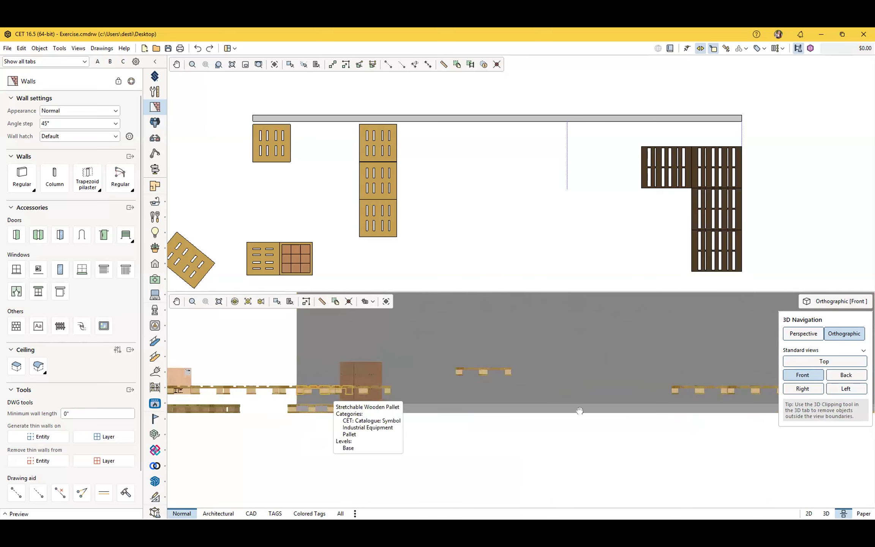
pyautogui.moveTo(190, 368); pyautogui.dragTo(464, 385, button='middle')
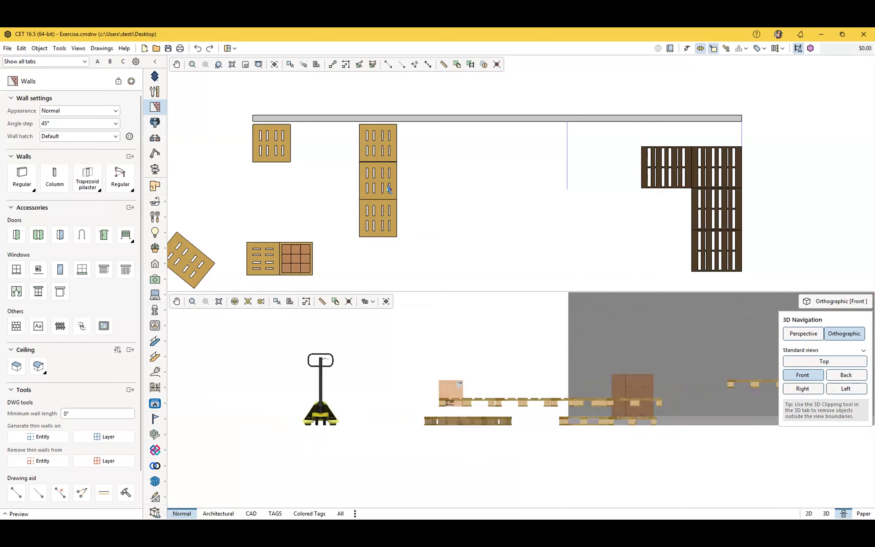
pyautogui.click(321, 302)
pyautogui.click(512, 419)
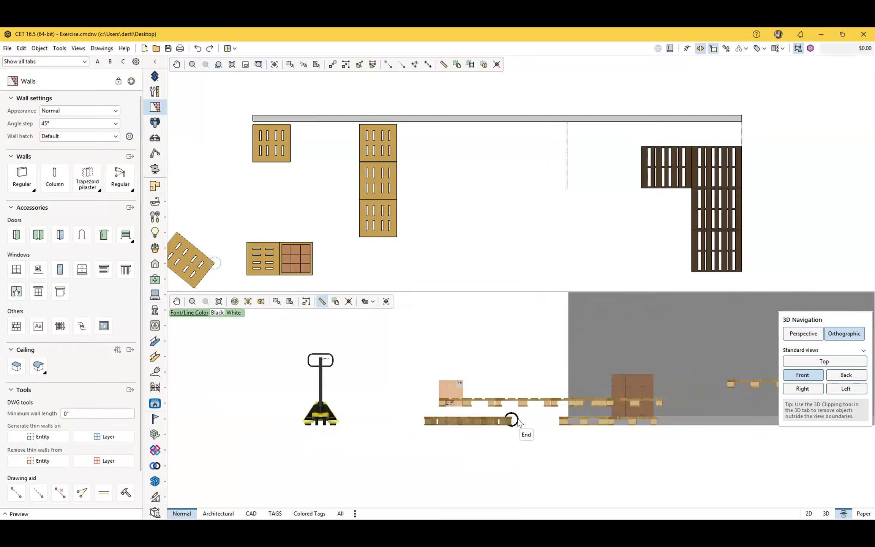
pyautogui.click(558, 421)
pyautogui.press('Escape')
pyautogui.scroll(-1, 391, 383)
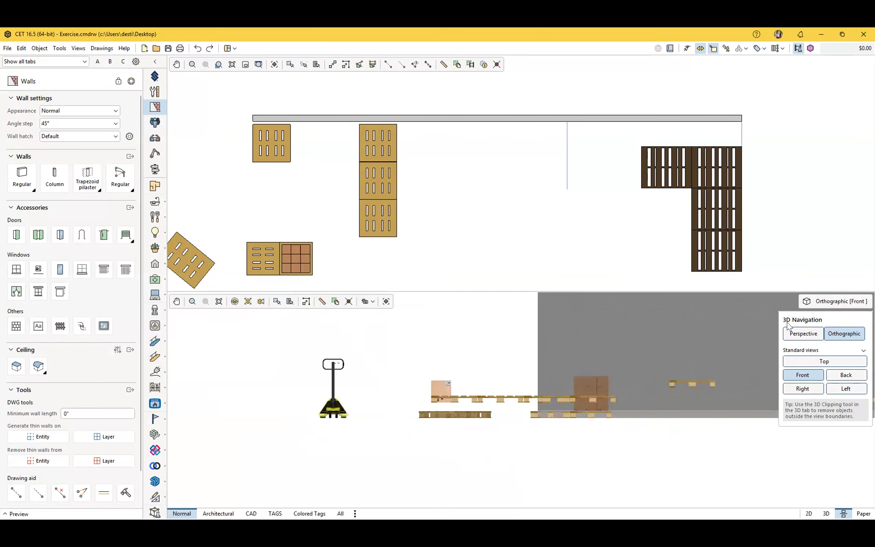
# - Return the 3D view to perspective and orbit it to overlook the whole pallet layout
pyautogui.click(803, 334)
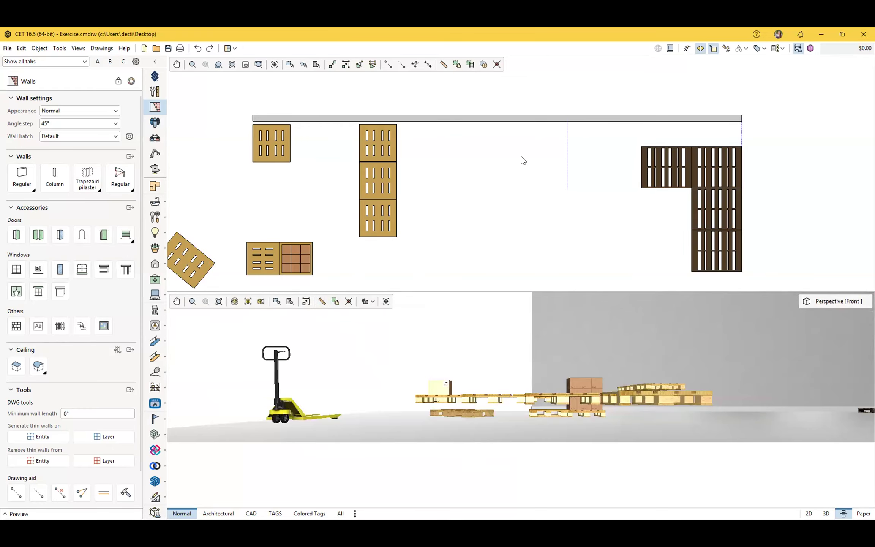
pyautogui.moveTo(531, 380); pyautogui.dragTo(430, 374, button='middle')
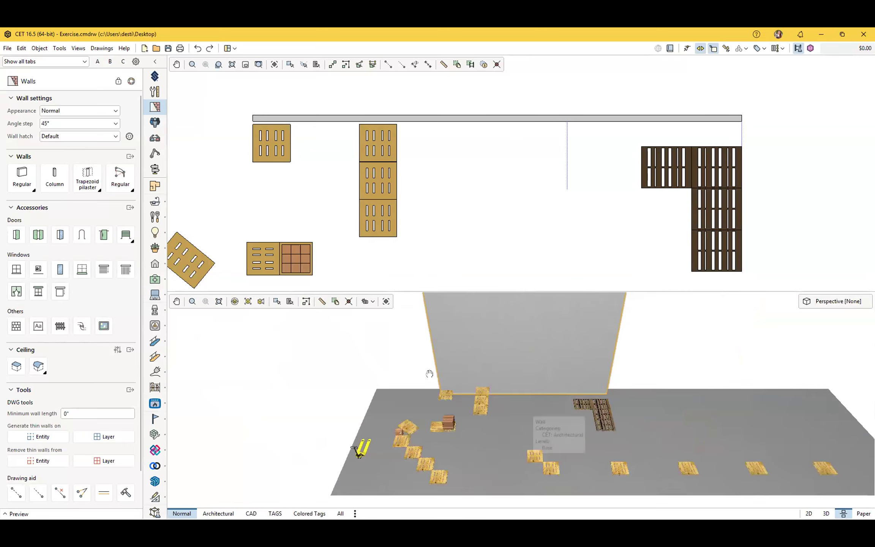
pyautogui.scroll(-1, 430, 374)
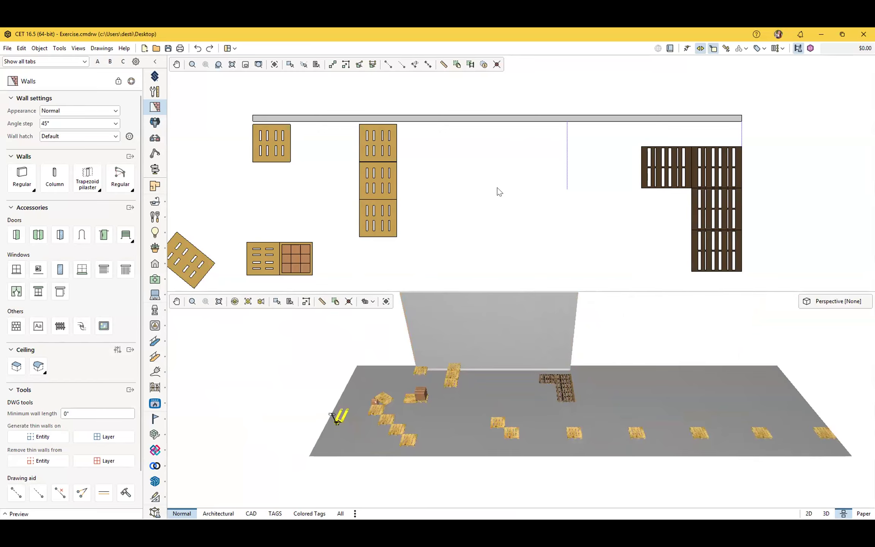
# - Rectangle-select the two pallets that touch at a corner at the start of the long pallet row in the plan
pyautogui.scroll(-3, 497, 187)
pyautogui.scroll(1, 481, 219)
pyautogui.moveTo(480, 219); pyautogui.dragTo(470, 178, button='middle')
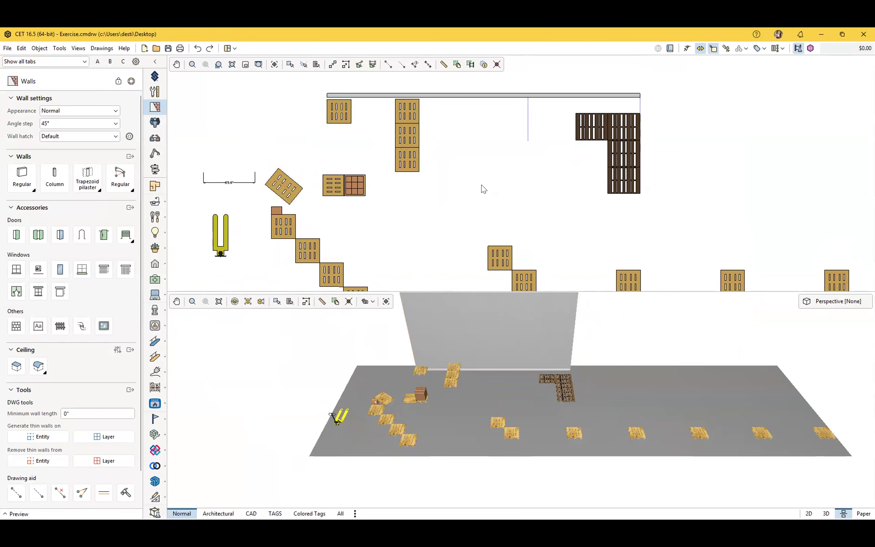
pyautogui.scroll(-1, 482, 184)
pyautogui.moveTo(493, 187); pyautogui.dragTo(404, 178, button='middle')
pyautogui.scroll(-1, 433, 174)
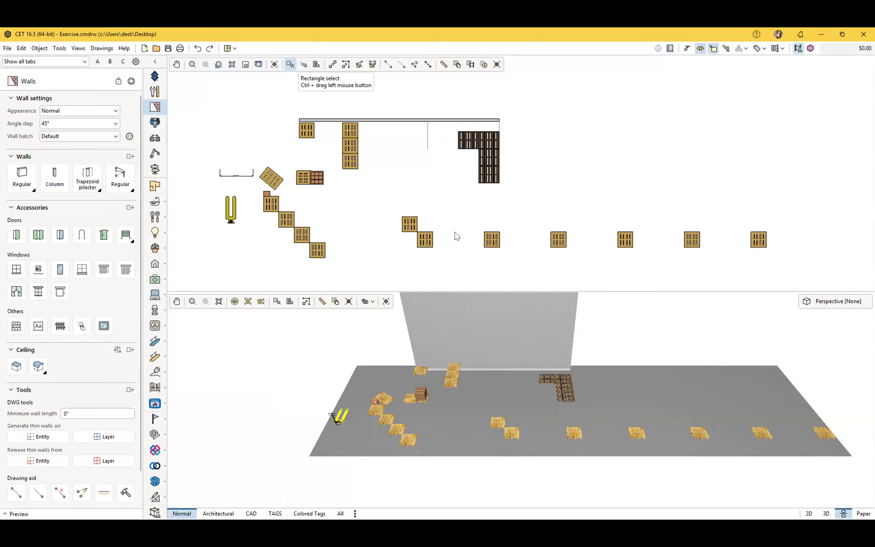
pyautogui.moveTo(452, 204); pyautogui.dragTo(385, 269)
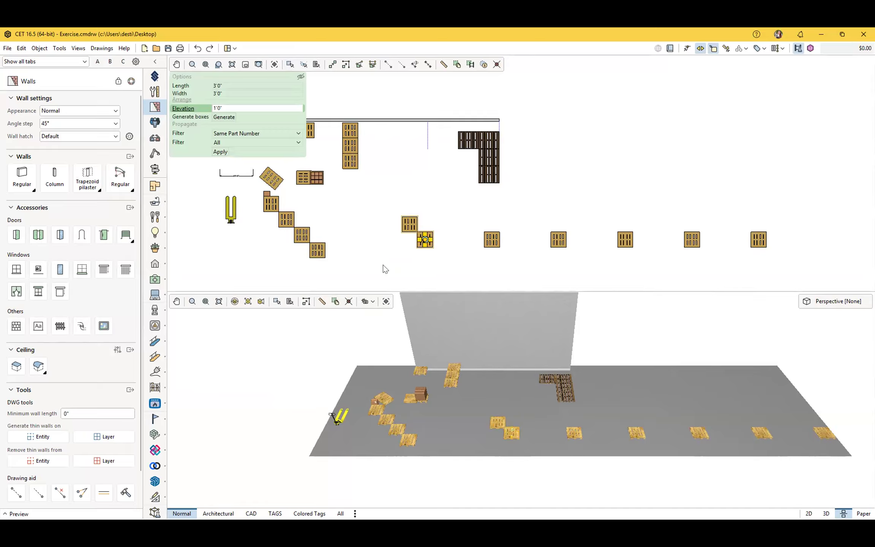
pyautogui.moveTo(406, 174); pyautogui.dragTo(440, 185)
pyautogui.scroll(2, 418, 245)
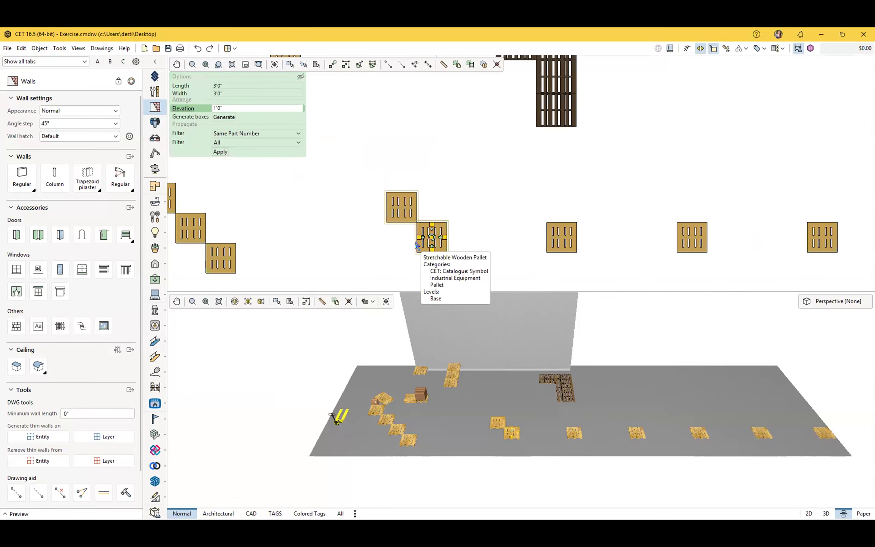
pyautogui.scroll(-2, 417, 244)
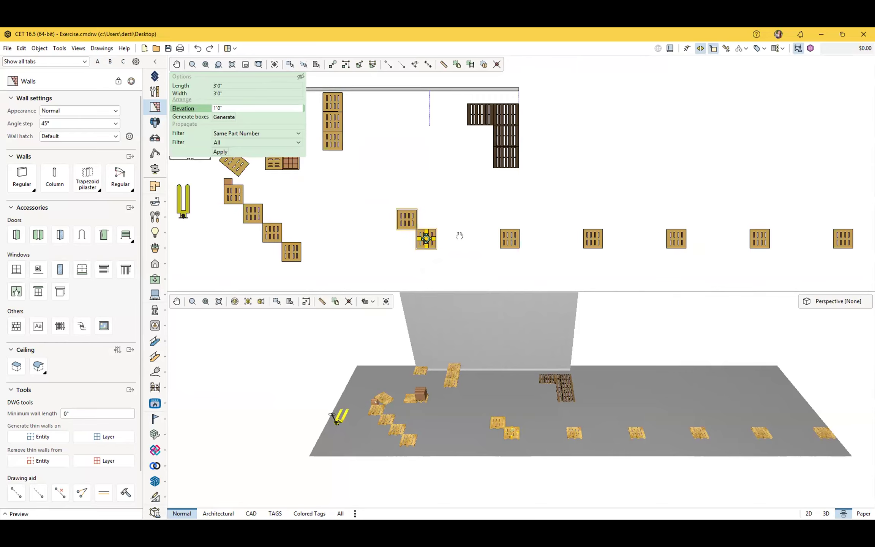
# - Clear the selection and rectangle-select only the next separate pallet in the long row
pyautogui.moveTo(459, 236); pyautogui.dragTo(524, 238, button='middle')
pyautogui.click(434, 222)
pyautogui.moveTo(625, 206); pyautogui.dragTo(544, 260)
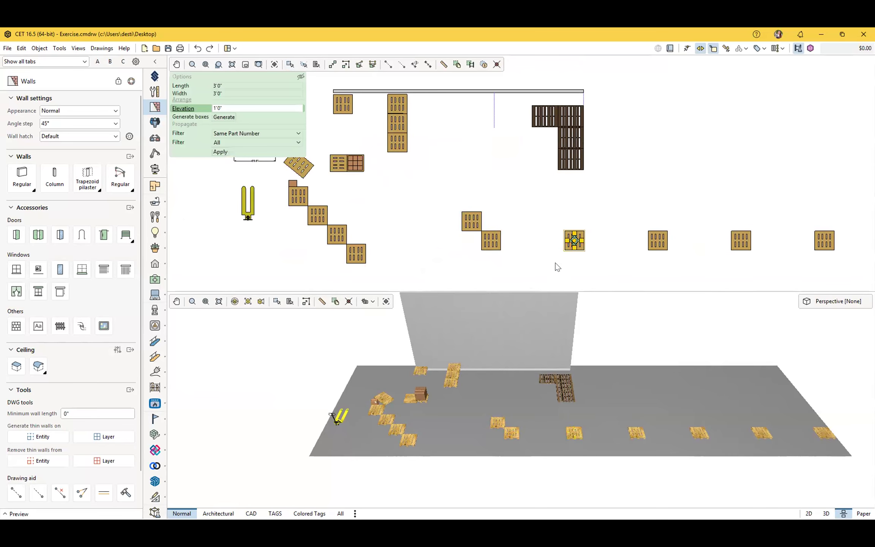
# - Rectangle-select the two corner-touching pallets together with the next pallet in the row and delete all three
pyautogui.moveTo(556, 262); pyautogui.dragTo(476, 257, button='middle')
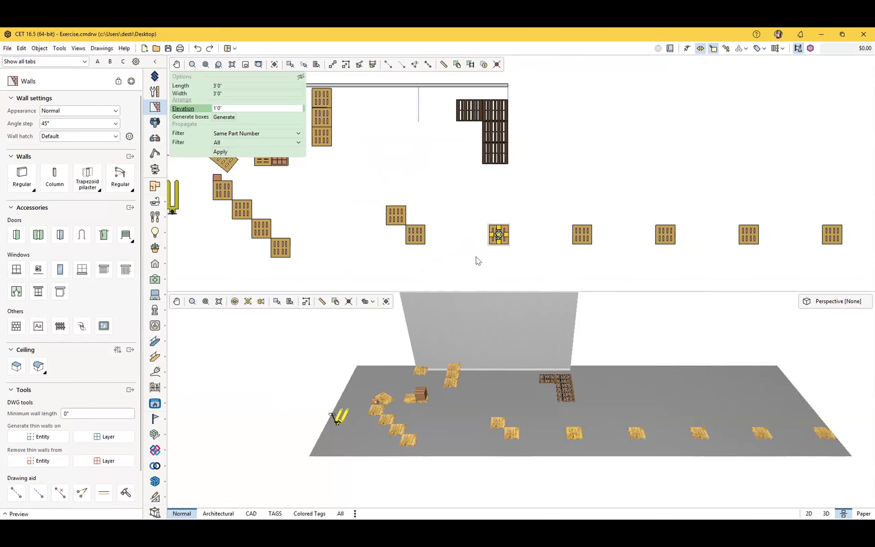
pyautogui.moveTo(552, 180); pyautogui.dragTo(361, 255)
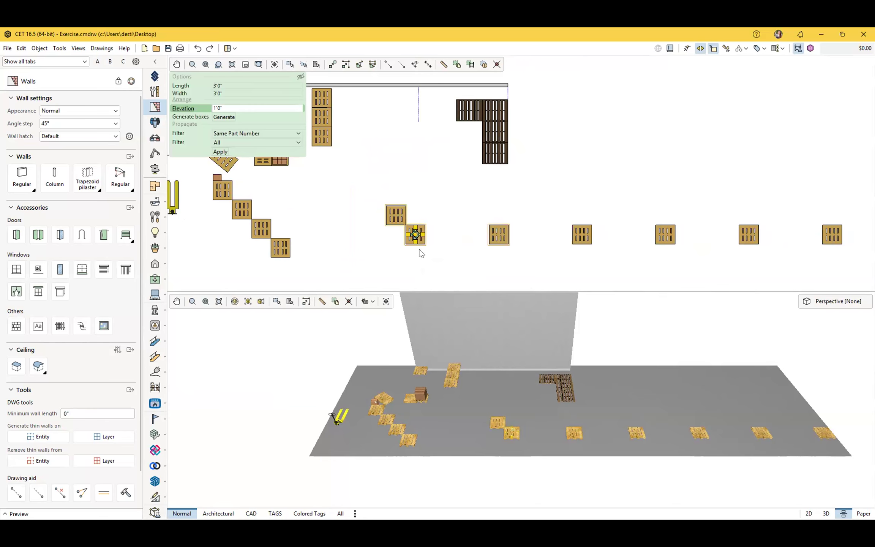
pyautogui.scroll(2, 420, 251)
pyautogui.scroll(-1, 433, 261)
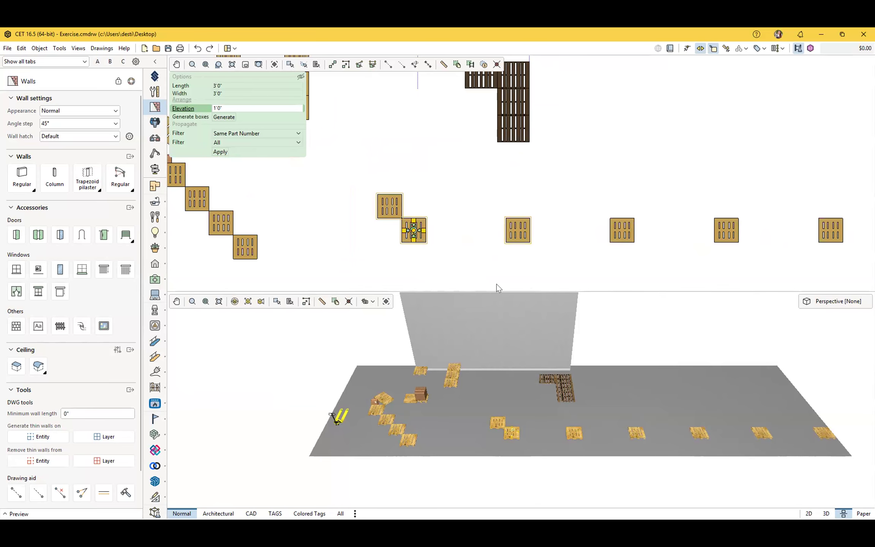
pyautogui.press('Delete')
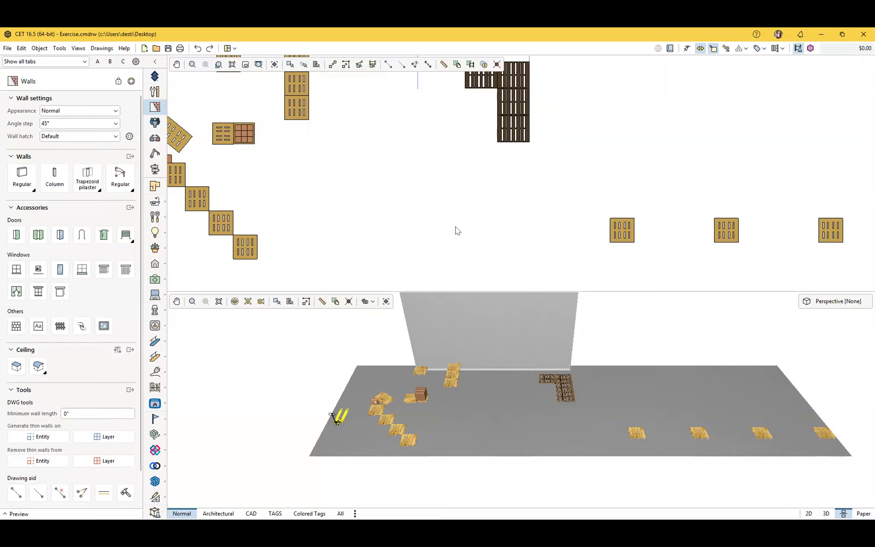
# - Undo the deletion of the three pallets and clear the selection
pyautogui.hotkey('ctrl', 'z')
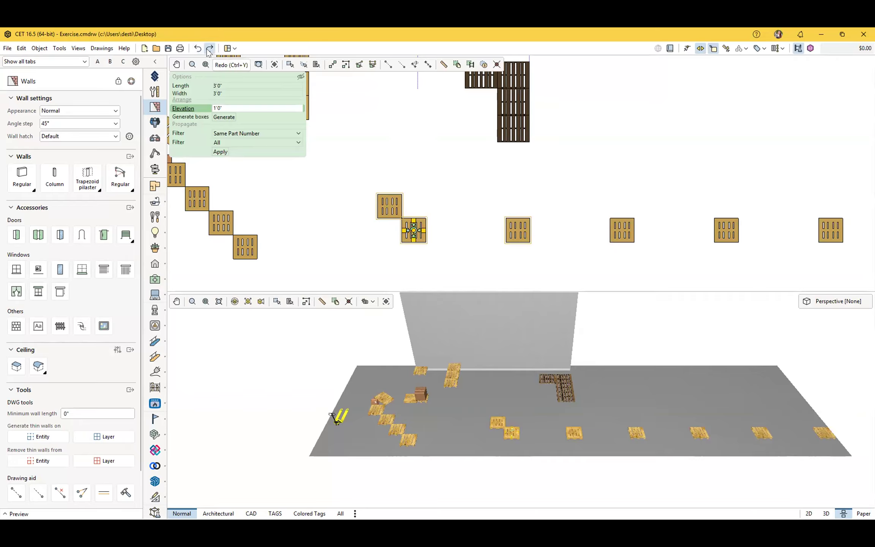
pyautogui.click(472, 228)
pyautogui.moveTo(472, 229); pyautogui.dragTo(483, 203, button='middle')
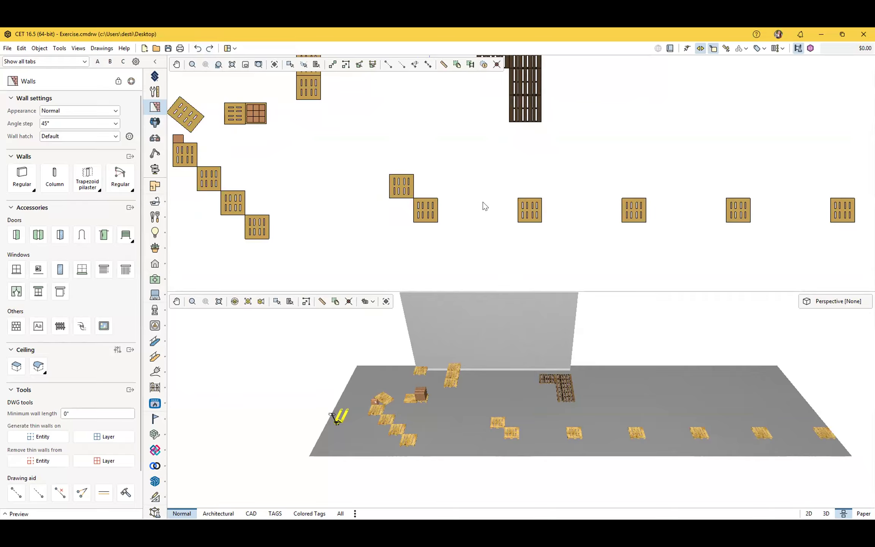
pyautogui.scroll(-2, 441, 207)
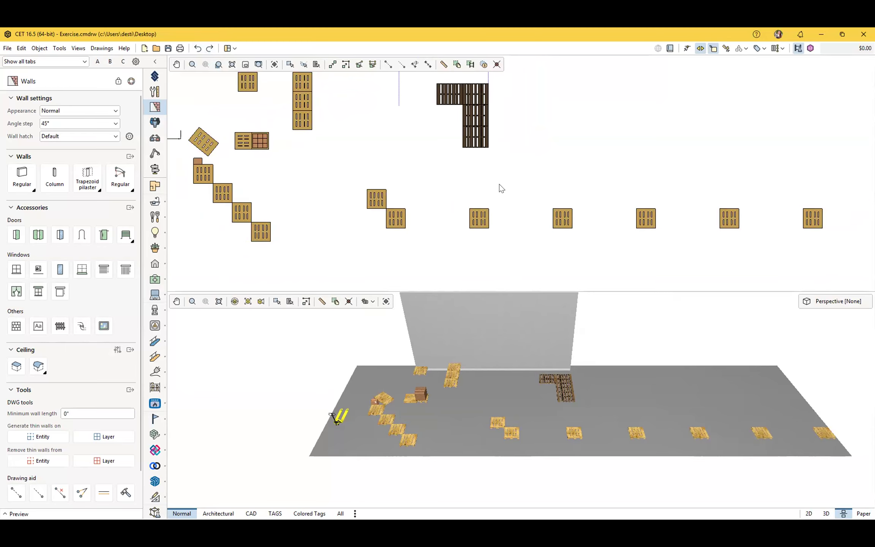
# - Use the Remover to delete the upper of the two corner-touching pallets and the last four pallets of the long row
pyautogui.click(497, 64)
pyautogui.click(371, 197)
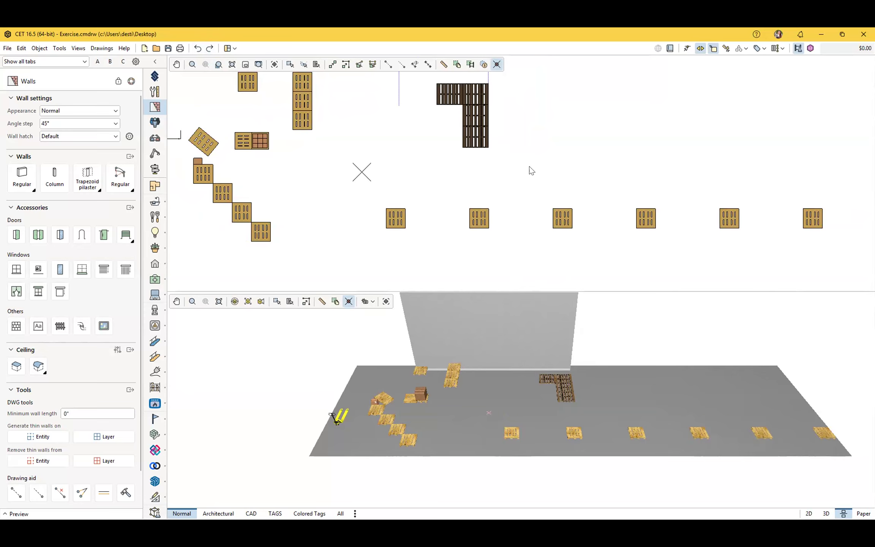
pyautogui.press('Escape')
pyautogui.moveTo(522, 166); pyautogui.dragTo(828, 245)
pyautogui.press('Delete')
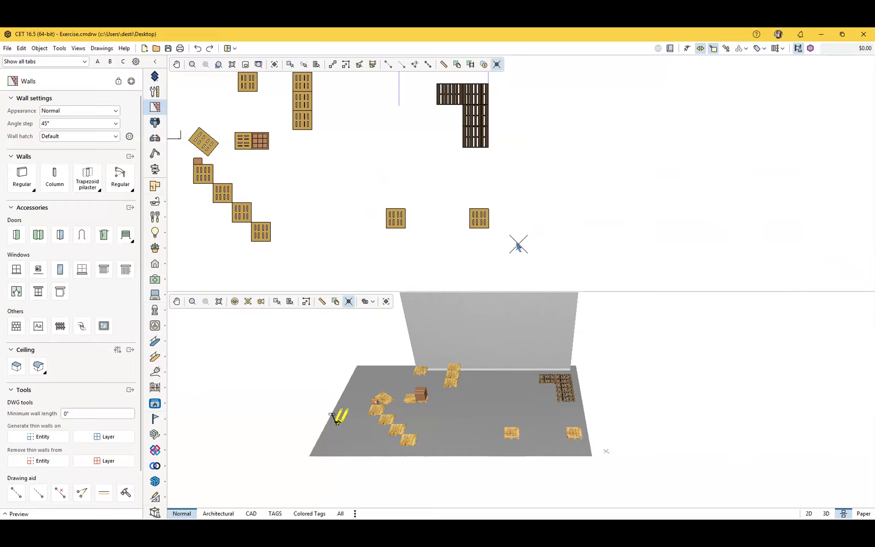
# - Remove the three lower pallets of the diagonal staircase in the plan together with a Remover rectangle
pyautogui.moveTo(323, 212); pyautogui.dragTo(472, 228, button='middle')
pyautogui.moveTo(470, 269); pyautogui.dragTo(352, 189)
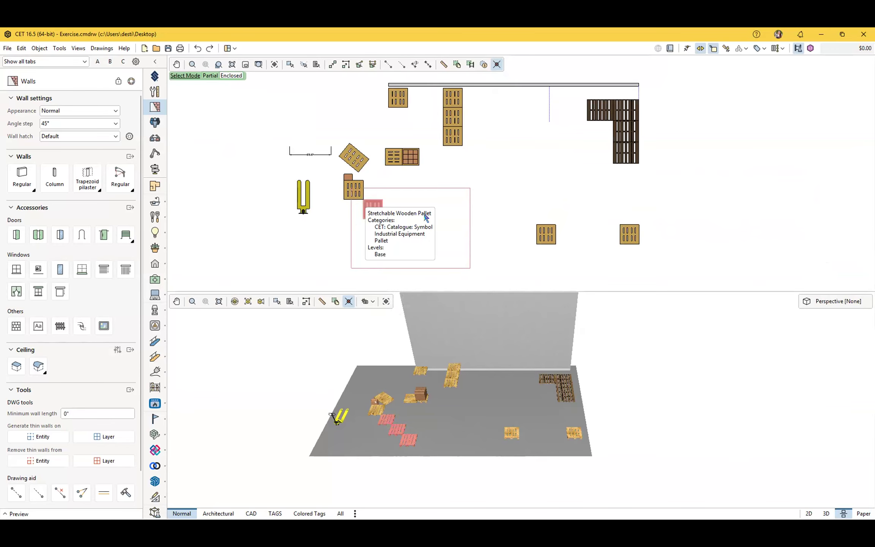
pyautogui.scroll(-2, 437, 217)
pyautogui.moveTo(450, 203); pyautogui.dragTo(383, 195, button='middle')
pyautogui.scroll(2, 383, 194)
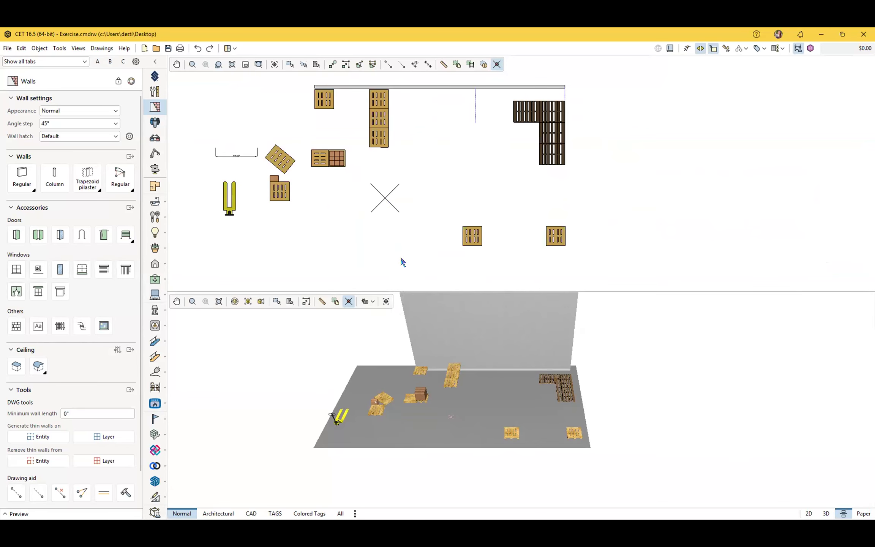
# - Remove the nearer of the two remaining row pallets in the 3D view and leave the Remover
pyautogui.scroll(3, 443, 415)
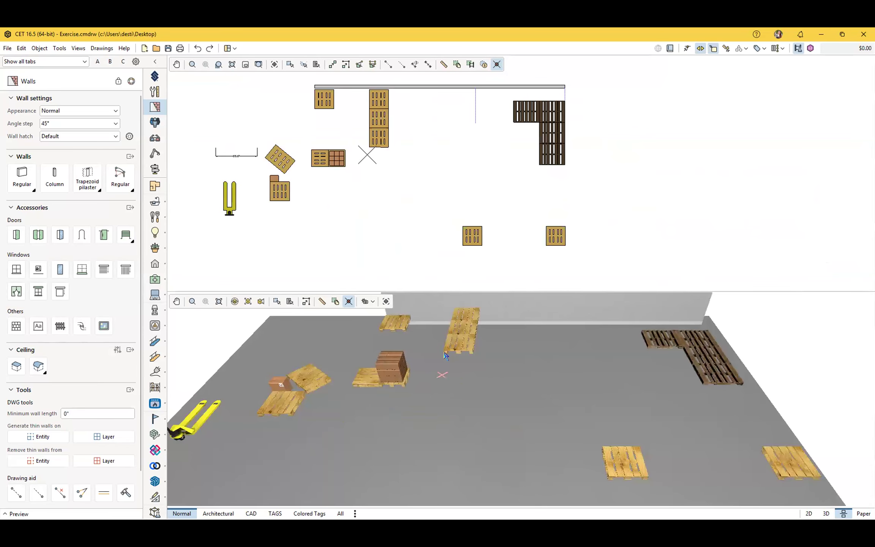
pyautogui.click(625, 462)
pyautogui.moveTo(536, 406); pyautogui.dragTo(490, 416)
pyautogui.moveTo(521, 433)
pyautogui.mouseDown(button='middle')
pyautogui.moveTo(504, 426)
pyautogui.moveTo(553, 442)
pyautogui.moveTo(469, 401)
pyautogui.moveTo(409, 408)
pyautogui.moveTo(416, 397)
pyautogui.moveTo(451, 440)
pyautogui.moveTo(533, 463)
pyautogui.moveTo(519, 441)
pyautogui.mouseUp(button='middle')
pyautogui.moveTo(510, 458); pyautogui.dragTo(469, 459)
pyautogui.moveTo(453, 439); pyautogui.dragTo(488, 380, button='middle')
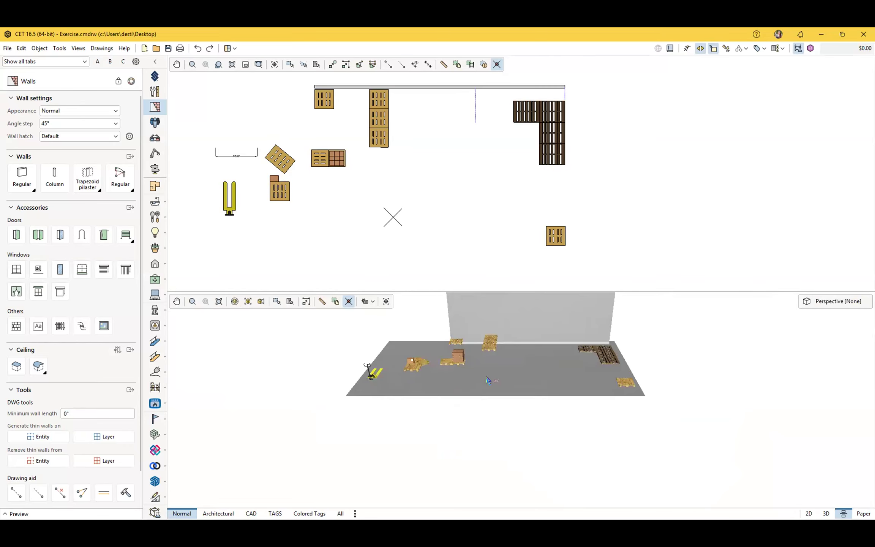
pyautogui.scroll(4, 486, 430)
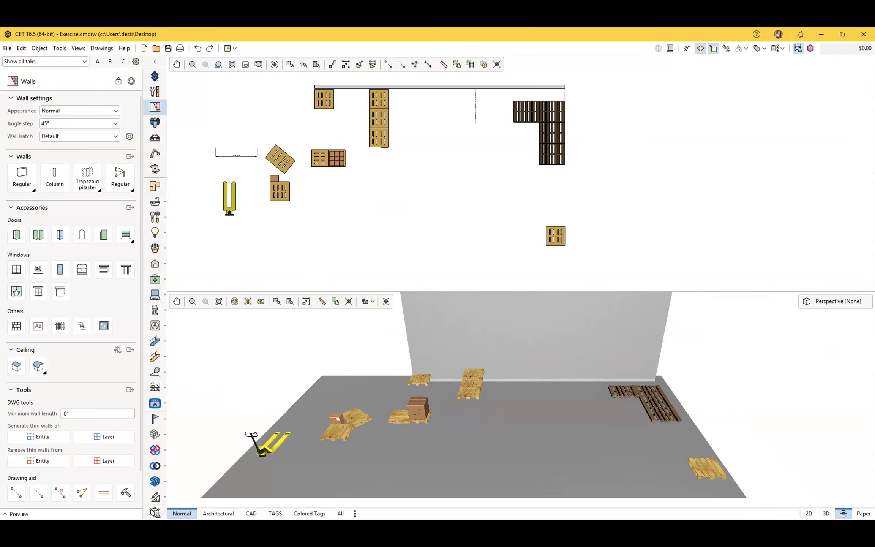
# - Switch to the PowerPoint Presentation PDF and read the exercise on page 28 about rectangle select and the remover tool
pyautogui.hotkey('alt', 'Tab')
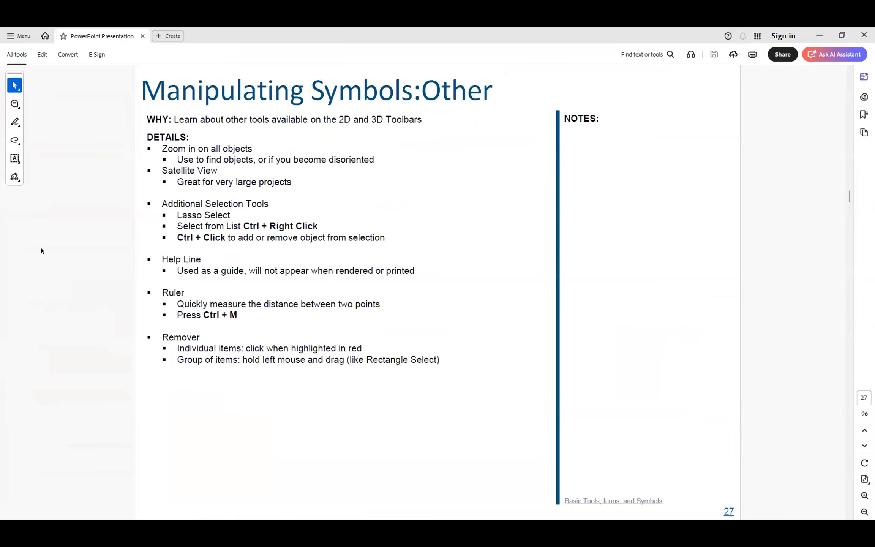
pyautogui.scroll(-1, 347, 329)
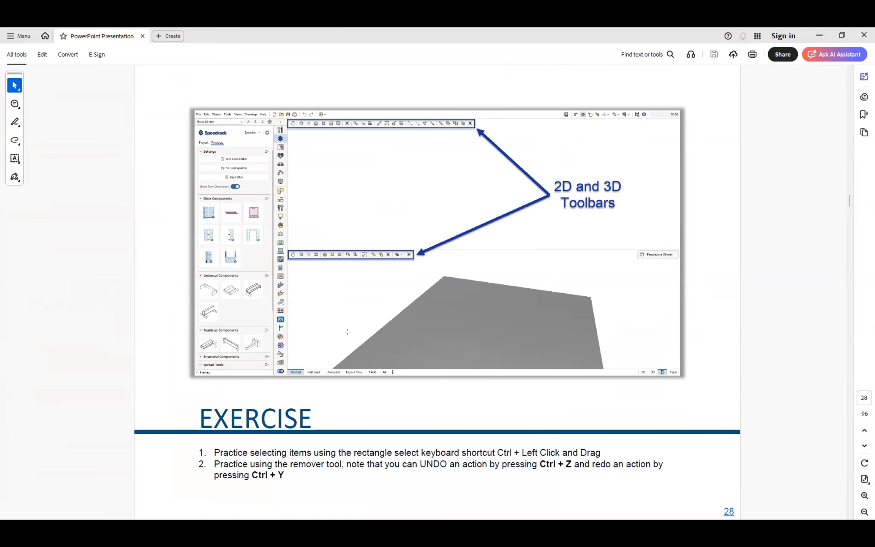
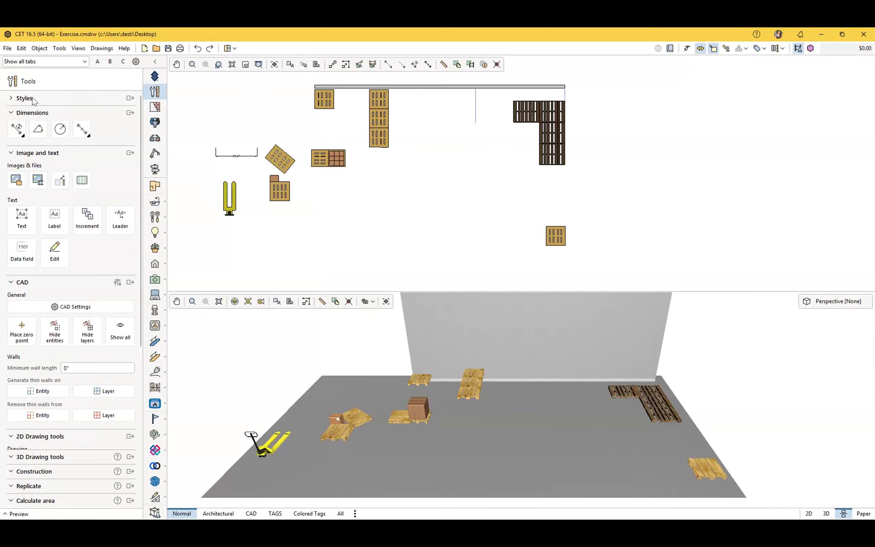
# - Examine the Styles, Dimensions, Image and text, CAD, 2D and 3D drawing, Construction, Replicate and Calculate area tool sections
pyautogui.click(12, 99)
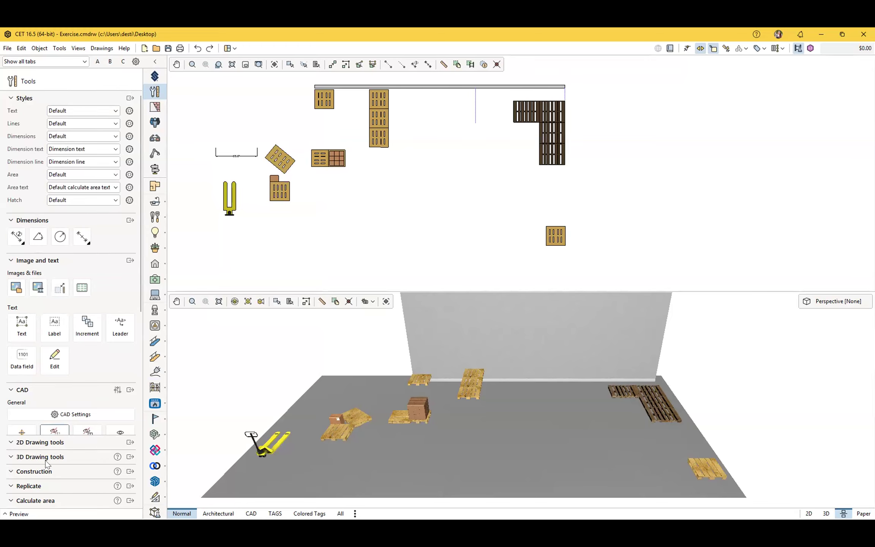
pyautogui.click(10, 98)
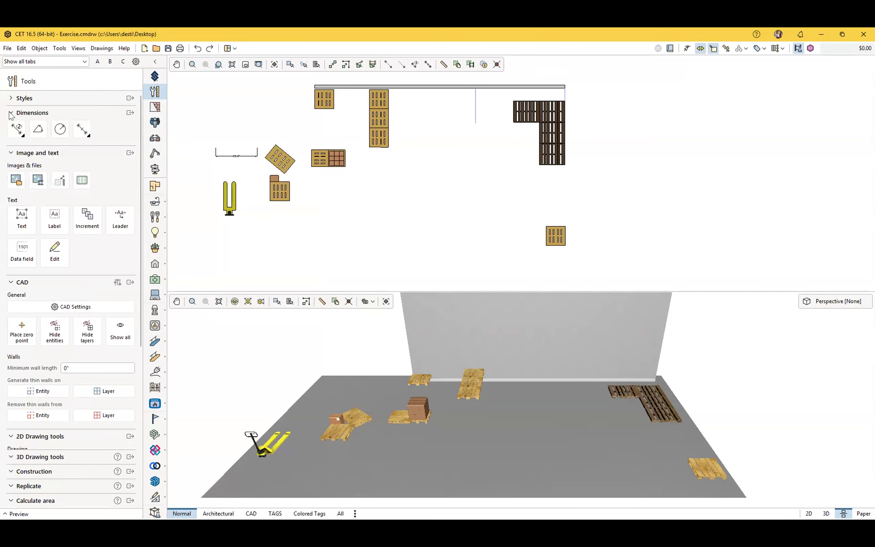
pyautogui.click(11, 114)
pyautogui.click(10, 113)
pyautogui.click(11, 113)
pyautogui.click(11, 128)
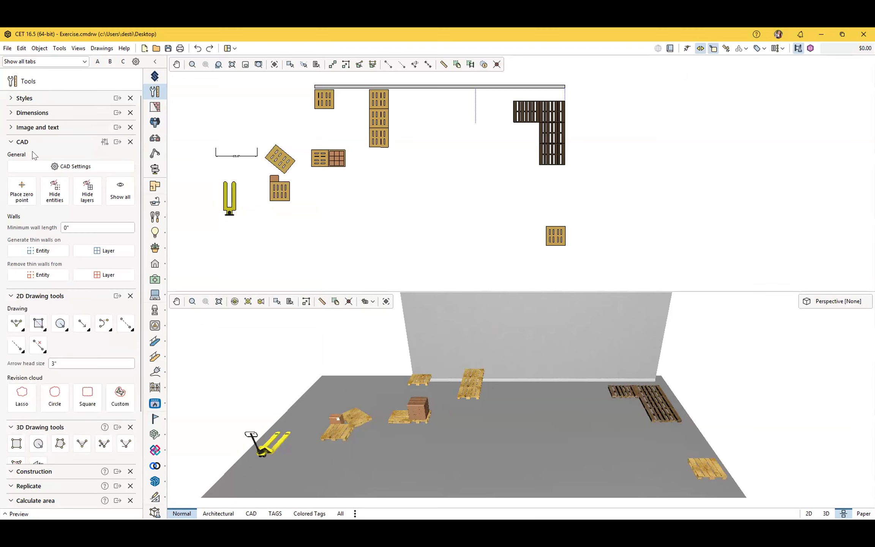
pyautogui.scroll(-5, 51, 305)
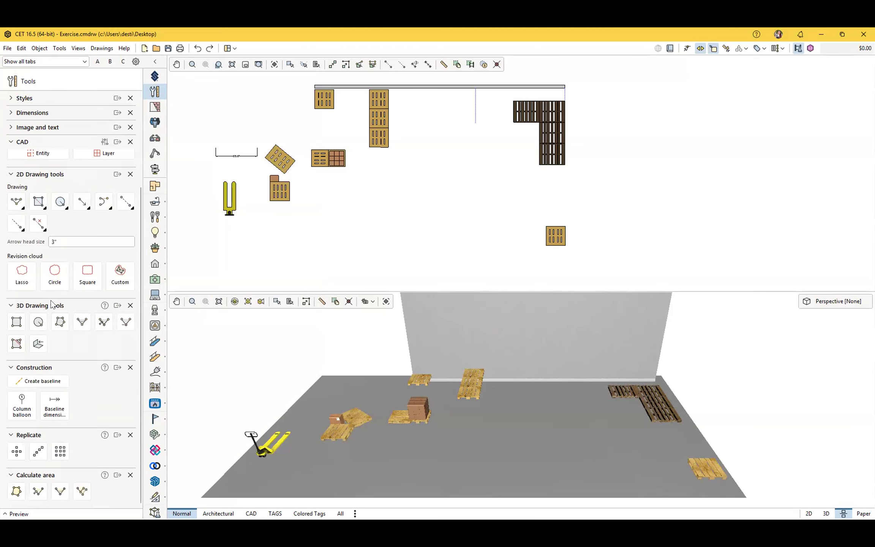
pyautogui.scroll(5, 51, 305)
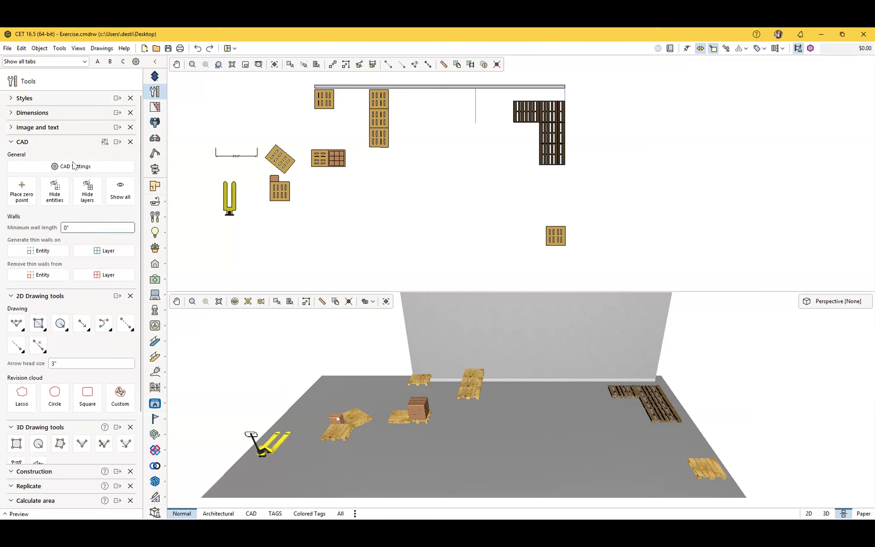
pyautogui.click(11, 127)
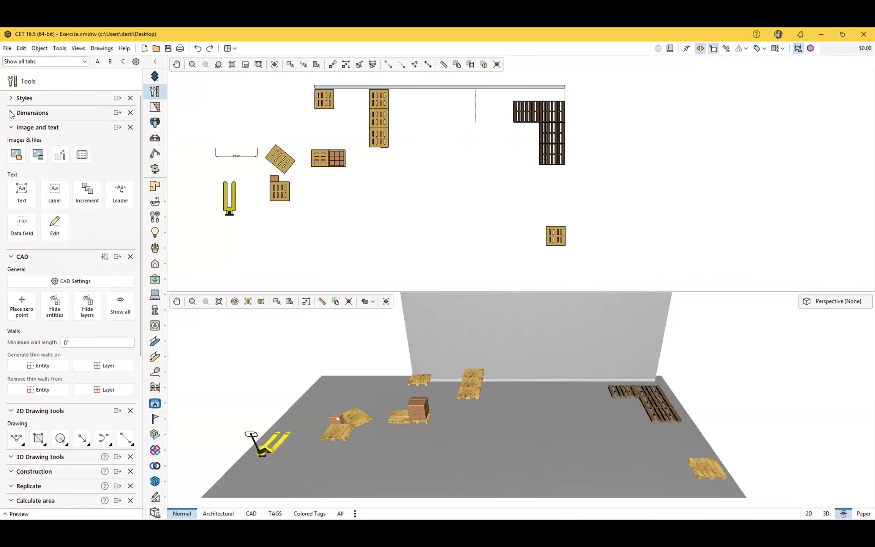
pyautogui.click(11, 113)
pyautogui.click(11, 99)
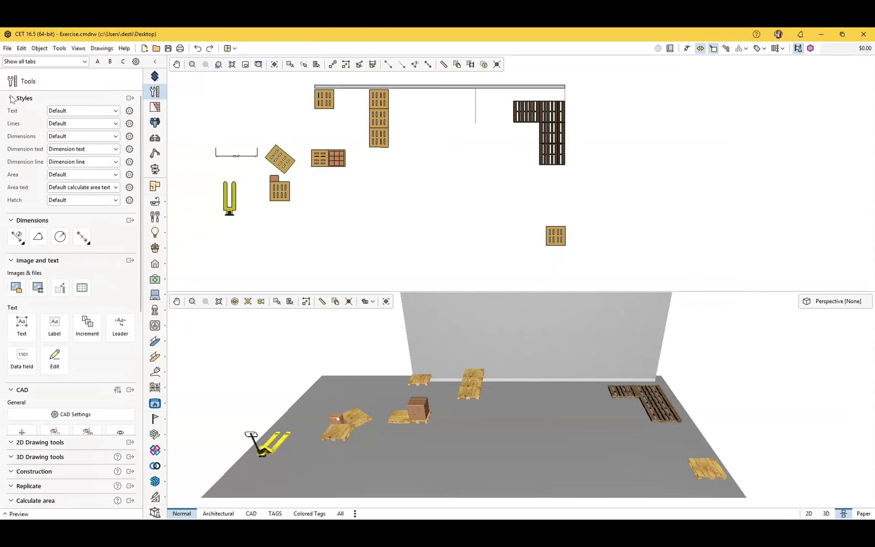
pyautogui.click(11, 98)
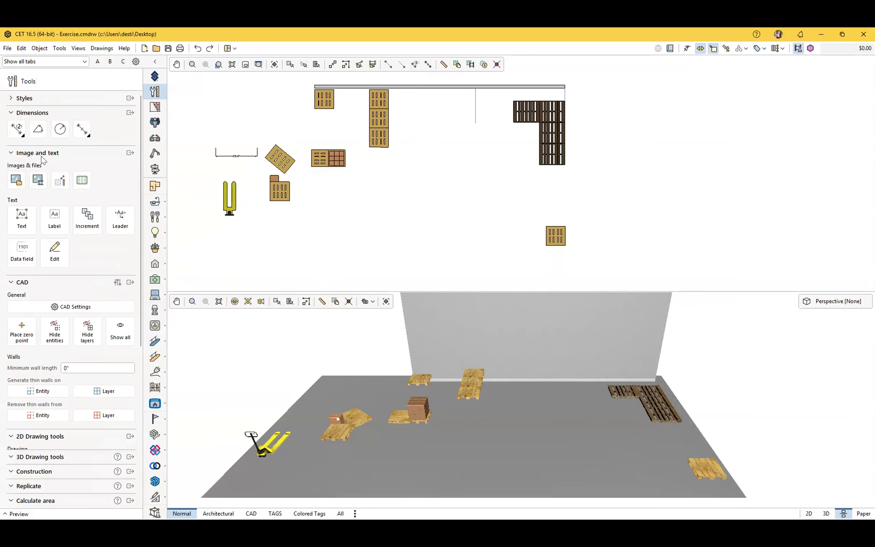
# - Preview the three-click and two-click dimension tools without placing a dimension
pyautogui.click(19, 136)
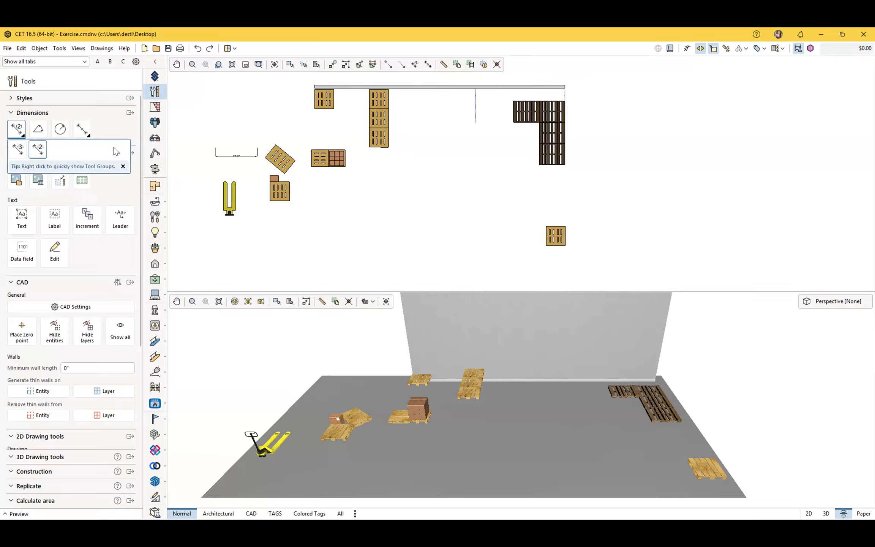
pyautogui.click(19, 148)
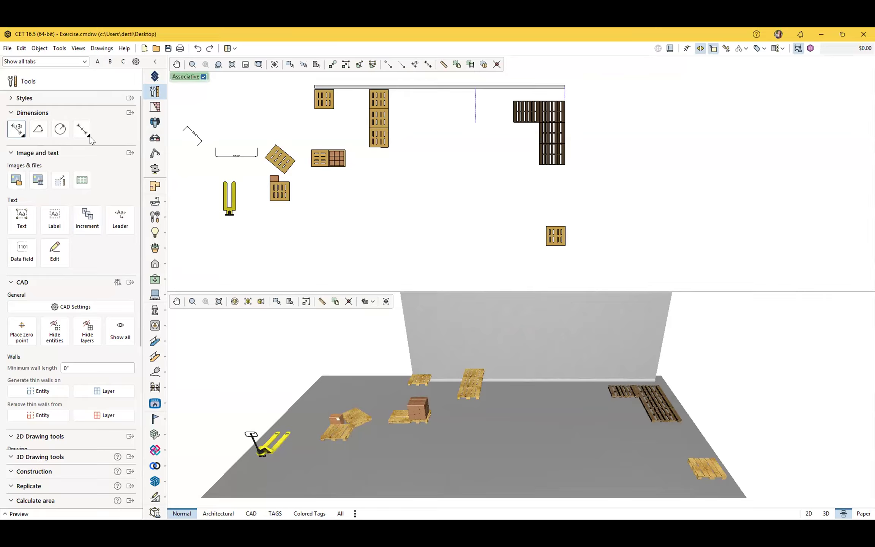
pyautogui.click(22, 137)
pyautogui.click(38, 149)
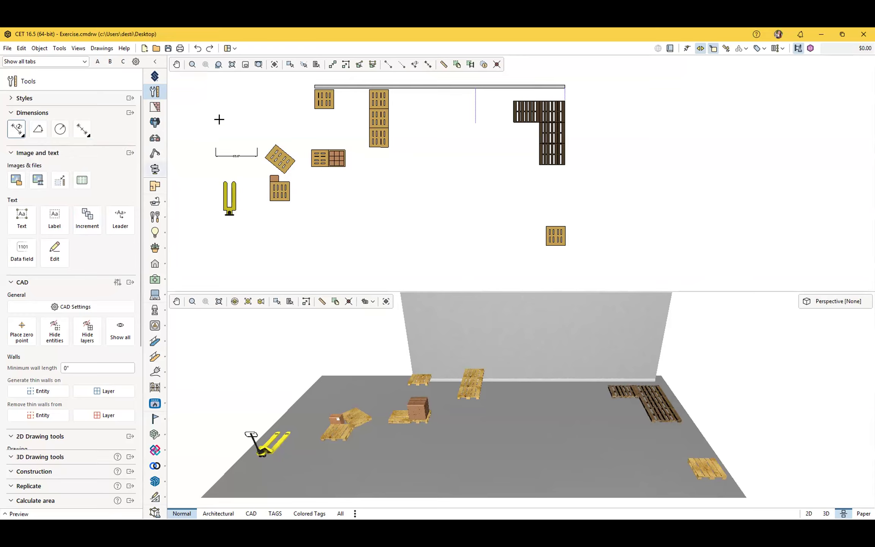
pyautogui.click(85, 132)
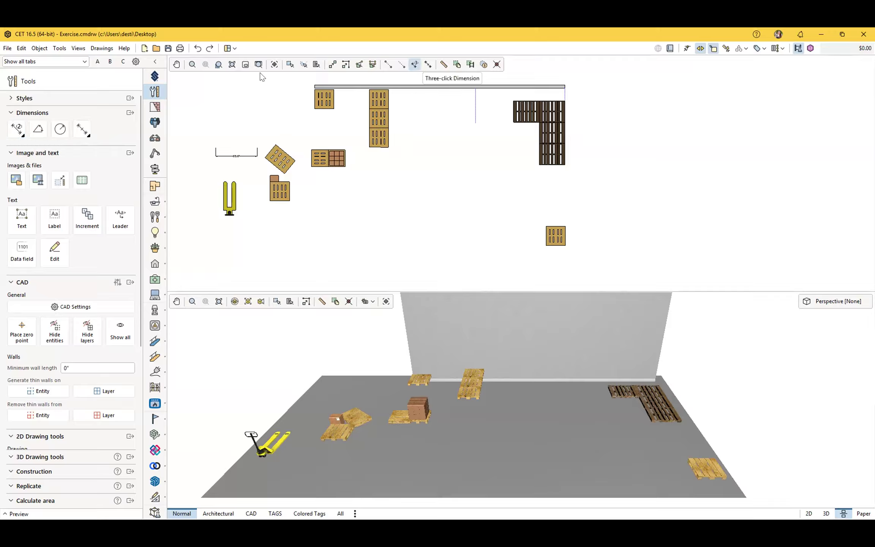
# - Place a two-click dimension from the single pallet's lower corner by the wall straight across to the column of three pallets
pyautogui.click(15, 129)
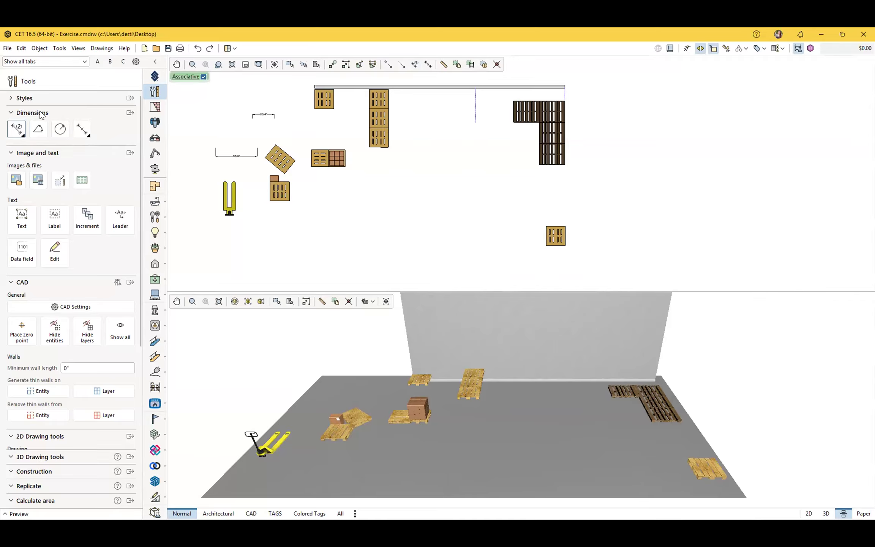
pyautogui.scroll(5, 309, 121)
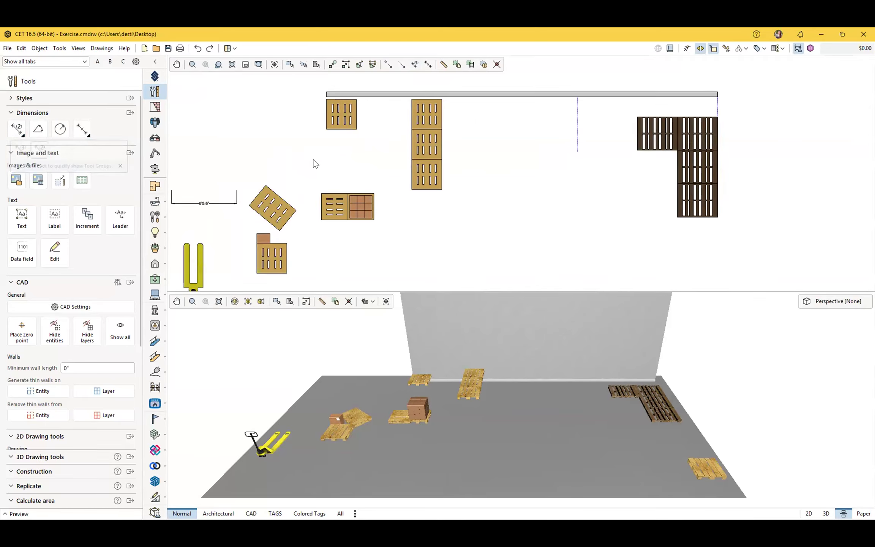
pyautogui.click(16, 129)
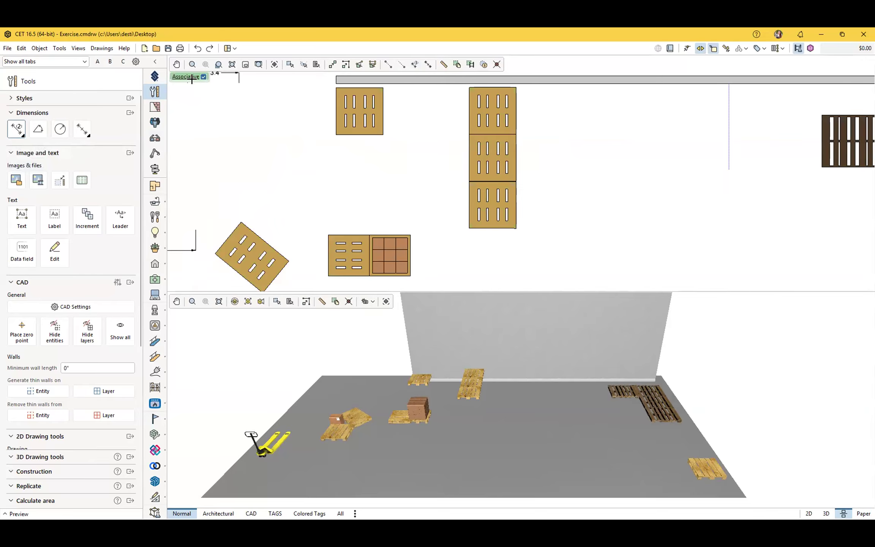
pyautogui.moveTo(296, 149); pyautogui.dragTo(211, 154, button='middle')
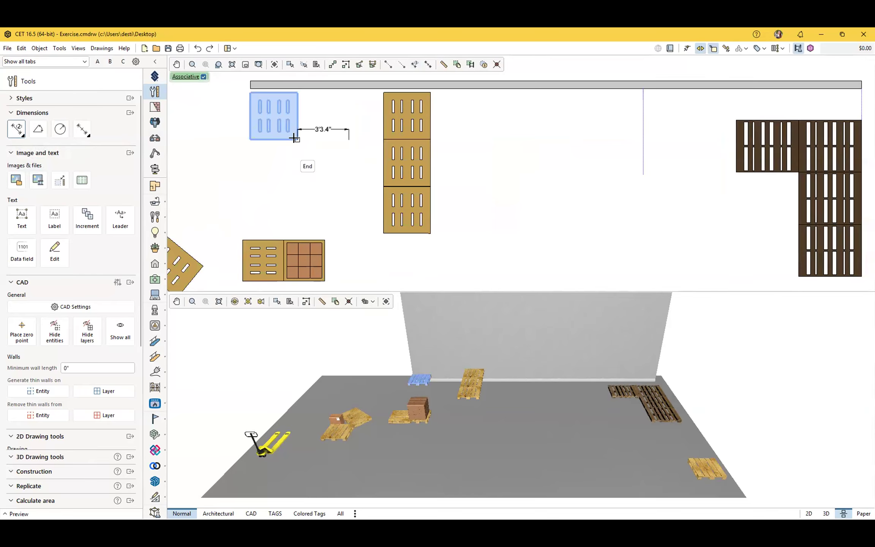
pyautogui.click(297, 139)
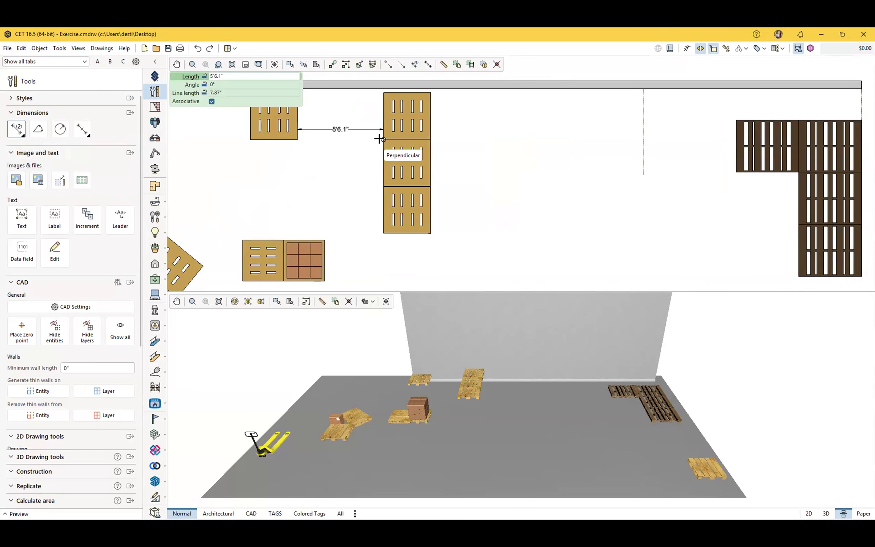
pyautogui.click(380, 138)
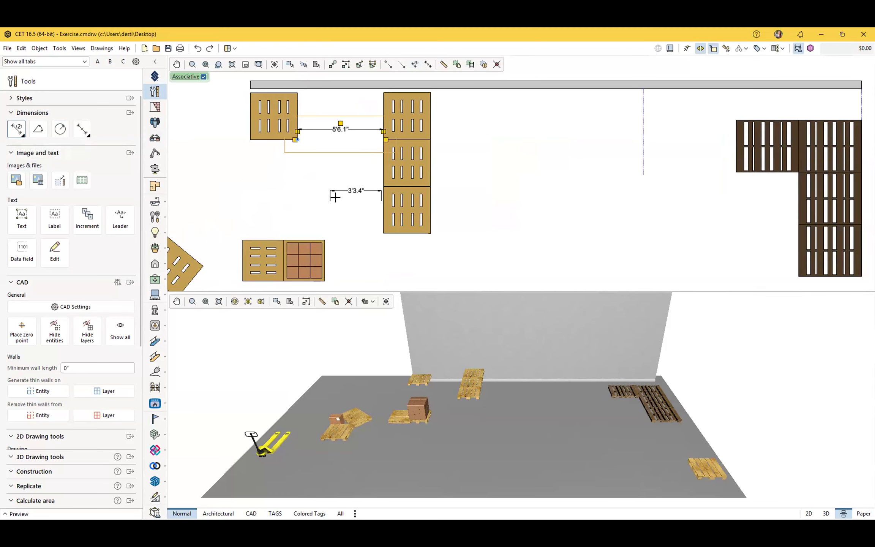
pyautogui.press('Escape')
pyautogui.moveTo(337, 189); pyautogui.dragTo(417, 185)
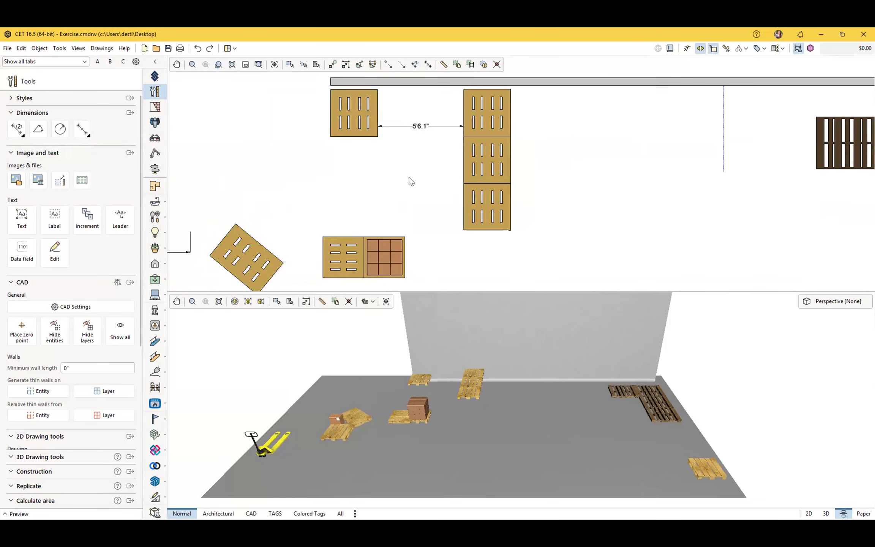
# - Place an associative three-click dimension from the single pallet's lower corner to the column of three pallets, level with the pallet's lower edge
pyautogui.scroll(1, 407, 203)
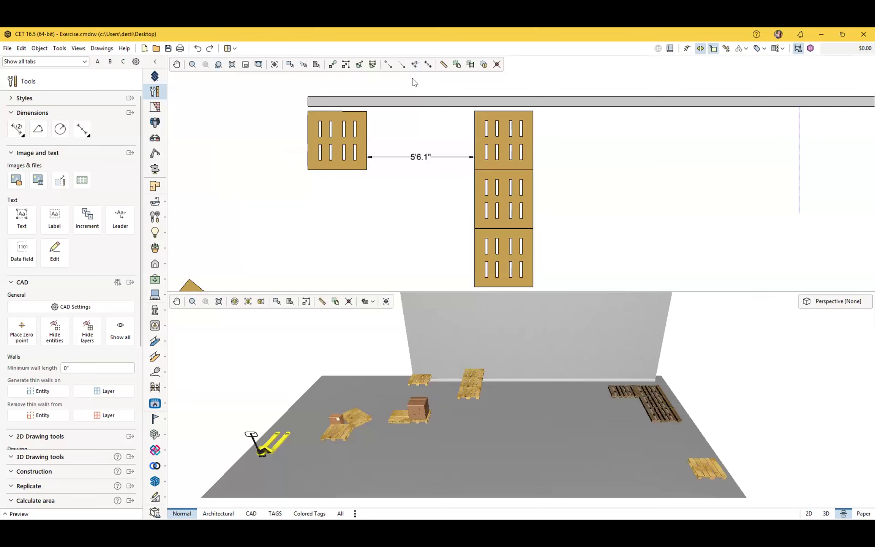
pyautogui.click(413, 65)
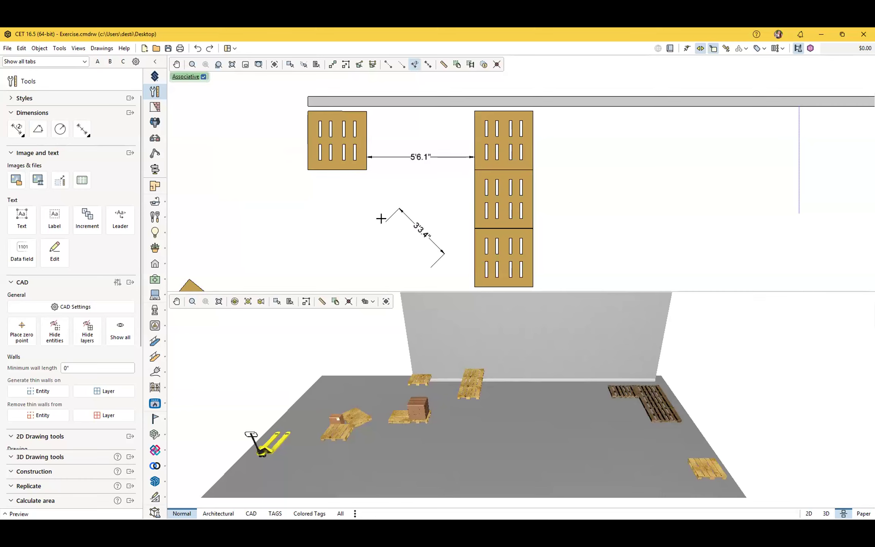
pyautogui.press('Escape')
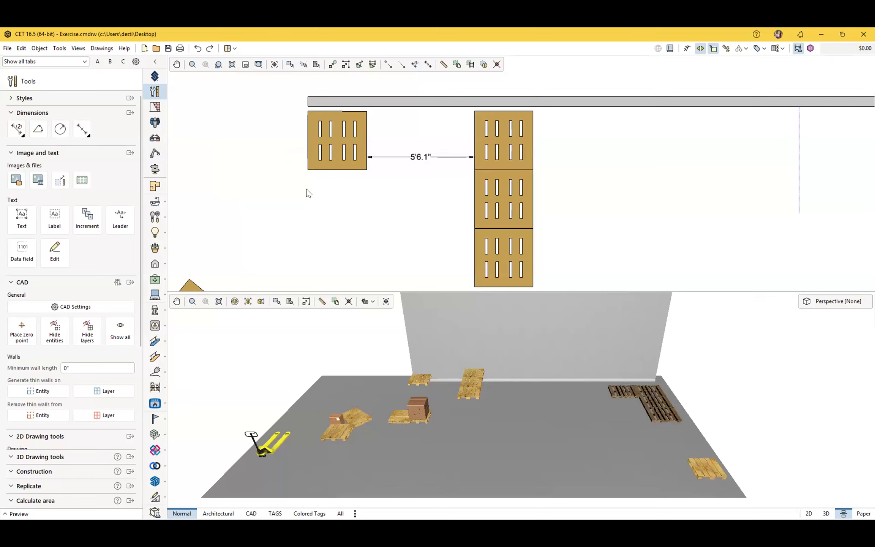
pyautogui.click(414, 63)
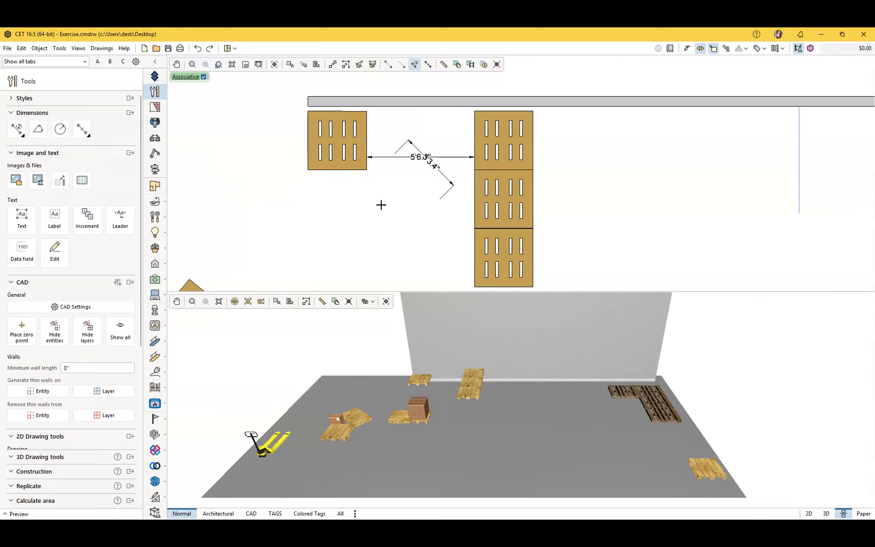
pyautogui.click(366, 171)
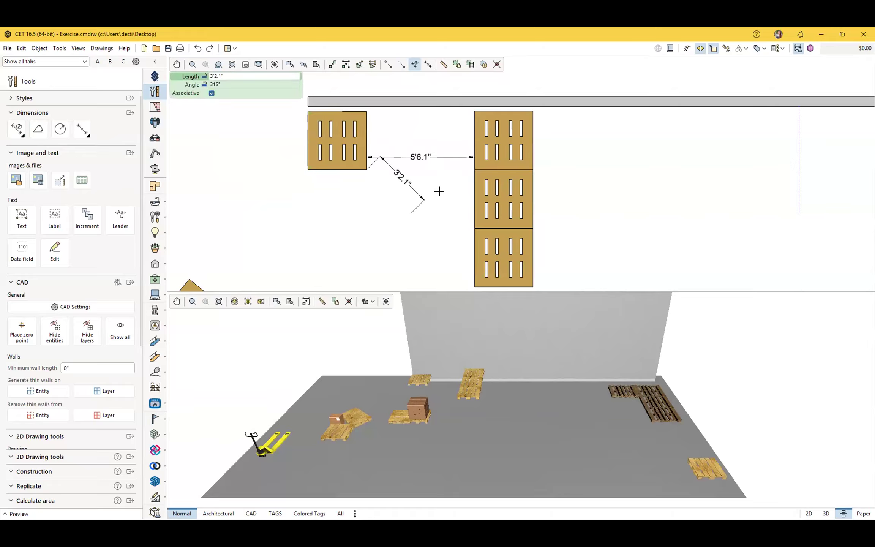
pyautogui.click(464, 166)
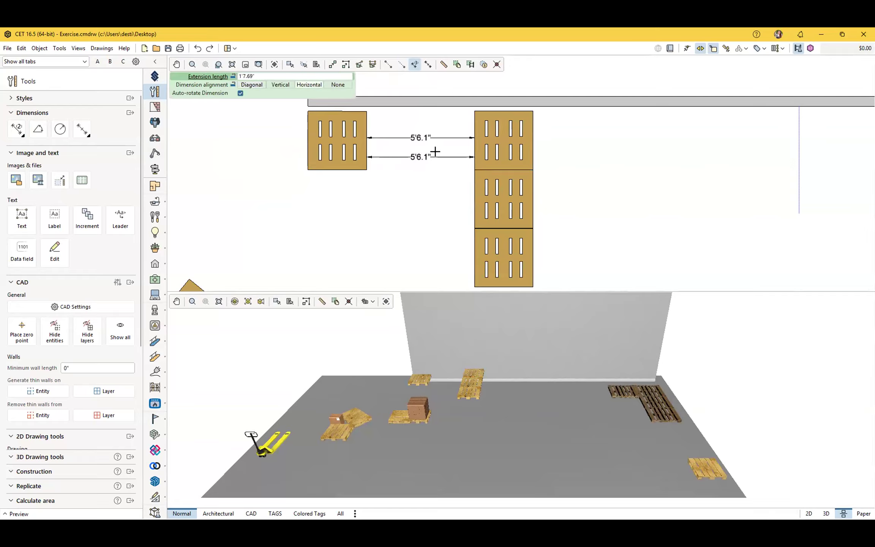
pyautogui.click(434, 184)
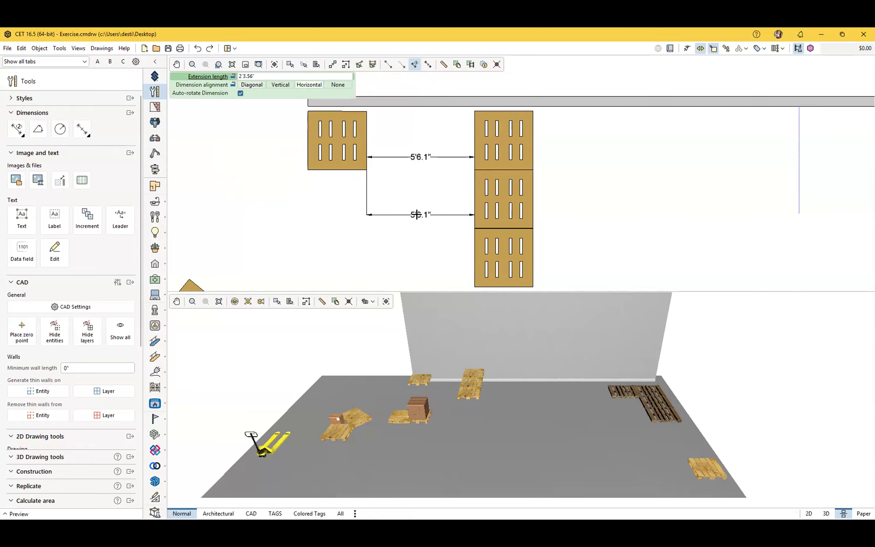
pyautogui.click(361, 170)
pyautogui.press('Escape')
pyautogui.click(346, 200)
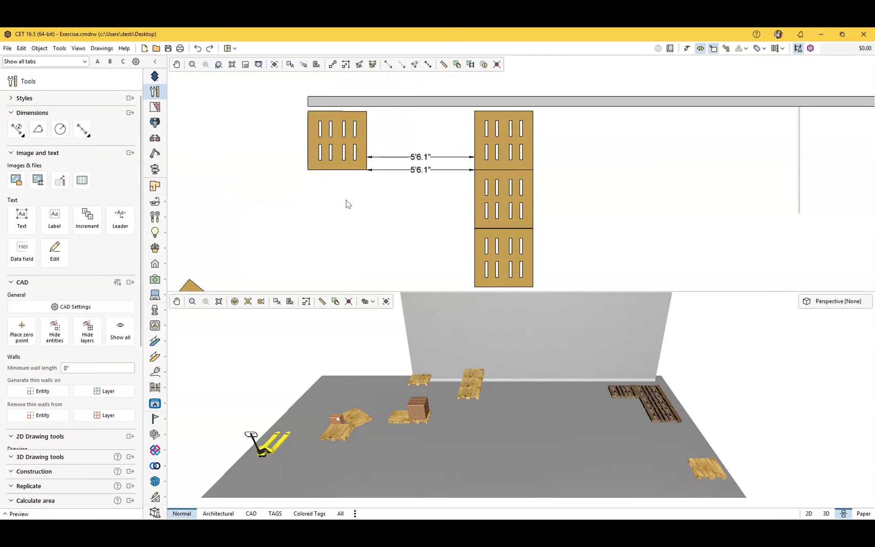
# - Move the upper, two-click dimension line between the pallets closer to the wall, to a line length of about 1'3.81"
pyautogui.scroll(2, 385, 196)
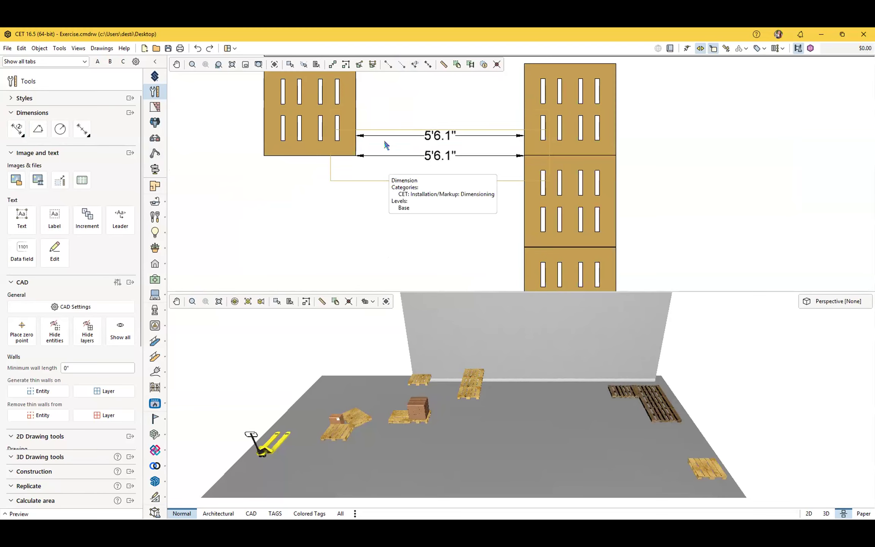
pyautogui.click(386, 138)
pyautogui.scroll(-1, 382, 140)
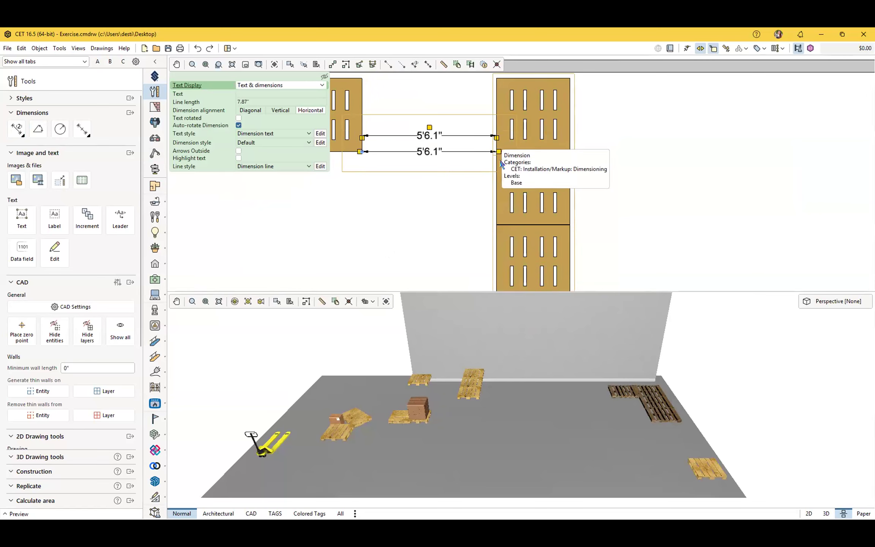
pyautogui.moveTo(361, 152)
pyautogui.mouseDown()
pyautogui.moveTo(282, 156)
pyautogui.moveTo(366, 157)
pyautogui.mouseUp()
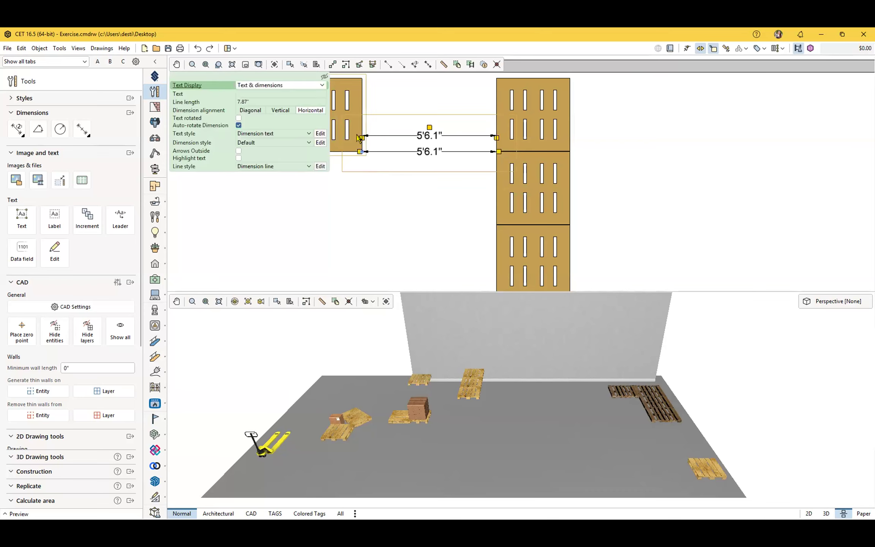
pyautogui.moveTo(359, 141)
pyautogui.mouseDown()
pyautogui.moveTo(366, 253)
pyautogui.moveTo(363, 119)
pyautogui.moveTo(364, 159)
pyautogui.moveTo(367, 131)
pyautogui.mouseUp()
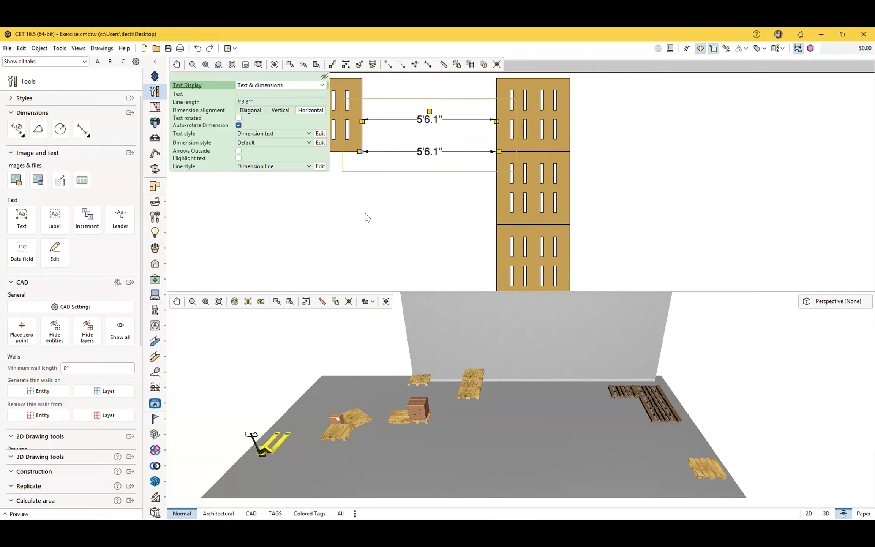
# - Examine the upper dimension's style settings and the properties of the lower, three-click dimension
pyautogui.click(430, 112)
pyautogui.moveTo(433, 118)
pyautogui.mouseDown()
pyautogui.moveTo(433, 99)
pyautogui.moveTo(429, 140)
pyautogui.moveTo(427, 120)
pyautogui.moveTo(389, 120)
pyautogui.moveTo(451, 120)
pyautogui.moveTo(428, 121)
pyautogui.mouseUp()
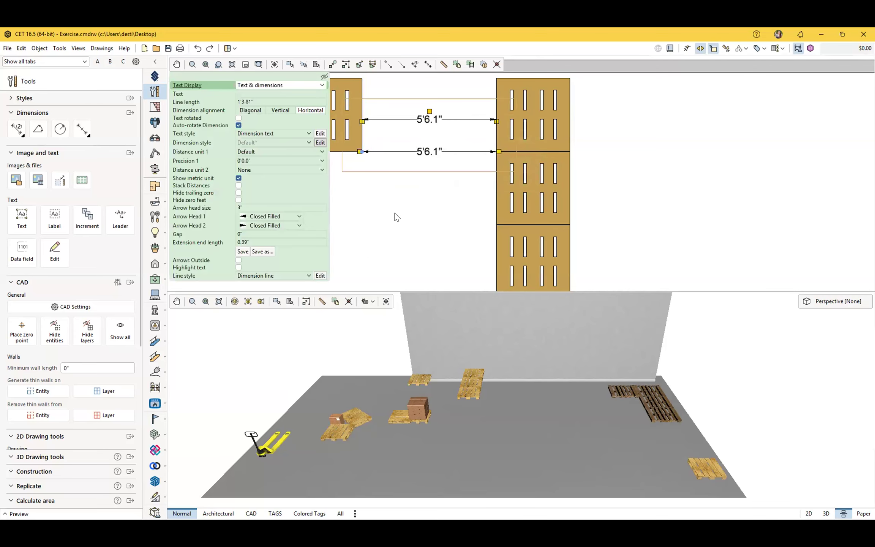
pyautogui.click(426, 156)
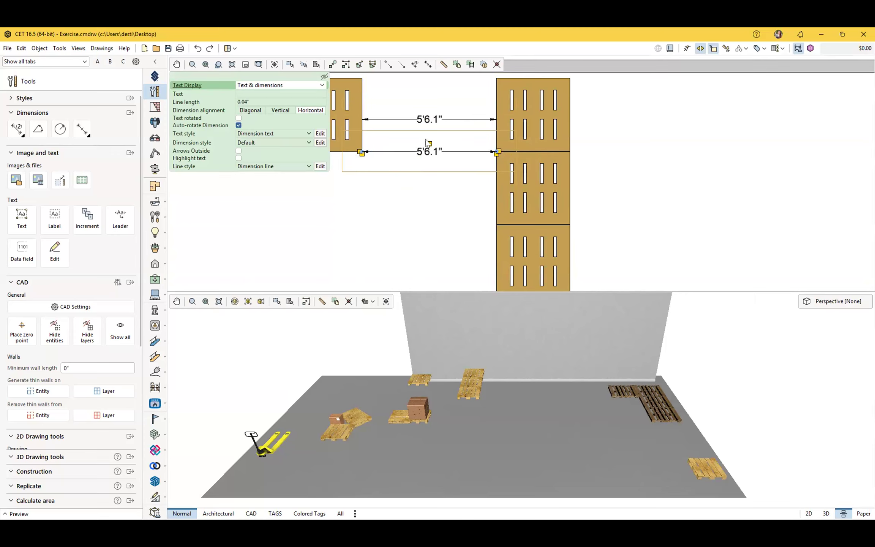
pyautogui.click(400, 205)
# - Delete the lower, three-click dimension between the single pallet and the pallet column
pyautogui.scroll(-1, 404, 192)
pyautogui.moveTo(404, 192); pyautogui.dragTo(407, 197)
pyautogui.scroll(1, 403, 173)
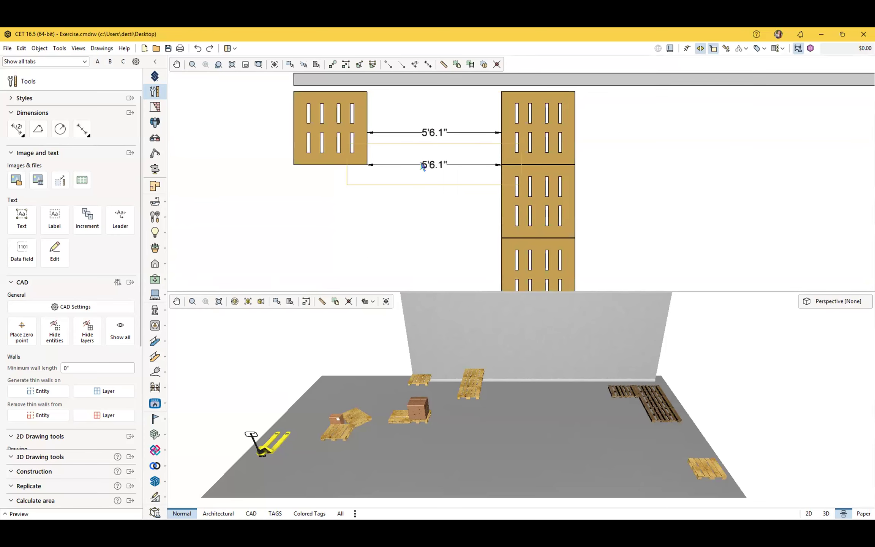
pyautogui.click(423, 166)
pyautogui.press('Delete')
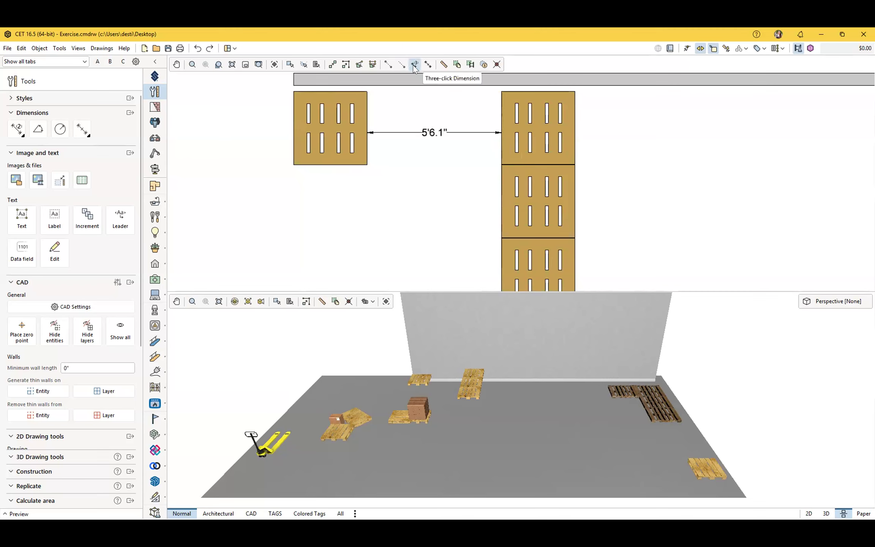
# - Place a three-click dimension with Associative off from the single pallet's lower corner straight across to the column of three pallets
pyautogui.click(414, 65)
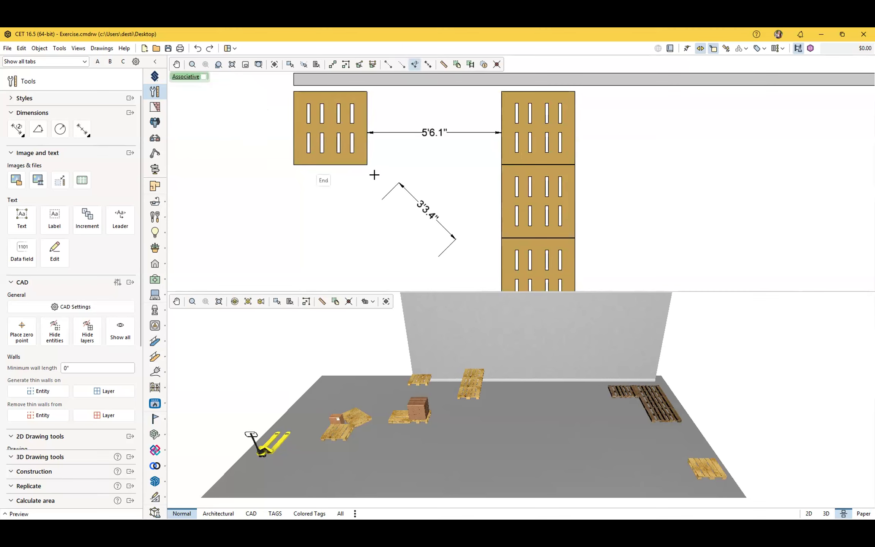
pyautogui.click(368, 165)
pyautogui.click(500, 164)
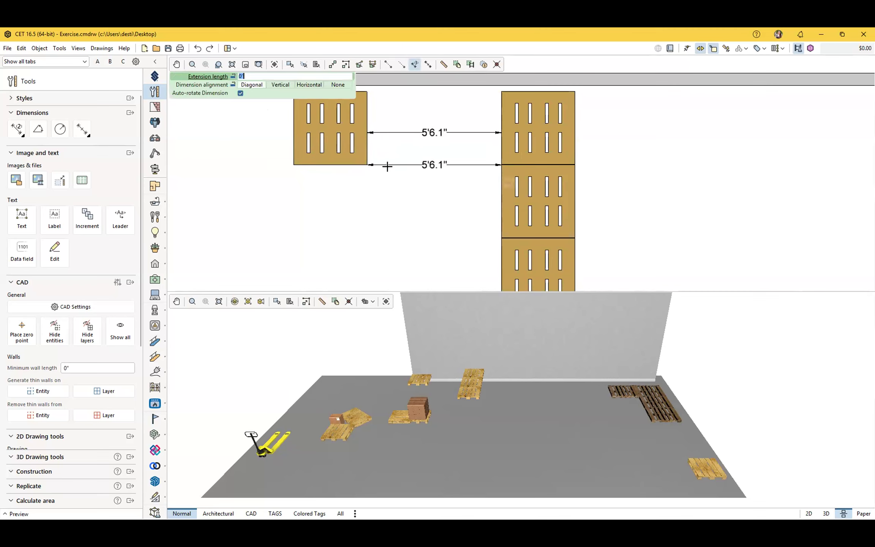
pyautogui.click(373, 169)
pyautogui.click(428, 231)
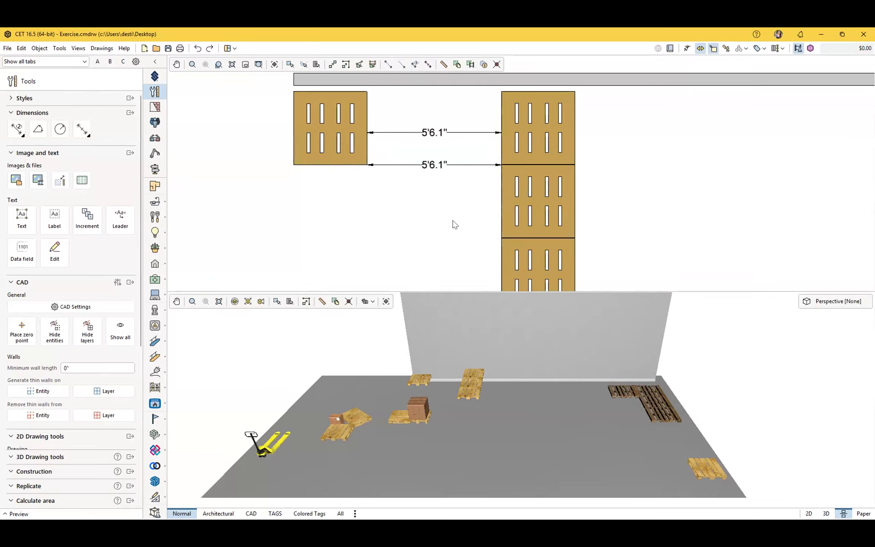
# - Move the single pallet around to test the associative and non-associative dimensions, leaving it about 7'5.4" from the pallet column
pyautogui.scroll(-3, 453, 220)
pyautogui.scroll(5, 418, 191)
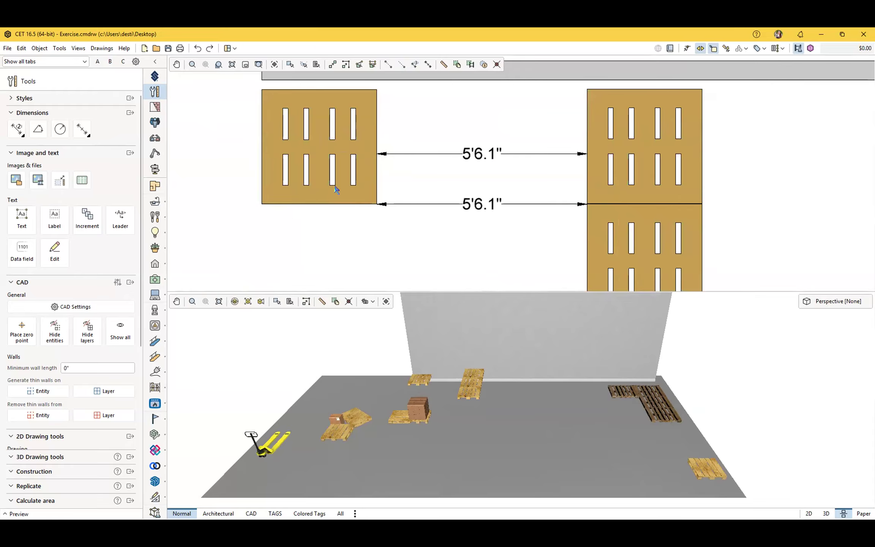
pyautogui.scroll(-2, 471, 207)
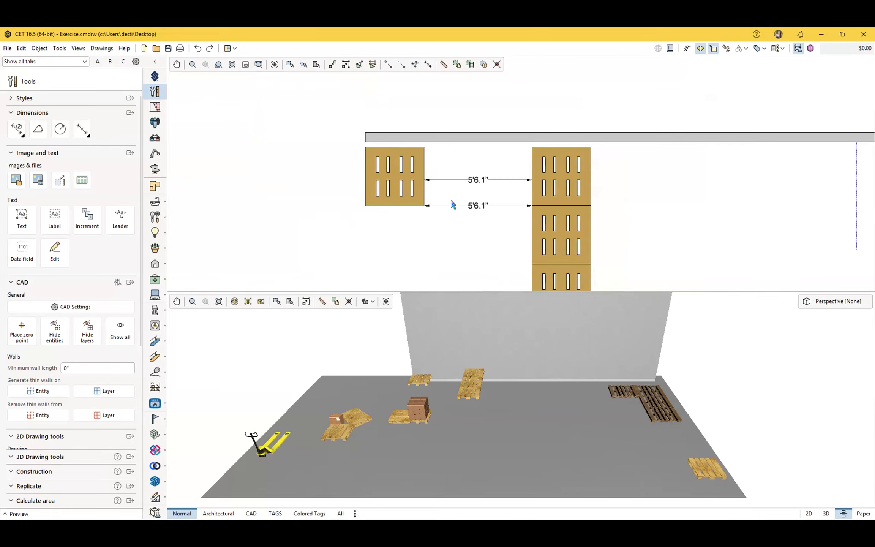
pyautogui.click(381, 175)
pyautogui.moveTo(381, 179); pyautogui.dragTo(258, 182)
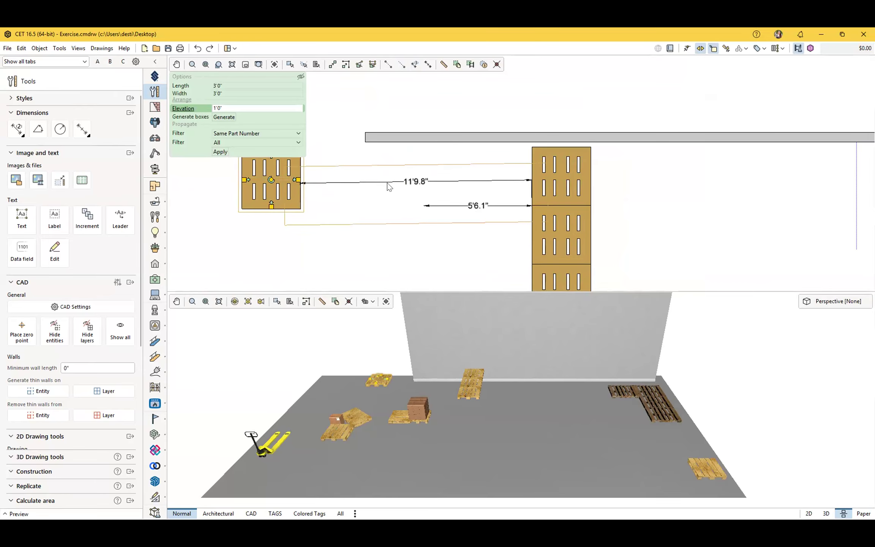
pyautogui.moveTo(278, 191); pyautogui.dragTo(269, 266)
pyautogui.moveTo(272, 265); pyautogui.dragTo(368, 173)
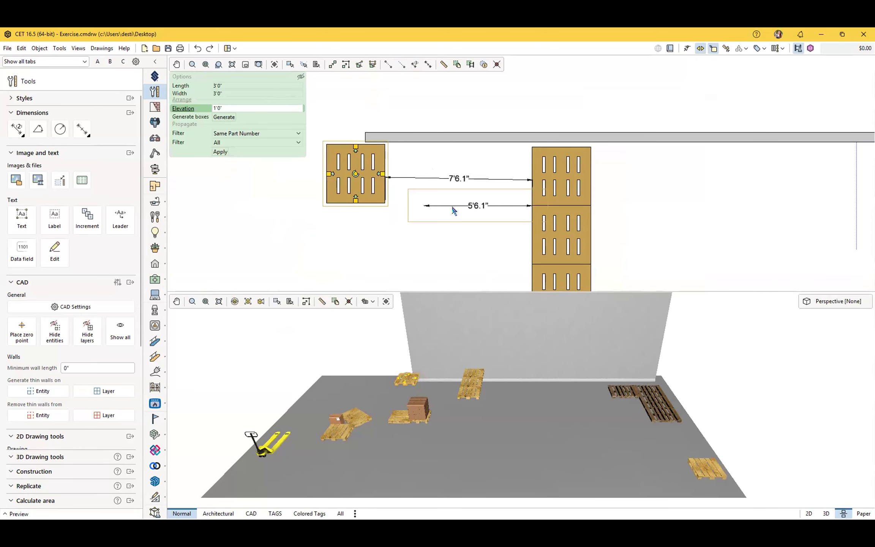
pyautogui.moveTo(379, 201); pyautogui.dragTo(304, 237)
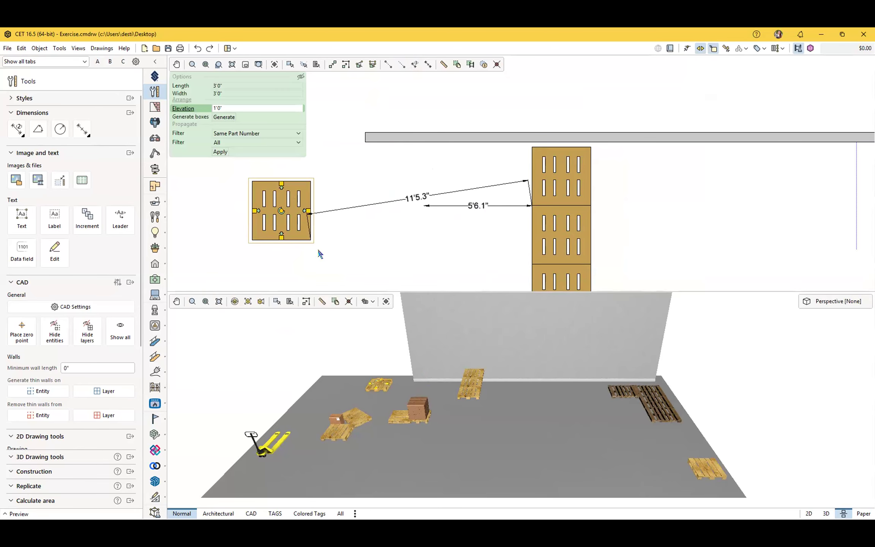
pyautogui.moveTo(327, 192); pyautogui.dragTo(403, 170)
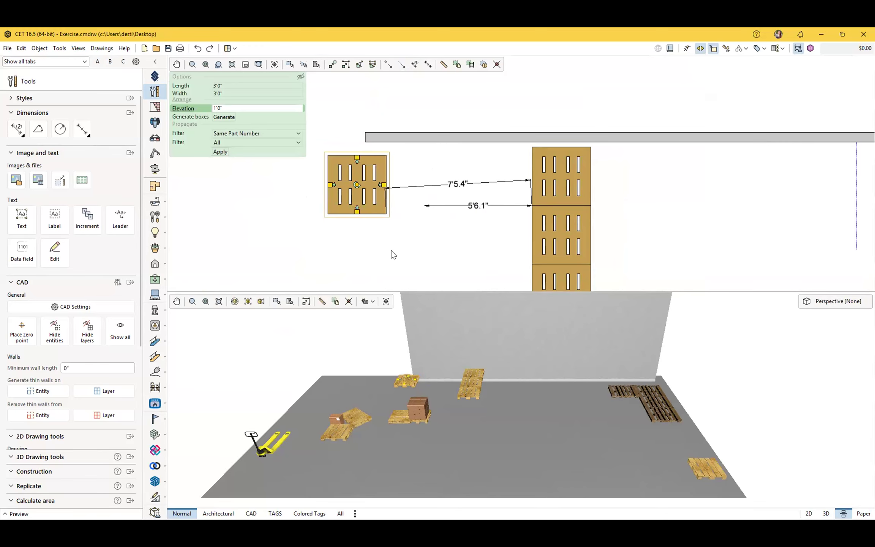
# - Compare the properties of the non-associative dimension with those of the associative dimension attached to the single pallet
pyautogui.click(493, 214)
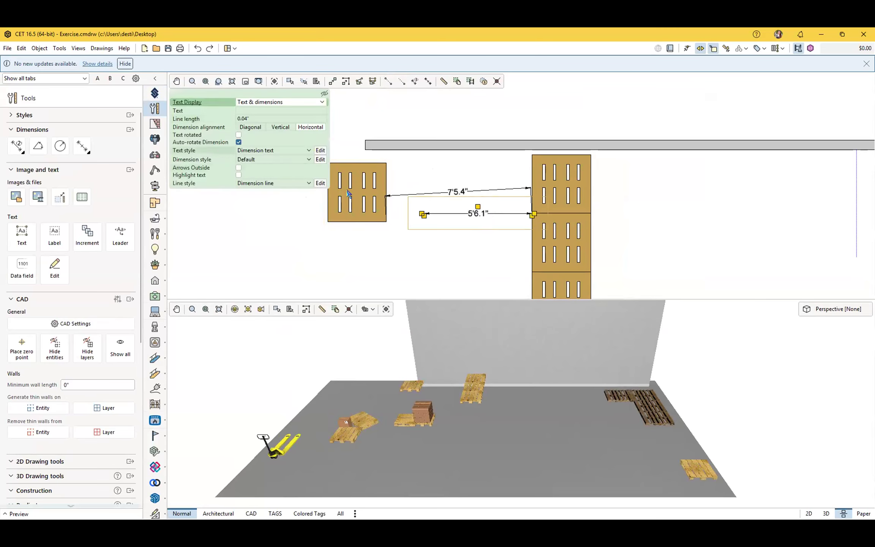
pyautogui.click(438, 193)
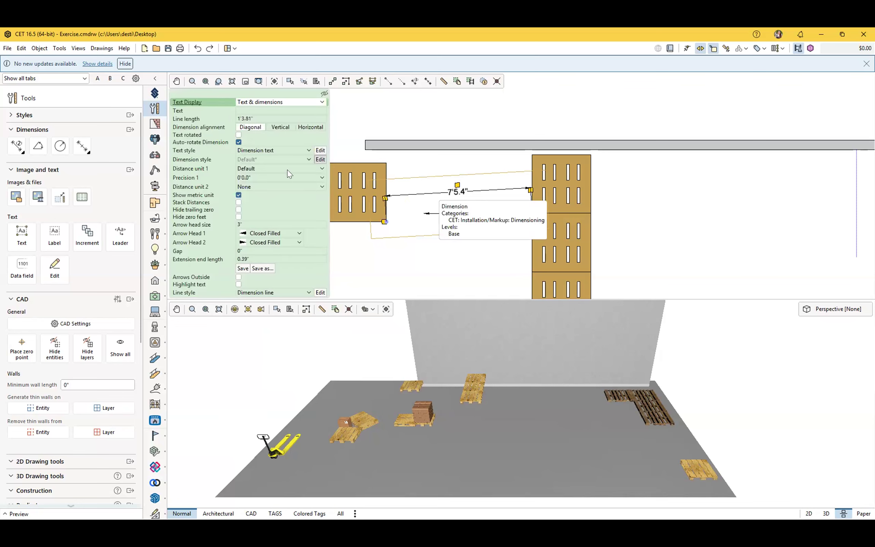
pyautogui.click(472, 211)
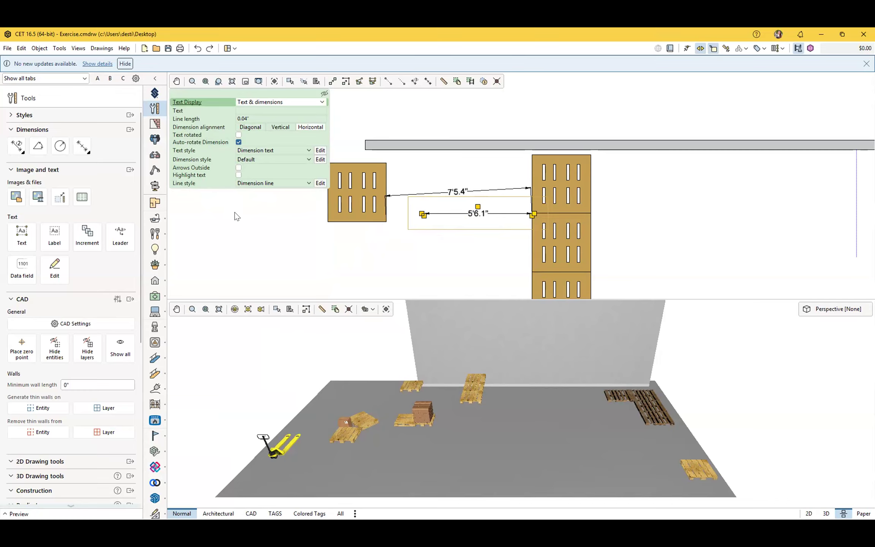
pyautogui.click(236, 216)
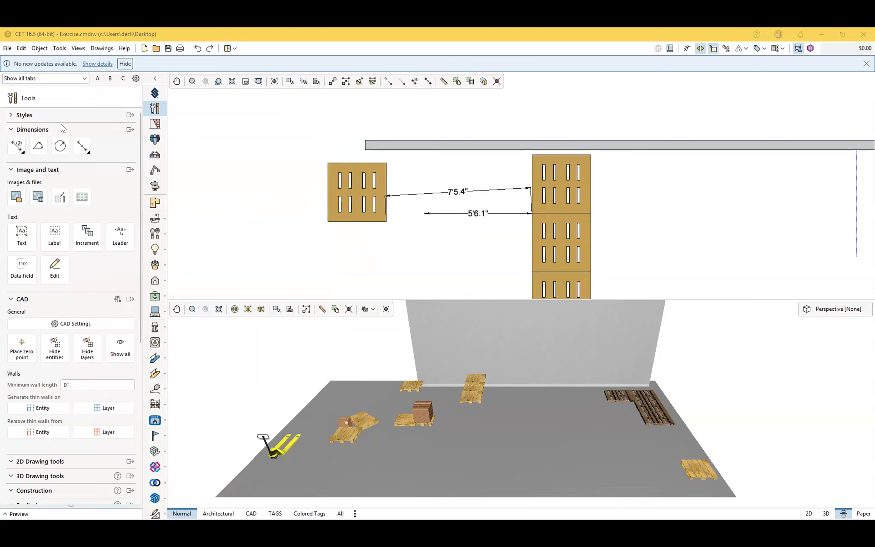
# - Try an angle dimension of 135° based on the lower edge of the single pallet
pyautogui.click(8, 130)
pyautogui.click(8, 130)
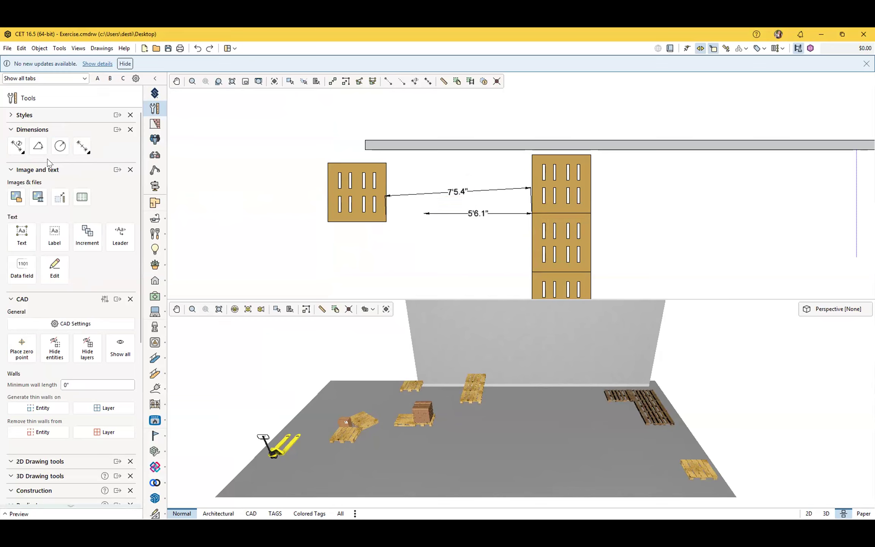
pyautogui.click(38, 145)
pyautogui.click(327, 221)
pyautogui.click(387, 226)
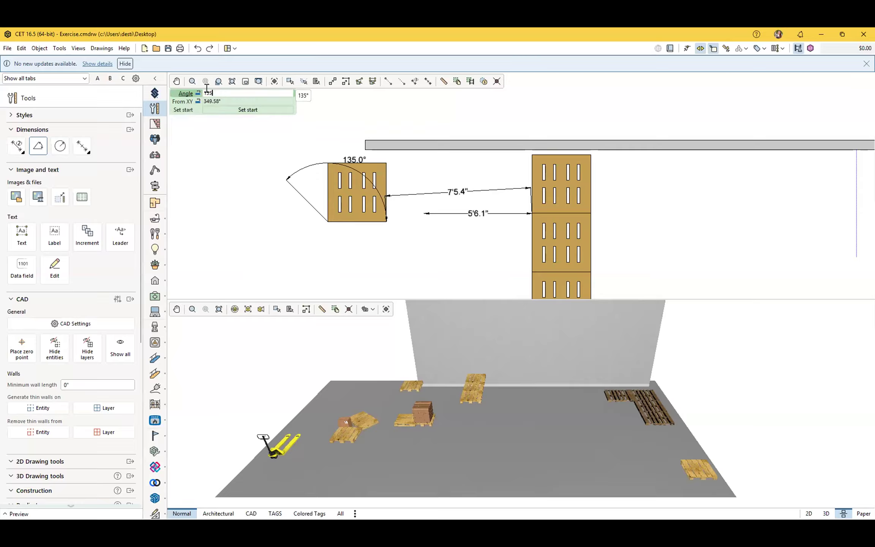
pyautogui.press('Tab')
pyautogui.press('Escape')
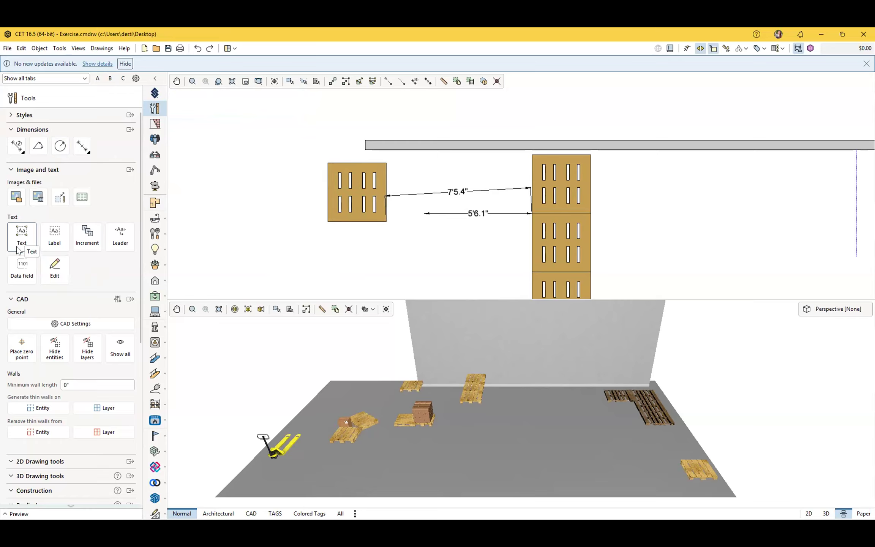
# - Place a text box about 4'9" wide and 4'1" deep in the empty area beside the single pallet, opening its text editor
pyautogui.click(23, 237)
pyautogui.moveTo(235, 231); pyautogui.dragTo(410, 226, button='middle')
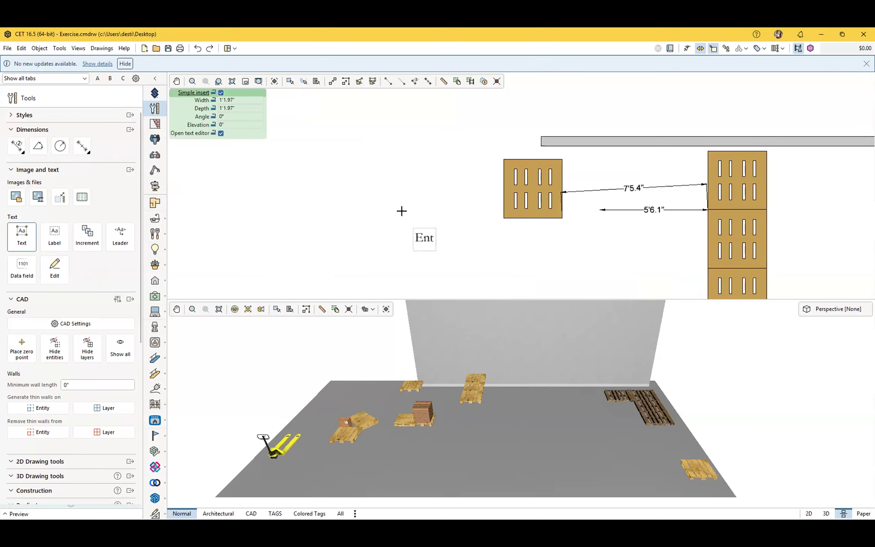
pyautogui.click(353, 160)
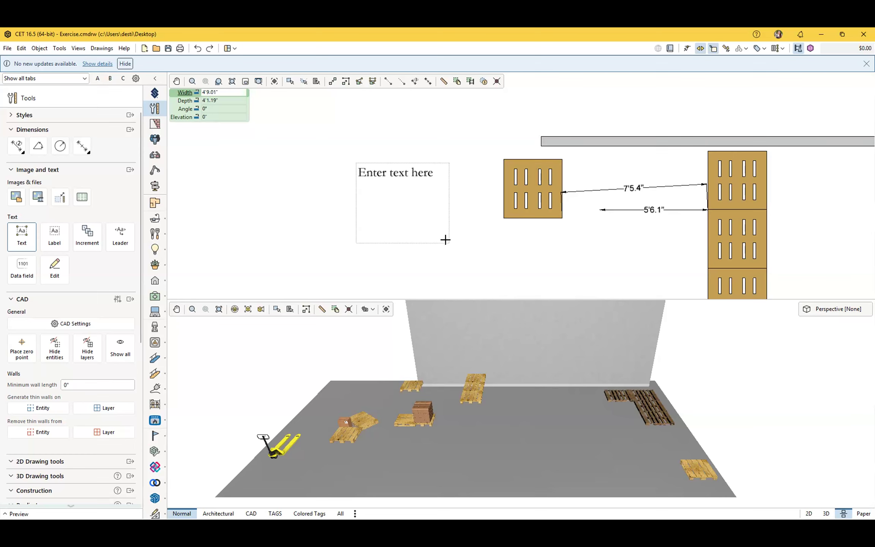
pyautogui.click(445, 239)
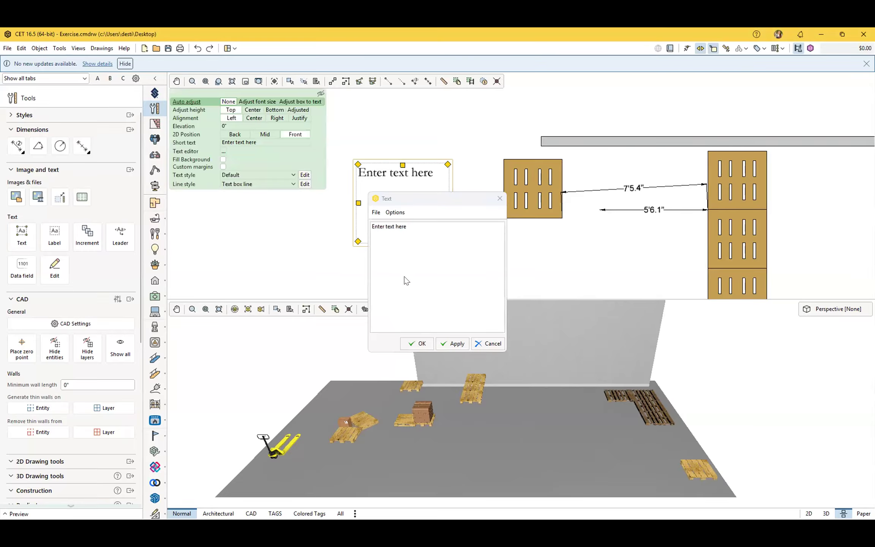
# - Enter CET Rocks! as the text box's content and center it both vertically and horizontally
pyautogui.moveTo(418, 200)
pyautogui.mouseDown()
pyautogui.moveTo(464, 155)
pyautogui.moveTo(418, 183)
pyautogui.mouseUp()
pyautogui.write('c')
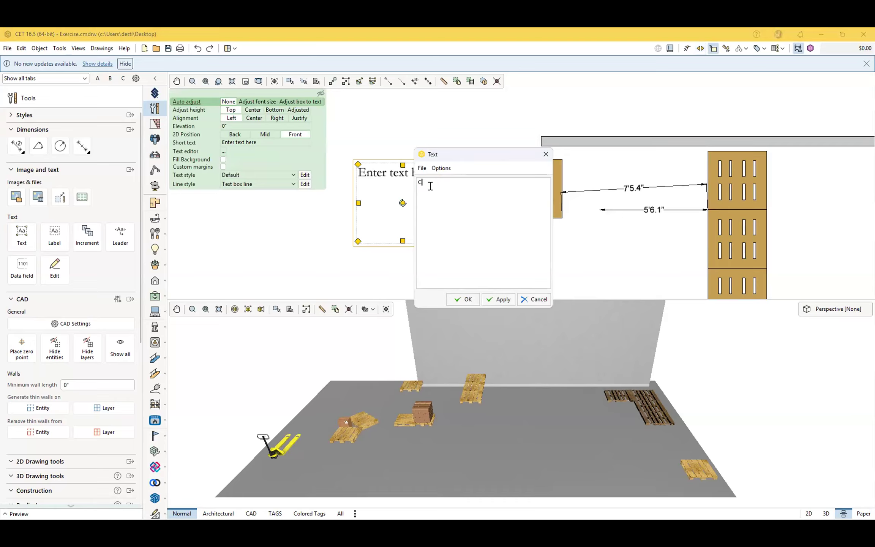
pyautogui.write('ET Rocks!')
pyautogui.click(458, 300)
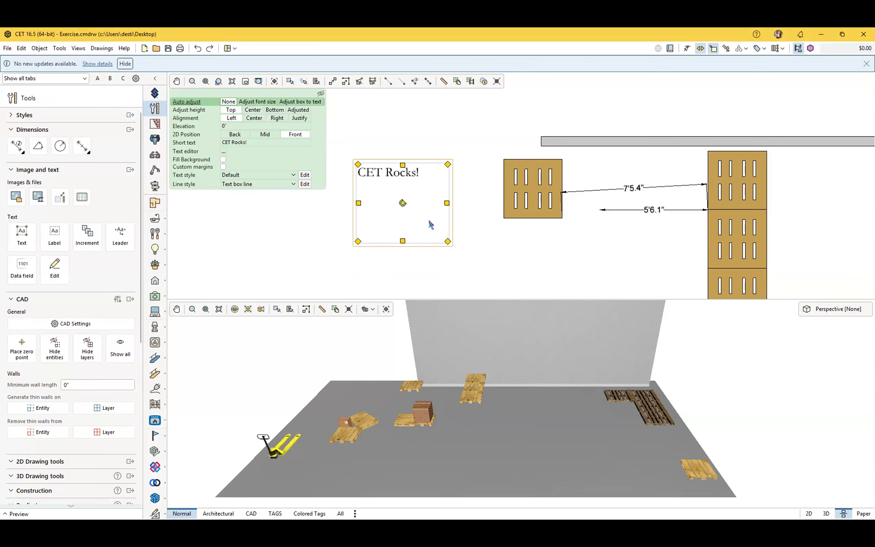
pyautogui.click(252, 110)
pyautogui.click(254, 118)
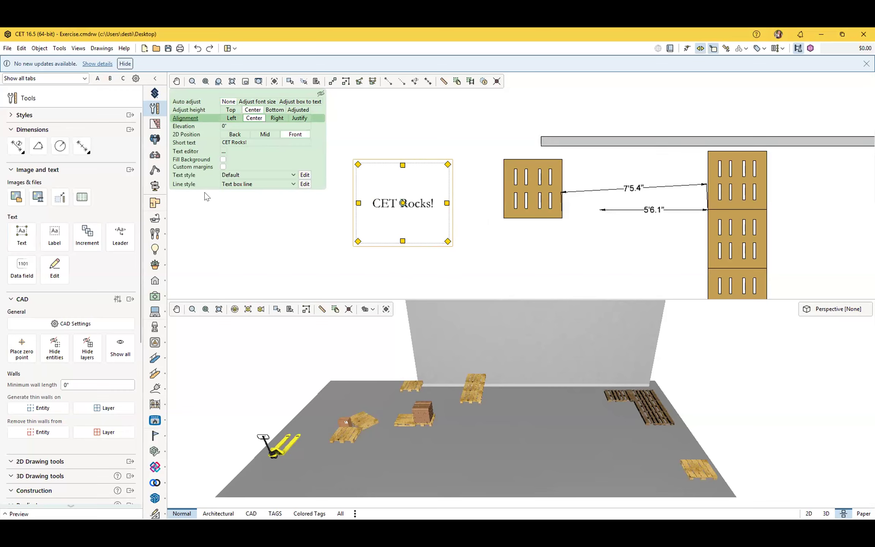
# - Edit the text box's text style, trying the Curlz MT font and settling on Calibri
pyautogui.click(304, 185)
pyautogui.click(305, 176)
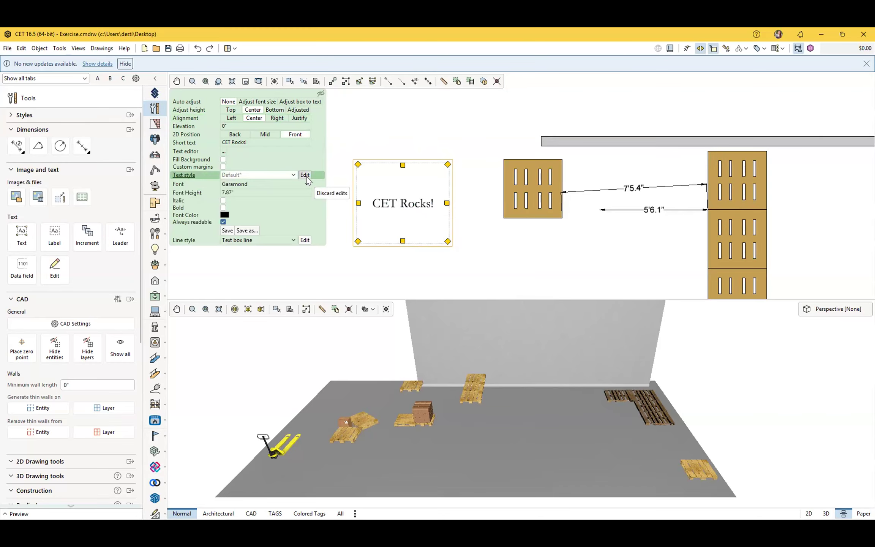
pyautogui.click(243, 184)
pyautogui.scroll(10, 236, 236)
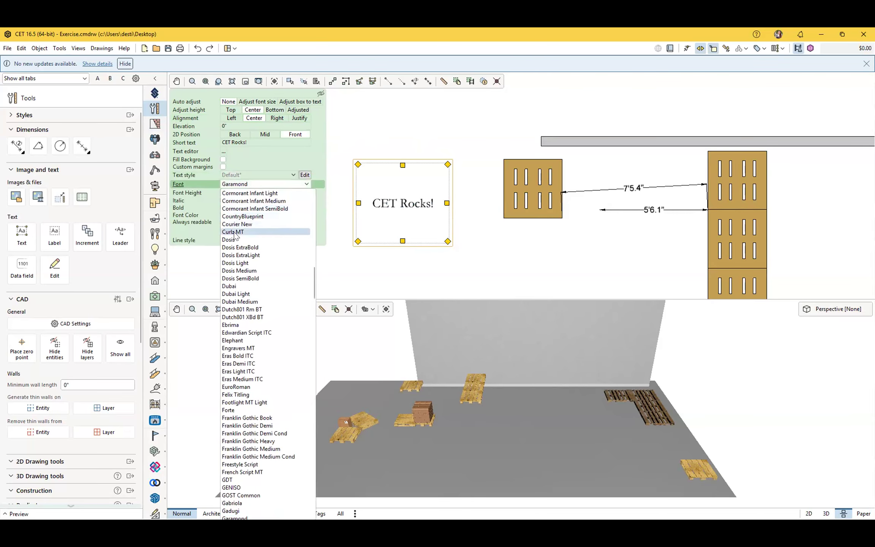
pyautogui.click(235, 233)
pyautogui.click(278, 183)
pyautogui.scroll(5, 242, 217)
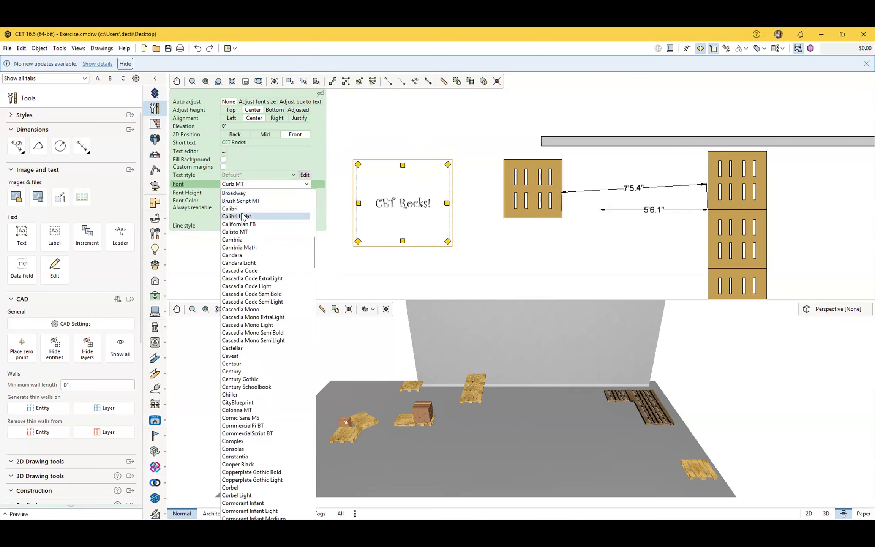
pyautogui.click(237, 209)
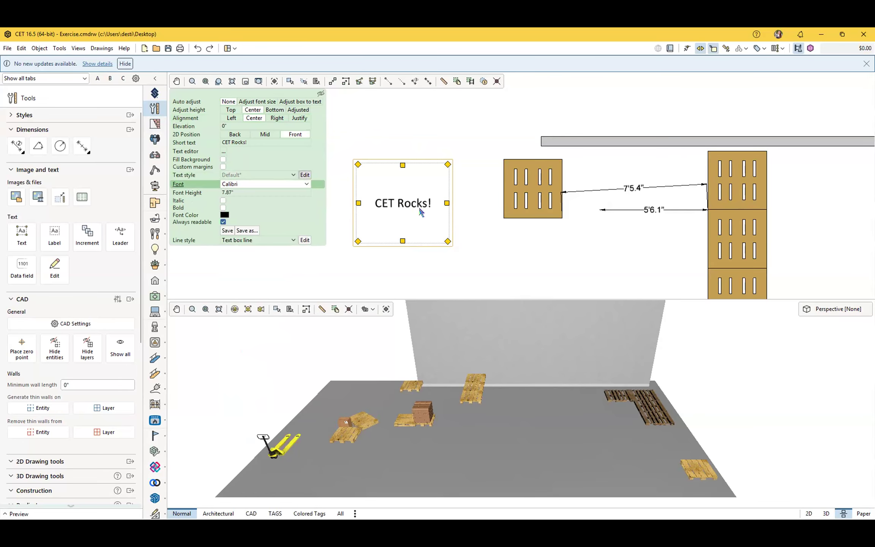
# - Set the font color of the CET Rocks! text to red
pyautogui.click(225, 215)
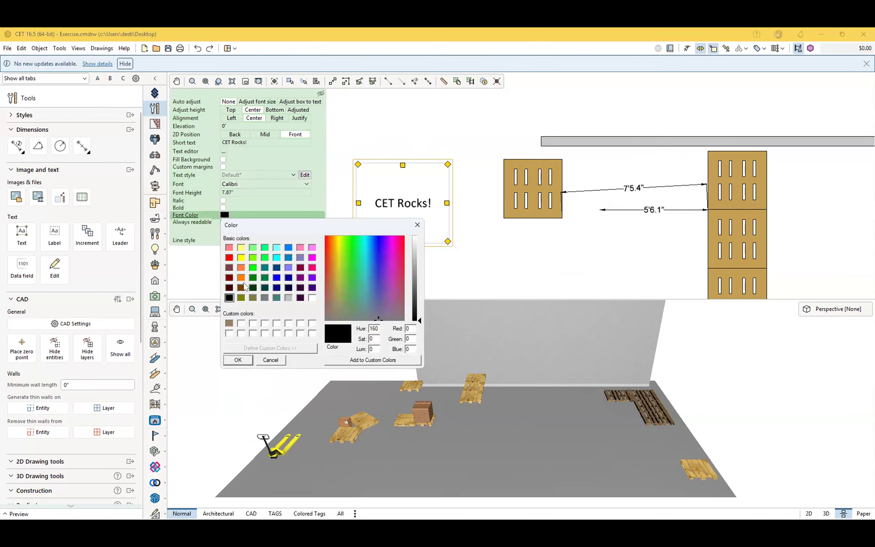
pyautogui.click(229, 258)
pyautogui.click(238, 360)
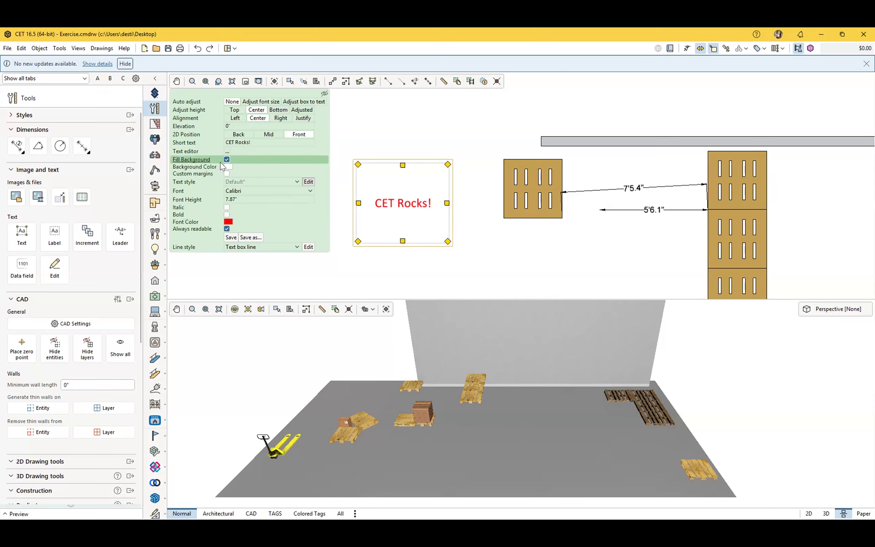
# - Fill the text box's background with light red and set its font color to black
pyautogui.click(228, 166)
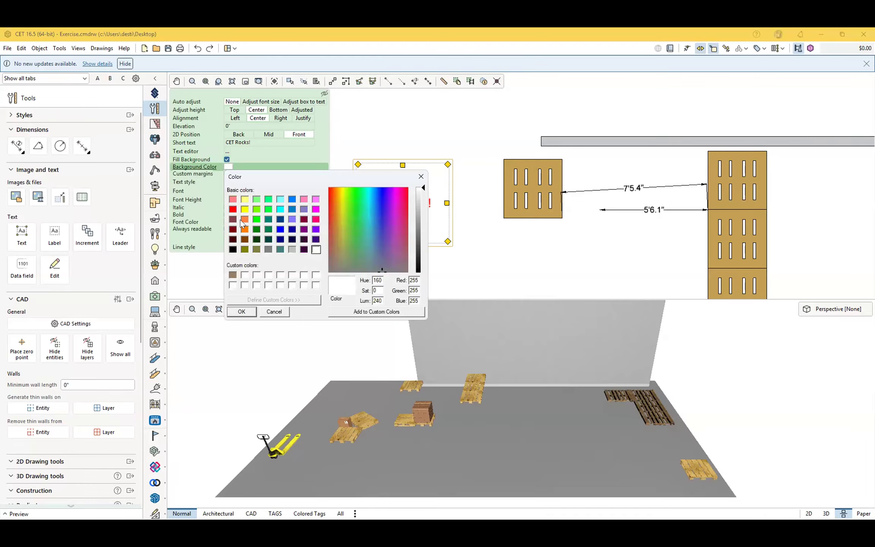
pyautogui.click(232, 192)
pyautogui.click(242, 312)
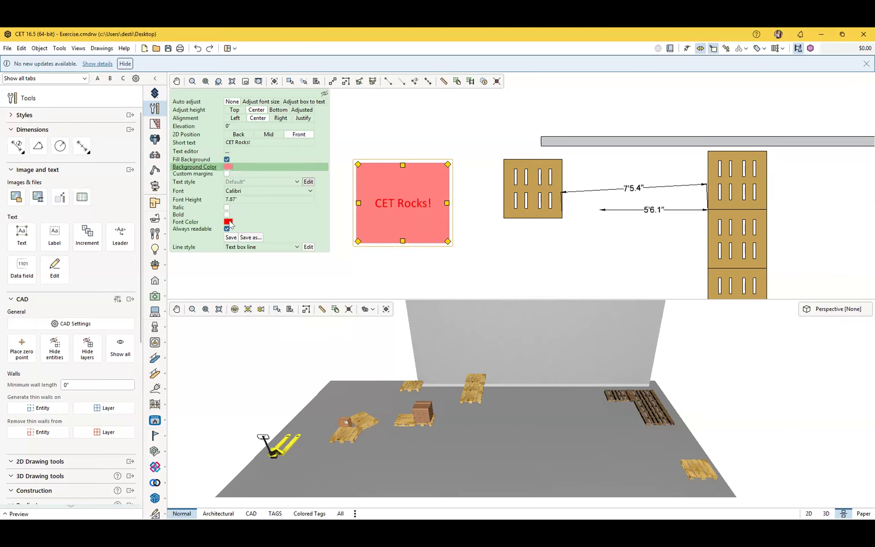
pyautogui.click(228, 221)
pyautogui.click(233, 304)
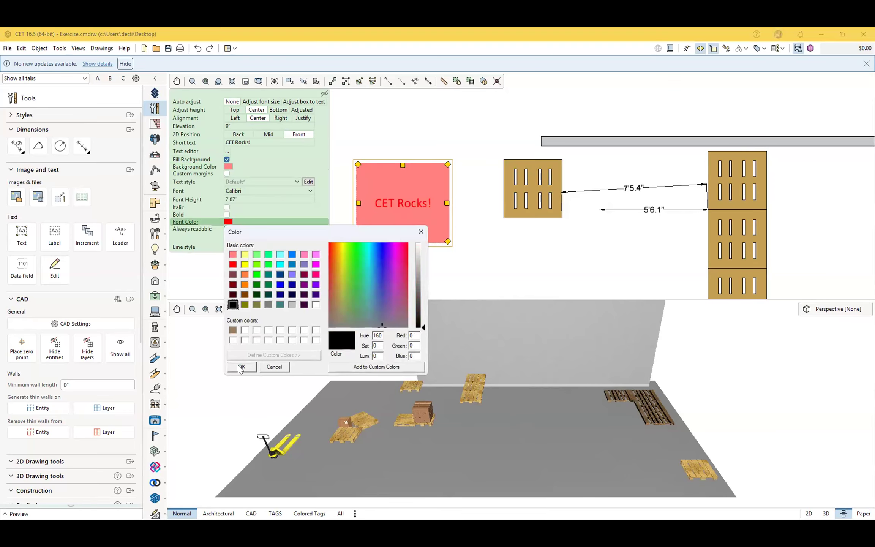
pyautogui.click(242, 366)
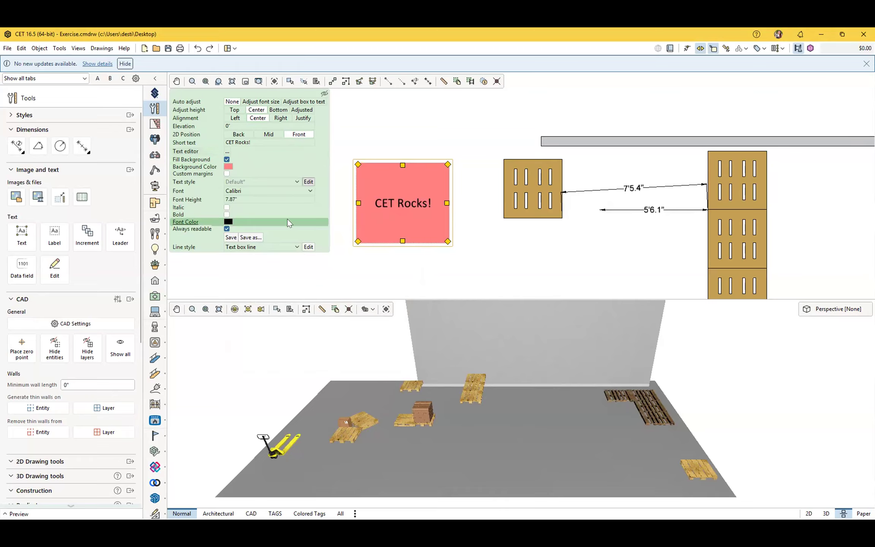
# - Edit the text box's line style to give the box a solid outline
pyautogui.click(308, 247)
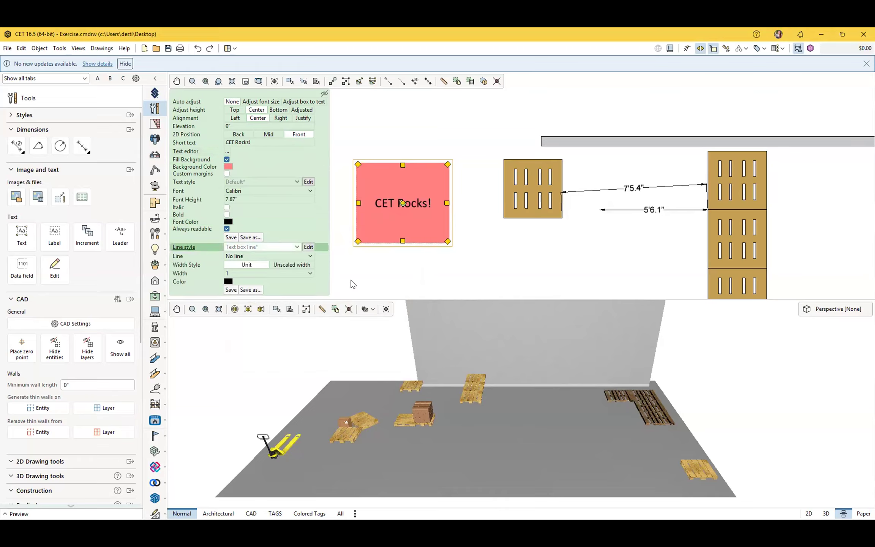
pyautogui.click(237, 256)
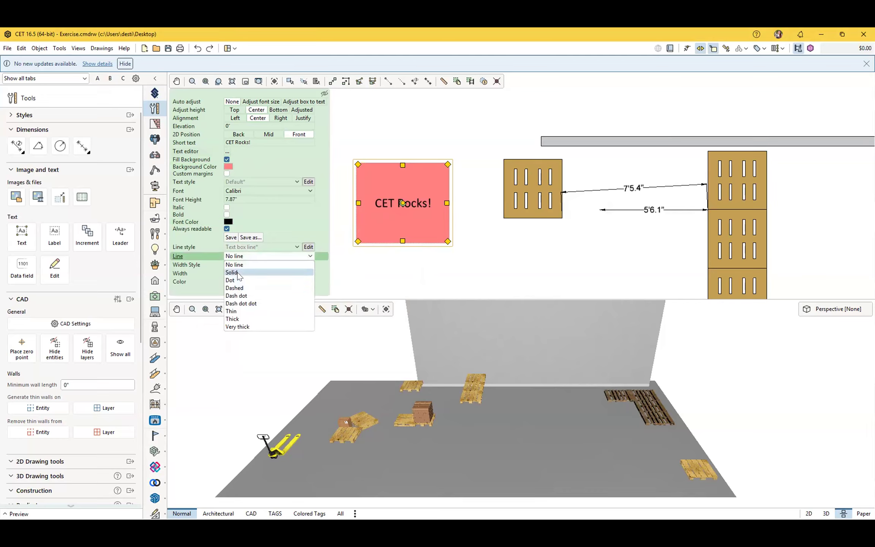
pyautogui.click(237, 272)
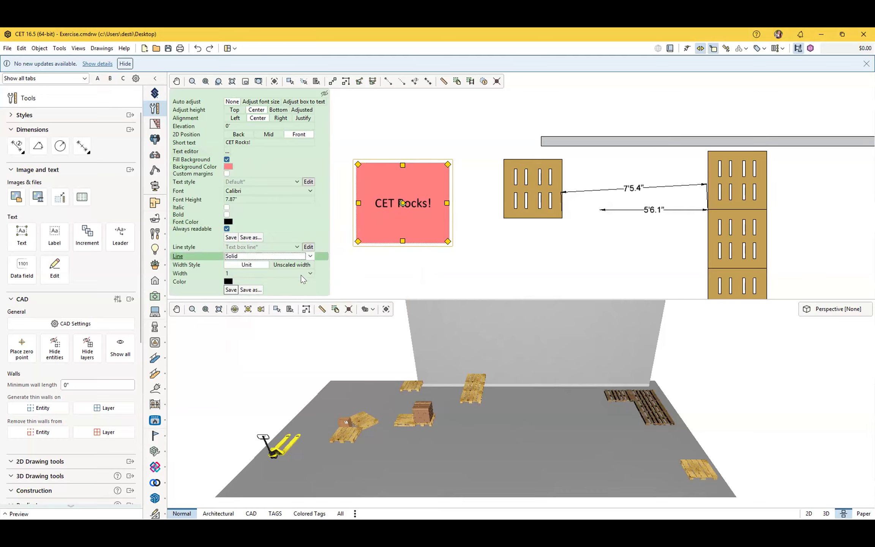
pyautogui.click(401, 274)
# - Place a single label in the empty area beside the CET Rocks! text box
pyautogui.scroll(-2, 352, 173)
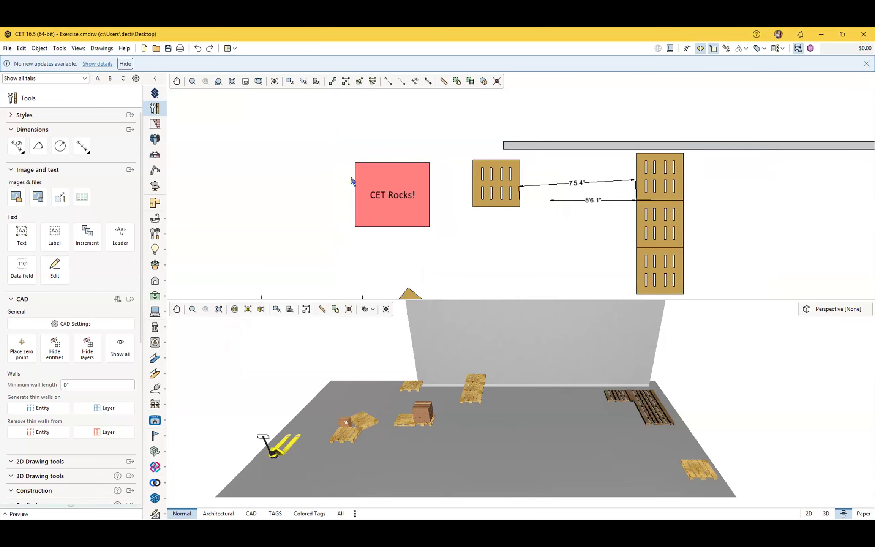
pyautogui.scroll(2, 404, 224)
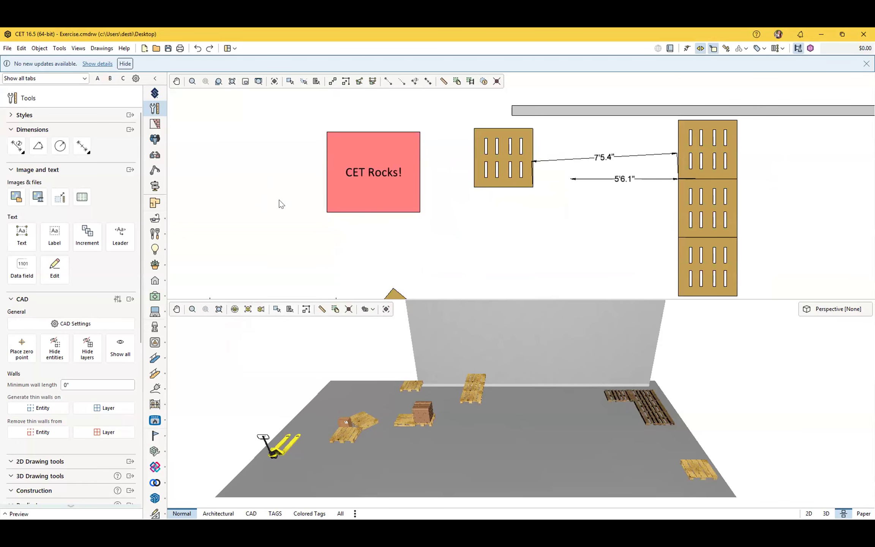
pyautogui.click(55, 236)
pyautogui.click(373, 162)
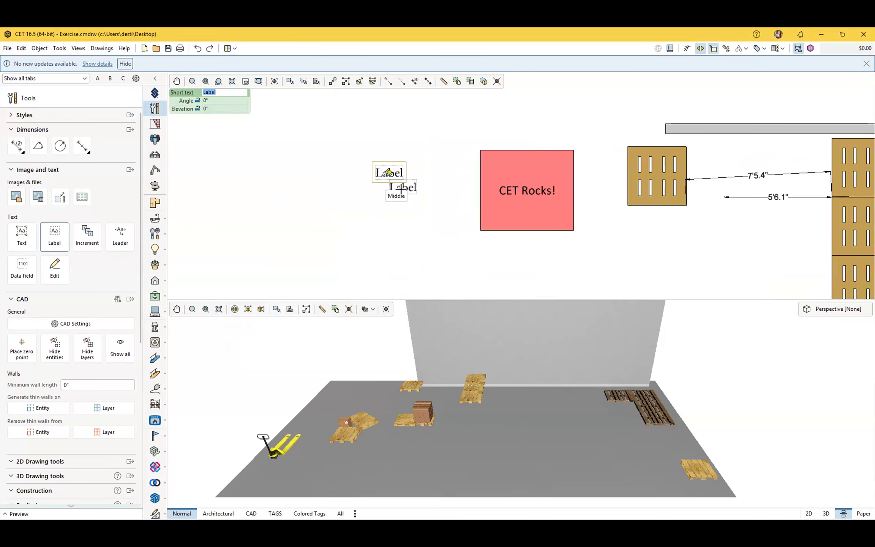
pyautogui.press('Escape')
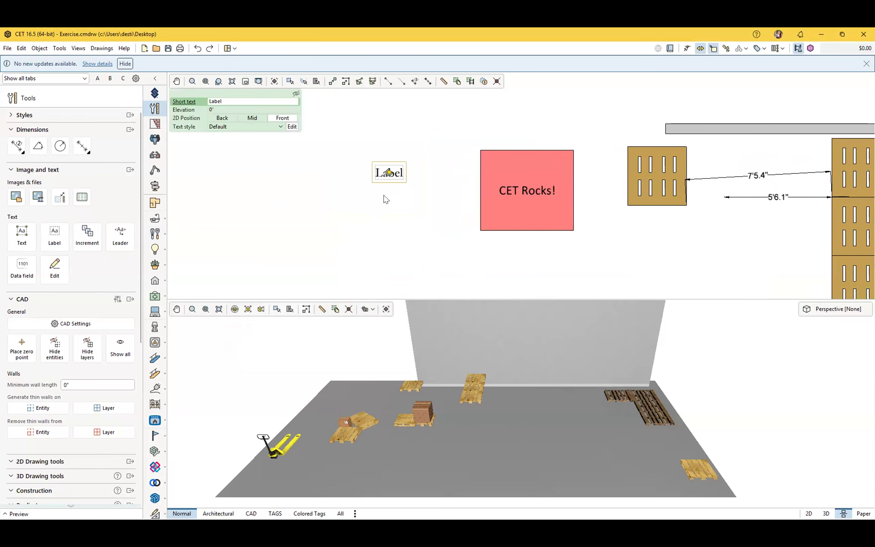
pyautogui.click(54, 235)
pyautogui.press('Escape')
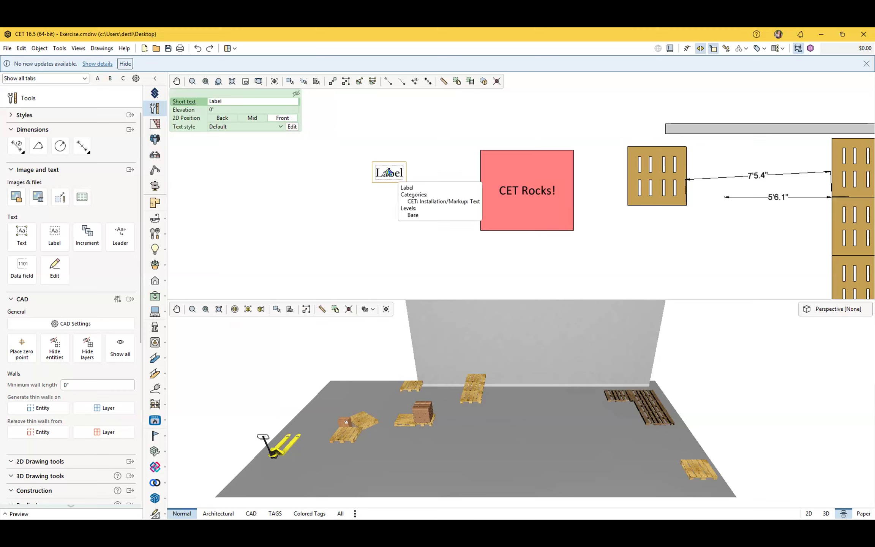
# - Change the label's text to Example and expand its text style settings
pyautogui.click(236, 100)
pyautogui.moveTo(236, 100); pyautogui.dragTo(202, 101)
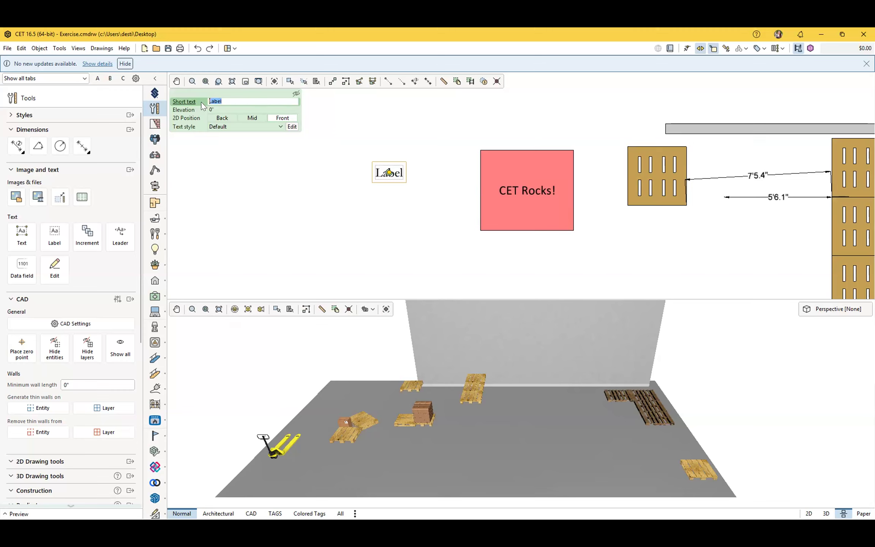
pyautogui.write('Example')
pyautogui.press('Return')
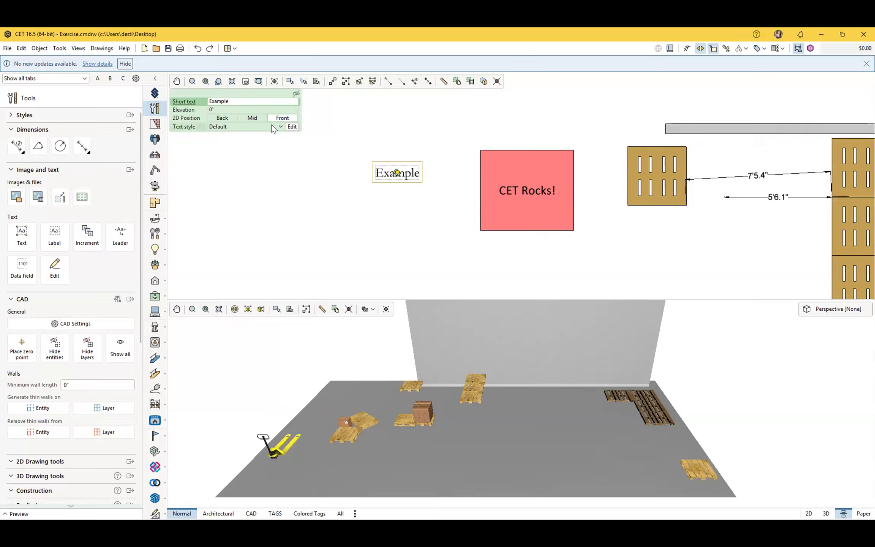
pyautogui.click(293, 127)
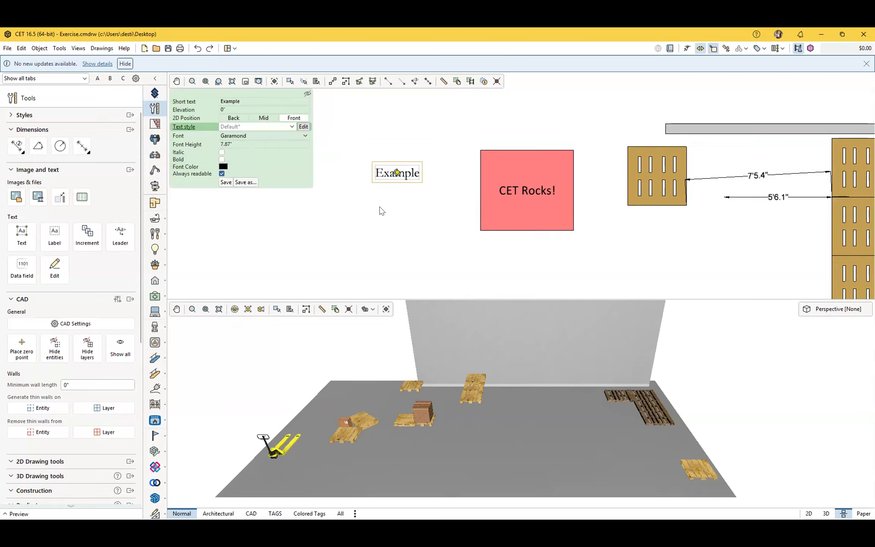
pyautogui.click(414, 212)
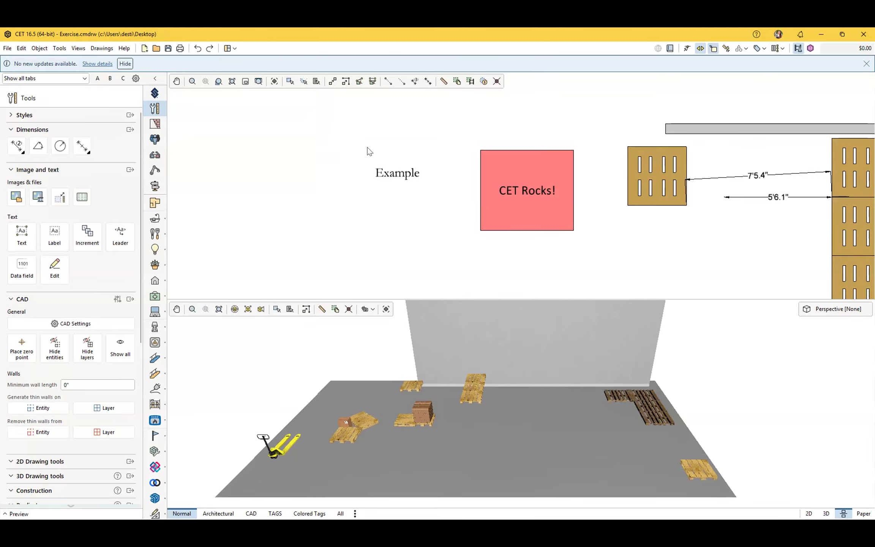
# - Add a straight leader from the empty floor area beside the box-loaded pallet to the long wall
pyautogui.scroll(-2, 376, 177)
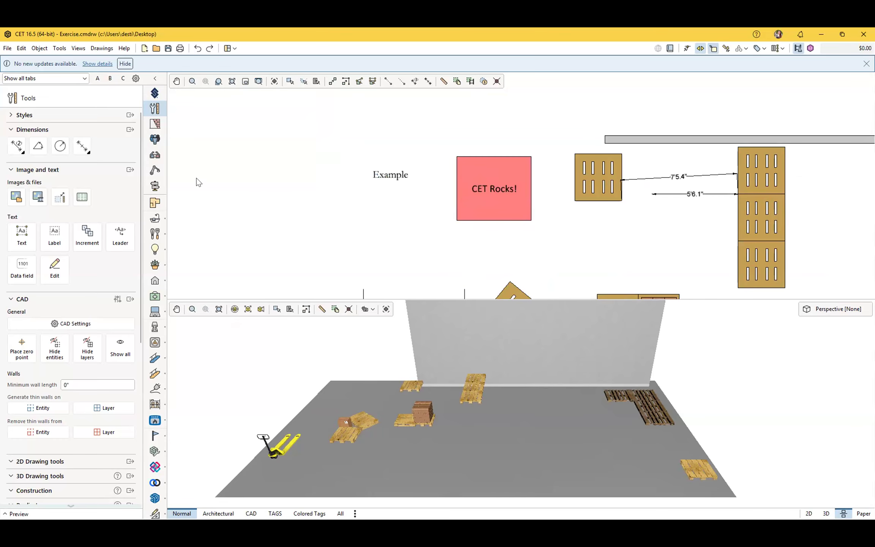
pyautogui.click(119, 244)
pyautogui.scroll(-3, 300, 219)
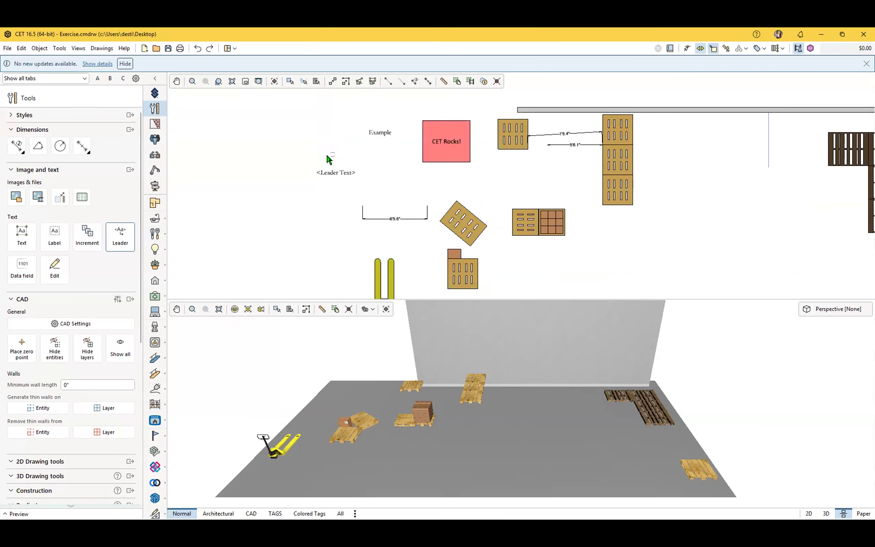
pyautogui.moveTo(592, 250); pyautogui.dragTo(455, 238, button='middle')
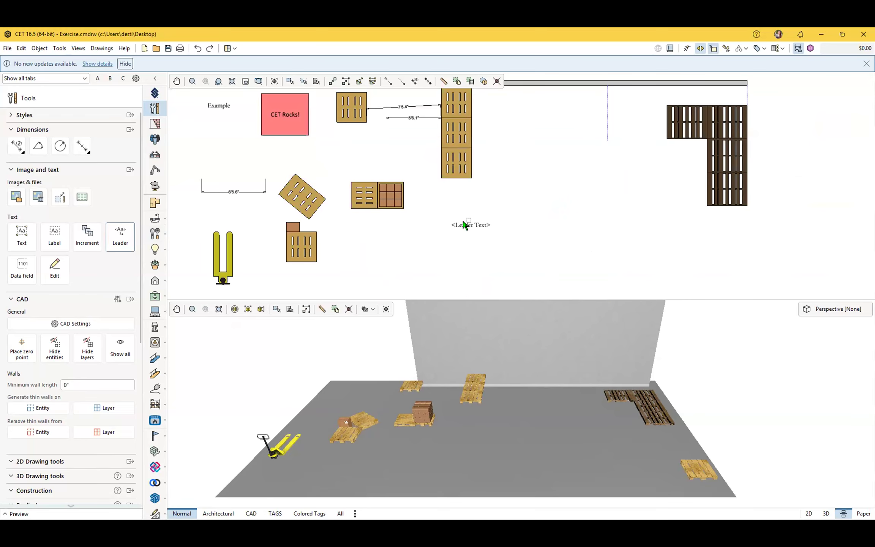
pyautogui.click(464, 224)
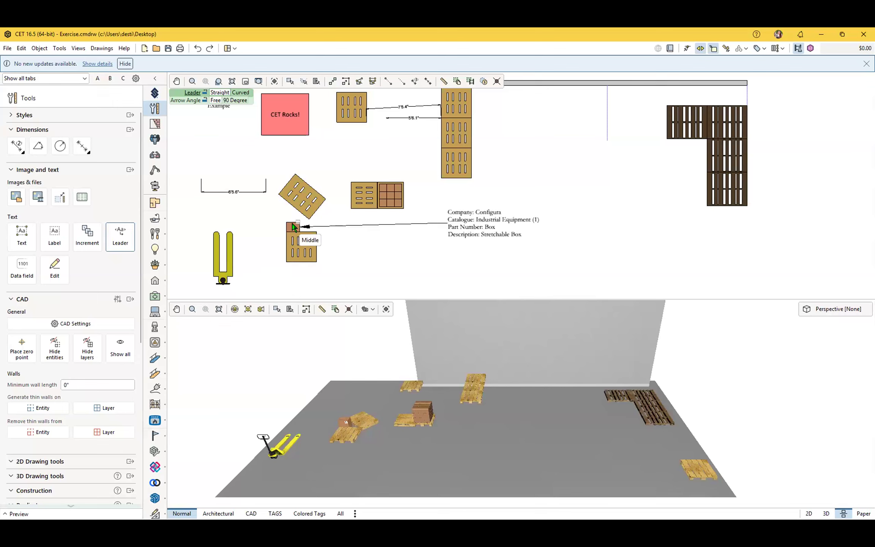
pyautogui.click(540, 82)
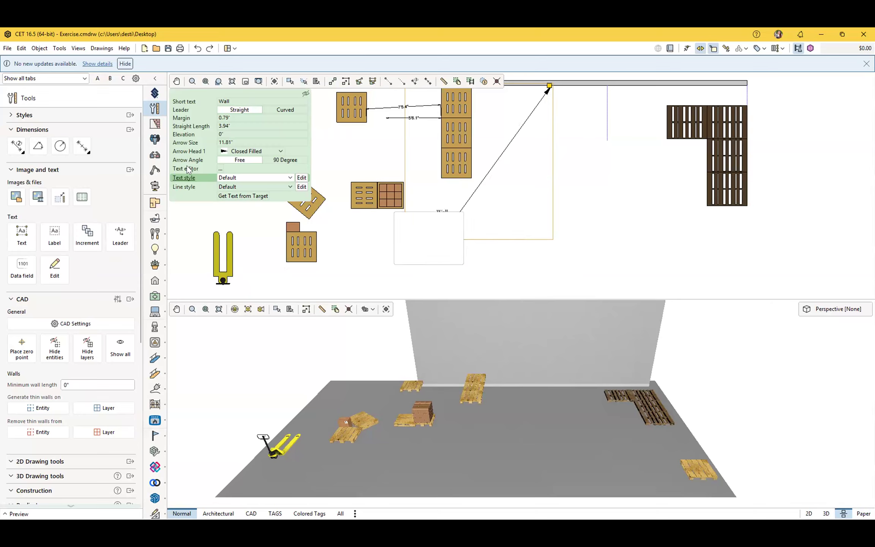
# - Remove the thickness and length lines from the wall leader's text, keeping only Wall and the height
pyautogui.click(220, 169)
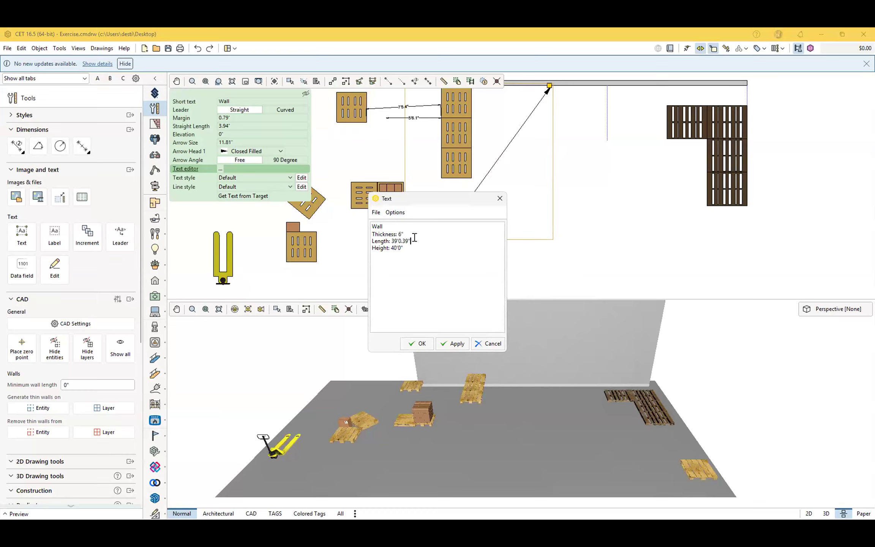
pyautogui.moveTo(372, 234); pyautogui.dragTo(411, 241)
pyautogui.press('BackSpace')
pyautogui.press('BackSpace')
pyautogui.press('BackSpace')
pyautogui.click(426, 344)
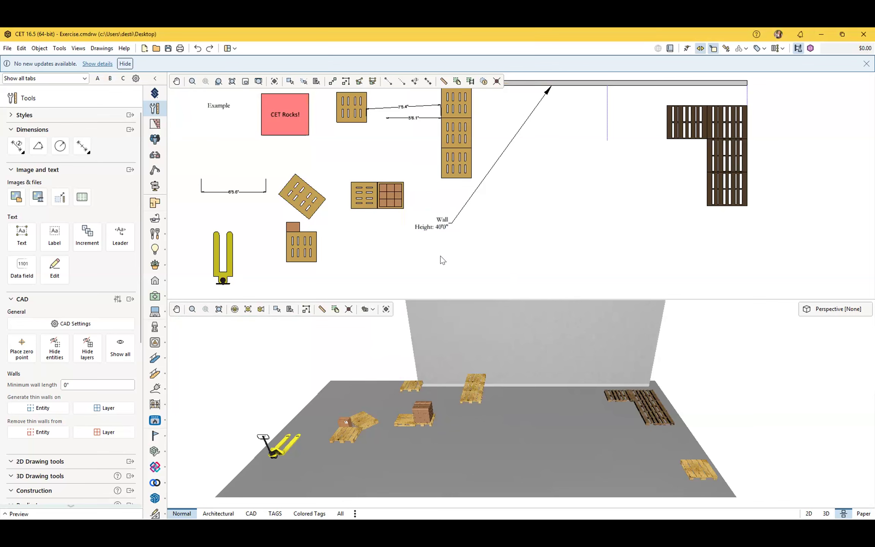
# - Review the annotated layout and the available 2D drawing tools
pyautogui.moveTo(431, 228)
pyautogui.scroll(-2, 391, 255)
pyautogui.scroll(1, 394, 256)
pyautogui.moveTo(388, 246); pyautogui.dragTo(371, 243, button='middle')
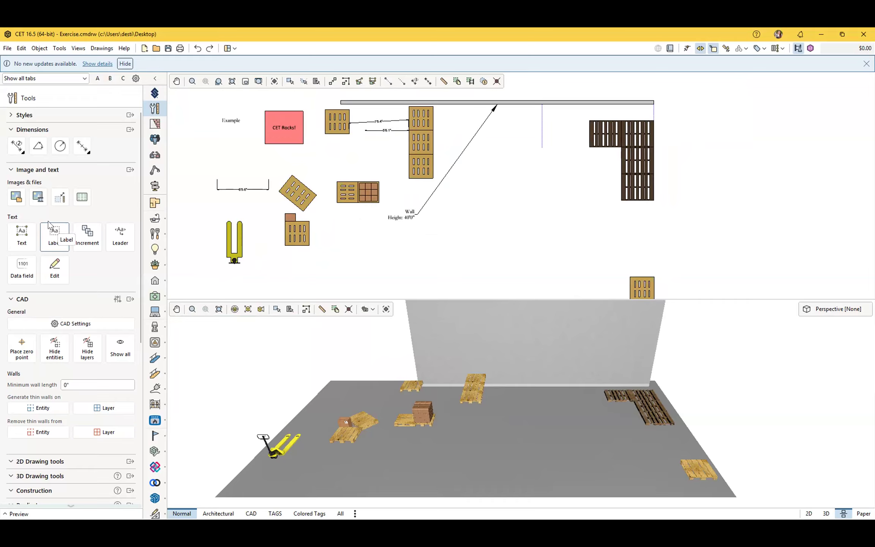
pyautogui.scroll(-5, 46, 222)
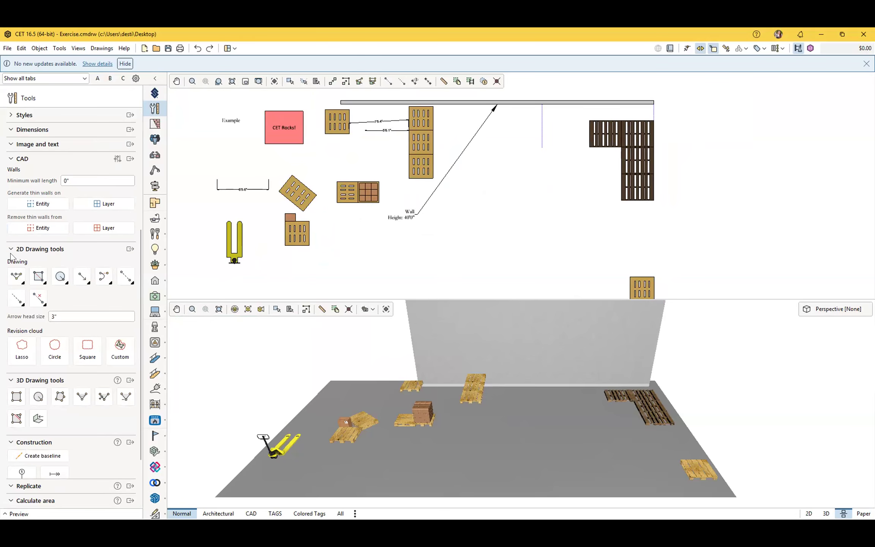
pyautogui.scroll(-1, 61, 258)
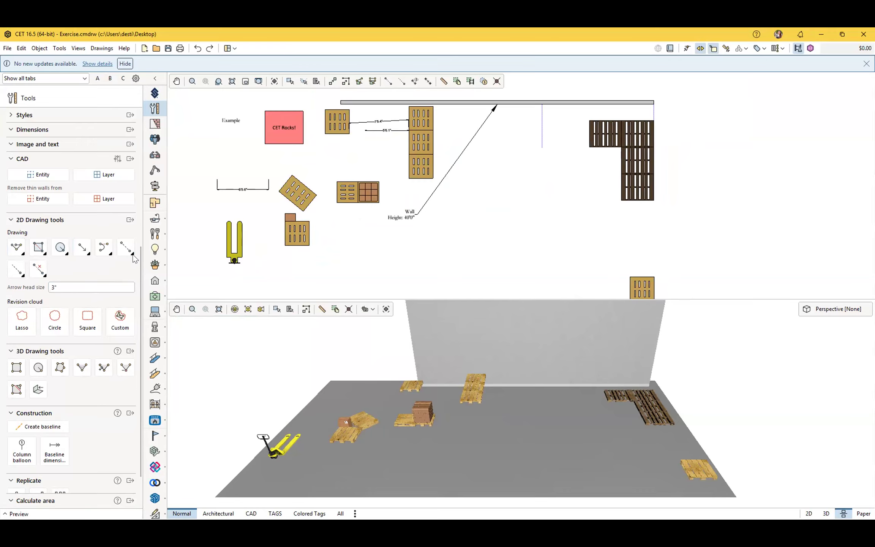
pyautogui.click(18, 253)
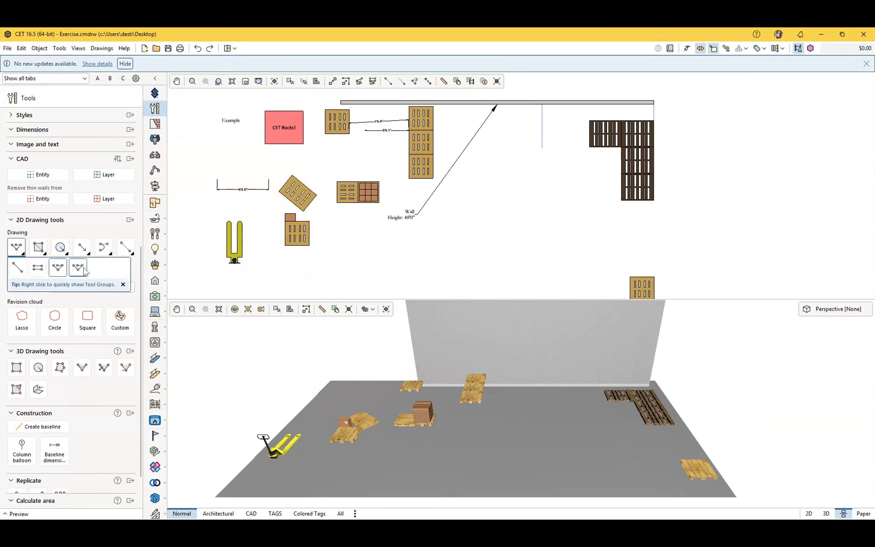
pyautogui.click(18, 268)
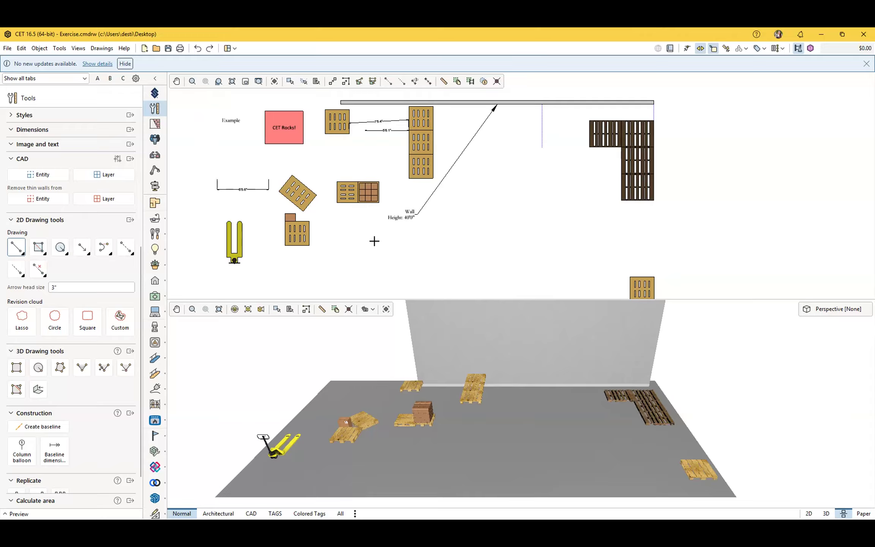
pyautogui.press('Escape')
# - Place a copy of the wall leader beside the original and move its arrowhead along the wall, close to the first arrowhead
pyautogui.click(414, 213)
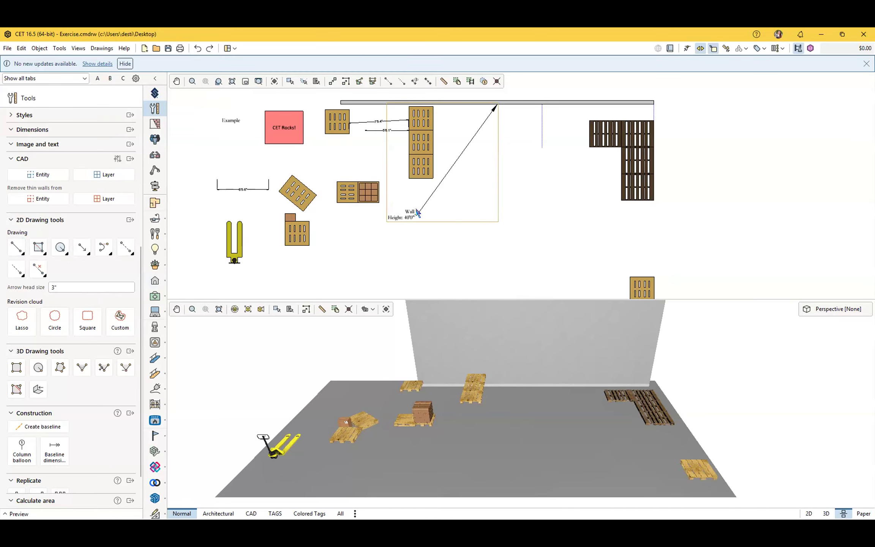
pyautogui.hotkey('ctrl', 'v')
pyautogui.click(526, 162)
pyautogui.press('Escape')
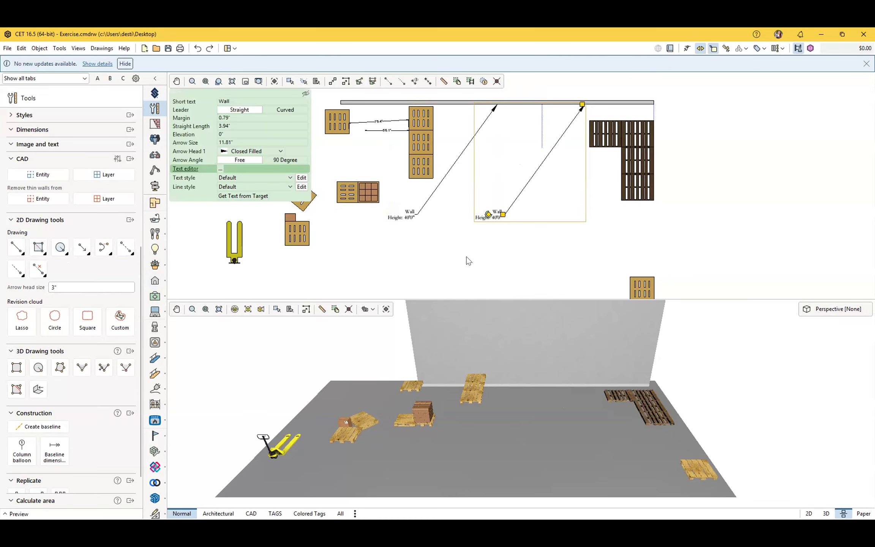
pyautogui.click(468, 260)
pyautogui.click(528, 188)
pyautogui.moveTo(581, 105); pyautogui.dragTo(514, 104)
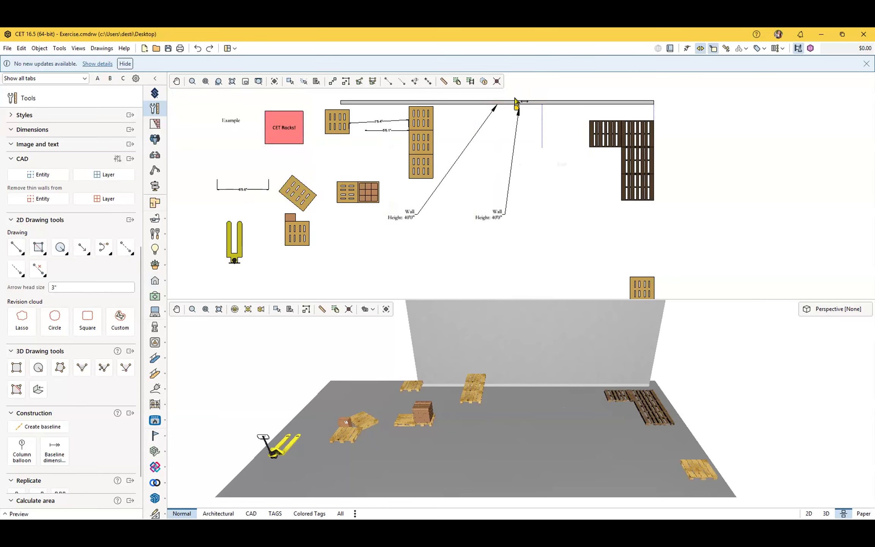
pyautogui.click(546, 261)
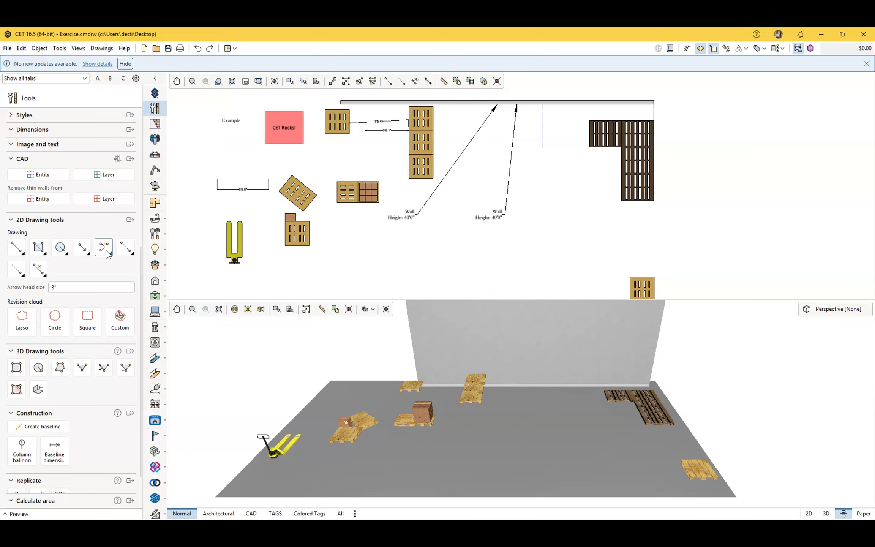
# - Draw a three-segment leader with grouped lines in the empty area below the pallet with the single small box
pyautogui.click(83, 248)
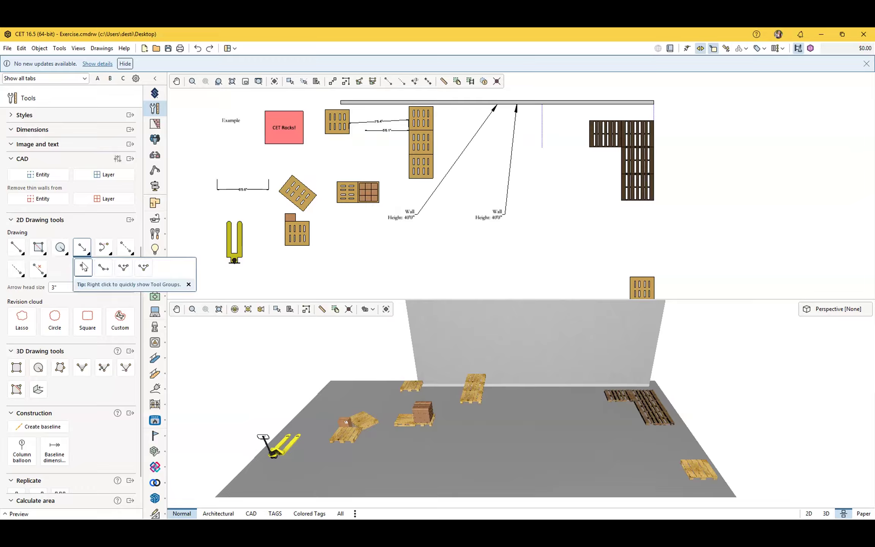
pyautogui.click(143, 270)
pyautogui.click(314, 251)
pyautogui.click(338, 275)
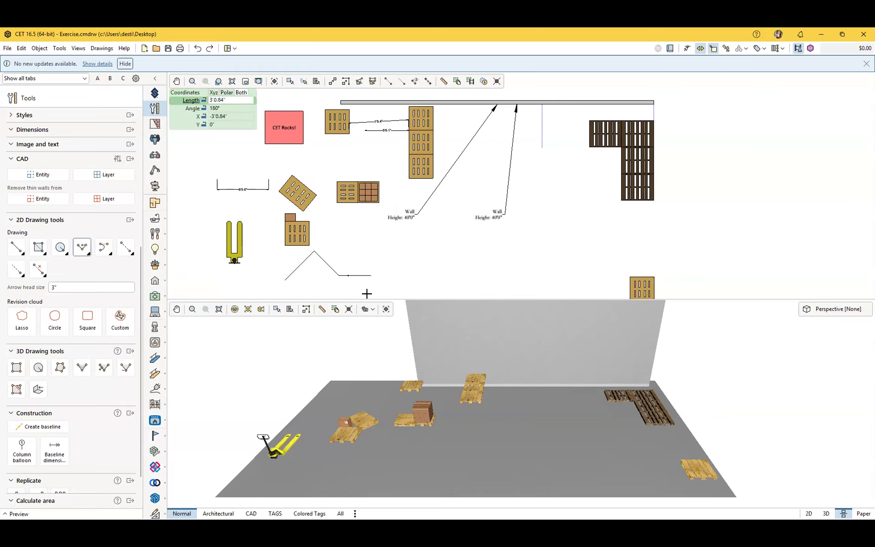
pyautogui.click(371, 275)
pyautogui.press('Escape')
pyautogui.scroll(1, 338, 283)
pyautogui.scroll(3, 338, 282)
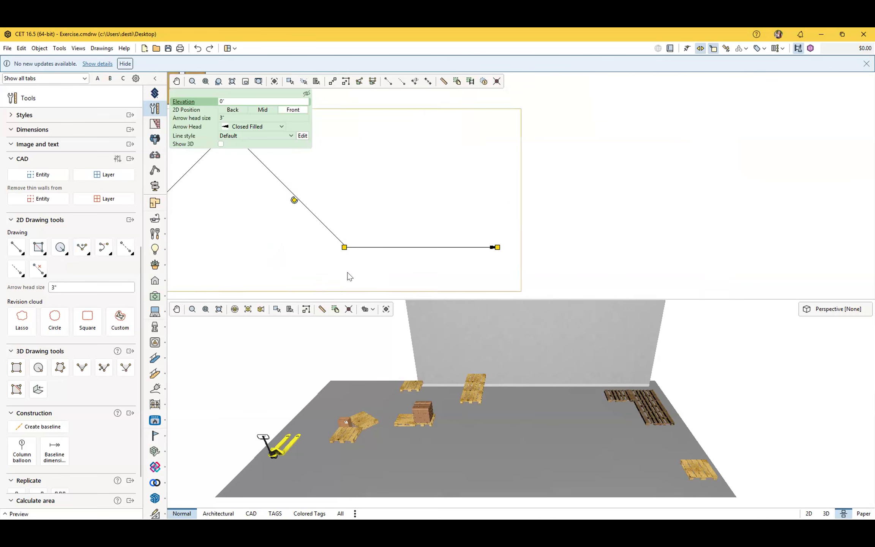
# - Reshape the grouped-line leader by moving its lower corner inward and its peak slightly down toward the start point
pyautogui.scroll(-1, 346, 274)
pyautogui.click(493, 248)
pyautogui.scroll(2, 365, 258)
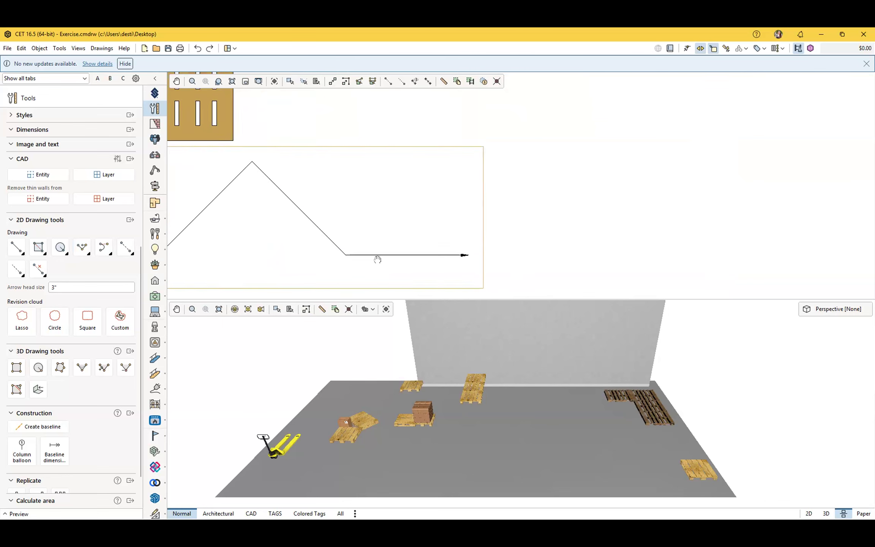
pyautogui.click(484, 238)
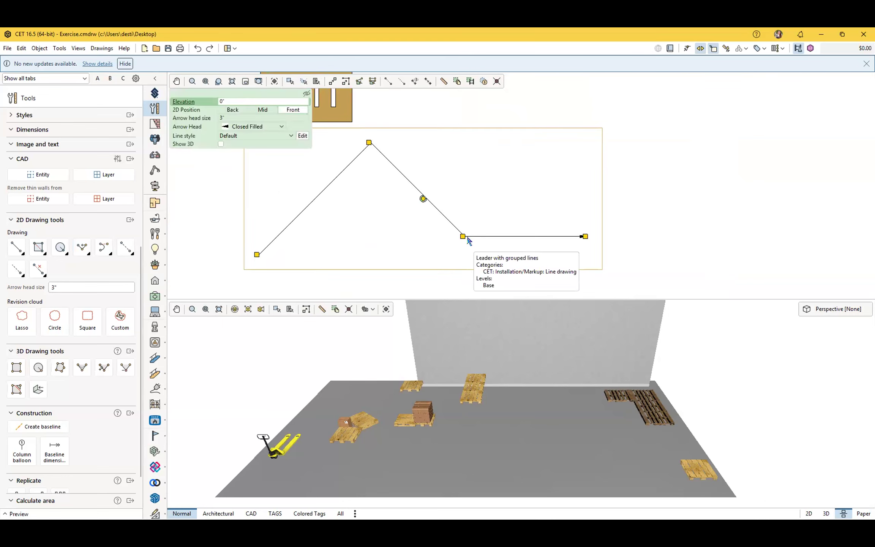
pyautogui.moveTo(465, 236)
pyautogui.mouseDown()
pyautogui.moveTo(494, 187)
pyautogui.moveTo(448, 236)
pyautogui.mouseUp()
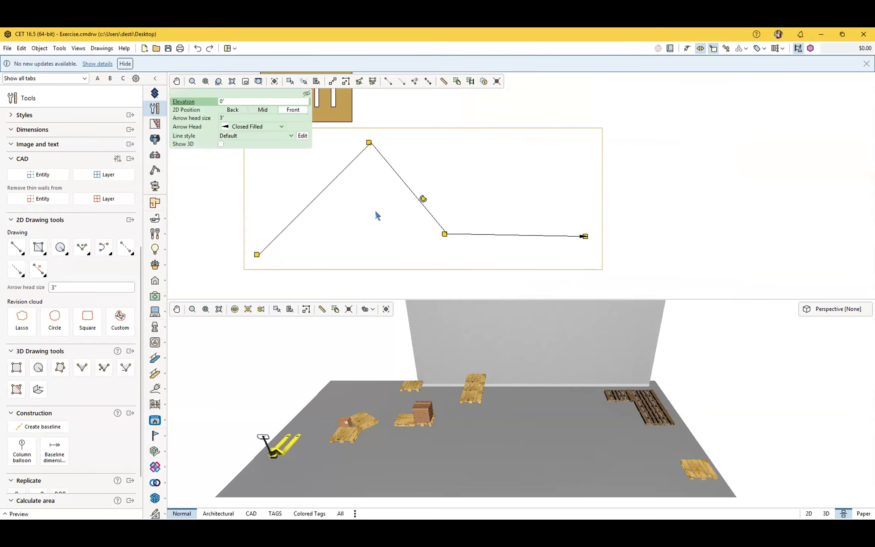
pyautogui.moveTo(371, 143); pyautogui.dragTo(350, 157)
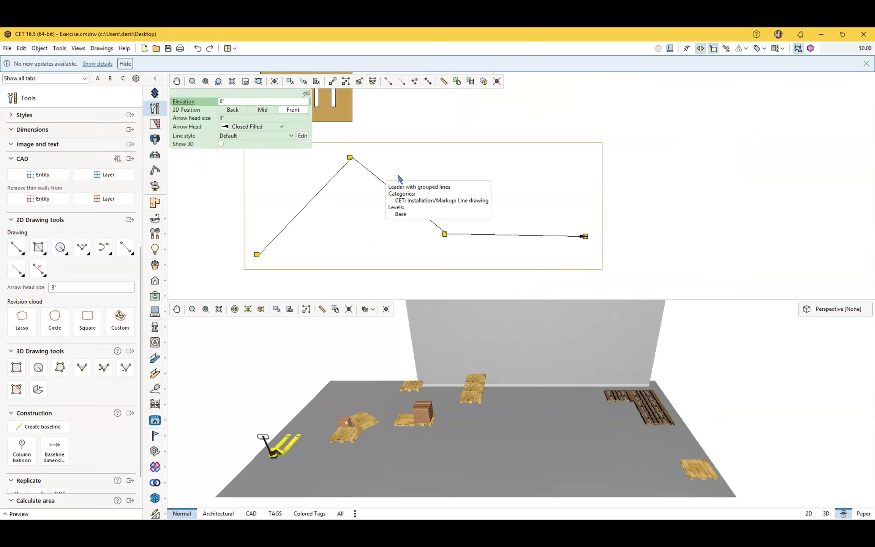
# - Draw a similar three-segment leader with separate, ungrouped lines in the open area beside the grouped one
pyautogui.click(83, 254)
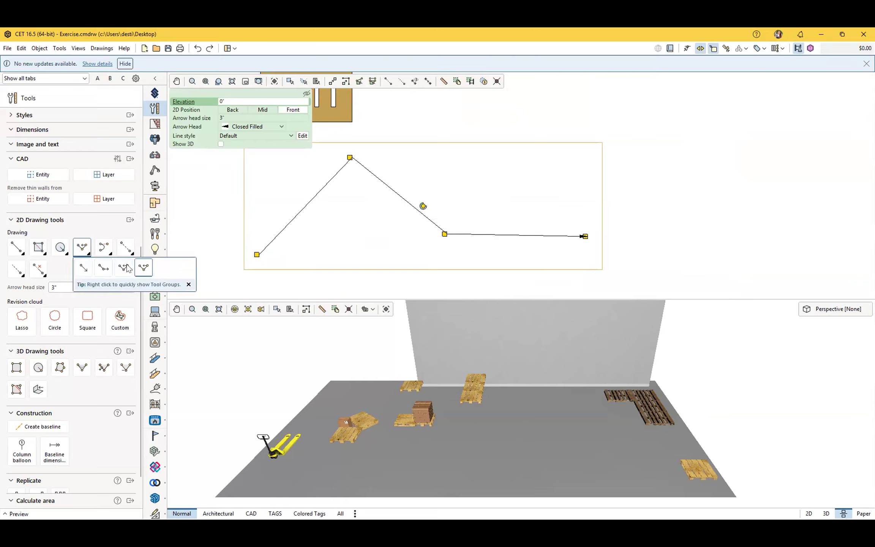
pyautogui.scroll(-2, 425, 212)
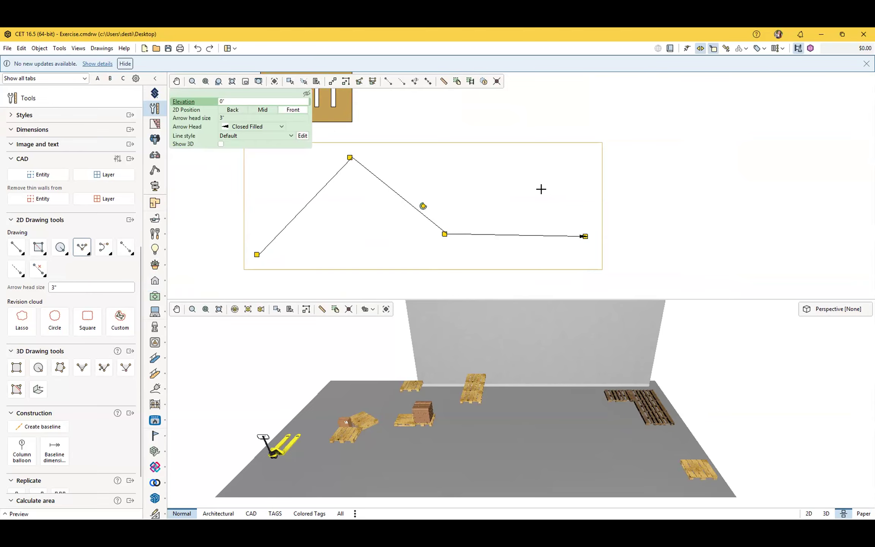
pyautogui.moveTo(612, 224); pyautogui.dragTo(477, 224, button='middle')
pyautogui.click(493, 236)
pyautogui.click(573, 156)
pyautogui.click(634, 218)
pyautogui.click(723, 217)
pyautogui.press('Escape')
# - Select the ungrouped leader's segments one by one to check that each is an individual line
pyautogui.click(646, 219)
pyautogui.click(602, 192)
pyautogui.click(542, 189)
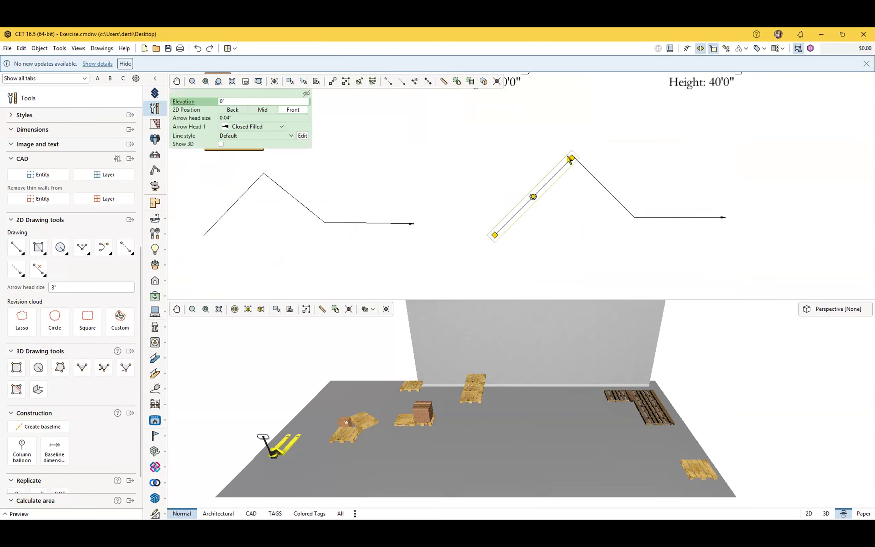
pyautogui.click(569, 156)
pyautogui.click(572, 157)
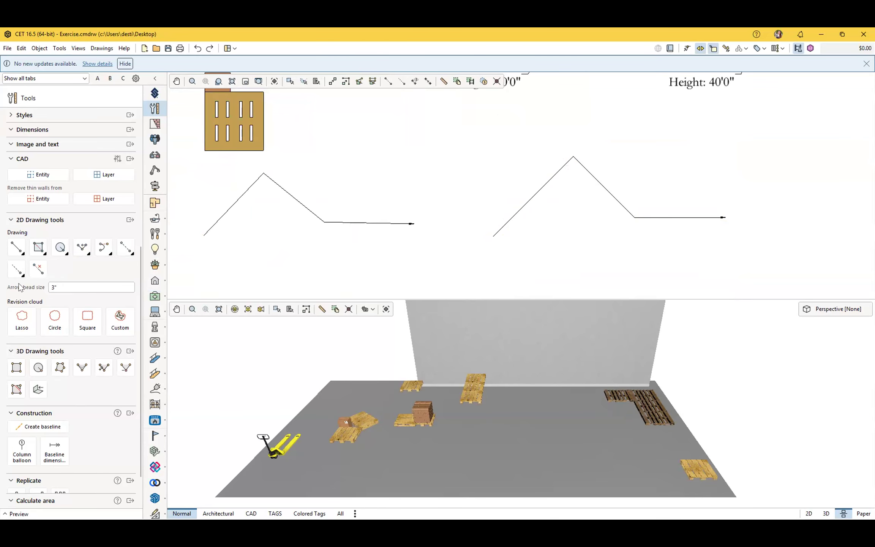
pyautogui.click(14, 249)
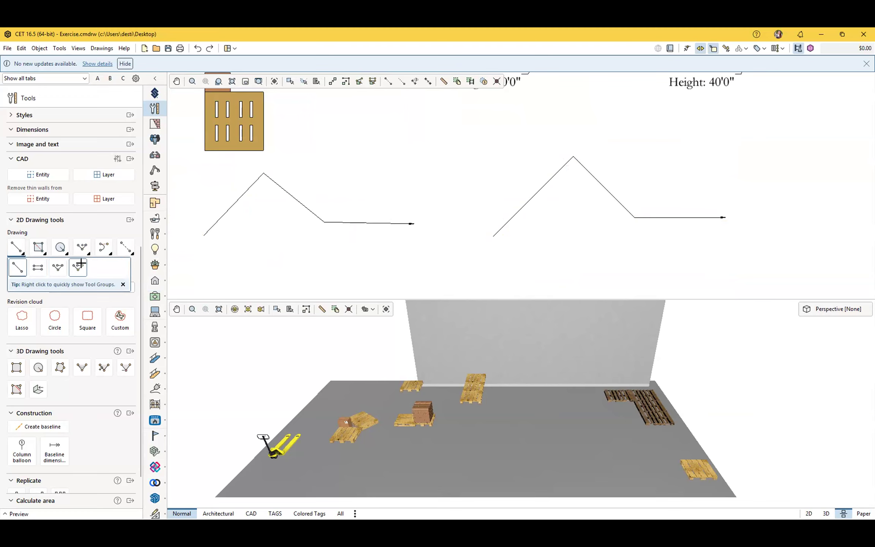
pyautogui.click(16, 245)
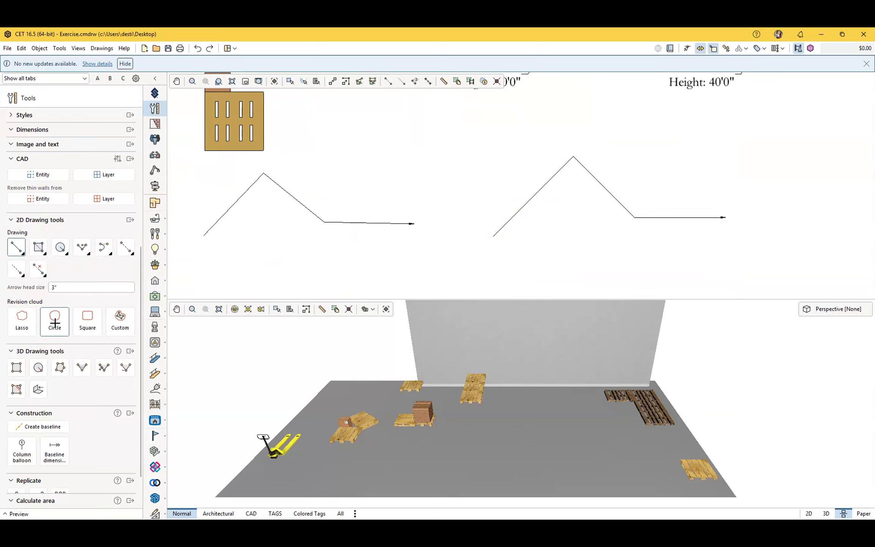
# - Draw a square revision cloud about 6'1" wide and 6'2" deep around the pallet with the single small box
pyautogui.click(87, 321)
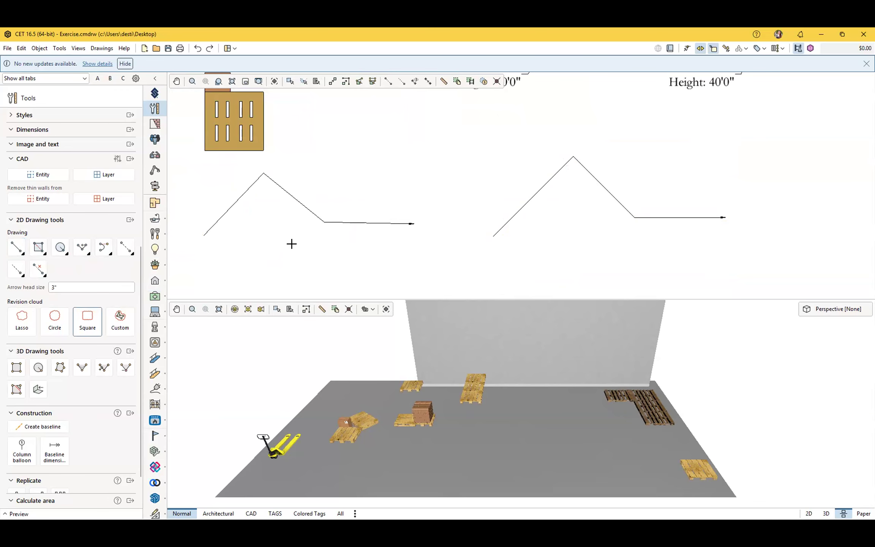
pyautogui.scroll(-2, 386, 250)
pyautogui.moveTo(273, 139); pyautogui.dragTo(291, 178, button='middle')
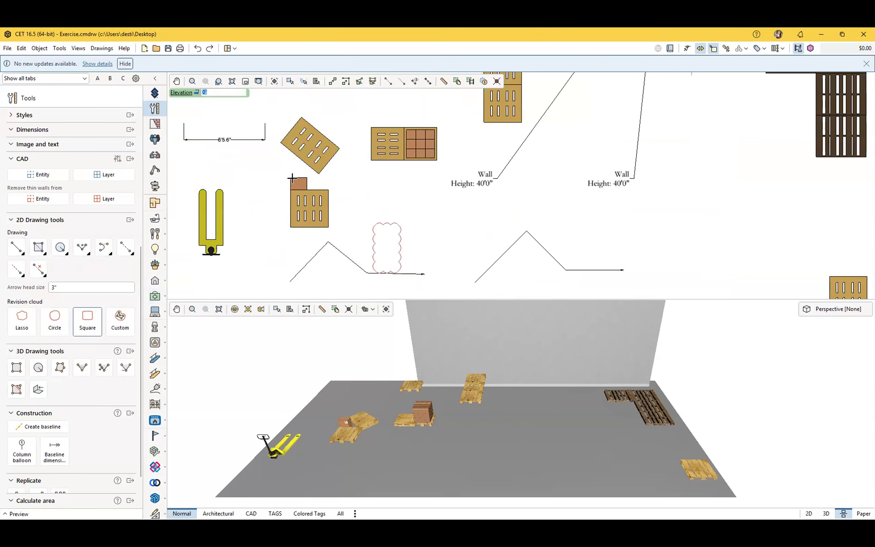
pyautogui.click(270, 164)
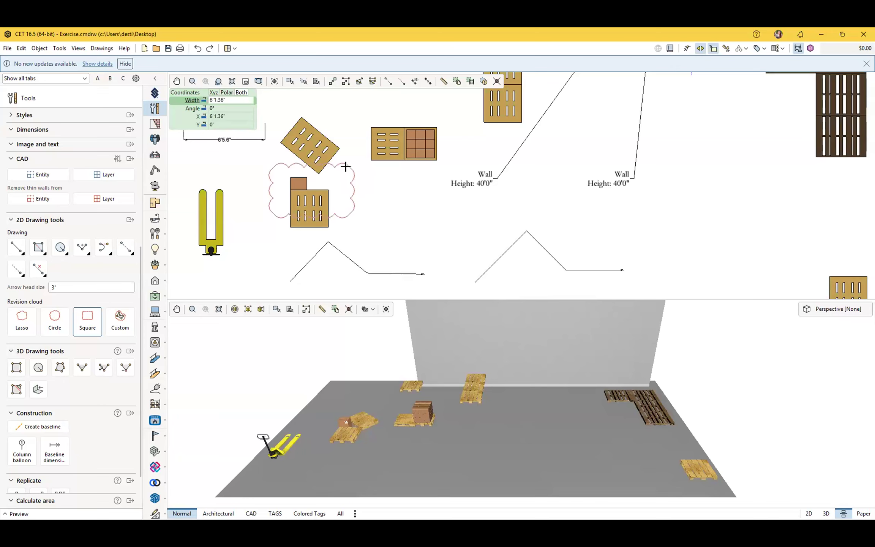
pyautogui.click(351, 241)
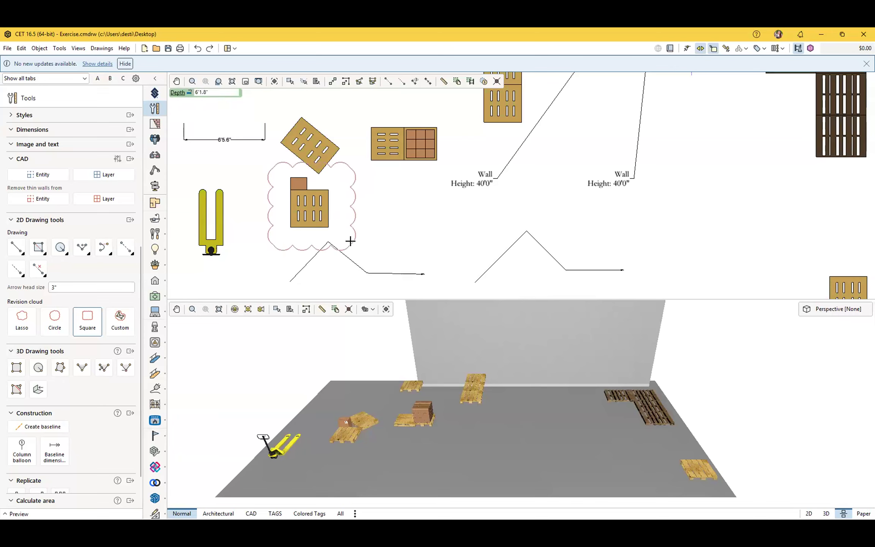
pyautogui.press('Escape')
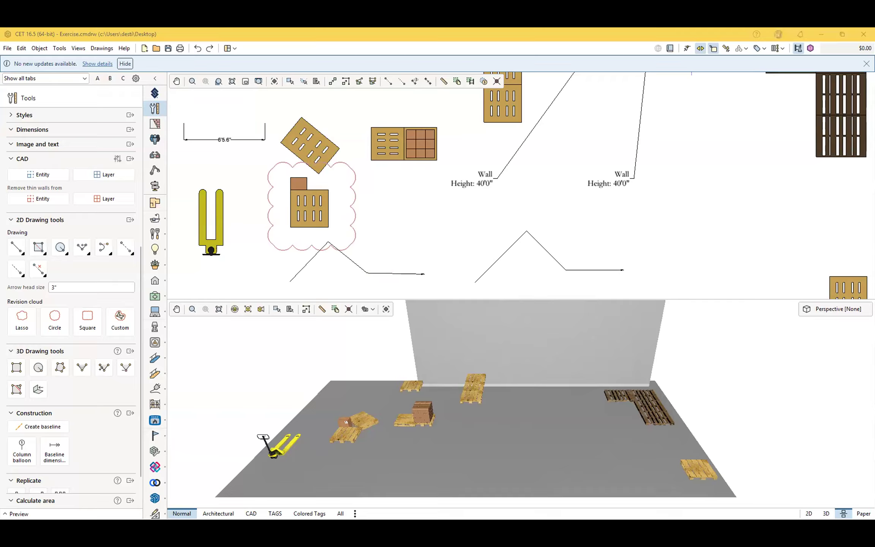
pyautogui.click(221, 169)
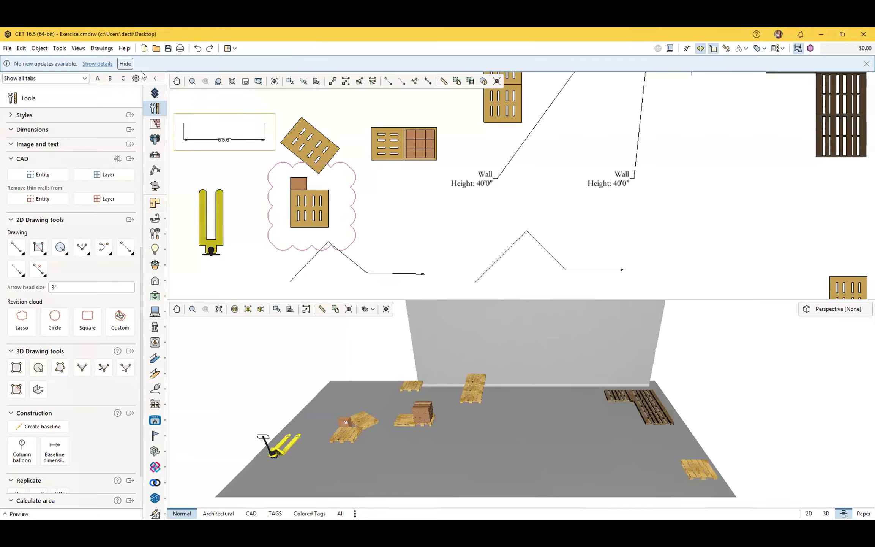
# - Open the Filter tool and expand its CET category
pyautogui.click(60, 50)
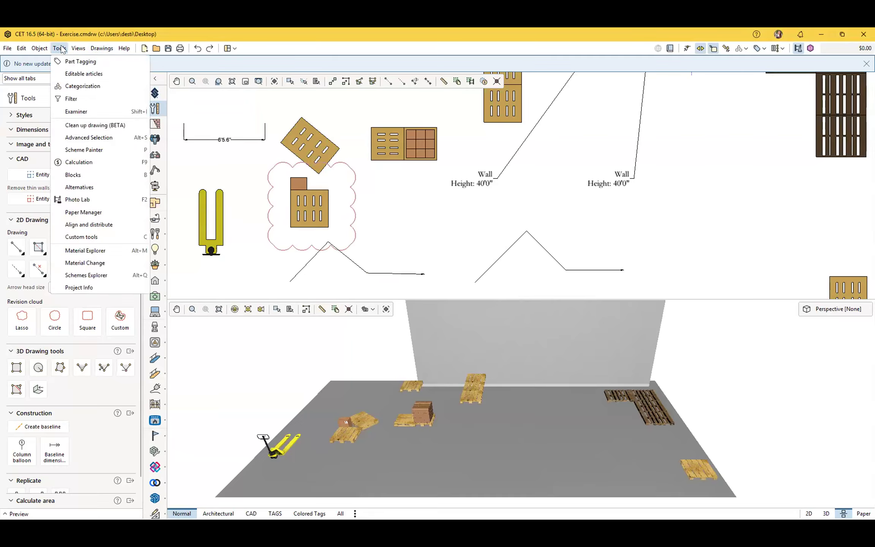
pyautogui.click(72, 100)
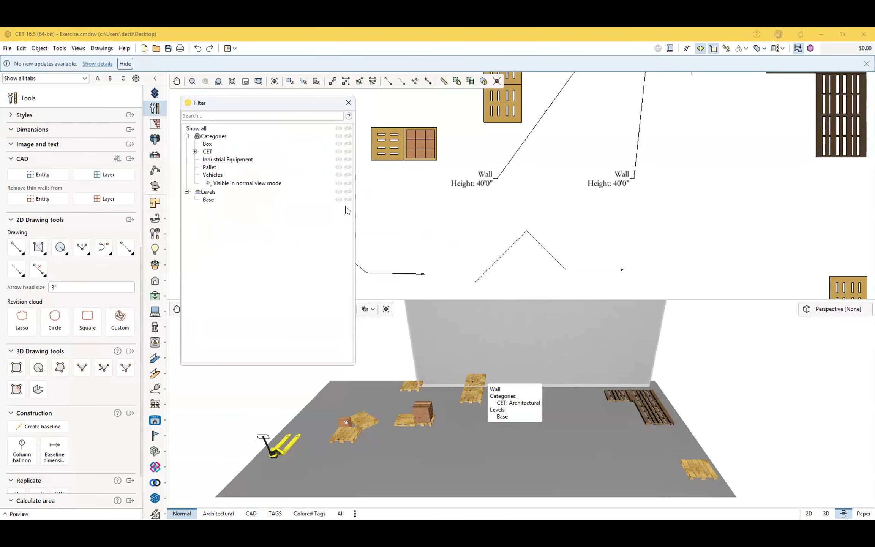
pyautogui.click(195, 152)
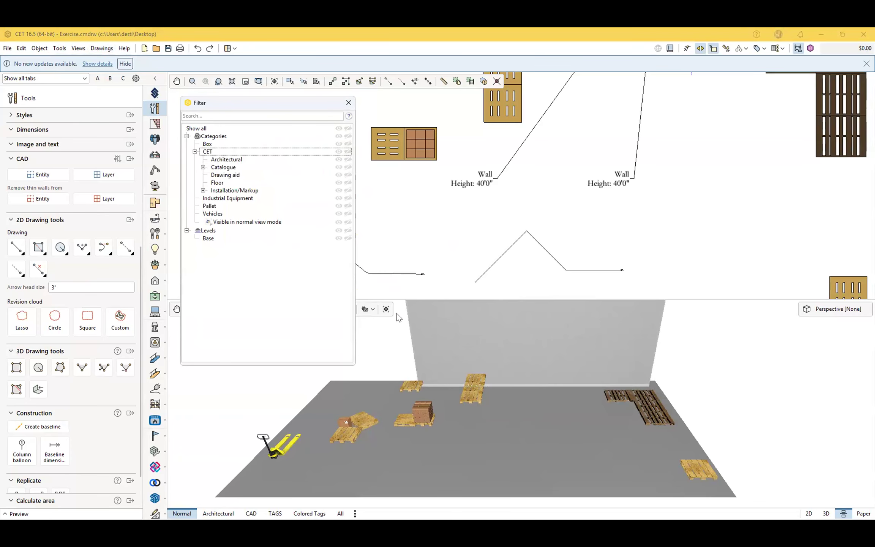
# - Hide the Architectural category in the filter and show it again
pyautogui.moveTo(552, 382)
pyautogui.click(348, 160)
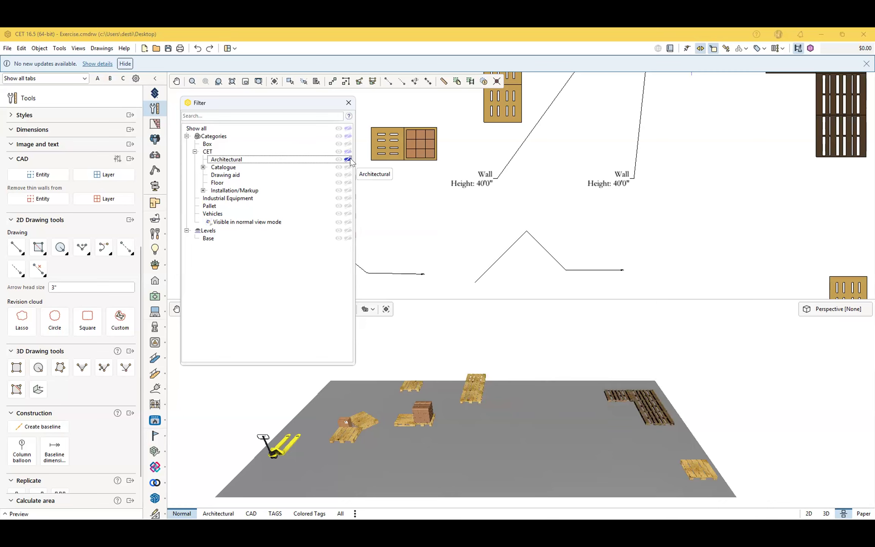
pyautogui.click(348, 160)
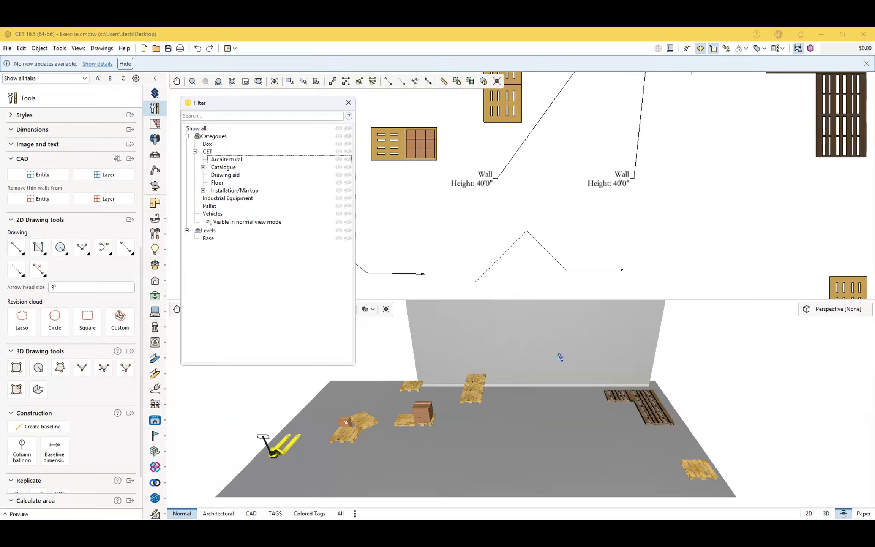
# - Toggle the category tooltips off and back on to compare the hover details for the wall and the wooden pallets beside it
pyautogui.moveTo(557, 355)
pyautogui.click(713, 49)
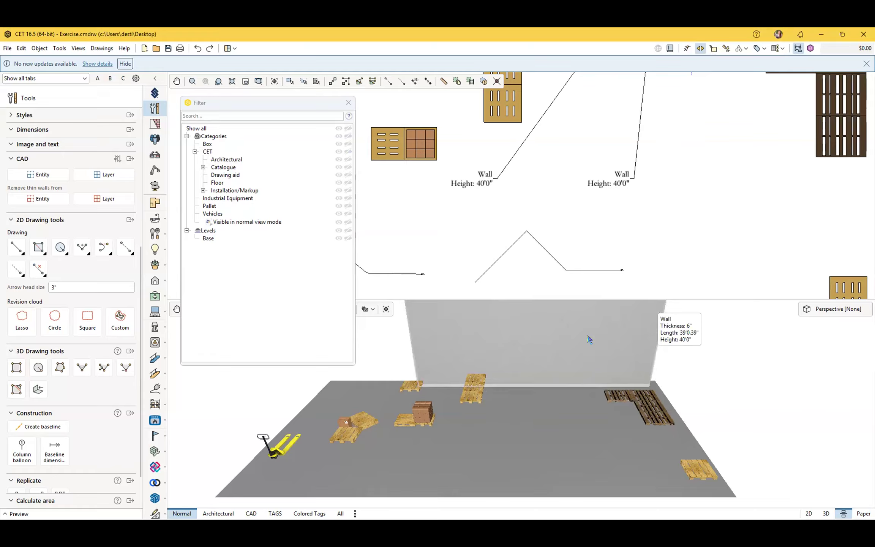
pyautogui.scroll(-3, 609, 215)
pyautogui.scroll(6, 538, 213)
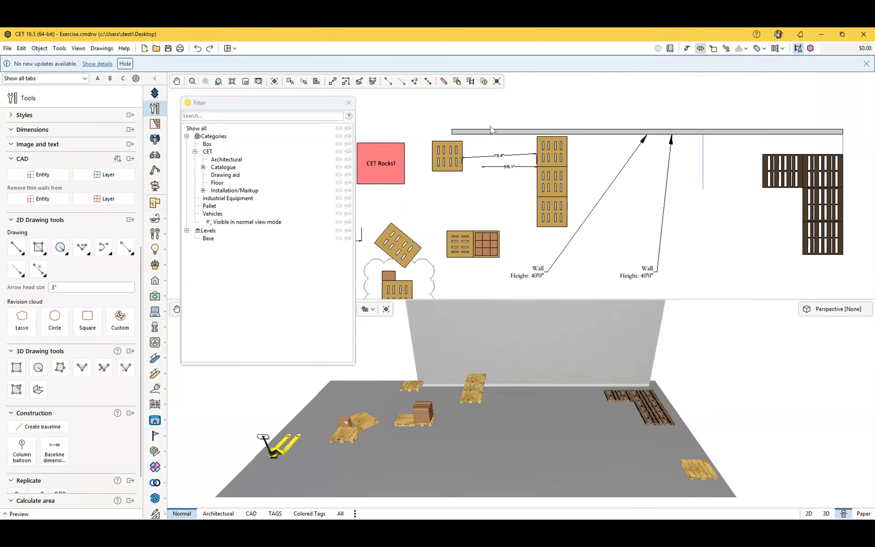
pyautogui.scroll(-2, 521, 217)
pyautogui.scroll(4, 585, 167)
pyautogui.moveTo(587, 169)
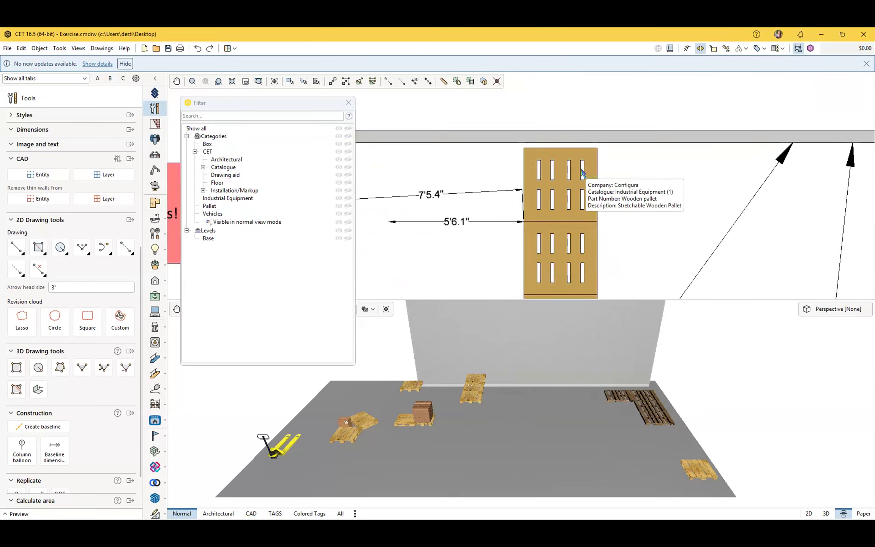
pyautogui.moveTo(592, 172); pyautogui.dragTo(485, 182, button='middle')
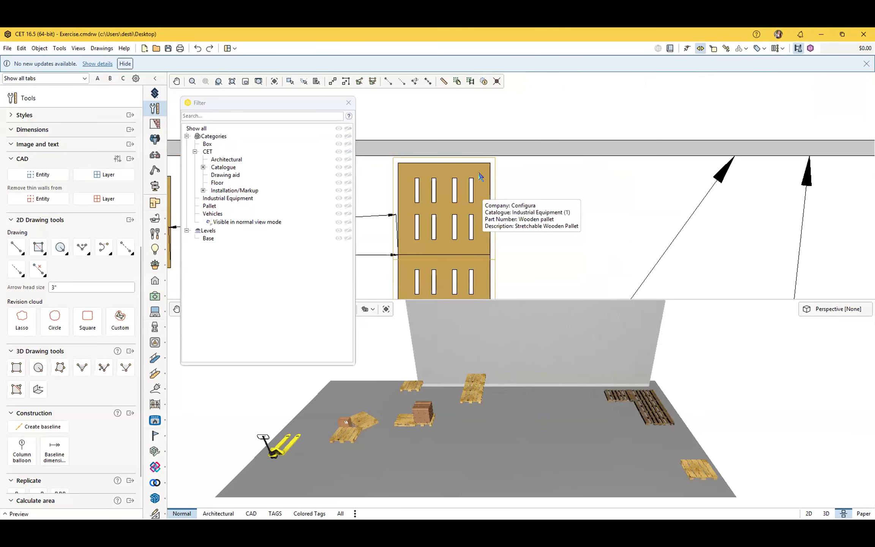
pyautogui.click(714, 48)
pyautogui.moveTo(483, 188)
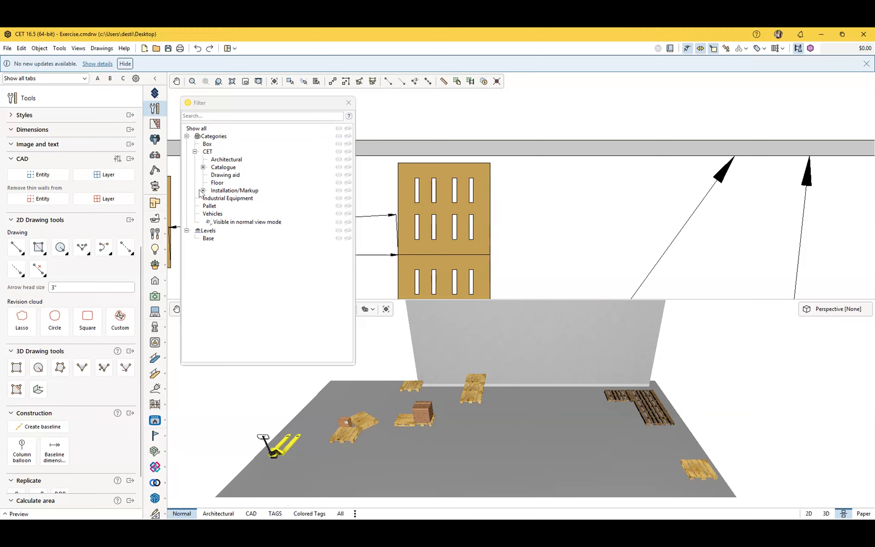
# - Hide the Catalogue category's Symbol subcategory and briefly the Architectural category in the filter, and restore all categories to view
pyautogui.click(203, 167)
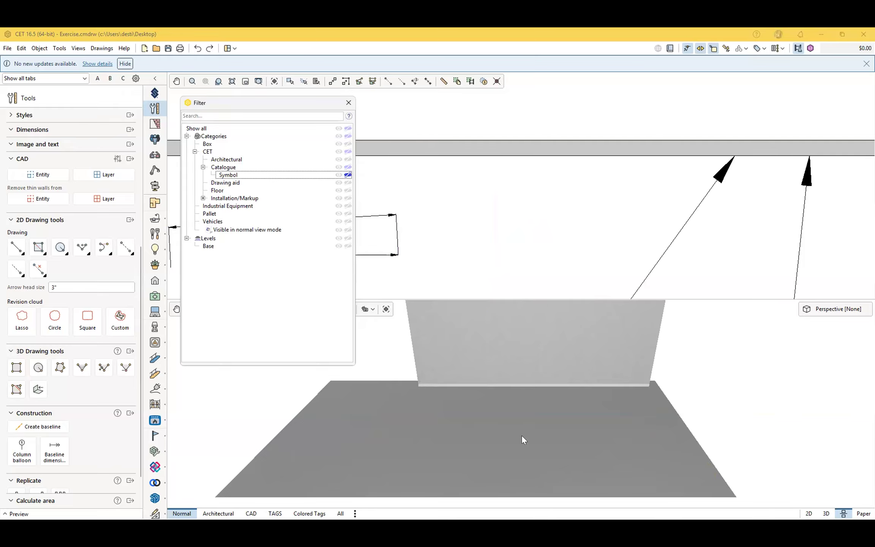
pyautogui.click(203, 167)
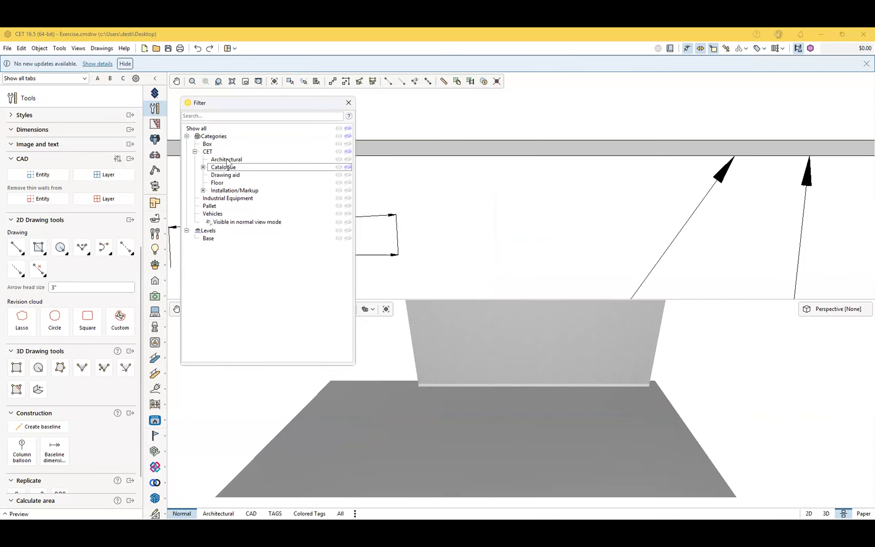
pyautogui.click(348, 159)
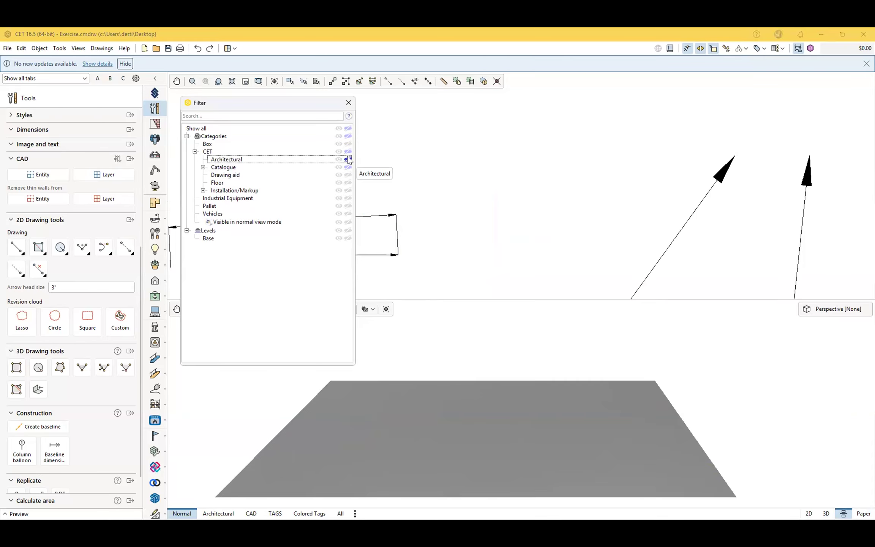
pyautogui.click(348, 159)
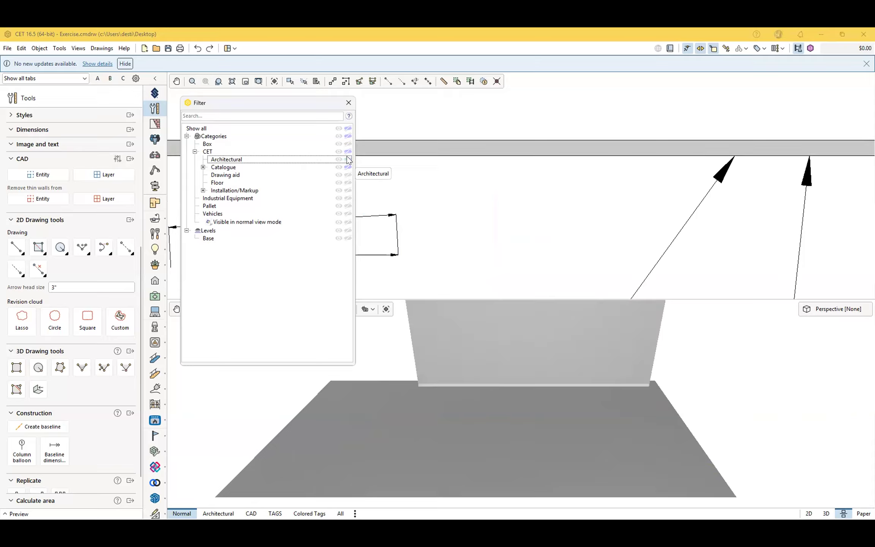
pyautogui.click(349, 128)
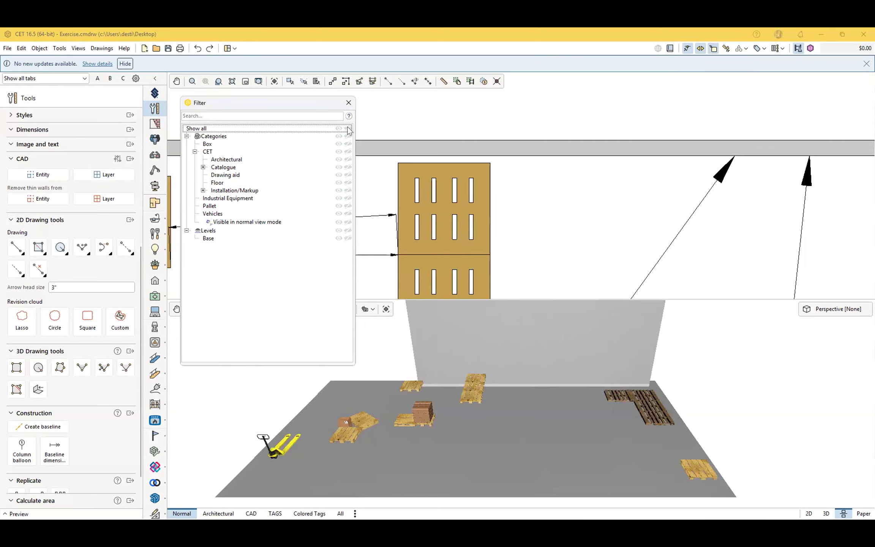
pyautogui.click(349, 128)
pyautogui.click(349, 129)
# - Expand the Installation/Markup category, hide and show its Dimensioning and Text subcategories one after the other, and close the filter
pyautogui.scroll(-2, 499, 420)
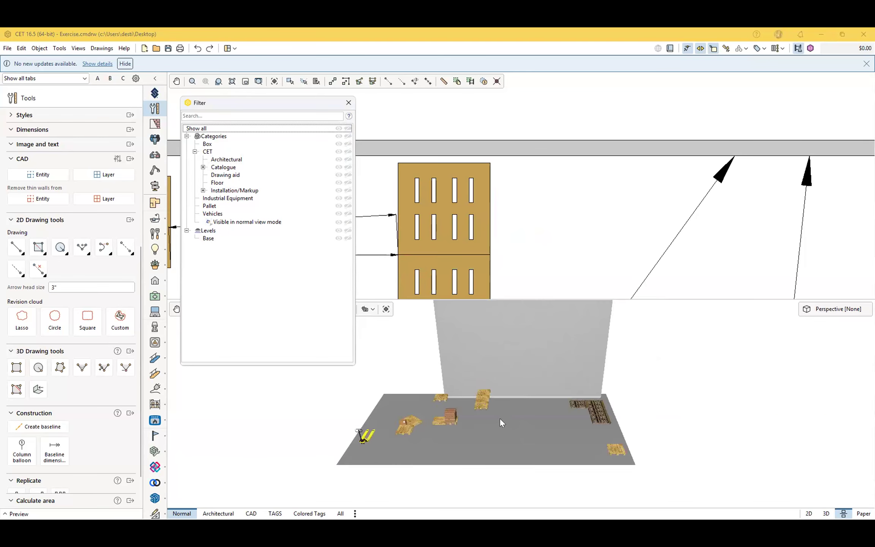
pyautogui.scroll(3, 500, 418)
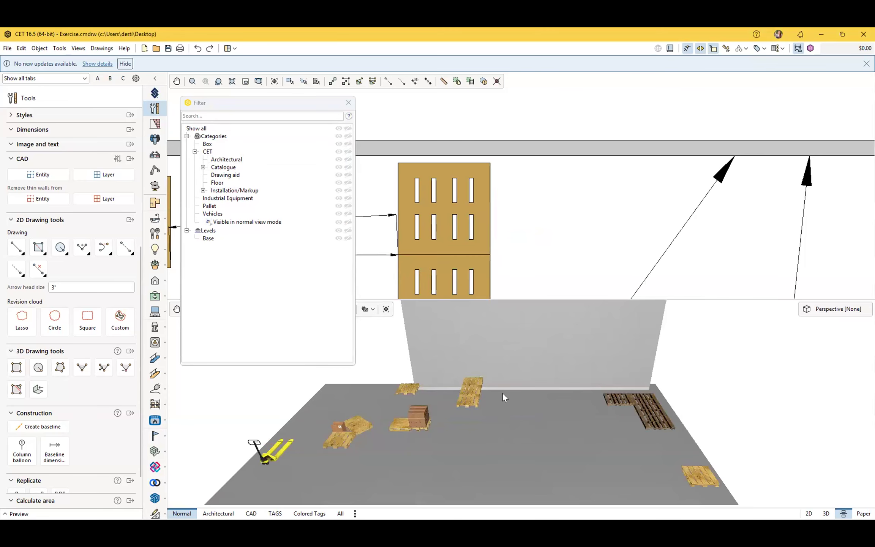
pyautogui.scroll(-2, 494, 394)
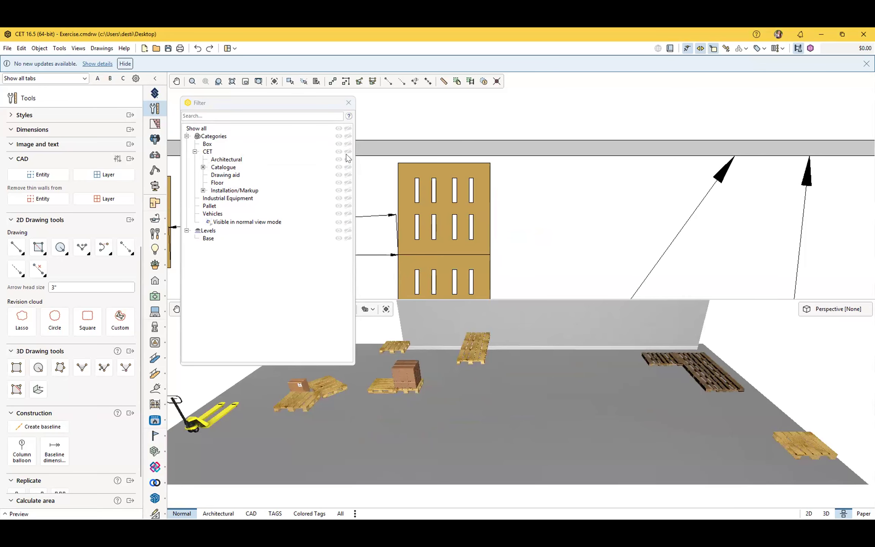
pyautogui.scroll(-1, 498, 409)
pyautogui.scroll(-3, 504, 241)
pyautogui.scroll(-5, 503, 241)
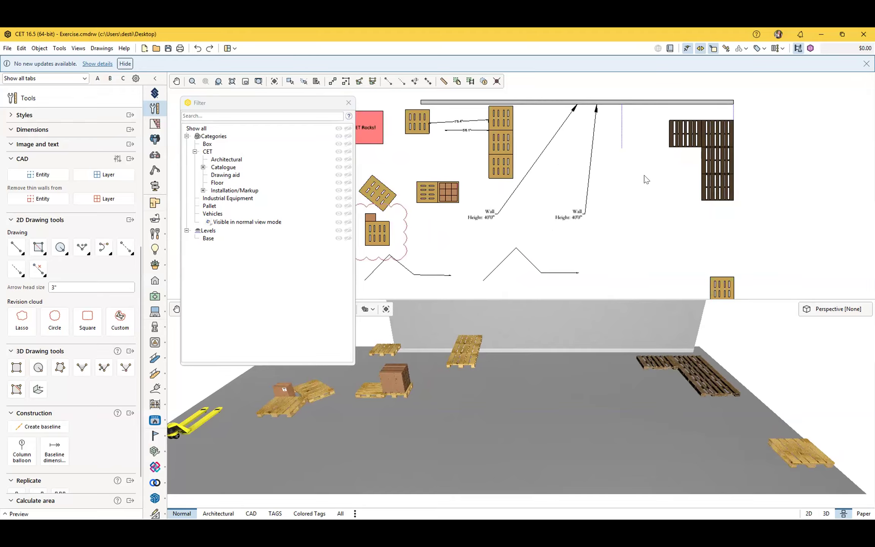
pyautogui.click(203, 191)
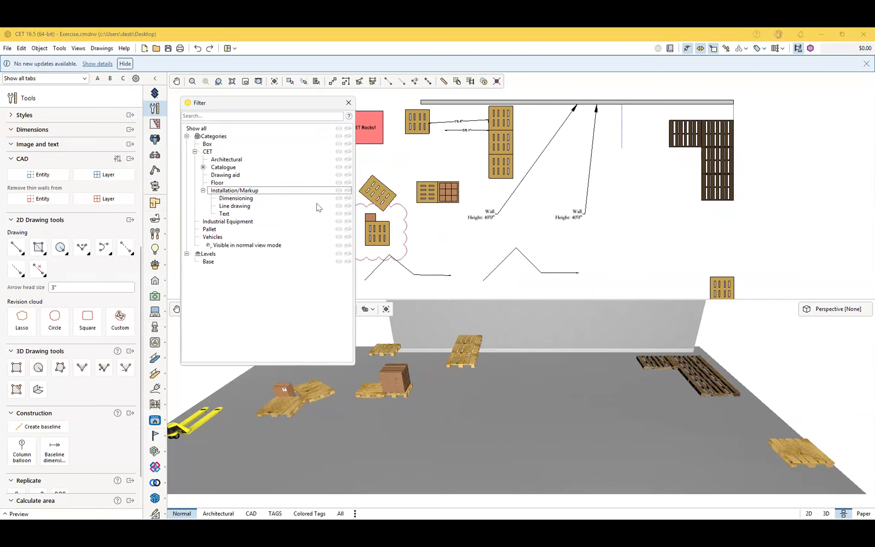
pyautogui.click(348, 199)
pyautogui.click(347, 198)
pyautogui.click(347, 214)
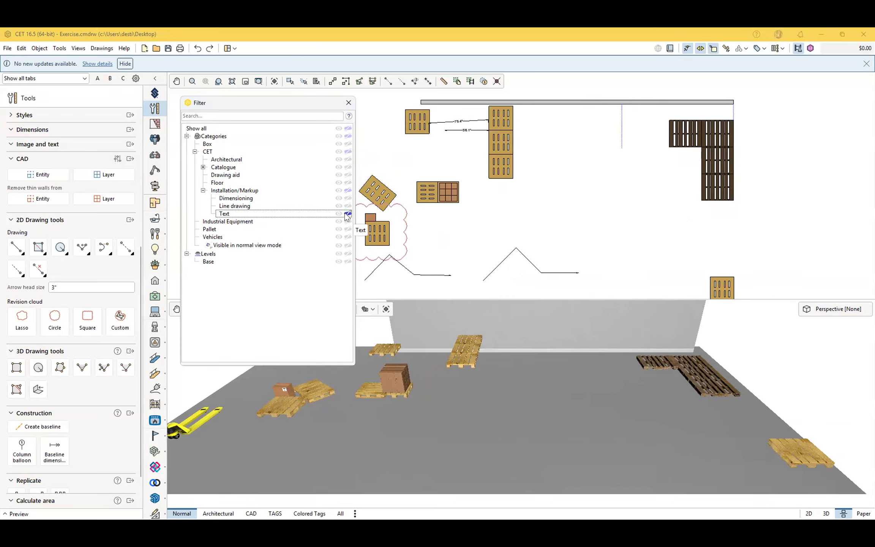
pyautogui.click(348, 214)
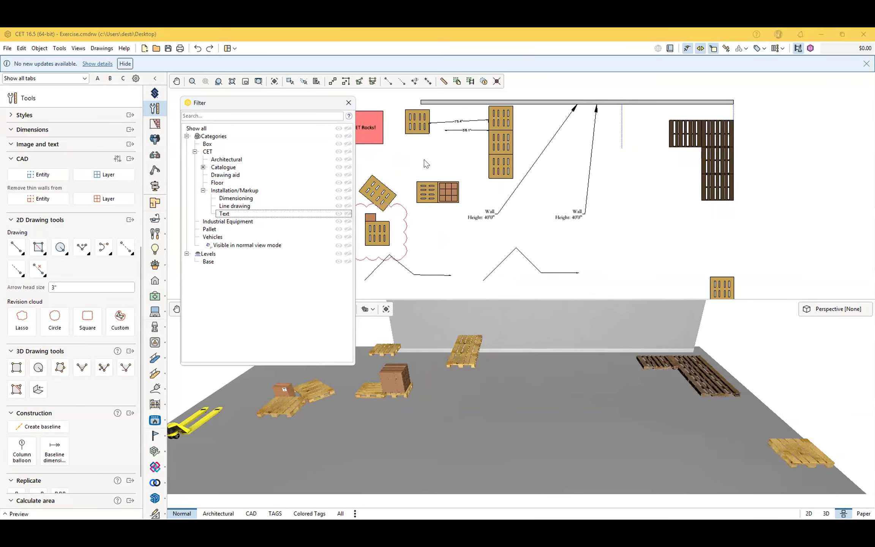
pyautogui.click(347, 103)
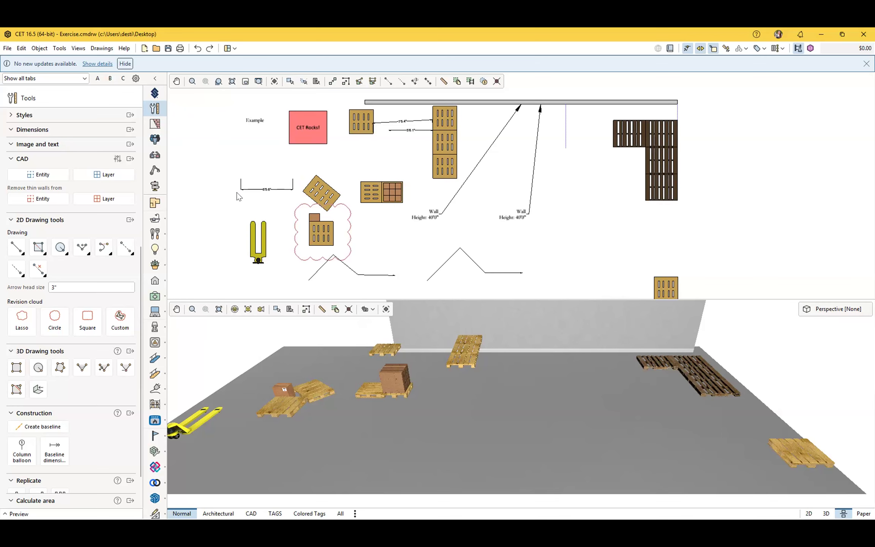
# - Lock the position of the dark L-shaped pallet group near the end of the wall
pyautogui.scroll(2, 401, 402)
pyautogui.scroll(3, 401, 402)
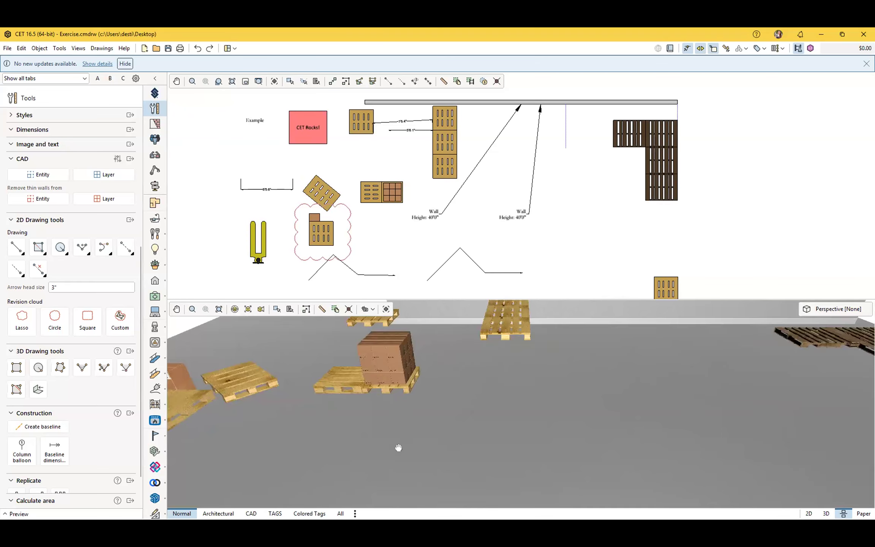
pyautogui.click(746, 386)
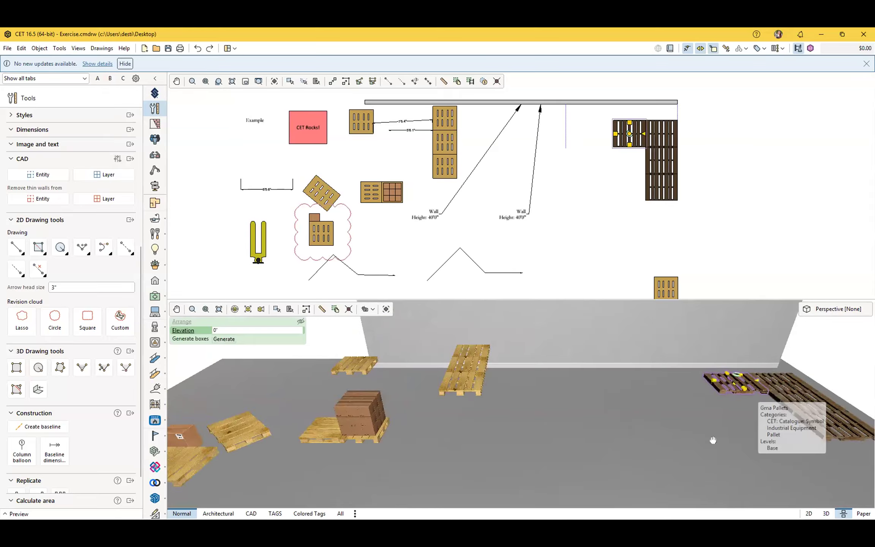
pyautogui.scroll(-3, 443, 436)
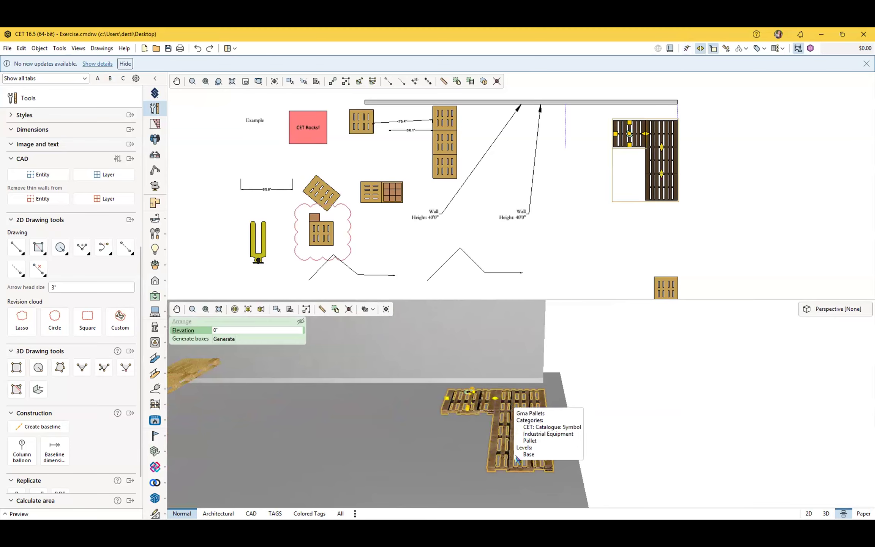
pyautogui.scroll(3, 584, 184)
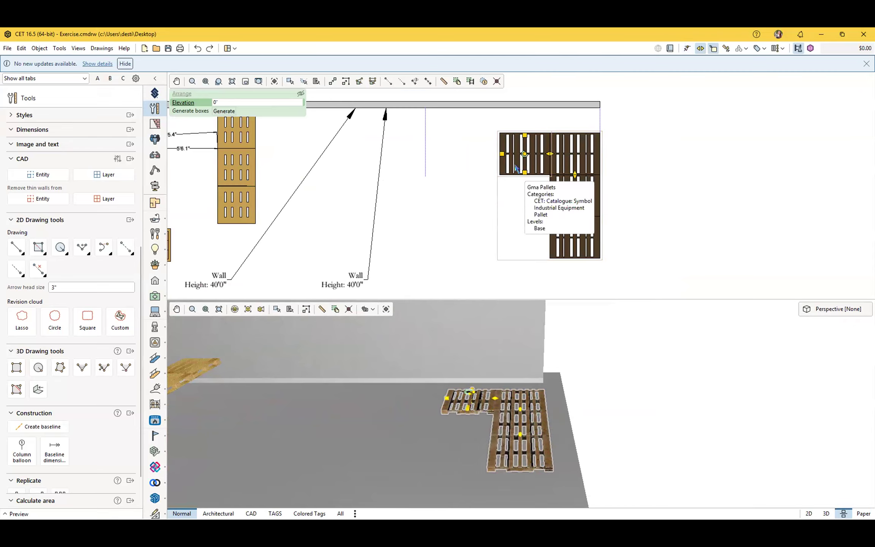
pyautogui.rightClick(256, 170)
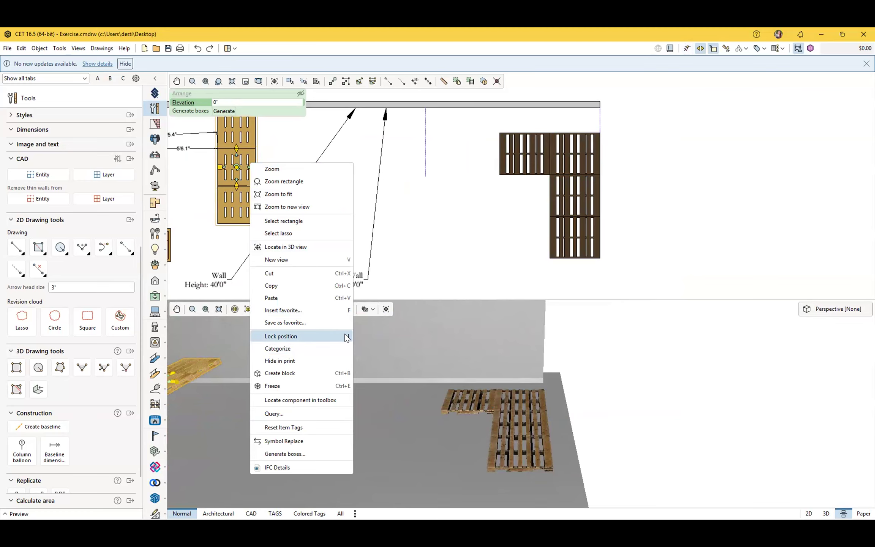
pyautogui.click(497, 221)
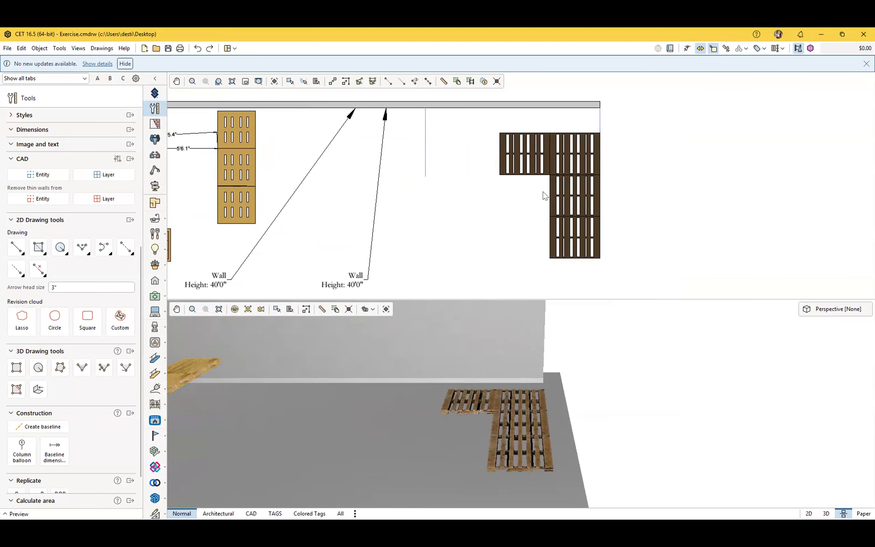
# - Unlock the position of the dark L-shaped pallet group and deselect it
pyautogui.click(550, 158)
pyautogui.rightClick(550, 158)
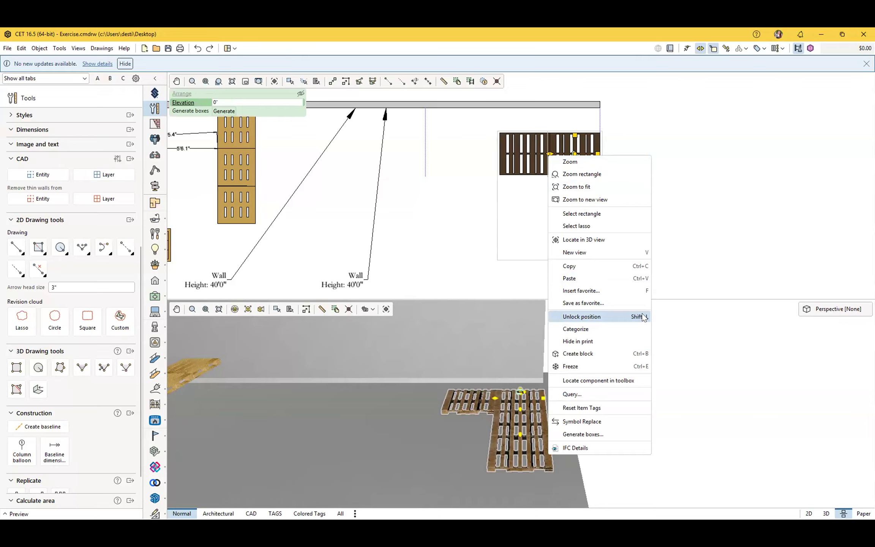
pyautogui.click(628, 316)
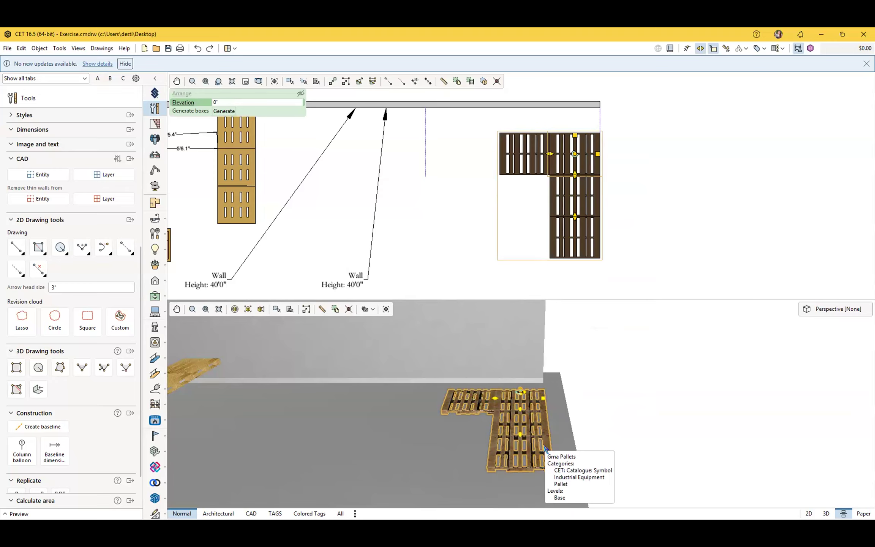
pyautogui.click(456, 231)
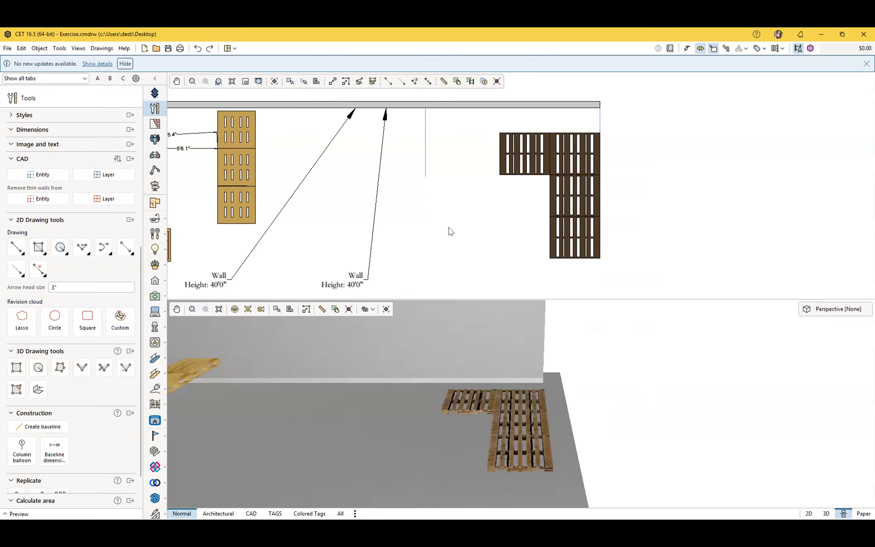
pyautogui.click(472, 105)
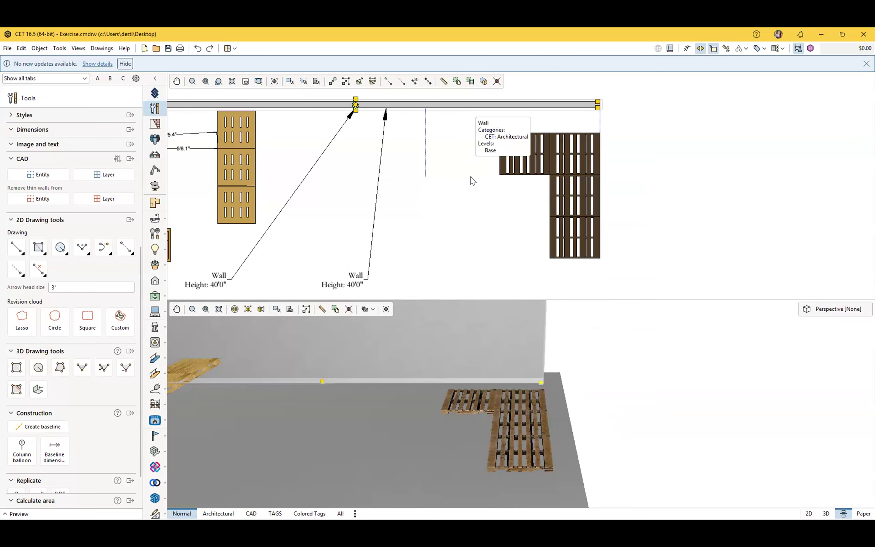
pyautogui.click(460, 230)
pyautogui.scroll(1, 479, 237)
pyautogui.moveTo(480, 238); pyautogui.dragTo(448, 206, button='middle')
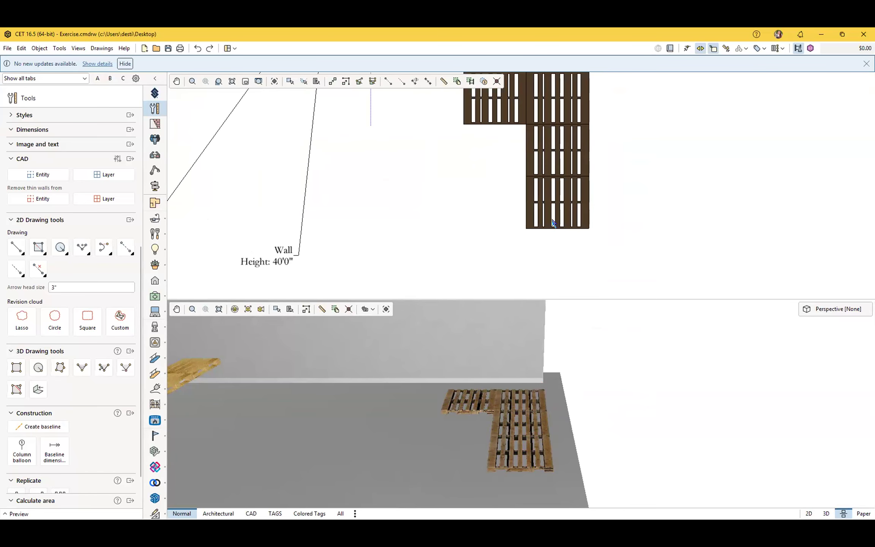
pyautogui.click(540, 227)
pyautogui.scroll(-3, 540, 228)
pyautogui.scroll(2, 490, 253)
pyautogui.moveTo(501, 251); pyautogui.dragTo(439, 265, button='middle')
pyautogui.click(439, 265)
# - Freeze the dark L-shaped pallet group near the end of the wall
pyautogui.scroll(-1, 469, 238)
pyautogui.moveTo(596, 283); pyautogui.dragTo(521, 260, button='middle')
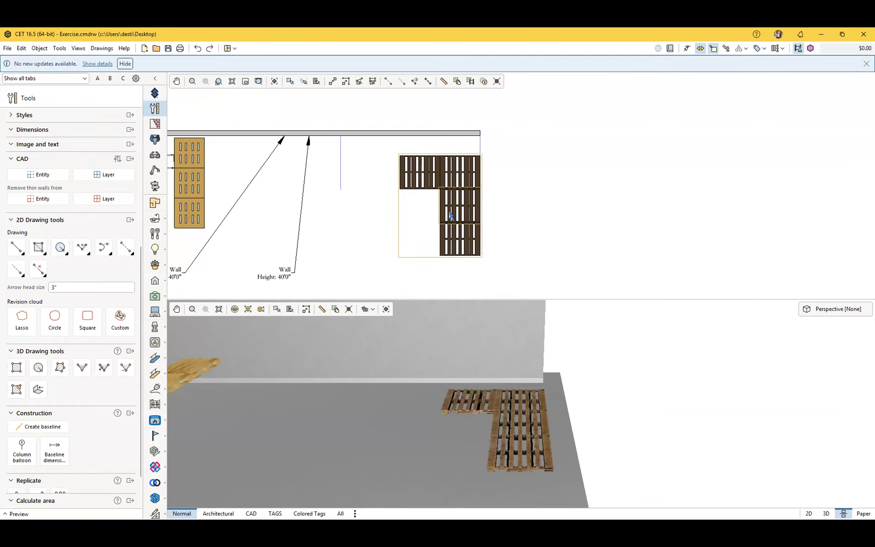
pyautogui.rightClick(441, 180)
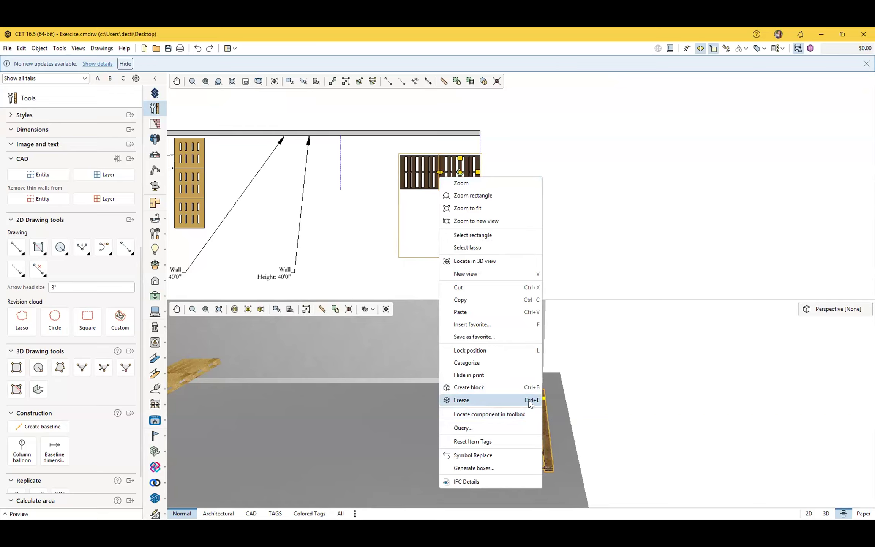
pyautogui.click(468, 399)
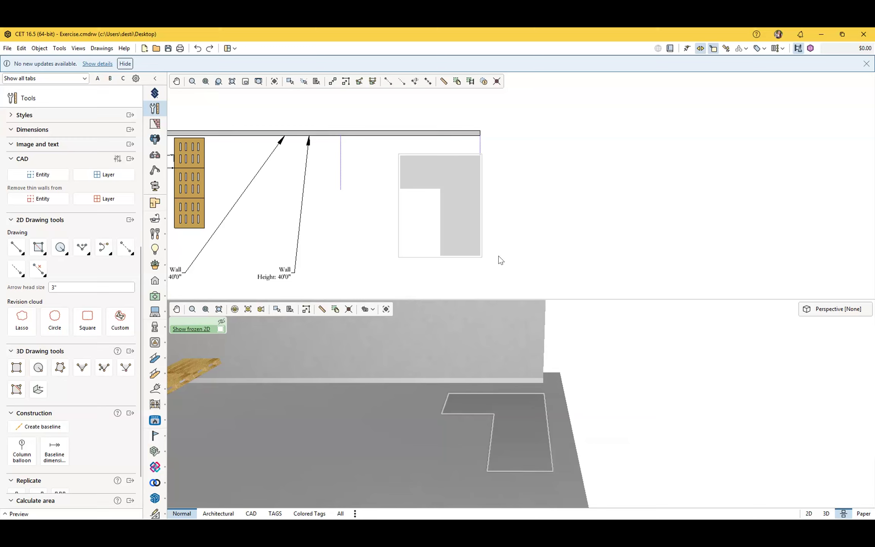
# - Examine how the frozen pallet group is represented in the plan and perspective views, including its hover details
pyautogui.scroll(-5, 500, 262)
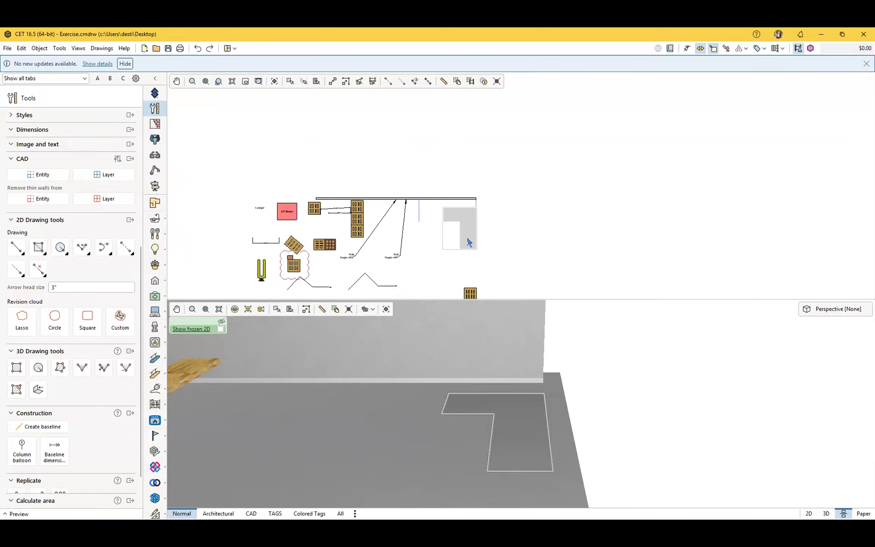
pyautogui.moveTo(355, 229); pyautogui.dragTo(343, 178, button='middle')
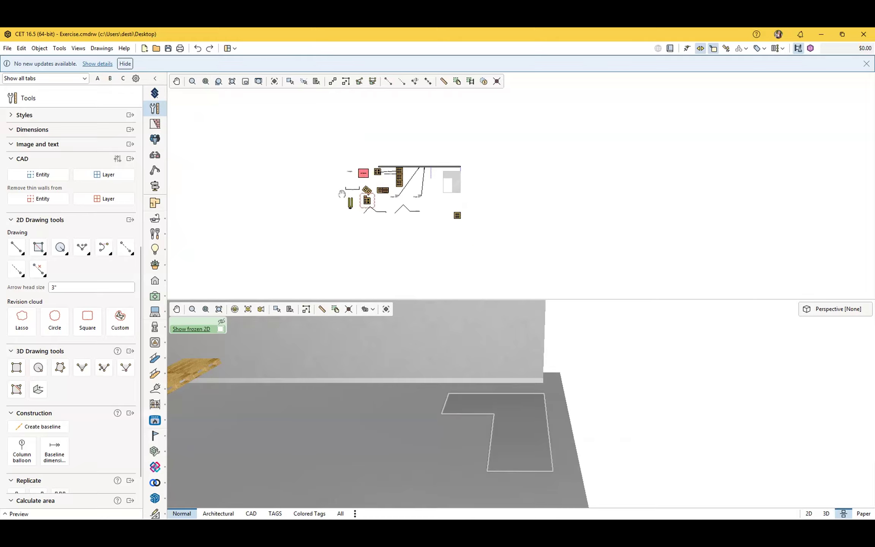
pyautogui.scroll(1, 343, 177)
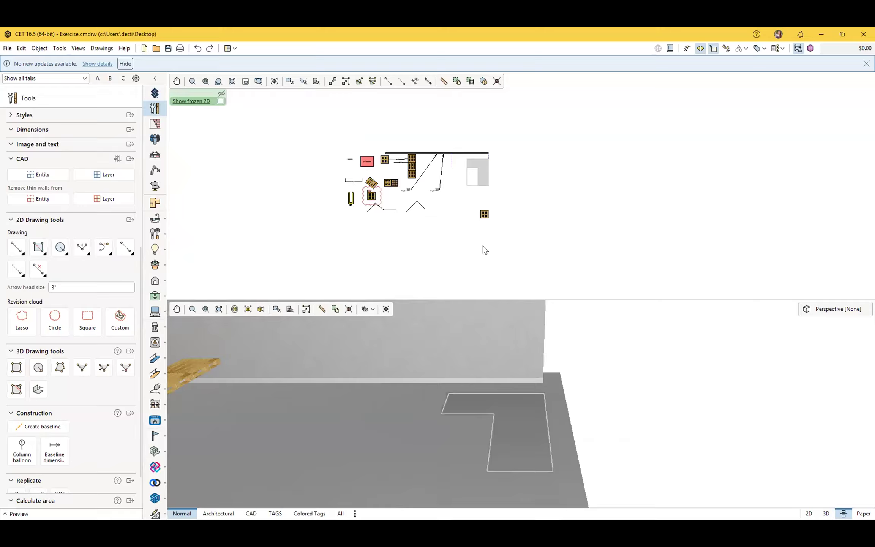
pyautogui.scroll(3, 481, 242)
pyautogui.scroll(-2, 460, 242)
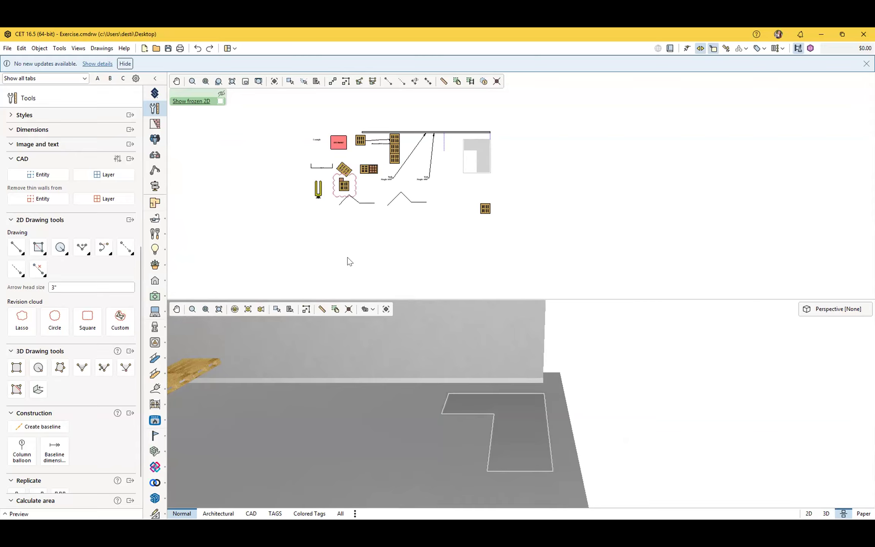
pyautogui.scroll(2, 474, 171)
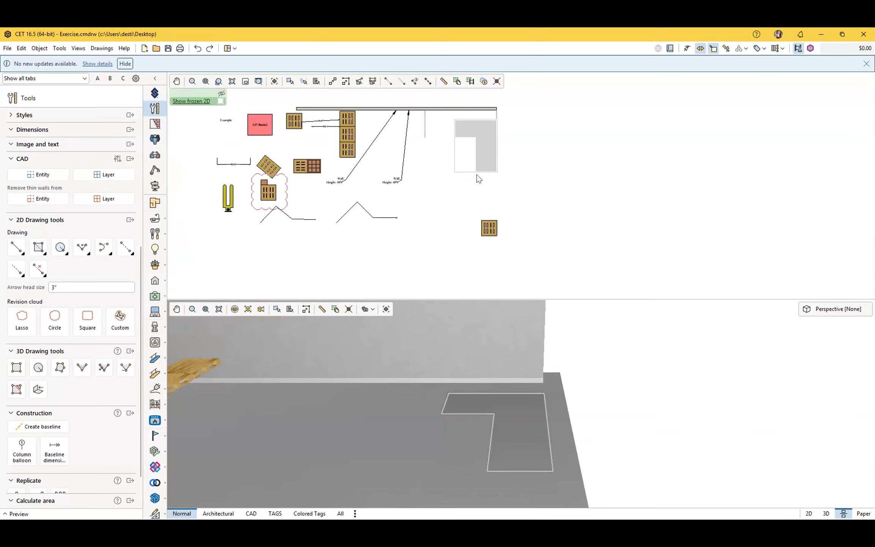
pyautogui.scroll(2, 478, 178)
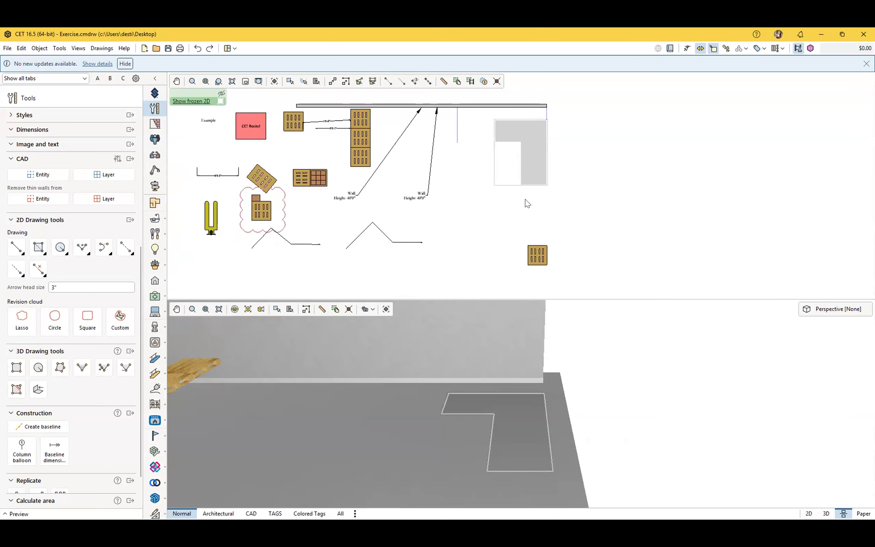
pyautogui.scroll(2, 500, 371)
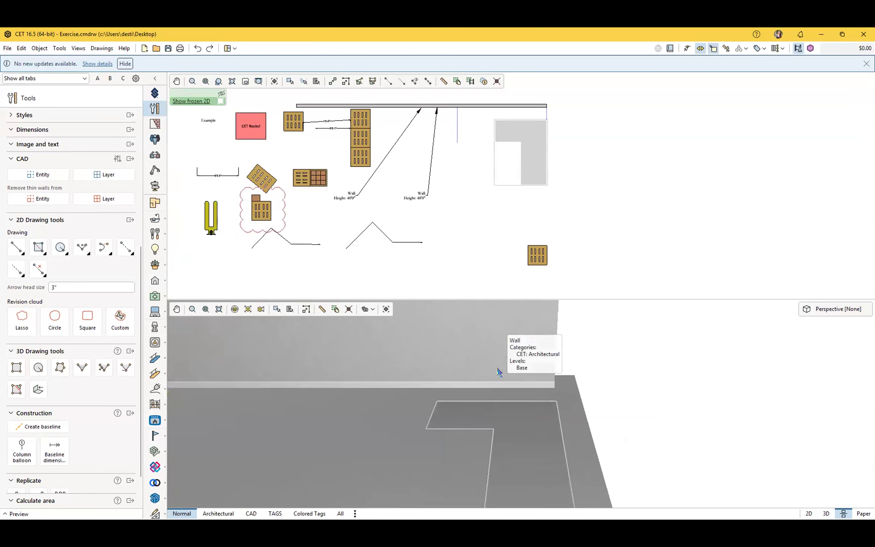
pyautogui.scroll(-1, 522, 388)
pyautogui.scroll(1, 518, 384)
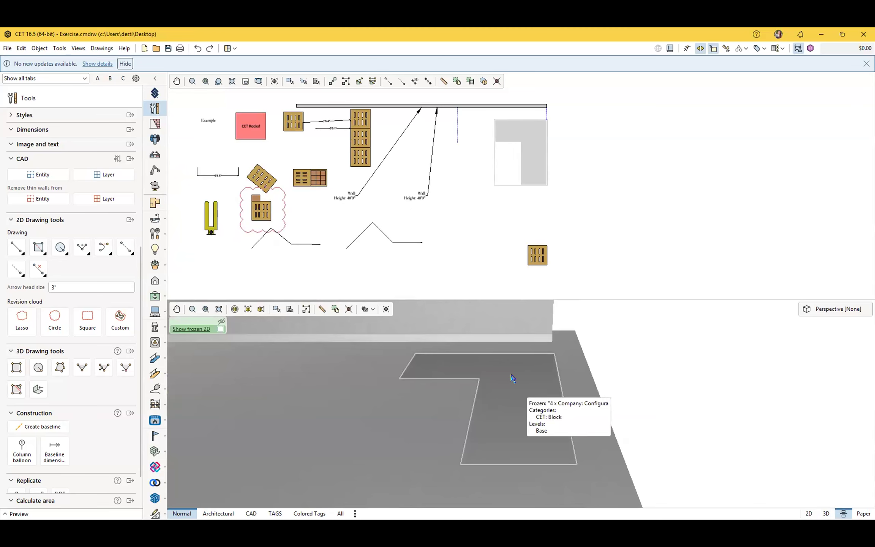
# - Unfreeze the L-shaped pallet group near the end of the wall and deselect it
pyautogui.scroll(2, 509, 387)
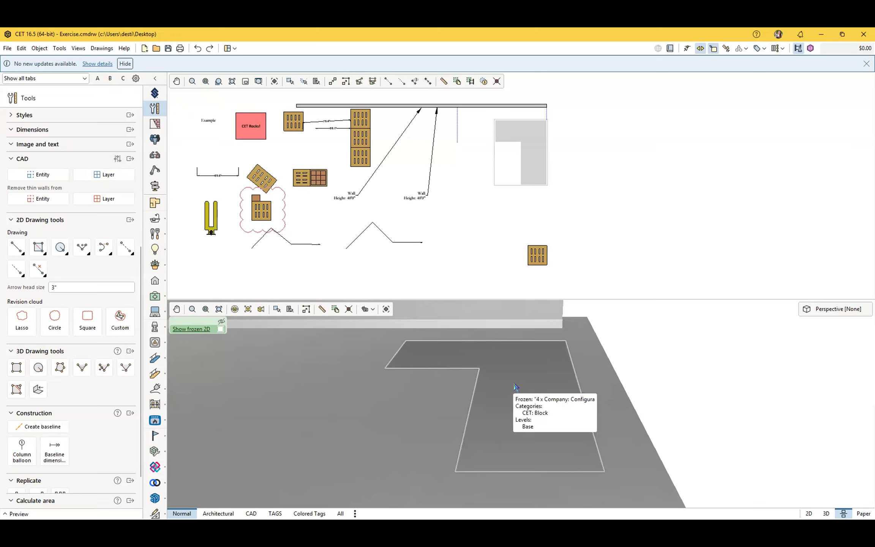
pyautogui.scroll(1, 513, 384)
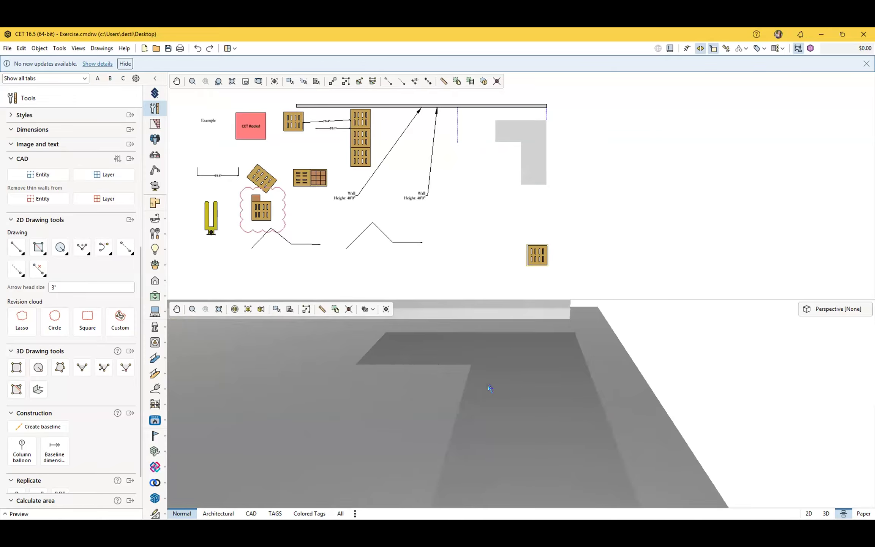
pyautogui.rightClick(532, 131)
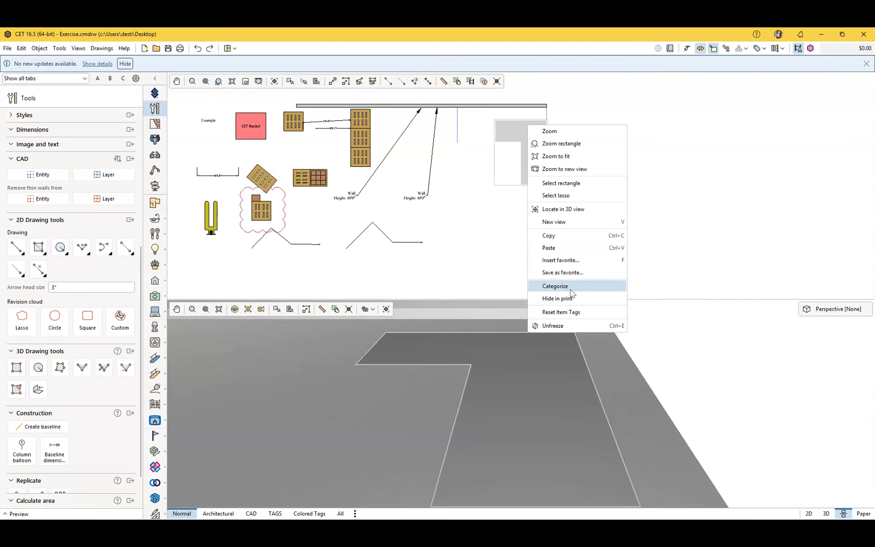
pyautogui.click(617, 326)
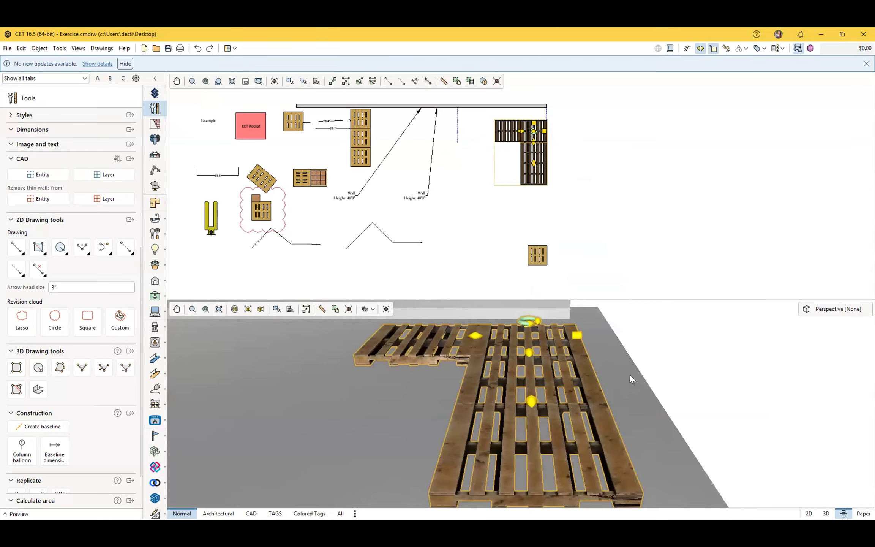
pyautogui.click(680, 355)
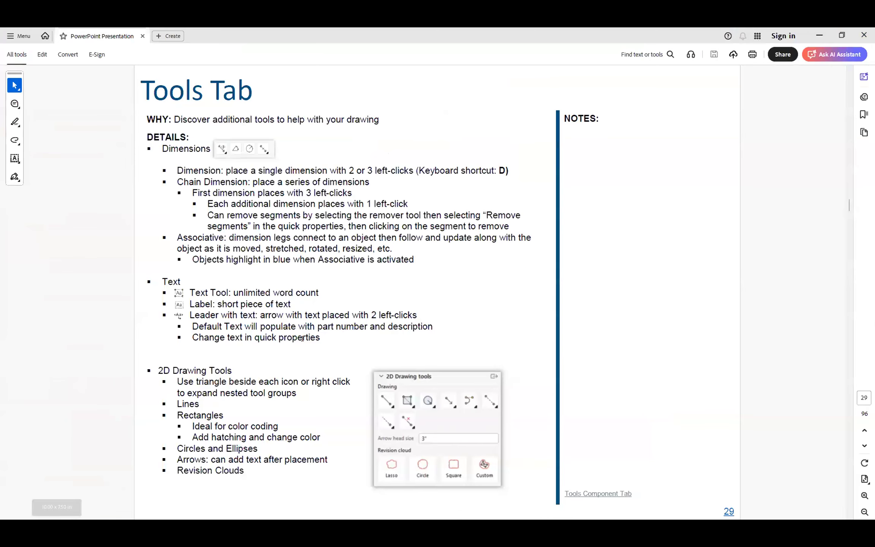
# - Switch to the training PDF and review the exercise page covering dimensions, revision clouds, notes, locking and freezing
pyautogui.scroll(-2, 287, 346)
pyautogui.scroll(-2, 287, 345)
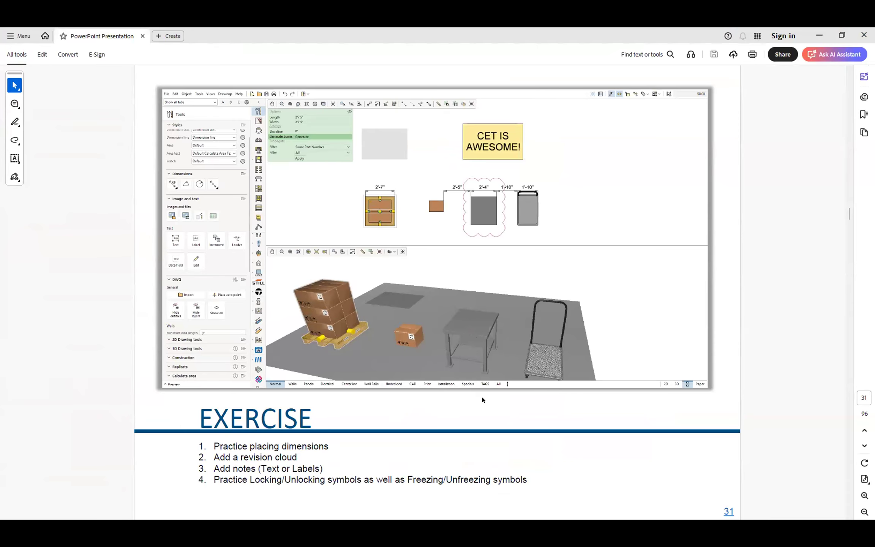
pyautogui.scroll(-2, 475, 405)
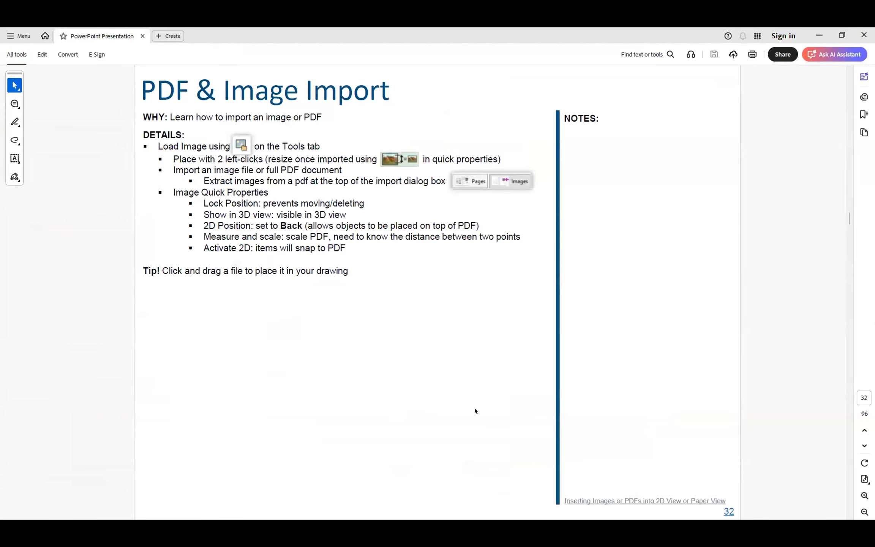
pyautogui.scroll(2, 475, 410)
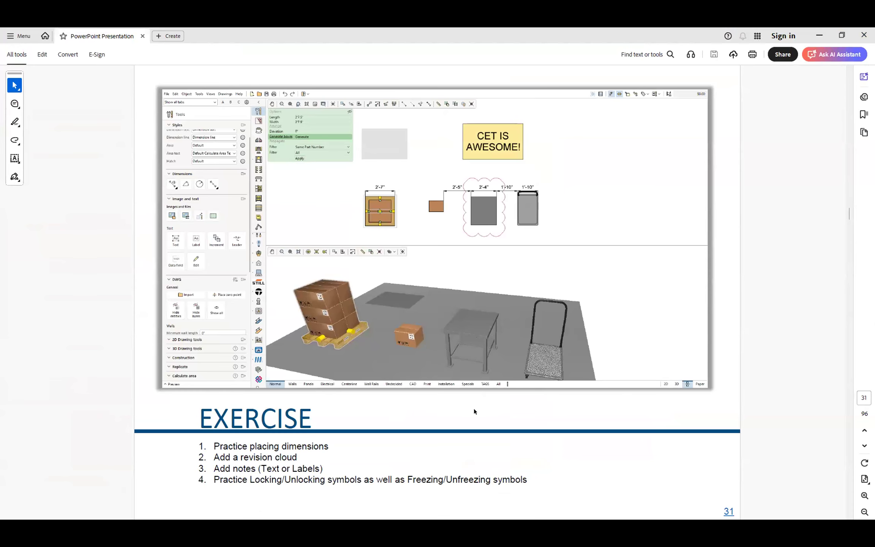
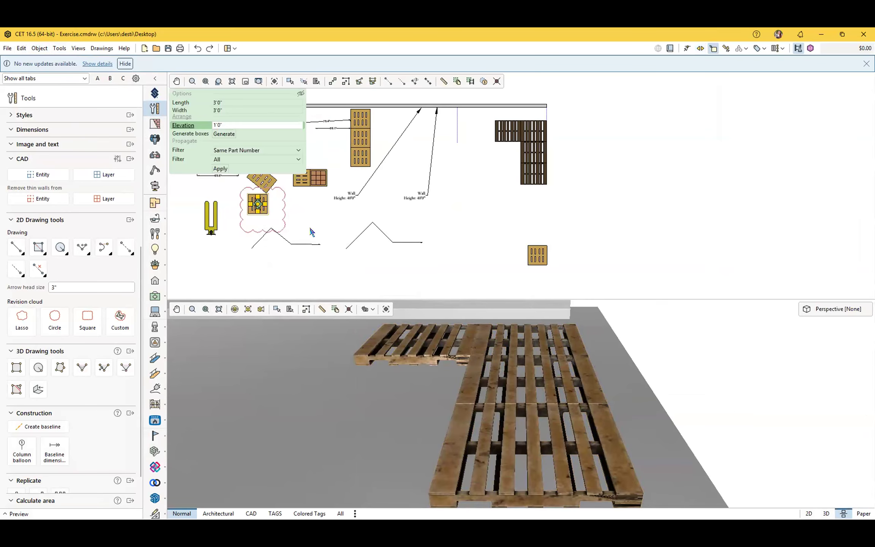
# - Unfreeze all frozen objects in the drawing and inspect the pallet inside the revision cloud
pyautogui.scroll(-10, 459, 496)
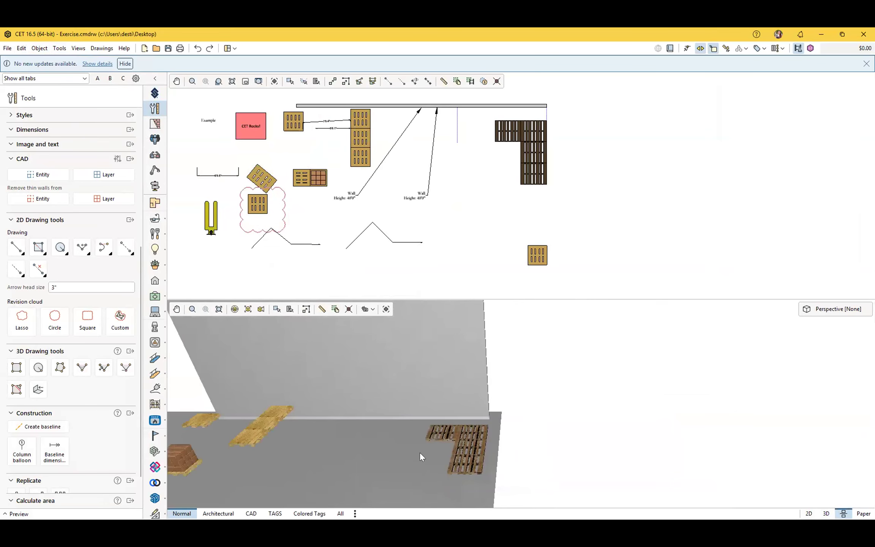
pyautogui.scroll(5, 348, 429)
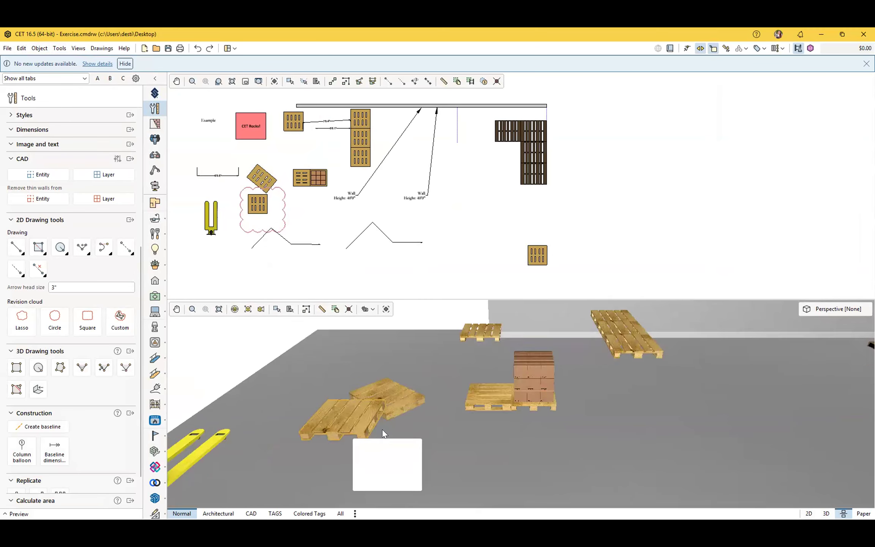
pyautogui.scroll(3, 256, 205)
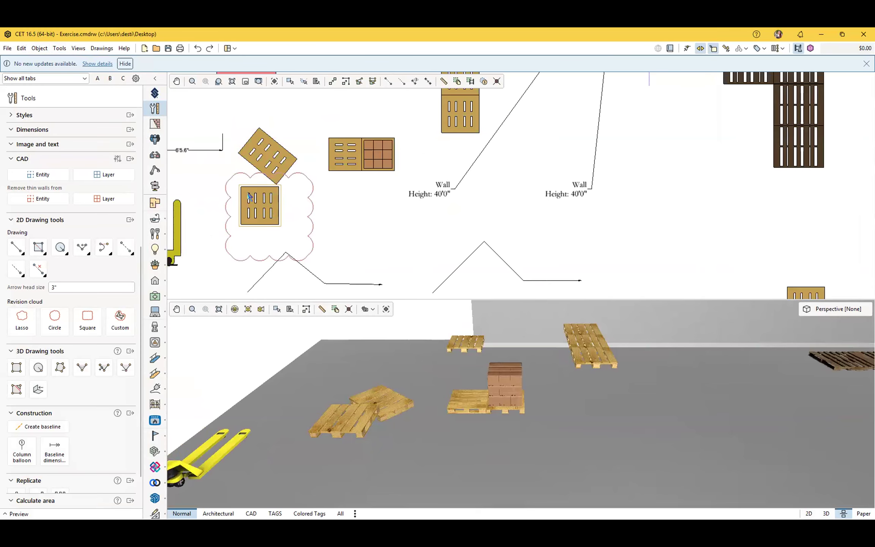
pyautogui.scroll(-5, 254, 206)
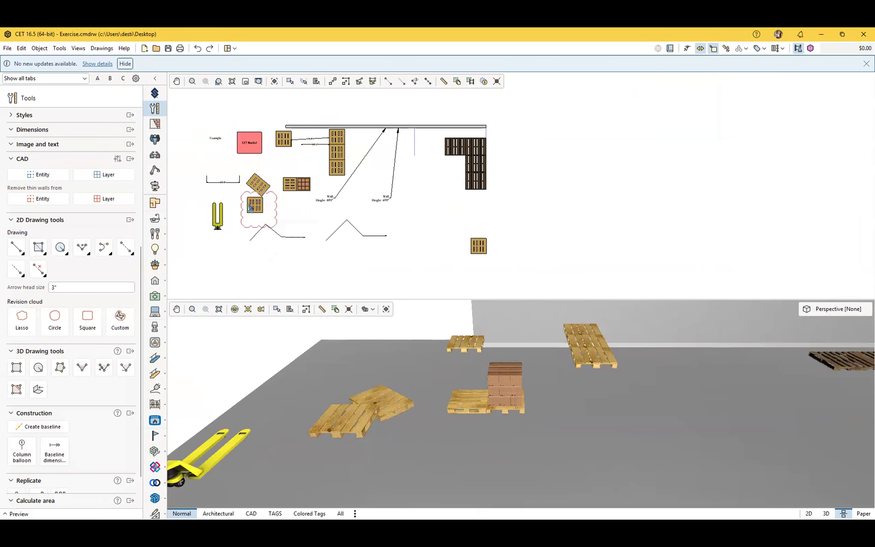
pyautogui.click(40, 48)
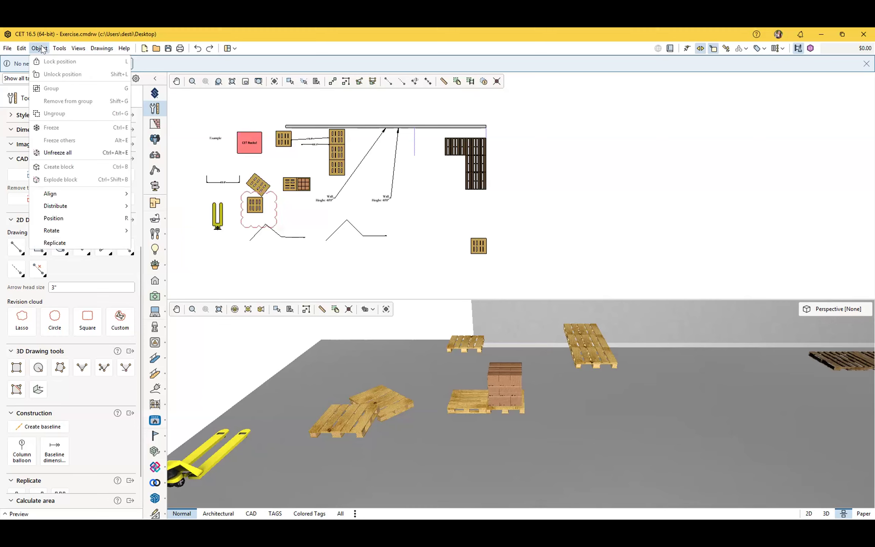
pyautogui.click(51, 153)
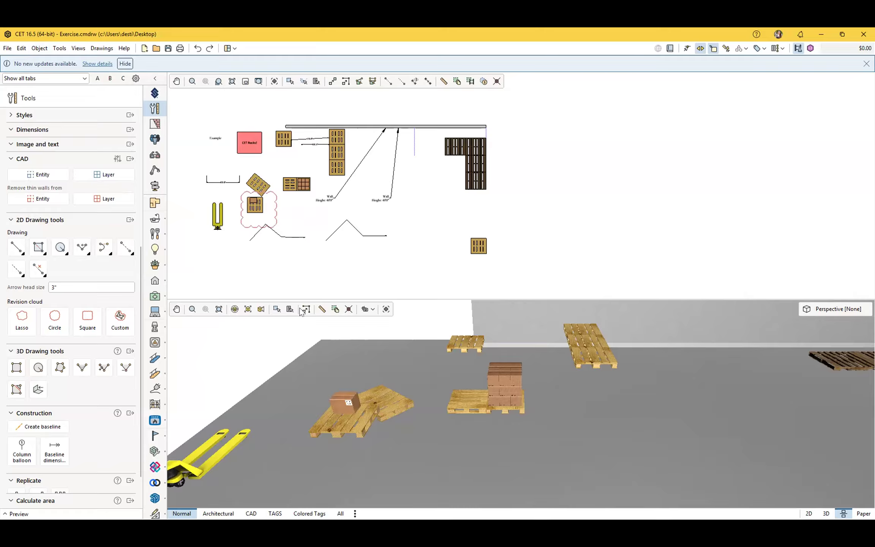
pyautogui.scroll(3, 260, 247)
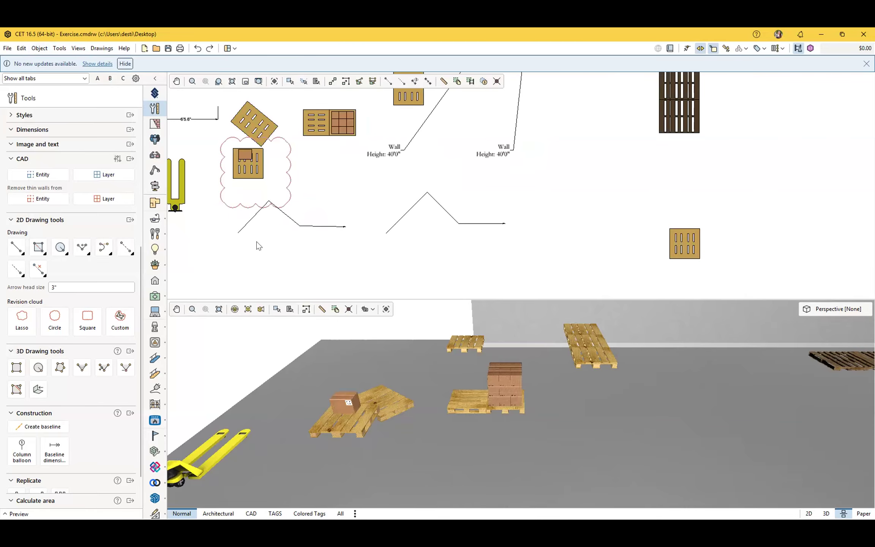
pyautogui.click(40, 49)
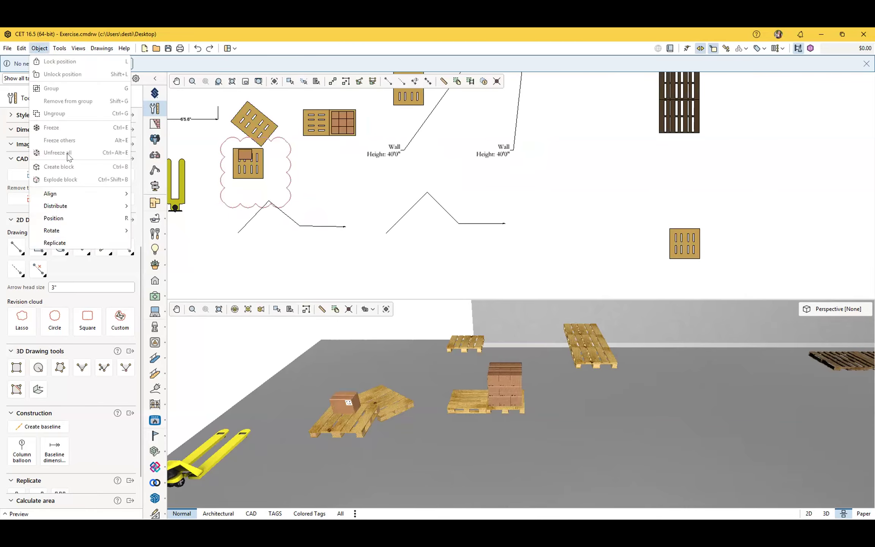
pyautogui.click(304, 268)
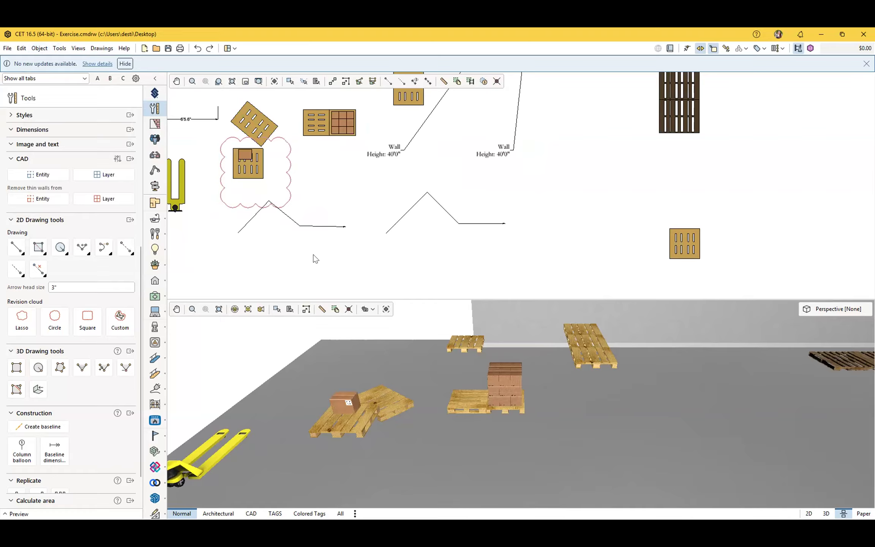
pyautogui.click(58, 48)
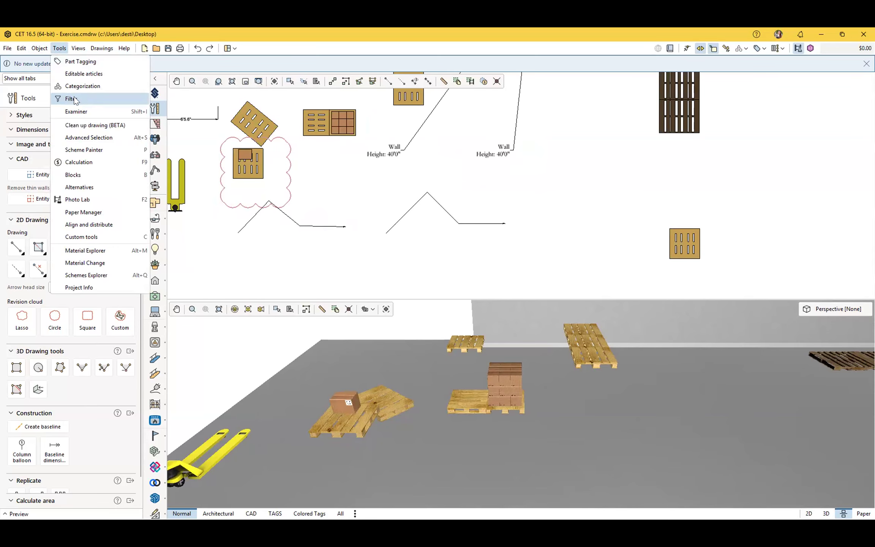
pyautogui.click(331, 271)
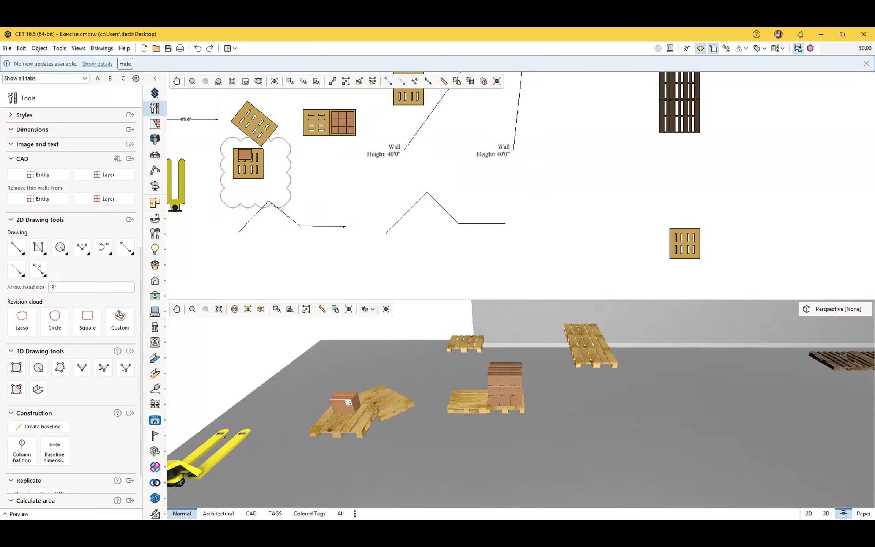
# - Insert a square image placeholder about 28 ft wide in the empty plan area beyond the dark pallet group
pyautogui.hotkey('alt', 'Tab')
pyautogui.scroll(-1, 559, 273)
pyautogui.scroll(-5, 336, 244)
pyautogui.moveTo(379, 228); pyautogui.dragTo(291, 178, button='middle')
pyautogui.scroll(-5, 324, 377)
pyautogui.moveTo(471, 378); pyautogui.dragTo(422, 408, button='middle')
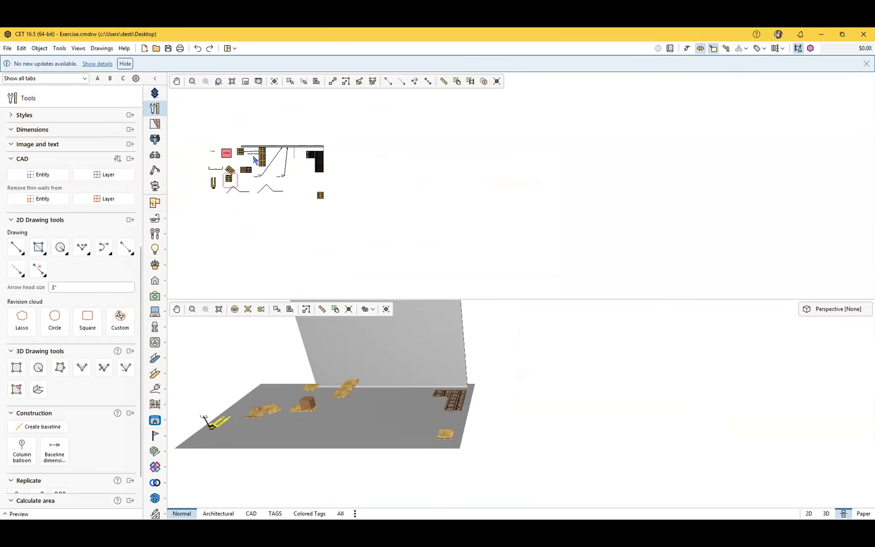
pyautogui.scroll(4, 399, 258)
pyautogui.moveTo(446, 228); pyautogui.dragTo(428, 226, button='middle')
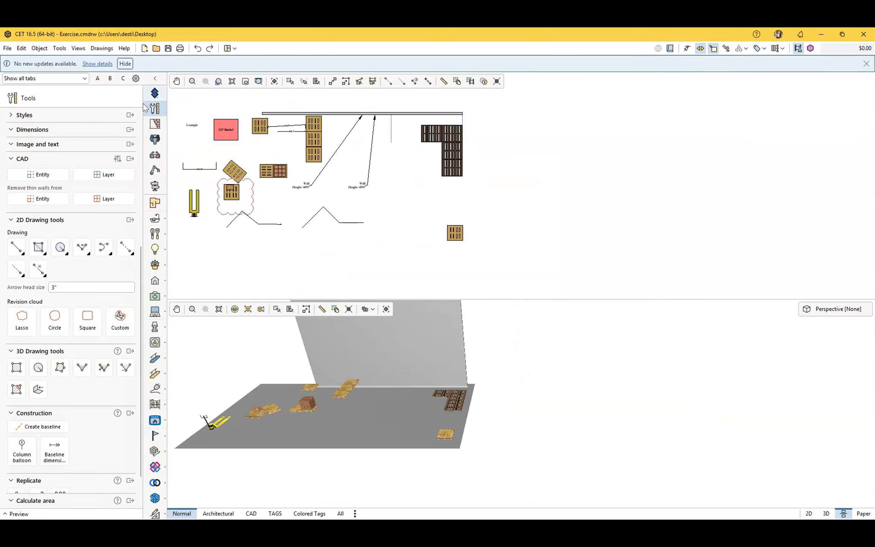
pyautogui.click(154, 125)
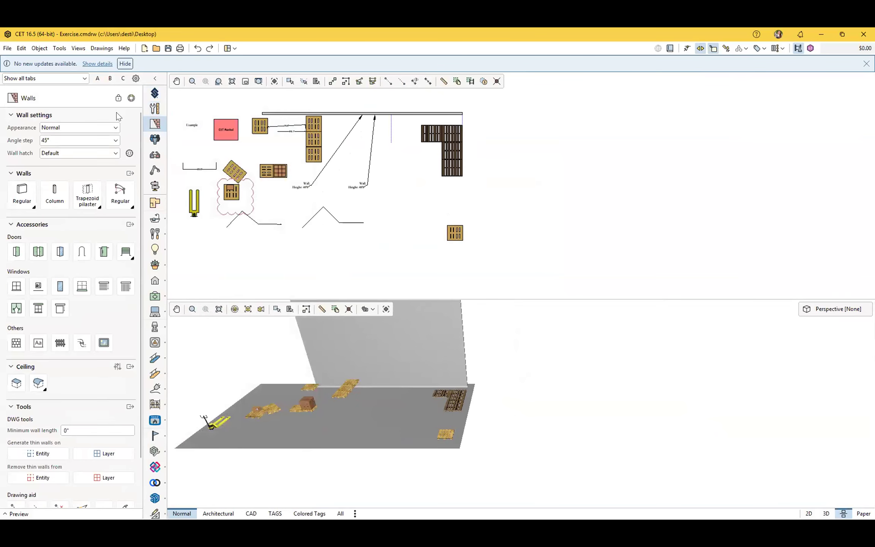
pyautogui.click(160, 108)
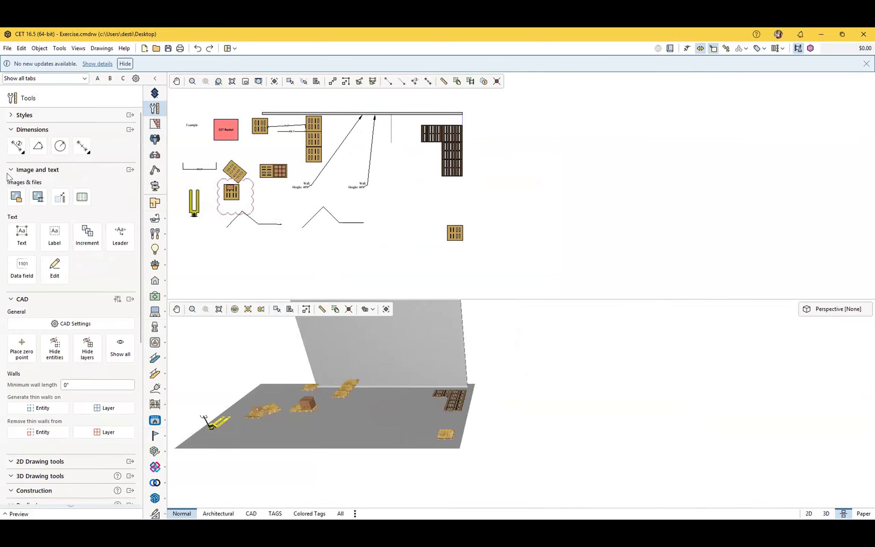
pyautogui.click(16, 197)
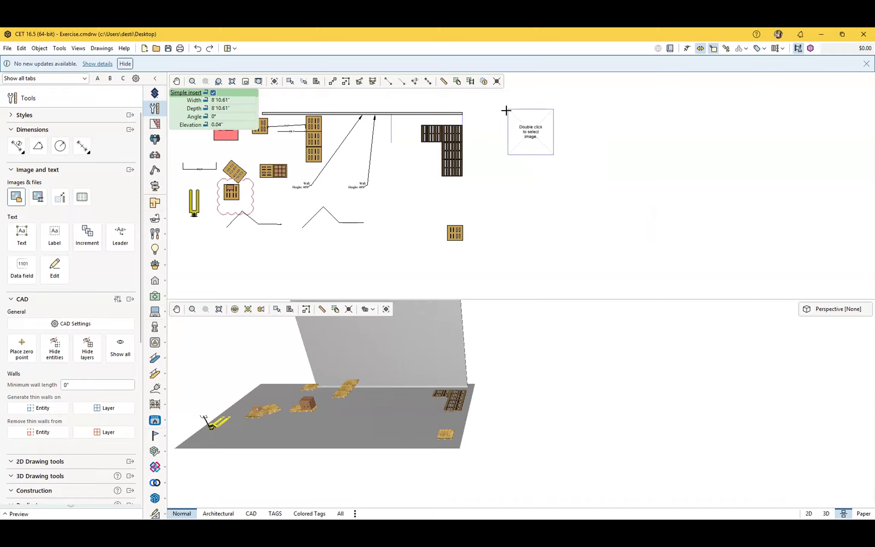
pyautogui.click(512, 112)
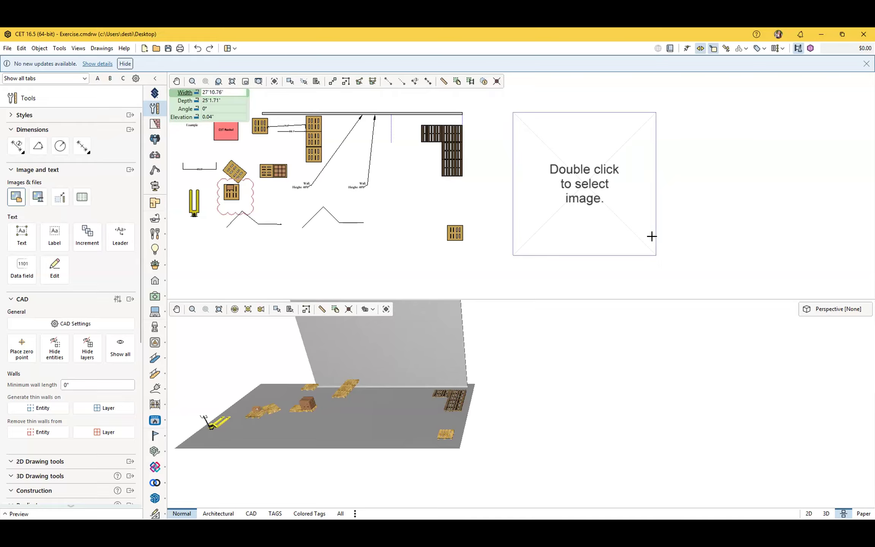
pyautogui.click(652, 236)
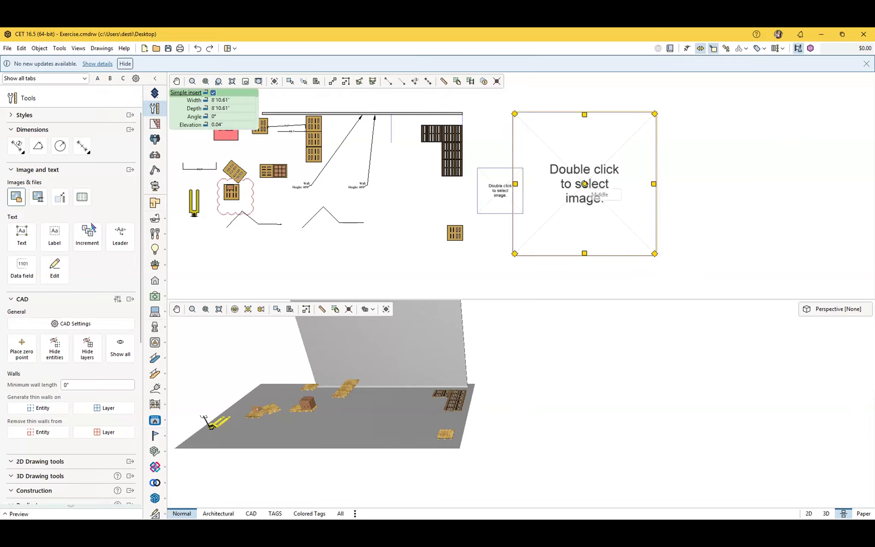
pyautogui.press('Escape')
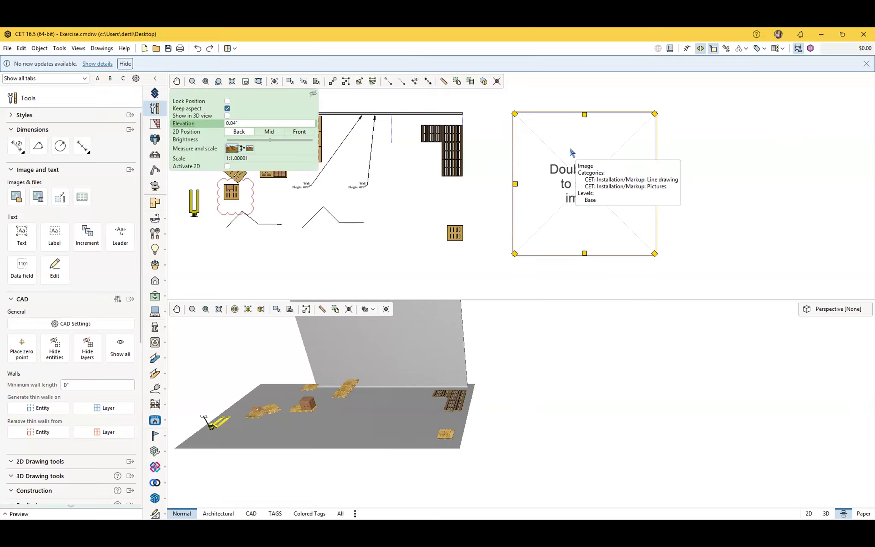
# - Browse for the placeholder's image source and load "Beginner CET - Example PDF file with Images.pdf" for import
pyautogui.moveTo(635, 216); pyautogui.dragTo(510, 203, button='middle')
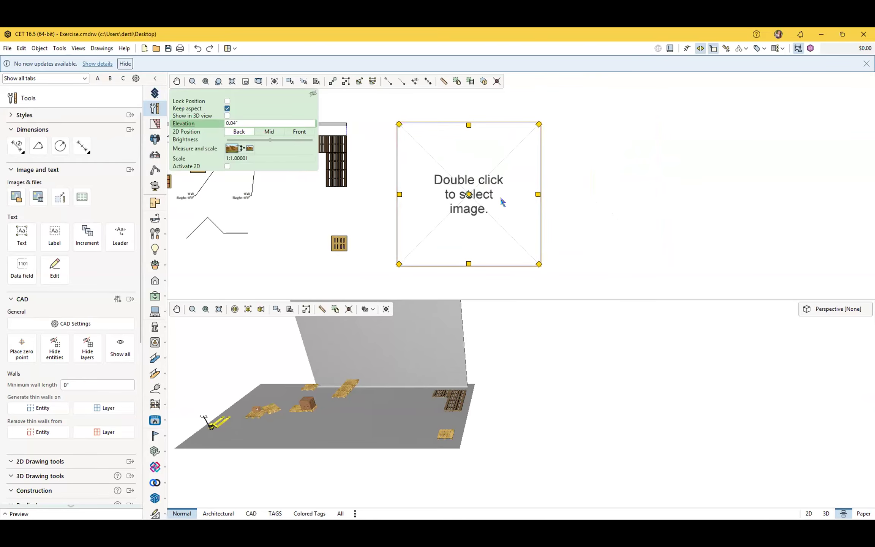
pyautogui.doubleClick(475, 166)
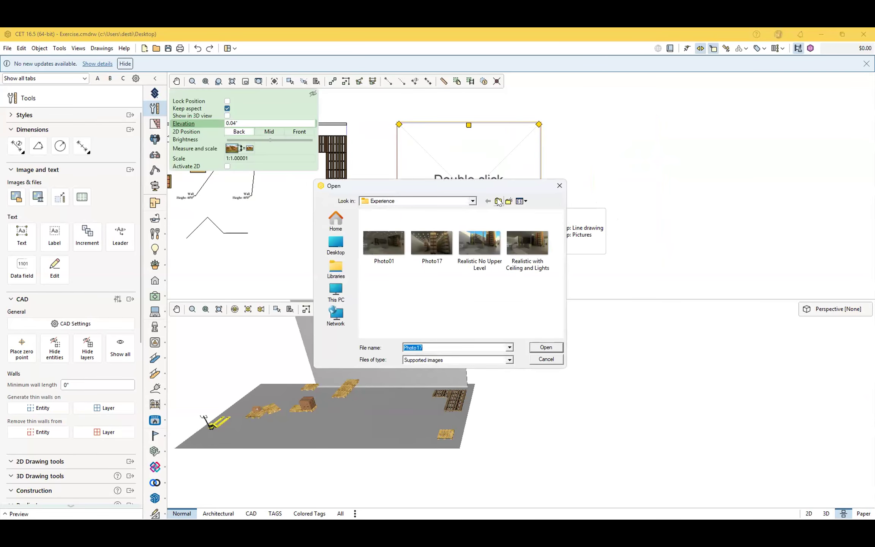
pyautogui.click(498, 201)
pyautogui.click(498, 201)
pyautogui.click(499, 201)
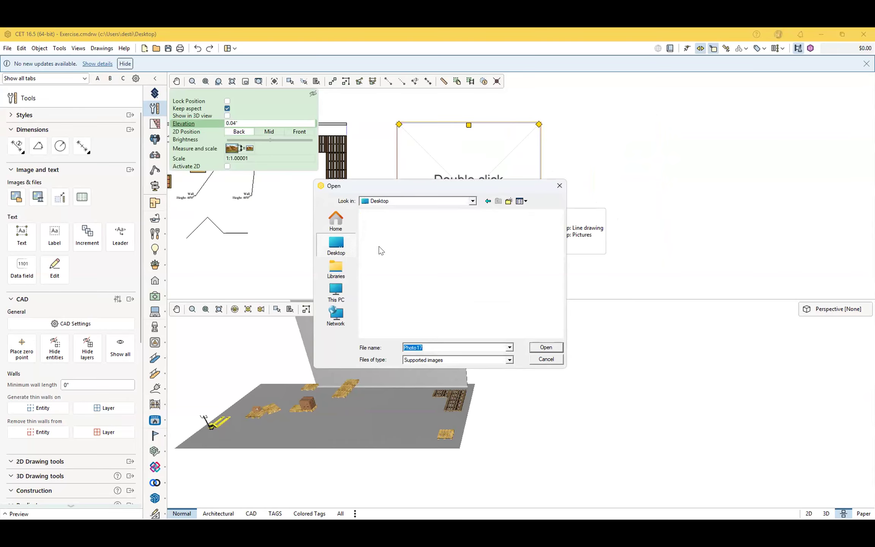
pyautogui.scroll(-3, 399, 245)
pyautogui.doubleClick(398, 237)
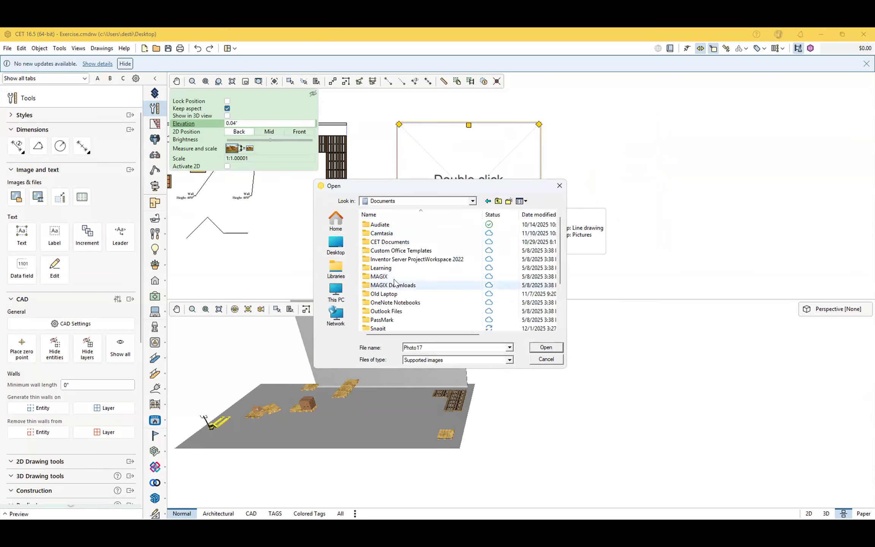
pyautogui.click(498, 201)
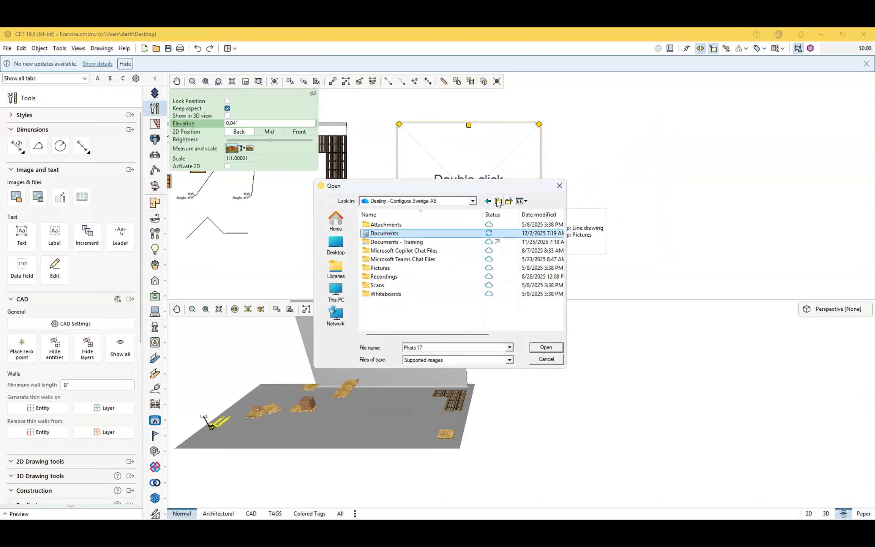
pyautogui.doubleClick(397, 242)
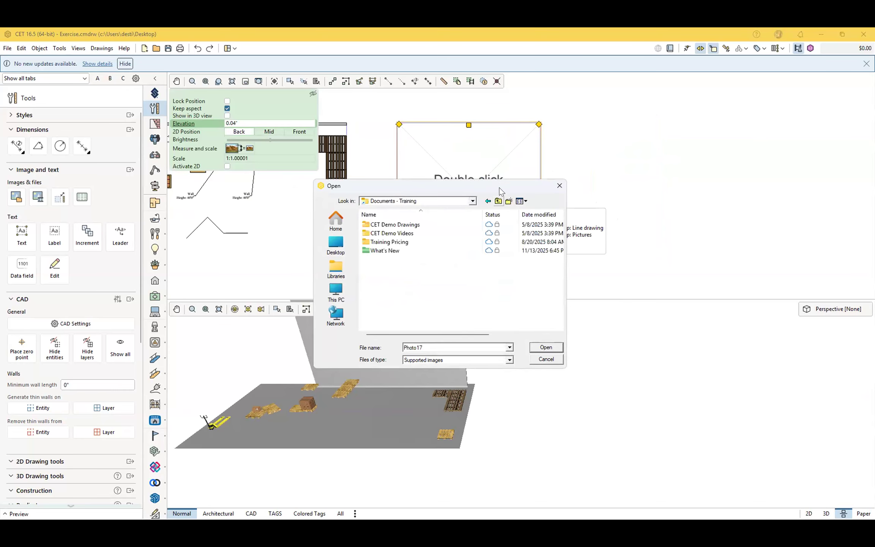
pyautogui.press('Escape')
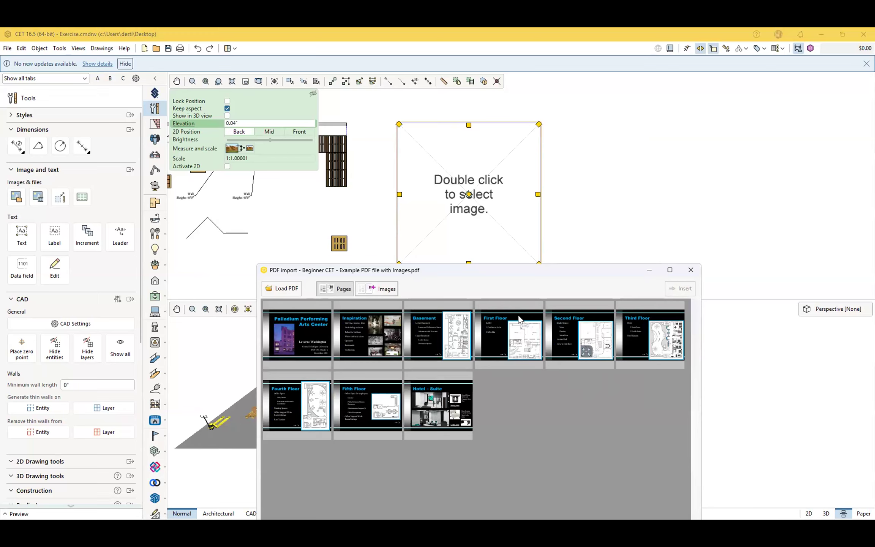
# - Extract the separate images from the PDF, insert the first-floor plan with the exhibit halls into the placeholder, and close the import window
pyautogui.click(505, 318)
pyautogui.click(383, 292)
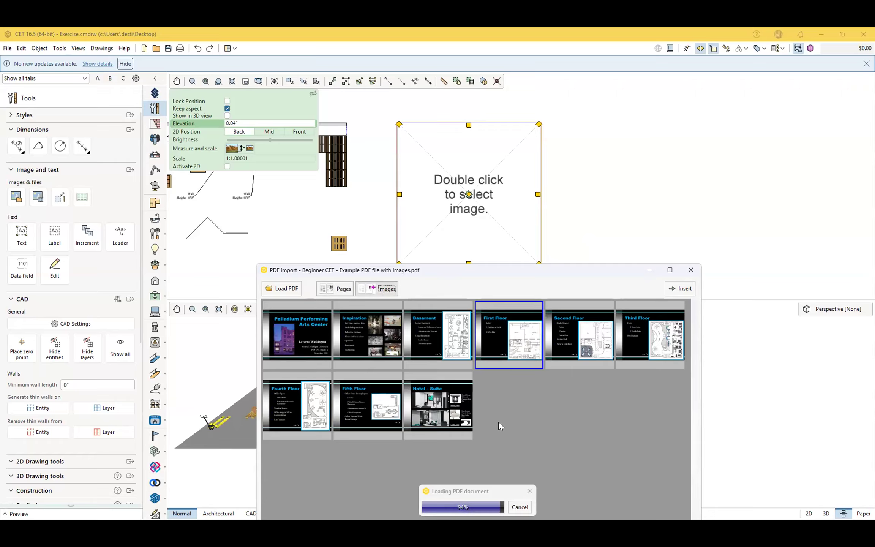
pyautogui.scroll(-1, 657, 371)
pyautogui.click(659, 376)
pyautogui.click(687, 289)
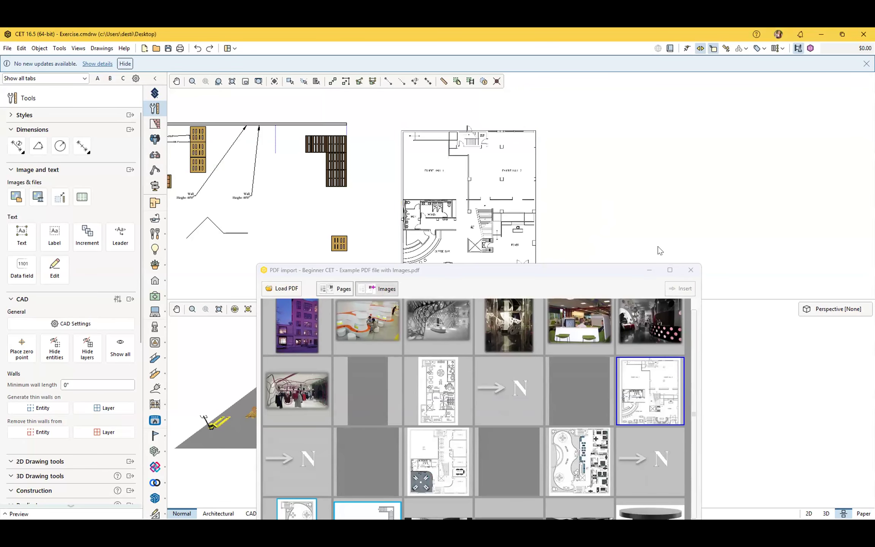
pyautogui.click(691, 269)
# - Inspect the inserted floor plan in the 2D view and check the 3D view for it
pyautogui.scroll(1, 467, 219)
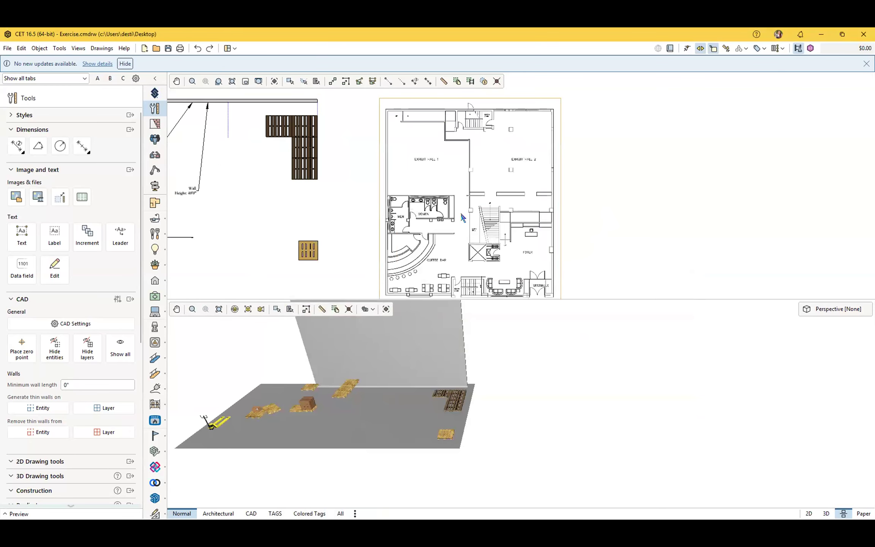
pyautogui.moveTo(458, 172); pyautogui.dragTo(525, 184, button='middle')
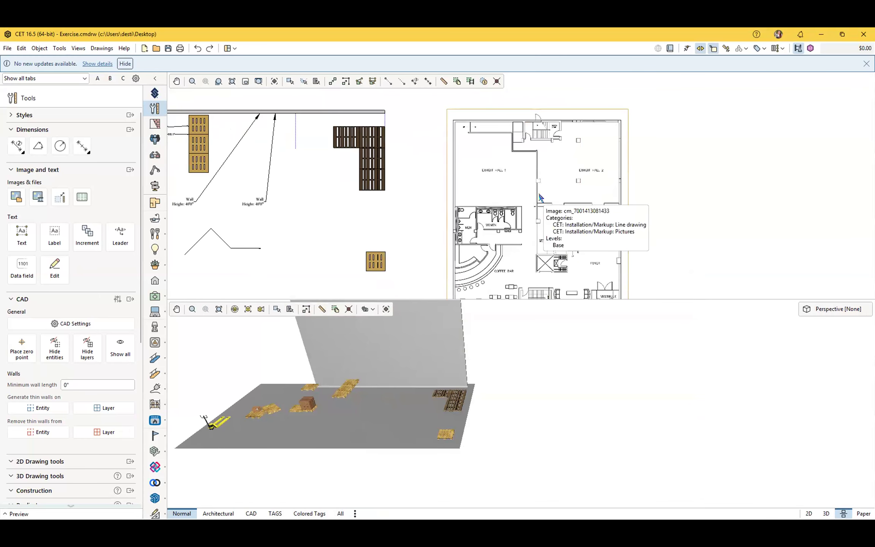
pyautogui.scroll(-2, 540, 199)
pyautogui.scroll(2, 540, 203)
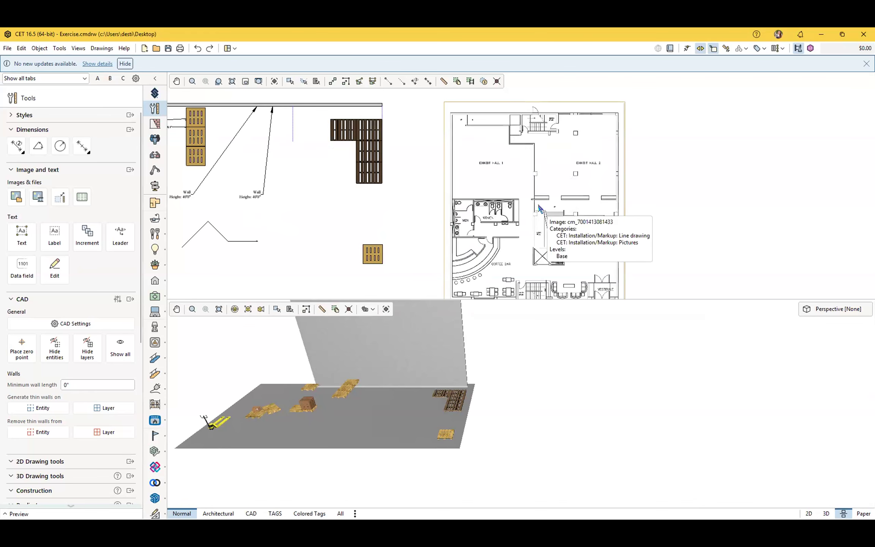
pyautogui.scroll(1, 537, 202)
pyautogui.moveTo(551, 153); pyautogui.dragTo(515, 235, button='middle')
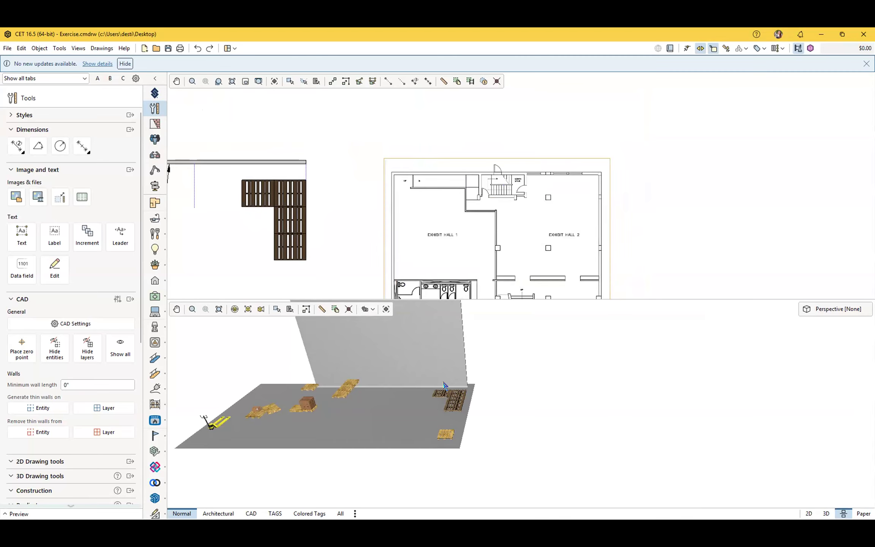
pyautogui.scroll(-5, 446, 384)
pyautogui.scroll(4, 469, 374)
# - Set the floor plan image to show in the 3D view
pyautogui.click(481, 226)
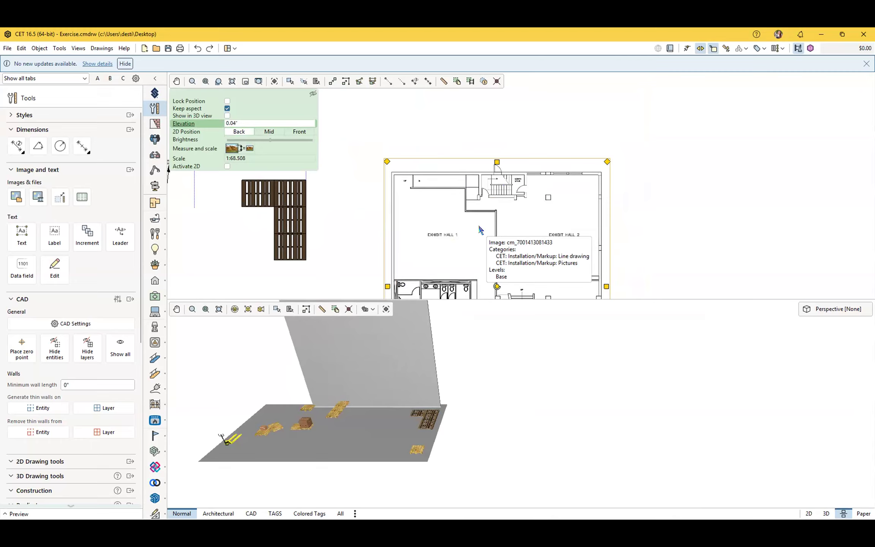
pyautogui.scroll(3, 478, 218)
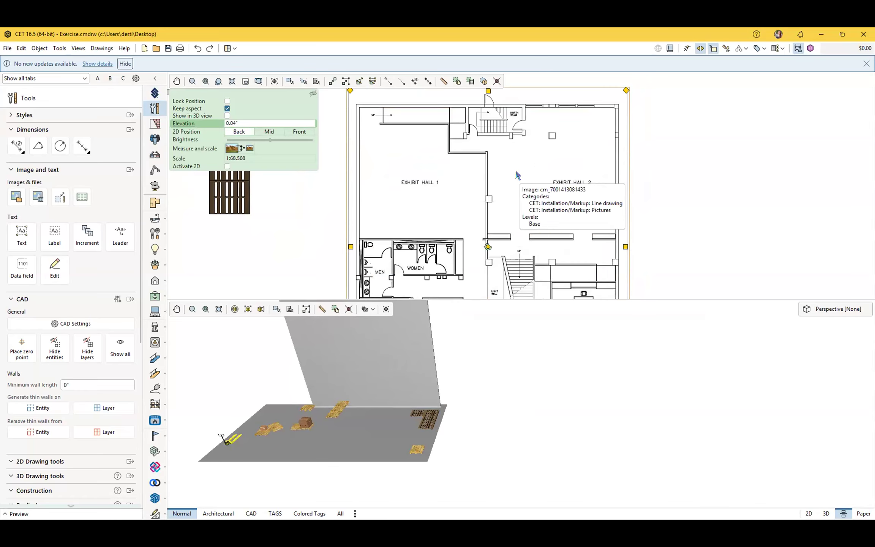
pyautogui.scroll(-2, 517, 175)
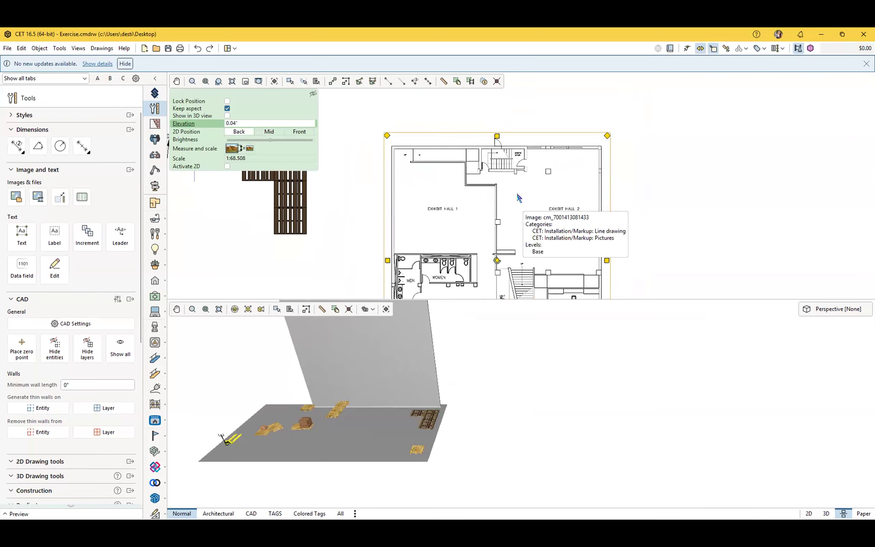
pyautogui.moveTo(514, 202); pyautogui.dragTo(504, 182, button='middle')
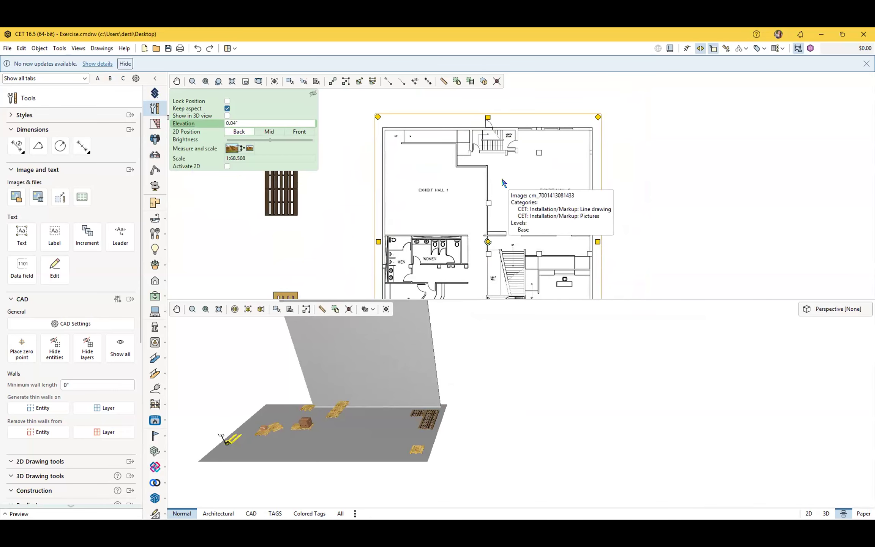
pyautogui.click(223, 115)
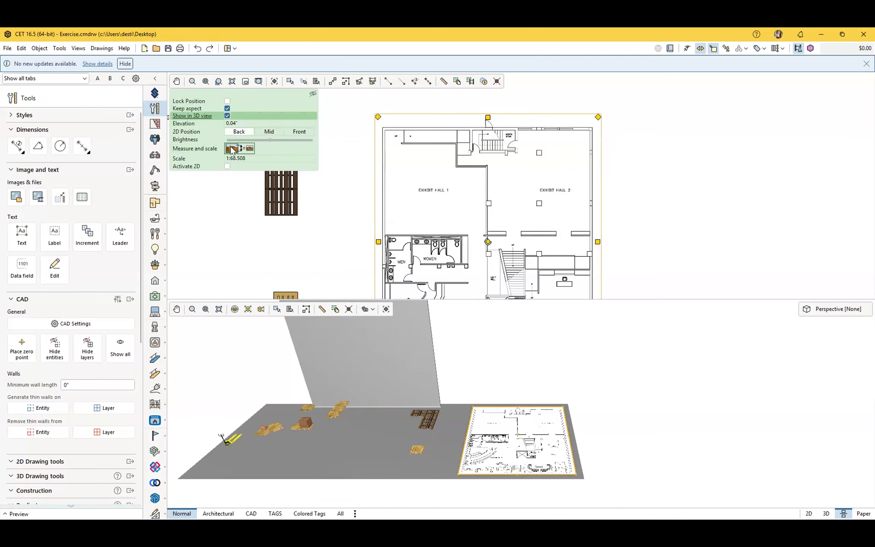
# - Turn on Activate 2D for the floor plan image so measuring points can snap to its lines
pyautogui.click(231, 149)
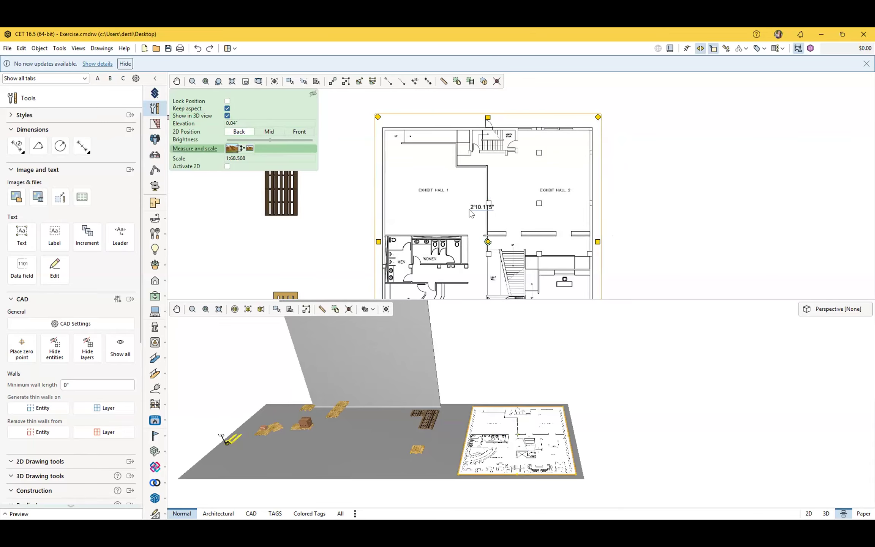
pyautogui.scroll(3, 478, 260)
pyautogui.moveTo(485, 267); pyautogui.dragTo(481, 154, button='middle')
pyautogui.moveTo(464, 256); pyautogui.dragTo(413, 192, button='middle')
pyautogui.scroll(3, 428, 220)
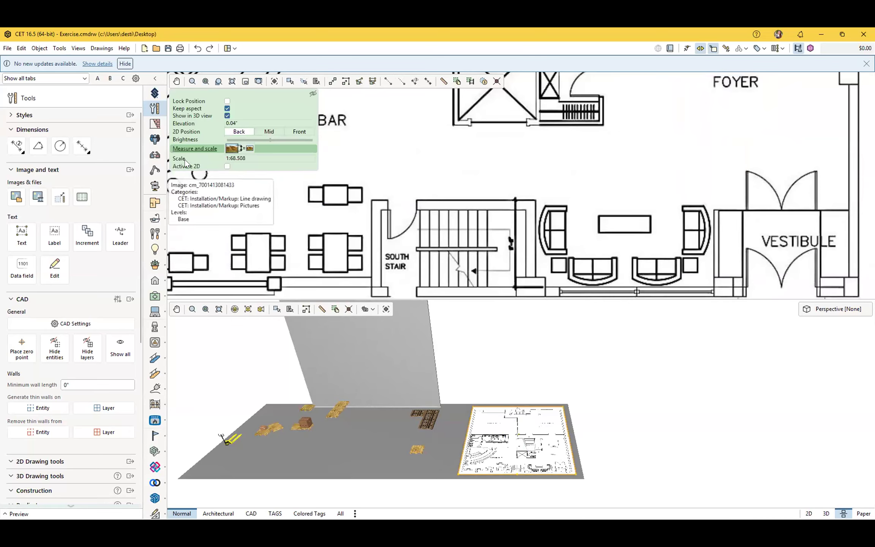
pyautogui.click(228, 167)
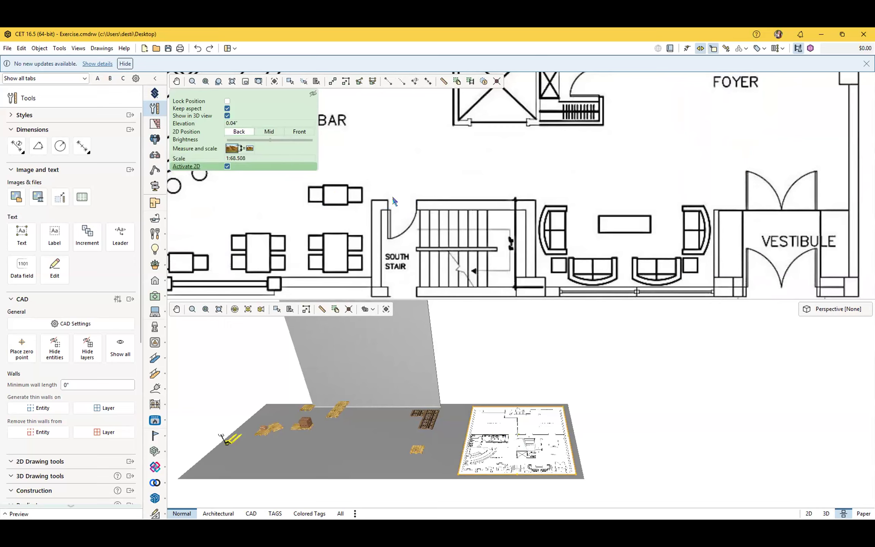
# - Measure and scale the floor plan image across the South Stair door opening, entering an actual length of 3'
pyautogui.click(243, 149)
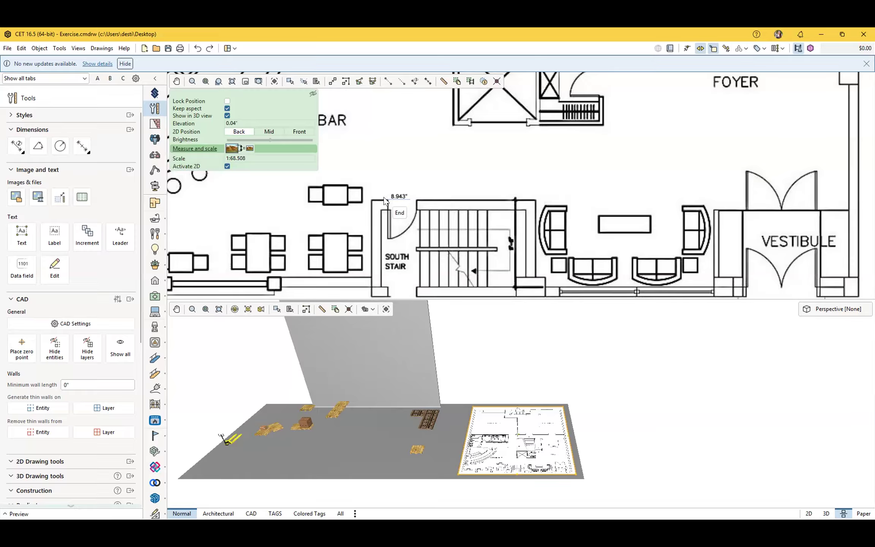
pyautogui.click(414, 196)
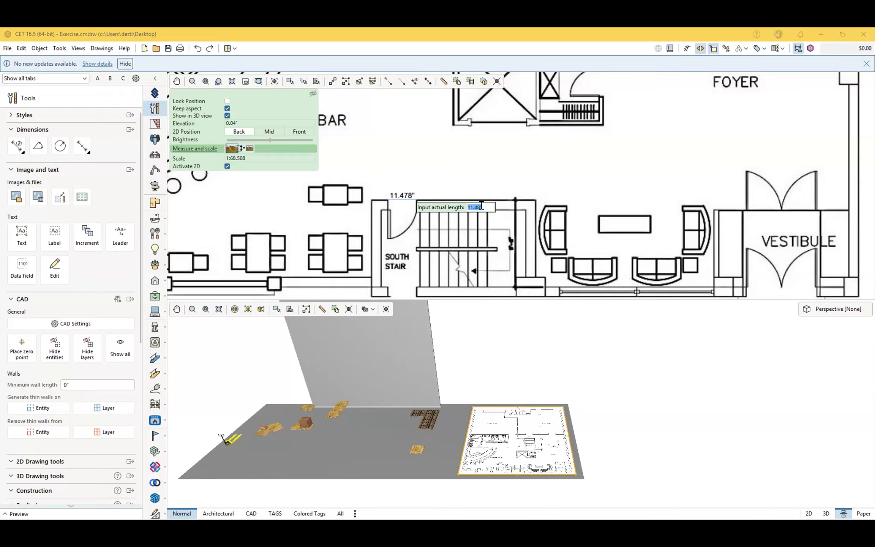
pyautogui.write("3'")
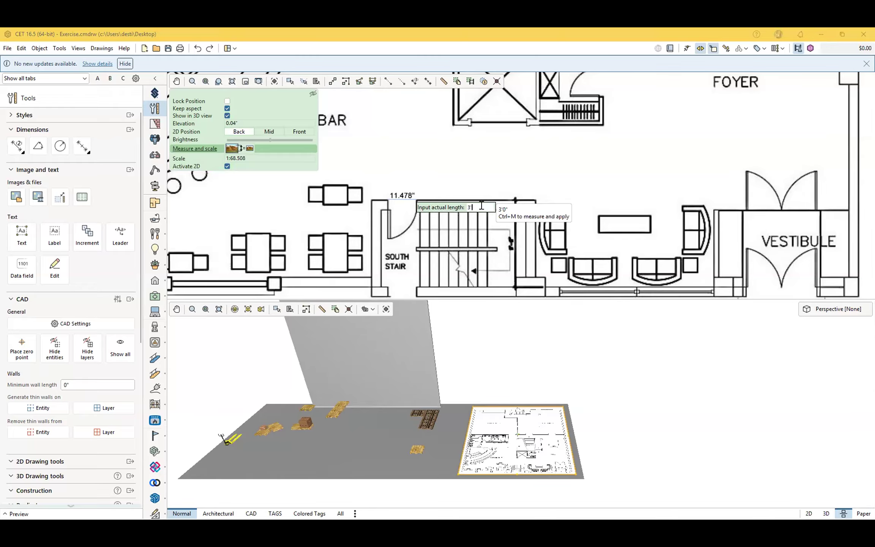
pyautogui.press('Return')
pyautogui.scroll(-5, 407, 238)
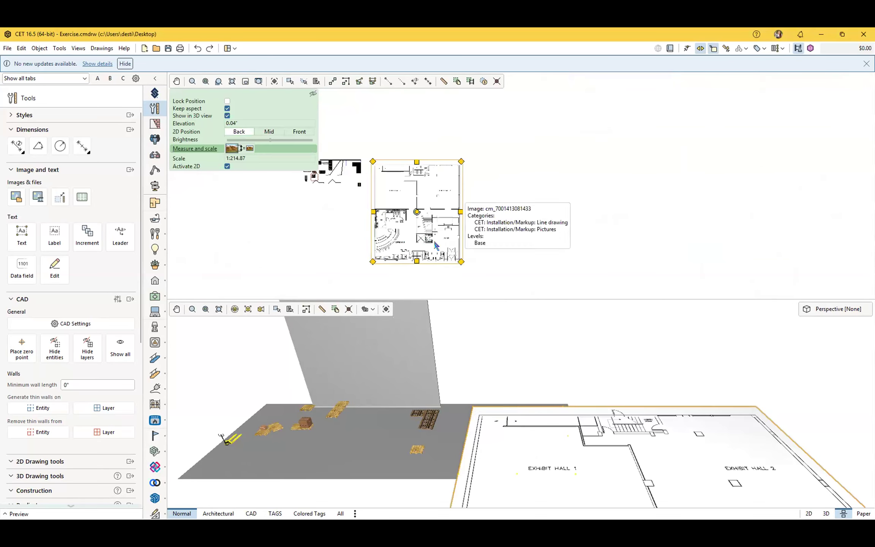
# - Lock the position of the scaled floor plan image and reselect it to check the lock setting
pyautogui.scroll(3, 396, 212)
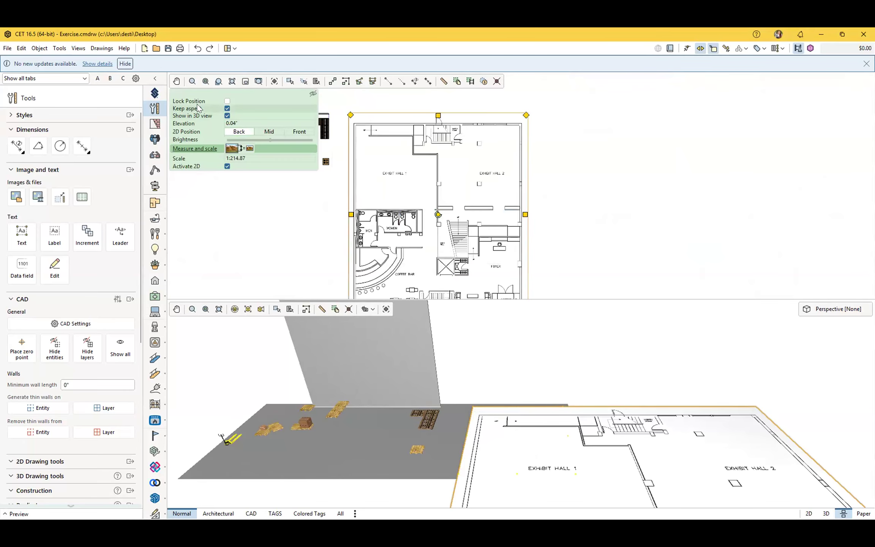
pyautogui.click(228, 102)
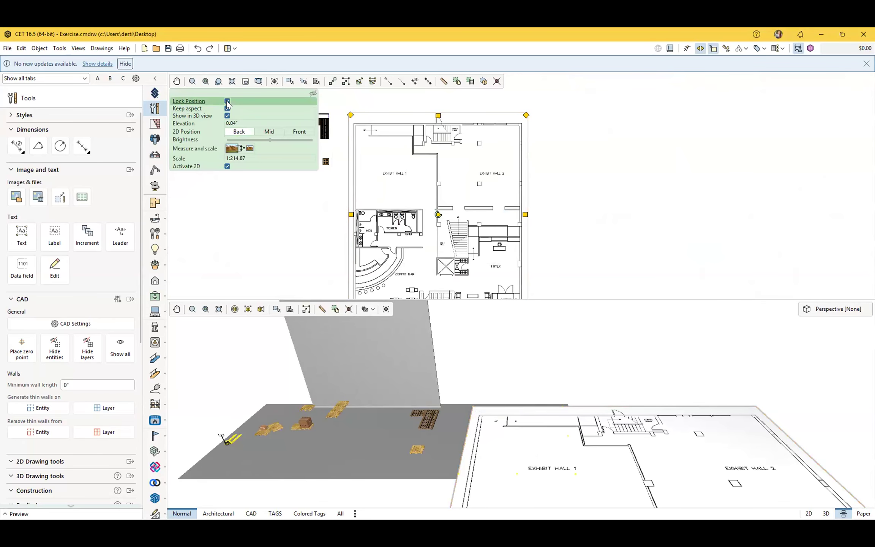
pyautogui.click(551, 161)
pyautogui.click(456, 211)
pyautogui.moveTo(461, 202); pyautogui.dragTo(449, 163, button='middle')
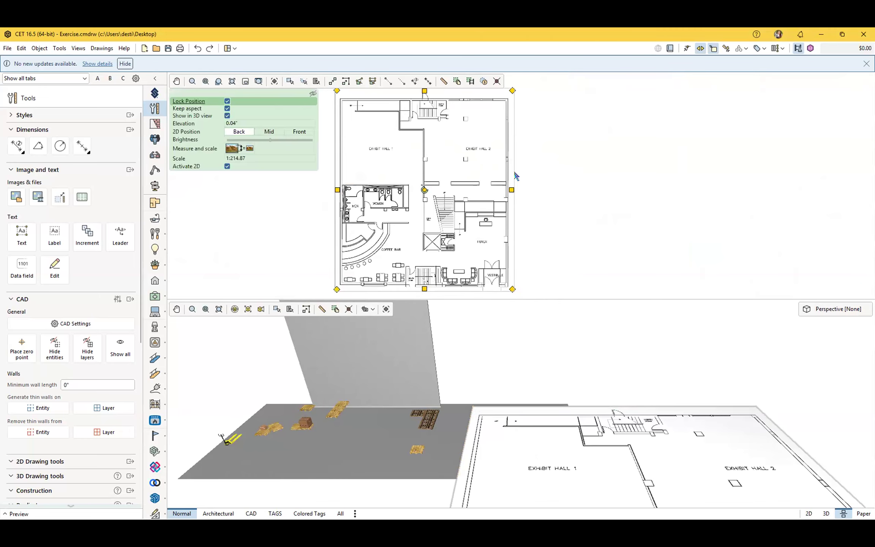
pyautogui.click(545, 168)
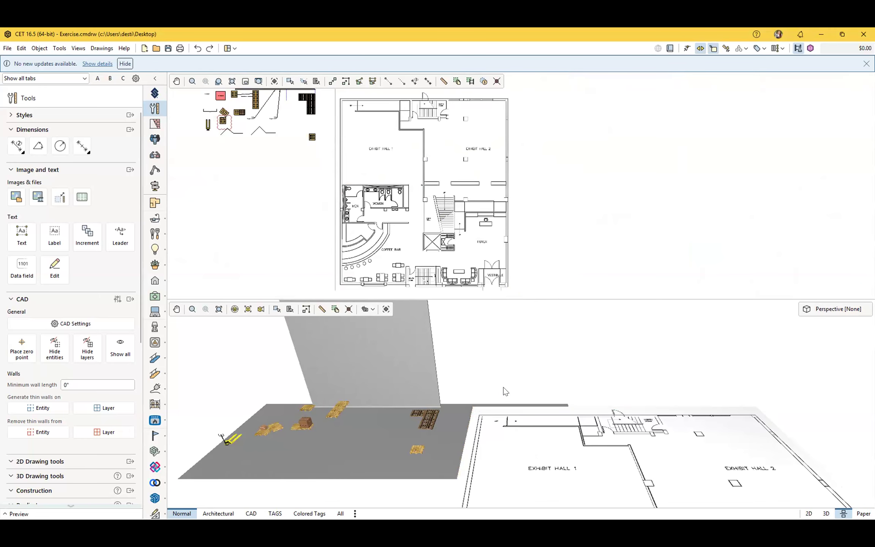
# - Examine the scaled floor plan beside the pallet layout in the 2D and 3D views, including its quick properties
pyautogui.scroll(-4, 503, 387)
pyautogui.scroll(2, 539, 420)
pyautogui.scroll(2, 412, 123)
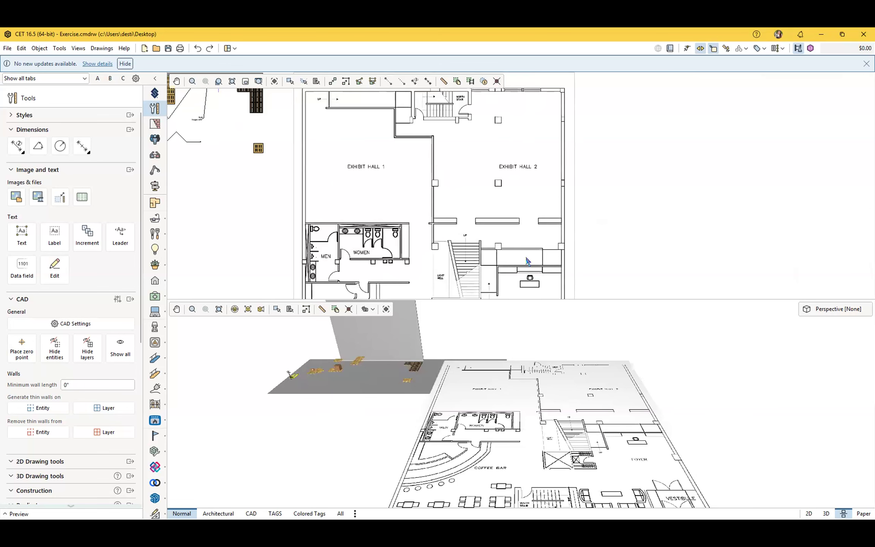
pyautogui.moveTo(460, 157); pyautogui.dragTo(544, 232, button='middle')
pyautogui.scroll(-4, 470, 234)
pyautogui.scroll(-2, 464, 186)
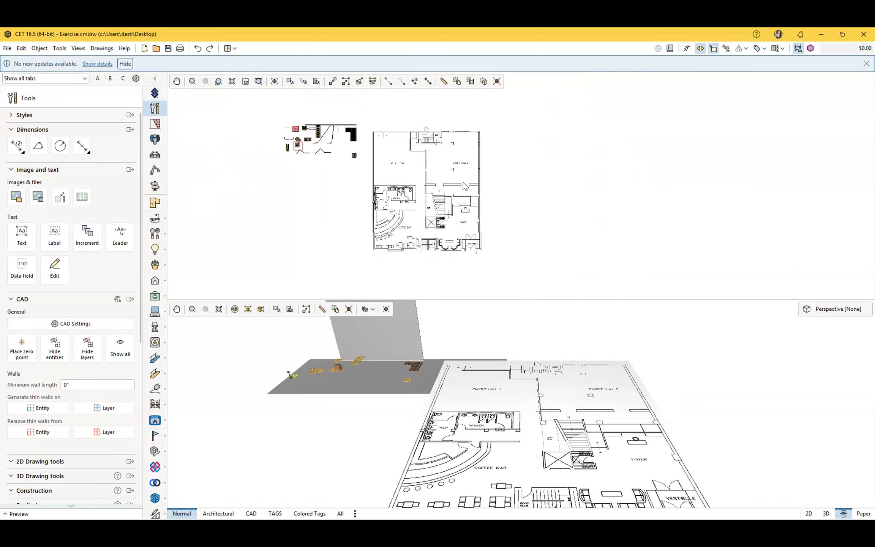
pyautogui.scroll(2, 465, 186)
pyautogui.click(361, 159)
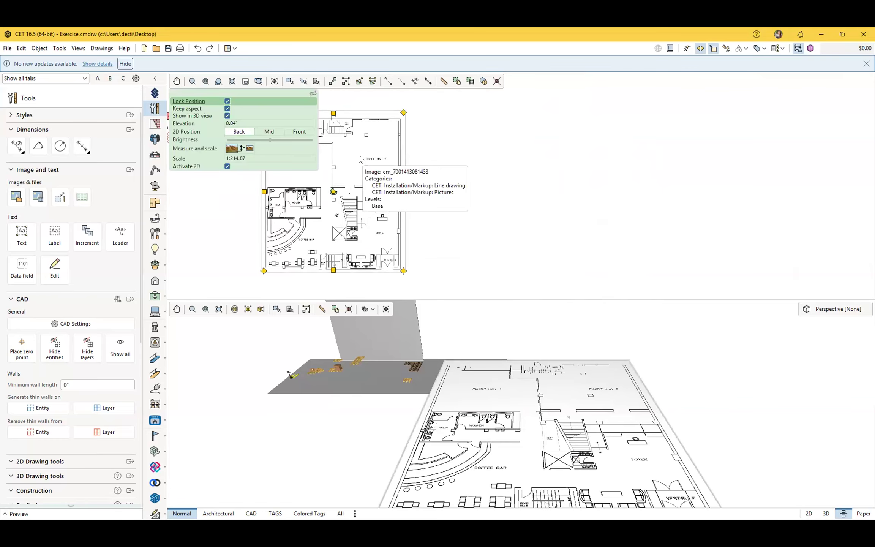
pyautogui.click(444, 151)
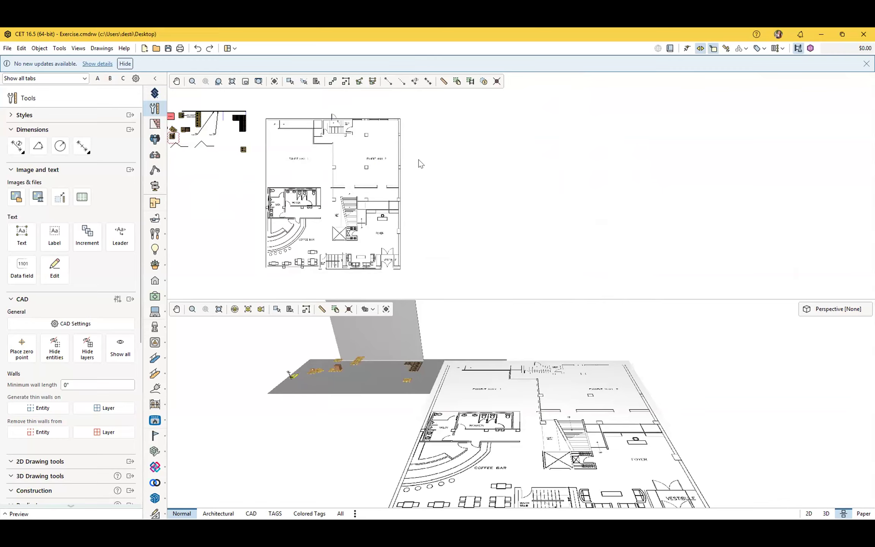
pyautogui.moveTo(440, 236); pyautogui.dragTo(401, 237, button='middle')
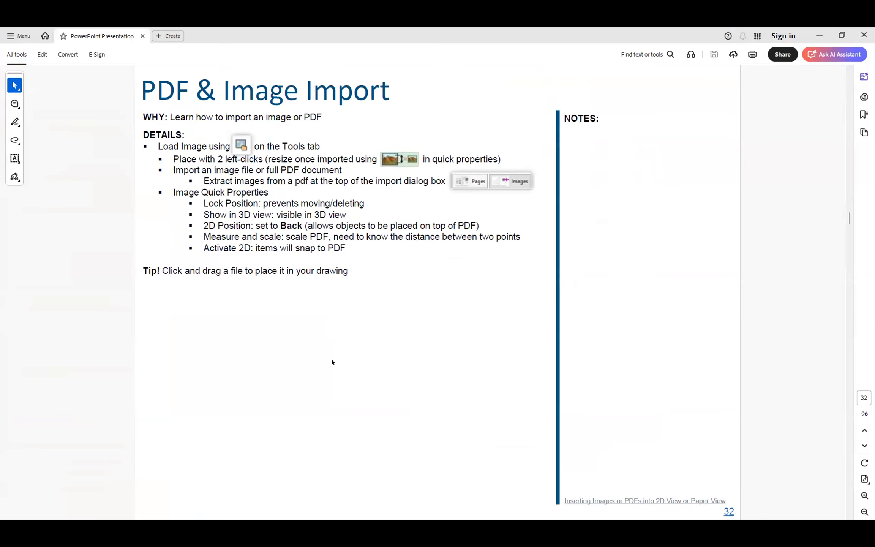
# - Switch to the training PDF, review the PDF & Image Import pages, and return to the CET drawing
pyautogui.scroll(-1, 333, 360)
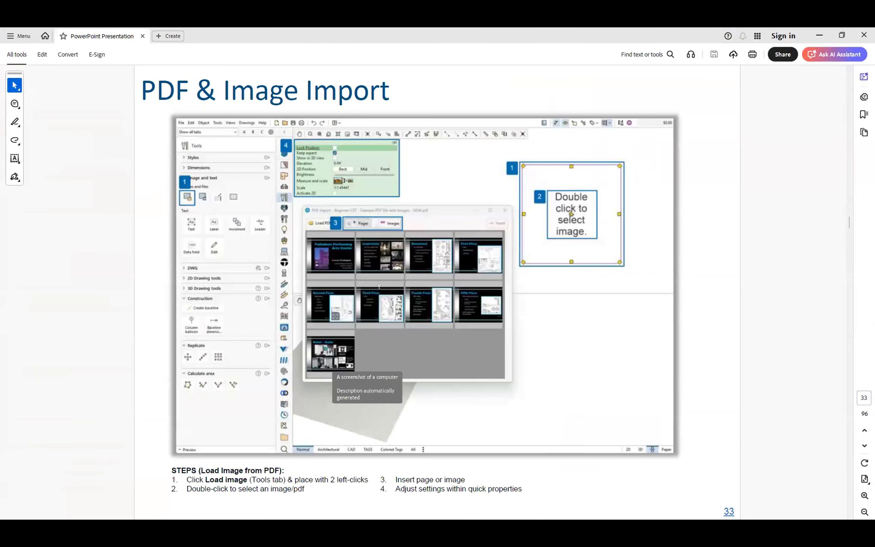
pyautogui.scroll(-1, 375, 367)
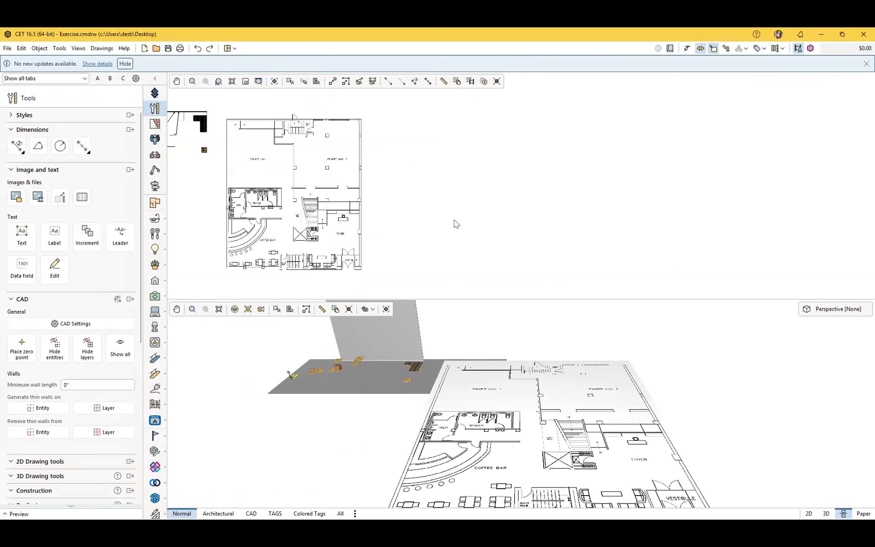
pyautogui.moveTo(488, 225); pyautogui.dragTo(475, 228)
pyautogui.scroll(-1, 474, 228)
pyautogui.scroll(1, 474, 228)
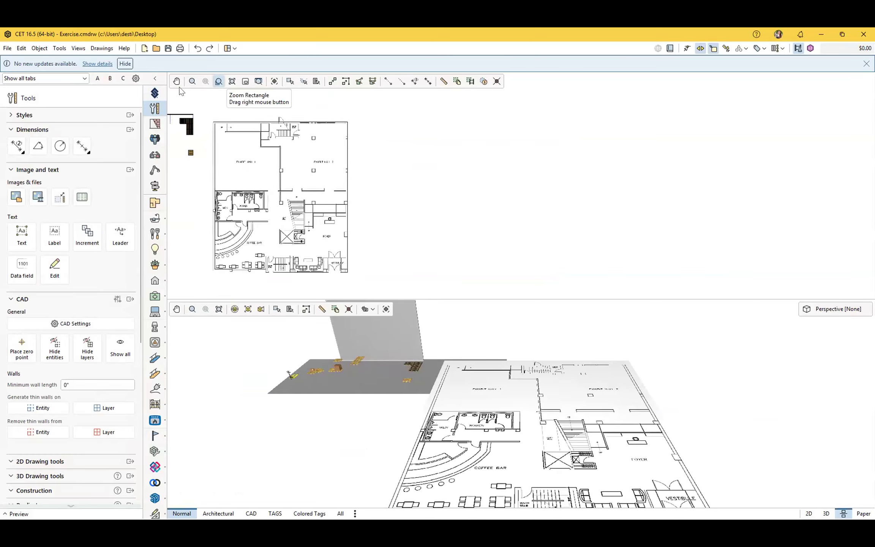
# - Open the CAD settings and move the window closer to the floor plan image
pyautogui.moveTo(155, 110)
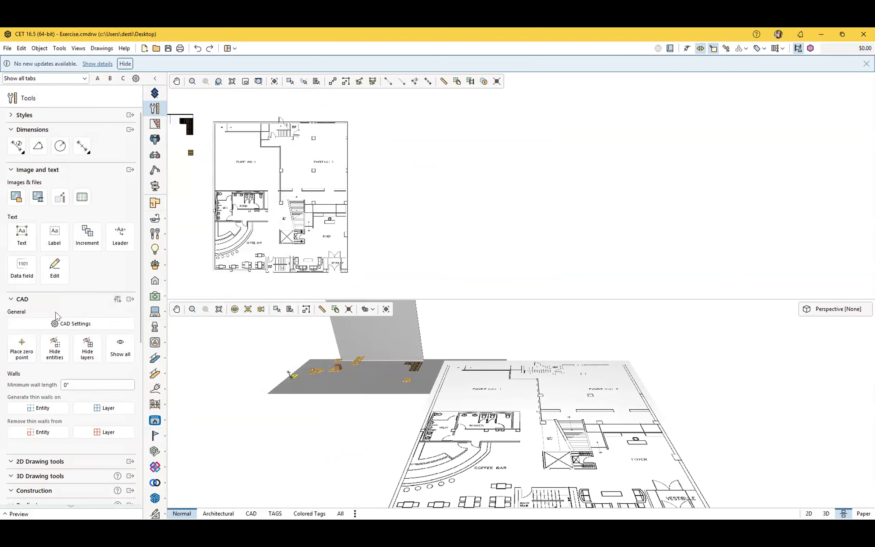
pyautogui.click(84, 326)
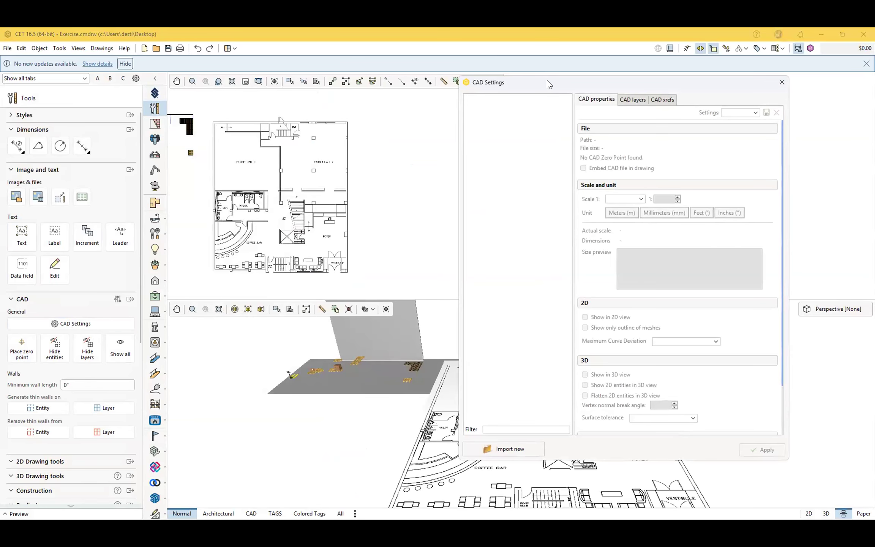
pyautogui.moveTo(547, 80); pyautogui.dragTo(441, 73)
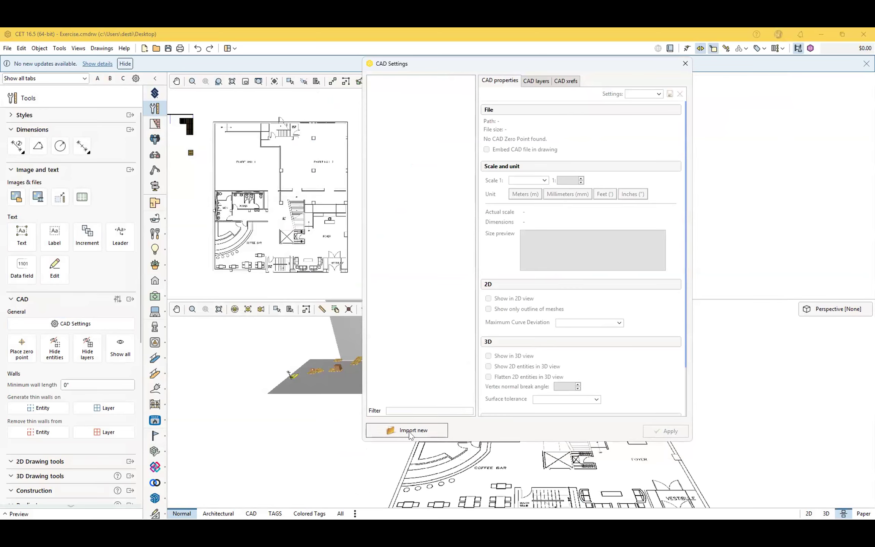
pyautogui.click(397, 430)
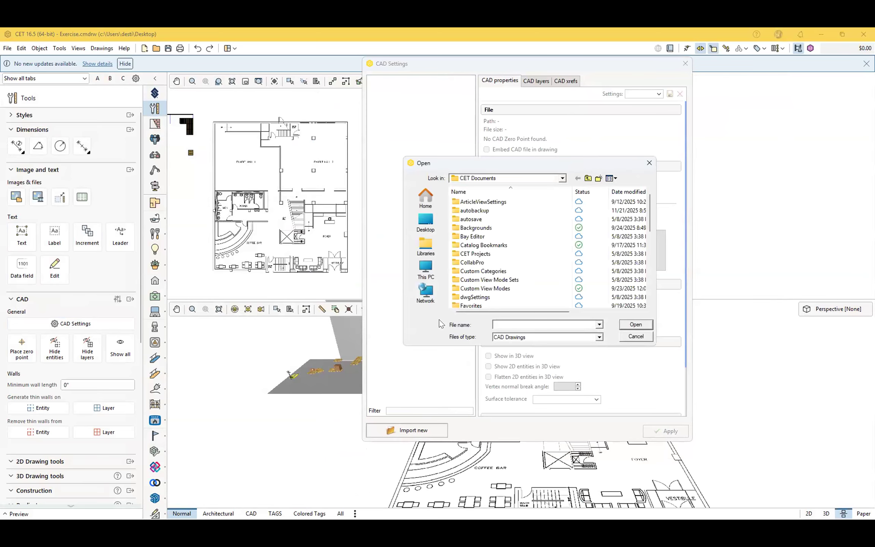
pyautogui.scroll(-1, 524, 266)
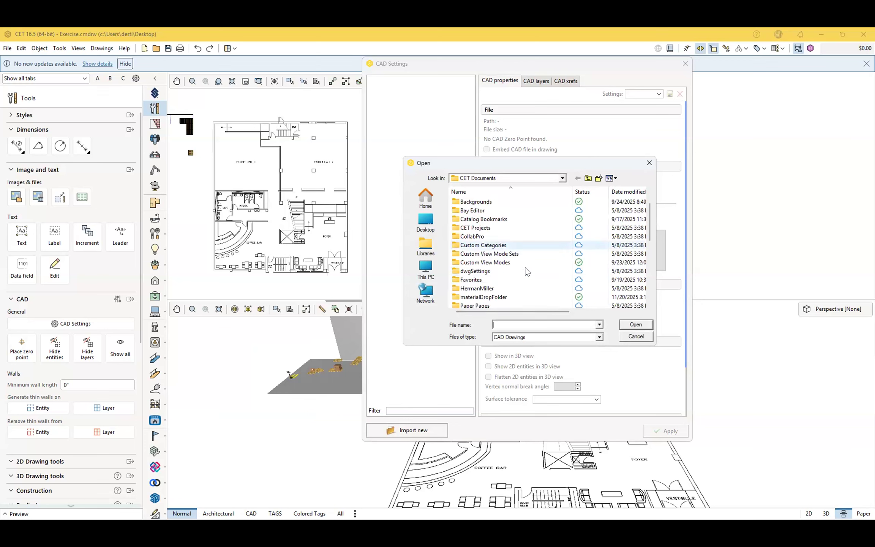
pyautogui.click(588, 178)
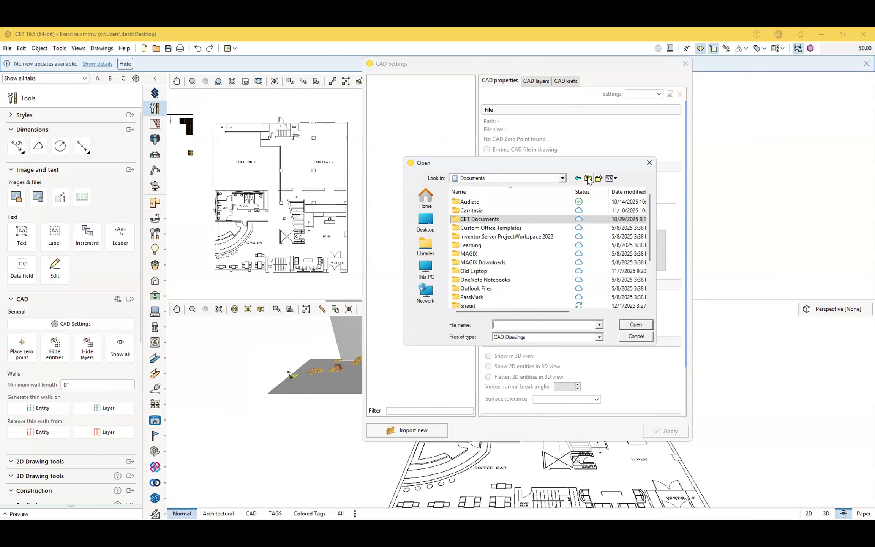
pyautogui.click(588, 179)
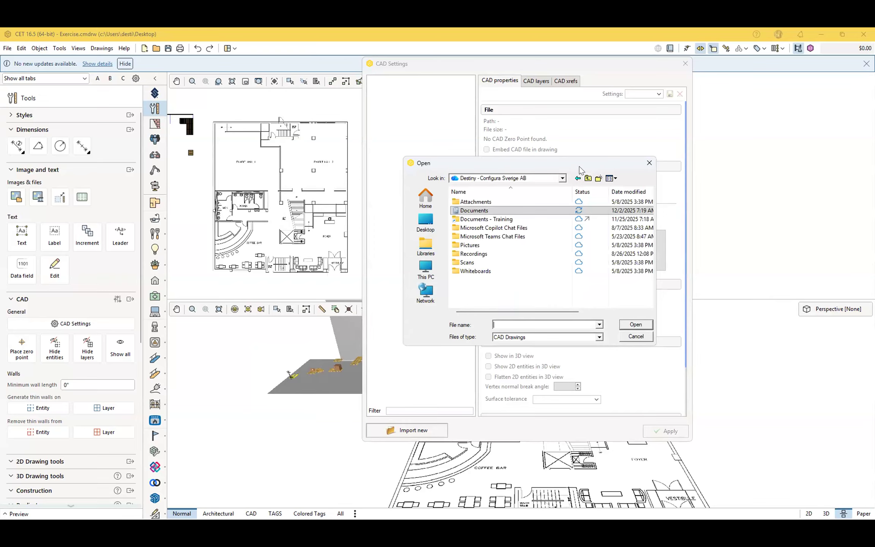
pyautogui.press('Escape')
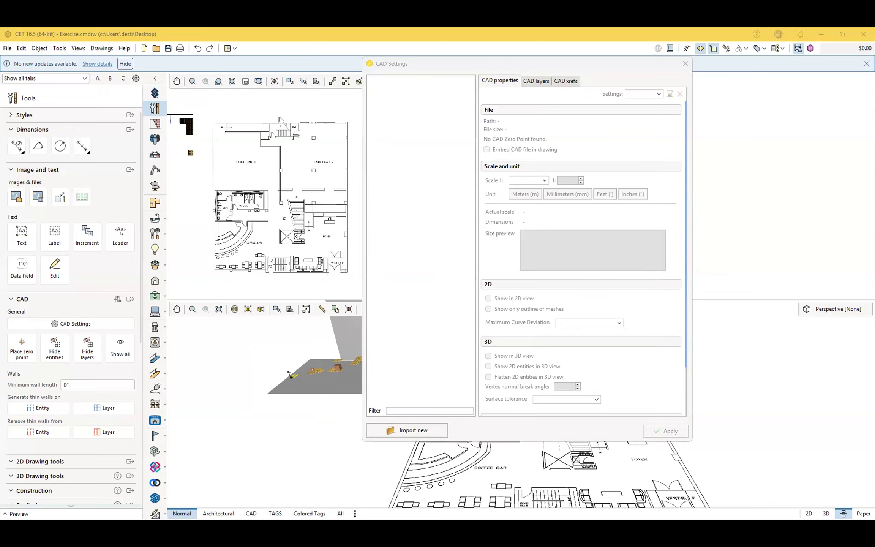
# - Load the Warehouse 2 CAD drawing from the Training MH folder and review its file, scale and unit properties
pyautogui.click(439, 432)
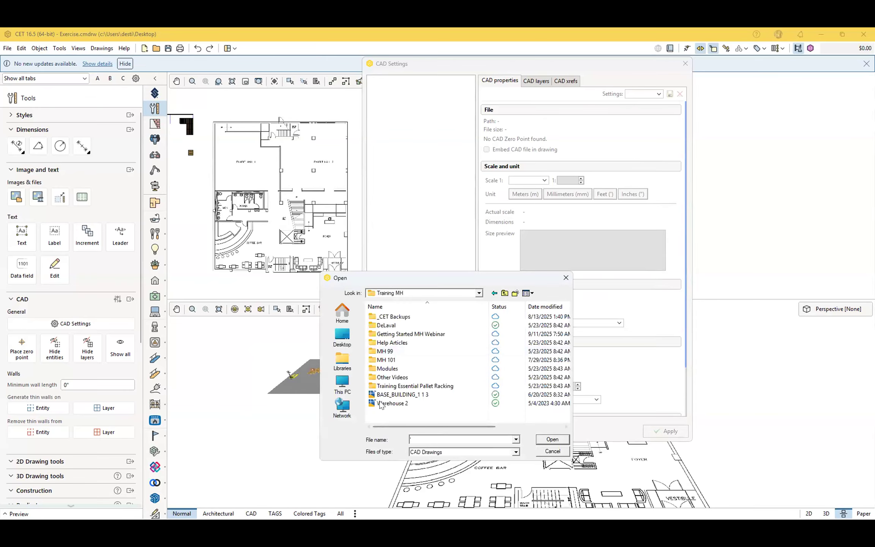
pyautogui.click(391, 403)
pyautogui.click(553, 440)
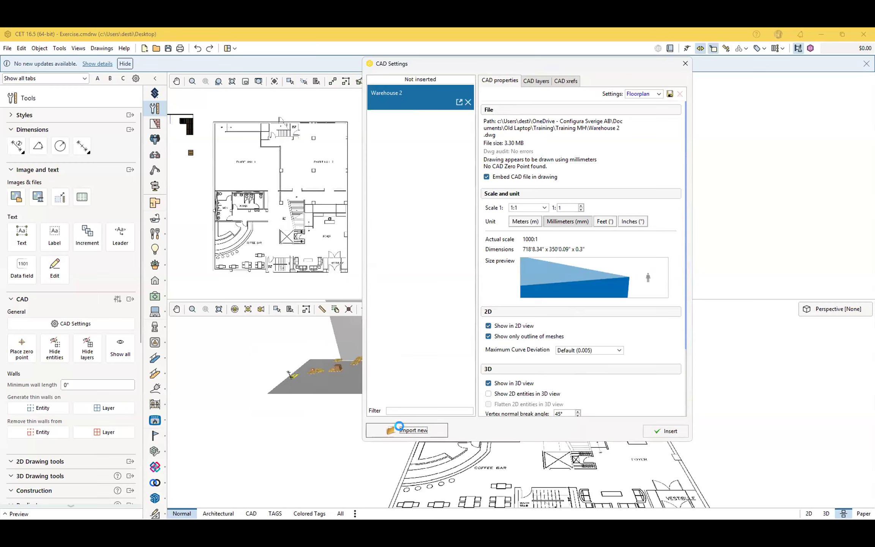
pyautogui.click(403, 430)
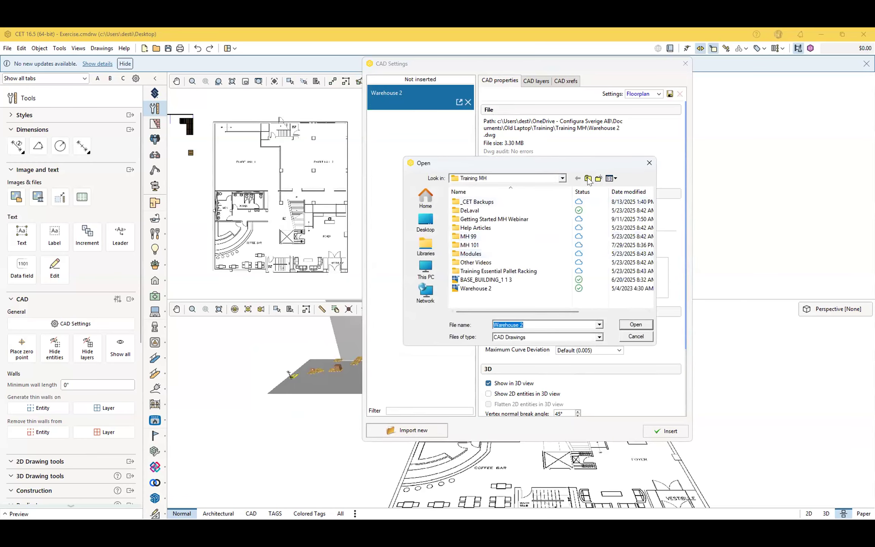
pyautogui.click(648, 165)
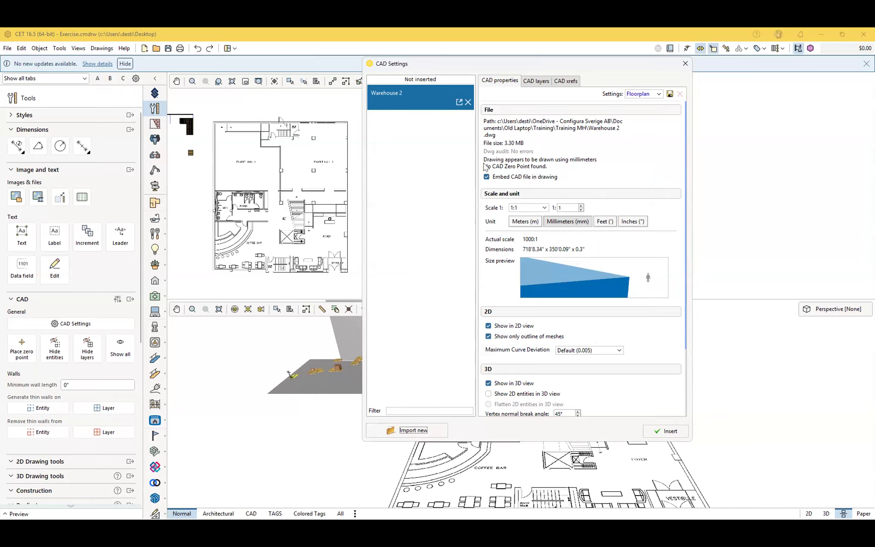
pyautogui.scroll(-1, 551, 167)
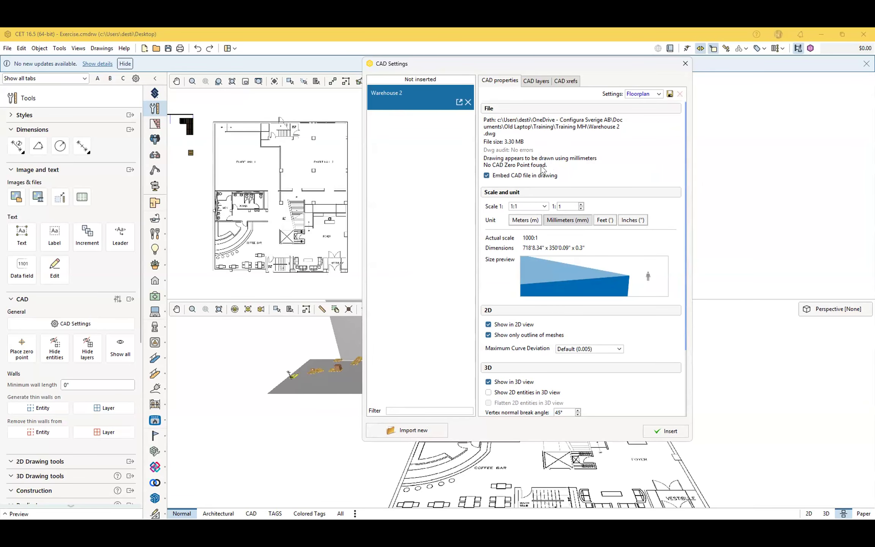
pyautogui.moveTo(579, 61); pyautogui.dragTo(693, 76)
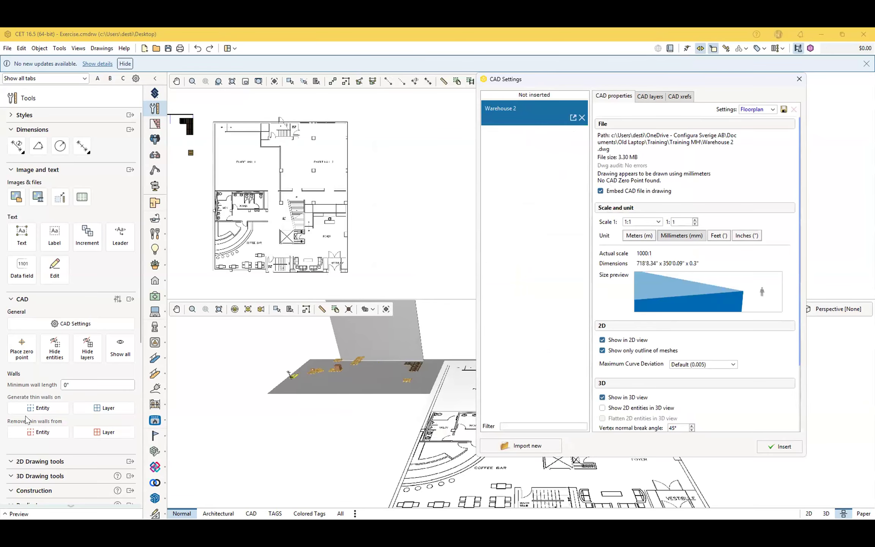
# - Place a CAD zero point in the empty area beside the floor plan image and inspect it in 2D and 3D
pyautogui.moveTo(448, 403); pyautogui.dragTo(236, 397, button='middle')
pyautogui.moveTo(390, 409); pyautogui.dragTo(302, 403, button='middle')
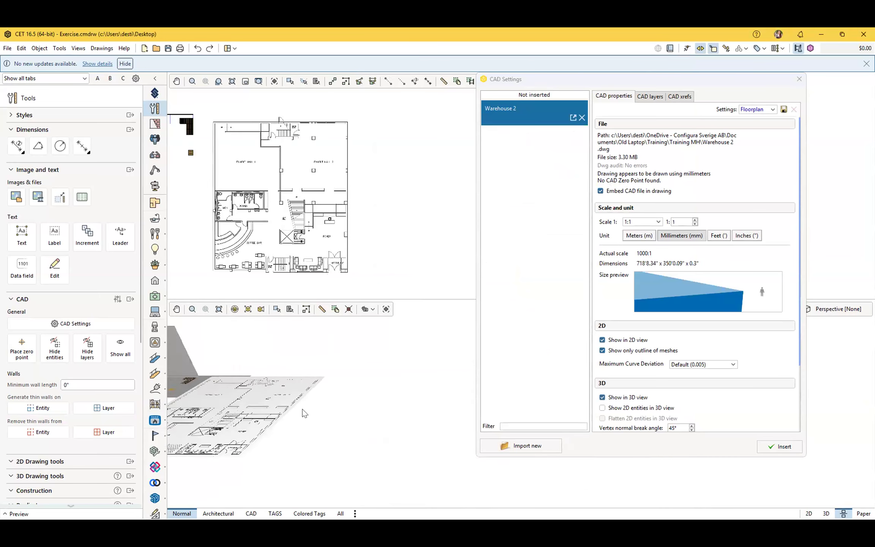
pyautogui.scroll(-2, 360, 227)
pyautogui.moveTo(399, 229); pyautogui.dragTo(336, 242, button='middle')
pyautogui.scroll(2, 330, 174)
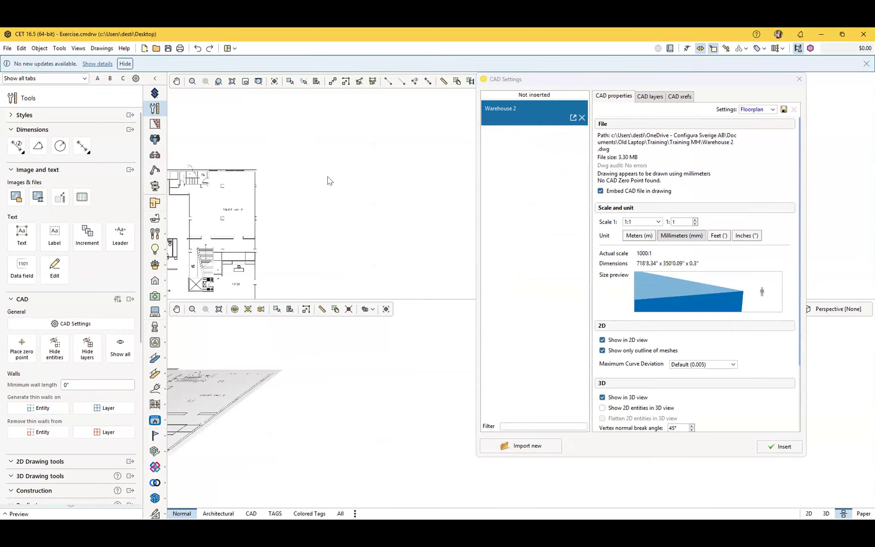
pyautogui.click(21, 355)
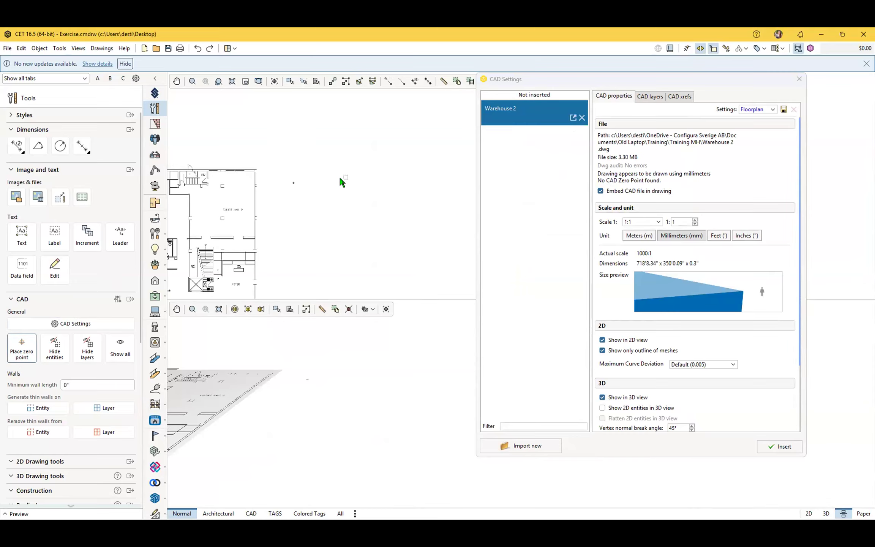
pyautogui.click(294, 179)
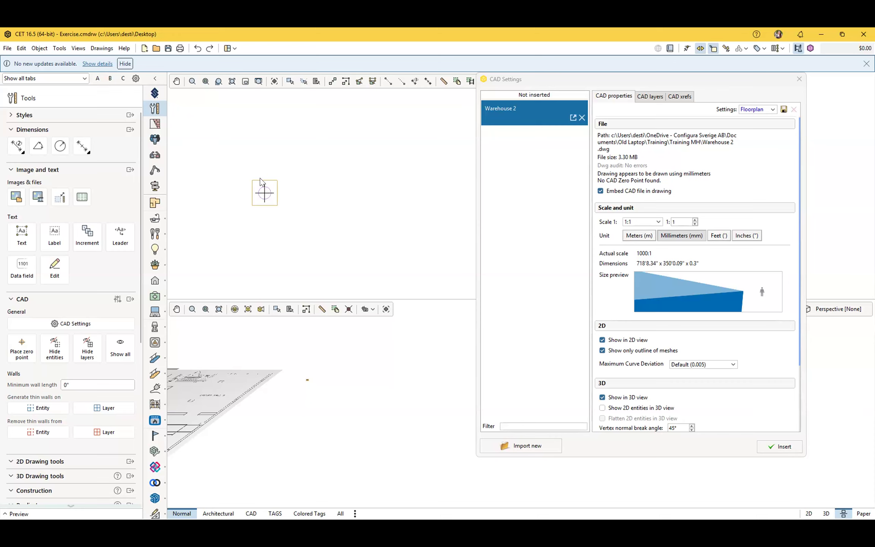
pyautogui.scroll(-5, 304, 382)
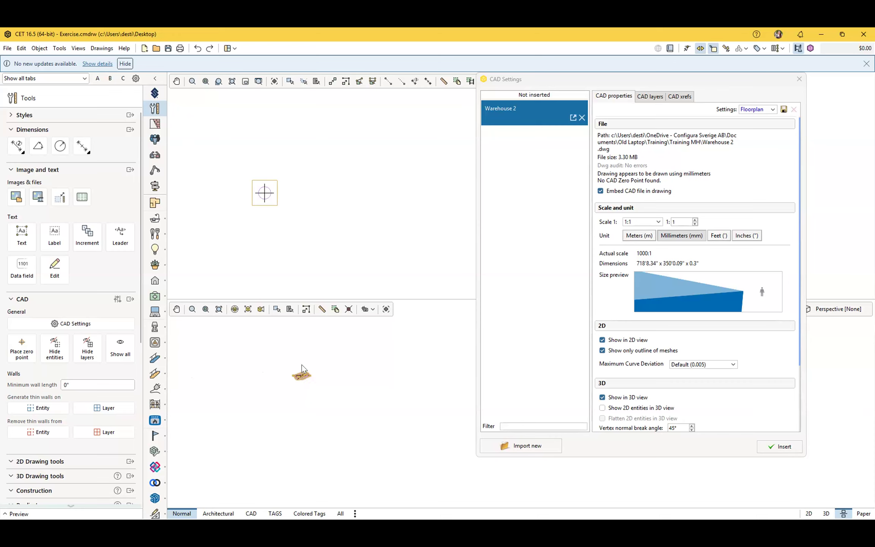
pyautogui.scroll(2, 302, 395)
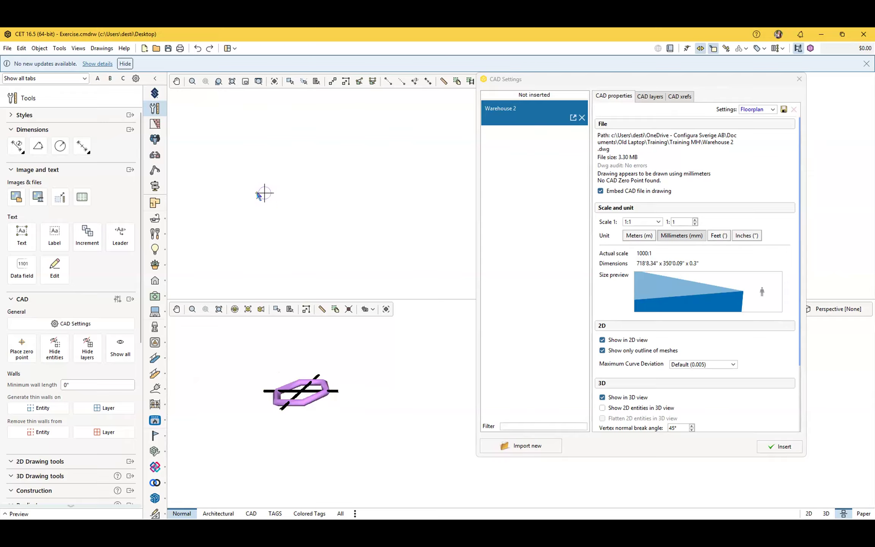
pyautogui.scroll(-4, 337, 146)
pyautogui.moveTo(356, 149); pyautogui.dragTo(268, 217, button='middle')
pyautogui.scroll(-5, 329, 380)
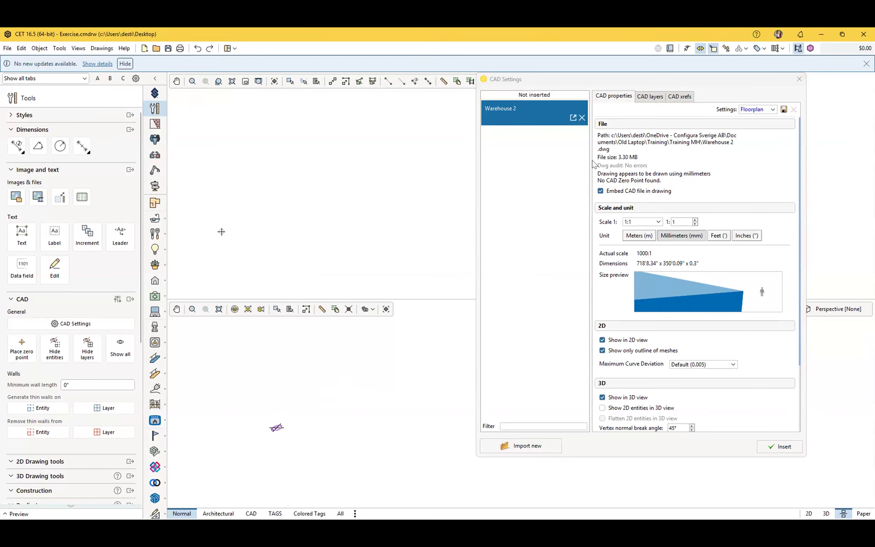
# - Reopen the CAD settings, load the Warehouse 2 drawing again, and enable showing flattened 2D entities in the 3D view
pyautogui.click(799, 81)
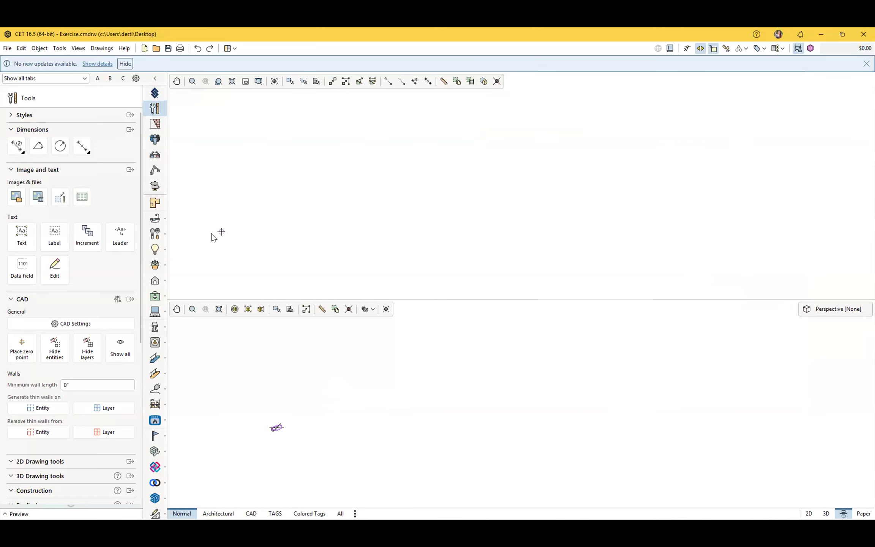
pyautogui.click(73, 327)
pyautogui.click(526, 447)
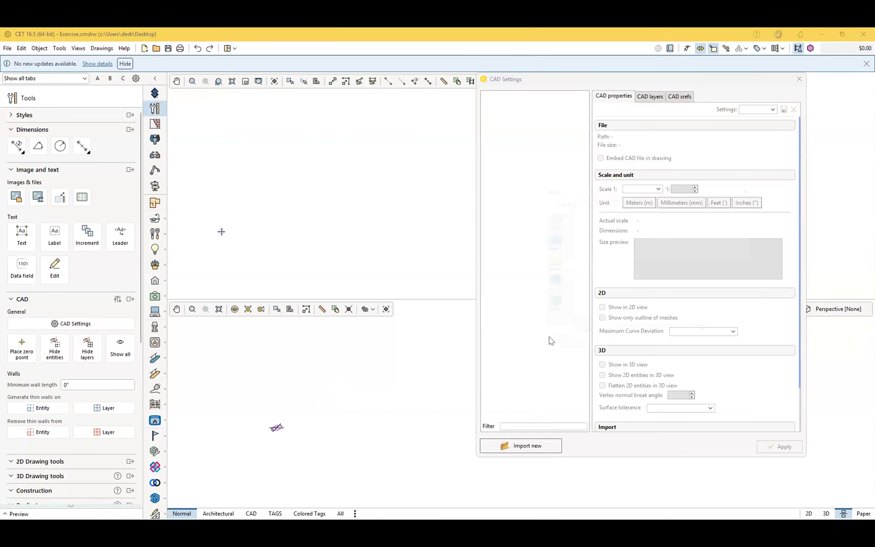
pyautogui.click(746, 340)
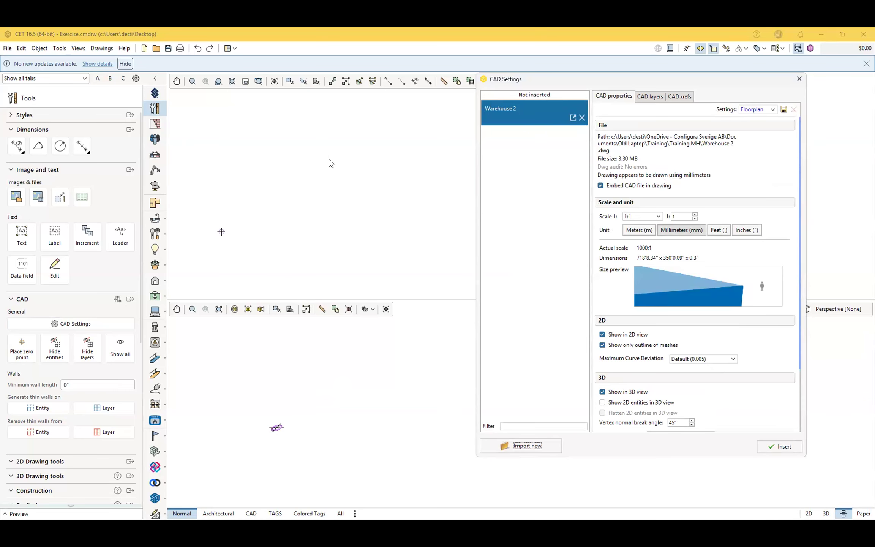
pyautogui.click(603, 403)
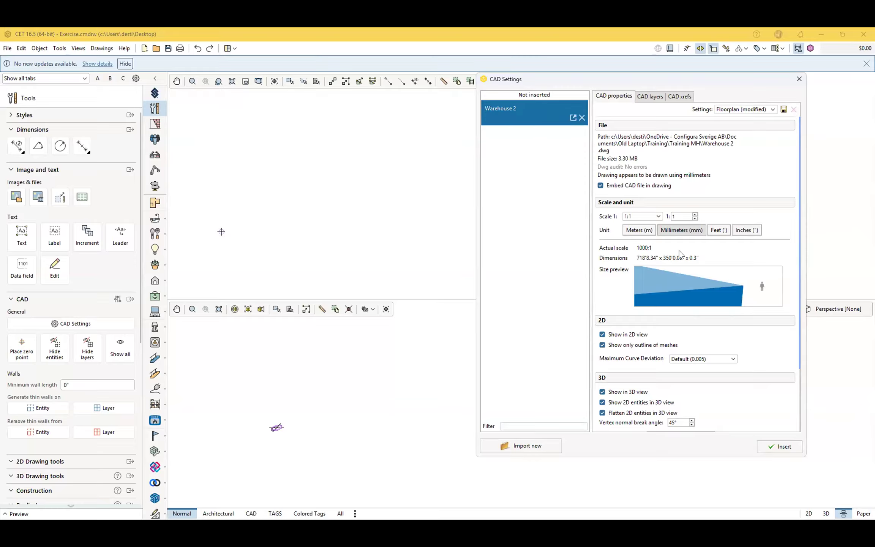
# - Review the CAD layers and external references of Warehouse 2, and set the color of all layers to black
pyautogui.click(649, 97)
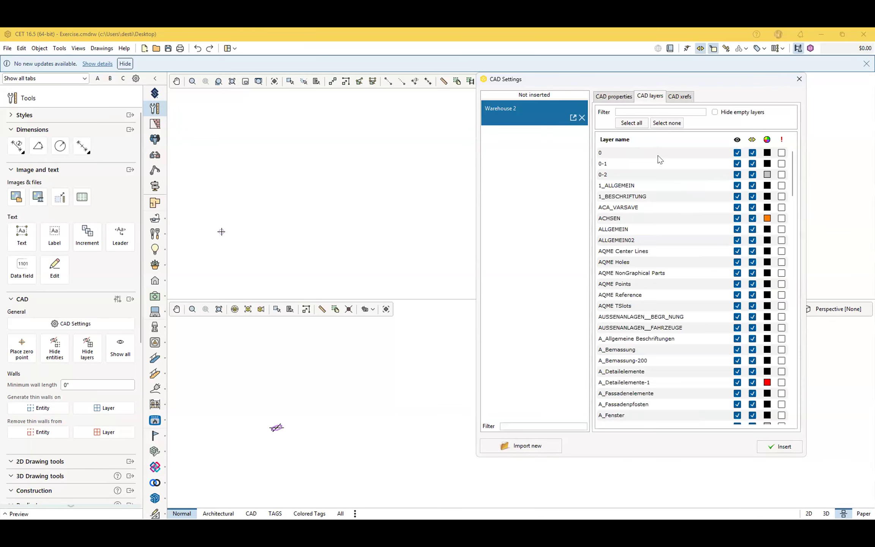
pyautogui.click(681, 97)
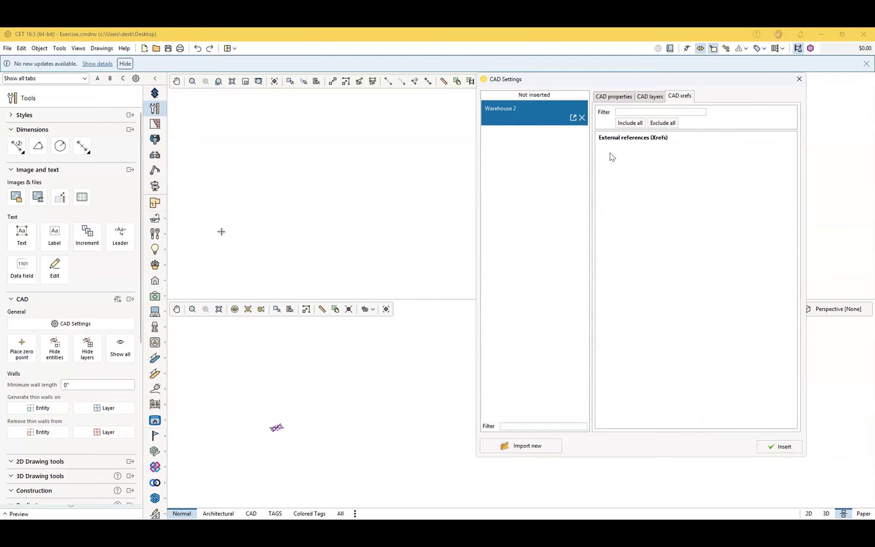
pyautogui.click(649, 98)
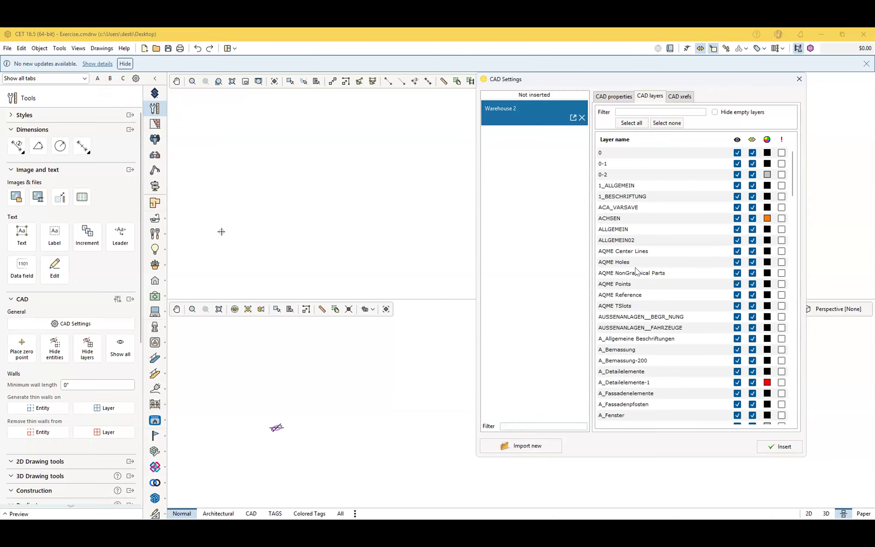
pyautogui.click(638, 122)
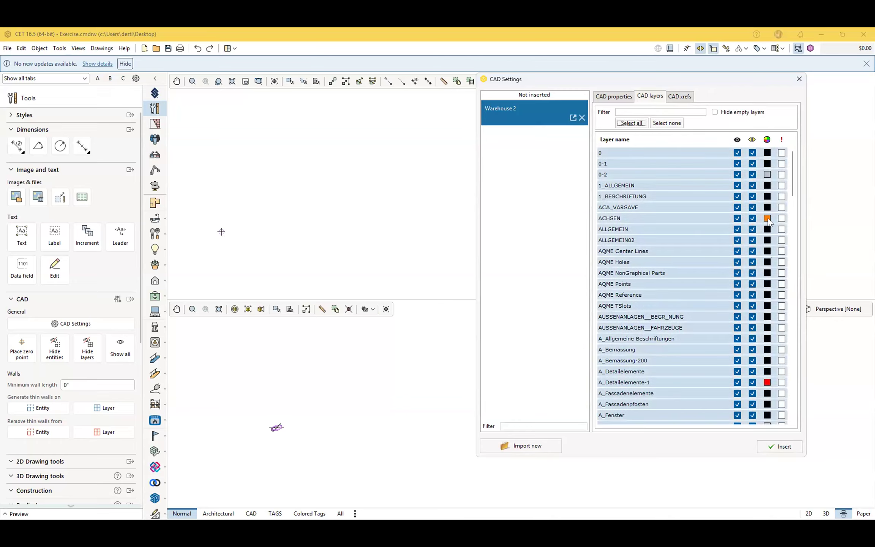
pyautogui.click(766, 153)
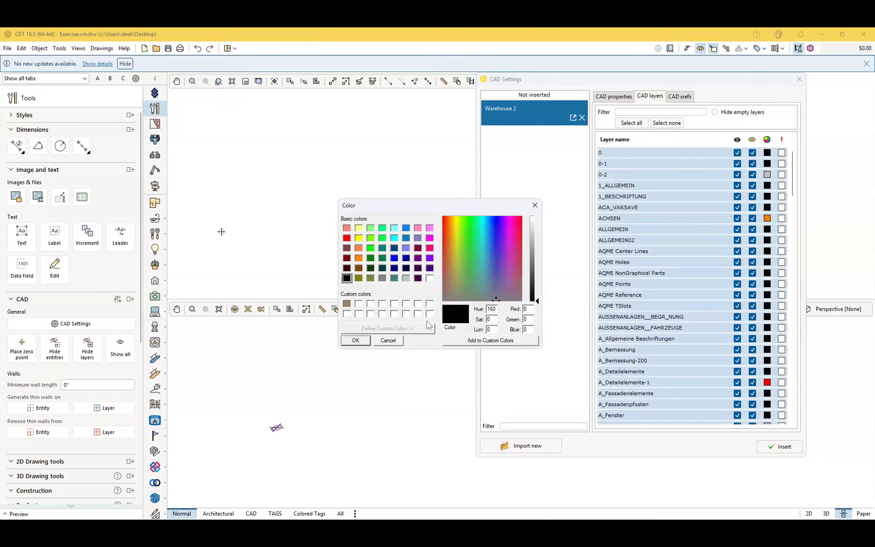
pyautogui.click(356, 341)
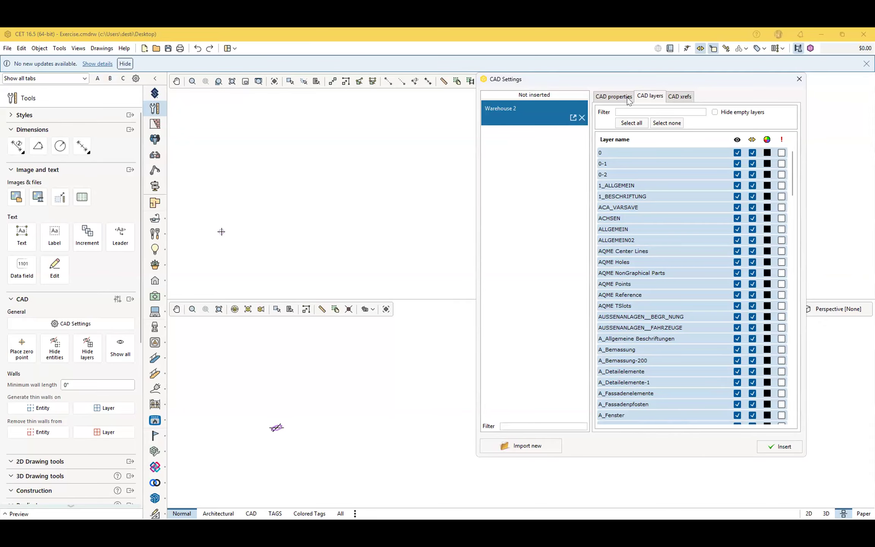
# - Insert the Warehouse 2 drawing with its CAD properties and examine it in the 2D and 3D views
pyautogui.click(613, 96)
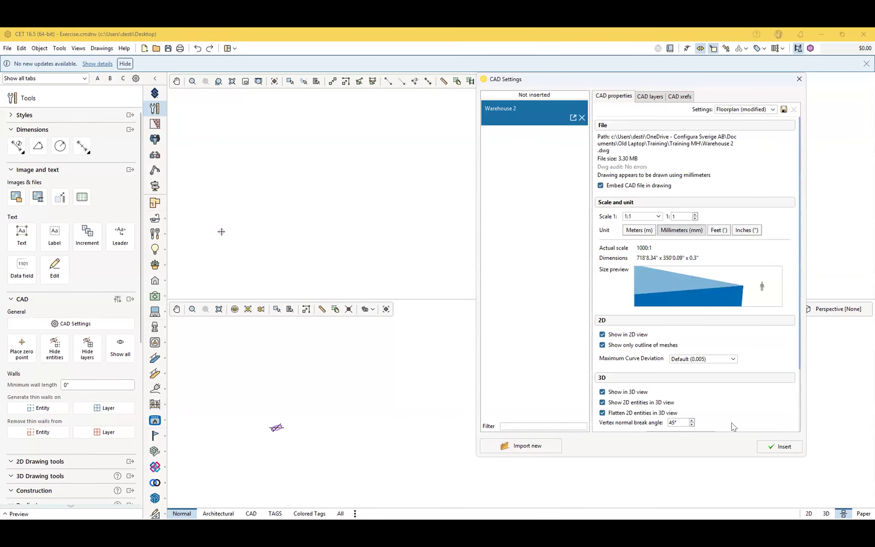
pyautogui.click(783, 446)
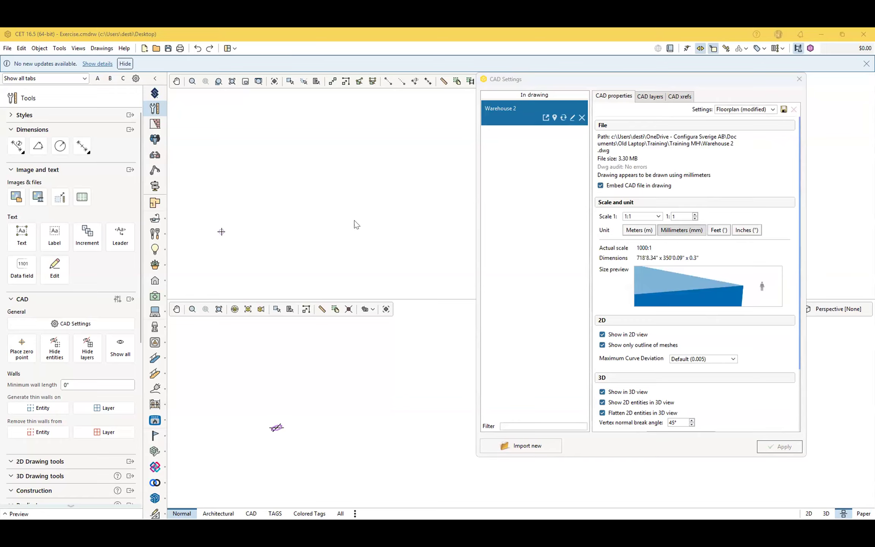
pyautogui.scroll(-3, 295, 232)
pyautogui.moveTo(387, 244); pyautogui.dragTo(270, 237, button='middle')
pyautogui.scroll(3, 266, 249)
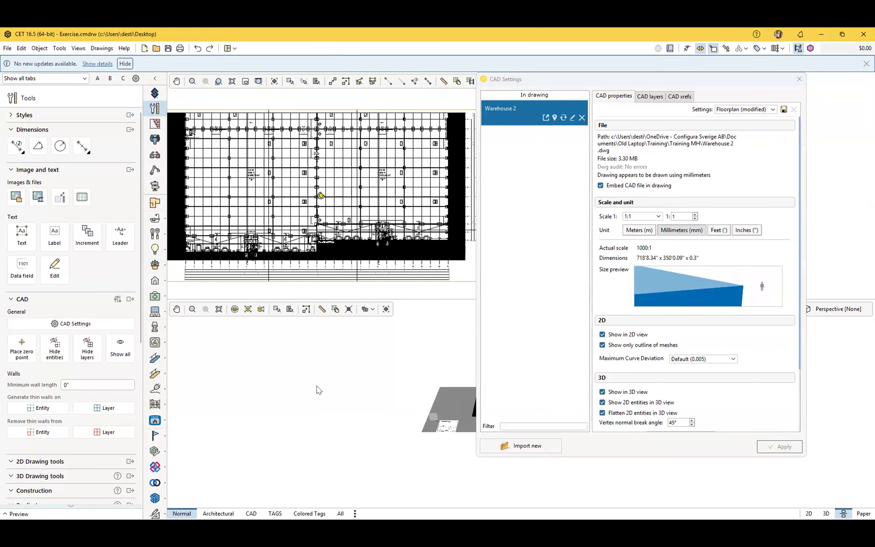
pyautogui.scroll(5, 347, 403)
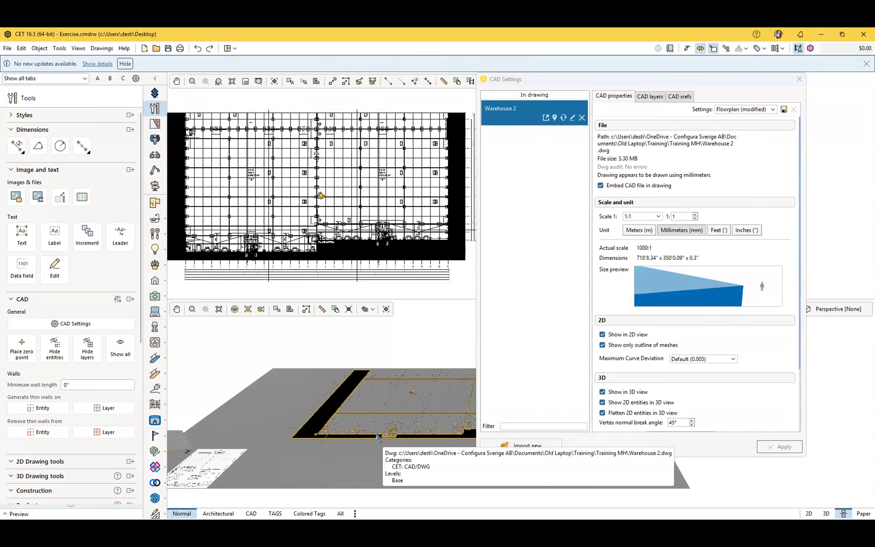
# - Examine the Warehouse 2 drawing's dock door area and outer corner in the 3D and 2D views
pyautogui.scroll(6, 376, 436)
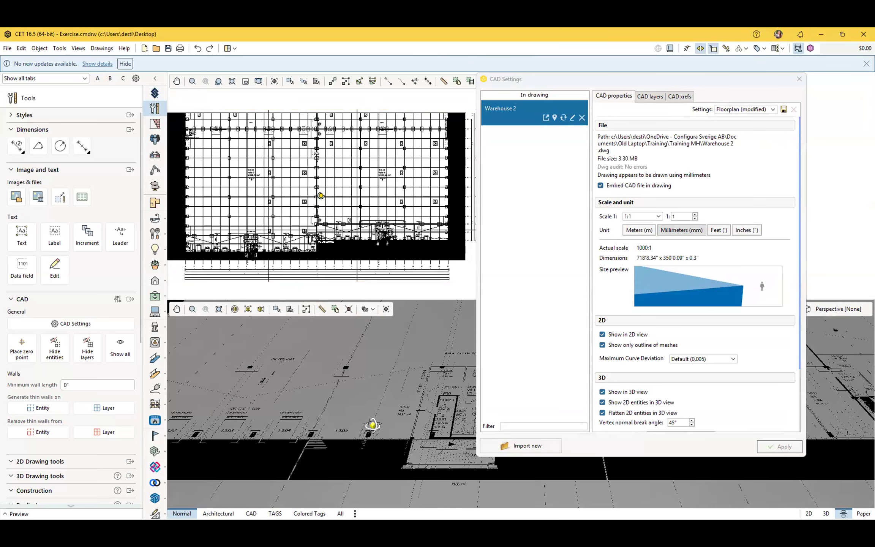
pyautogui.scroll(5, 353, 414)
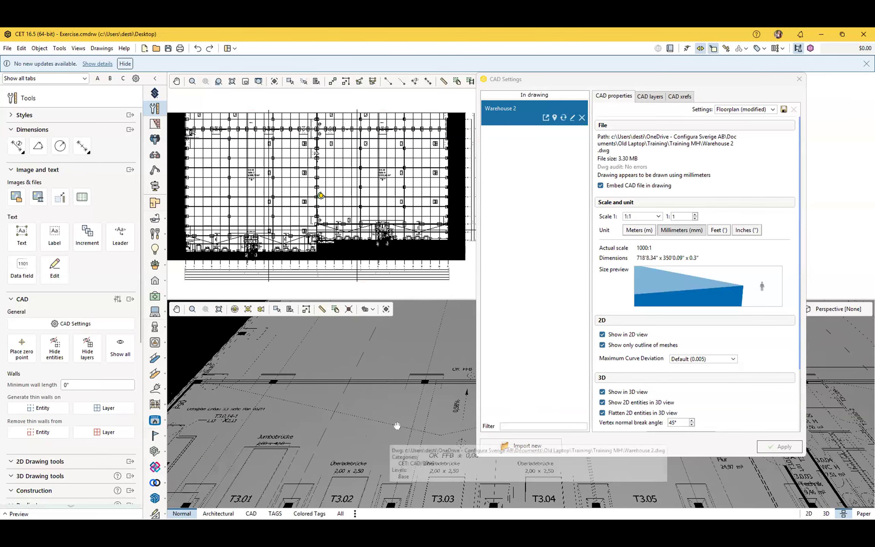
pyautogui.moveTo(413, 358); pyautogui.dragTo(408, 382, button='middle')
pyautogui.scroll(-4, 405, 371)
pyautogui.scroll(3, 402, 388)
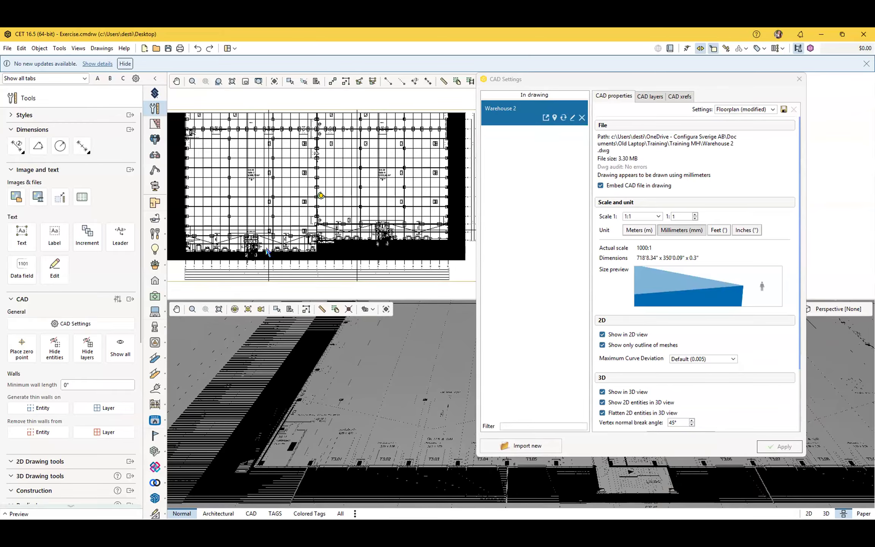
pyautogui.scroll(4, 266, 253)
pyautogui.moveTo(251, 249); pyautogui.dragTo(437, 224, button='middle')
pyautogui.scroll(-2, 407, 224)
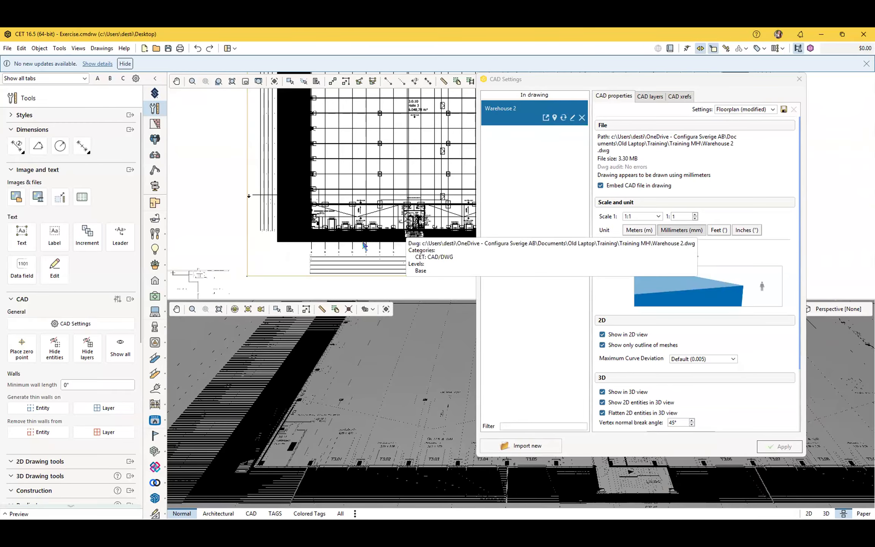
pyautogui.scroll(3, 363, 242)
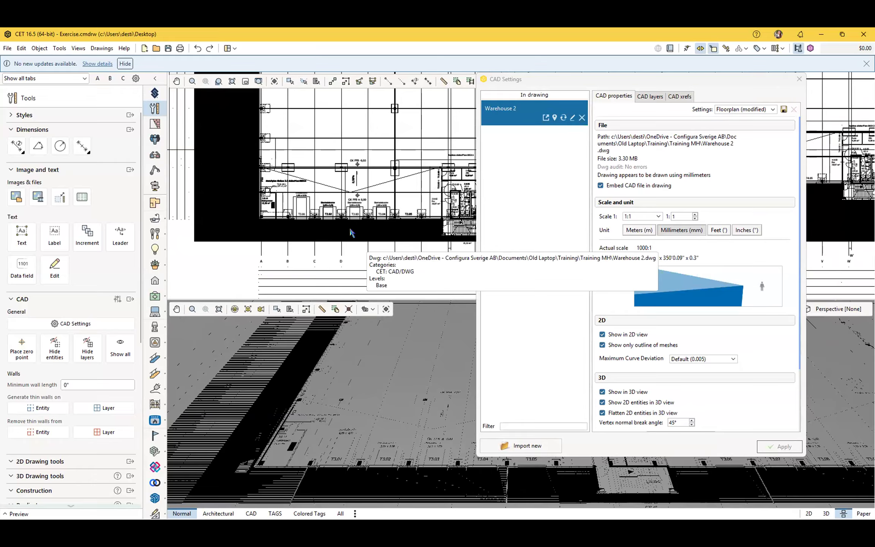
pyautogui.scroll(-2, 374, 233)
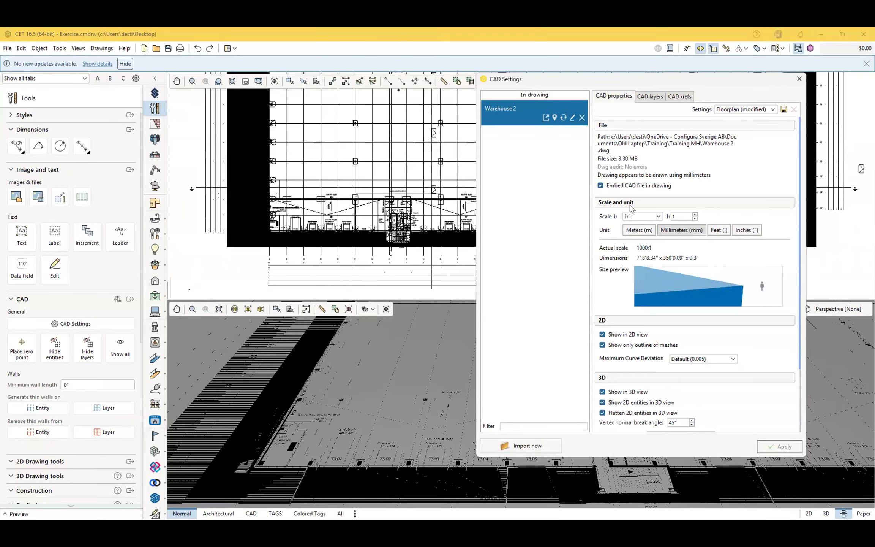
# - Check the CAD layers of Warehouse 2, close the CAD settings, and hide the A_Bemassung dimension layer in the drawing
pyautogui.click(650, 96)
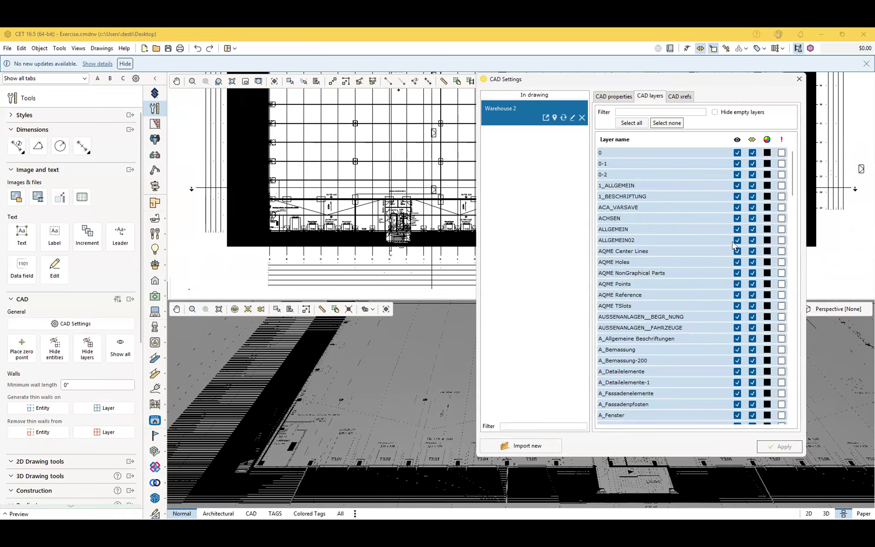
pyautogui.click(799, 79)
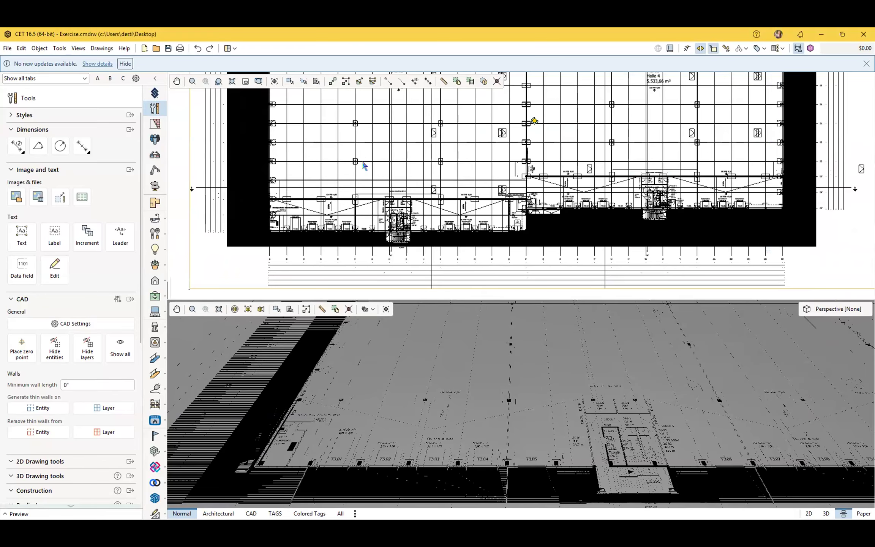
pyautogui.click(86, 347)
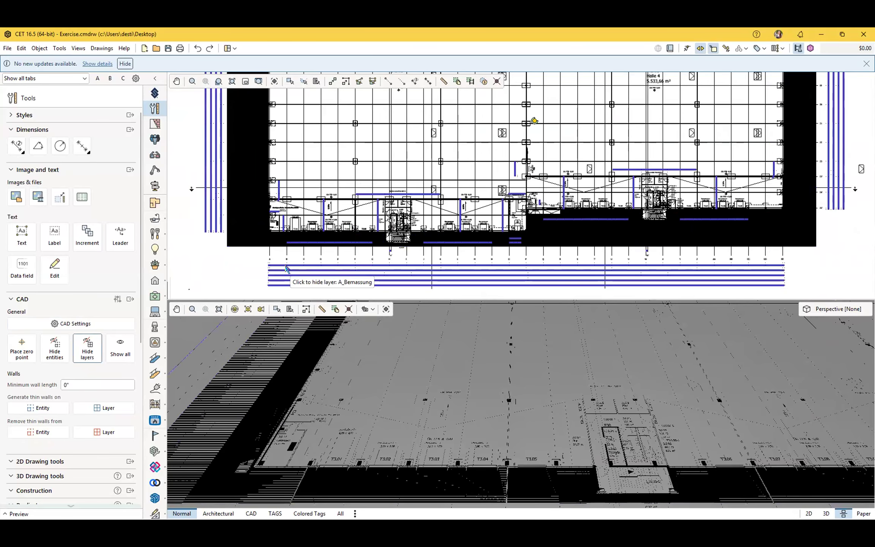
pyautogui.click(230, 277)
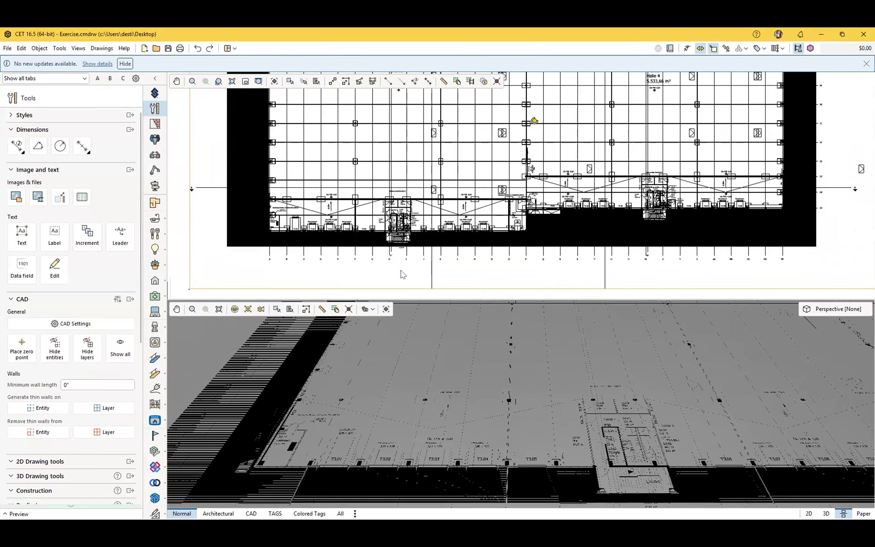
pyautogui.scroll(4, 245, 244)
pyautogui.scroll(-2, 258, 224)
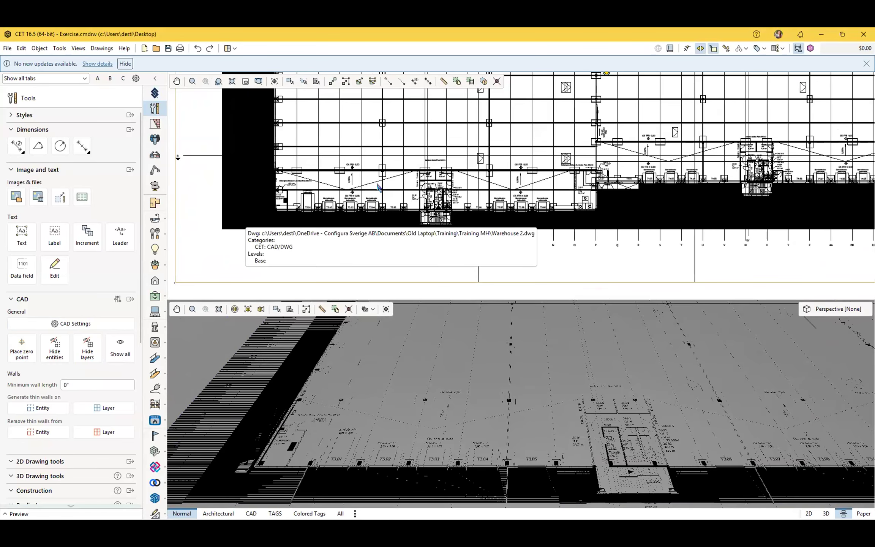
pyautogui.scroll(-2, 265, 228)
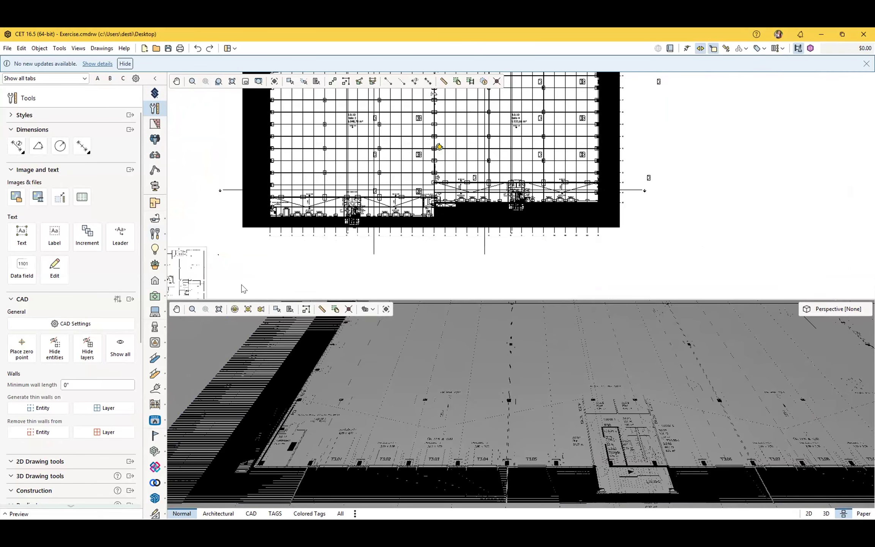
pyautogui.moveTo(275, 233); pyautogui.dragTo(268, 267, button='middle')
pyautogui.scroll(-1, 355, 466)
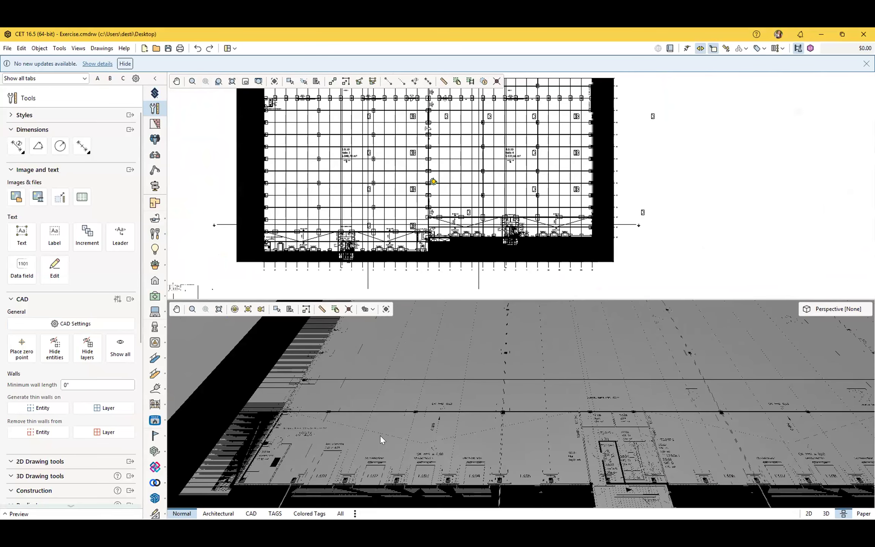
# - Lock the position of the Warehouse 2 drawing and try to move it
pyautogui.click(251, 241)
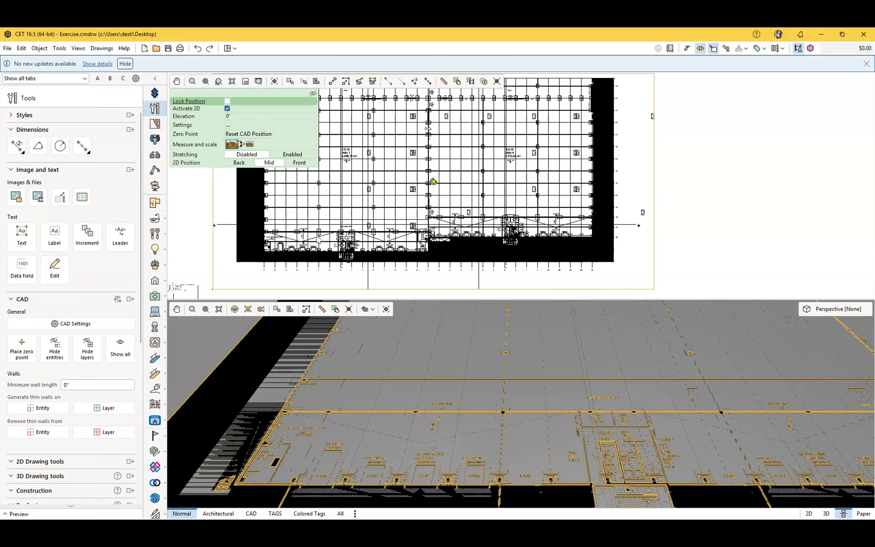
pyautogui.scroll(2, 328, 199)
pyautogui.scroll(2, 420, 211)
pyautogui.scroll(1, 418, 212)
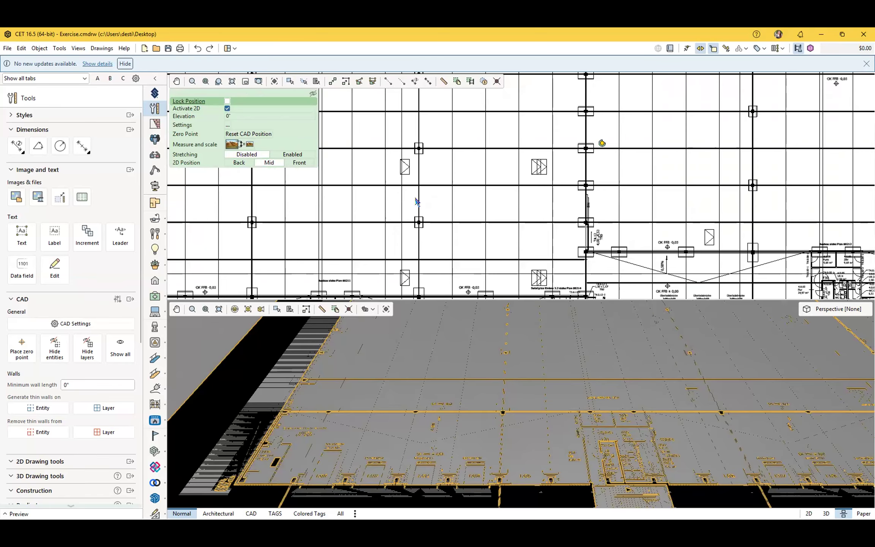
pyautogui.click(227, 101)
pyautogui.scroll(-5, 424, 216)
pyautogui.moveTo(401, 211); pyautogui.dragTo(440, 201)
pyautogui.moveTo(441, 202); pyautogui.dragTo(393, 181, button='middle')
pyautogui.scroll(3, 431, 211)
pyautogui.scroll(-1, 446, 179)
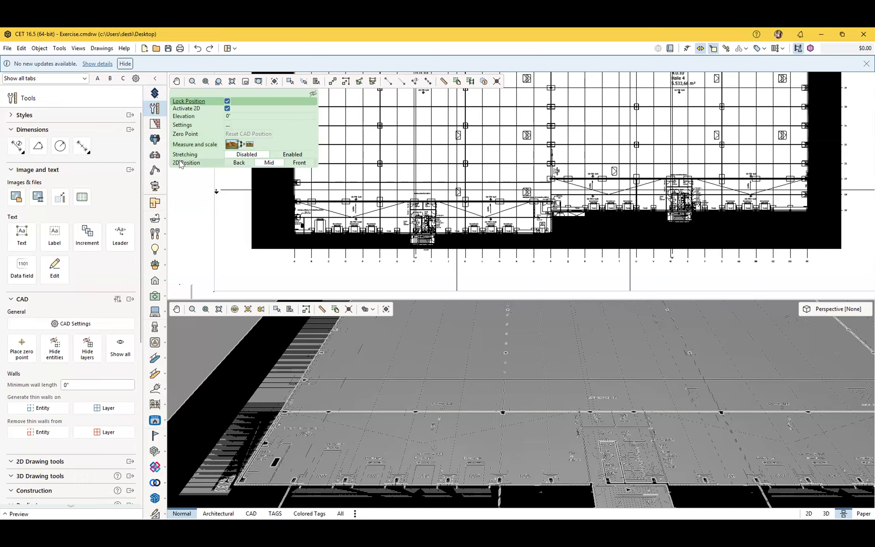
# - Set the Warehouse 2 drawing's 2D position to Front and inspect the column grid near the dock doors
pyautogui.click(295, 163)
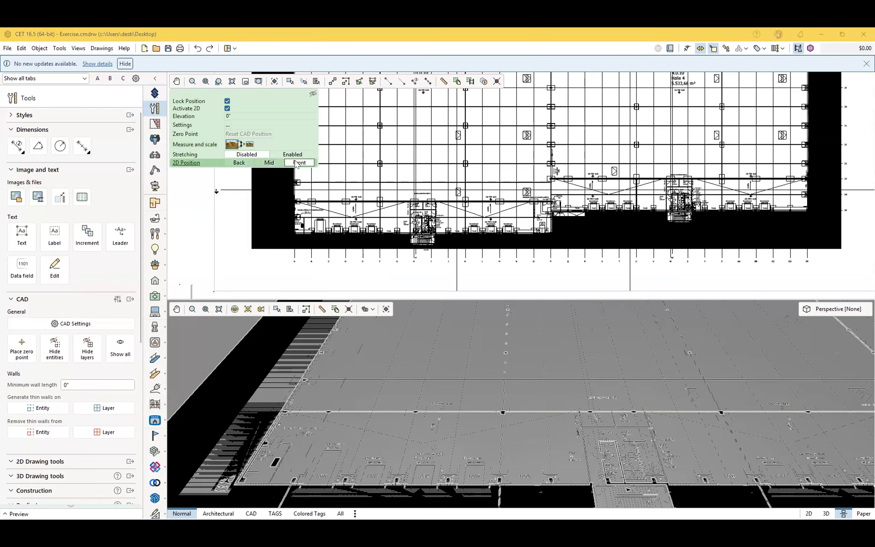
pyautogui.click(186, 221)
pyautogui.scroll(3, 476, 254)
pyautogui.scroll(2, 470, 259)
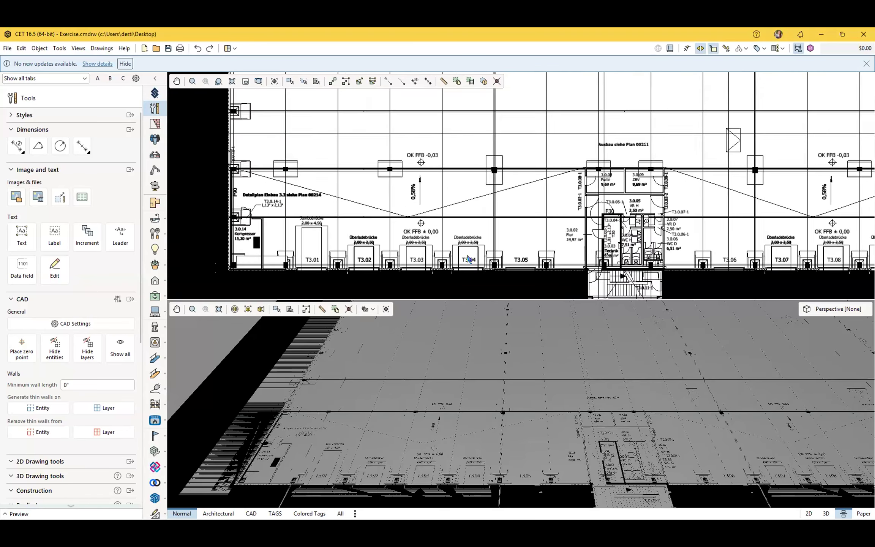
pyautogui.scroll(-1, 467, 257)
pyautogui.scroll(1, 524, 128)
pyautogui.moveTo(498, 256); pyautogui.dragTo(461, 187, button='middle')
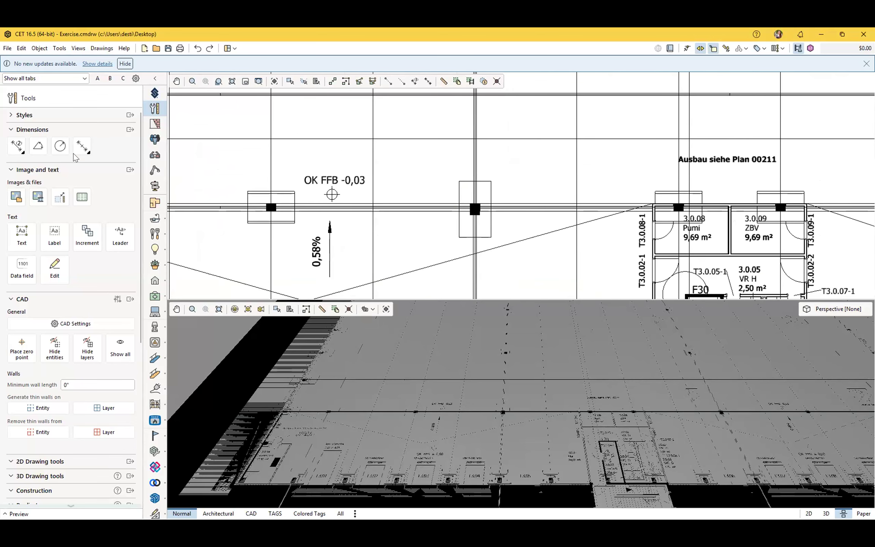
# - Draw a short regular wall along the horizontal grid line through a black column and align it with that line
pyautogui.click(155, 124)
pyautogui.click(22, 193)
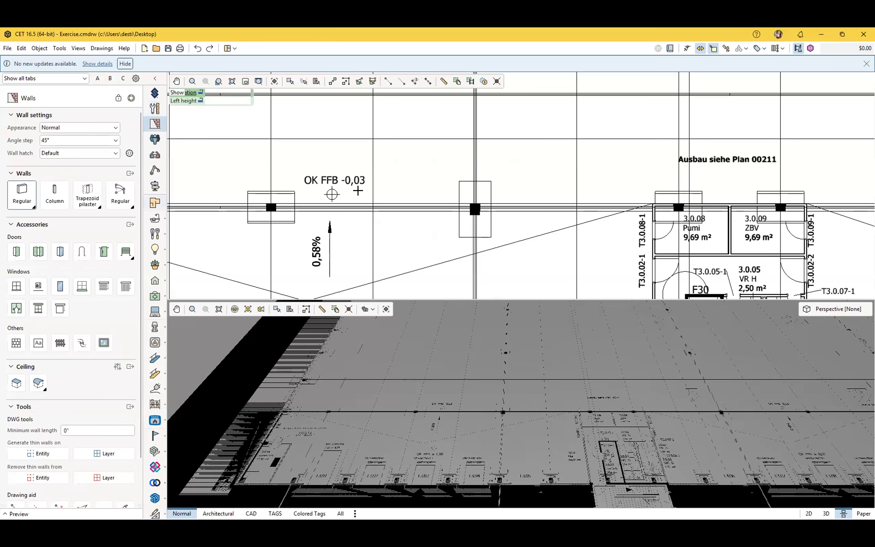
pyautogui.click(424, 202)
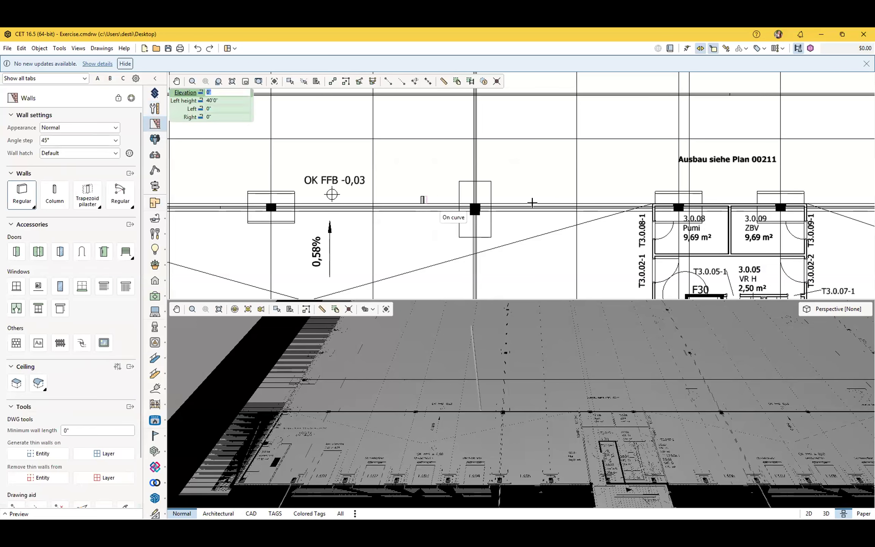
pyautogui.click(544, 203)
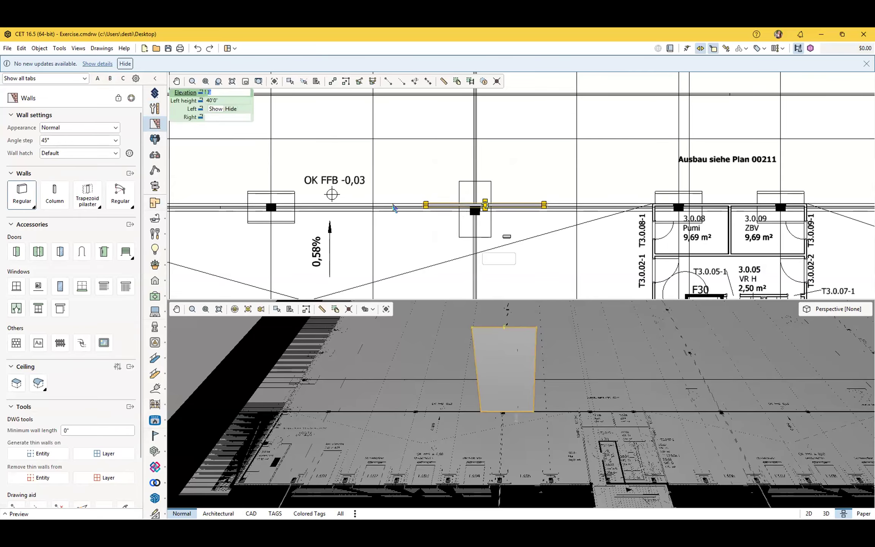
pyautogui.moveTo(484, 207)
pyautogui.mouseDown()
pyautogui.moveTo(482, 217)
pyautogui.moveTo(484, 210)
pyautogui.mouseUp()
# - Switch the Warehouse 2 drawing's 2D position to Back to compare it against the wall, and return it to Front
pyautogui.click(483, 180)
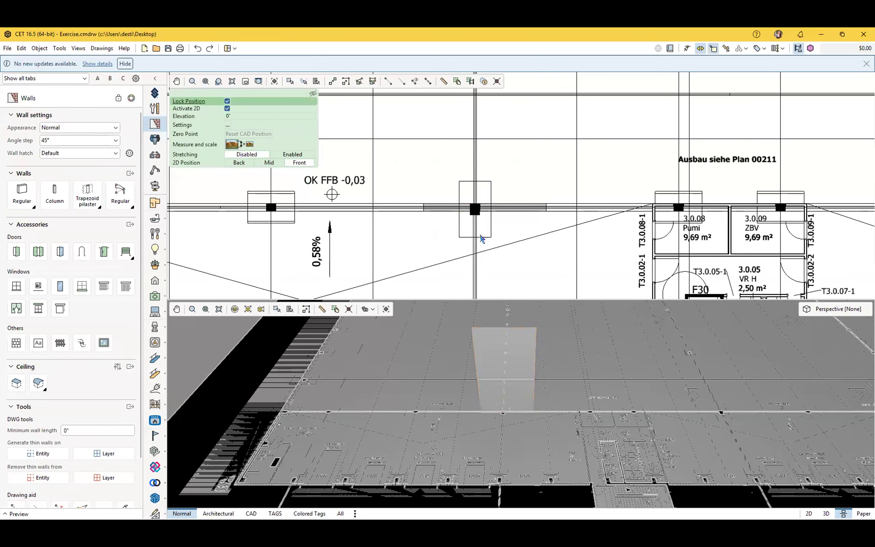
pyautogui.click(372, 176)
pyautogui.click(241, 163)
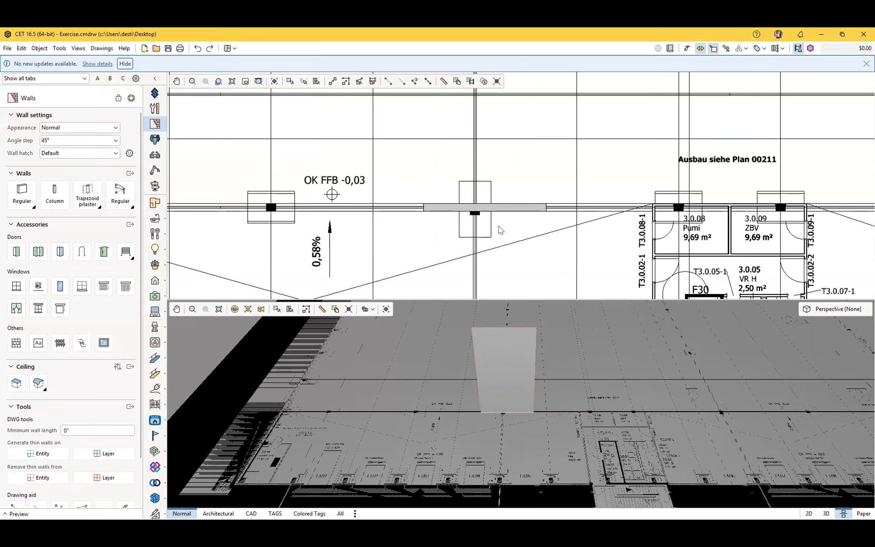
pyautogui.click(475, 171)
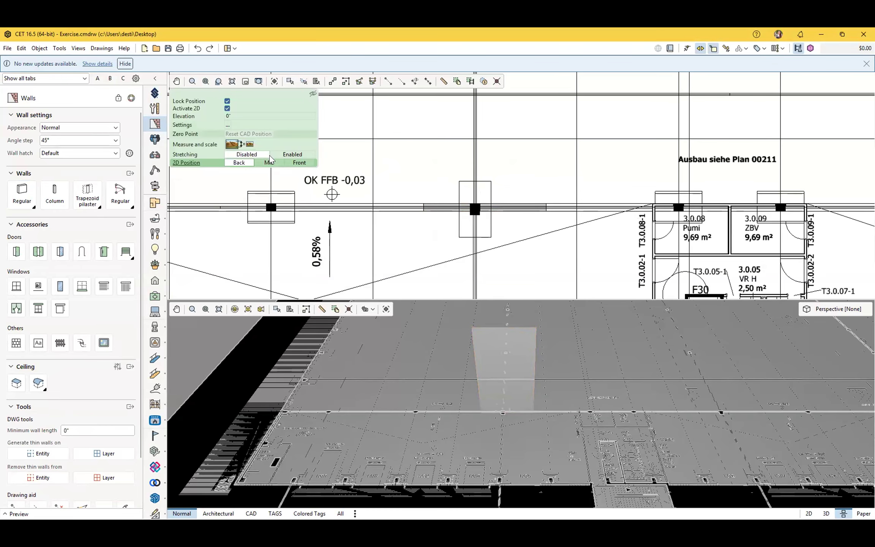
pyautogui.click(299, 163)
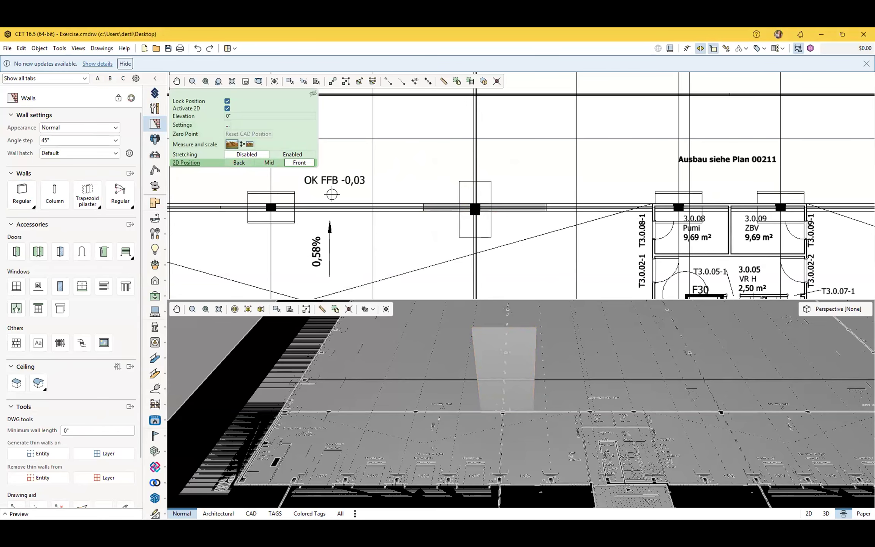
# - Switch to the training PDF and review the AutoCAD Import page, highlighting the file size recommendation of 1MB or less
pyautogui.hotkey('alt', 'Tab')
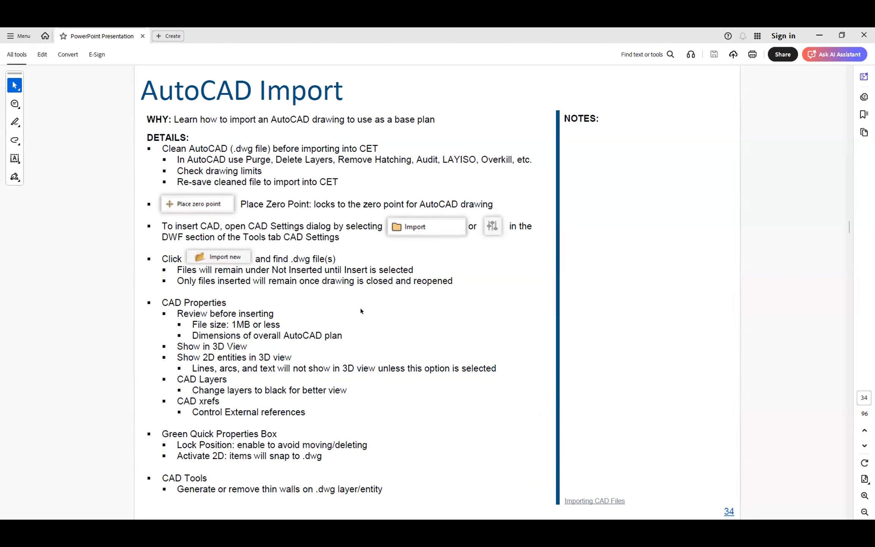
pyautogui.moveTo(192, 324); pyautogui.dragTo(281, 325)
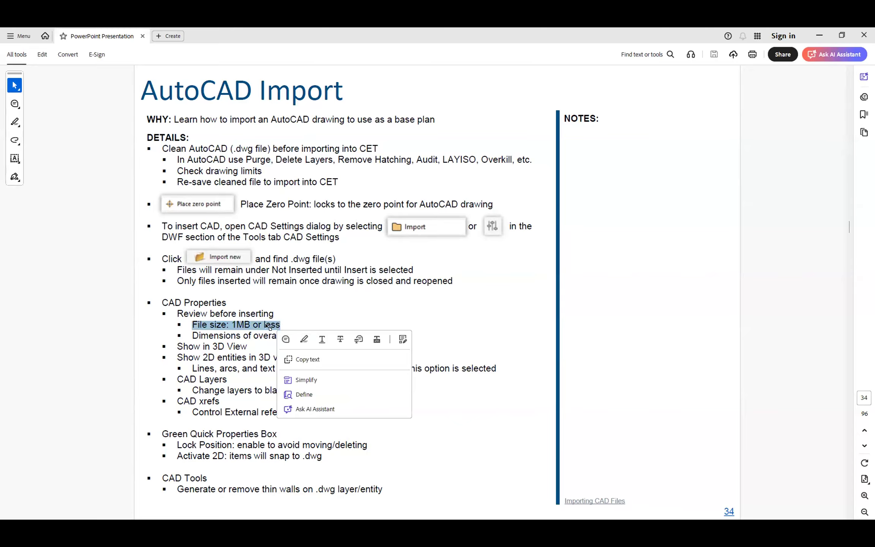
pyautogui.click(269, 326)
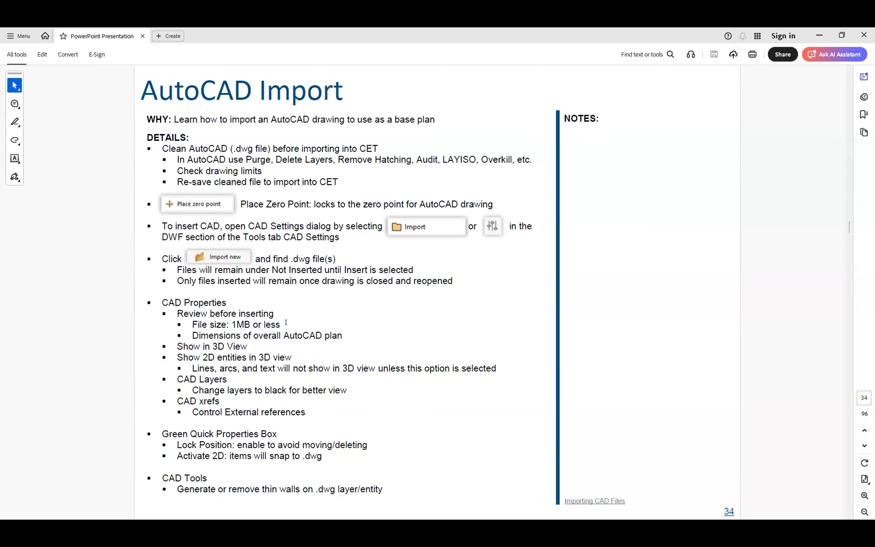
pyautogui.moveTo(279, 323); pyautogui.dragTo(202, 327)
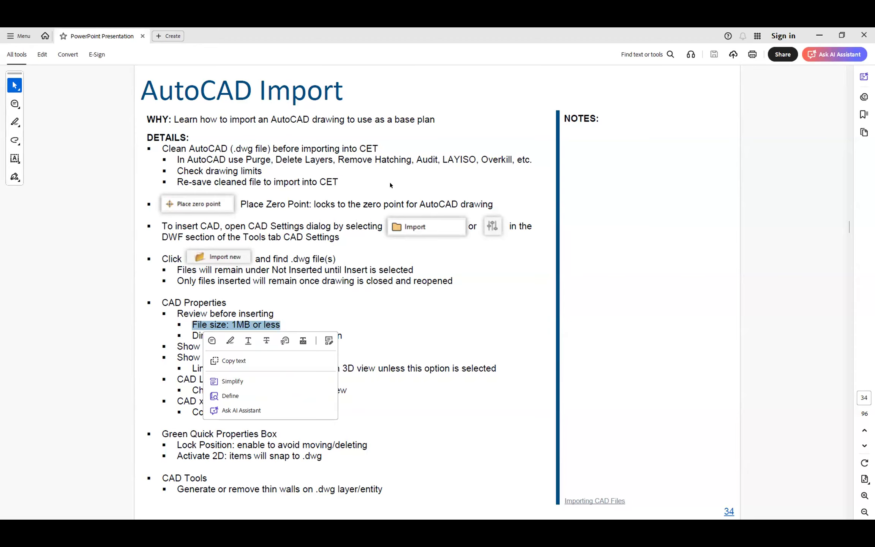
pyautogui.click(325, 181)
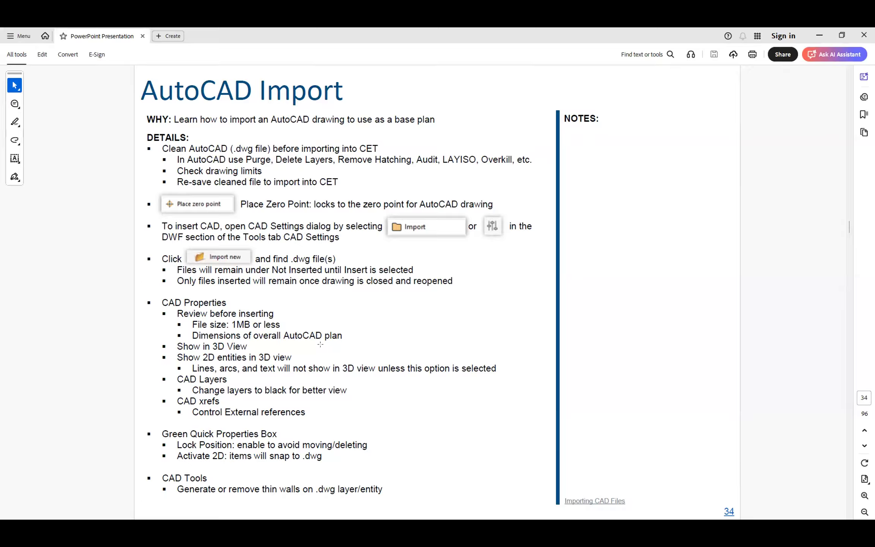
pyautogui.scroll(-2, 321, 345)
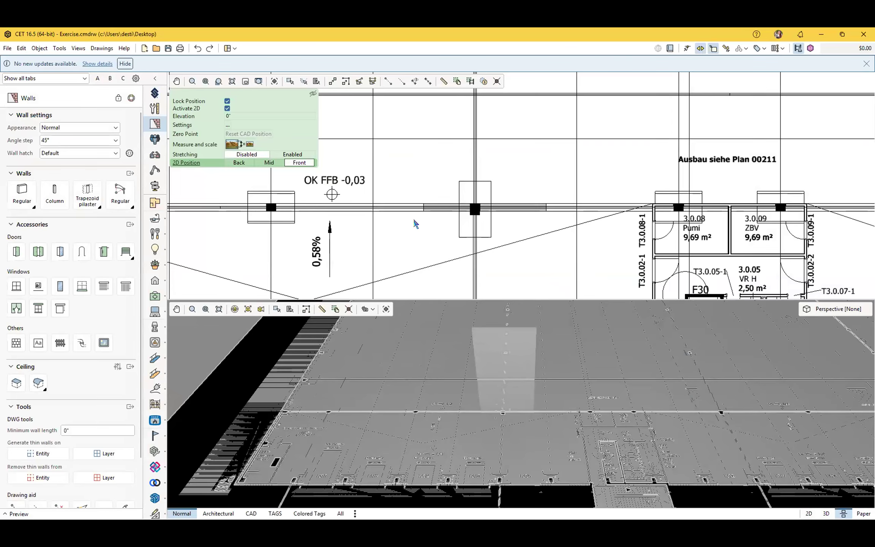
# - Return to CET and insert the Small CAD file from the Training Beginner folder into the empty area beside the Warehouse 2 plan
pyautogui.scroll(-3, 416, 215)
pyautogui.scroll(-3, 415, 214)
pyautogui.moveTo(415, 214); pyautogui.dragTo(307, 210, button='middle')
pyautogui.press('Escape')
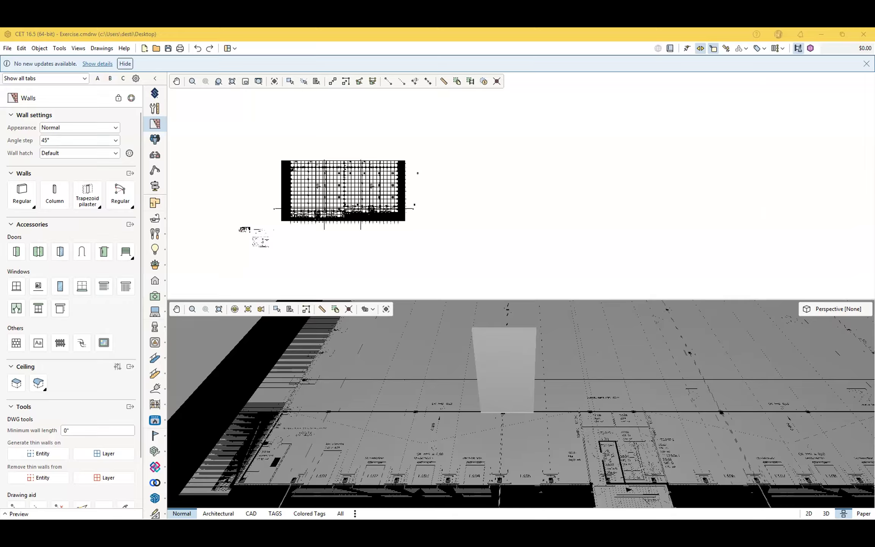
pyautogui.hotkey('alt', 'Tab')
pyautogui.moveTo(179, 273); pyautogui.dragTo(455, 170)
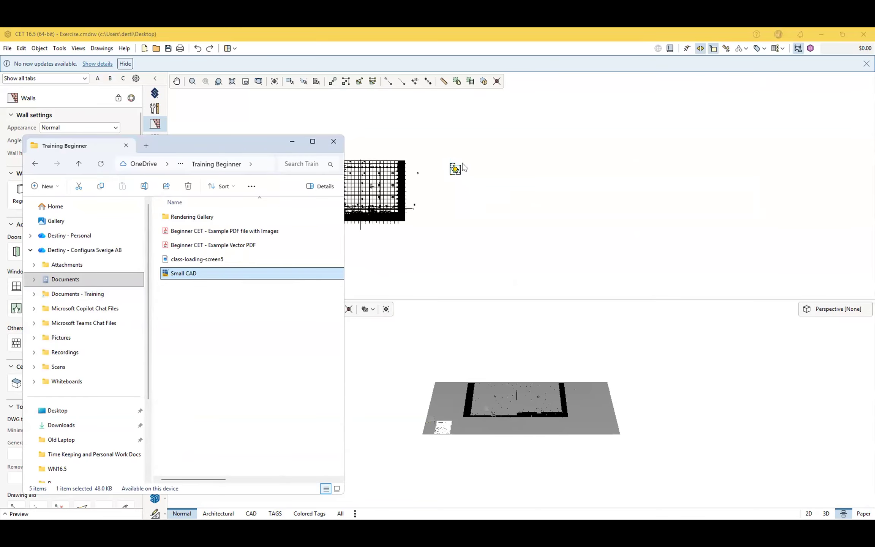
pyautogui.click(334, 141)
pyautogui.scroll(2, 440, 189)
pyautogui.scroll(10, 437, 162)
pyautogui.scroll(-3, 396, 199)
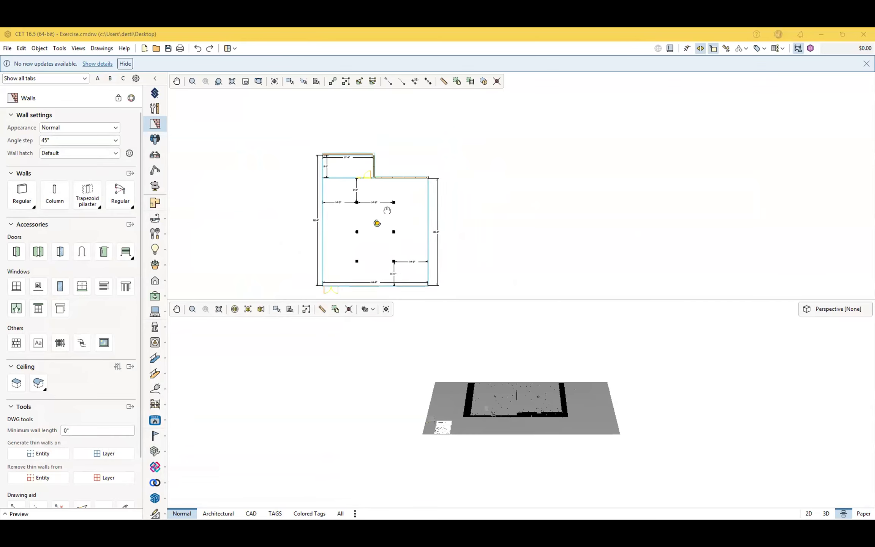
# - Enable showing and flattening 2D entities in 3D view for the Small CAD drawing and apply the CAD settings
pyautogui.scroll(5, 530, 382)
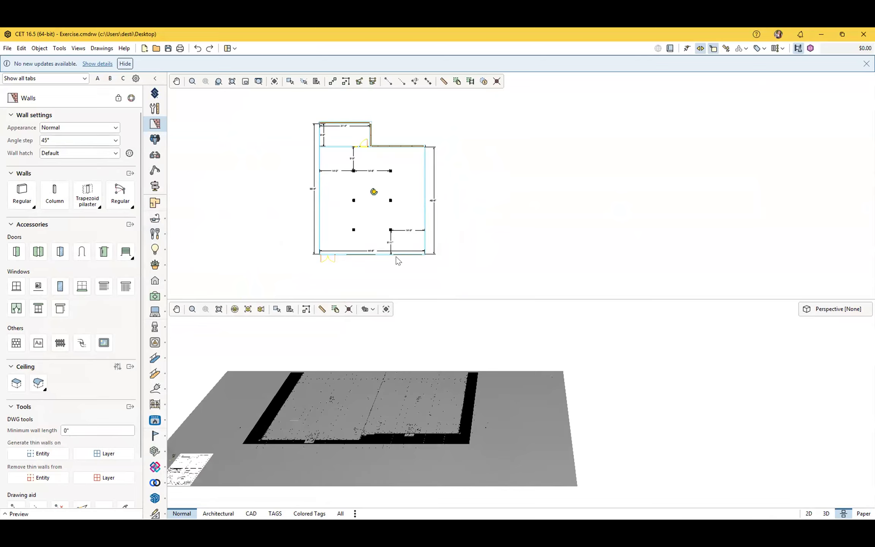
pyautogui.scroll(1, 398, 260)
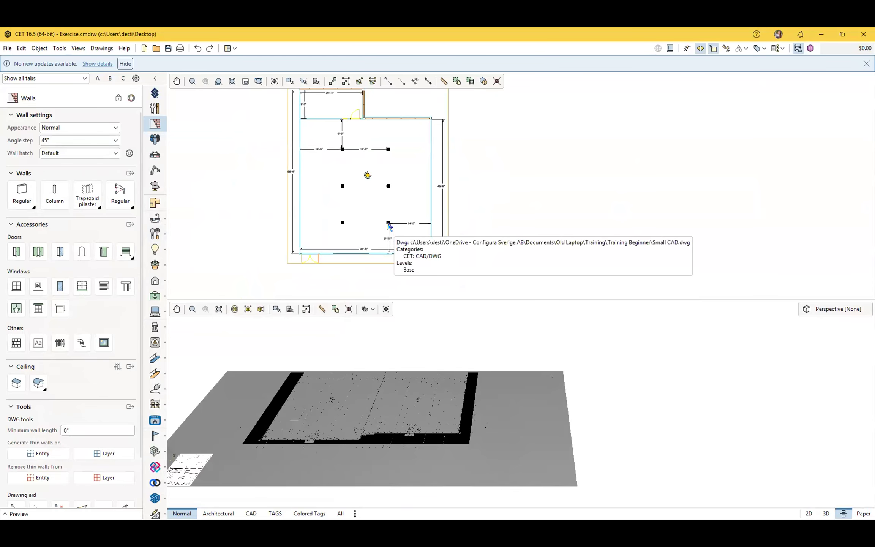
pyautogui.click(396, 224)
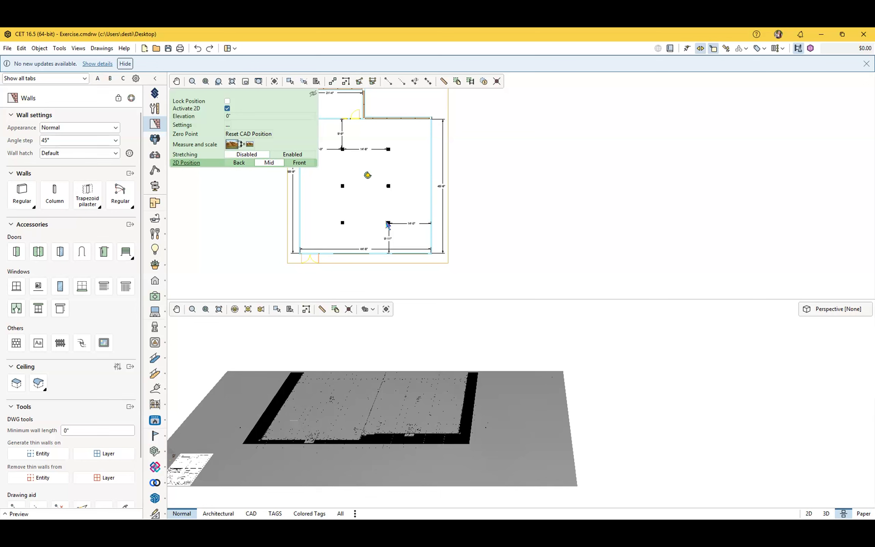
pyautogui.doubleClick(490, 221)
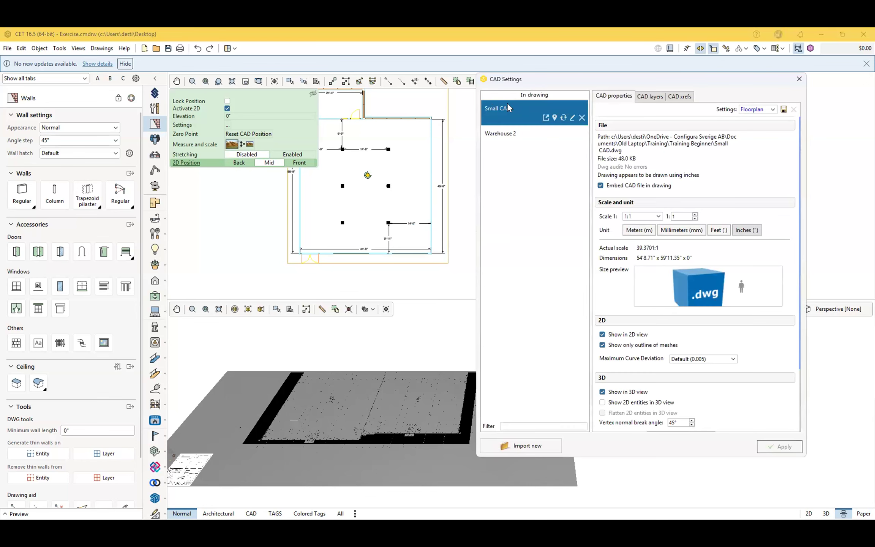
pyautogui.click(660, 97)
pyautogui.click(621, 97)
pyautogui.click(614, 403)
pyautogui.click(769, 447)
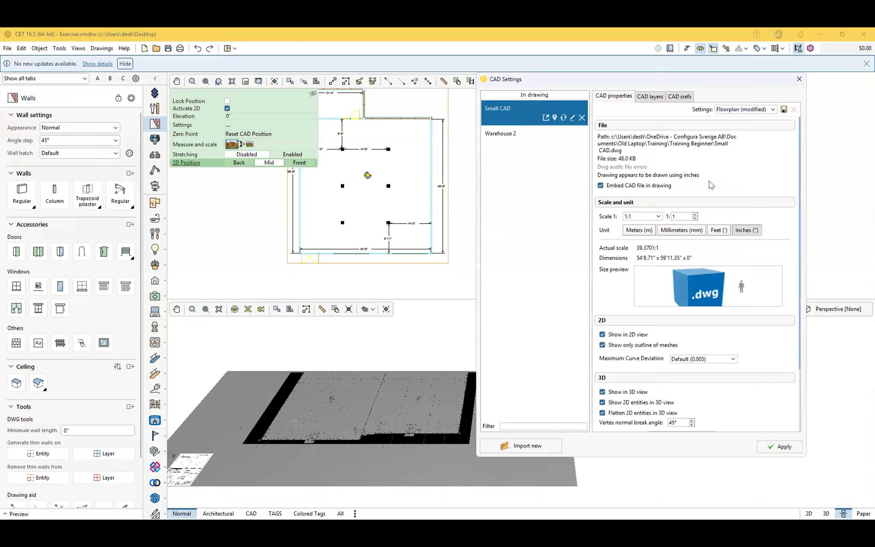
# - Select all CAD layers of the Small CAD drawing and set their color to black
pyautogui.click(652, 95)
pyautogui.click(772, 141)
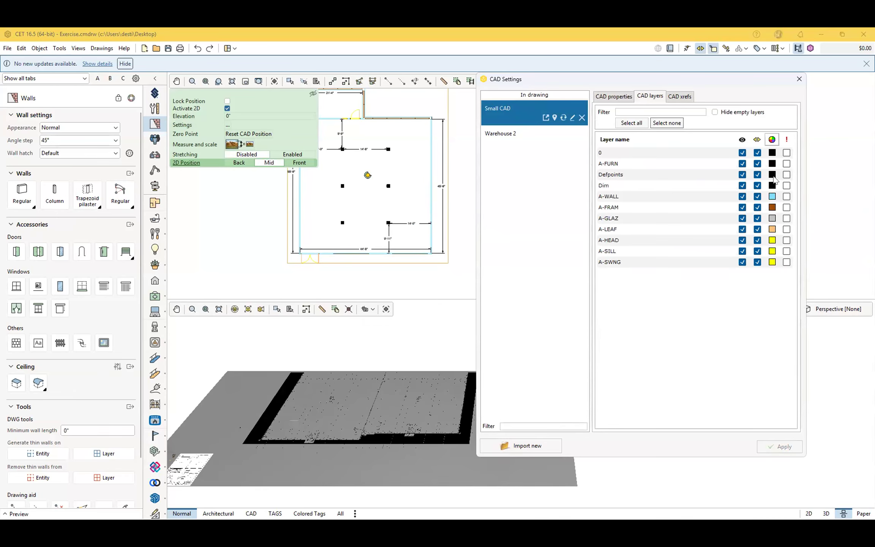
pyautogui.click(676, 124)
pyautogui.click(631, 123)
pyautogui.click(772, 153)
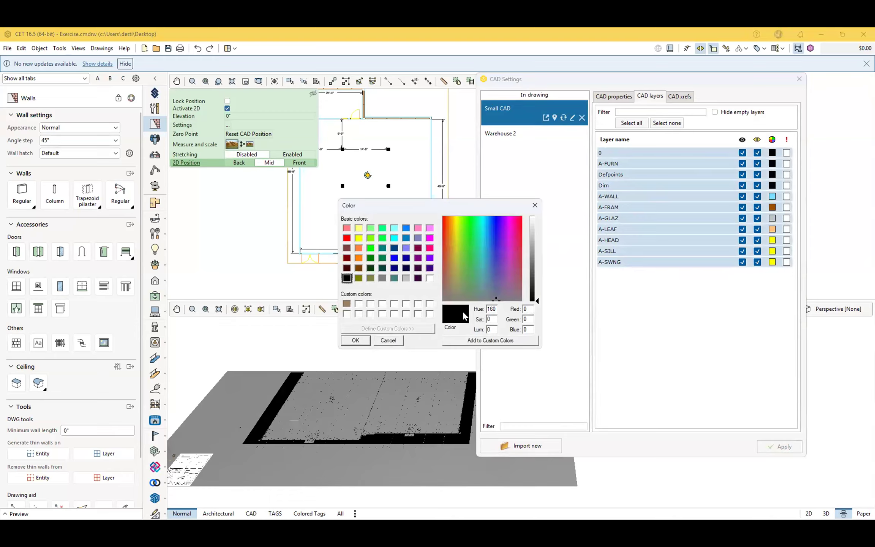
pyautogui.click(356, 340)
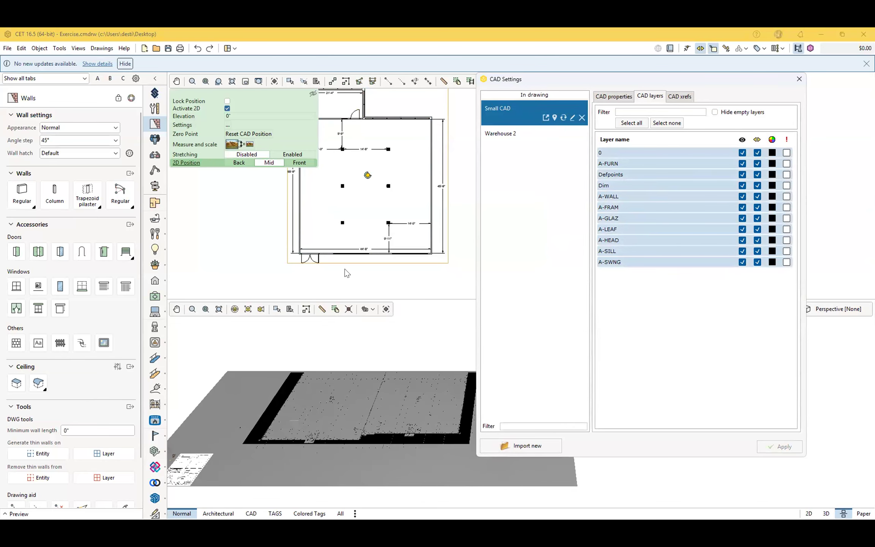
# - Lock the Small CAD drawing's position and set its 2D position to Front
pyautogui.scroll(-1, 351, 243)
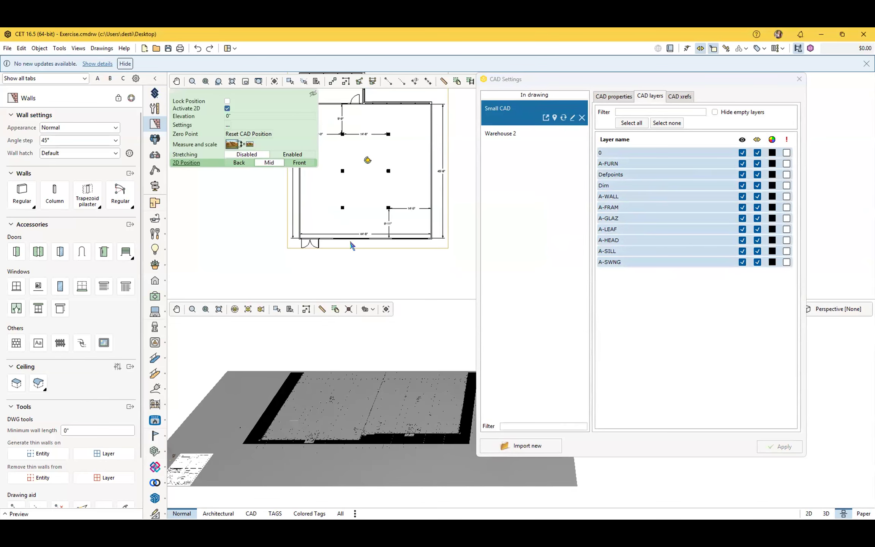
pyautogui.click(227, 100)
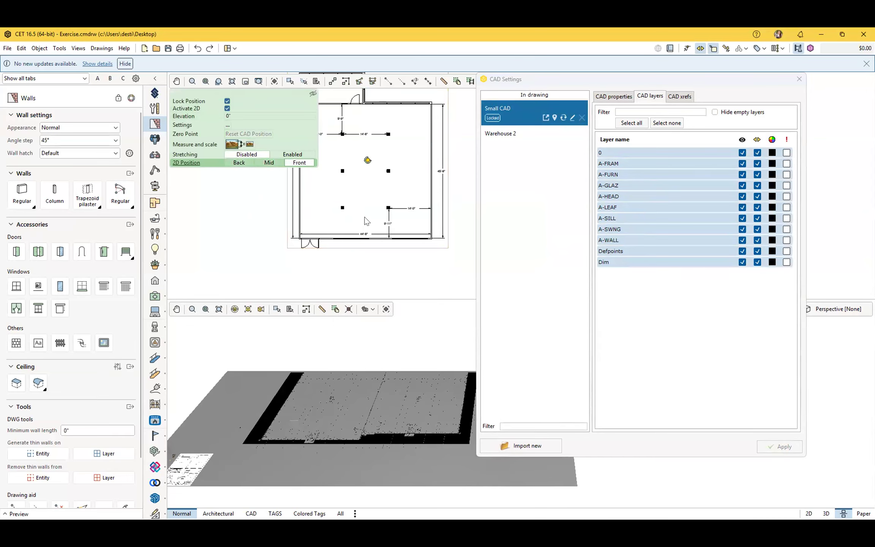
pyautogui.scroll(2, 365, 207)
pyautogui.scroll(-2, 365, 203)
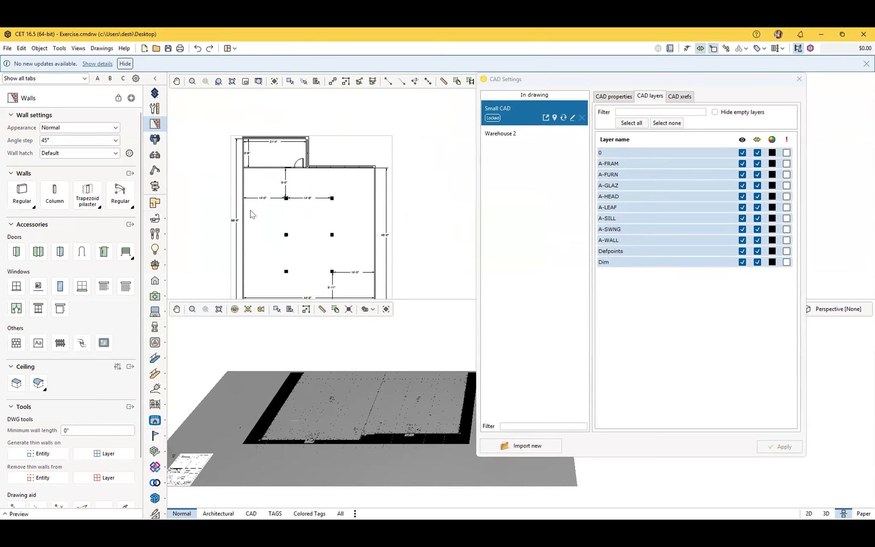
pyautogui.moveTo(327, 198); pyautogui.dragTo(322, 183, button='middle')
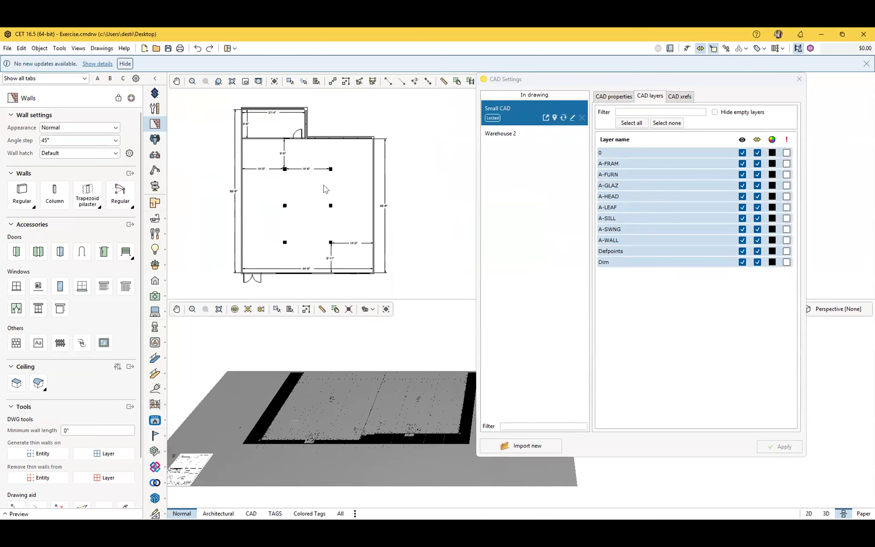
# - Close the CAD settings, discarding the unsaved changes, and inspect the Small CAD plan in the drawing
pyautogui.click(800, 78)
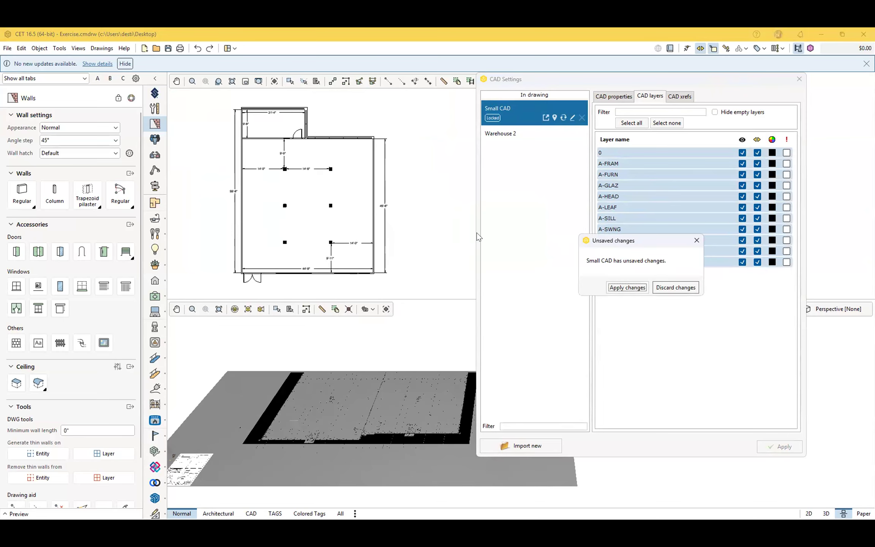
pyautogui.click(690, 288)
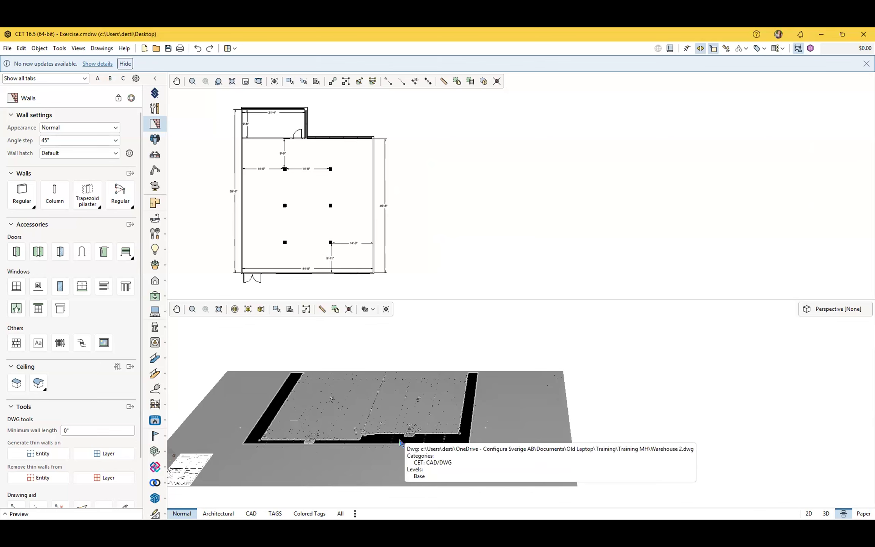
pyautogui.scroll(3, 401, 442)
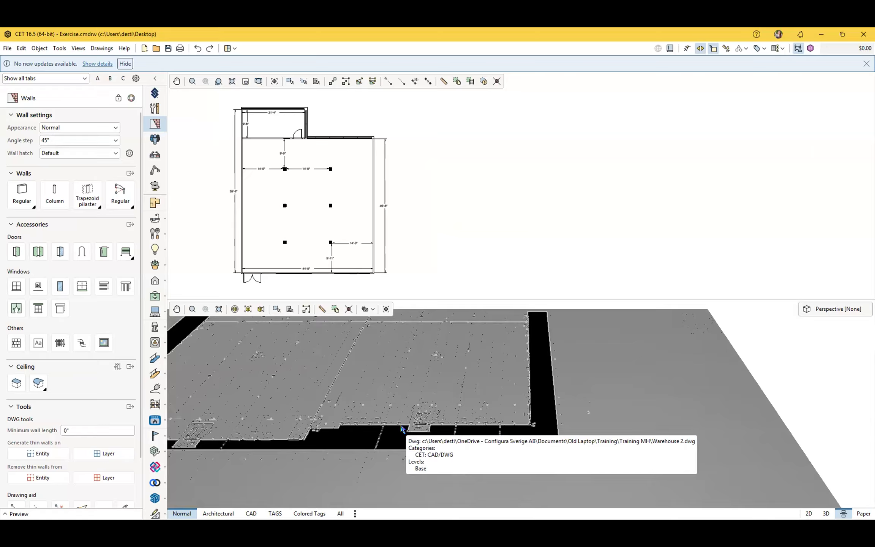
pyautogui.moveTo(413, 226); pyautogui.dragTo(480, 212, button='middle')
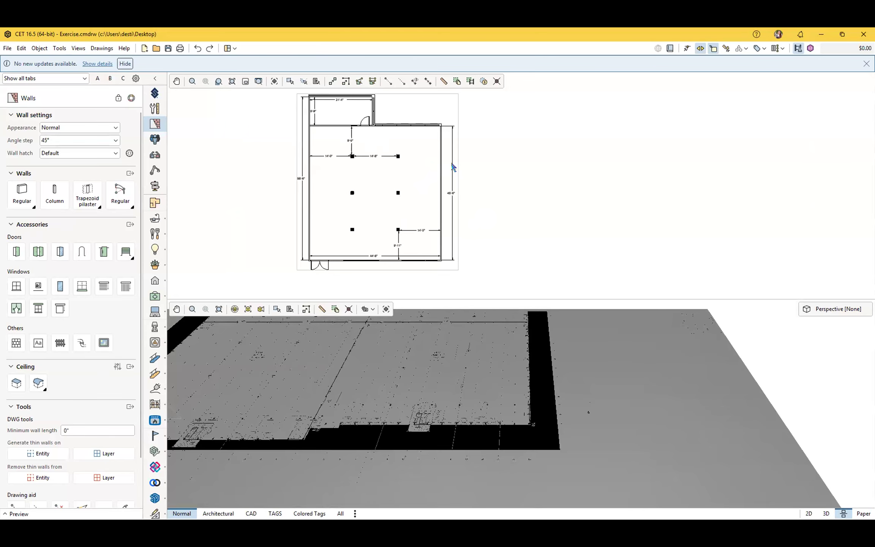
pyautogui.moveTo(454, 166); pyautogui.dragTo(445, 182, button='middle')
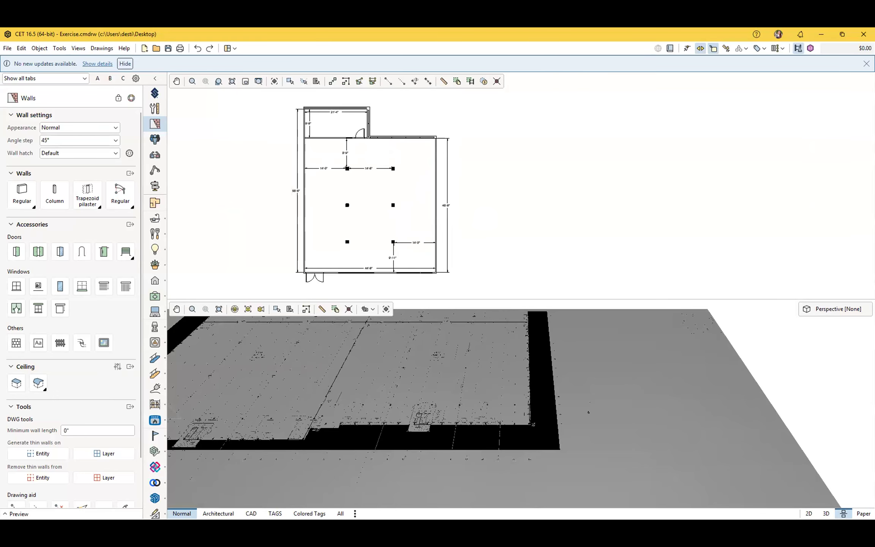
# - Switch to the training PDF and review the AutoCAD Import steps, continuing to the Day Two Goals page
pyautogui.hotkey('alt', 'Tab')
pyautogui.scroll(-1, 497, 359)
pyautogui.scroll(1, 497, 358)
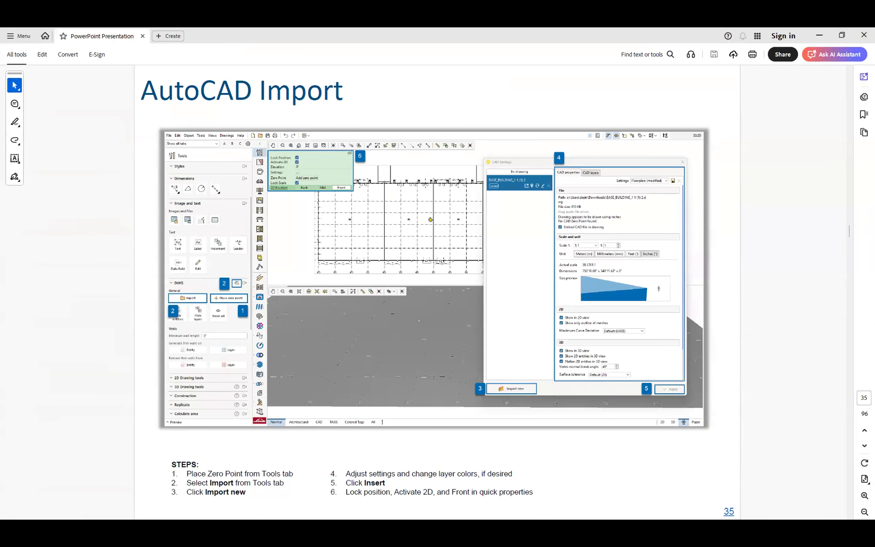
pyautogui.scroll(-2, 538, 236)
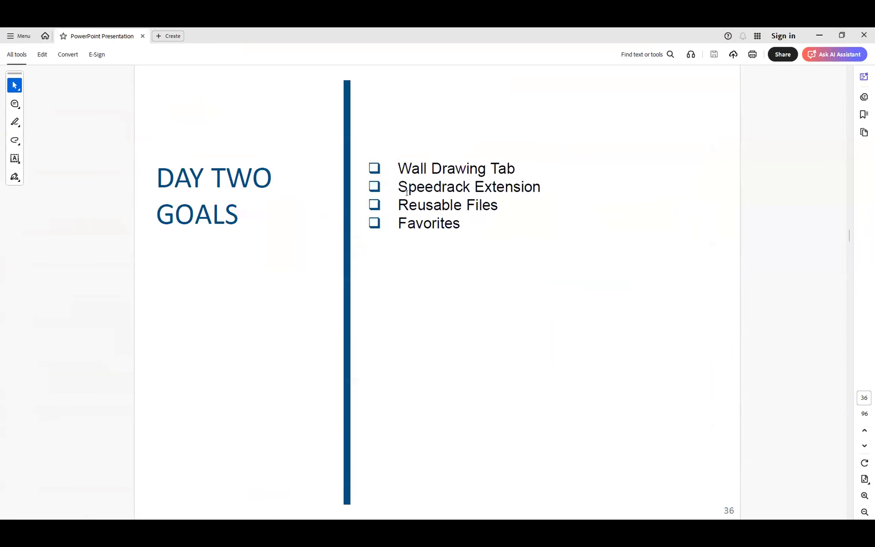